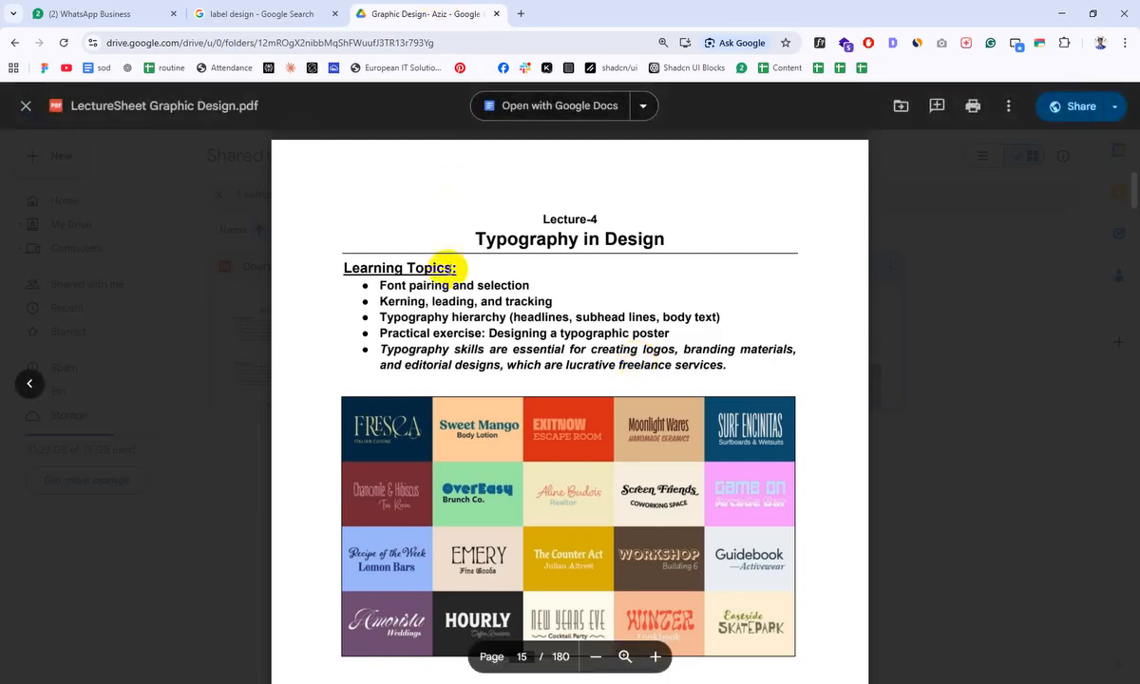
- Launch Adobe Illustrator CC 2019 and skim the font pairing and selection pages of Lecture-4 in the lecture sheet PDF
{"action": "left_click_drag", "start_coordinate": [377, 286], "coordinate": [543, 288]}
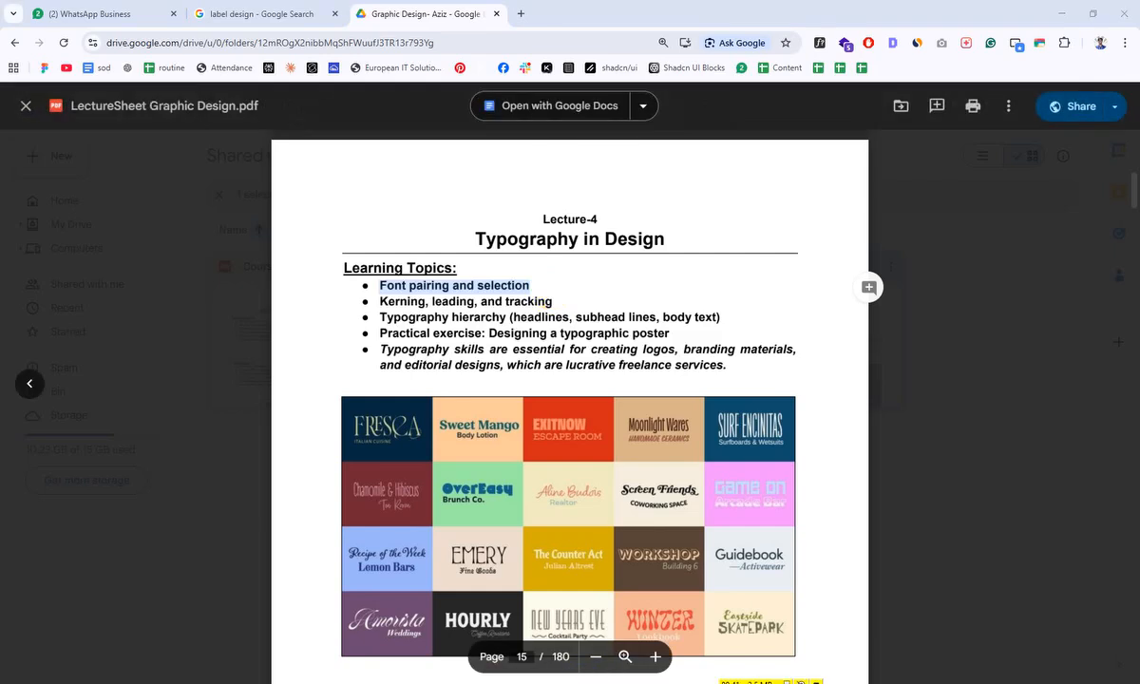
{"action": "key", "text": "super"}
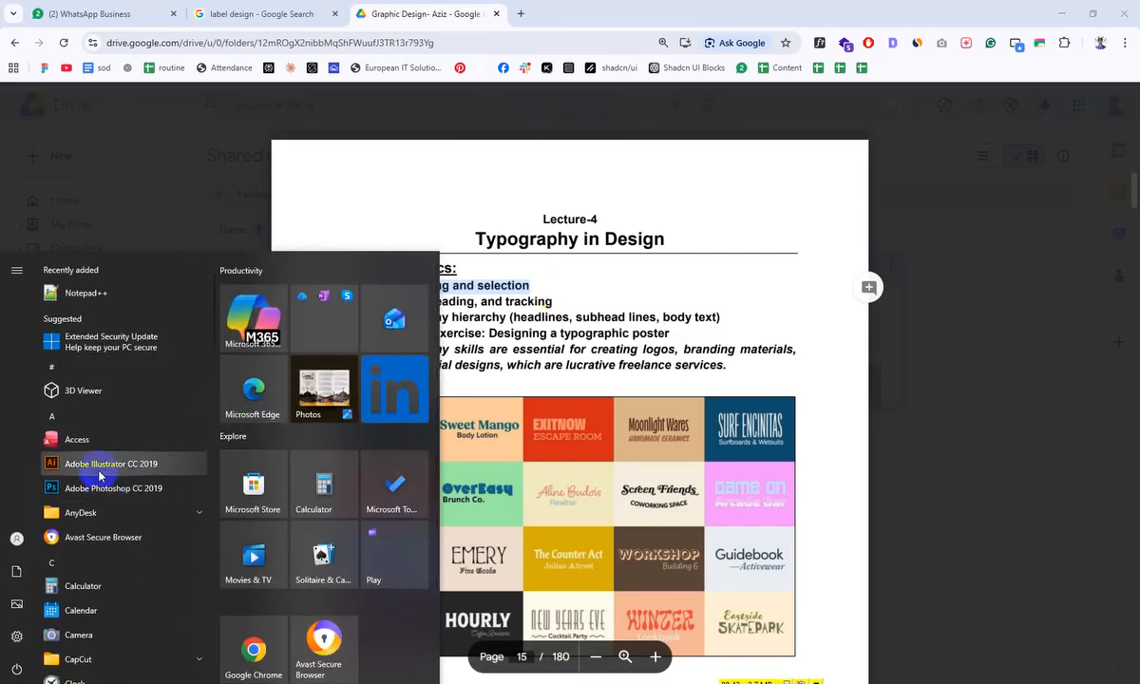
{"action": "left_click", "coordinate": [100, 465]}
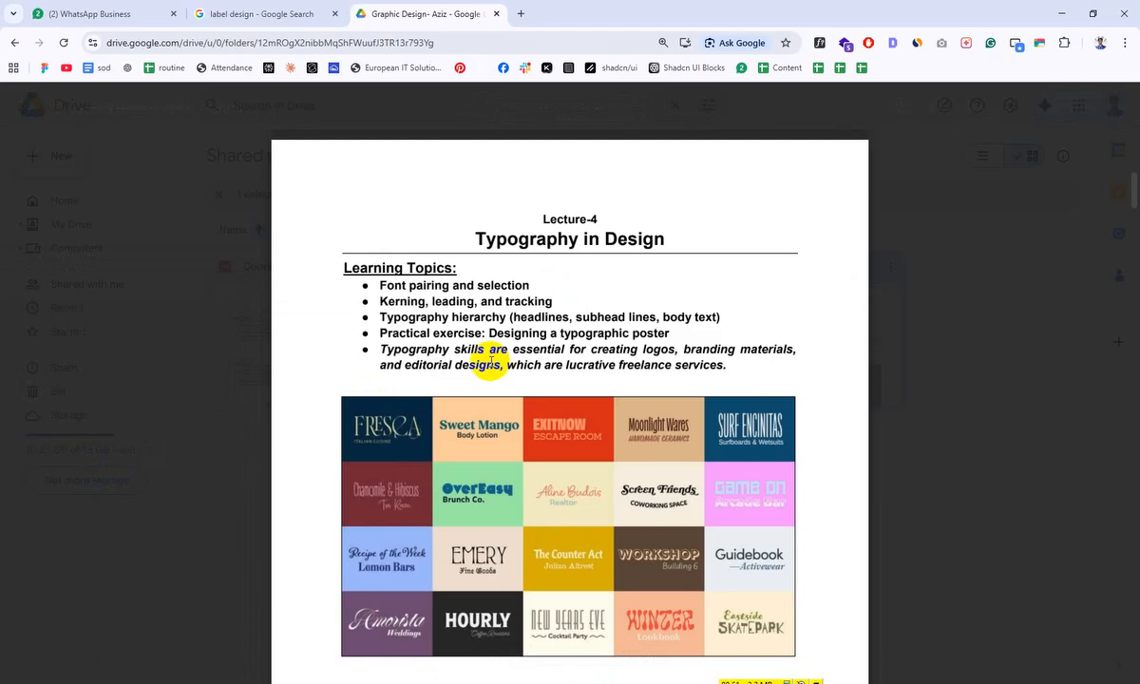
{"action": "scroll", "coordinate": [490, 359], "scroll_direction": "down", "scroll_amount": 5}
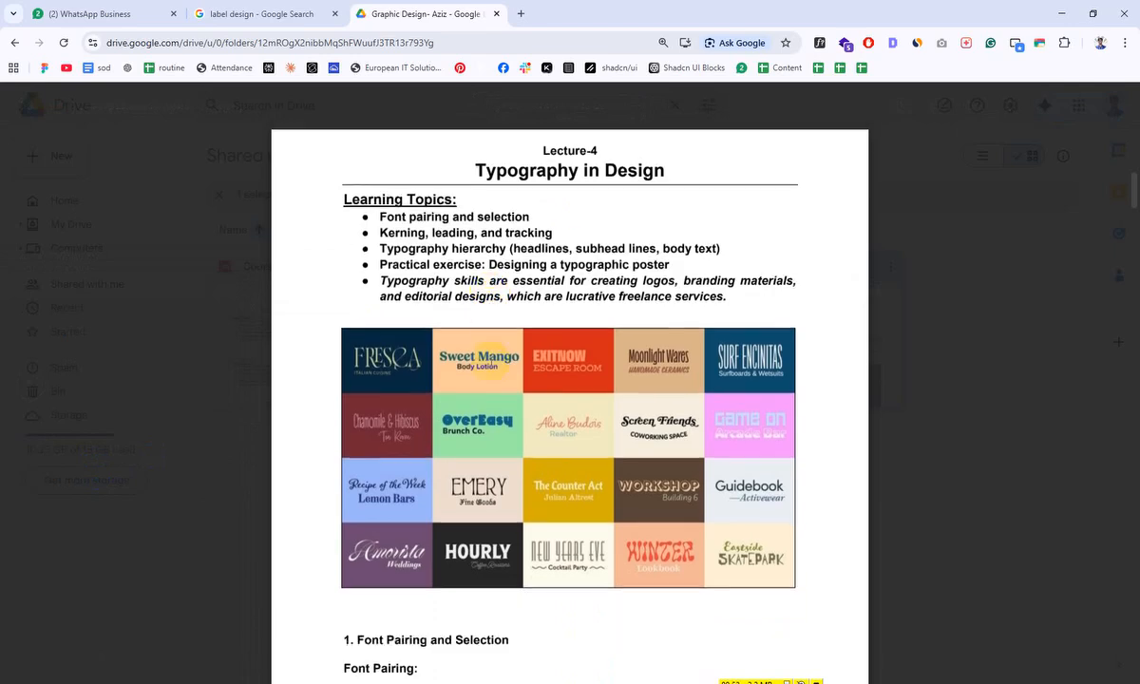
{"action": "scroll", "coordinate": [491, 361], "scroll_direction": "down", "scroll_amount": 4}
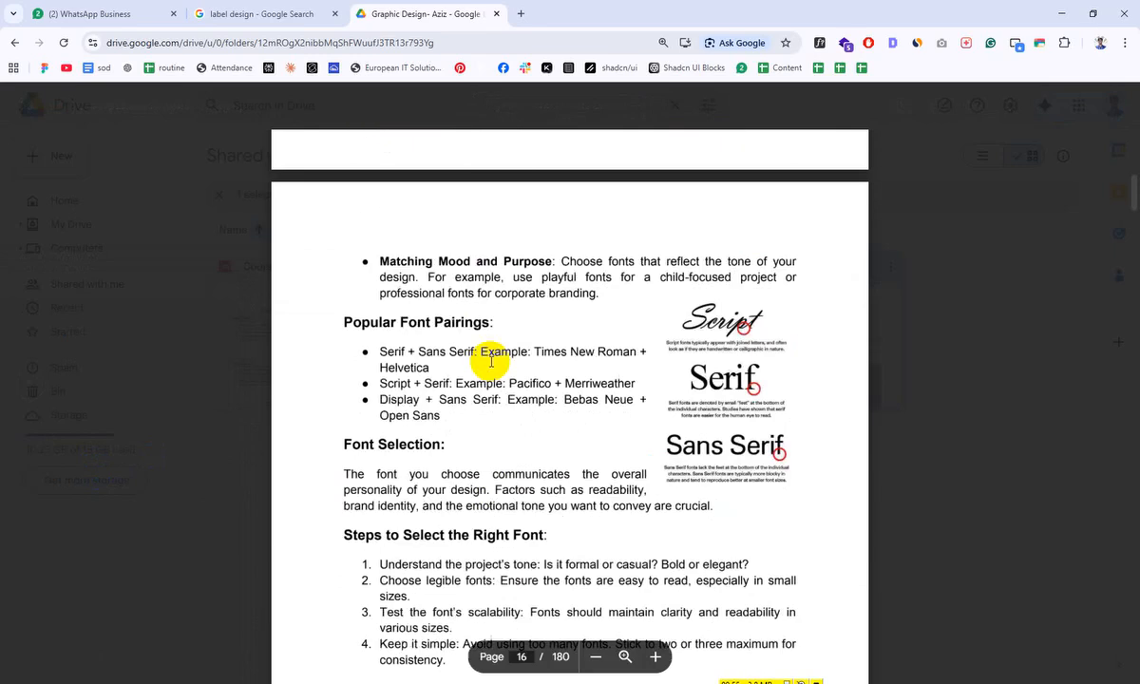
{"action": "scroll", "coordinate": [490, 361], "scroll_direction": "up", "scroll_amount": 8}
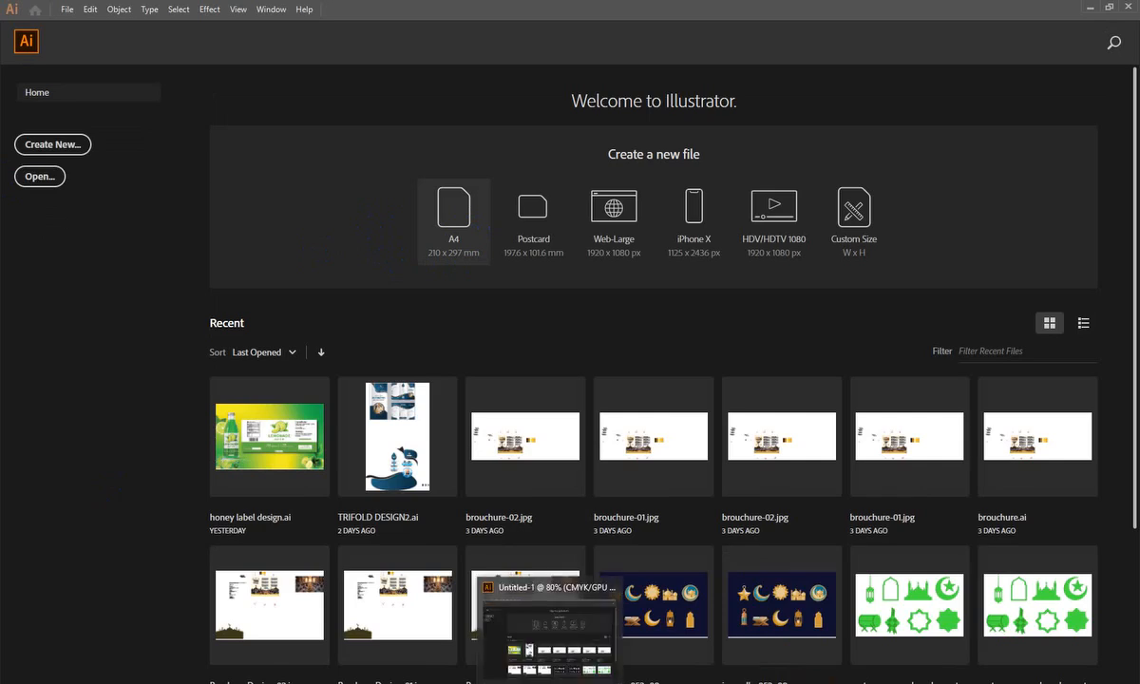
- Switch to the blank Illustrator document and add the text "Typeface" near the top of the artboard
{"action": "scroll", "coordinate": [423, 240], "scroll_direction": "down", "scroll_amount": 5}
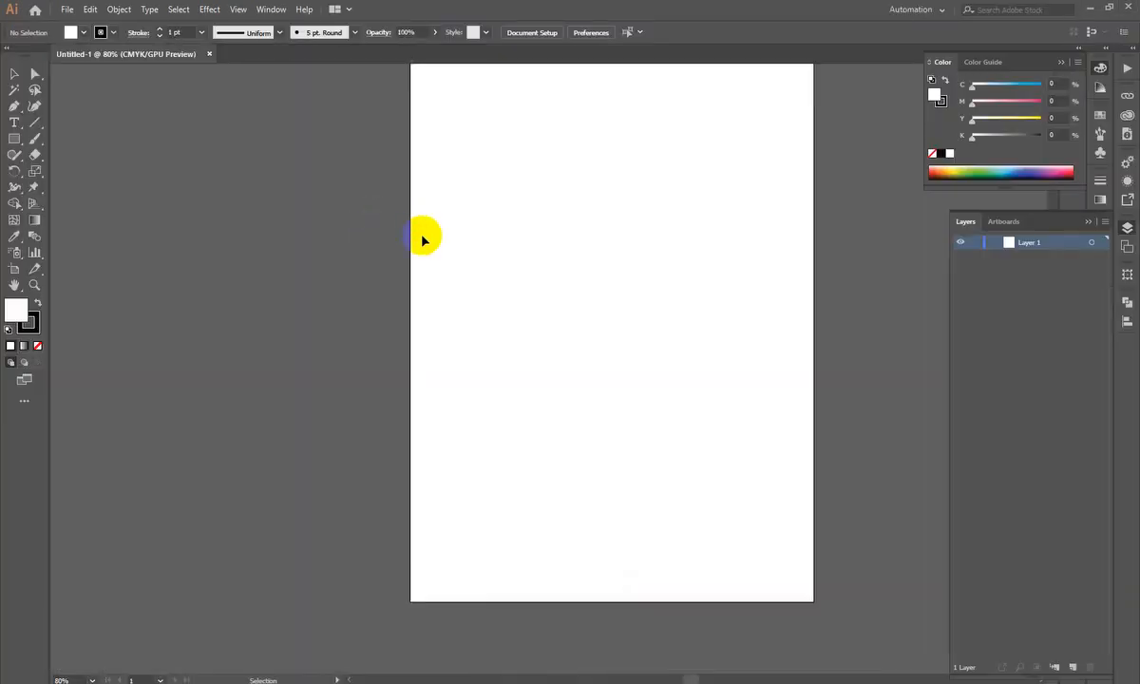
{"action": "left_click_drag", "start_coordinate": [583, 262], "coordinate": [549, 391]}
{"action": "left_click_drag", "start_coordinate": [506, 207], "coordinate": [527, 233]}
{"action": "left_click_drag", "start_coordinate": [527, 268], "coordinate": [463, 268]}
{"action": "left_click", "coordinate": [14, 123]}
{"action": "left_click", "coordinate": [390, 221]}
{"action": "type", "text": "Typeface"}
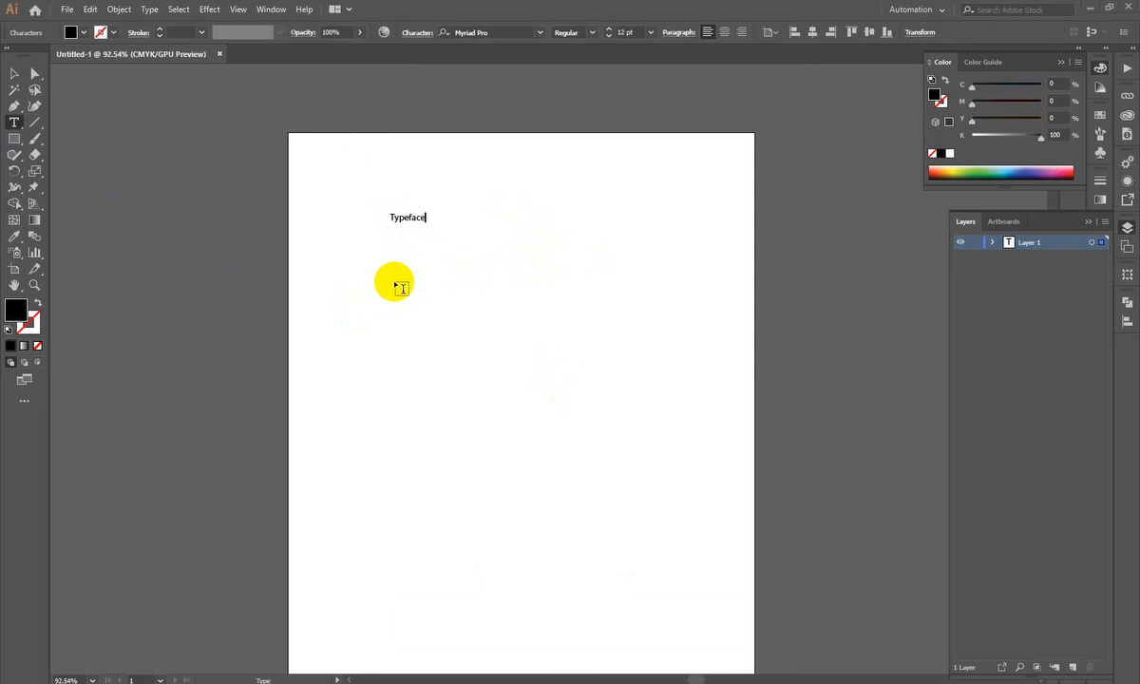
- Enlarge the Typeface text, duplicate it to its right on the same line and change the copy to "Font"
{"action": "left_click", "coordinate": [15, 73]}
{"action": "left_click_drag", "start_coordinate": [426, 224], "coordinate": [631, 223]}
{"action": "double_click", "coordinate": [631, 224]}
{"action": "key", "text": "ctrl+a"}
{"action": "type", "text": "Font"}
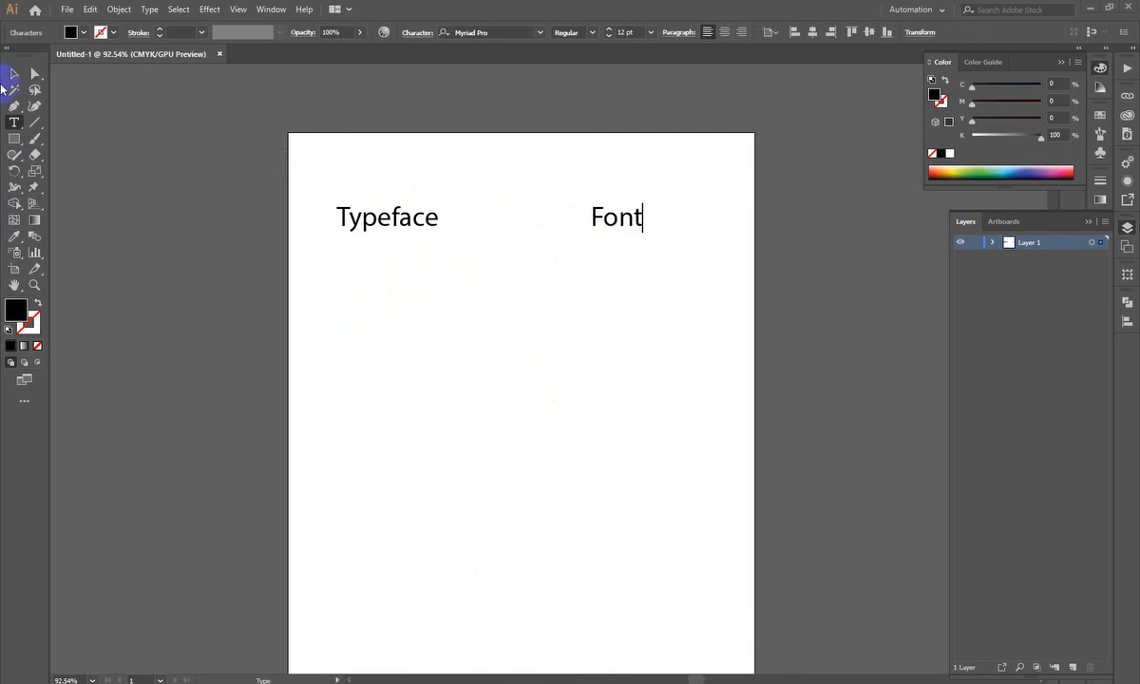
- Move the Typeface and Font headings closer to the artboard's top edge and collapse the Color and Layers panels
{"action": "left_click", "coordinate": [15, 73]}
{"action": "left_click_drag", "start_coordinate": [338, 217], "coordinate": [370, 214]}
{"action": "left_click_drag", "start_coordinate": [316, 141], "coordinate": [627, 198]}
{"action": "left_click", "coordinate": [654, 258]}
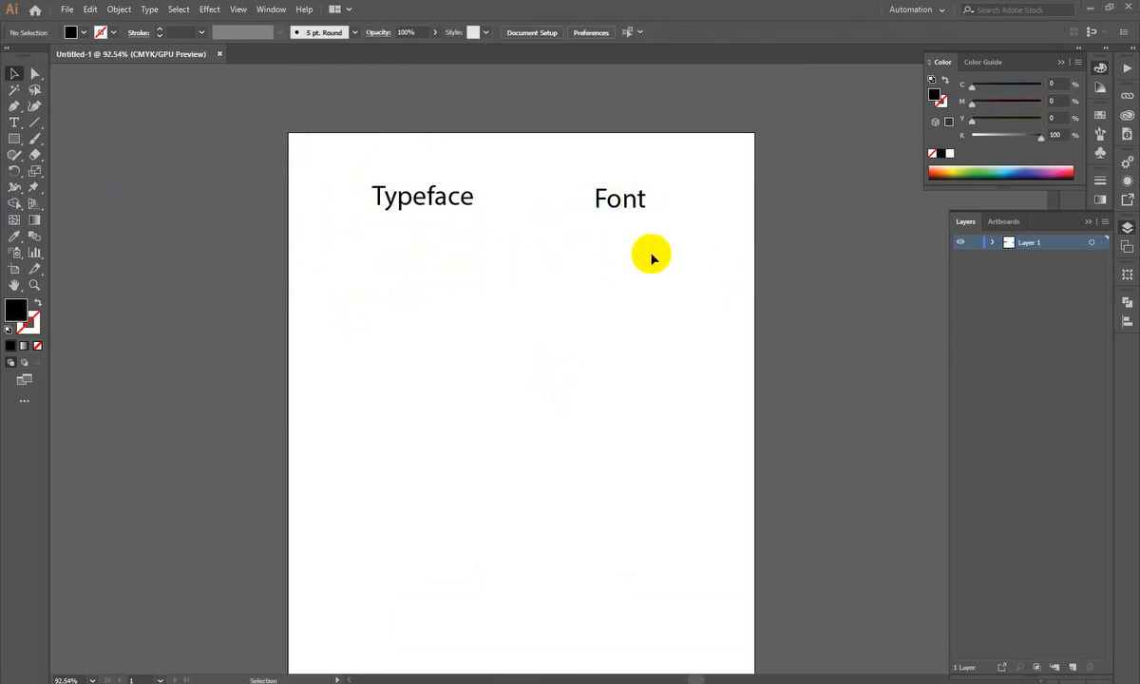
{"action": "left_click", "coordinate": [1103, 69]}
{"action": "left_click", "coordinate": [1126, 228]}
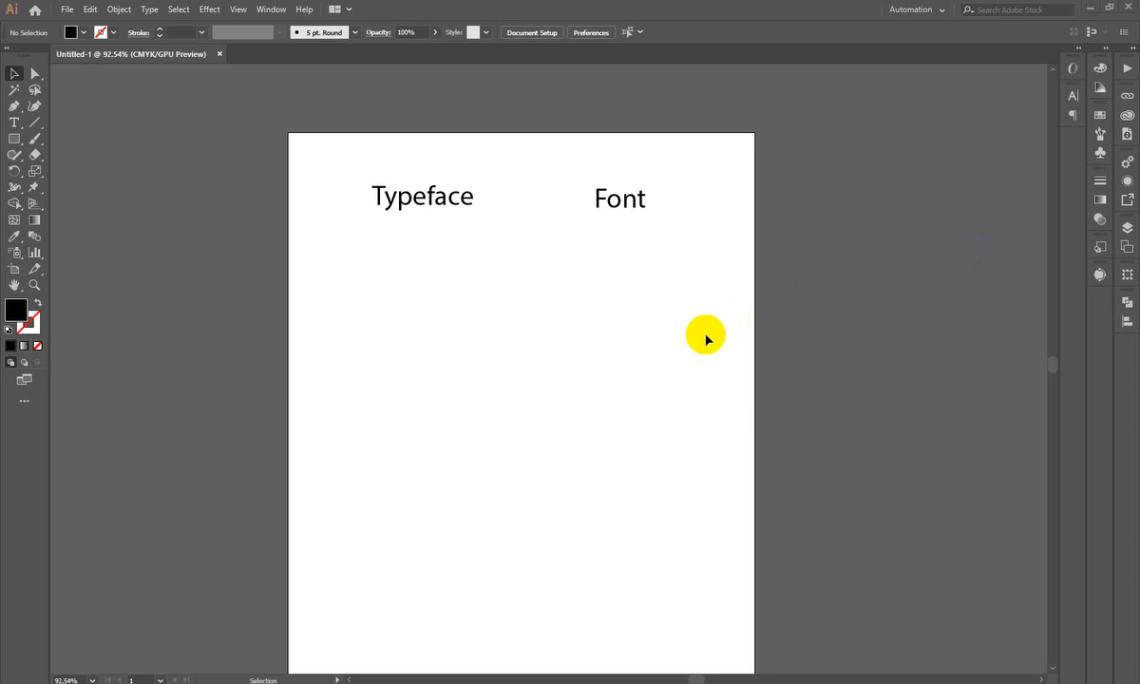
- Duplicate the Typeface heading directly below itself and change the copy to "Roboto"
{"action": "left_click_drag", "start_coordinate": [415, 213], "coordinate": [410, 290]}
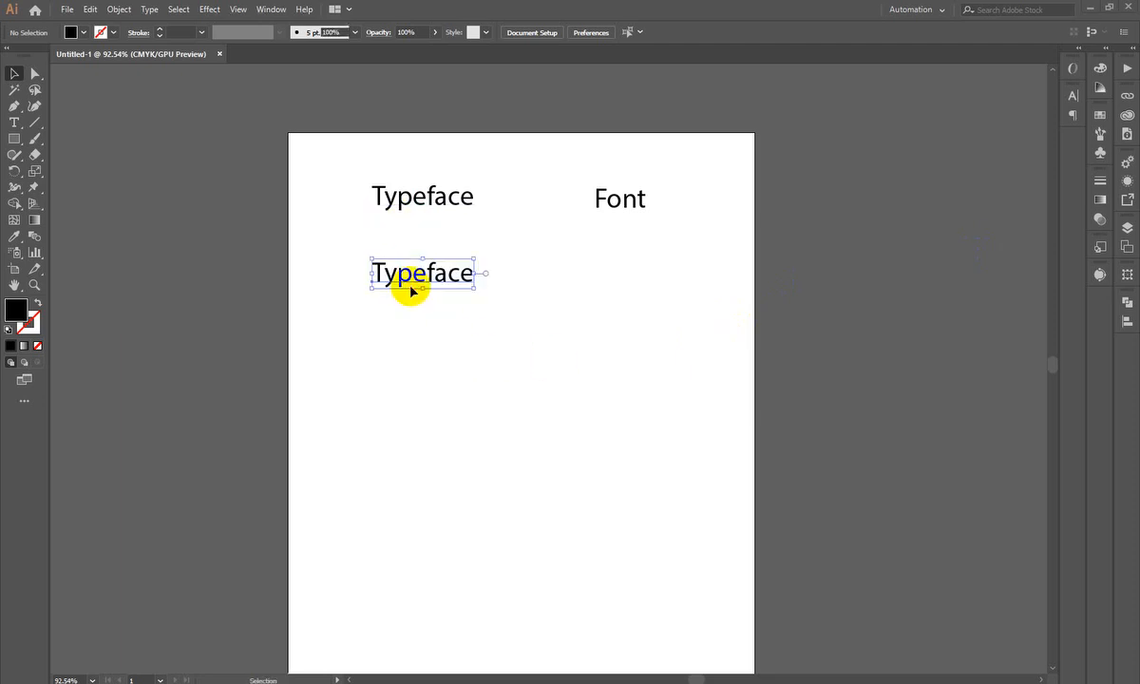
{"action": "double_click", "coordinate": [410, 285]}
{"action": "double_click", "coordinate": [410, 285]}
{"action": "type", "text": "Rob"}
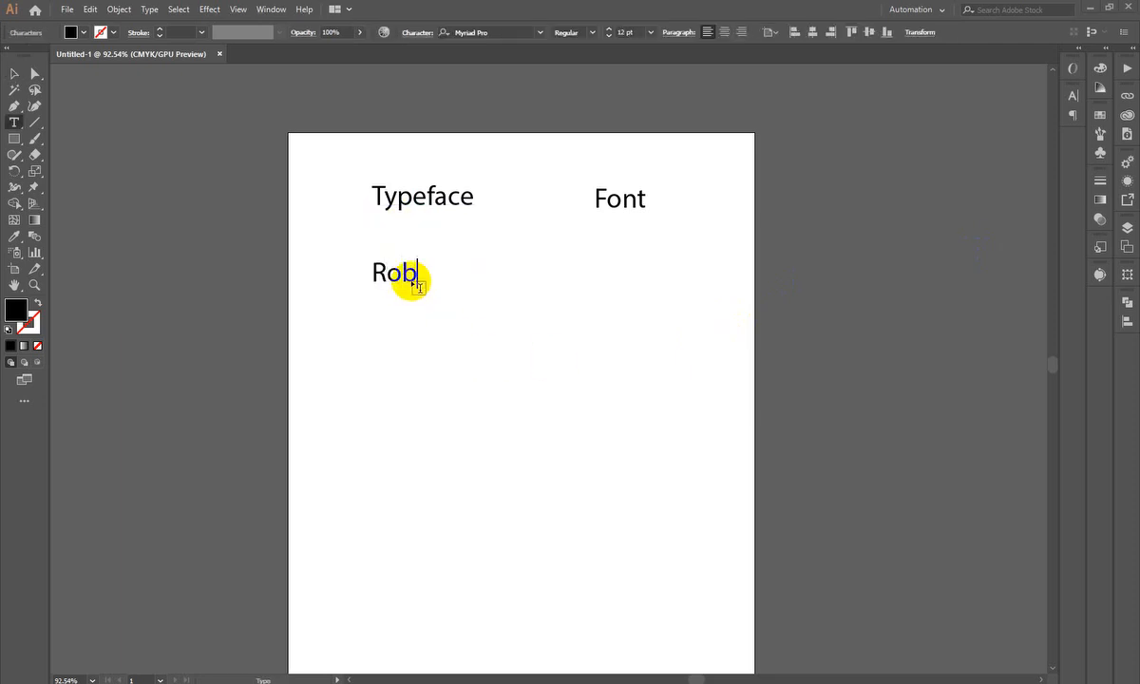
{"action": "type", "text": "oto"}
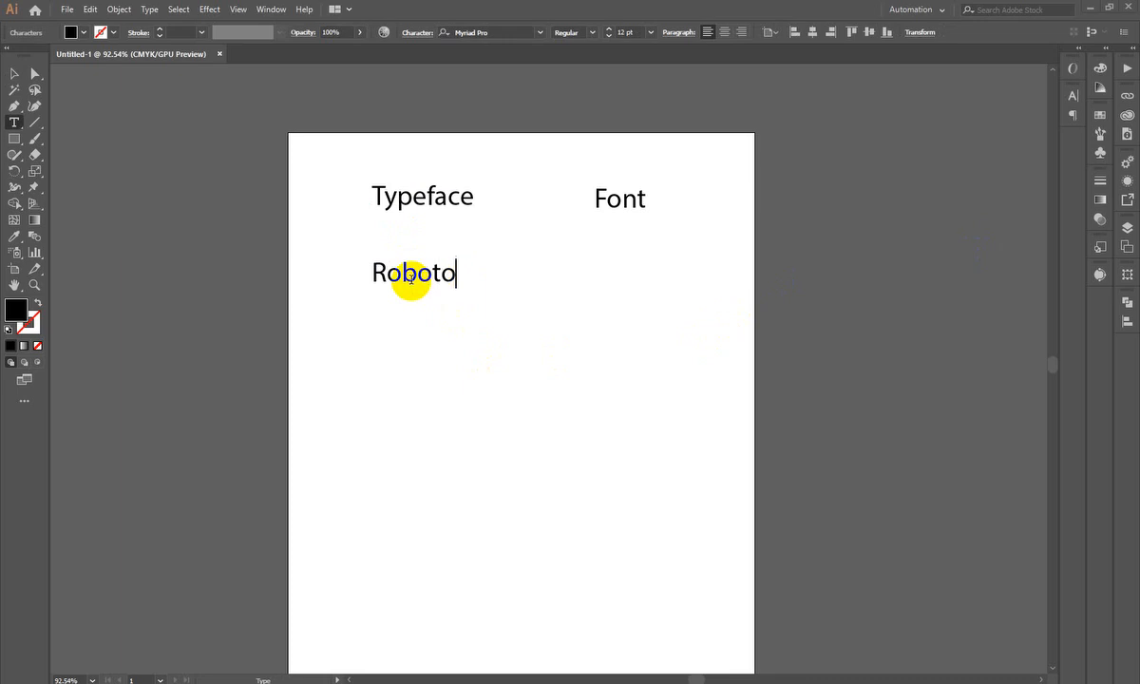
- Duplicate the Roboto text below itself and change the copy to "Poppin"
{"action": "left_click", "coordinate": [13, 72]}
{"action": "left_click_drag", "start_coordinate": [418, 294], "coordinate": [422, 316]}
{"action": "double_click", "coordinate": [423, 317]}
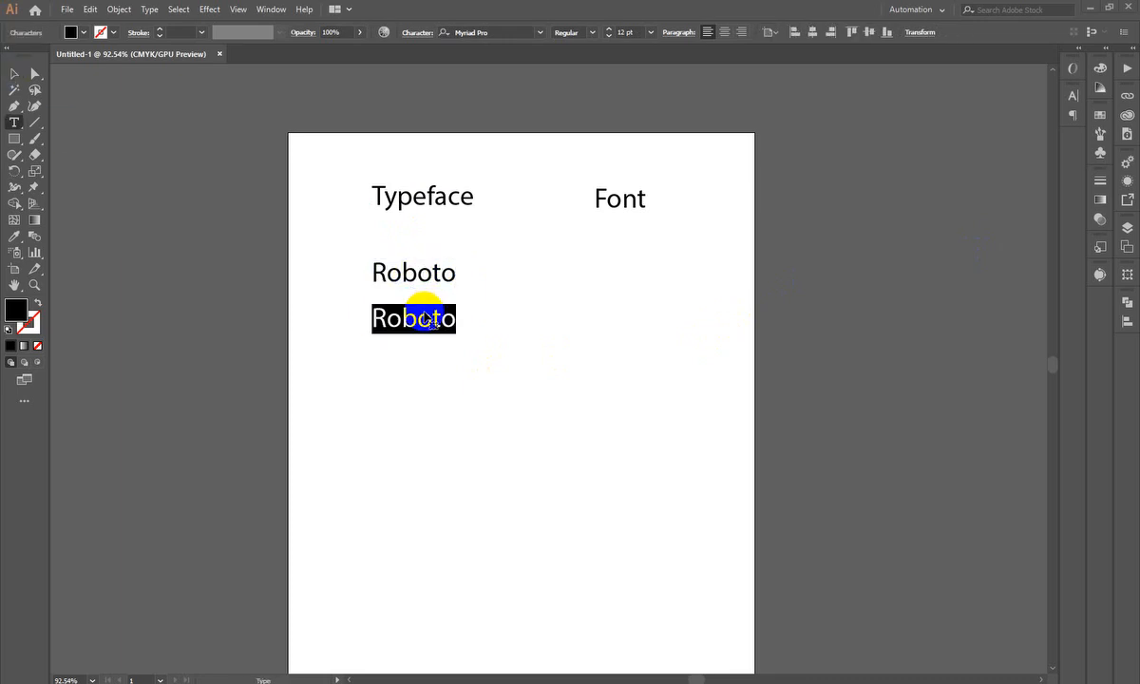
{"action": "type", "text": "Poppi"}
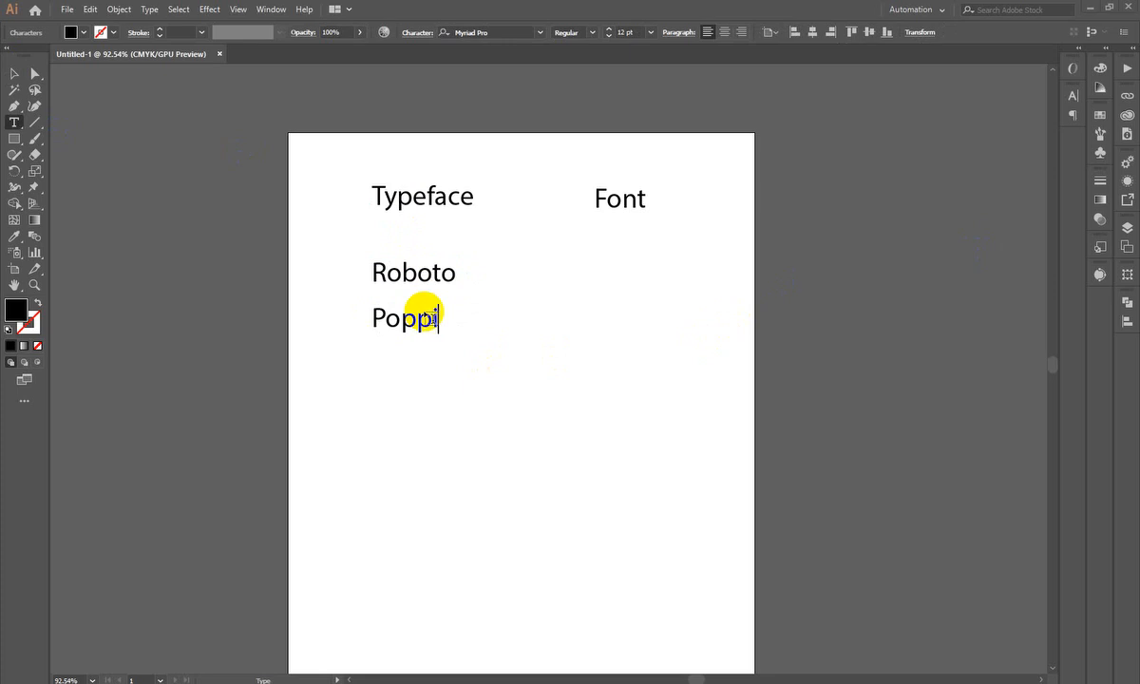
{"action": "type", "text": "n"}
- Duplicate the Poppin text below itself and change the copy to "Inter"
{"action": "left_click", "coordinate": [13, 72]}
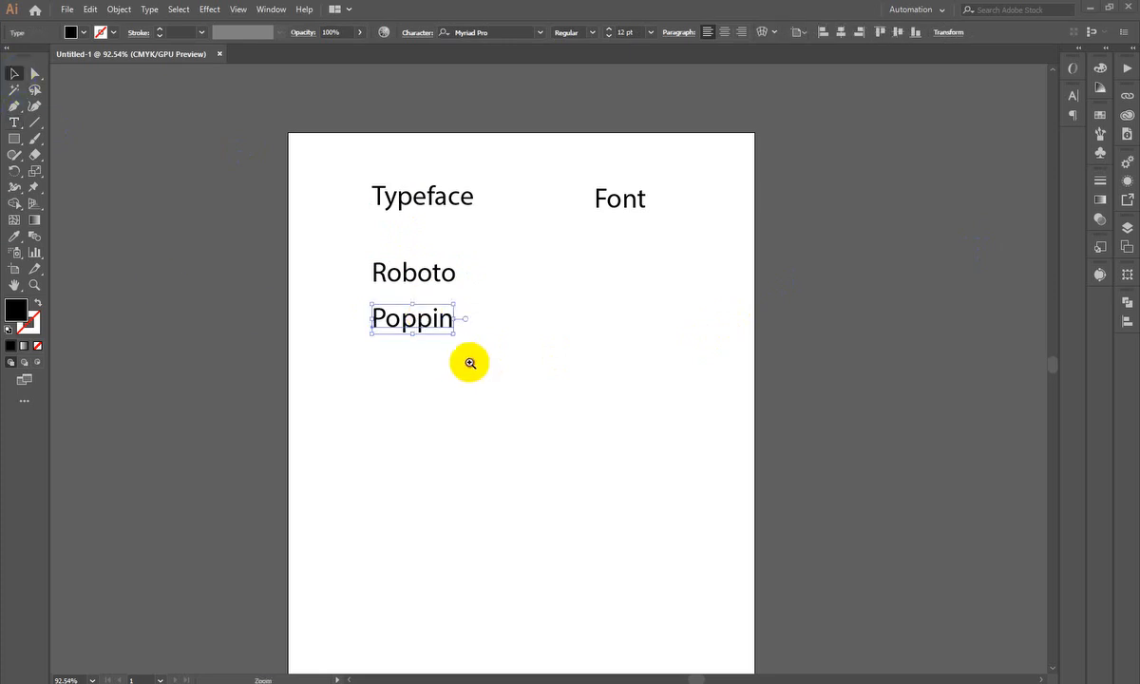
{"action": "scroll", "coordinate": [469, 361], "scroll_direction": "up", "scroll_amount": 1}
{"action": "left_click_drag", "start_coordinate": [398, 328], "coordinate": [390, 386]}
{"action": "double_click", "coordinate": [392, 388]}
{"action": "type", "text": "Inter"}
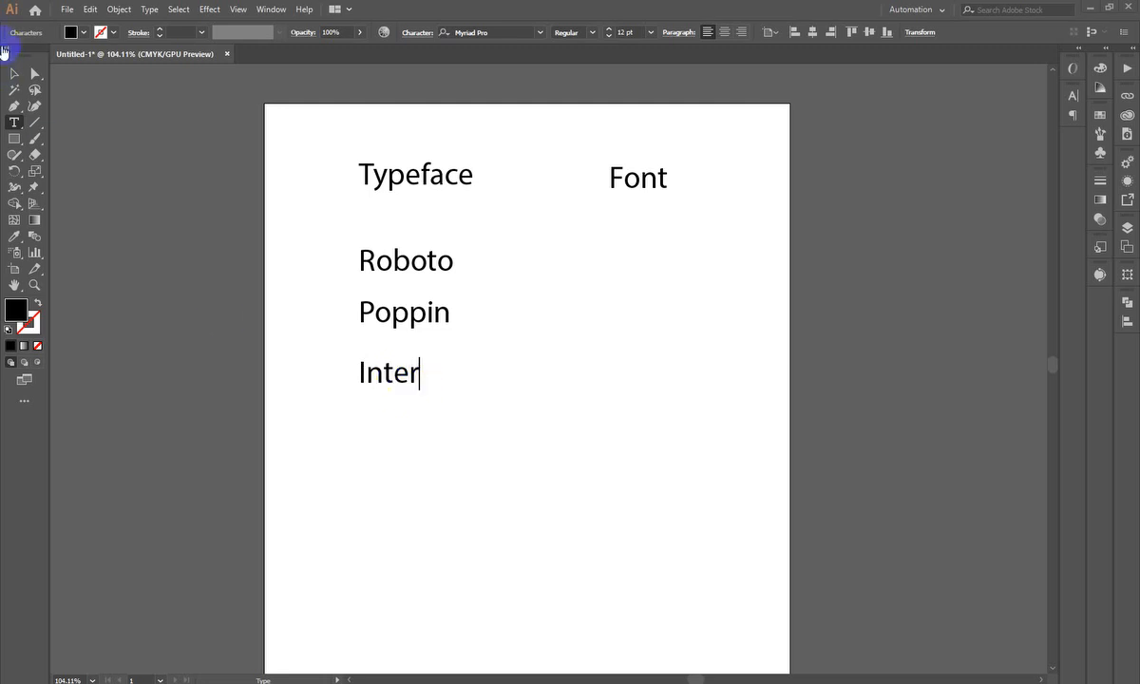
- Duplicate the Inter text below itself and place a copy of the Roboto text under the Font heading
{"action": "left_click", "coordinate": [13, 74]}
{"action": "left_click_drag", "start_coordinate": [376, 382], "coordinate": [385, 429]}
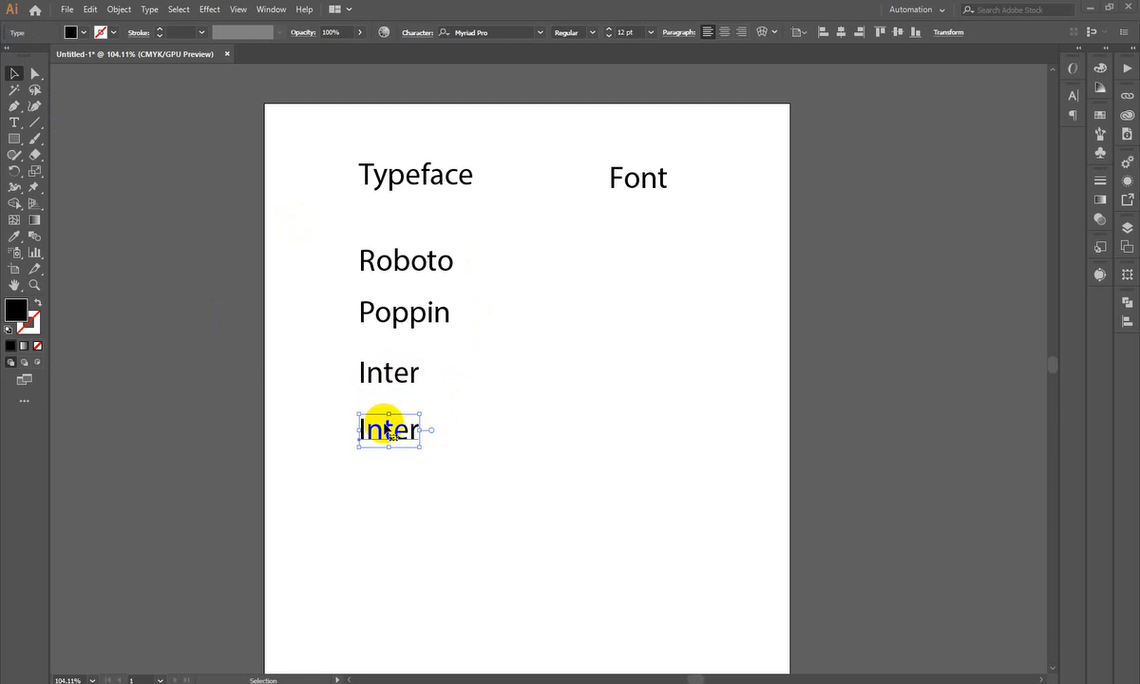
{"action": "left_click_drag", "start_coordinate": [321, 191], "coordinate": [493, 516]}
{"action": "left_click", "coordinate": [588, 342]}
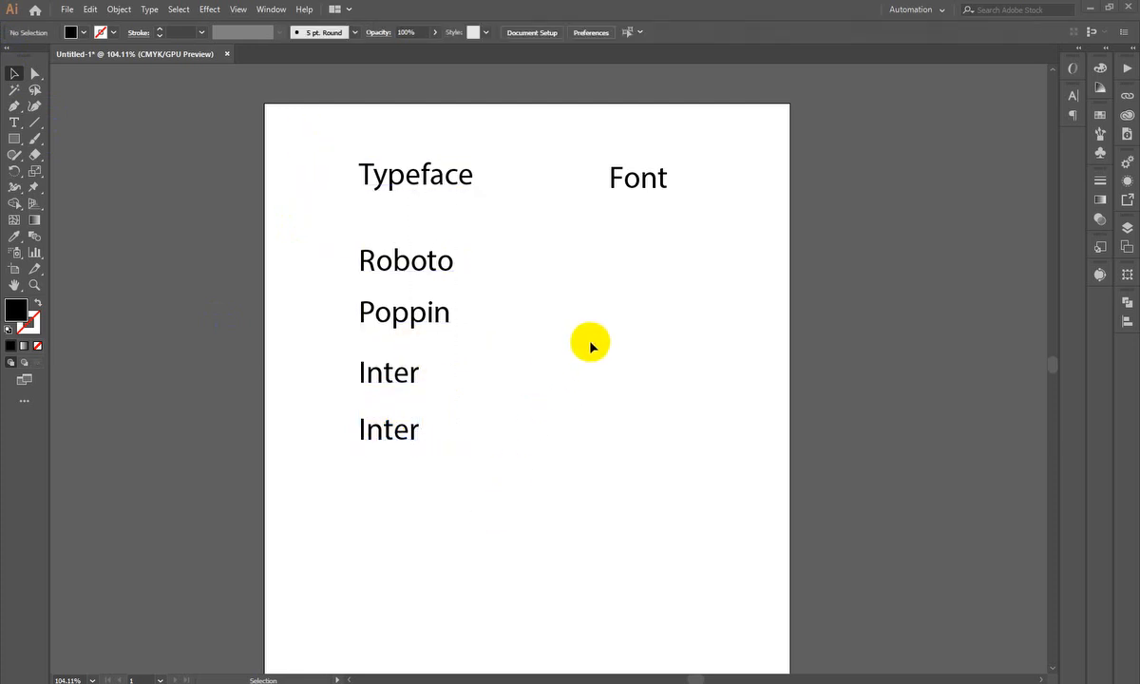
{"action": "left_click_drag", "start_coordinate": [411, 276], "coordinate": [591, 267]}
{"action": "scroll", "coordinate": [1072, 97], "scroll_direction": "up", "scroll_amount": 5}
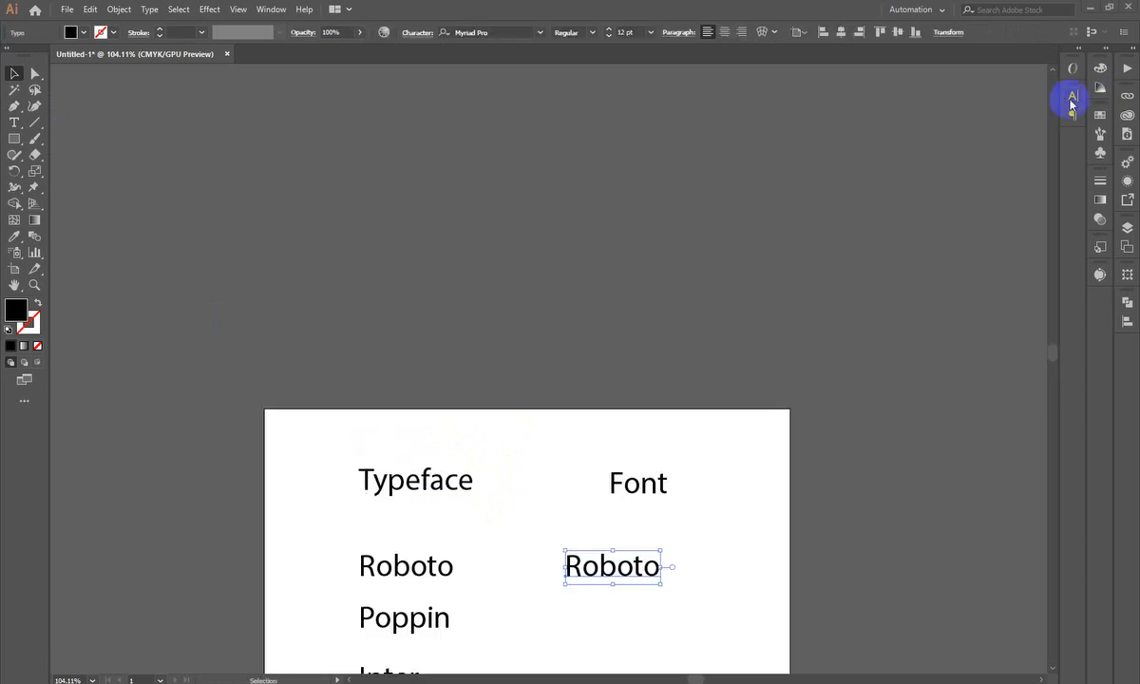
{"action": "left_click", "coordinate": [1072, 95]}
{"action": "left_click", "coordinate": [978, 110]}
{"action": "type", "text": "robo"}
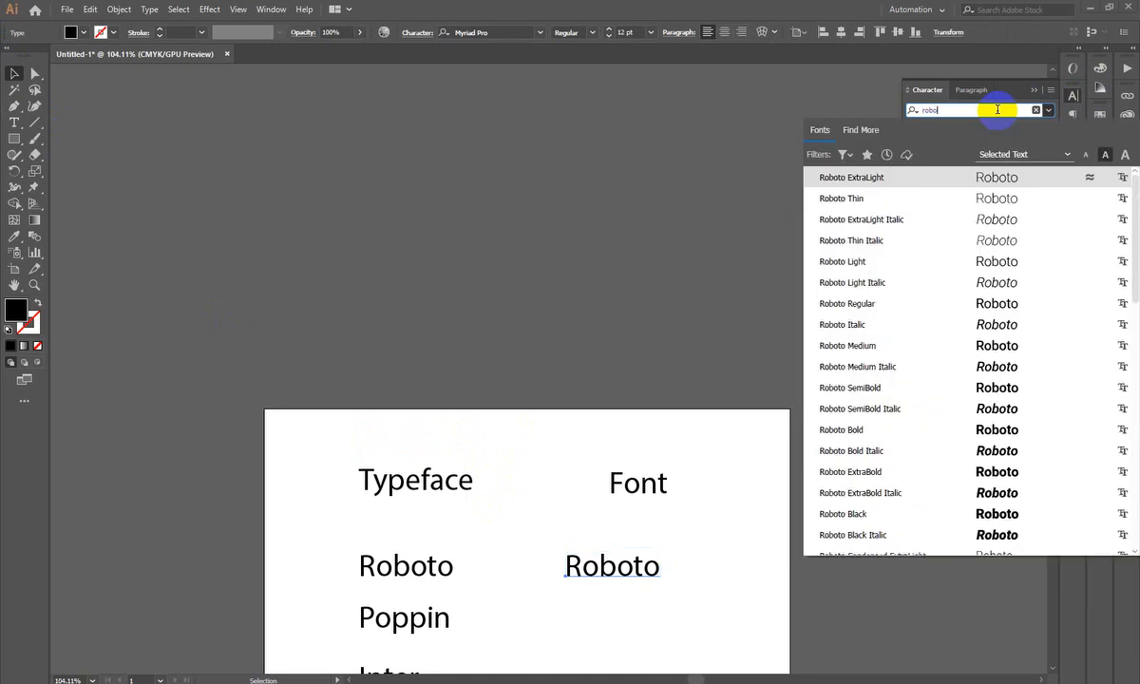
{"action": "left_click", "coordinate": [364, 331]}
{"action": "scroll", "coordinate": [370, 313], "scroll_direction": "down", "scroll_amount": 3}
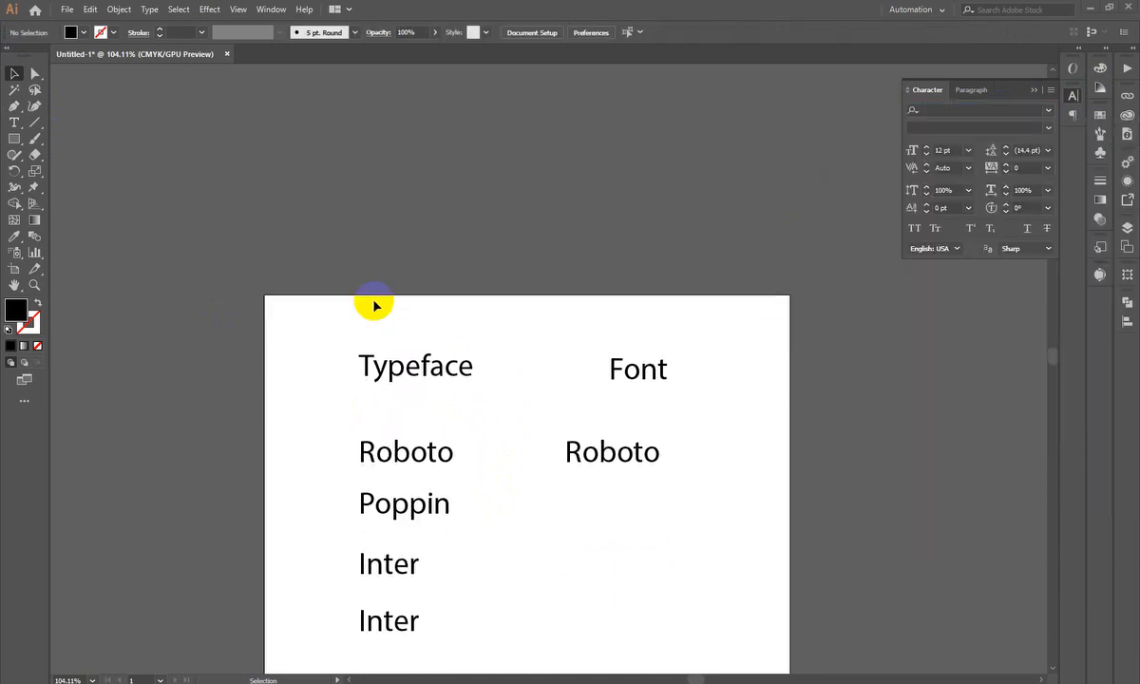
- Apply the Roboto Black font to both Roboto texts, under the Typeface and Font headings
{"action": "left_click_drag", "start_coordinate": [663, 608], "coordinate": [646, 427]}
{"action": "left_click_drag", "start_coordinate": [445, 232], "coordinate": [585, 279]}
{"action": "left_click_drag", "start_coordinate": [276, 258], "coordinate": [629, 300]}
{"action": "left_click", "coordinate": [978, 110]}
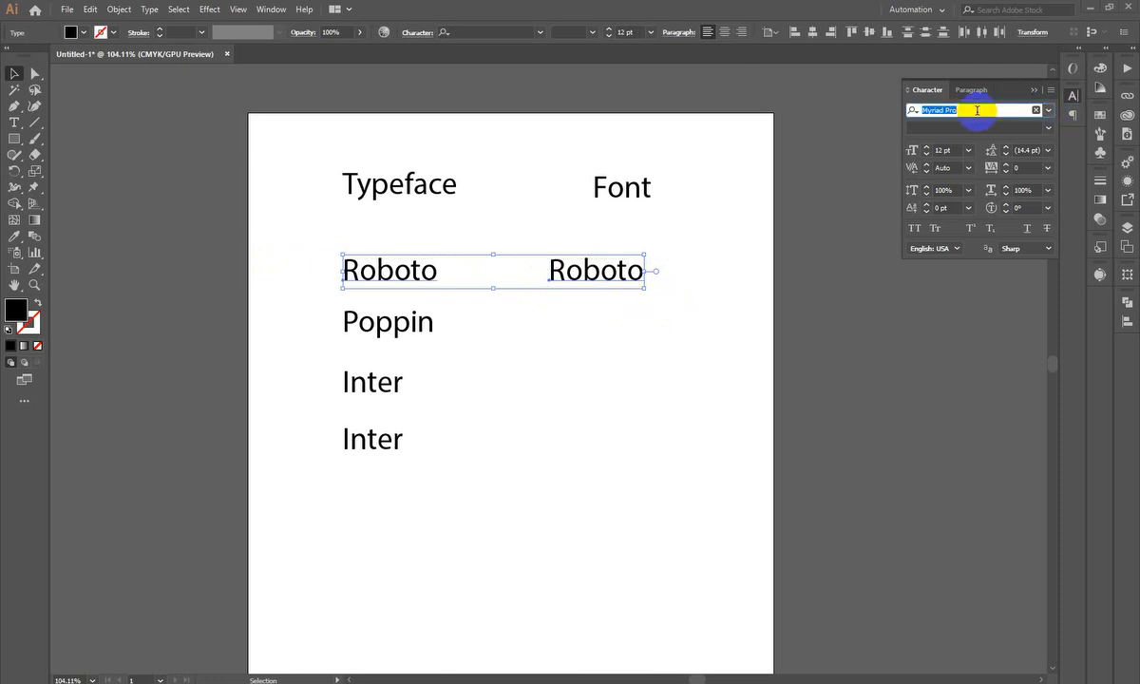
{"action": "type", "text": "robo"}
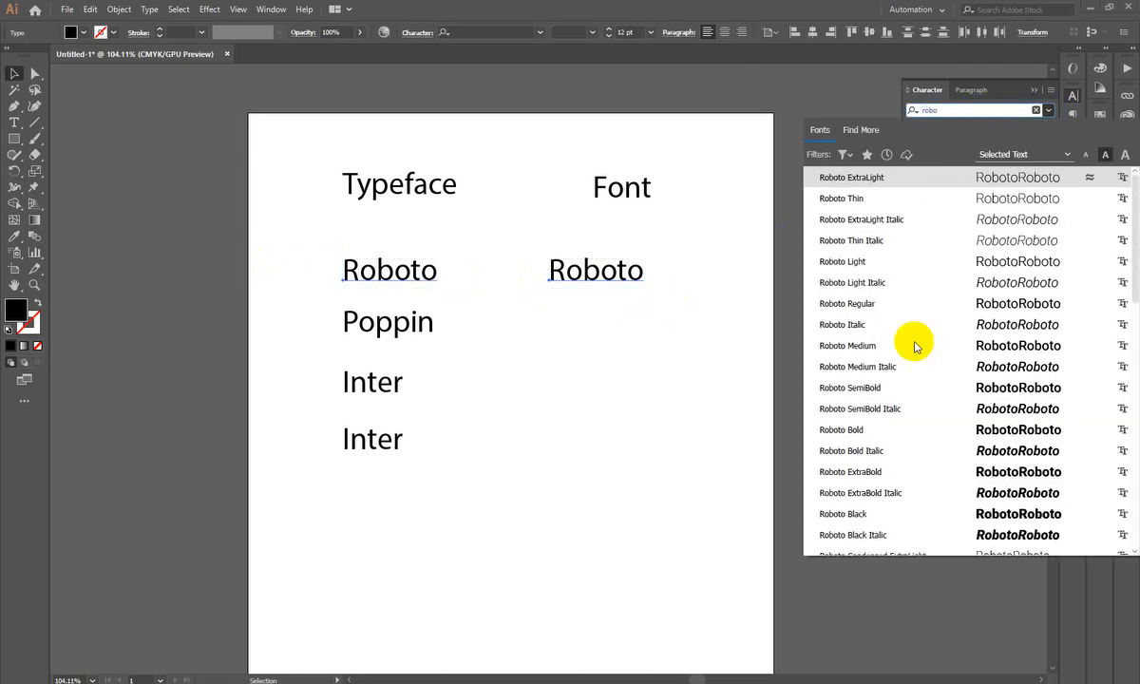
{"action": "left_click", "coordinate": [866, 518]}
{"action": "left_click", "coordinate": [711, 454]}
- Duplicate the Roboto text of the Font column below itself and view the font styles available for the copy
{"action": "left_click_drag", "start_coordinate": [639, 374], "coordinate": [598, 359]}
{"action": "left_click_drag", "start_coordinate": [548, 257], "coordinate": [576, 312]}
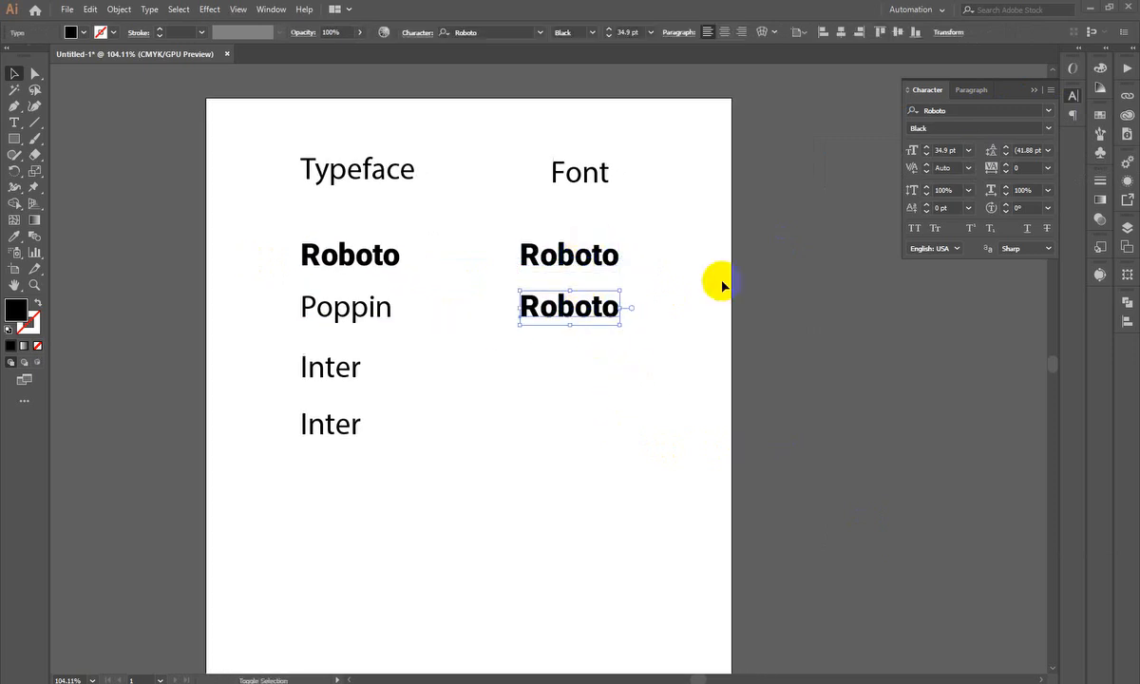
{"action": "left_click", "coordinate": [1048, 127]}
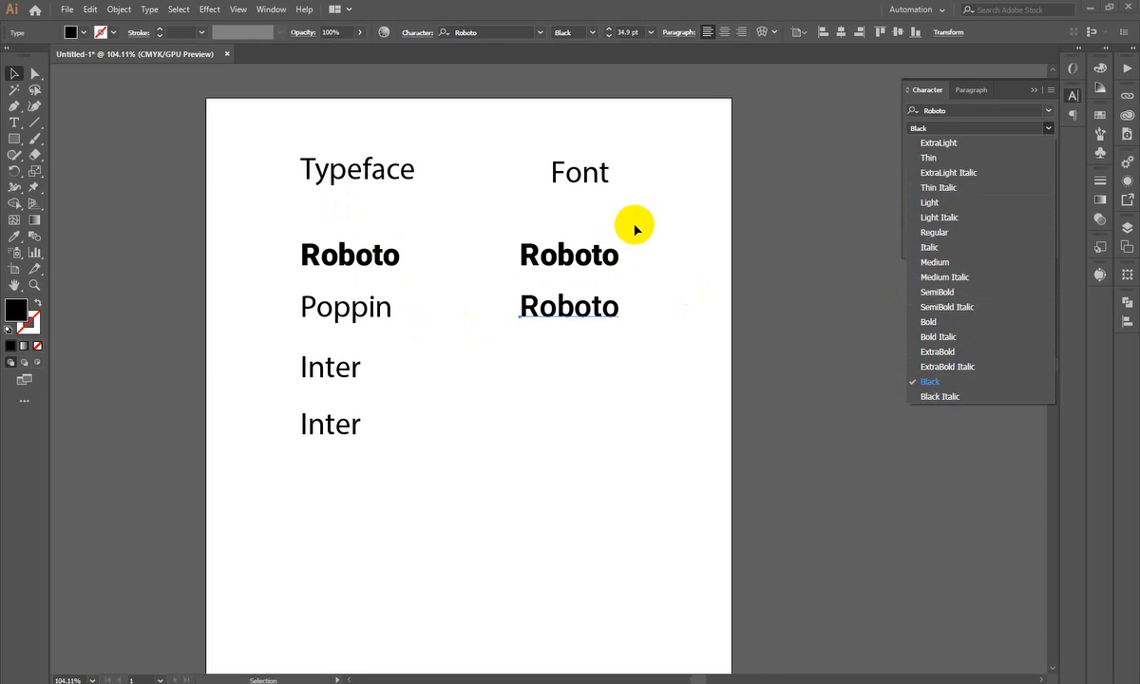
{"action": "left_click", "coordinate": [619, 302]}
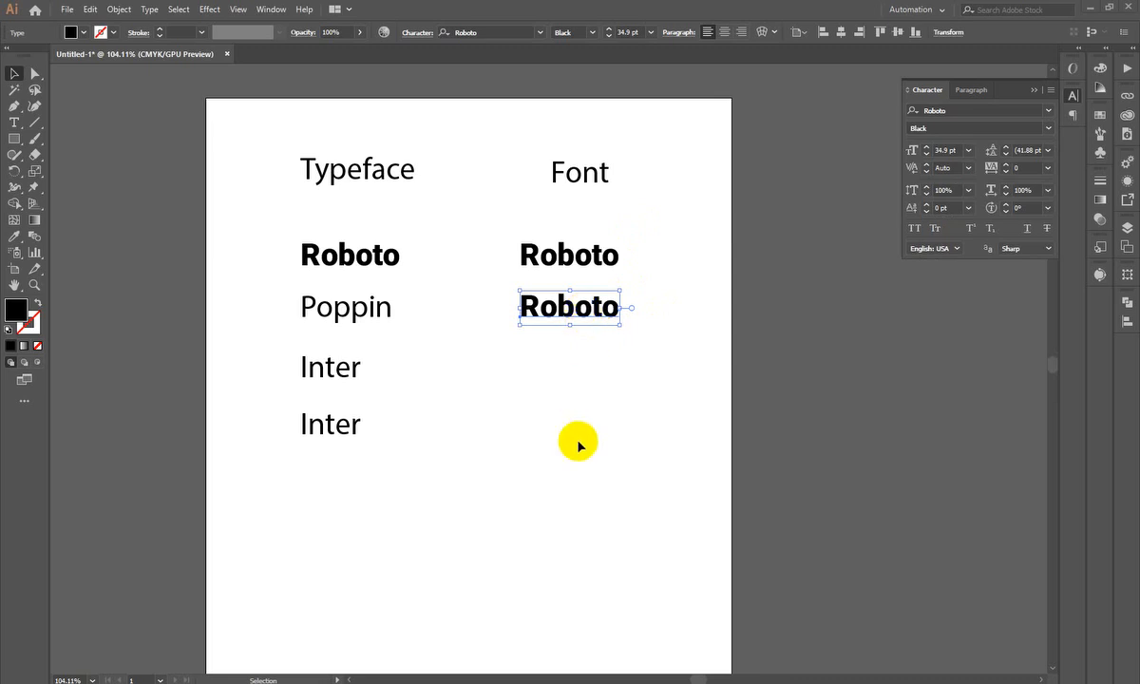
{"action": "left_click_drag", "start_coordinate": [250, 232], "coordinate": [439, 269]}
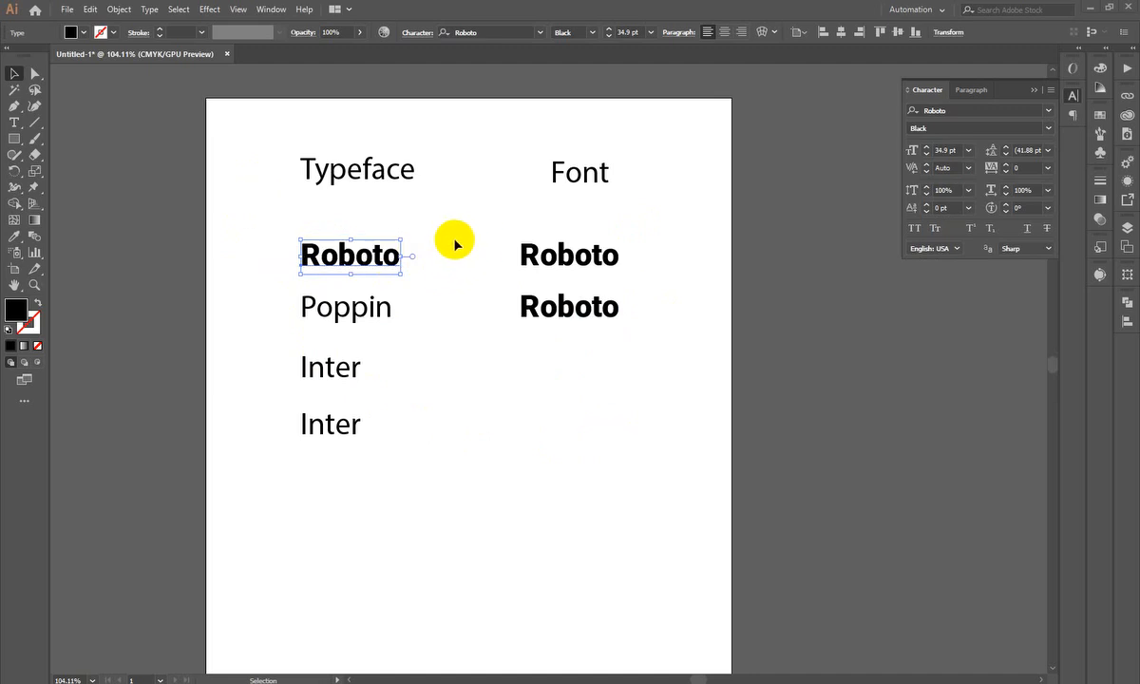
{"action": "left_click", "coordinate": [354, 309]}
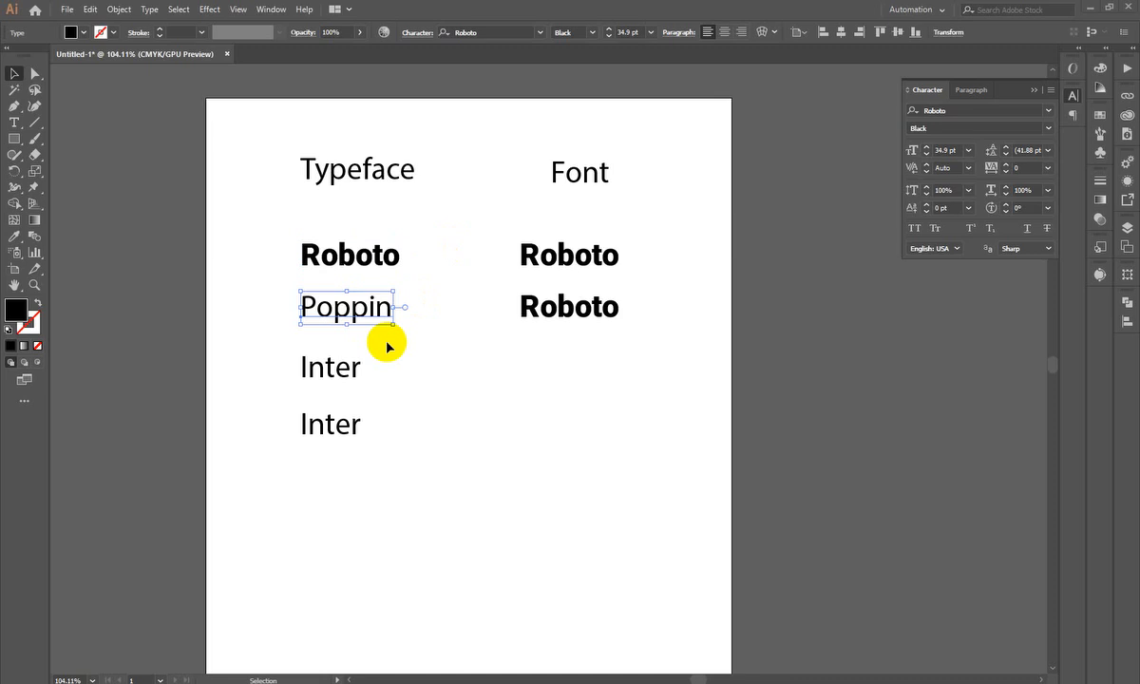
{"action": "left_click", "coordinate": [508, 562]}
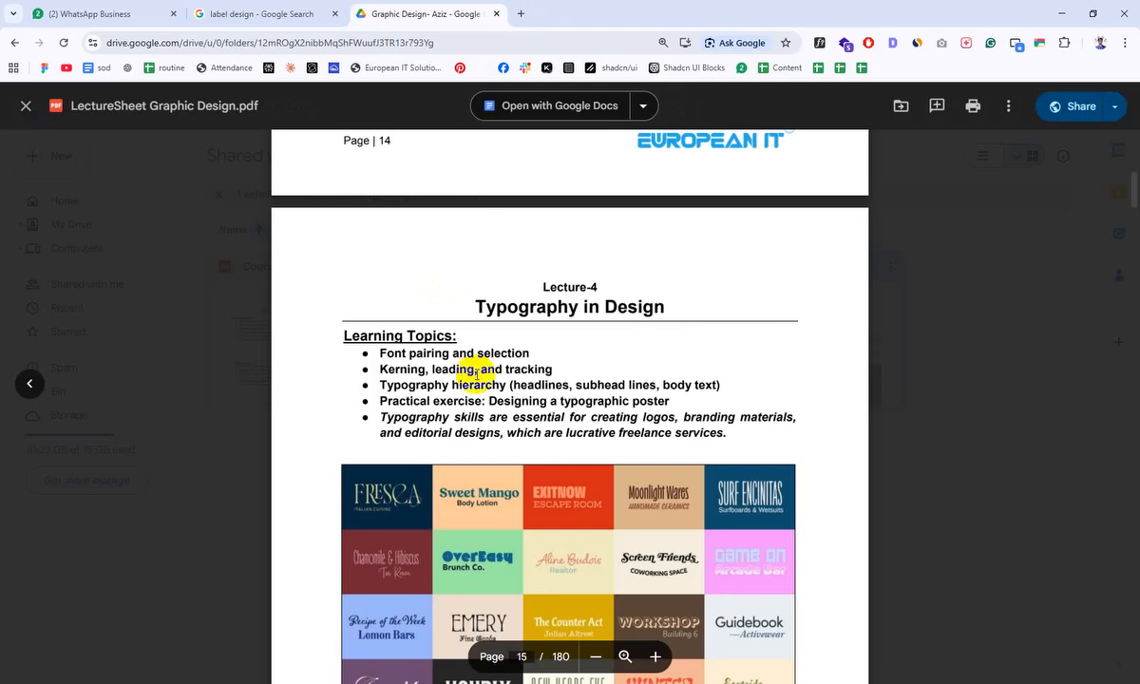
- Examine the Lecture-4 Typography in Design page, from its learning topics and sample logo grid to the Font Pairing section
{"action": "scroll", "coordinate": [524, 260], "scroll_direction": "down", "scroll_amount": 3}
{"action": "scroll", "coordinate": [474, 475], "scroll_direction": "down", "scroll_amount": 1}
{"action": "scroll", "coordinate": [588, 415], "scroll_direction": "up", "scroll_amount": 2}
{"action": "scroll", "coordinate": [589, 416], "scroll_direction": "down", "scroll_amount": 2}
{"action": "scroll", "coordinate": [589, 417], "scroll_direction": "up", "scroll_amount": 1}
{"action": "scroll", "coordinate": [589, 416], "scroll_direction": "up", "scroll_amount": 4}
{"action": "scroll", "coordinate": [589, 417], "scroll_direction": "down", "scroll_amount": 6}
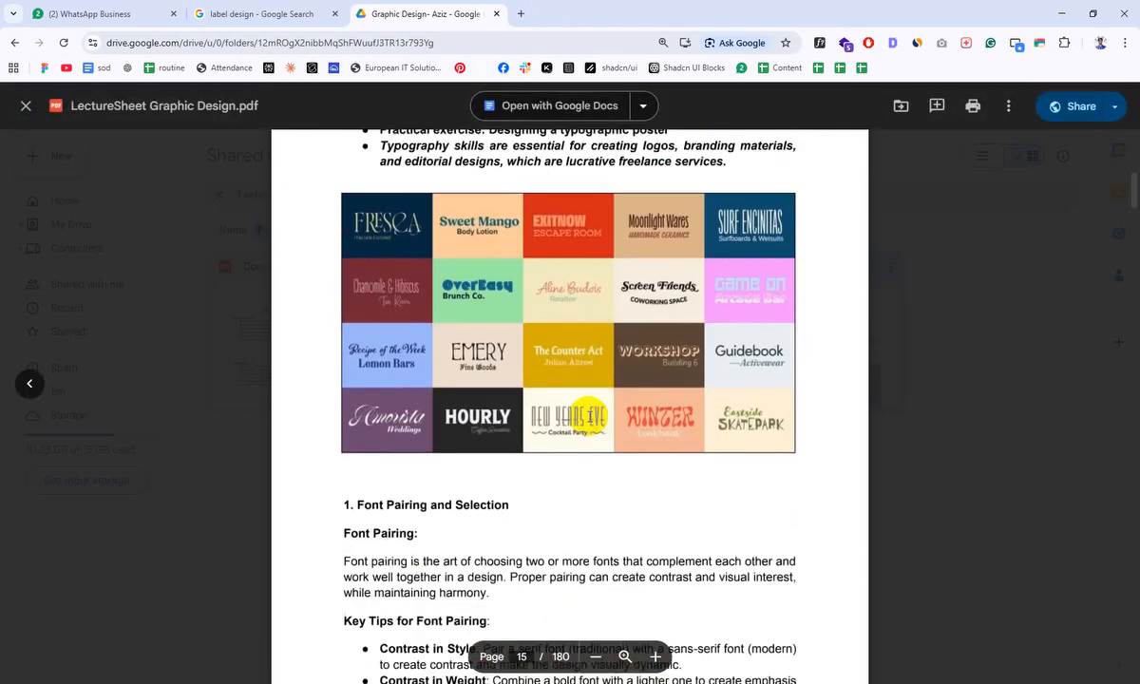
{"action": "scroll", "coordinate": [589, 416], "scroll_direction": "up", "scroll_amount": 1}
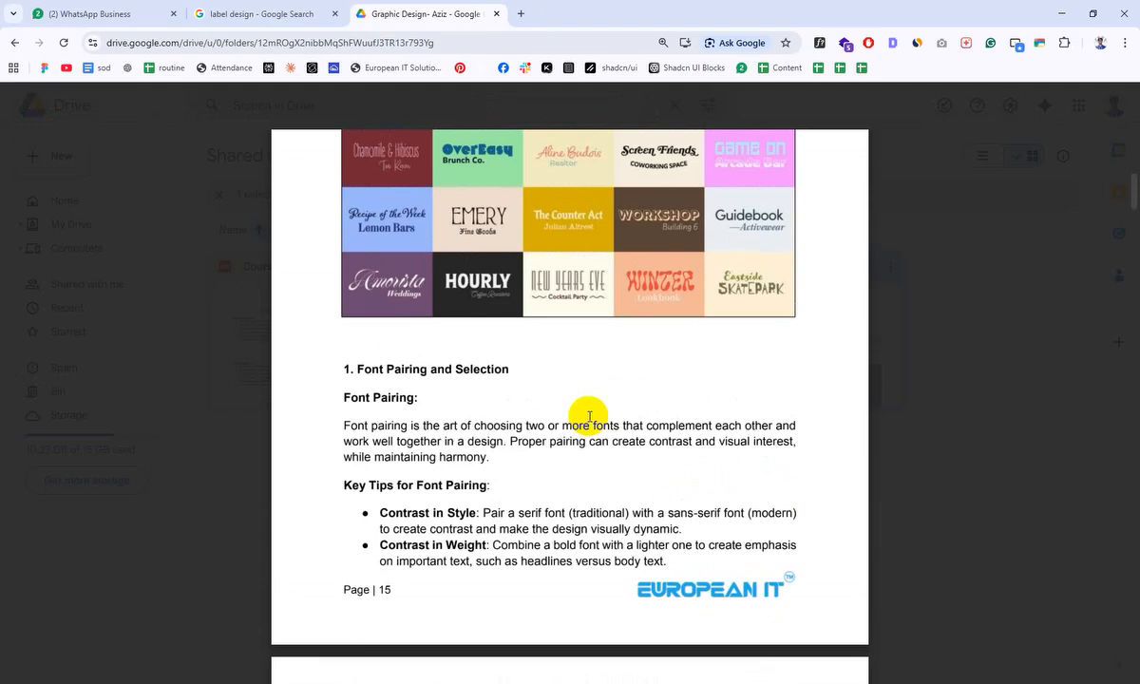
- Review the earlier lecture sheet pages, going back through Composition and Layout, Design Principles and Identifying Profitable Niches
{"action": "scroll", "coordinate": [589, 416], "scroll_direction": "up", "scroll_amount": 15}
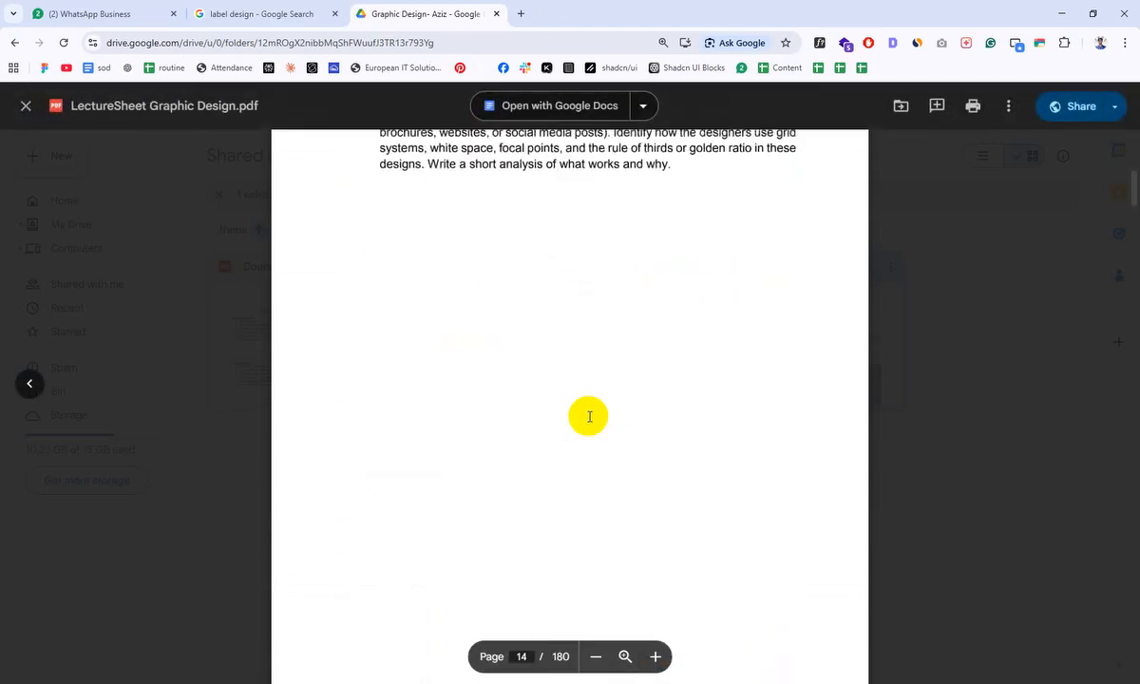
{"action": "scroll", "coordinate": [589, 416], "scroll_direction": "up", "scroll_amount": 15}
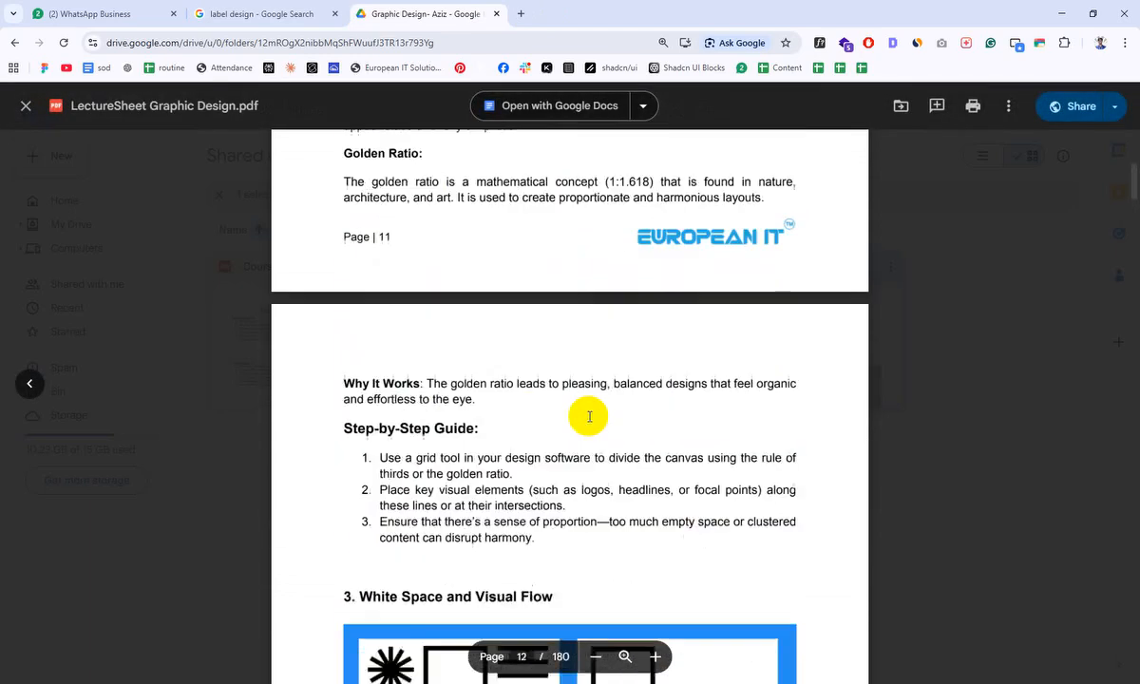
{"action": "scroll", "coordinate": [589, 415], "scroll_direction": "up", "scroll_amount": 10}
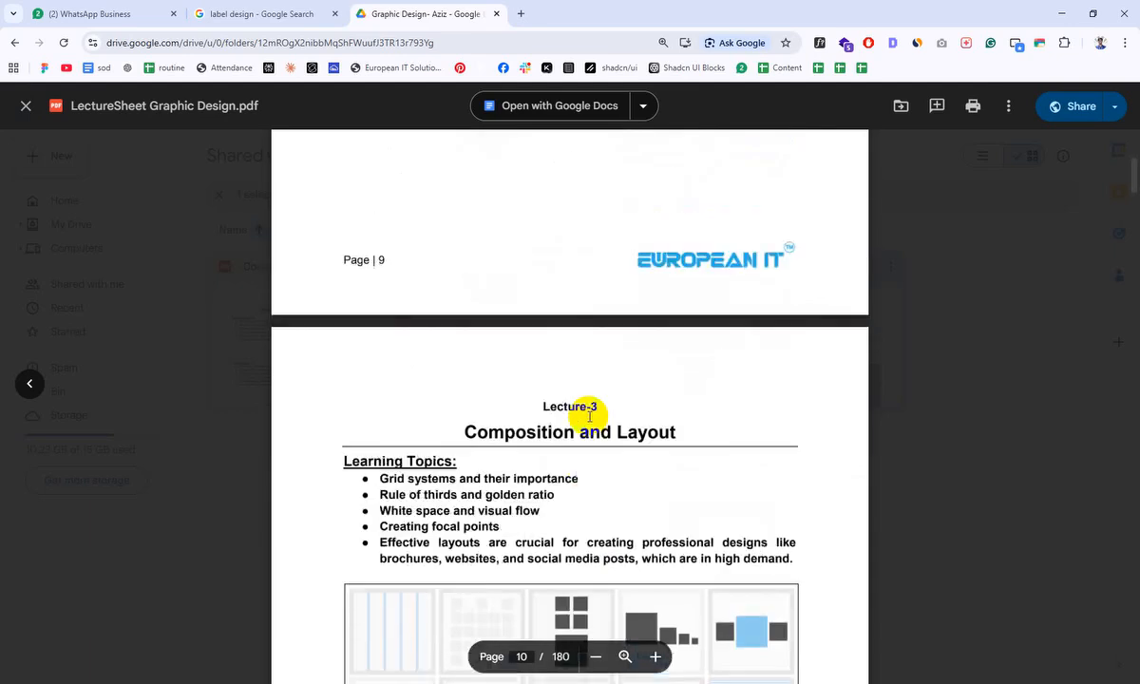
{"action": "scroll", "coordinate": [590, 415], "scroll_direction": "up", "scroll_amount": 5}
{"action": "scroll", "coordinate": [590, 415], "scroll_direction": "up", "scroll_amount": 3}
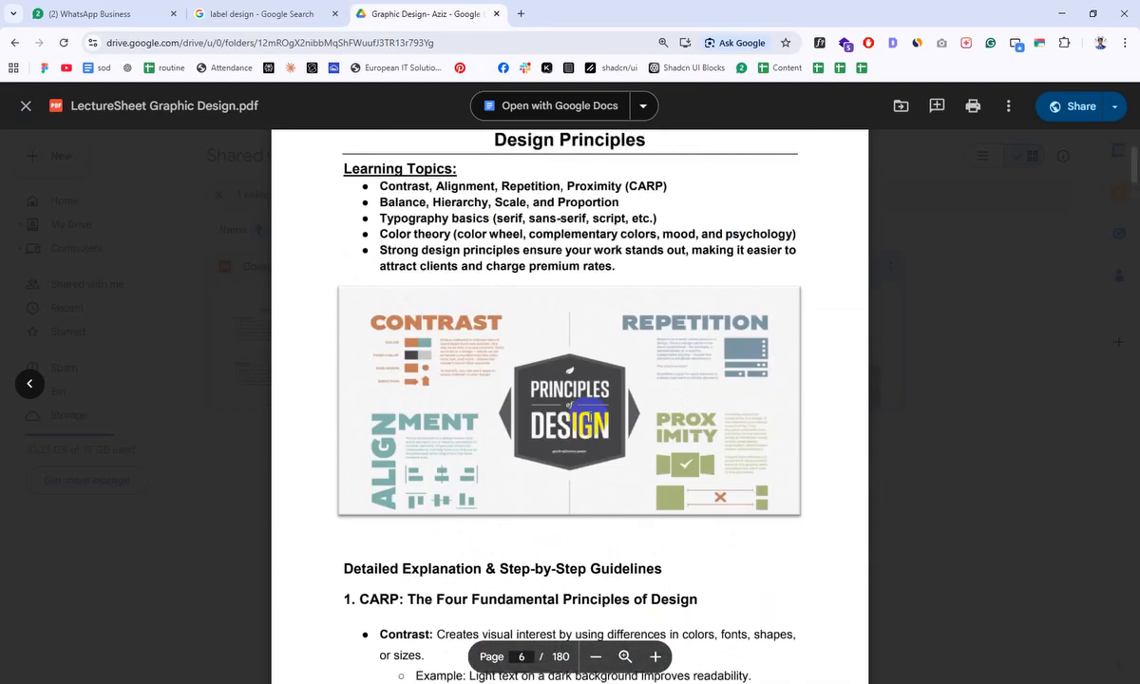
{"action": "scroll", "coordinate": [589, 415], "scroll_direction": "down", "scroll_amount": 12}
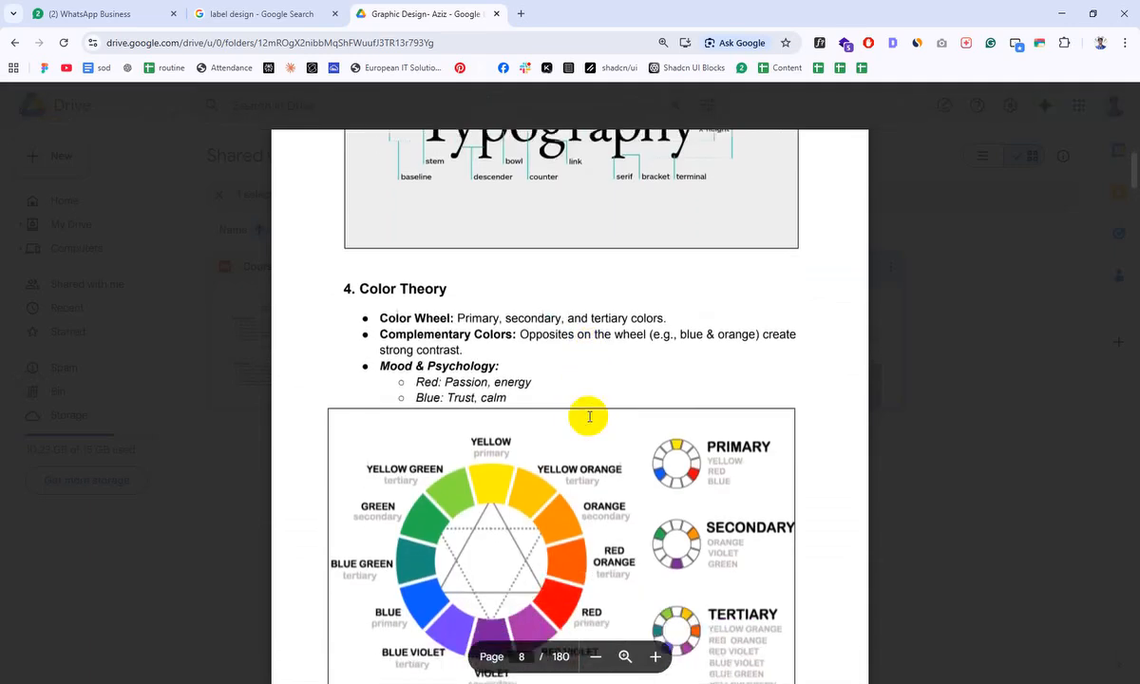
{"action": "scroll", "coordinate": [589, 416], "scroll_direction": "down", "scroll_amount": 5}
{"action": "scroll", "coordinate": [589, 415], "scroll_direction": "up", "scroll_amount": 14}
{"action": "scroll", "coordinate": [589, 416], "scroll_direction": "up", "scroll_amount": 10}
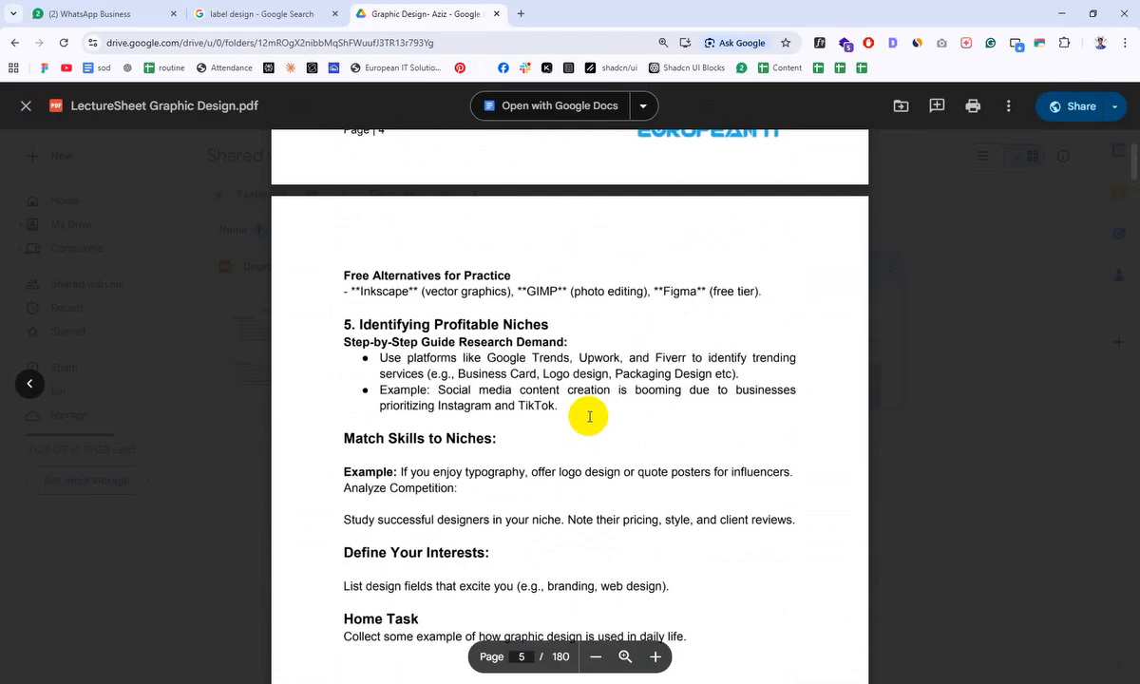
{"action": "scroll", "coordinate": [589, 416], "scroll_direction": "up", "scroll_amount": 5}
{"action": "scroll", "coordinate": [589, 416], "scroll_direction": "up", "scroll_amount": 12}
- Return through the Lecture-3 pages to Lecture-4 and examine the Font Pairing and Selection explanation with its key tips
{"action": "scroll", "coordinate": [589, 416], "scroll_direction": "down", "scroll_amount": 16}
{"action": "scroll", "coordinate": [589, 416], "scroll_direction": "down", "scroll_amount": 20}
{"action": "scroll", "coordinate": [589, 416], "scroll_direction": "down", "scroll_amount": 15}
{"action": "scroll", "coordinate": [589, 416], "scroll_direction": "down", "scroll_amount": 12}
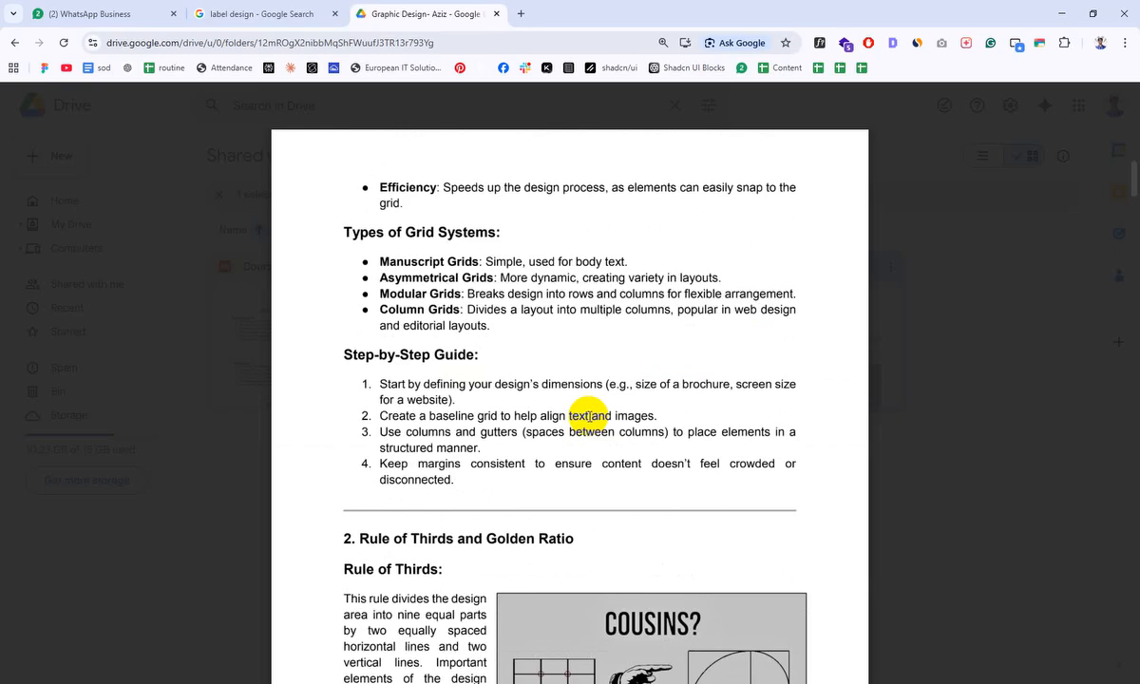
{"action": "scroll", "coordinate": [589, 416], "scroll_direction": "down", "scroll_amount": 10}
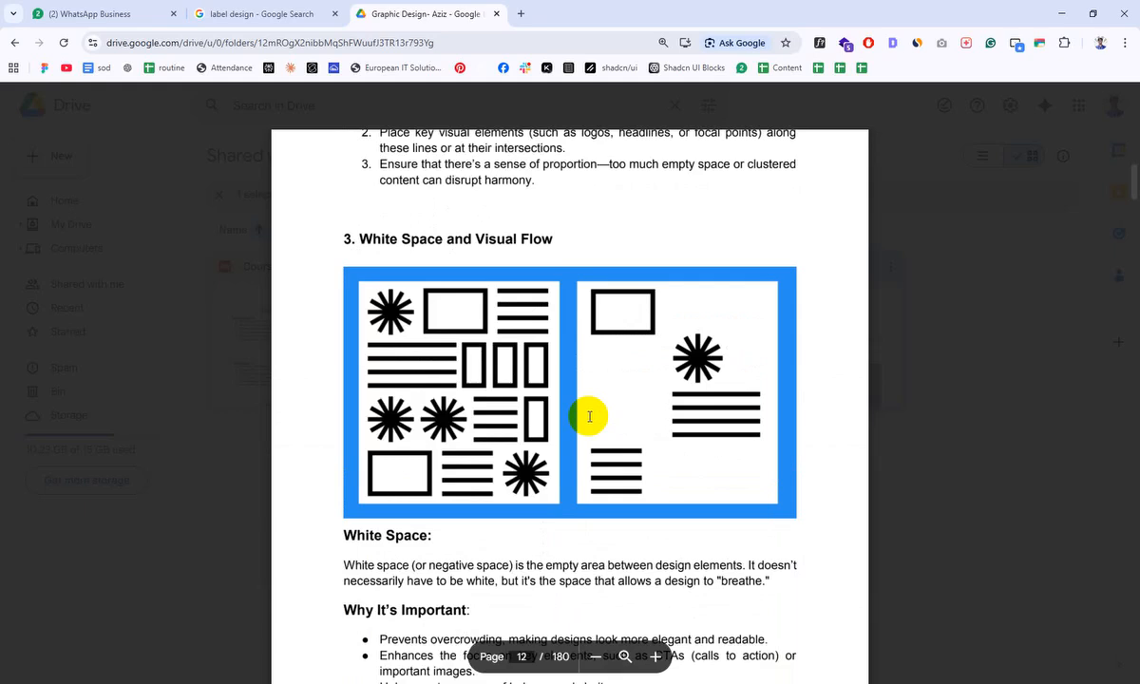
{"action": "scroll", "coordinate": [589, 415], "scroll_direction": "down", "scroll_amount": 15}
{"action": "scroll", "coordinate": [565, 421], "scroll_direction": "down", "scroll_amount": 8}
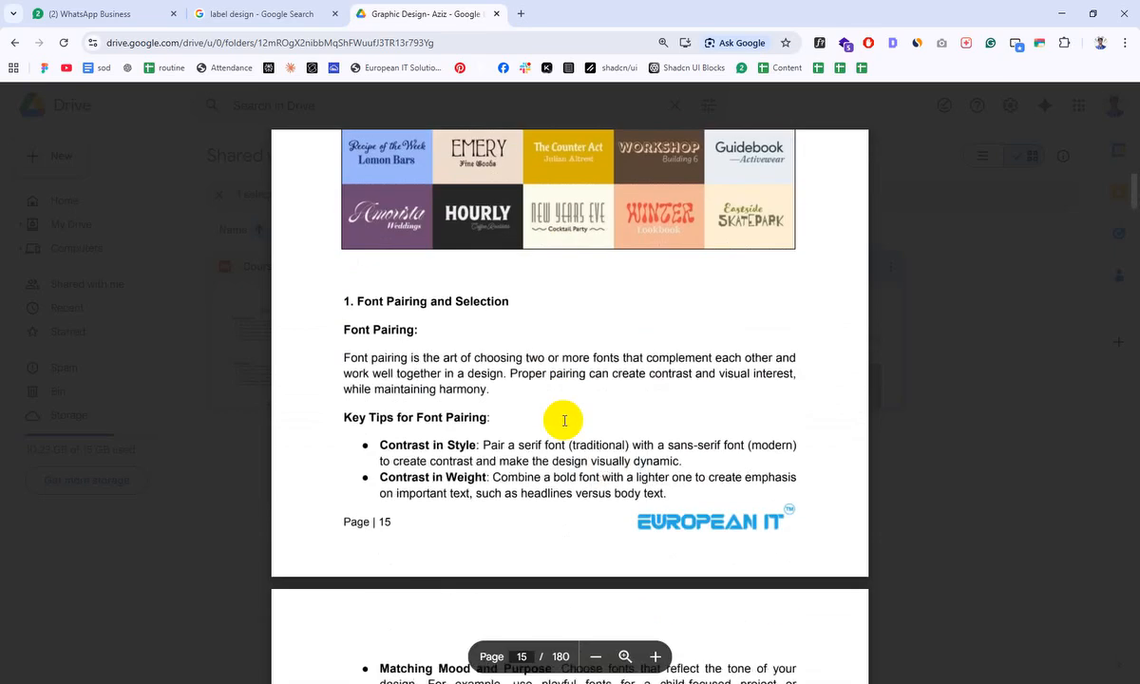
{"action": "scroll", "coordinate": [565, 421], "scroll_direction": "up", "scroll_amount": 5}
{"action": "scroll", "coordinate": [564, 421], "scroll_direction": "down", "scroll_amount": 1}
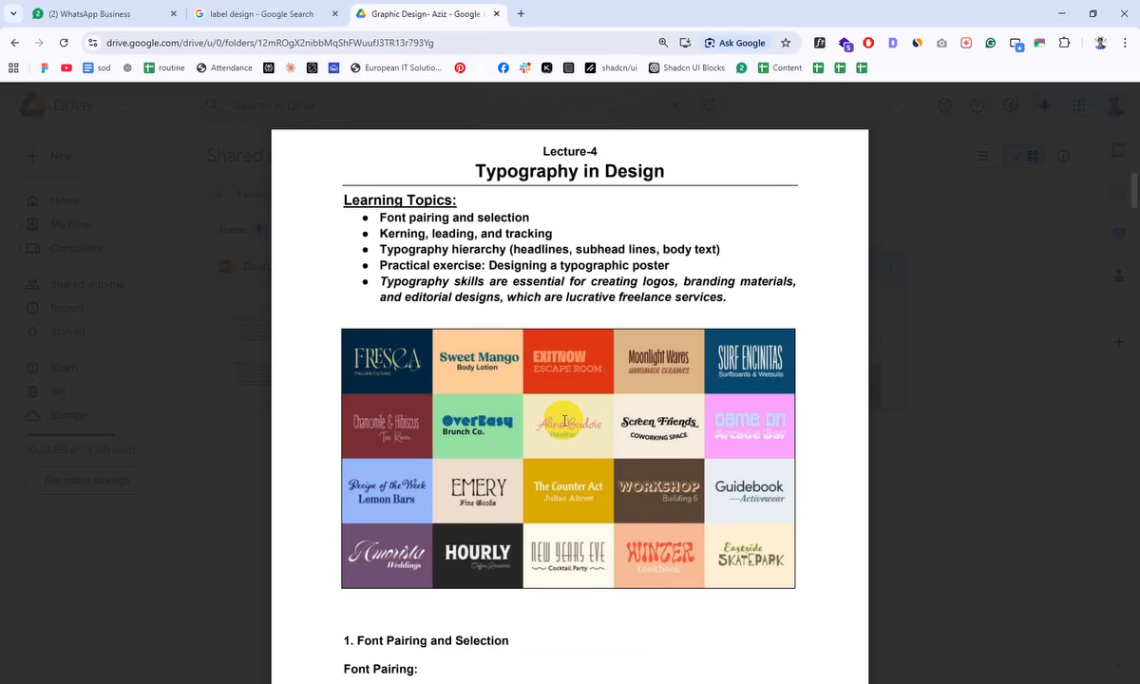
{"action": "left_click", "coordinate": [564, 374]}
{"action": "scroll", "coordinate": [565, 374], "scroll_direction": "down", "scroll_amount": 5}
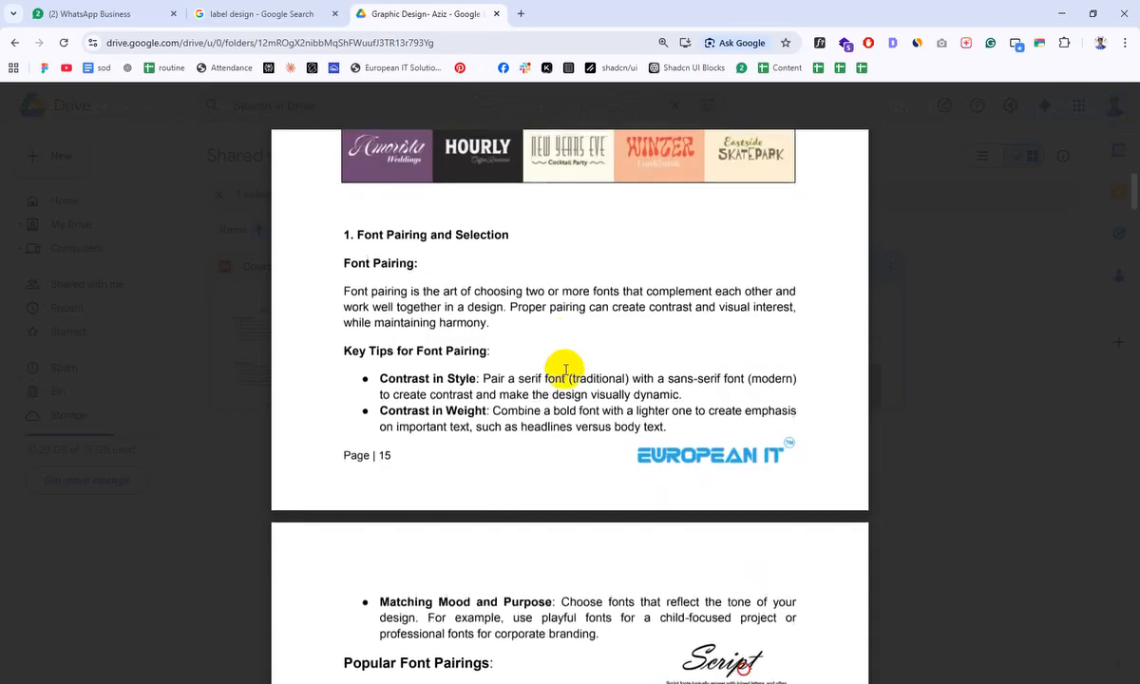
{"action": "scroll", "coordinate": [565, 371], "scroll_direction": "up", "scroll_amount": 4}
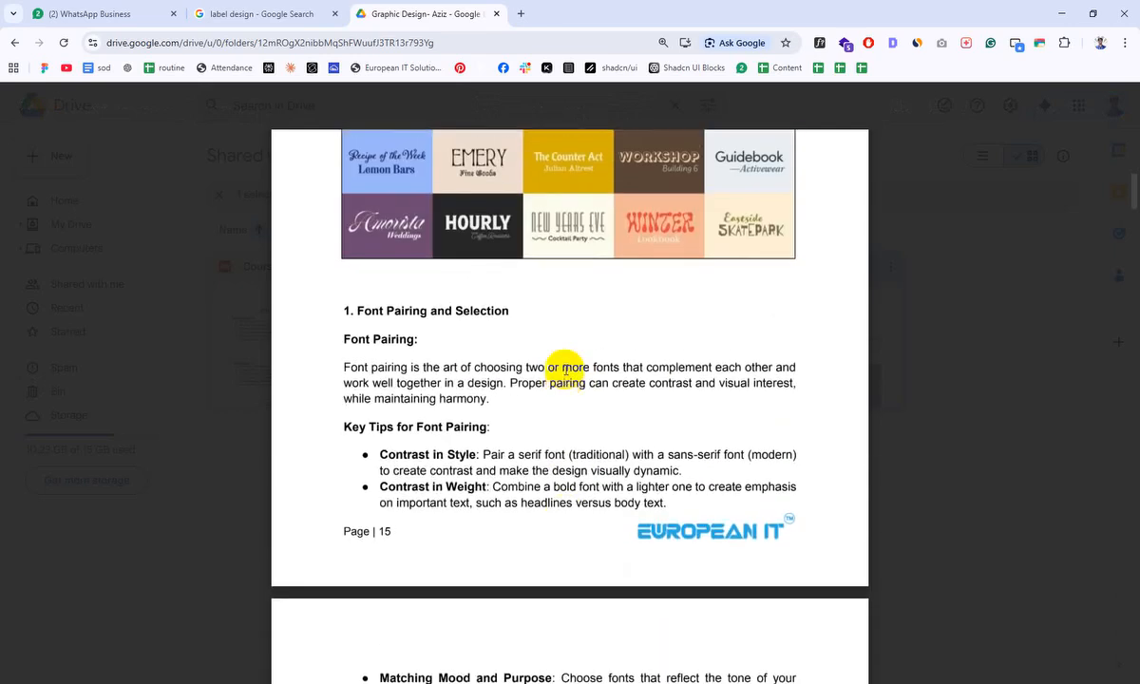
- Open a new browser tab, then switch to Illustrator and examine the Roboto text under the Typeface heading
{"action": "left_click", "coordinate": [520, 14]}
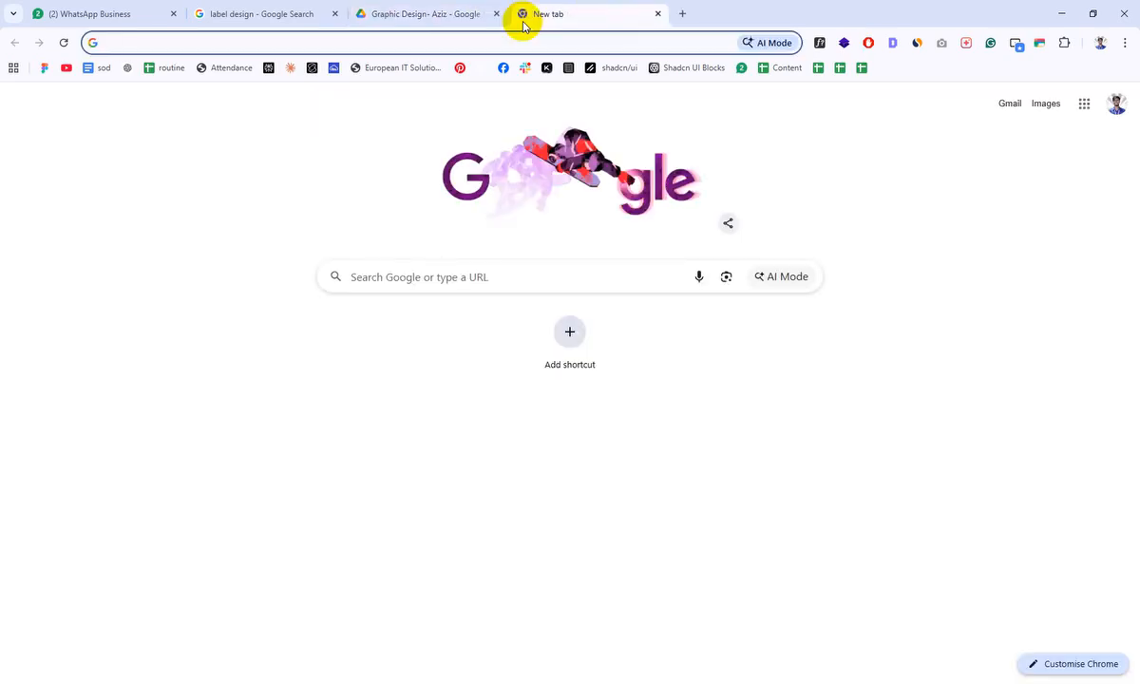
{"action": "left_click", "coordinate": [543, 681]}
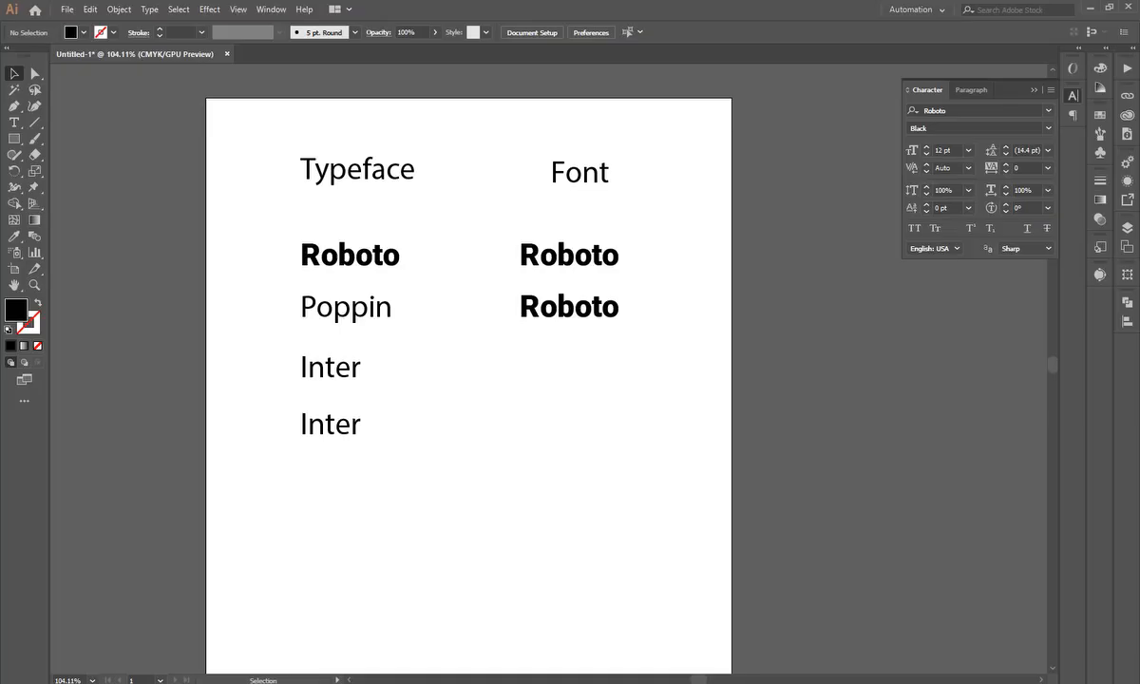
{"action": "left_click", "coordinate": [356, 267]}
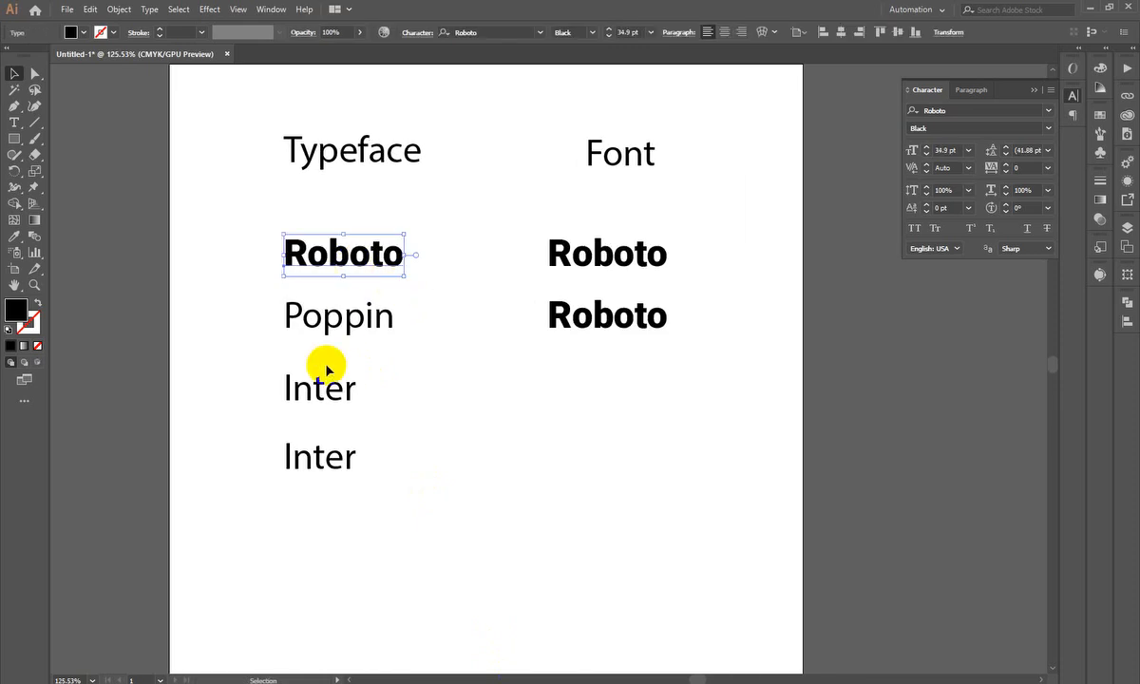
{"action": "left_click", "coordinate": [483, 465]}
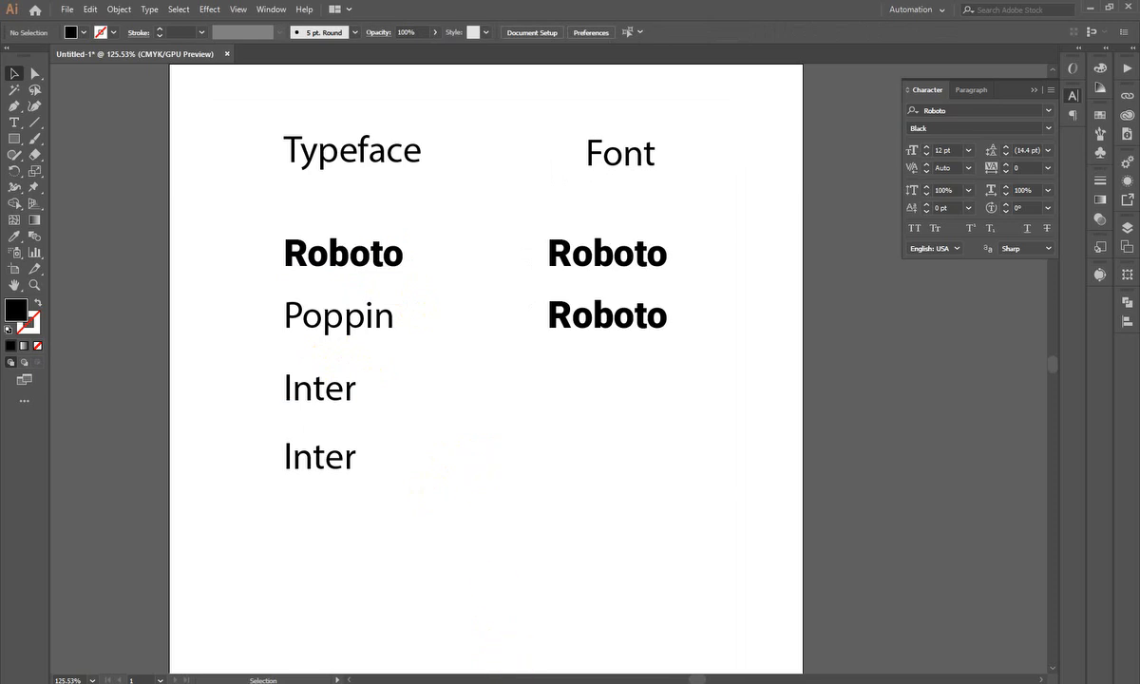
- Switch to the browser and search Google for "modern serif font"
{"action": "mouse_move", "coordinate": [516, 682]}
{"action": "key", "text": "alt+Tab"}
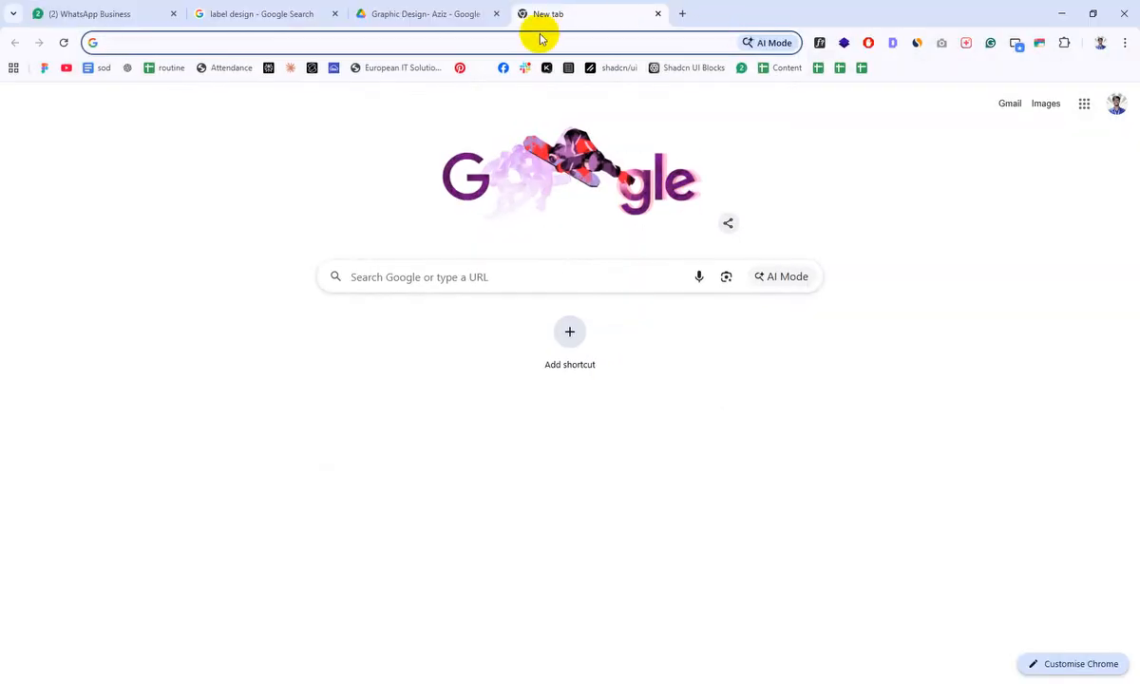
{"action": "type", "text": "modern s"}
{"action": "key", "text": "Down"}
{"action": "key", "text": "Down"}
{"action": "key", "text": "Return"}
- Show the image results for modern serif fonts, preview the Zephyr Modern Serif Font sample and browse the other examples
{"action": "scroll", "coordinate": [262, 421], "scroll_direction": "down", "scroll_amount": 1}
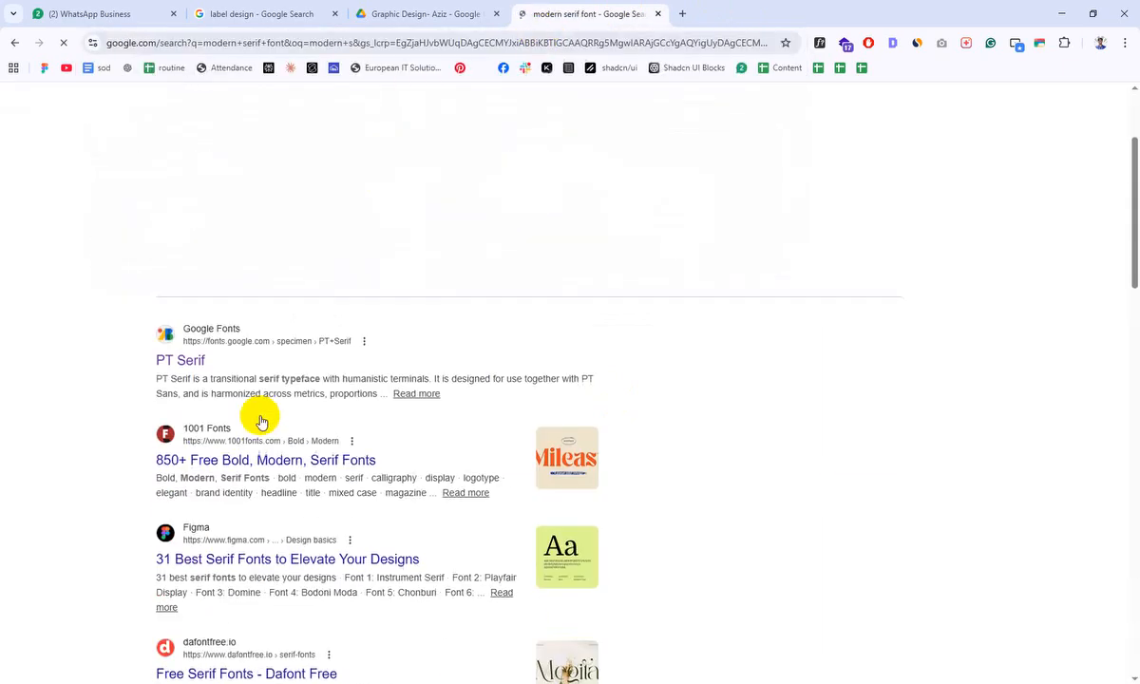
{"action": "scroll", "coordinate": [261, 421], "scroll_direction": "down", "scroll_amount": 3}
{"action": "scroll", "coordinate": [259, 421], "scroll_direction": "up", "scroll_amount": 4}
{"action": "left_click", "coordinate": [251, 164]}
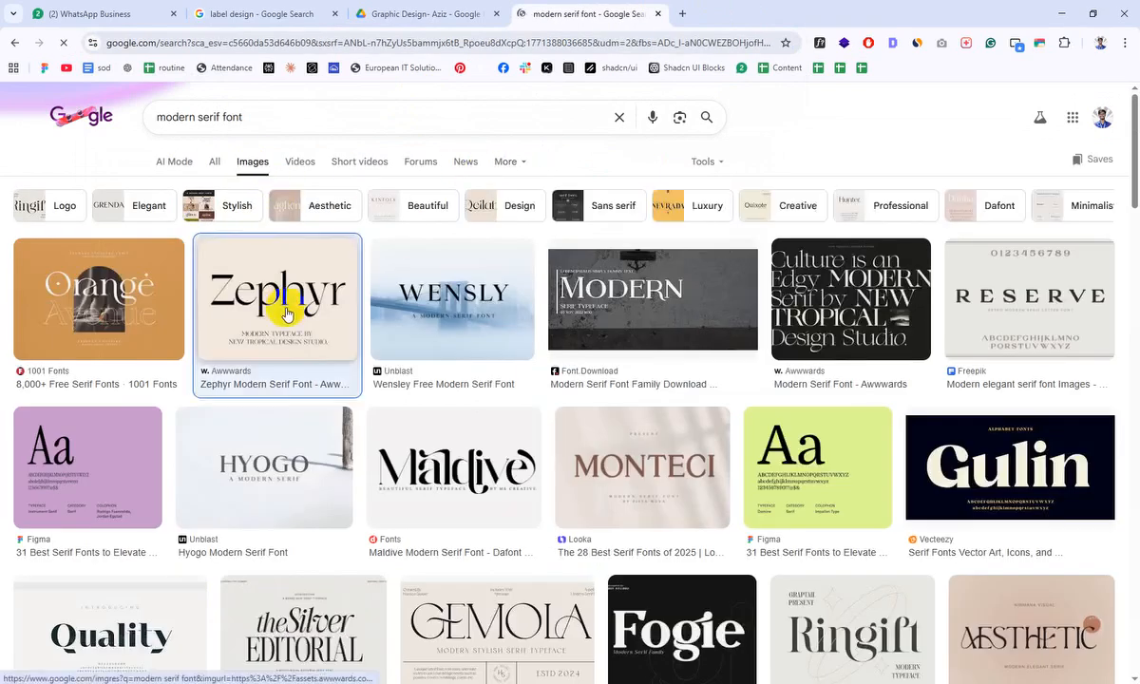
{"action": "left_click", "coordinate": [286, 315]}
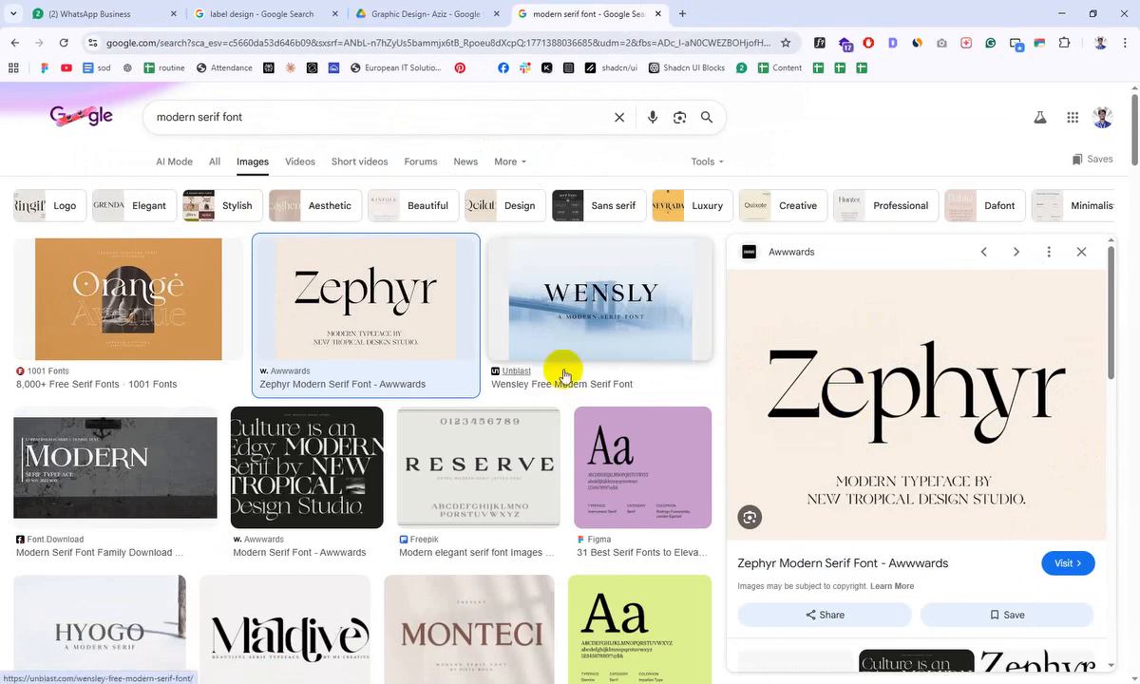
{"action": "scroll", "coordinate": [556, 378], "scroll_direction": "down", "scroll_amount": 4}
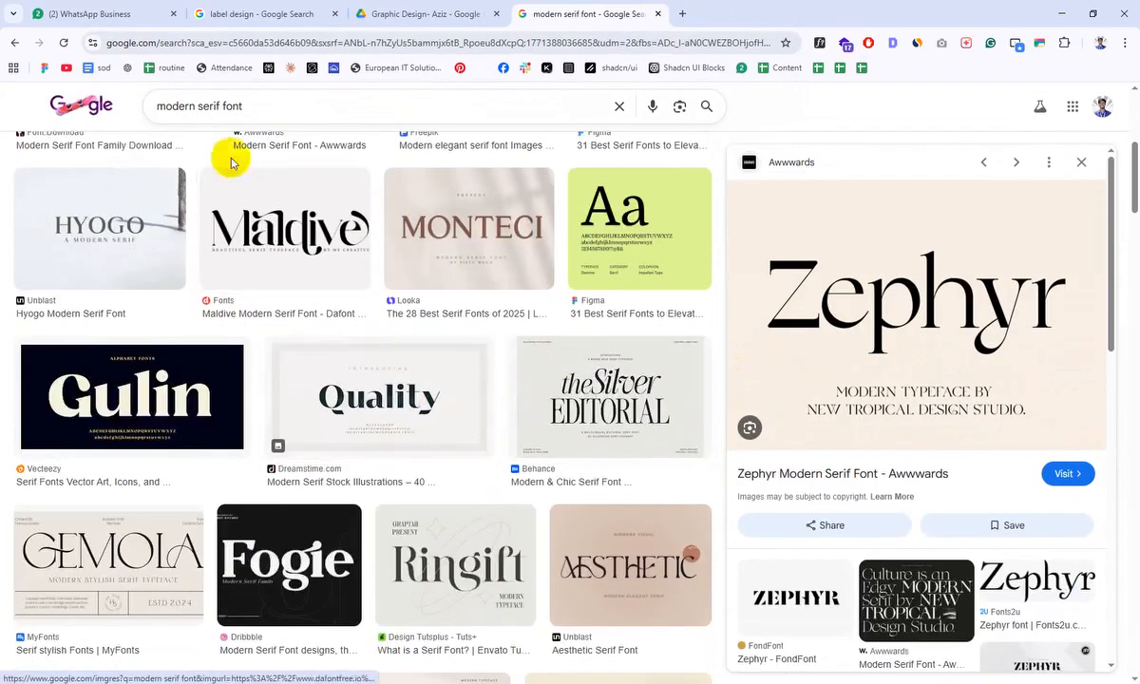
- Change the image search to "modern sans serif font"
{"action": "left_click", "coordinate": [194, 106]}
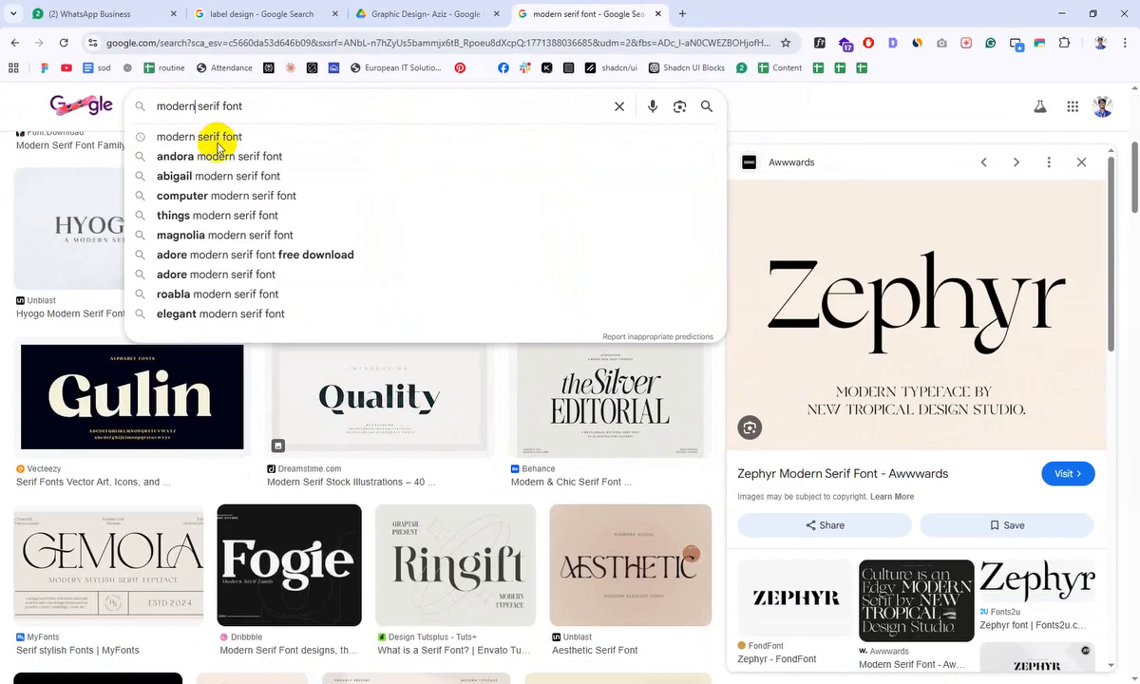
{"action": "type", "text": "sans"}
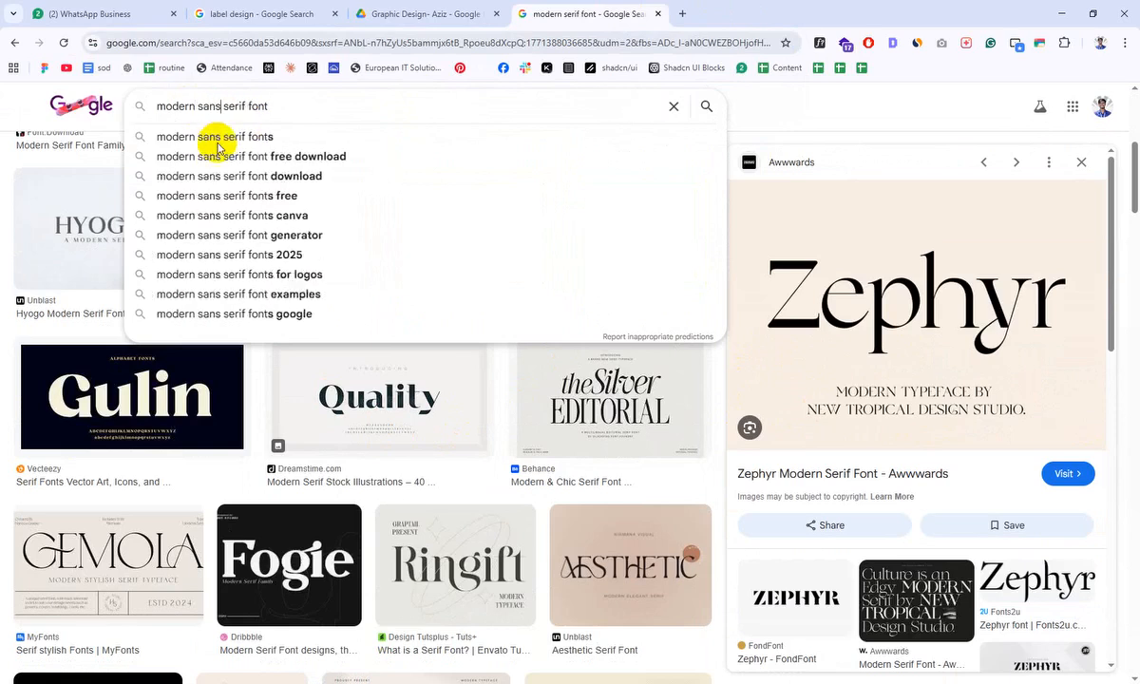
{"action": "key", "text": "Return"}
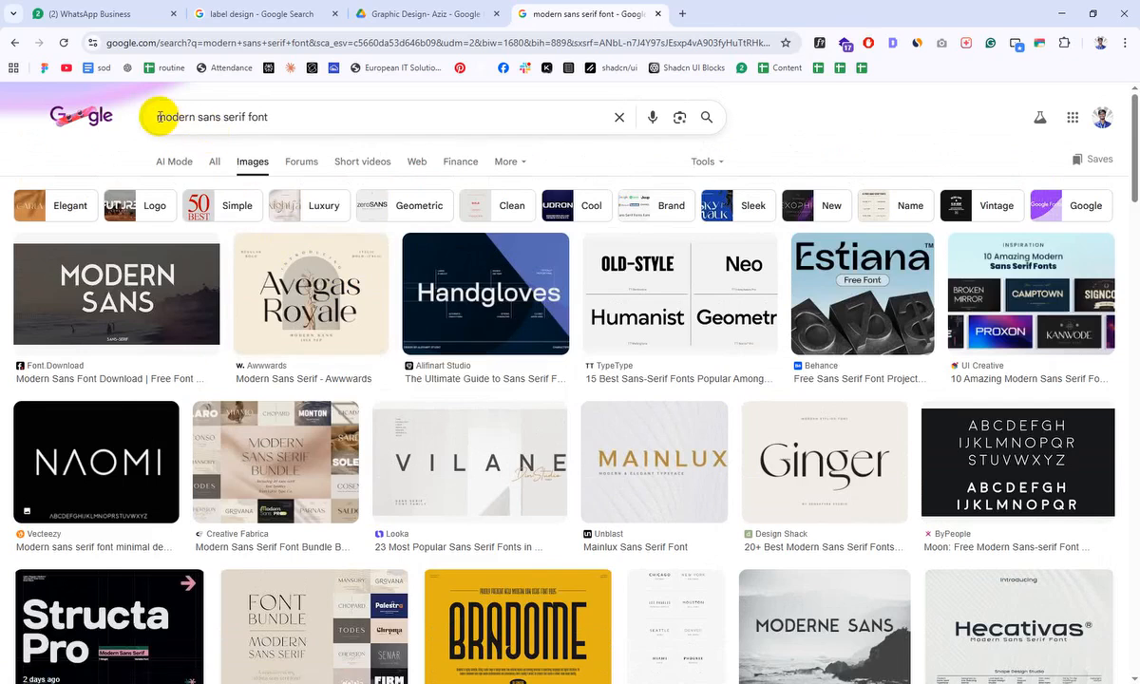
- Refine the image search to "ultra modern sans serif font" and browse the font samples
{"action": "left_click", "coordinate": [158, 117]}
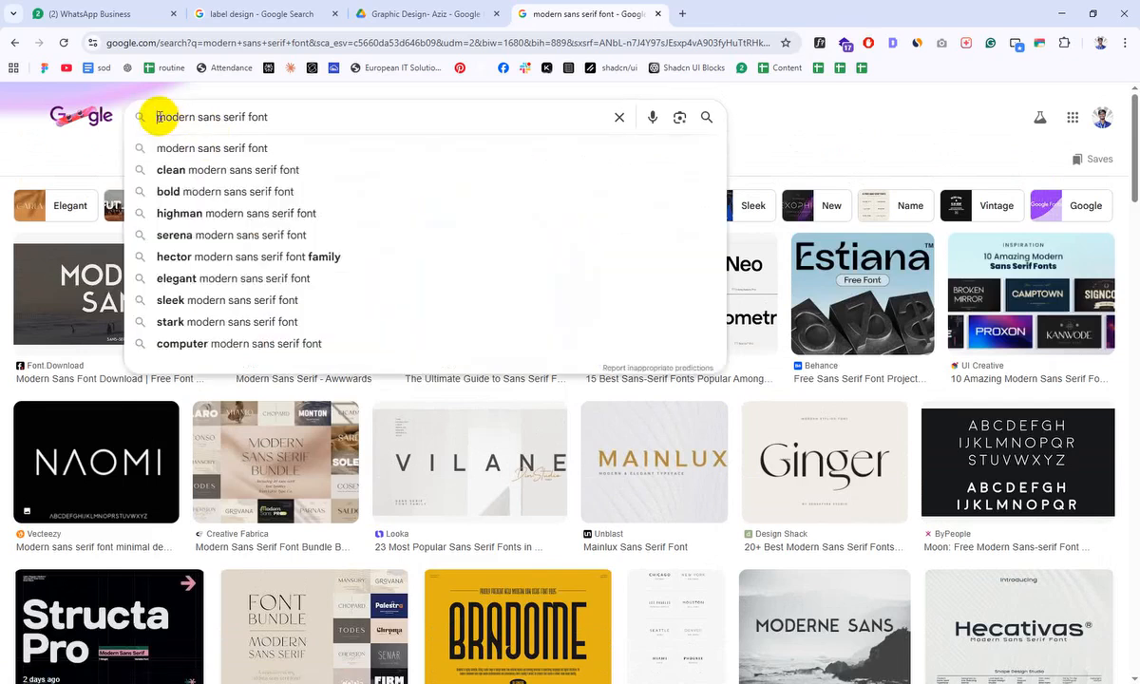
{"action": "type", "text": "ultra"}
{"action": "key", "text": "Return"}
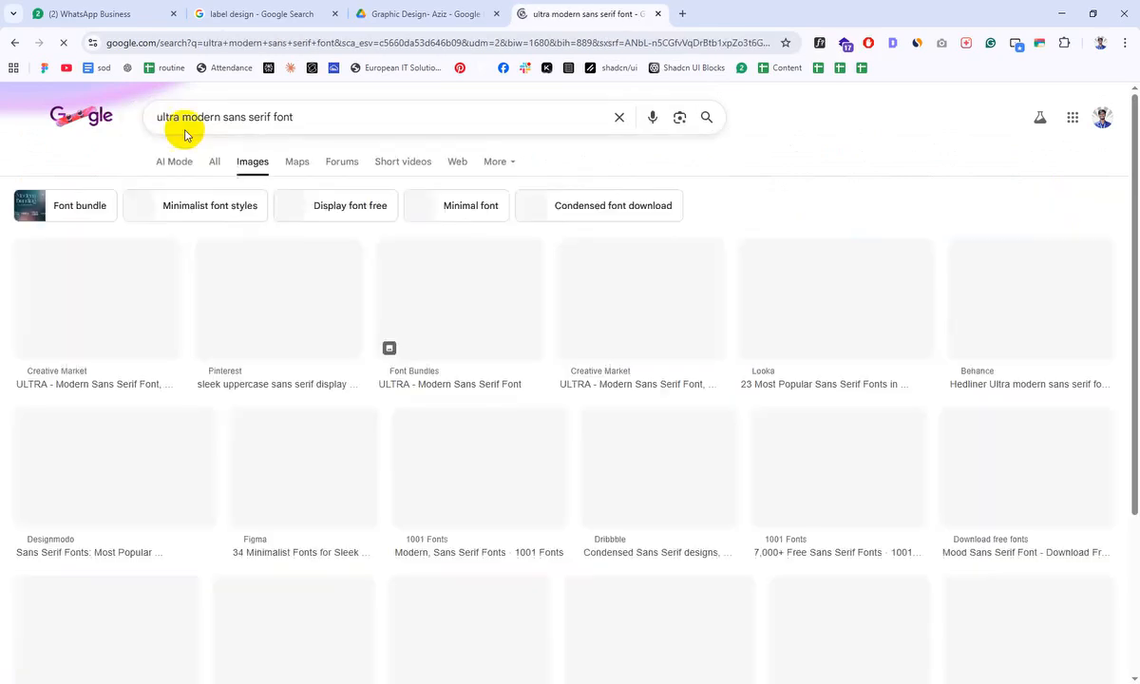
{"action": "scroll", "coordinate": [559, 385], "scroll_direction": "down", "scroll_amount": 10}
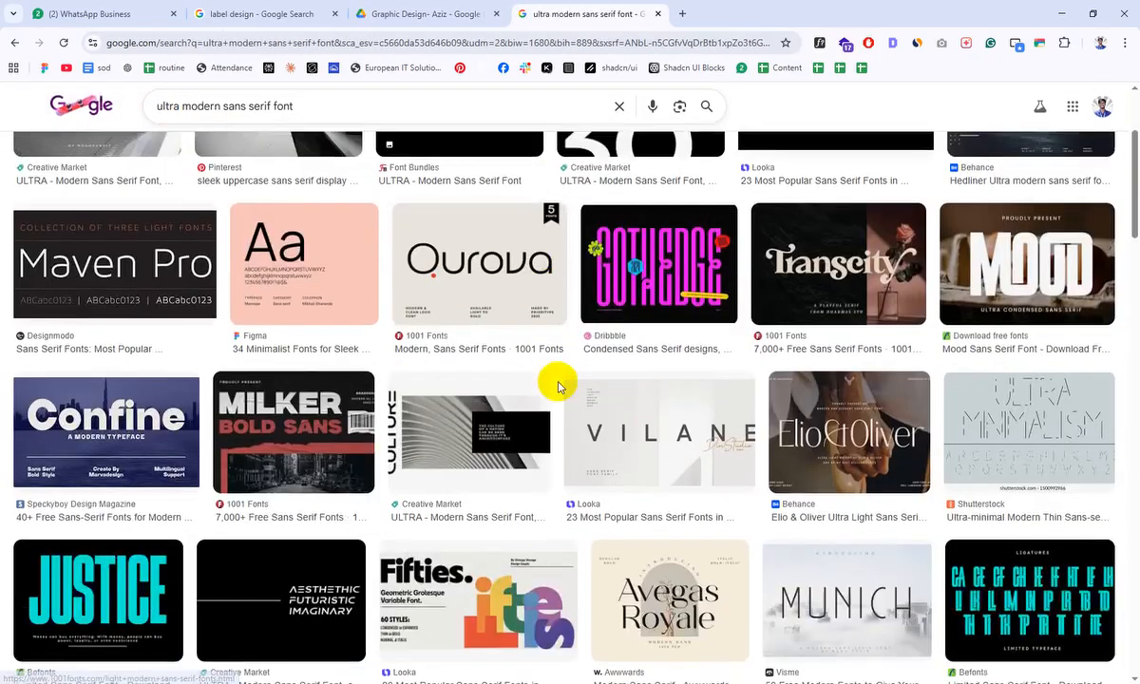
{"action": "scroll", "coordinate": [571, 368], "scroll_direction": "down", "scroll_amount": 5}
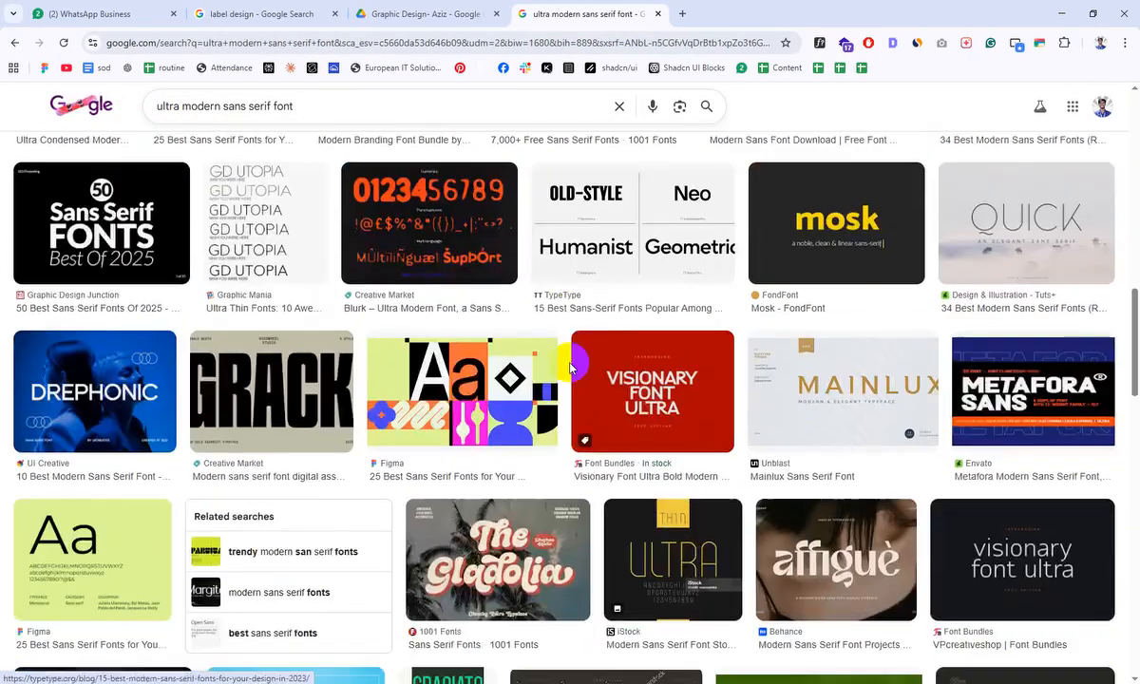
{"action": "scroll", "coordinate": [629, 624], "scroll_direction": "up", "scroll_amount": 10}
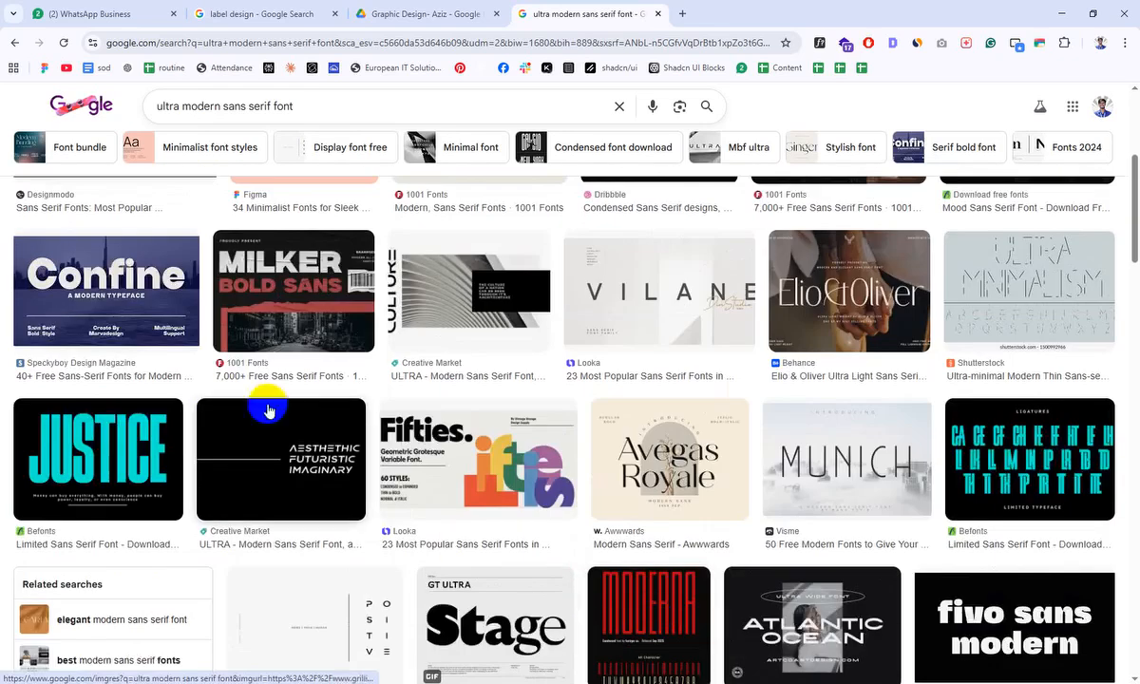
- Change the image search to "slab serif font"
{"action": "left_click_drag", "start_coordinate": [247, 108], "coordinate": [104, 106]}
{"action": "key", "text": "BackSpace"}
{"action": "type", "text": "slab"}
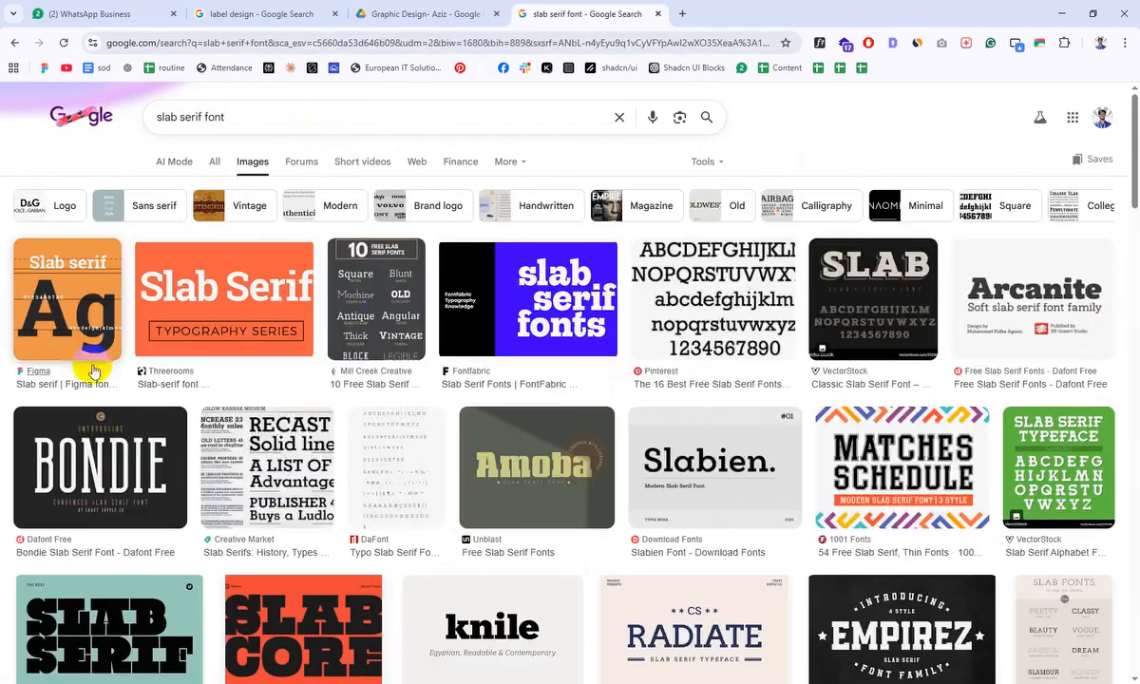
- Copy the orange Threerooms "Slab Serif" image into the Illustrator artboard, below the Font column's texts, and return to the browser
{"action": "left_click", "coordinate": [261, 304]}
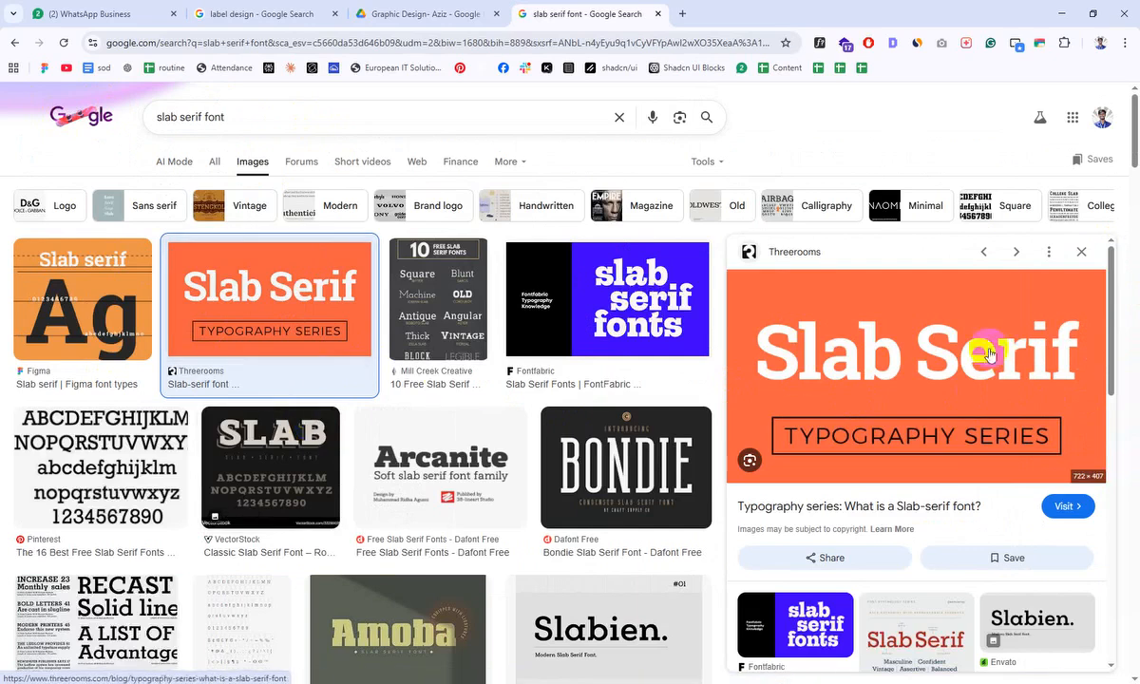
{"action": "right_click", "coordinate": [952, 325]}
{"action": "left_click", "coordinate": [798, 566]}
{"action": "key", "text": "alt+Tab"}
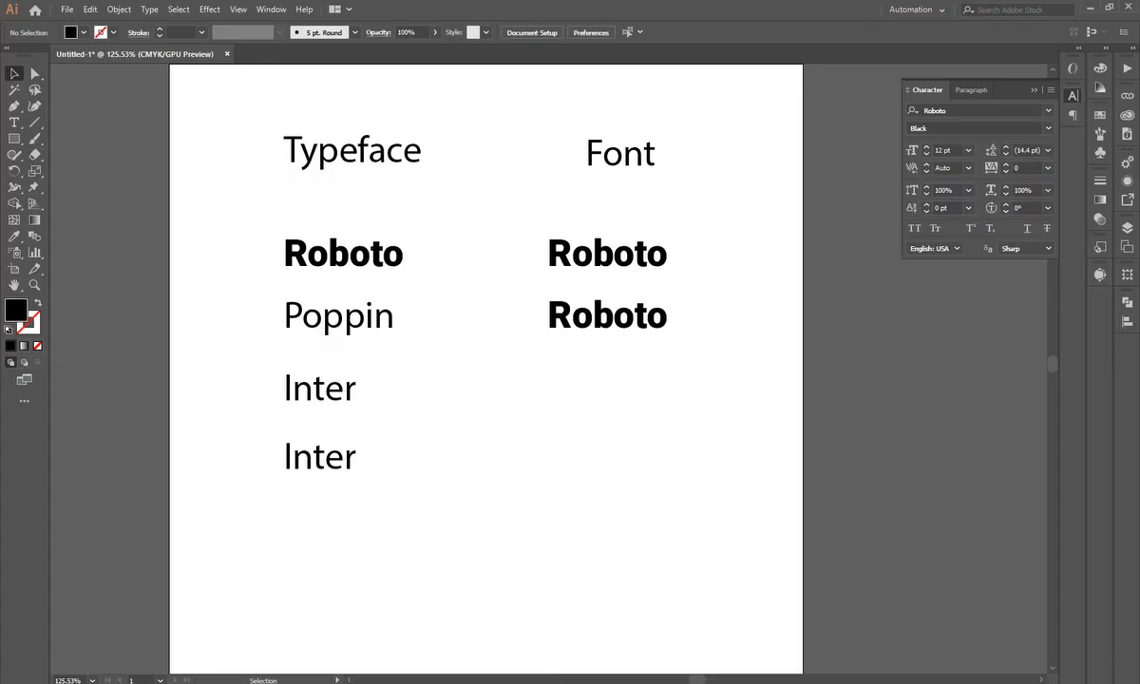
{"action": "key", "text": "ctrl+v"}
{"action": "left_click_drag", "start_coordinate": [619, 423], "coordinate": [599, 418]}
{"action": "key", "text": "alt+Tab"}
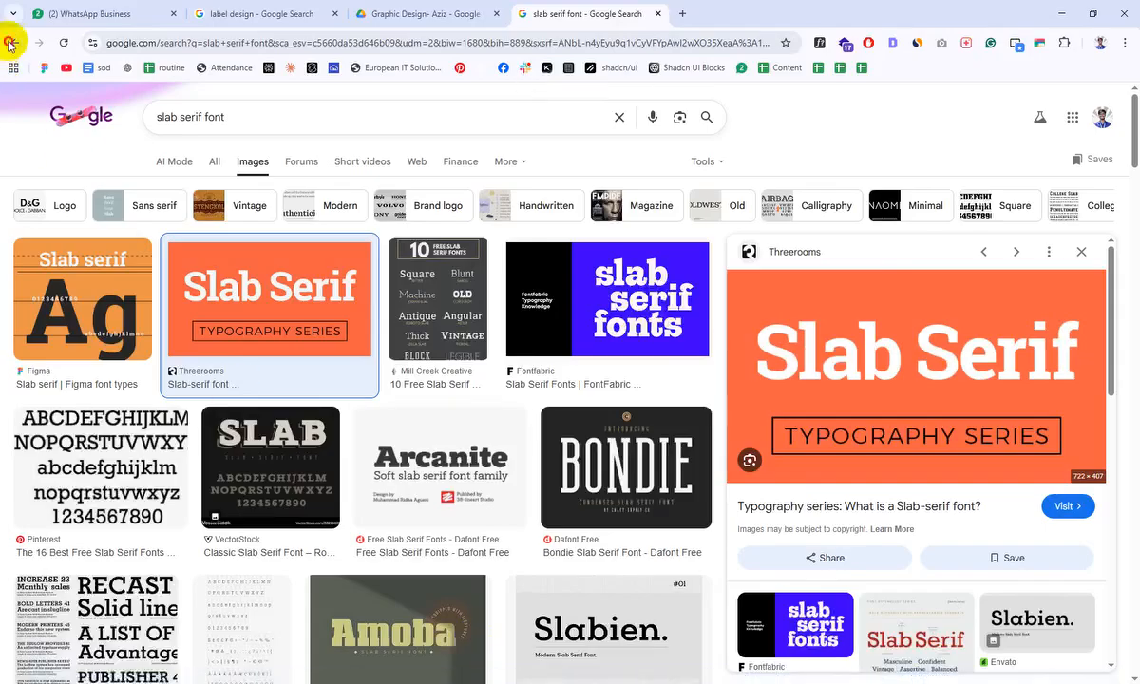
- Change the image search to "modern serif font"
{"action": "key", "text": "Escape"}
{"action": "double_click", "coordinate": [167, 117]}
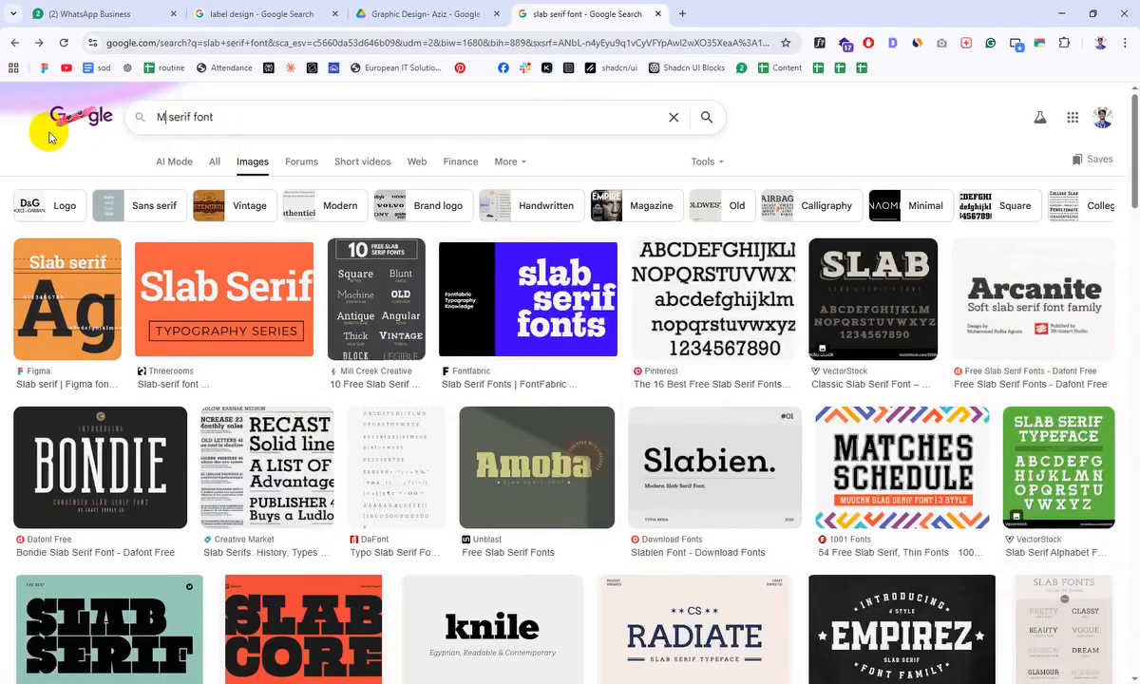
{"action": "type", "text": "Modern"}
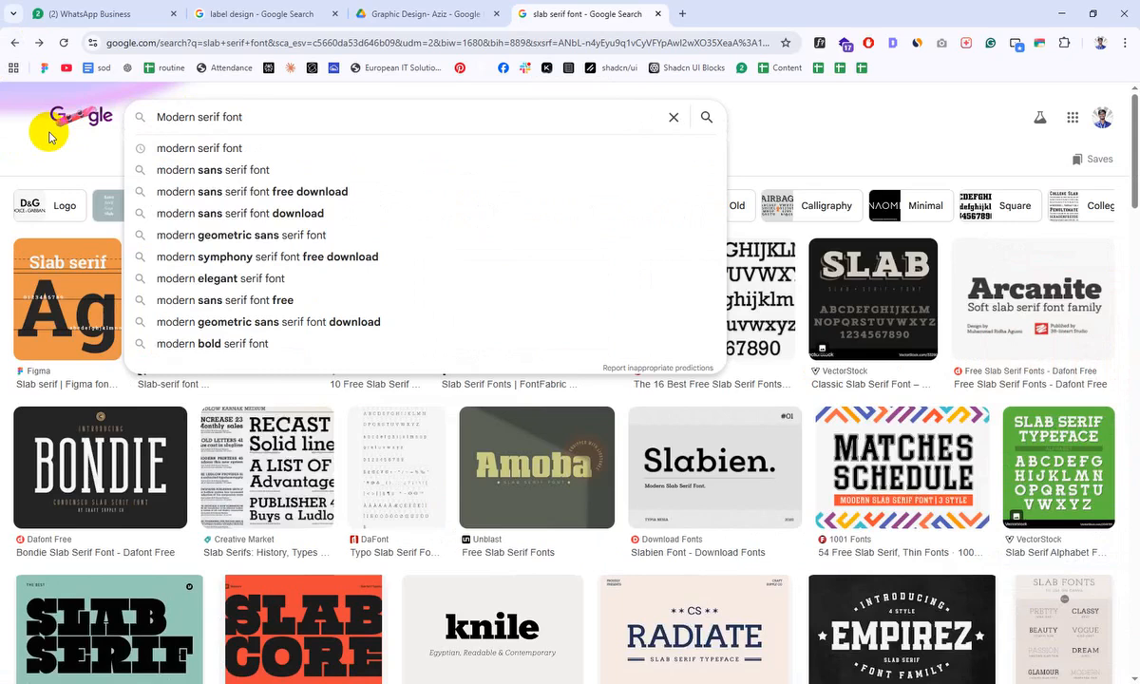
{"action": "key", "text": "Return"}
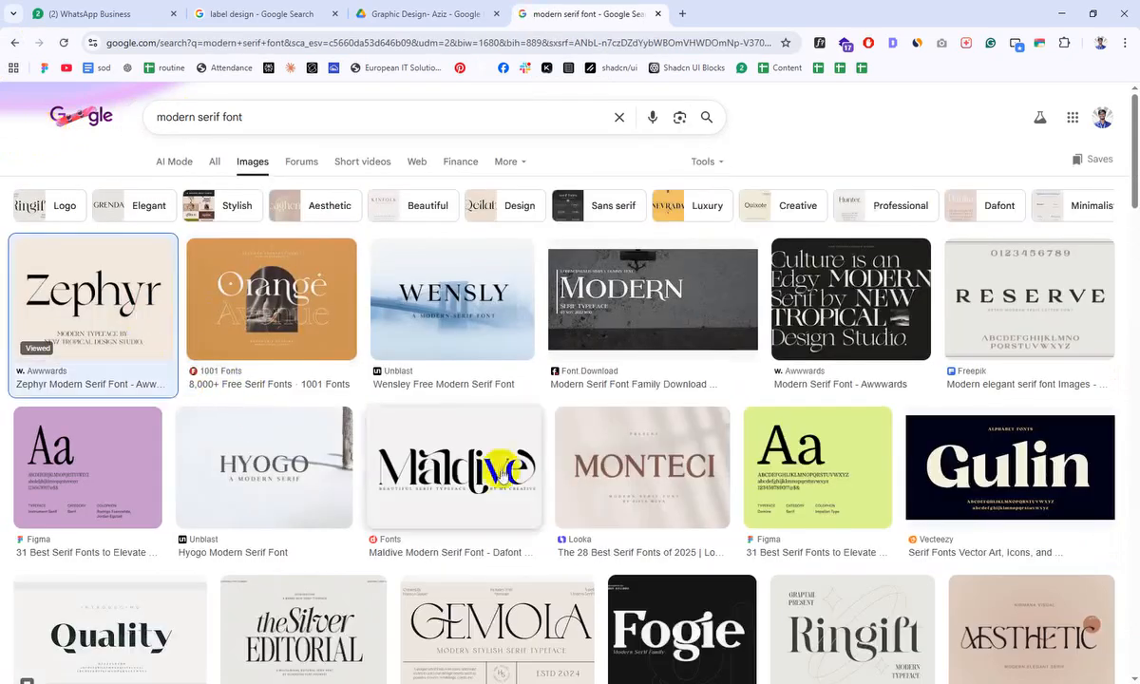
- Copy the Zephyr modern serif image from the search results and paste it into the Illustrator document
{"action": "left_click", "coordinate": [142, 328]}
{"action": "right_click", "coordinate": [952, 360]}
{"action": "left_click", "coordinate": [801, 573]}
{"action": "left_click", "coordinate": [619, 683]}
{"action": "key", "text": "ctrl+v"}
- Place the Zephyr image directly beneath the orange Slab Serif image and scale it to the same width
{"action": "left_click_drag", "start_coordinate": [682, 390], "coordinate": [630, 644]}
{"action": "scroll", "coordinate": [626, 280], "scroll_direction": "down", "scroll_amount": 2}
{"action": "scroll", "coordinate": [644, 344], "scroll_direction": "down", "scroll_amount": 2}
{"action": "left_click_drag", "start_coordinate": [644, 345], "coordinate": [896, 338]}
{"action": "left_click_drag", "start_coordinate": [769, 456], "coordinate": [519, 393]}
{"action": "left_click_drag", "start_coordinate": [412, 445], "coordinate": [675, 427]}
{"action": "left_click_drag", "start_coordinate": [821, 626], "coordinate": [750, 560]}
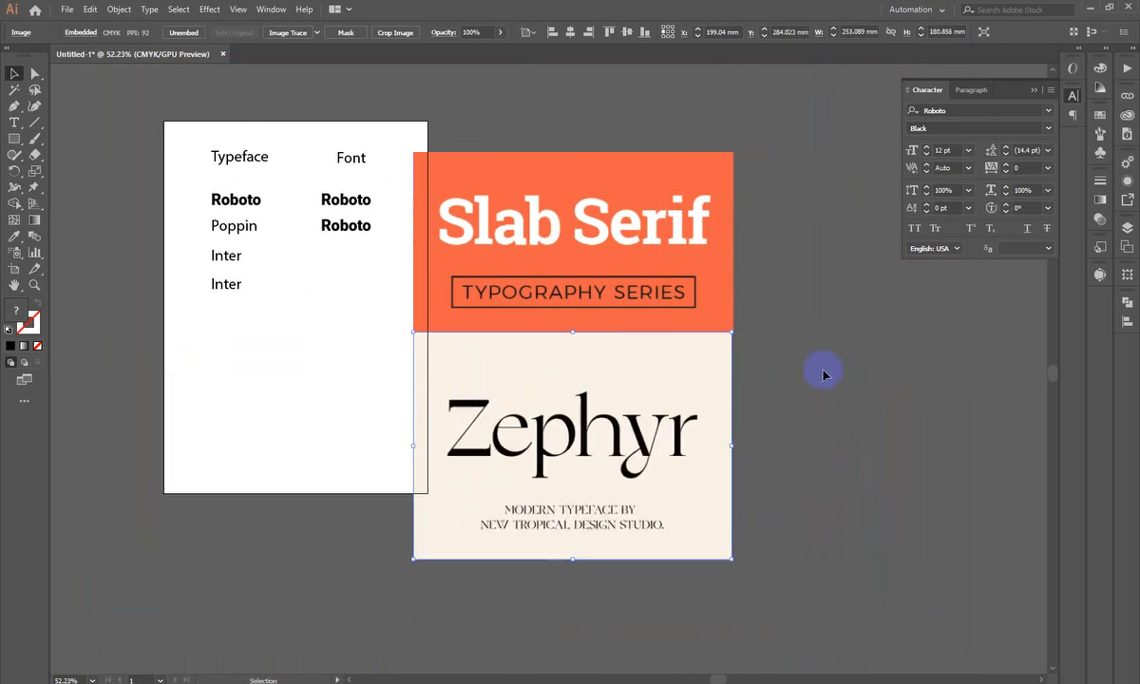
- Move the Slab Serif and Zephyr images off the artboard onto the canvas to its right, and close the Character settings
{"action": "left_click_drag", "start_coordinate": [822, 381], "coordinate": [714, 391]}
{"action": "left_click_drag", "start_coordinate": [725, 334], "coordinate": [583, 360]}
{"action": "left_click_drag", "start_coordinate": [508, 435], "coordinate": [850, 394]}
{"action": "left_click_drag", "start_coordinate": [850, 394], "coordinate": [530, 484]}
{"action": "left_click_drag", "start_coordinate": [358, 451], "coordinate": [588, 472]}
{"action": "left_click", "coordinate": [1071, 99]}
{"action": "left_click", "coordinate": [891, 334]}
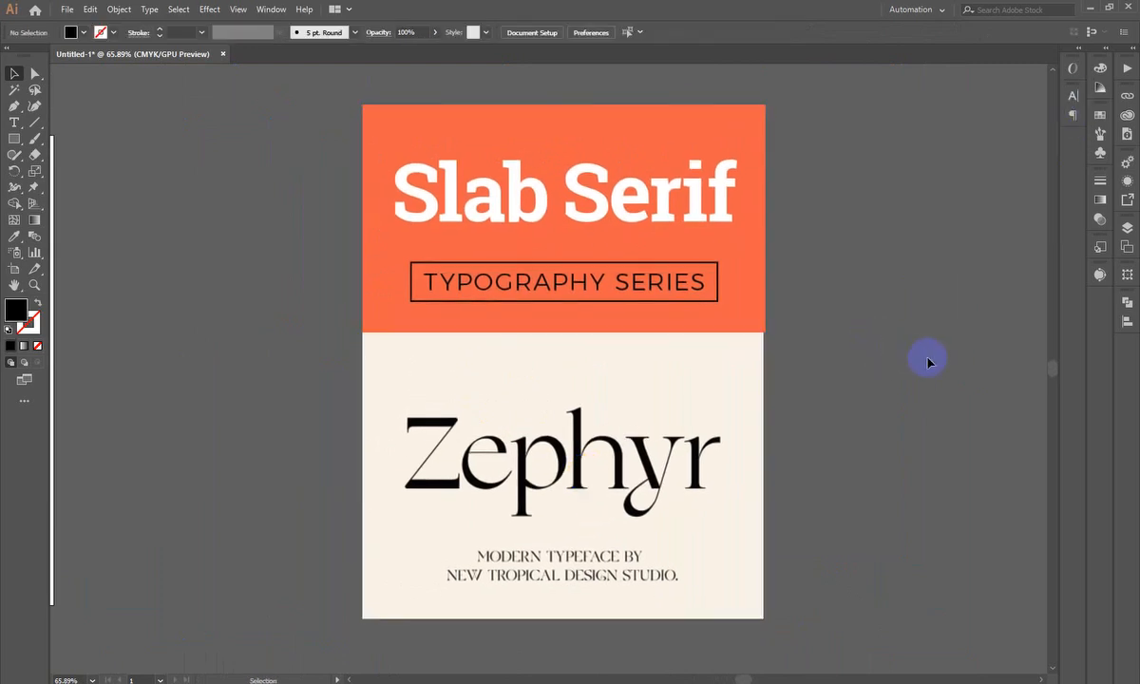
- Examine the thick strokes and block serifs of the letters in the orange Slab Serif image
{"action": "scroll", "coordinate": [926, 359], "scroll_direction": "up", "scroll_amount": 4}
{"action": "key", "text": "ctrl+space"}
{"action": "left_click_drag", "start_coordinate": [473, 288], "coordinate": [536, 469]}
{"action": "left_click_drag", "start_coordinate": [803, 250], "coordinate": [416, 267]}
{"action": "left_click_drag", "start_coordinate": [822, 293], "coordinate": [743, 253]}
{"action": "left_click_drag", "start_coordinate": [904, 255], "coordinate": [646, 261]}
{"action": "key", "text": "ctrl+space"}
{"action": "left_click_drag", "start_coordinate": [809, 447], "coordinate": [422, 480]}
{"action": "left_click_drag", "start_coordinate": [682, 559], "coordinate": [525, 258]}
{"action": "key", "text": "ctrl+space"}
{"action": "left_click_drag", "start_coordinate": [497, 184], "coordinate": [575, 150]}
{"action": "left_click_drag", "start_coordinate": [621, 131], "coordinate": [590, 255]}
{"action": "left_click_drag", "start_coordinate": [527, 201], "coordinate": [458, 233]}
{"action": "key", "text": "ctrl+space"}
{"action": "left_click_drag", "start_coordinate": [202, 233], "coordinate": [296, 209]}
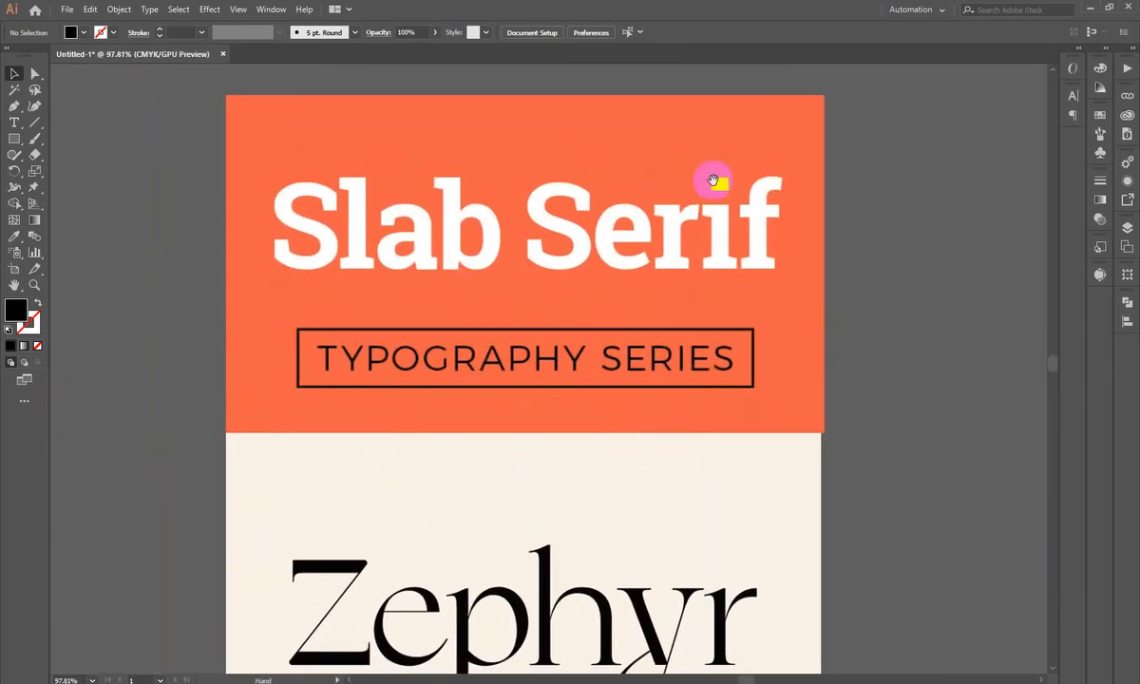
{"action": "left_click_drag", "start_coordinate": [532, 288], "coordinate": [672, 288]}
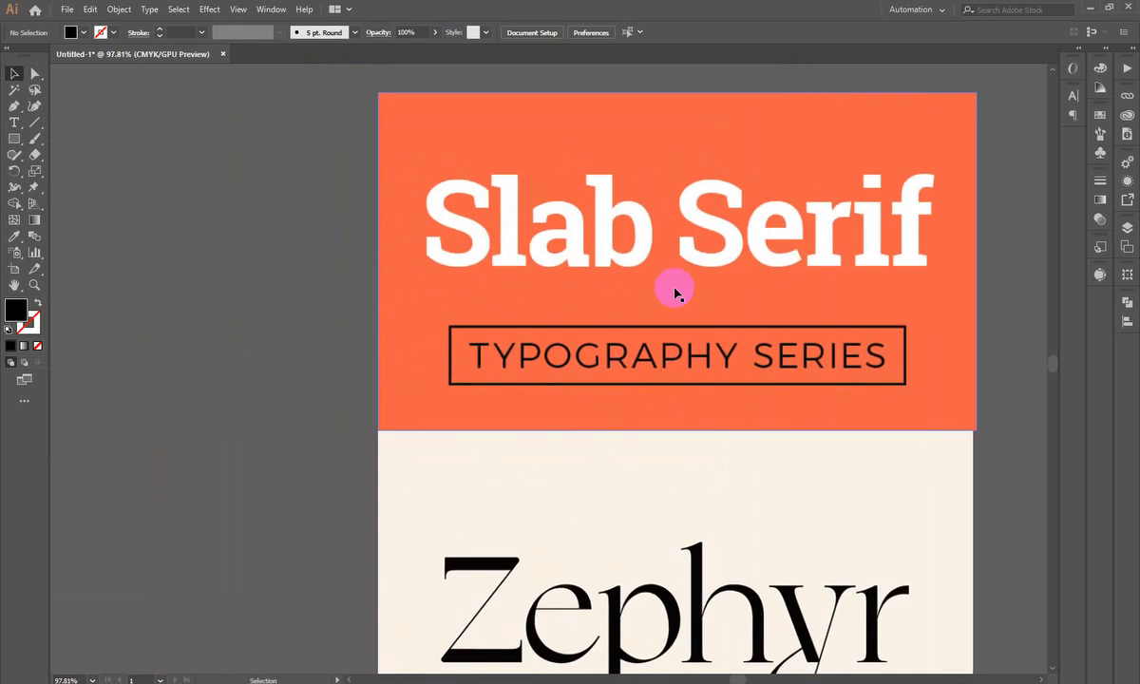
{"action": "scroll", "coordinate": [689, 288], "scroll_direction": "down", "scroll_amount": 1}
{"action": "left_click_drag", "start_coordinate": [706, 285], "coordinate": [596, 337]}
{"action": "left_click_drag", "start_coordinate": [316, 232], "coordinate": [369, 235]}
{"action": "left_click_drag", "start_coordinate": [606, 287], "coordinate": [492, 294]}
{"action": "left_click_drag", "start_coordinate": [641, 268], "coordinate": [522, 285]}
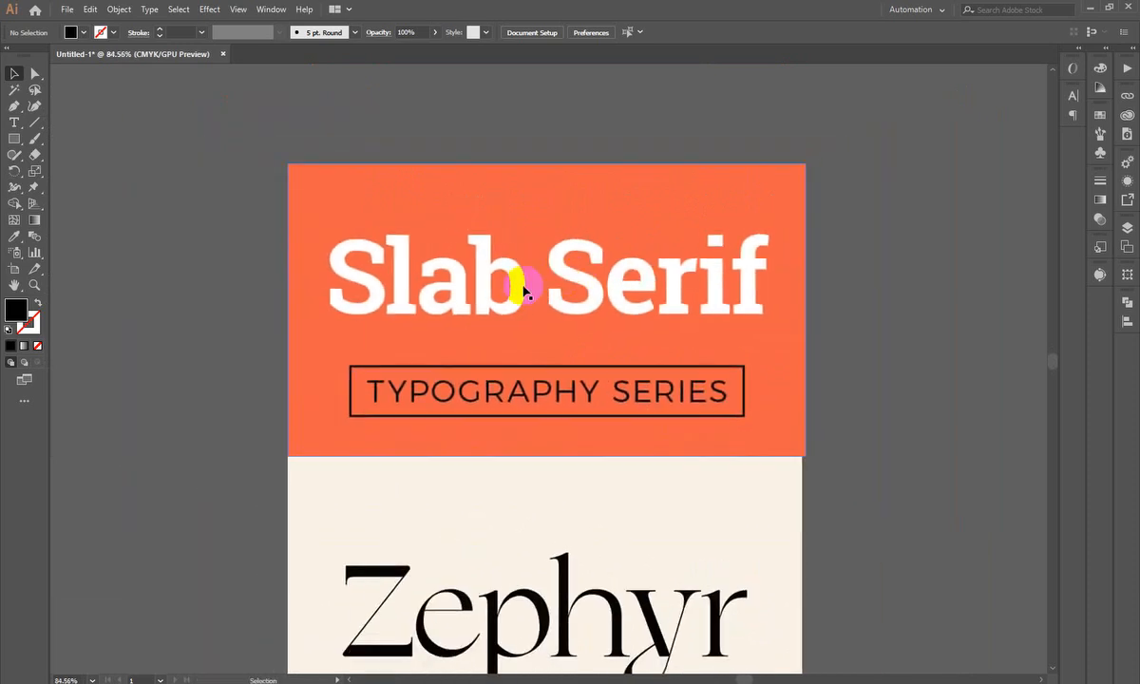
- Compare the Zephyr lettering's thin serifs and stroke contrast with the Slab Serif sample
{"action": "scroll", "coordinate": [524, 290], "scroll_direction": "down", "scroll_amount": 5}
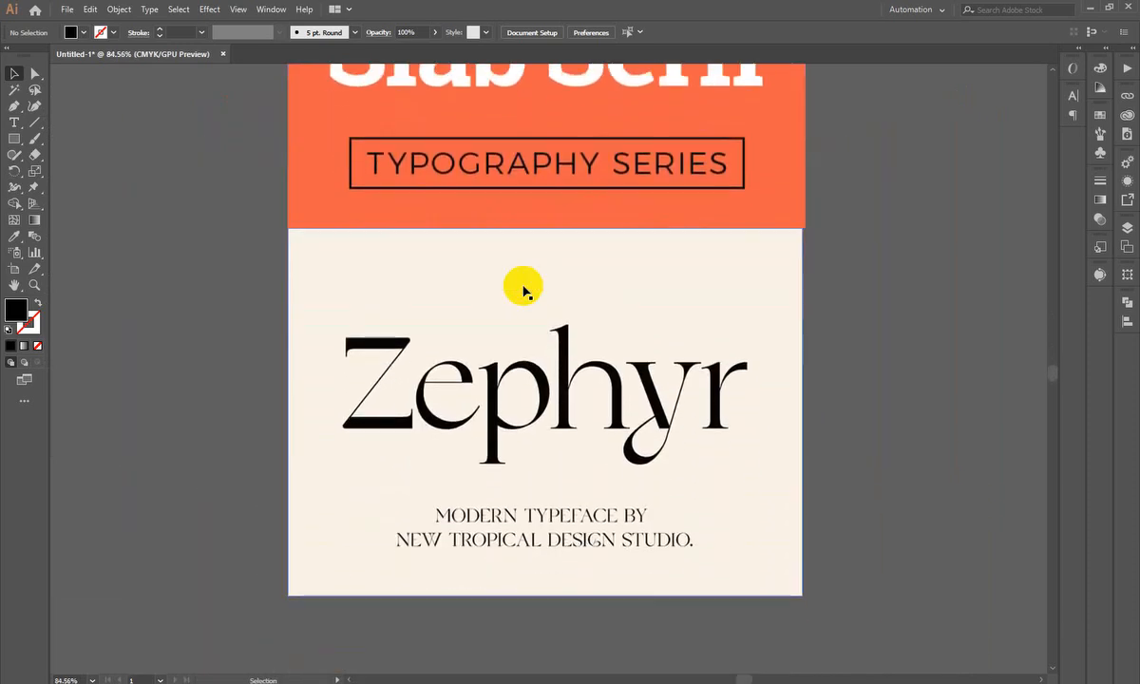
{"action": "scroll", "coordinate": [249, 379], "scroll_direction": "up", "scroll_amount": 2}
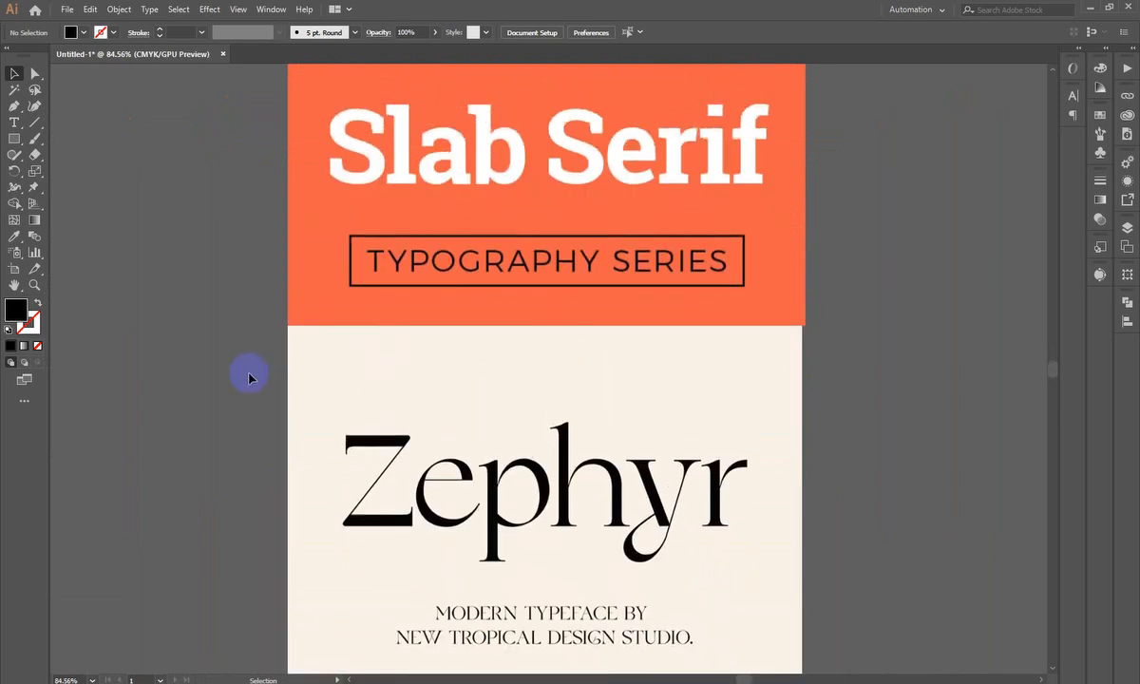
{"action": "scroll", "coordinate": [249, 379], "scroll_direction": "down", "scroll_amount": 2}
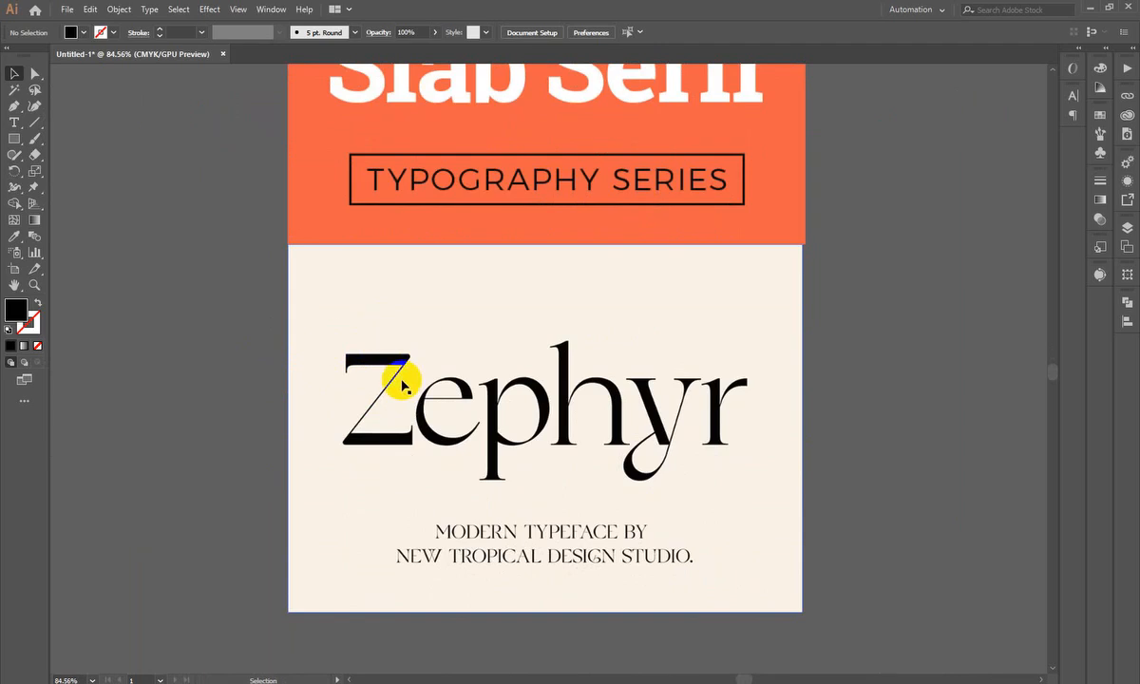
{"action": "scroll", "coordinate": [458, 367], "scroll_direction": "down", "scroll_amount": 1}
{"action": "key", "text": "space"}
{"action": "left_click_drag", "start_coordinate": [760, 315], "coordinate": [821, 306]}
{"action": "left_click", "coordinate": [663, 315], "text": "ctrl"}
{"action": "left_click_drag", "start_coordinate": [629, 321], "coordinate": [605, 380]}
{"action": "left_click_drag", "start_coordinate": [666, 335], "coordinate": [539, 361]}
{"action": "left_click_drag", "start_coordinate": [449, 408], "coordinate": [494, 444]}
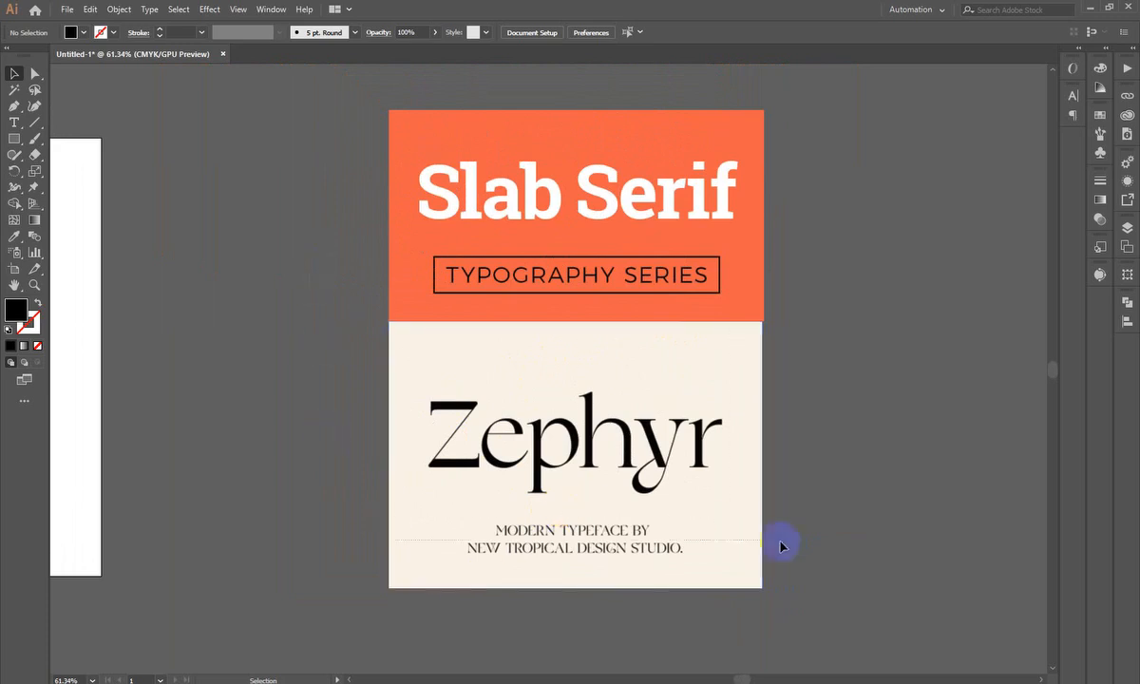
- Switch to the browser and open the lecture sheet PDF at the Font Pairing and Selection section
{"action": "left_click", "coordinate": [740, 522]}
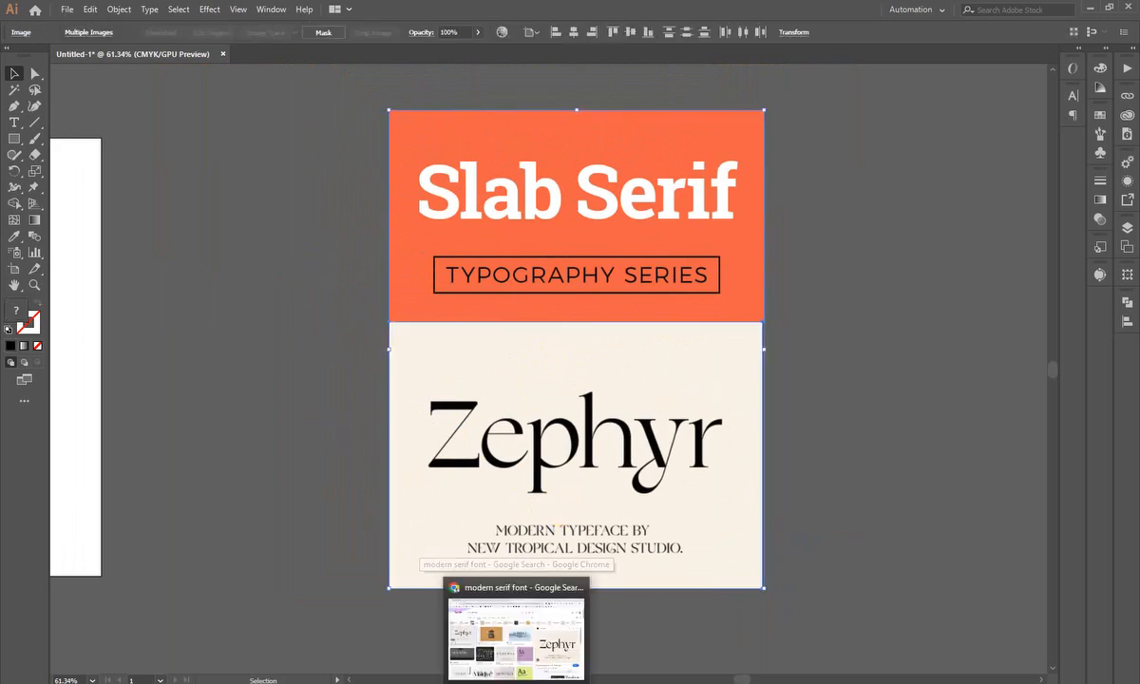
{"action": "left_click", "coordinate": [513, 622]}
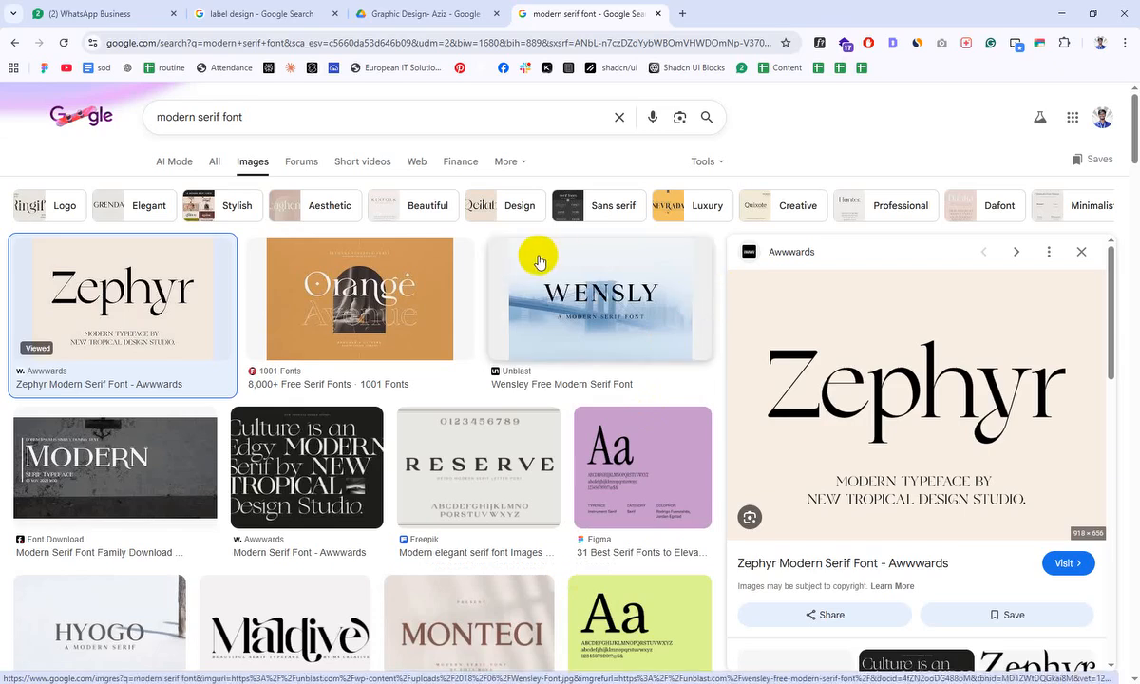
{"action": "scroll", "coordinate": [537, 262], "scroll_direction": "down", "scroll_amount": 5}
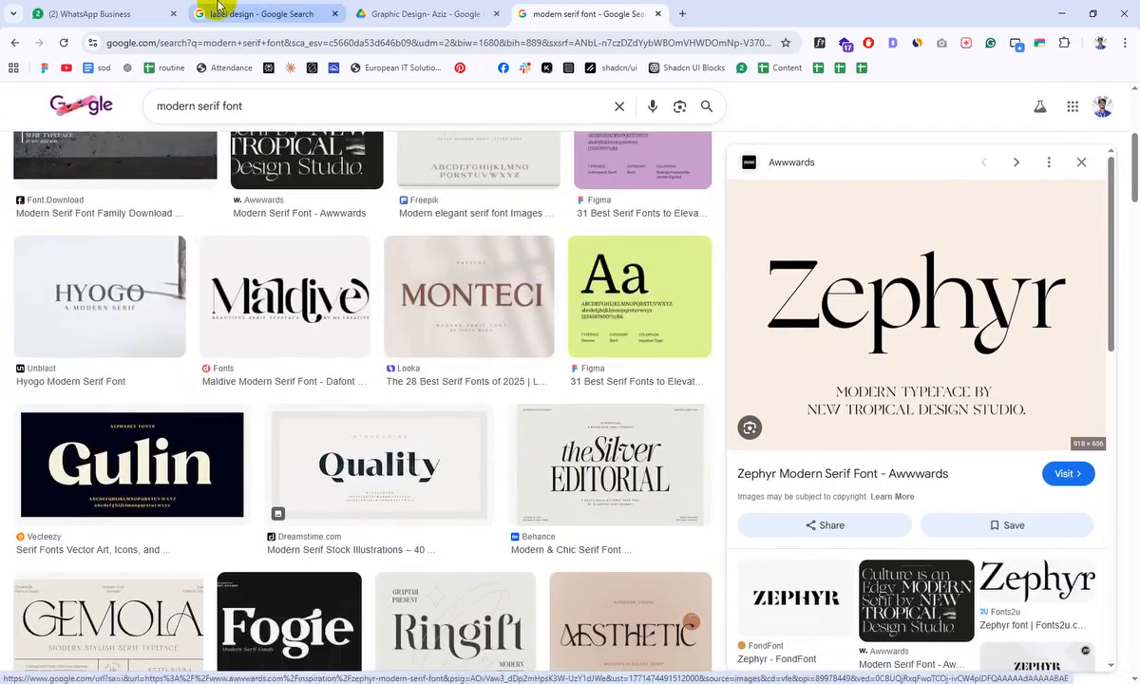
{"action": "left_click", "coordinate": [403, 7]}
{"action": "scroll", "coordinate": [418, 363], "scroll_direction": "down", "scroll_amount": 5}
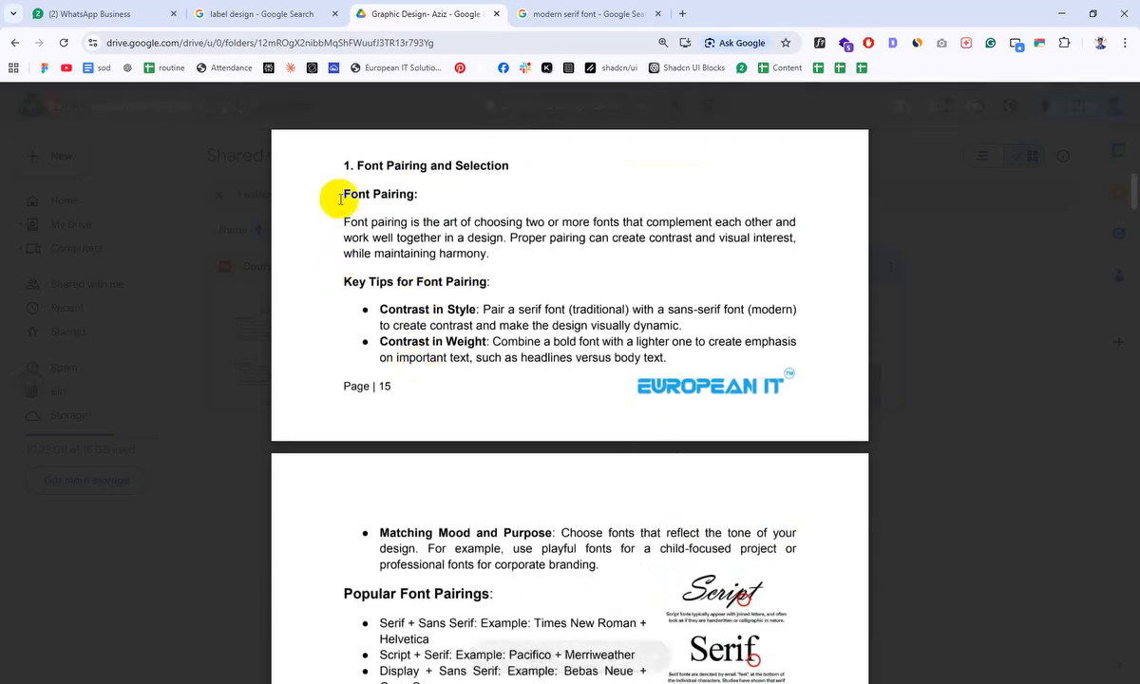
- Highlight the Font Pairing and Selection heading and the tips Contrast in Weight, Matching Mood and Purpose, and Contrast in Style
{"action": "left_click_drag", "start_coordinate": [357, 168], "coordinate": [509, 167]}
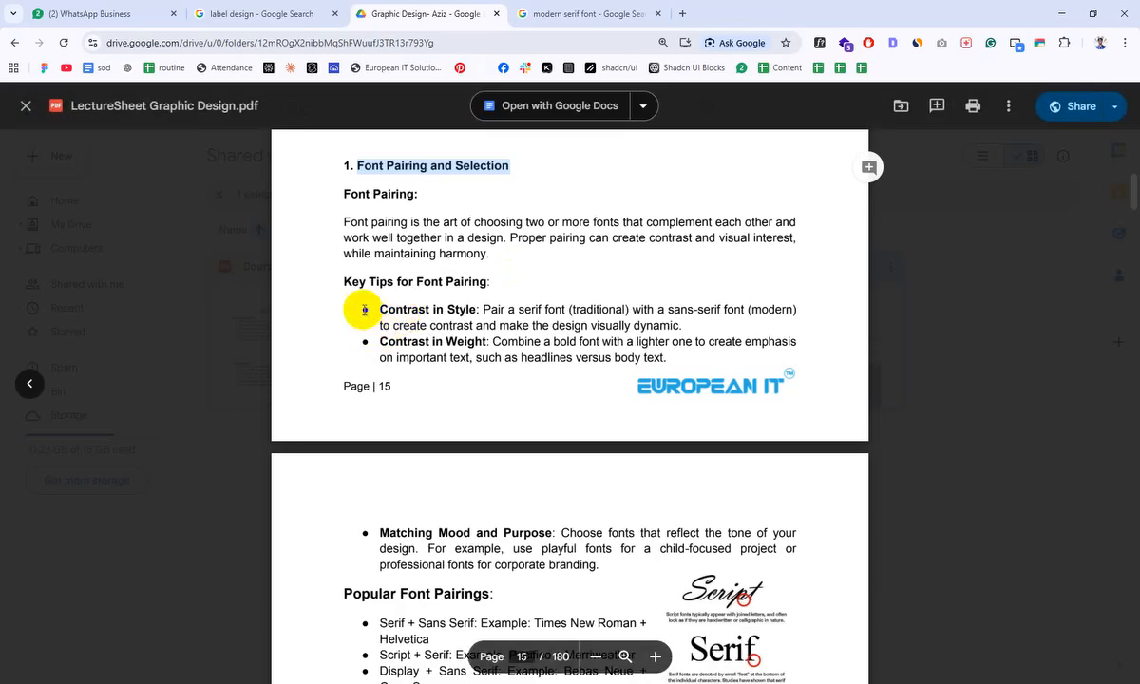
{"action": "left_click", "coordinate": [392, 339]}
{"action": "left_click_drag", "start_coordinate": [392, 339], "coordinate": [485, 343]}
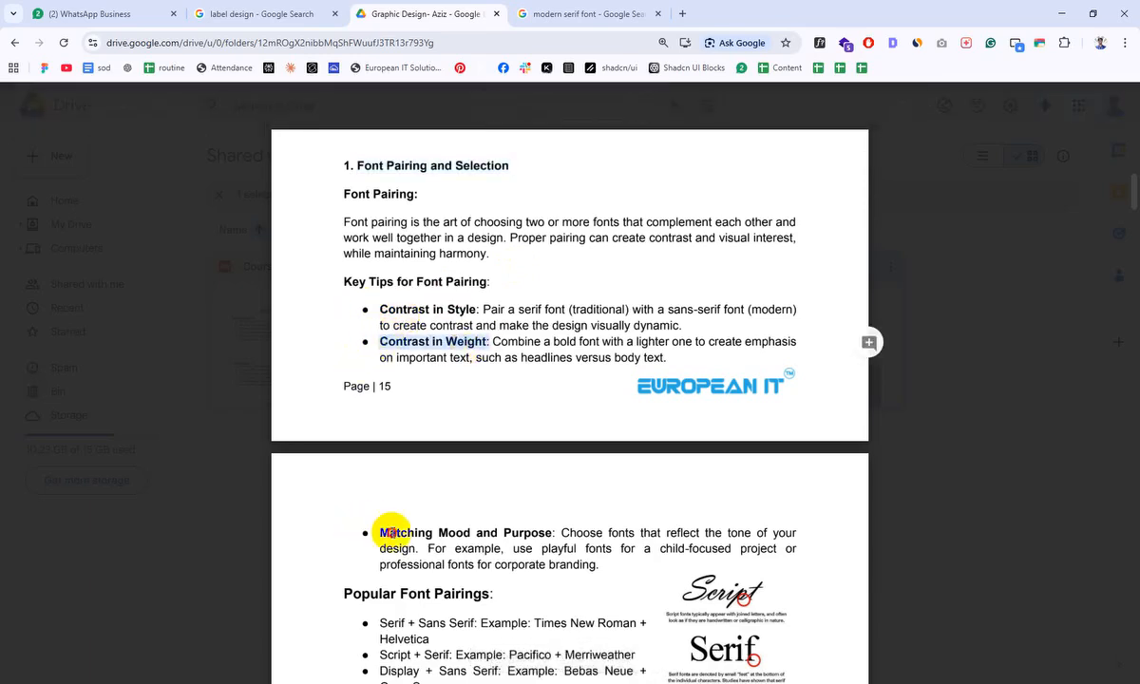
{"action": "left_click_drag", "start_coordinate": [383, 534], "coordinate": [554, 533]}
{"action": "left_click", "coordinate": [499, 522]}
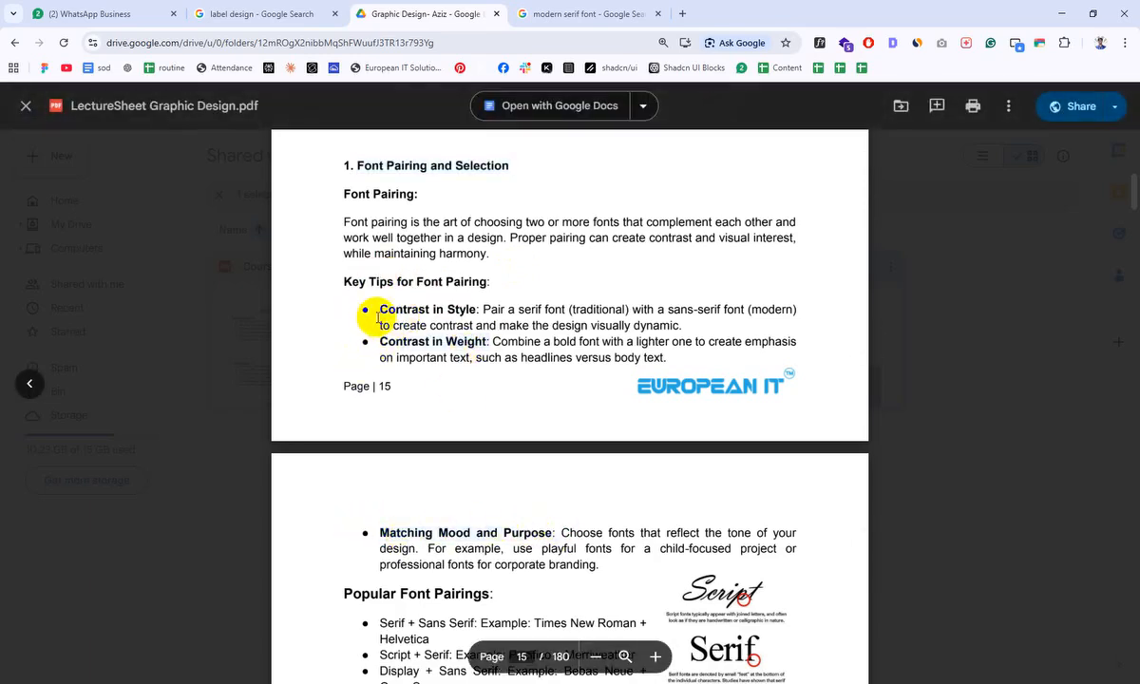
{"action": "left_click_drag", "start_coordinate": [379, 310], "coordinate": [458, 310]}
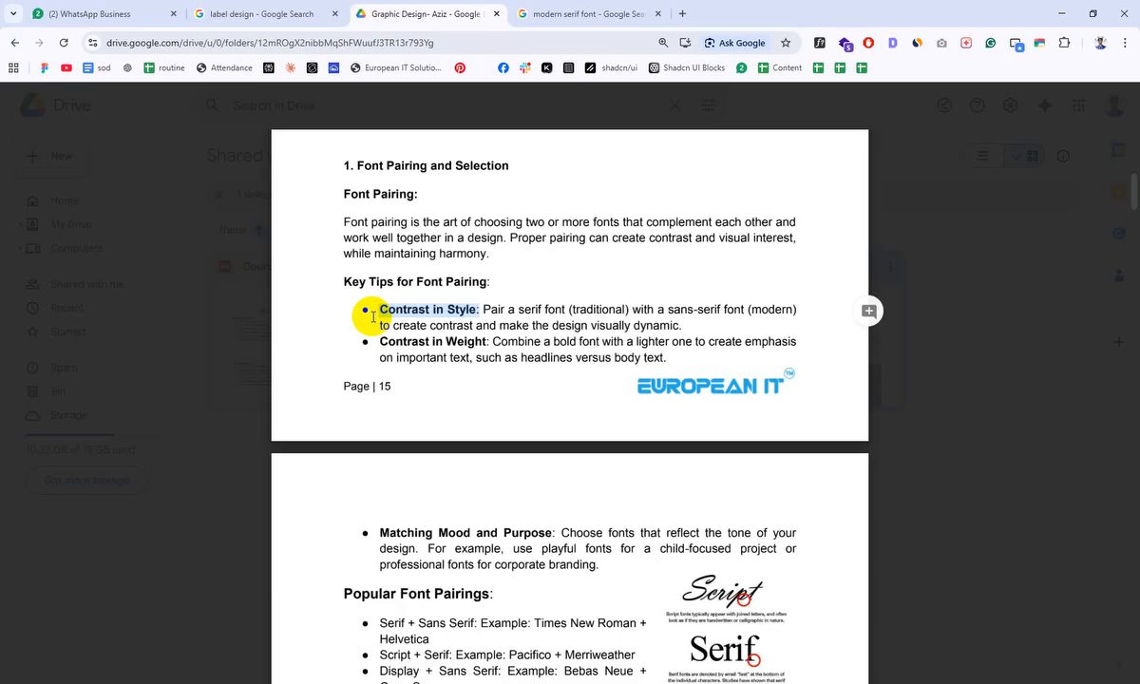
{"action": "left_click", "coordinate": [392, 343]}
{"action": "left_click_drag", "start_coordinate": [377, 312], "coordinate": [472, 315]}
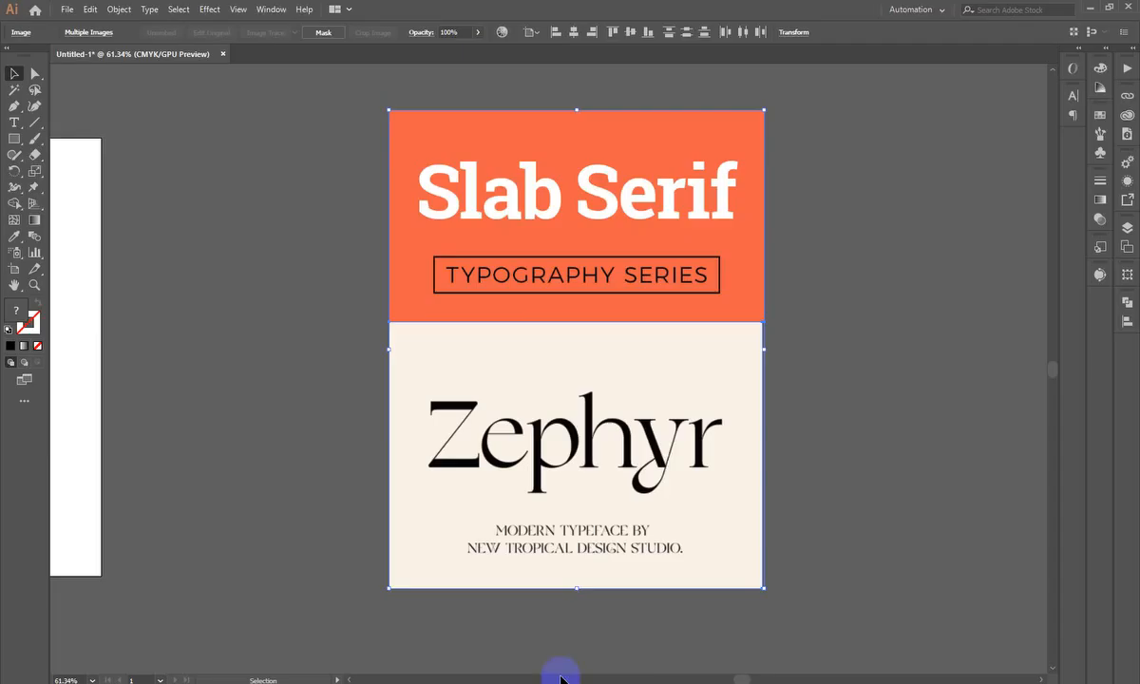
- Return to Illustrator and move the Typeface and Font text samples off the artboard to its right
{"action": "scroll", "coordinate": [486, 432], "scroll_direction": "down", "scroll_amount": 2}
{"action": "left_click_drag", "start_coordinate": [127, 340], "coordinate": [632, 485]}
{"action": "left_click_drag", "start_coordinate": [291, 186], "coordinate": [650, 518]}
{"action": "left_click_drag", "start_coordinate": [503, 330], "coordinate": [842, 255]}
{"action": "left_click_drag", "start_coordinate": [345, 314], "coordinate": [416, 384]}
{"action": "mouse_move", "coordinate": [517, 404]}
{"action": "left_mouse_down"}
{"action": "mouse_move", "coordinate": [543, 401]}
{"action": "mouse_move", "coordinate": [511, 423]}
{"action": "left_mouse_up"}
{"action": "left_click_drag", "start_coordinate": [477, 281], "coordinate": [531, 285]}
{"action": "left_click_drag", "start_coordinate": [410, 319], "coordinate": [364, 266]}
- Place a "Lorem ipsum" point text in Roboto Black on the empty artboard and enlarge it
{"action": "left_click", "coordinate": [11, 123]}
{"action": "left_click", "coordinate": [43, 120]}
{"action": "scroll", "coordinate": [504, 272], "scroll_direction": "up", "scroll_amount": 1}
{"action": "left_click", "coordinate": [390, 231]}
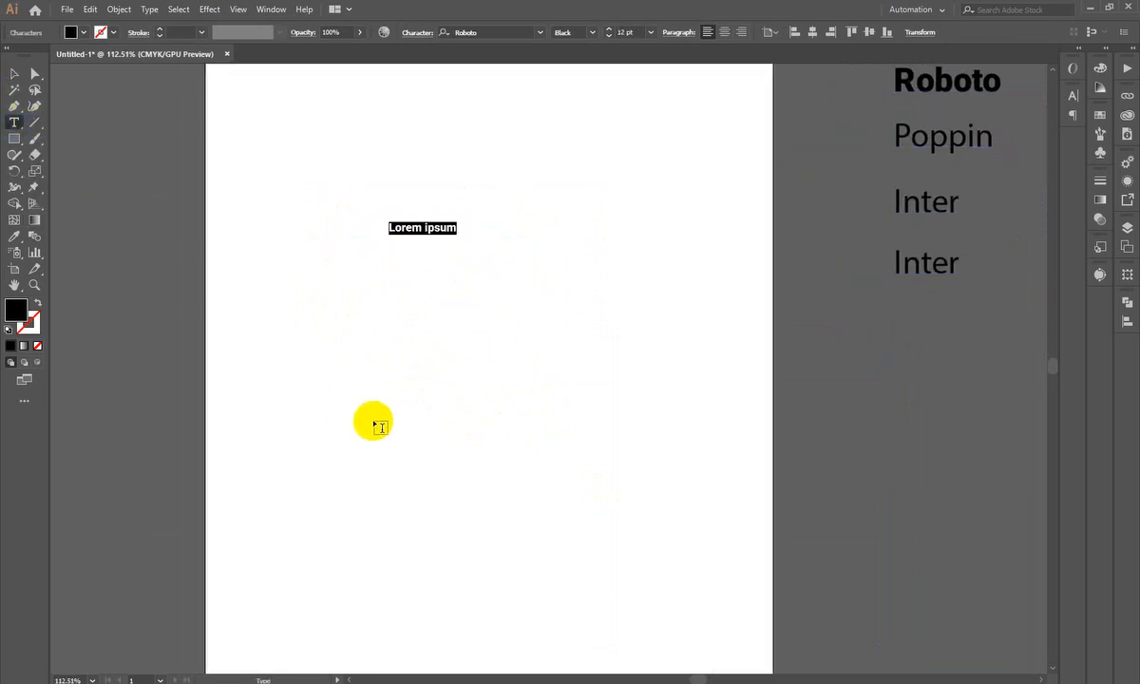
{"action": "left_click", "coordinate": [14, 73]}
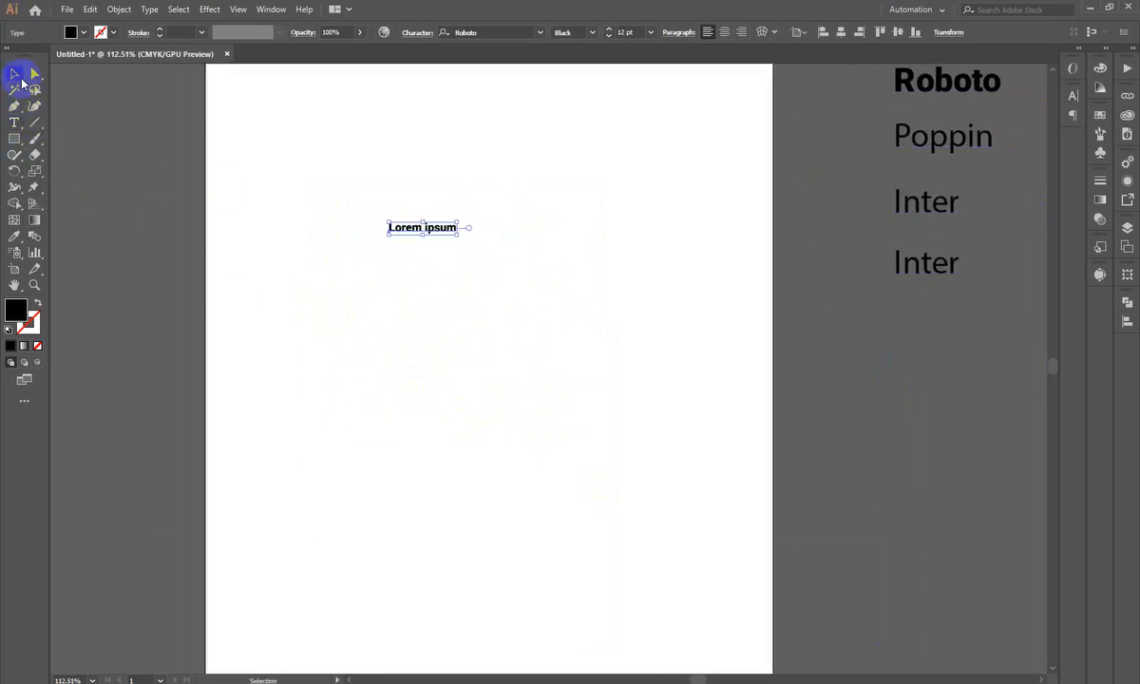
{"action": "left_click", "coordinate": [458, 243]}
{"action": "left_click_drag", "start_coordinate": [460, 238], "coordinate": [794, 376]}
{"action": "left_click_drag", "start_coordinate": [611, 255], "coordinate": [798, 288]}
- Shorten the text to "Lorem" and scale it up to about 114 pt
{"action": "double_click", "coordinate": [500, 254]}
{"action": "key", "text": "BackSpace"}
{"action": "left_click", "coordinate": [15, 74]}
{"action": "left_click_drag", "start_coordinate": [486, 291], "coordinate": [604, 361]}
- Apply All Caps to the "Lorem" text and deselect it
{"action": "left_click", "coordinate": [1073, 95]}
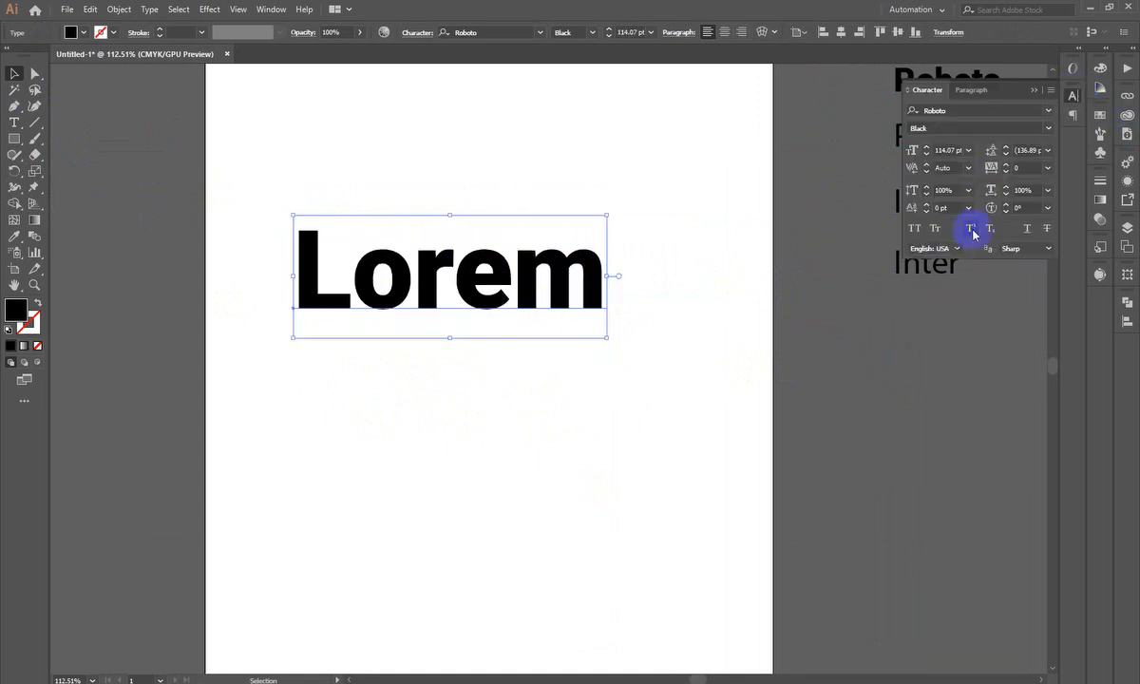
{"action": "left_click", "coordinate": [917, 231]}
{"action": "left_click", "coordinate": [539, 374]}
{"action": "scroll", "coordinate": [355, 231], "scroll_direction": "up", "scroll_amount": 1}
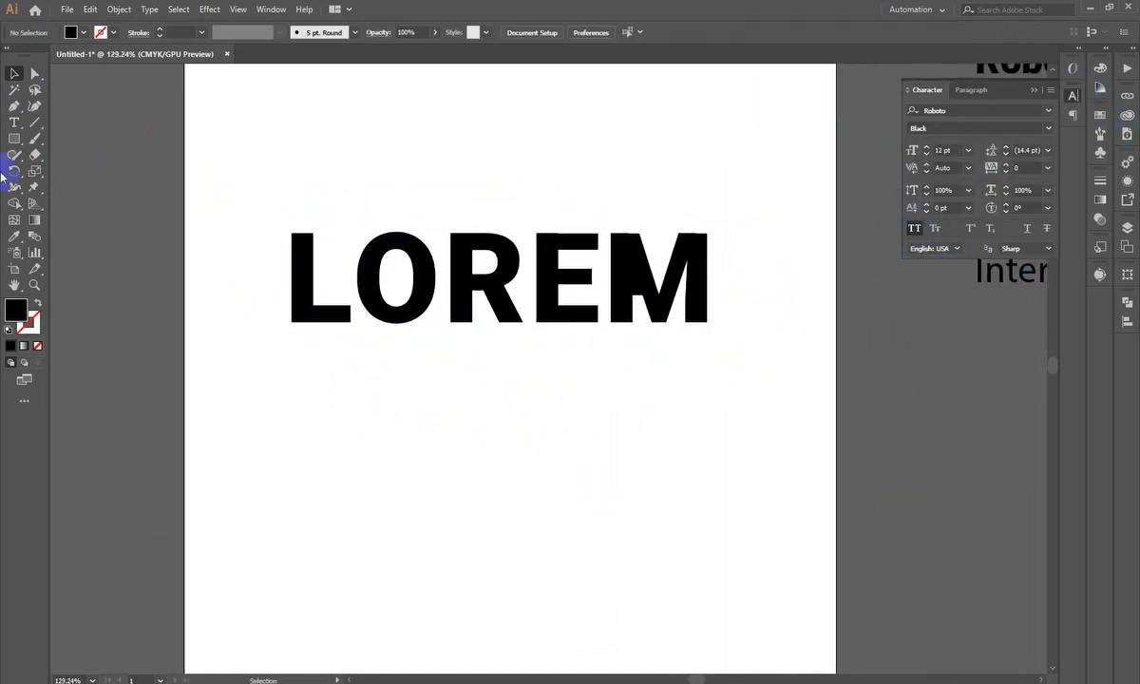
- Add a separate point text reading "Script" below the large LOREM word
{"action": "left_click", "coordinate": [15, 122]}
{"action": "left_click", "coordinate": [449, 513]}
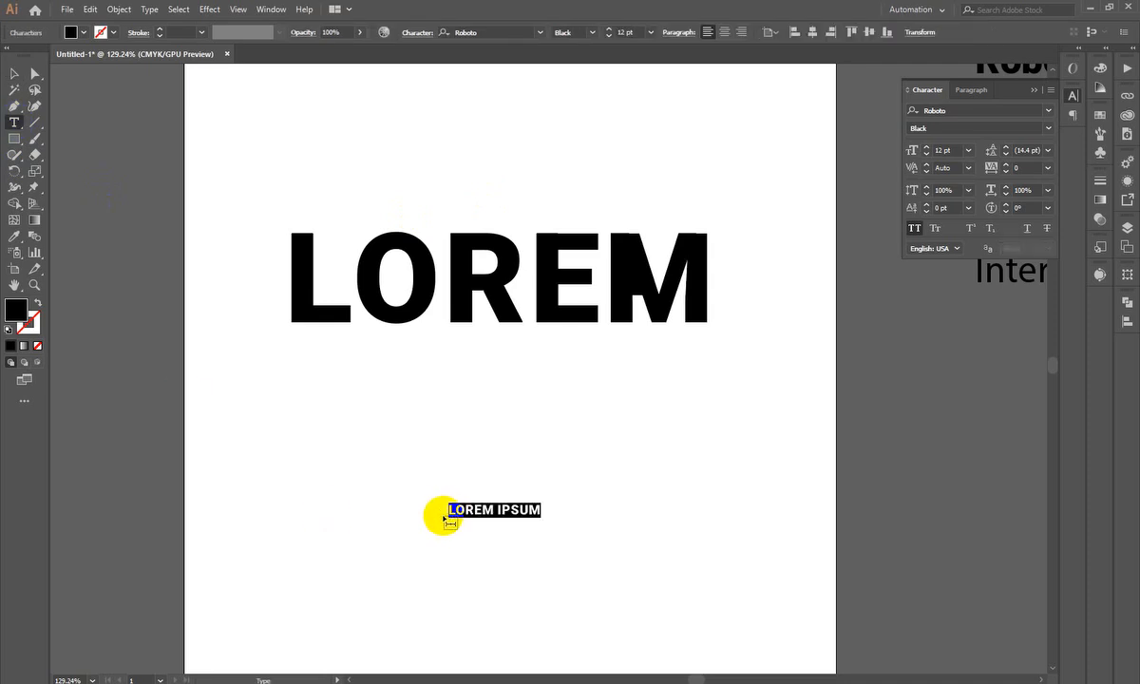
{"action": "type", "text": "sc"}
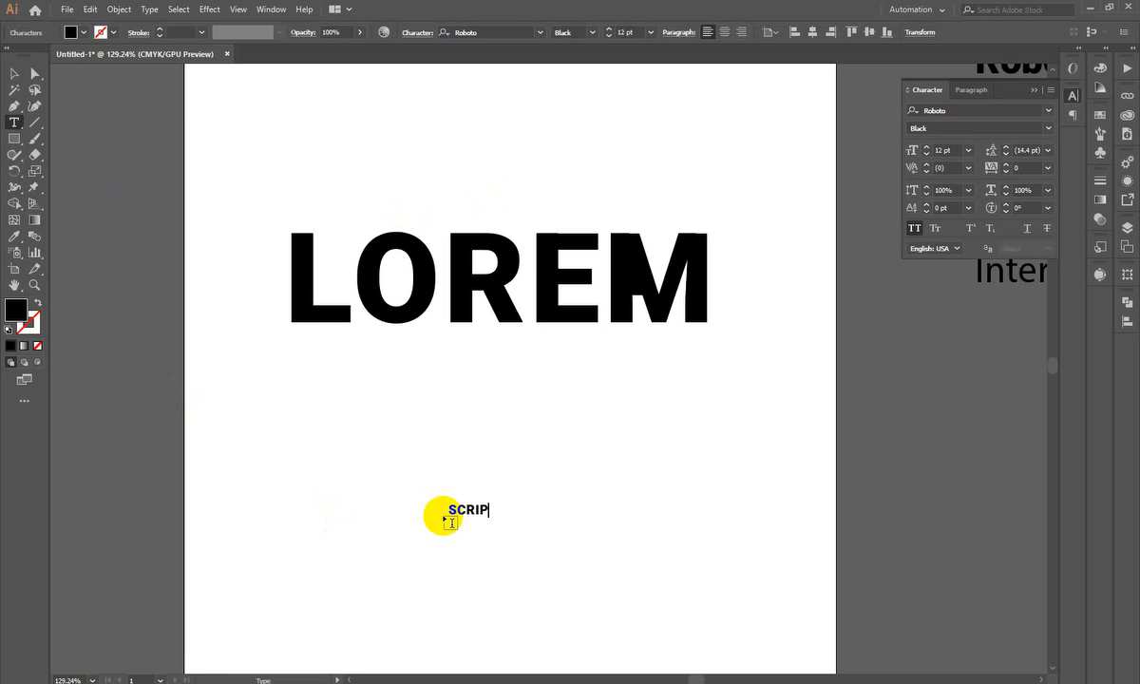
{"action": "left_click", "coordinate": [15, 73]}
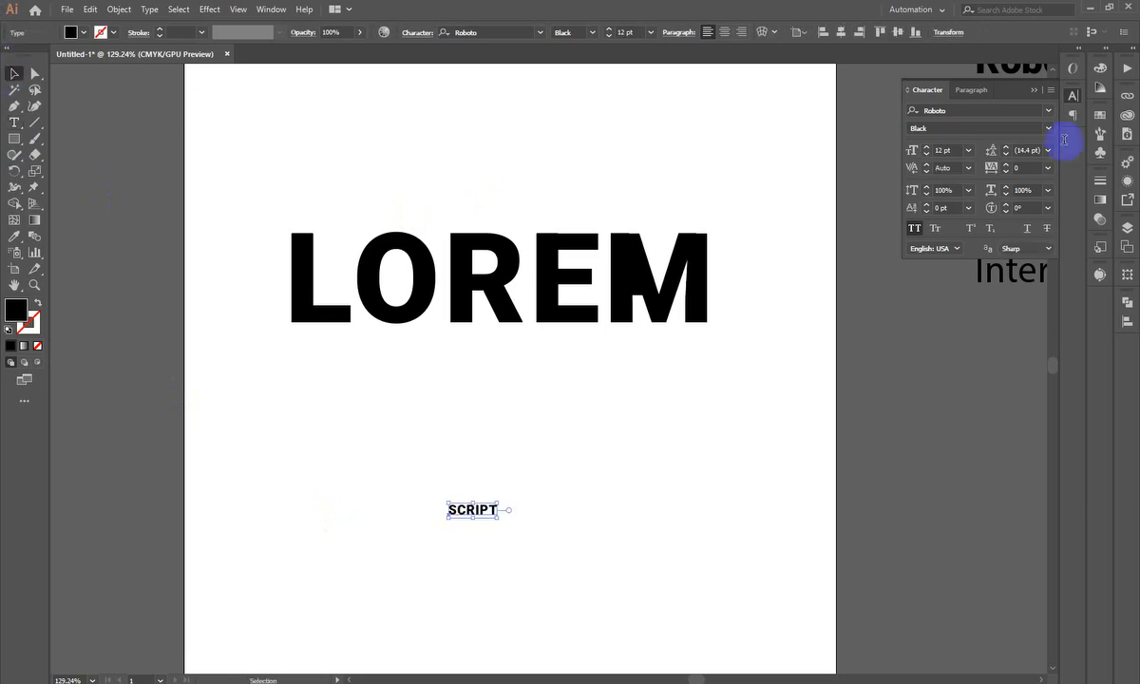
- Turn off All Caps for the "Script" text and set its font to Segoe Script Bold
{"action": "left_click", "coordinate": [912, 229]}
{"action": "left_click", "coordinate": [989, 110]}
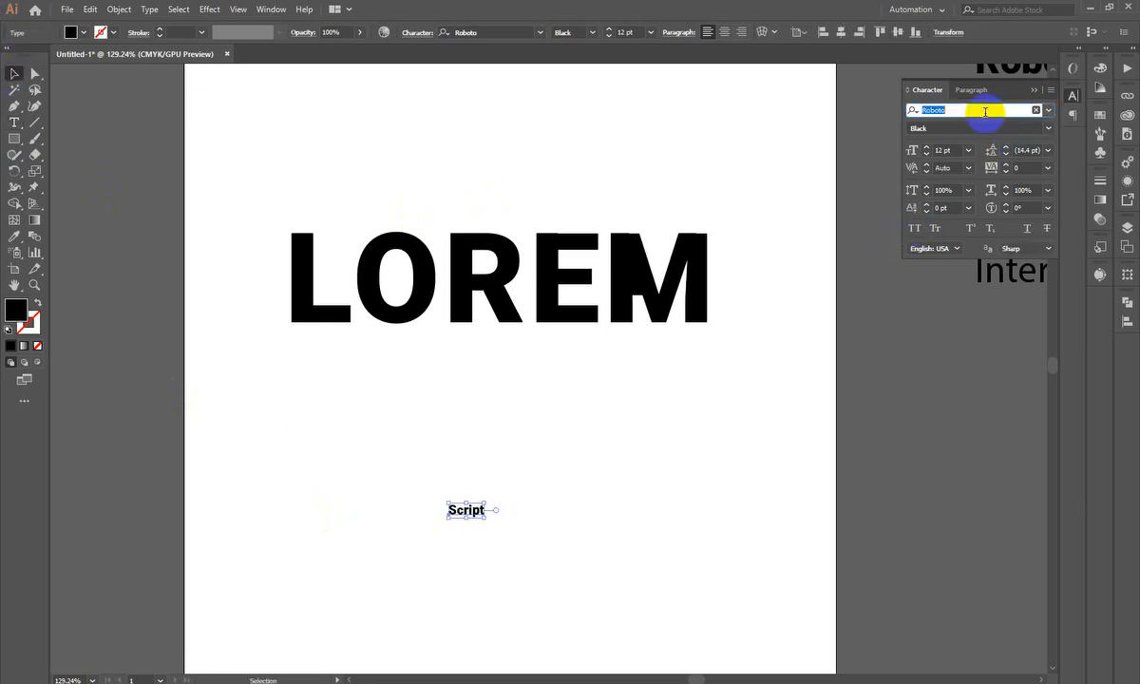
{"action": "type", "text": "scr"}
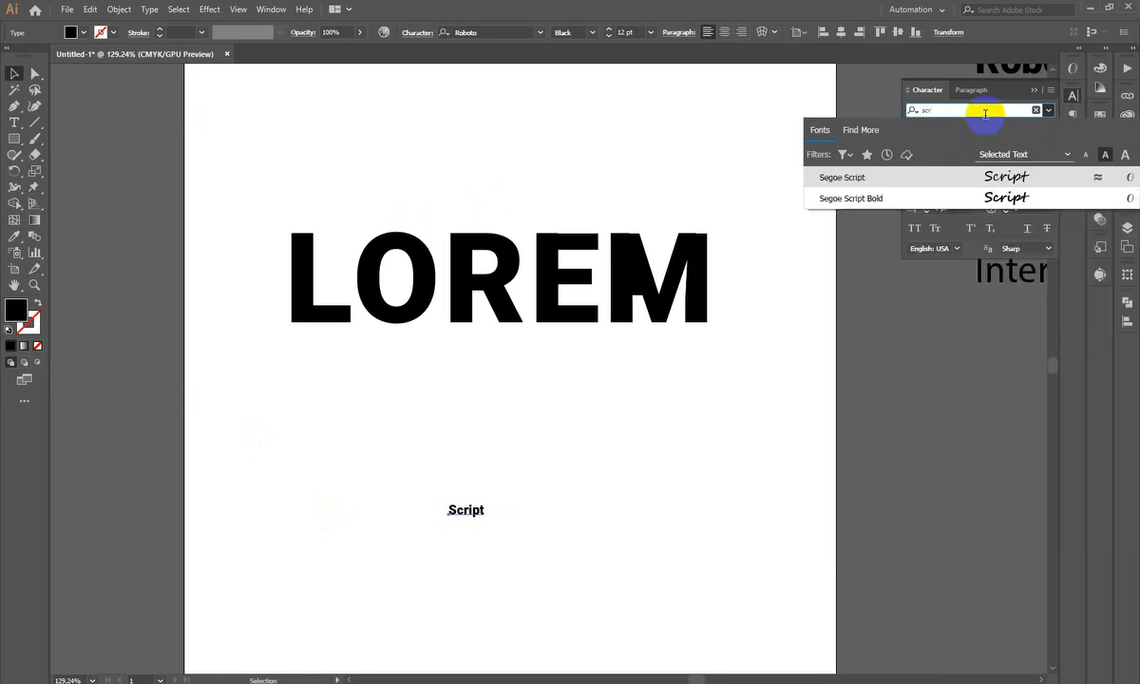
{"action": "left_click", "coordinate": [986, 195]}
- Enlarge the "Script" text to about 47 pt and position it overlapping the upper edge of LOREM
{"action": "left_click_drag", "start_coordinate": [488, 516], "coordinate": [538, 230]}
{"action": "key", "text": "ctrl+space"}
{"action": "left_click_drag", "start_coordinate": [461, 126], "coordinate": [605, 326]}
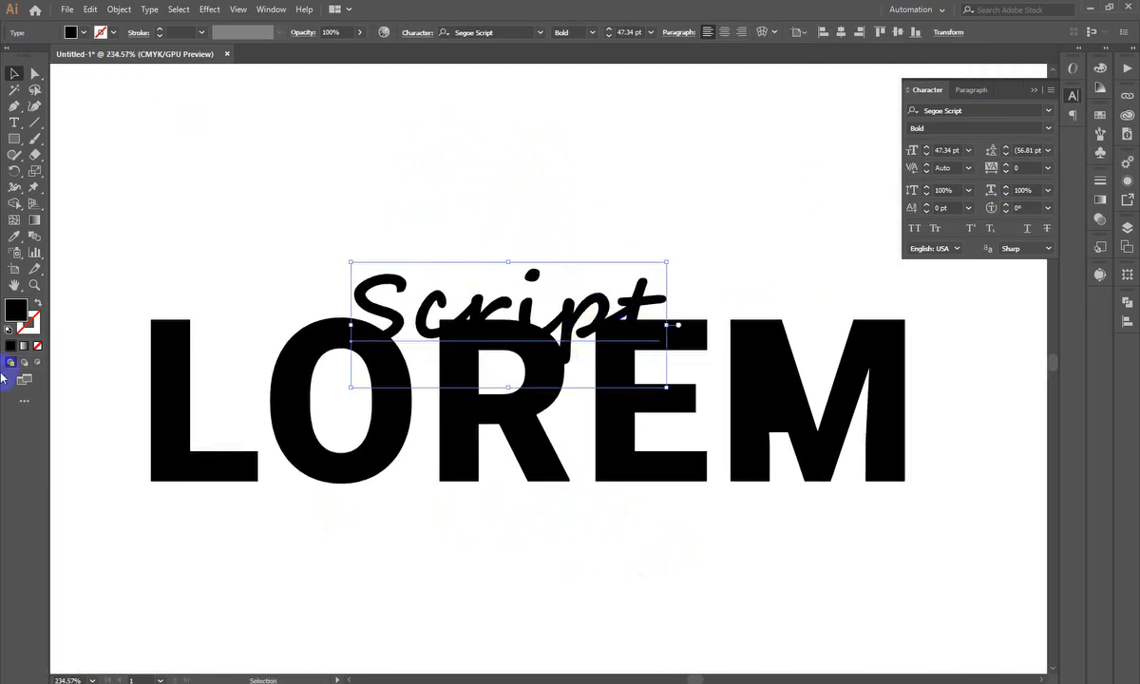
- Fill the "Script" text with the pinkish red F90047 and deselect it
{"action": "double_click", "coordinate": [15, 309]}
{"action": "left_click_drag", "start_coordinate": [722, 129], "coordinate": [829, 126]}
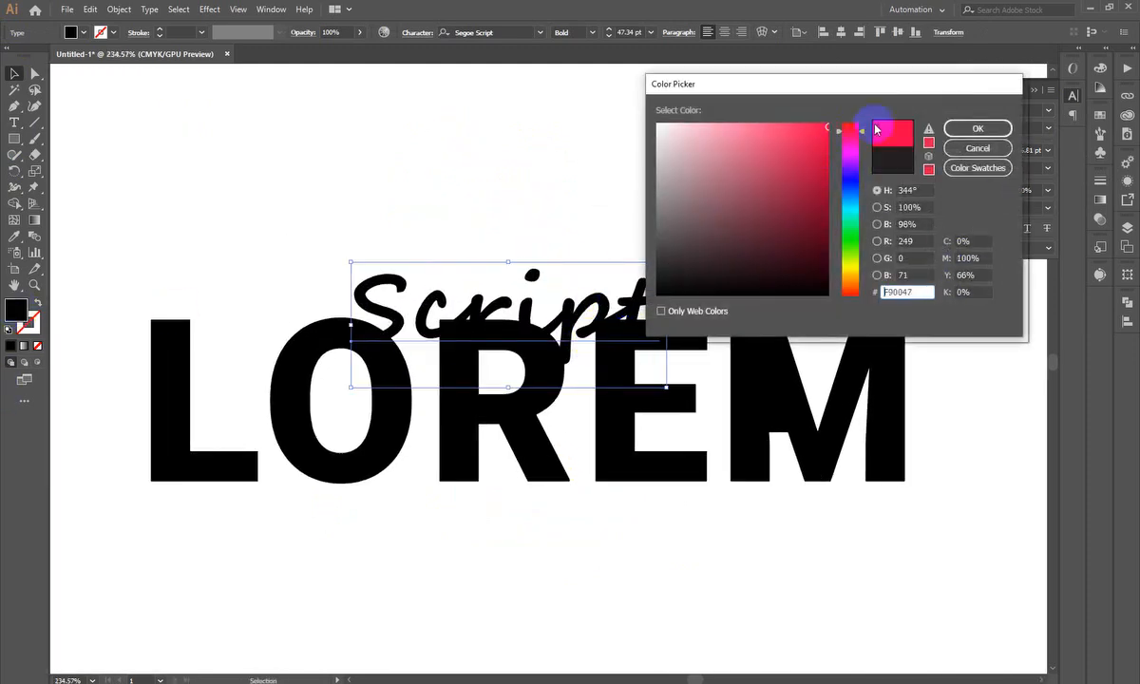
{"action": "left_click", "coordinate": [978, 128]}
{"action": "left_click", "coordinate": [419, 157]}
{"action": "key", "text": "ctrl+space"}
{"action": "left_click_drag", "start_coordinate": [609, 219], "coordinate": [669, 319]}
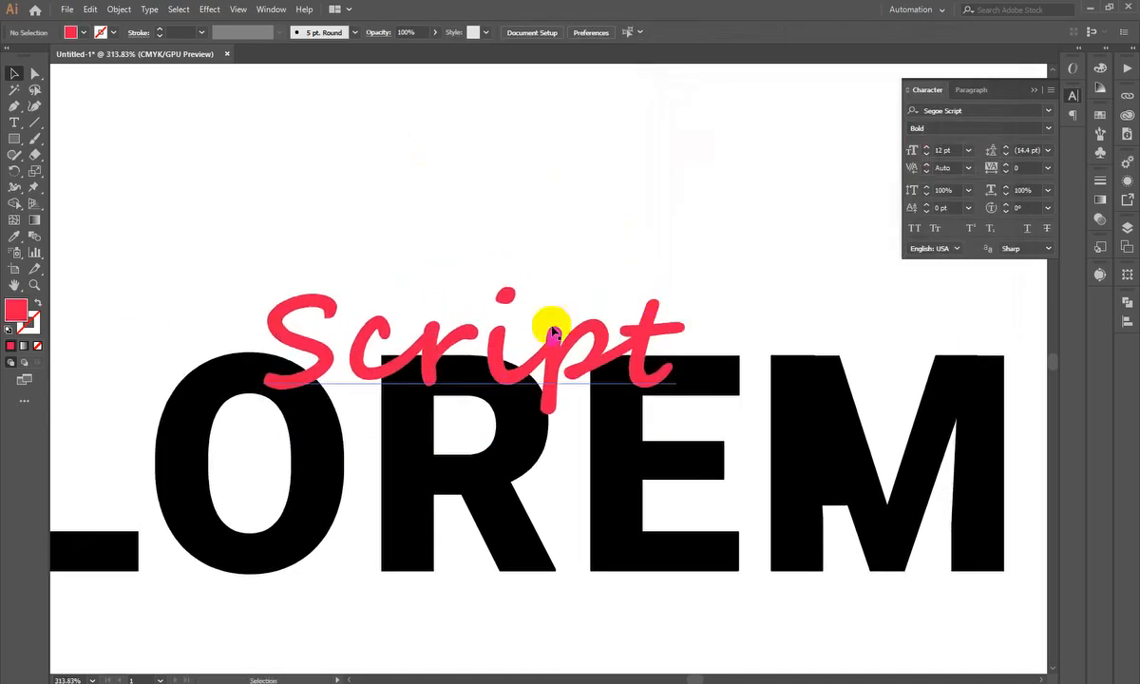
- Review the Script and LOREM pairing on the artboard, and switch back to the lecture sheet in the browser
{"action": "key", "text": "ctrl+0"}
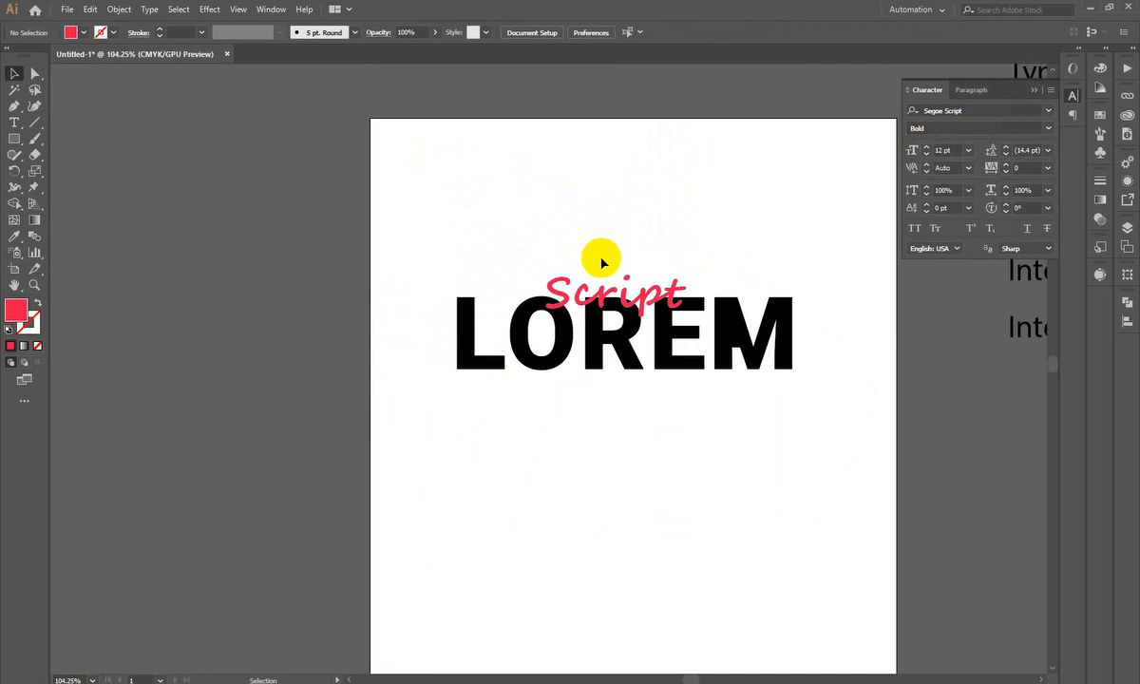
{"action": "key", "text": "ctrl+space"}
{"action": "left_click_drag", "start_coordinate": [691, 211], "coordinate": [735, 288]}
{"action": "key", "text": "space"}
{"action": "left_click_drag", "start_coordinate": [570, 332], "coordinate": [478, 360]}
{"action": "left_click", "coordinate": [500, 683]}
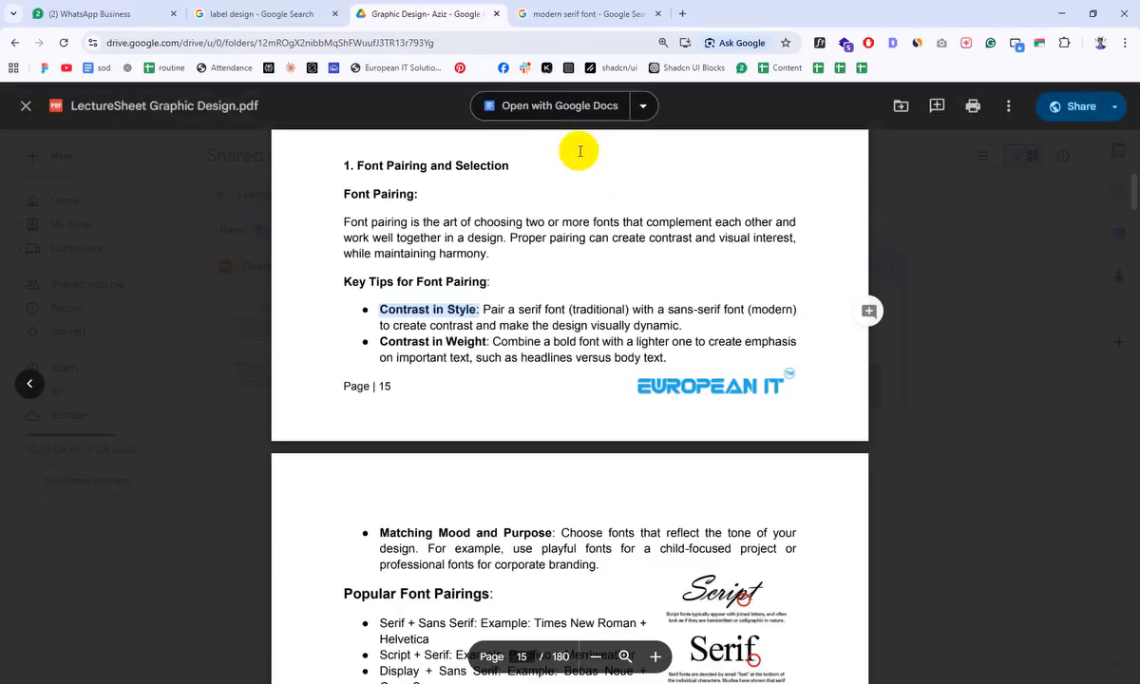
- Search the web for "script font" in a new browser tab
{"action": "left_click", "coordinate": [582, 14]}
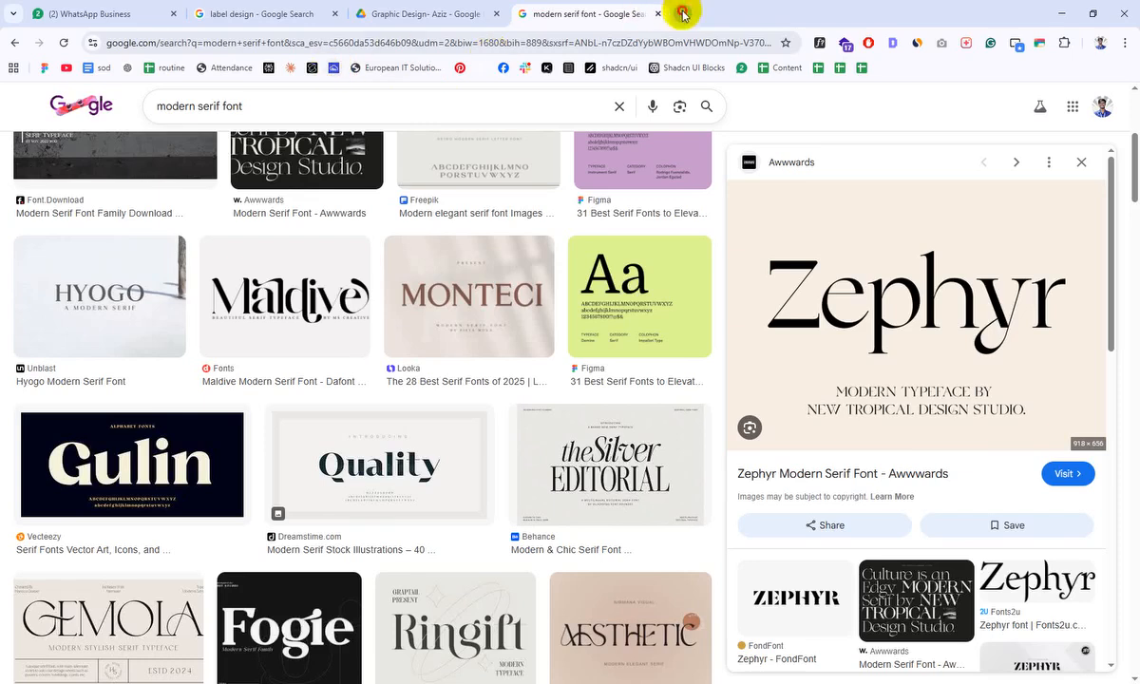
{"action": "key", "text": "ctrl+t"}
{"action": "type", "text": "scrpit"}
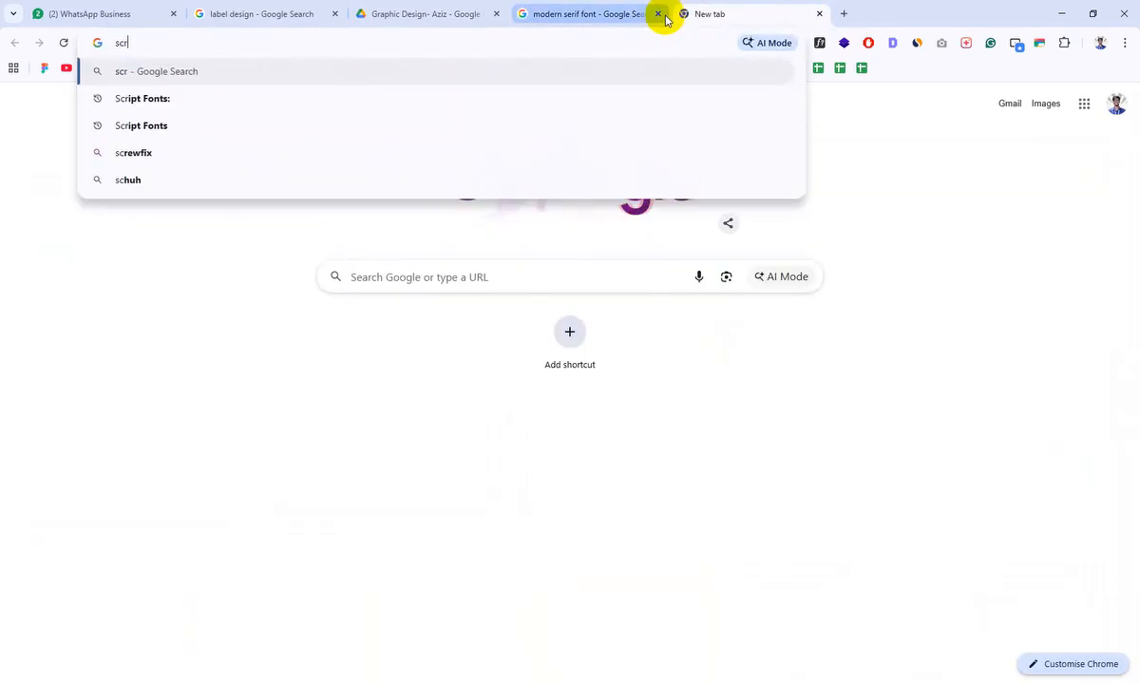
{"action": "key", "text": "Down"}
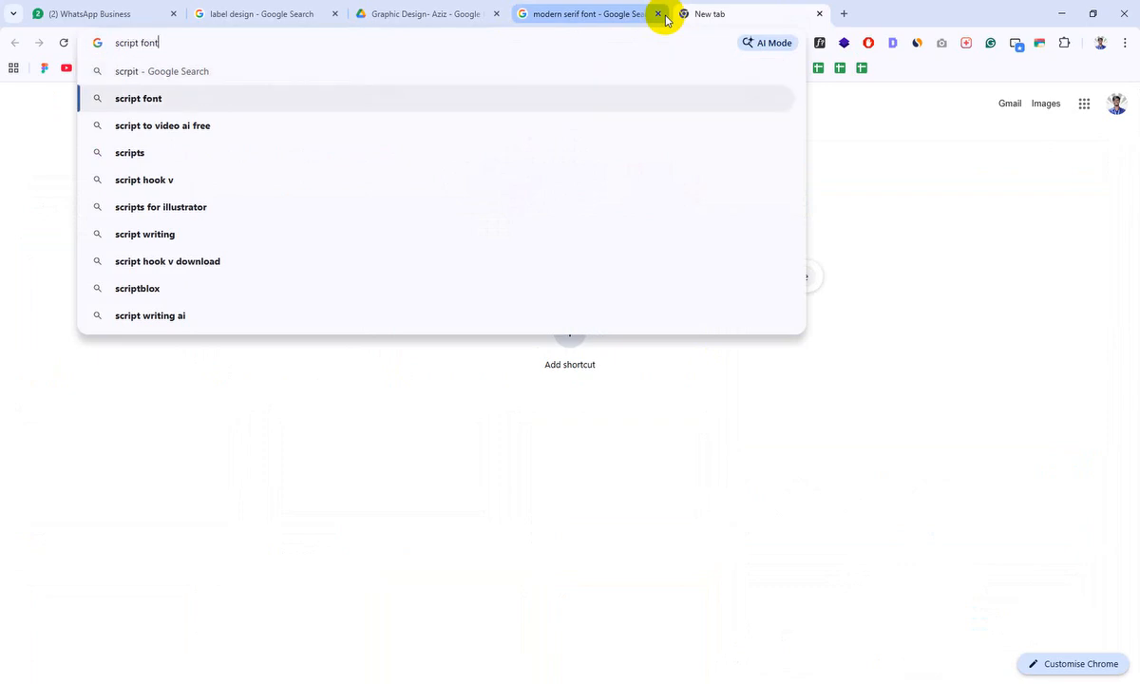
{"action": "key", "text": "Return"}
- Open the 1001 Fonts script fonts result in split view and download the Priestacy font
{"action": "right_click", "coordinate": [278, 321]}
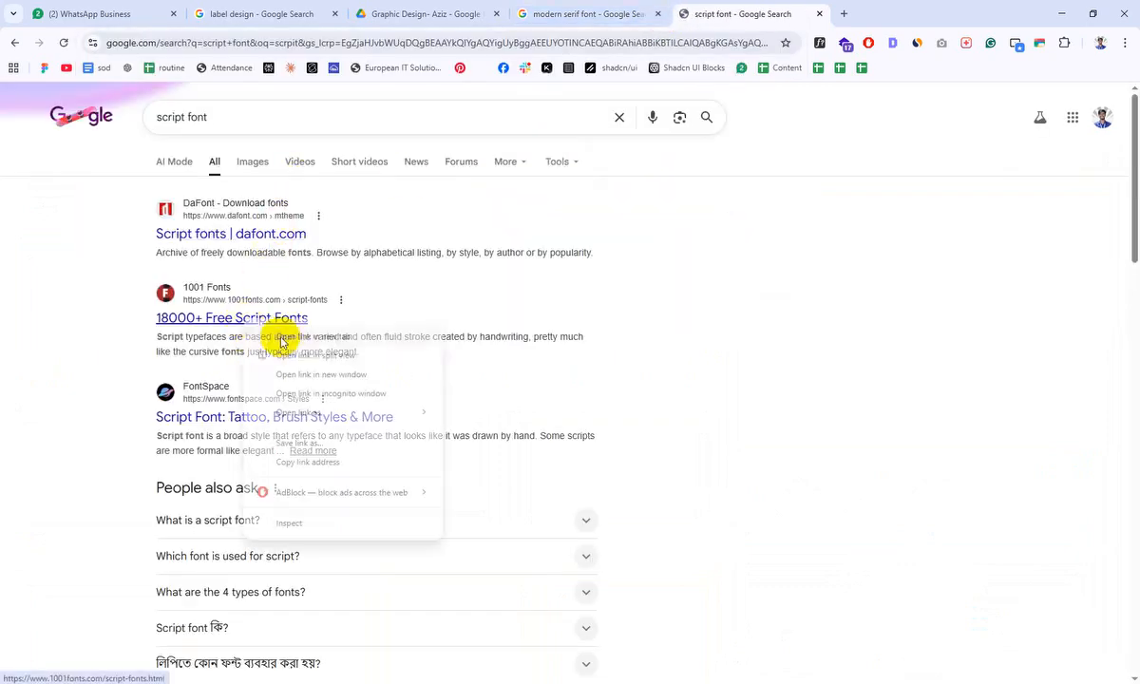
{"action": "left_click", "coordinate": [294, 372]}
{"action": "left_click", "coordinate": [238, 134]}
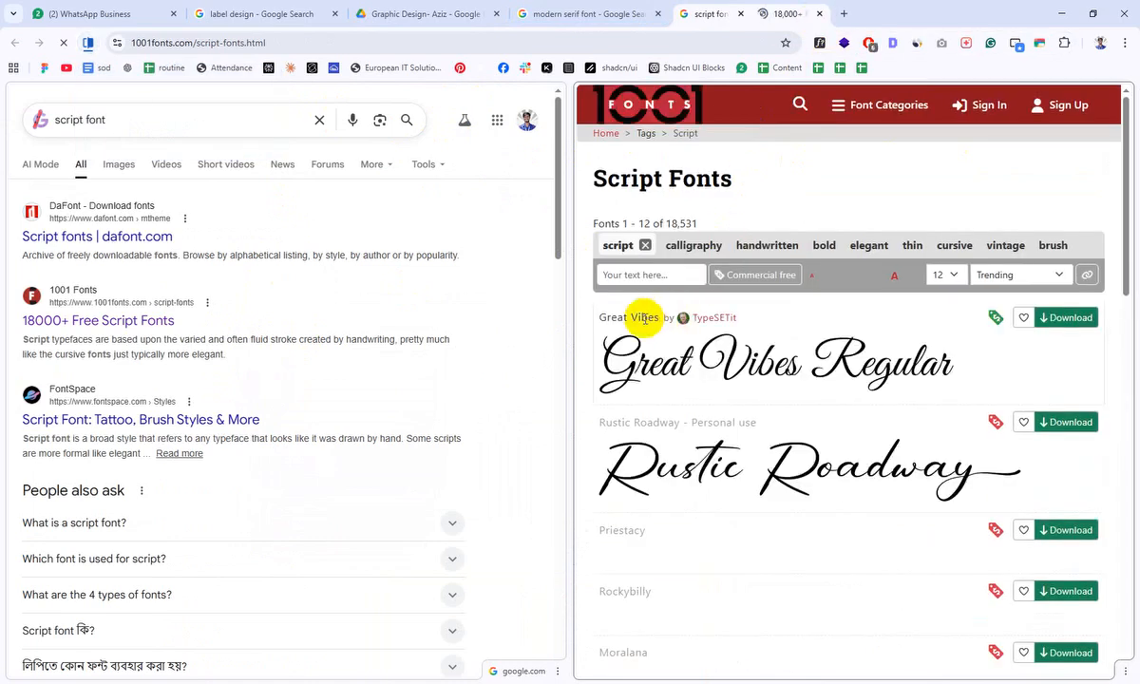
{"action": "scroll", "coordinate": [724, 364], "scroll_direction": "down", "scroll_amount": 1}
{"action": "scroll", "coordinate": [725, 364], "scroll_direction": "down", "scroll_amount": 3}
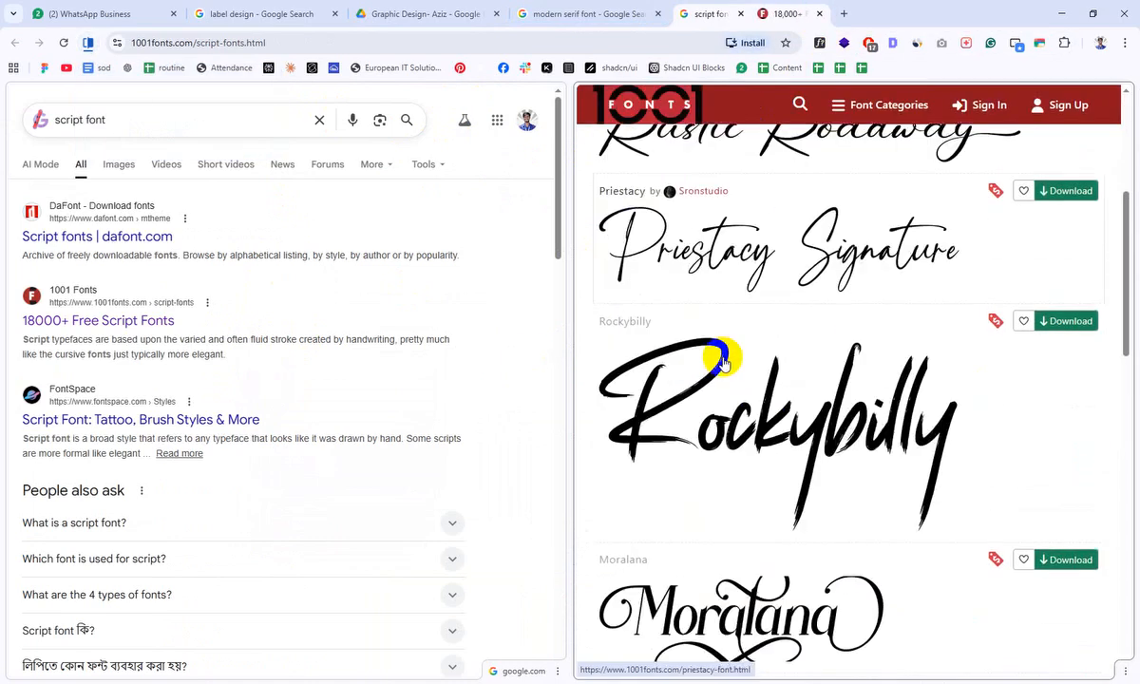
{"action": "left_click", "coordinate": [1057, 193]}
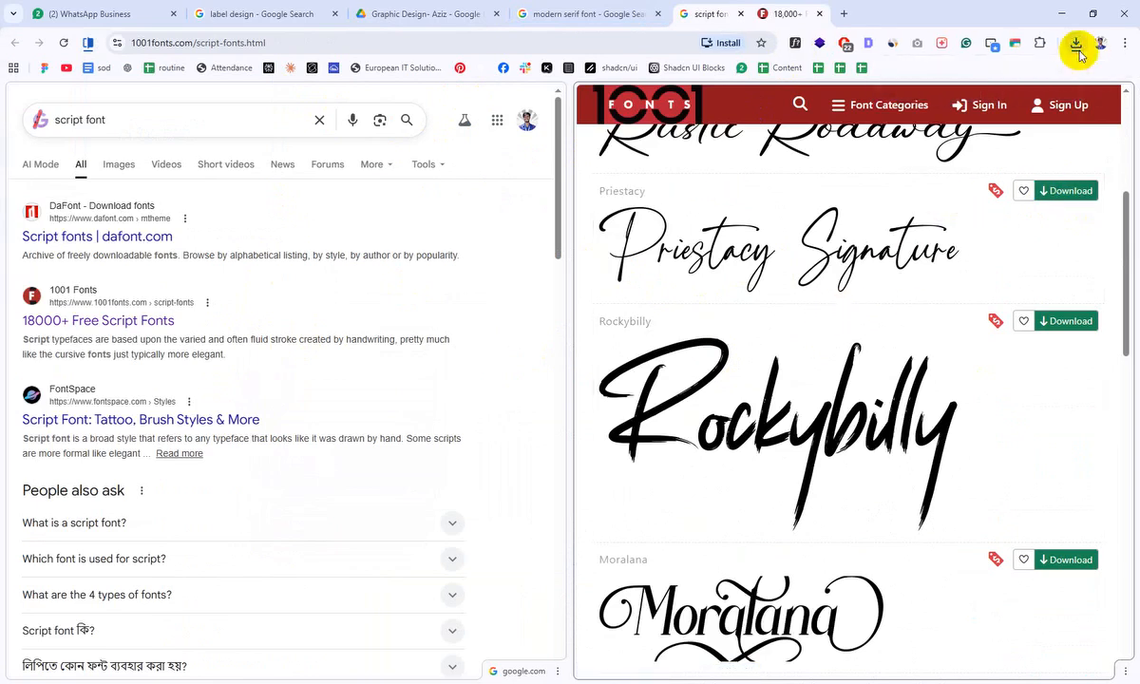
- Install Priestacy.otf from the downloaded priestacy.zip, close the font preview and archive, and return to Illustrator
{"action": "left_click", "coordinate": [1079, 55]}
{"action": "left_click", "coordinate": [946, 103]}
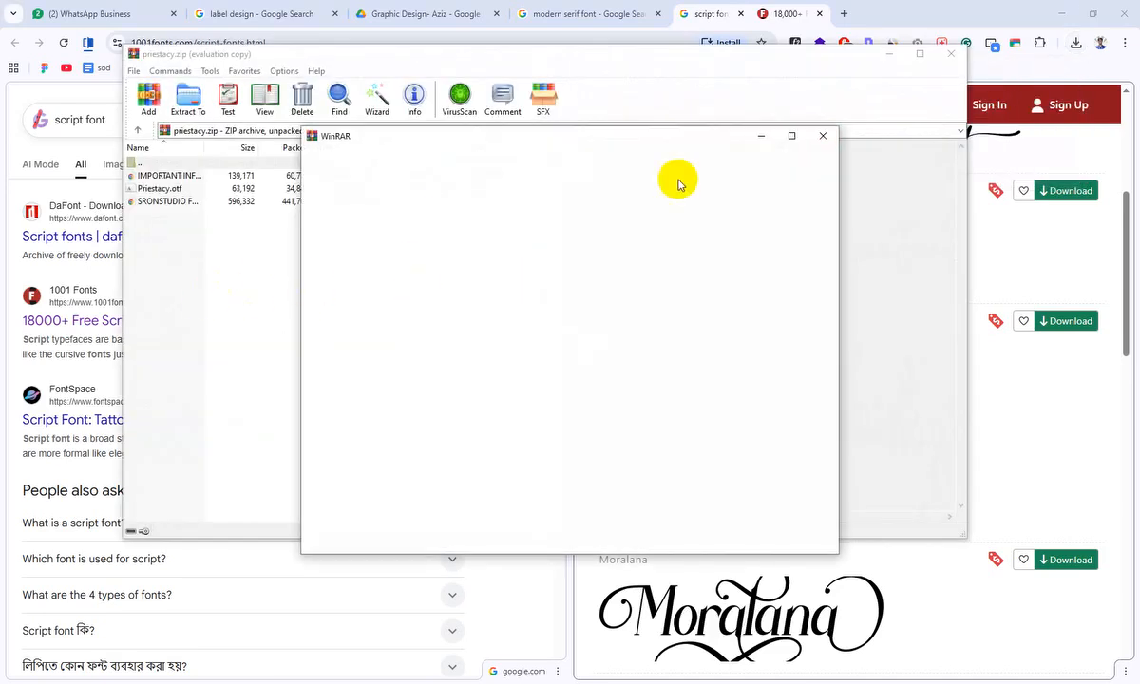
{"action": "left_click", "coordinate": [836, 138]}
{"action": "left_click", "coordinate": [150, 189]}
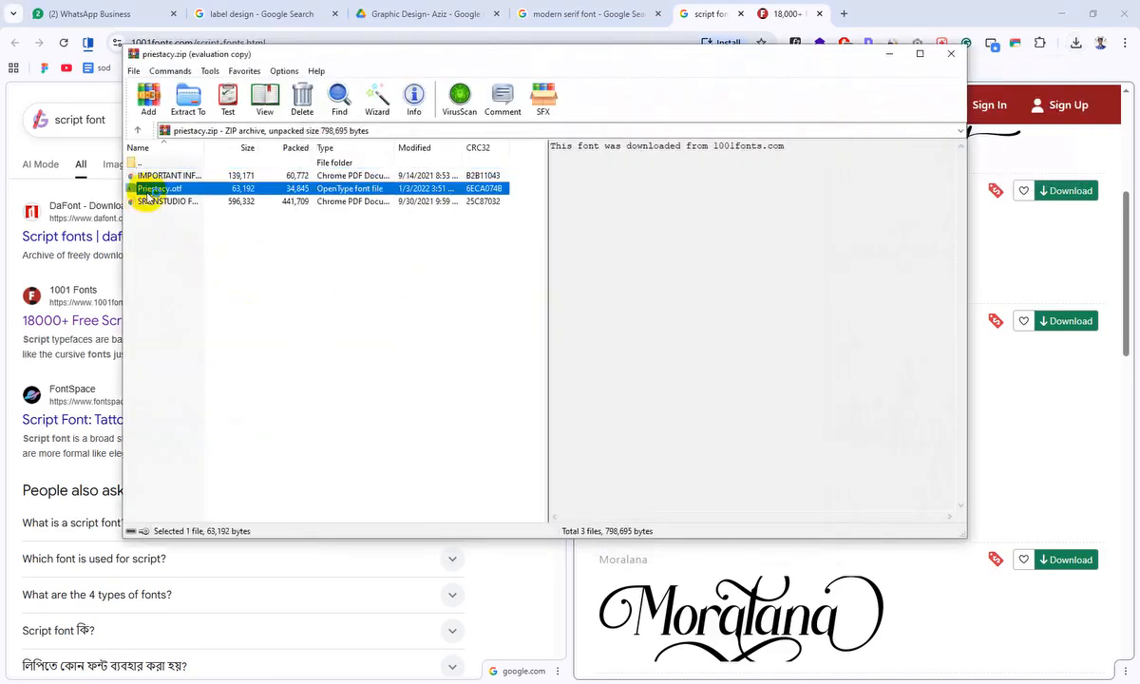
{"action": "double_click", "coordinate": [149, 189]}
{"action": "left_click", "coordinate": [205, 176]}
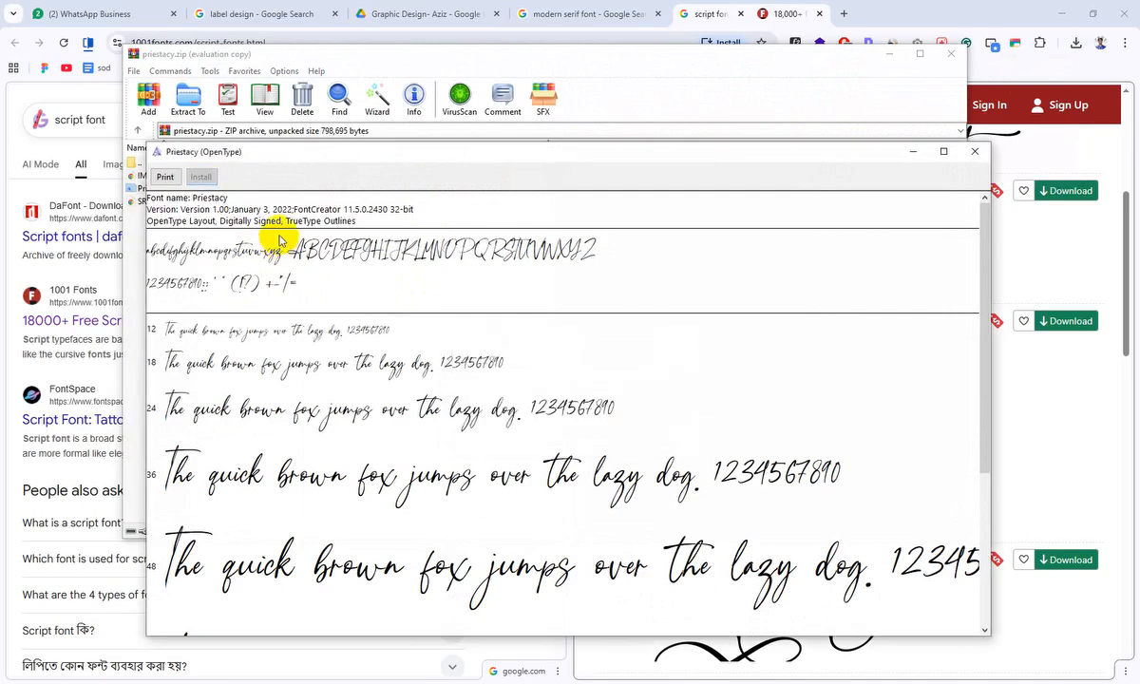
{"action": "left_click", "coordinate": [975, 151]}
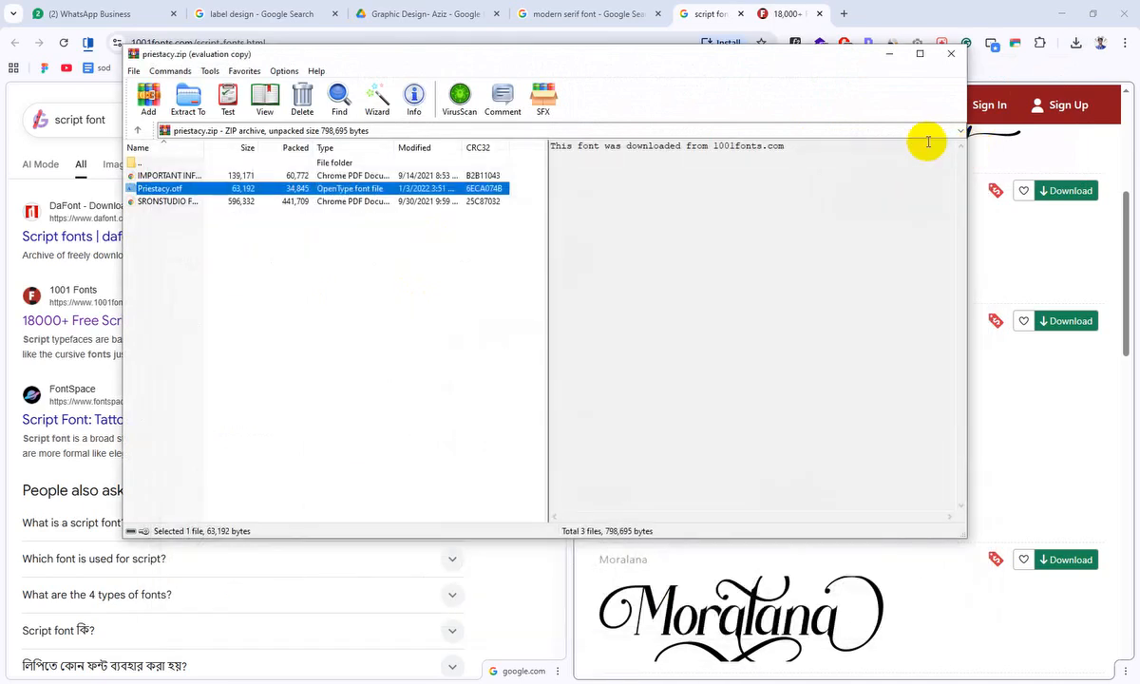
{"action": "left_click", "coordinate": [951, 54]}
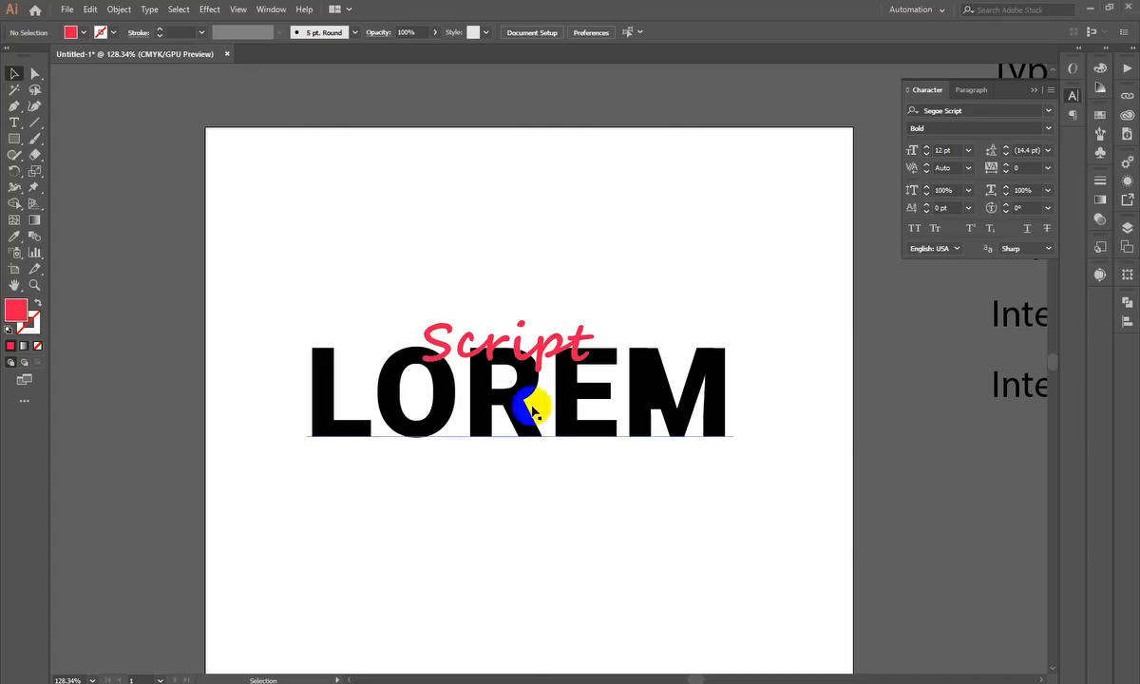
- Change the font of the "Script" text to Priestacy Regular
{"action": "left_click", "coordinate": [494, 337]}
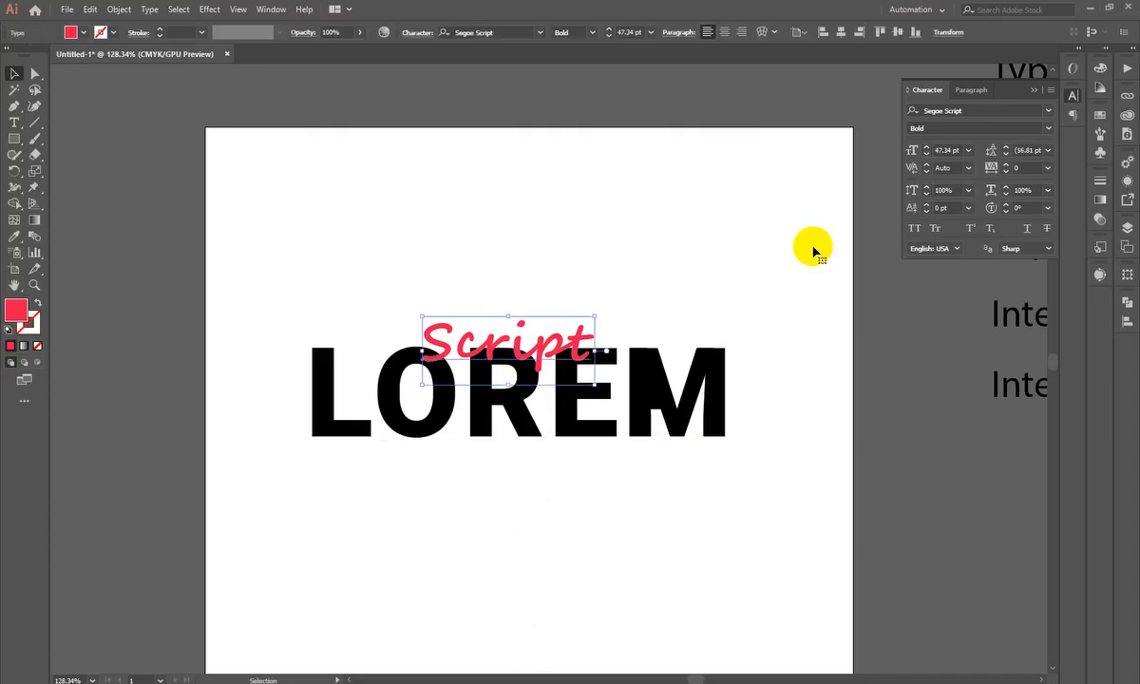
{"action": "left_click", "coordinate": [975, 112]}
{"action": "type", "text": "pri"}
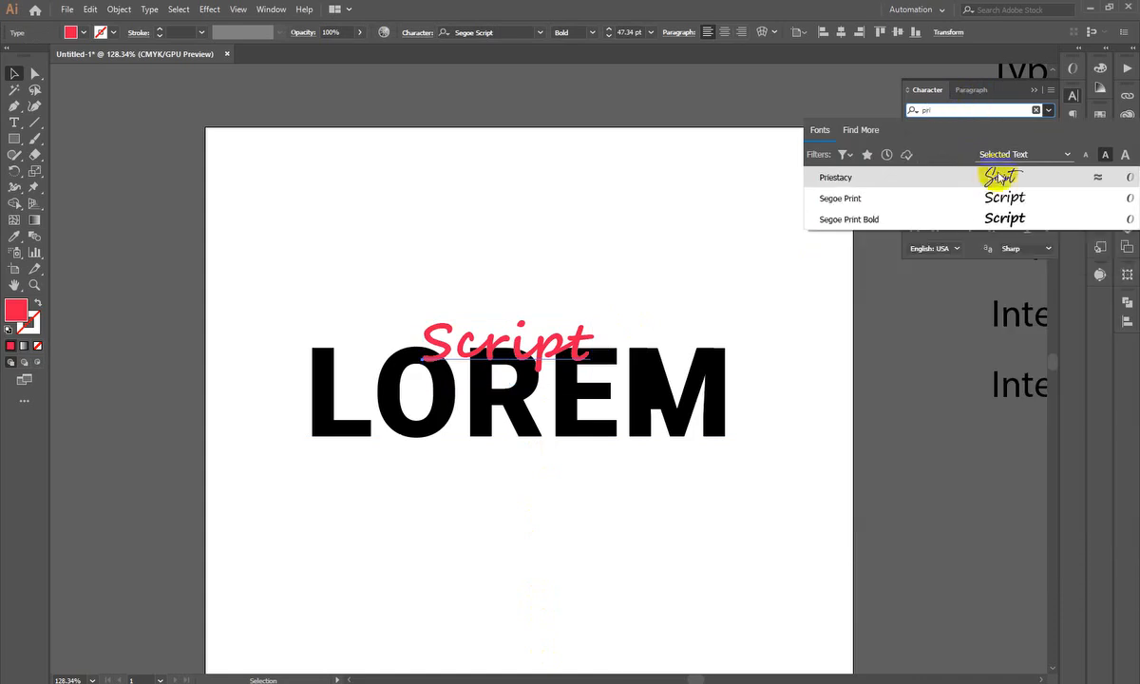
{"action": "left_click", "coordinate": [1000, 178]}
{"action": "left_click", "coordinate": [492, 255]}
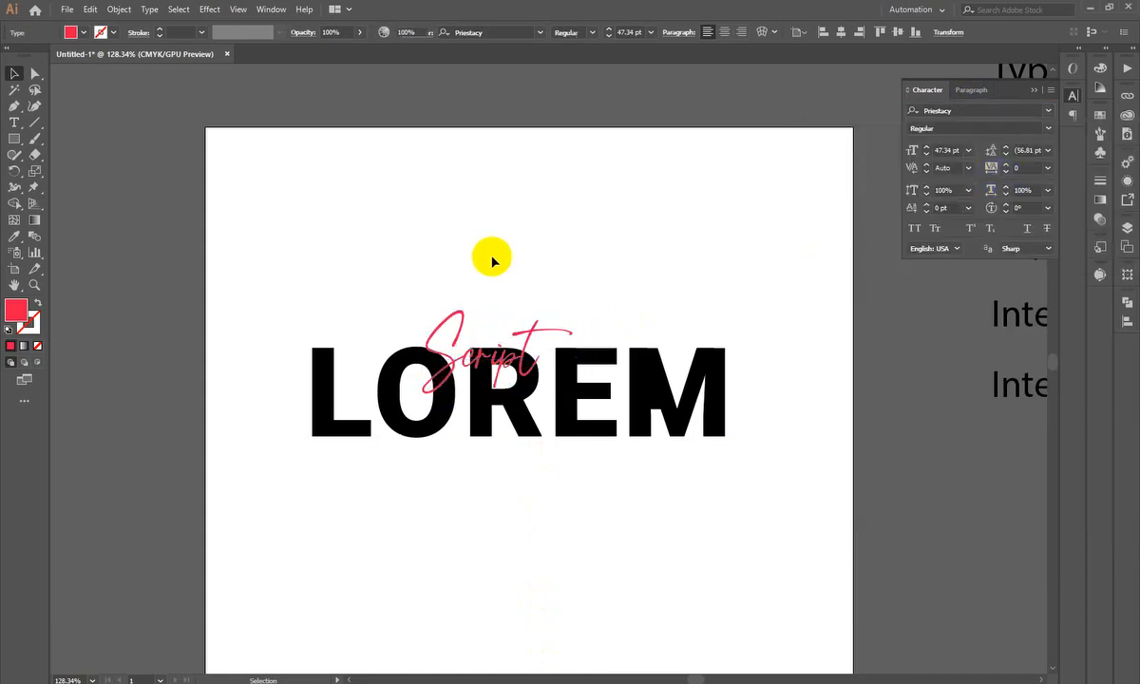
- Enlarge the "Script" text to about 71.5 pt, position it across the upper part of LOREM, and deselect it
{"action": "left_click_drag", "start_coordinate": [506, 366], "coordinate": [662, 352]}
{"action": "left_click_drag", "start_coordinate": [547, 363], "coordinate": [521, 362]}
{"action": "left_click", "coordinate": [563, 252]}
{"action": "left_click_drag", "start_coordinate": [318, 345], "coordinate": [456, 396]}
{"action": "left_click_drag", "start_coordinate": [532, 398], "coordinate": [532, 294]}
{"action": "left_click", "coordinate": [535, 295]}
{"action": "left_click_drag", "start_coordinate": [408, 300], "coordinate": [394, 296]}
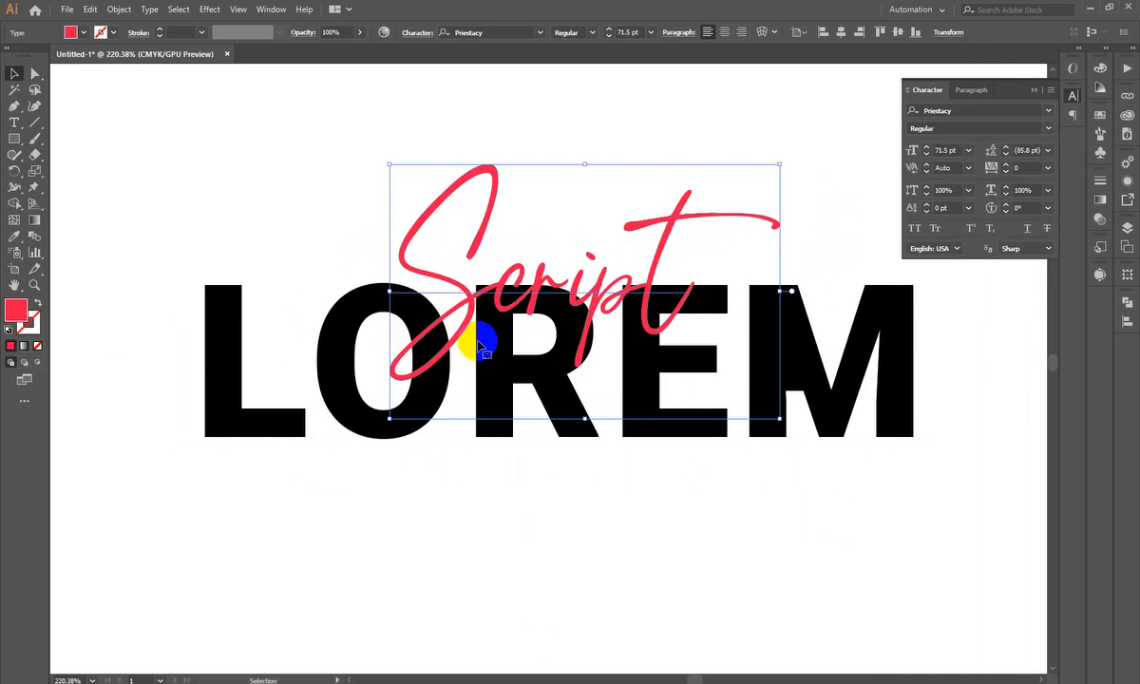
{"action": "key", "text": "v"}
{"action": "left_click", "coordinate": [626, 295]}
{"action": "left_click_drag", "start_coordinate": [630, 307], "coordinate": [615, 350]}
{"action": "left_click_drag", "start_coordinate": [604, 351], "coordinate": [550, 393]}
{"action": "left_click_drag", "start_coordinate": [547, 393], "coordinate": [254, 404]}
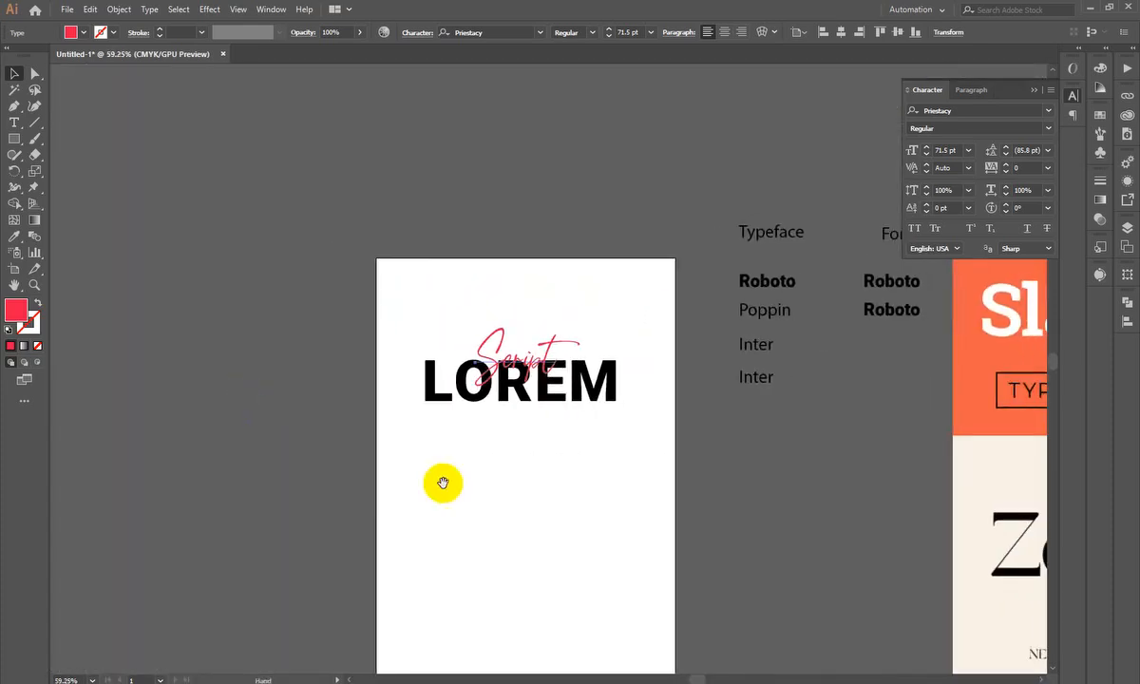
{"action": "left_click_drag", "start_coordinate": [443, 484], "coordinate": [466, 422]}
{"action": "left_click", "coordinate": [546, 433]}
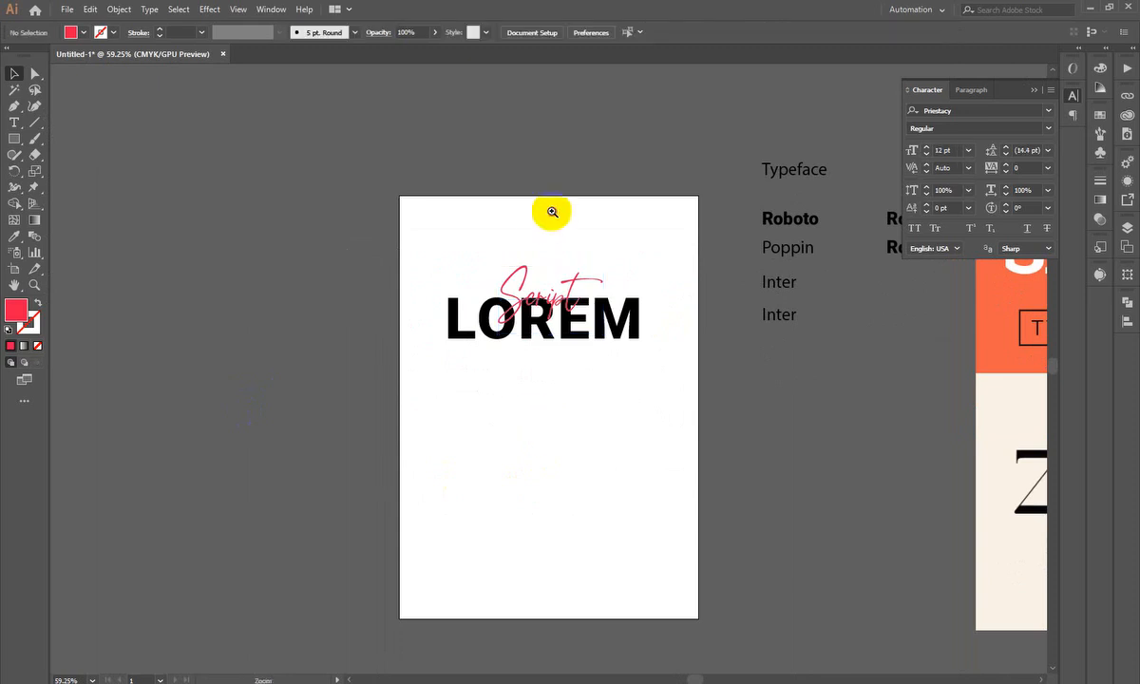
- Select the Script and LOREM texts for review, and highlight the "Contrast in Weight" tip in the browser's lecture sheet
{"action": "left_click_drag", "start_coordinate": [553, 214], "coordinate": [627, 217]}
{"action": "left_click_drag", "start_coordinate": [356, 182], "coordinate": [761, 548]}
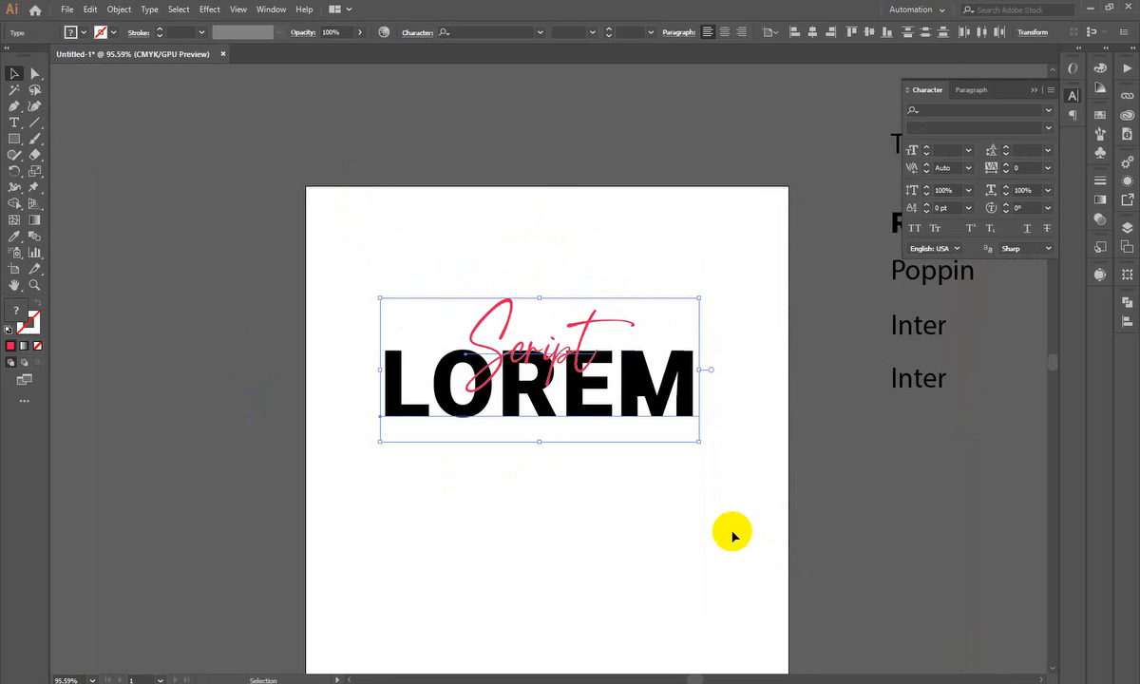
{"action": "scroll", "coordinate": [732, 537], "scroll_direction": "down", "scroll_amount": 3}
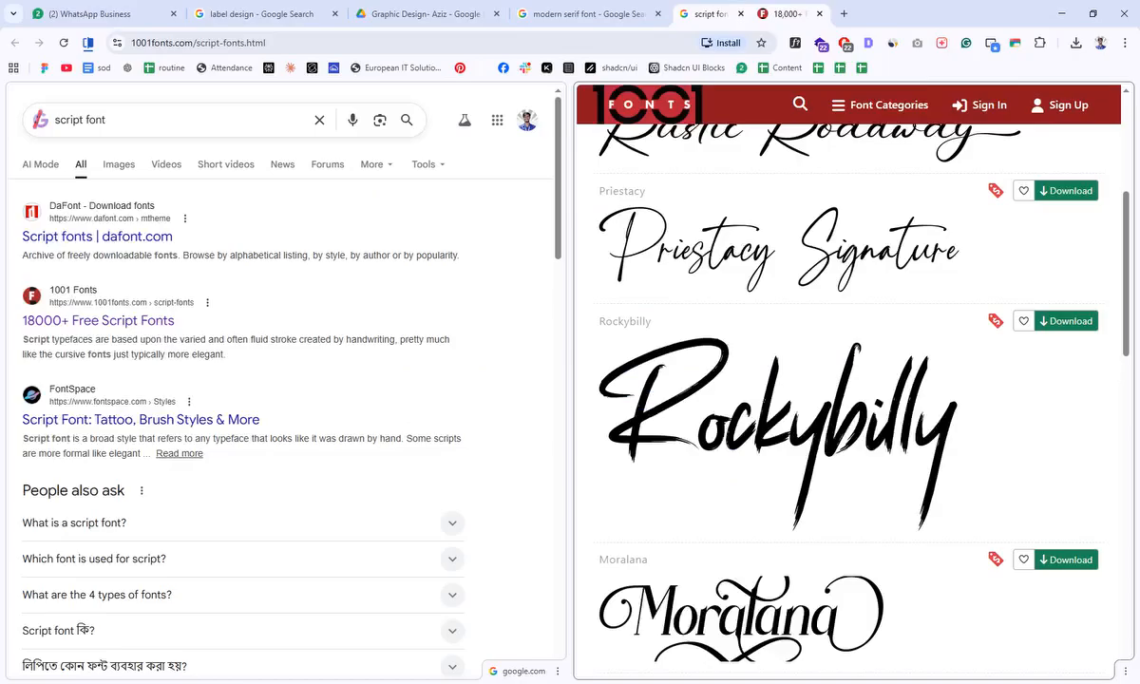
{"action": "left_click", "coordinate": [378, 13]}
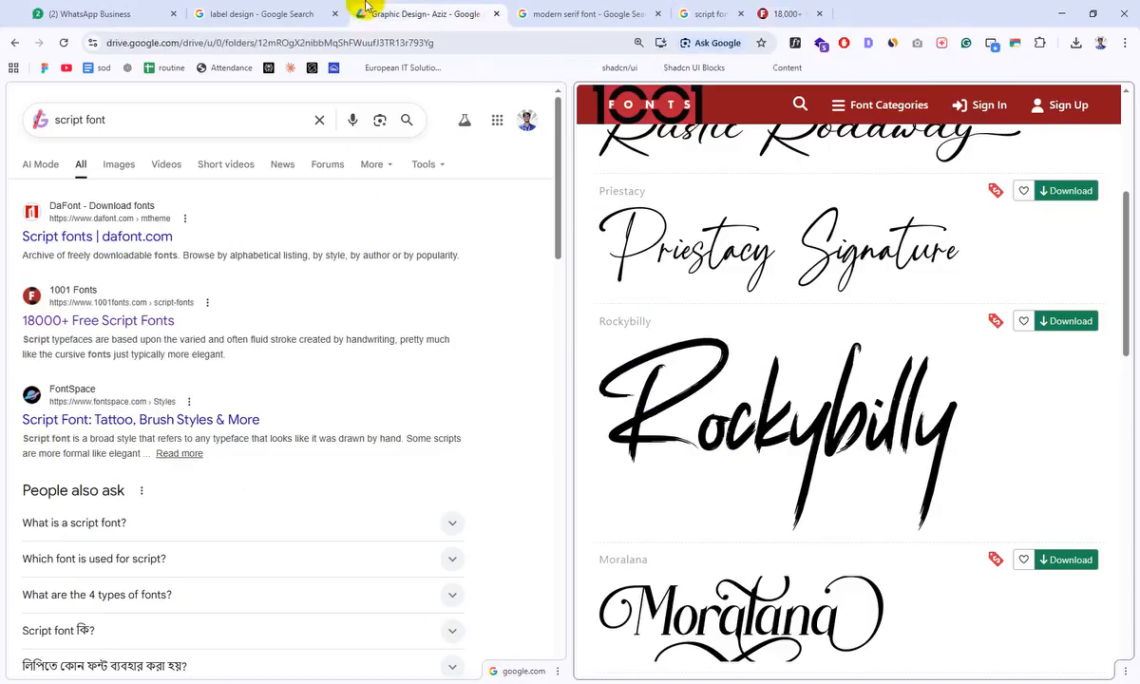
{"action": "left_click_drag", "start_coordinate": [378, 342], "coordinate": [492, 340]}
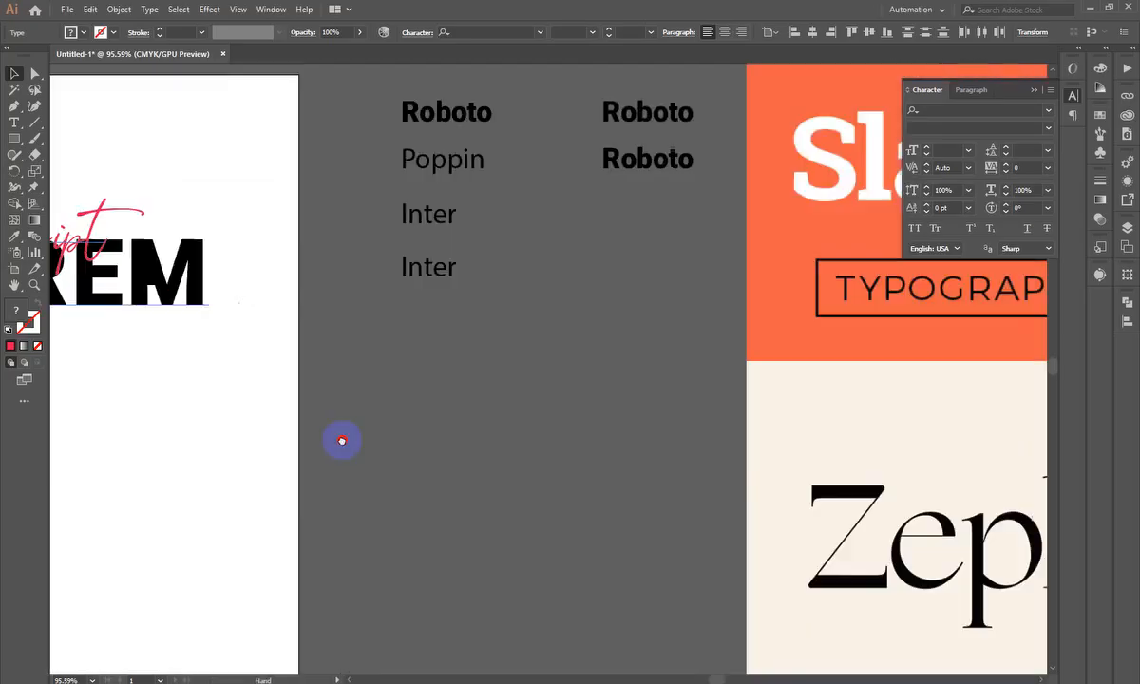
- Examine the letter shapes and stroke weight of the orange Slab Serif sample in Illustrator
{"action": "scroll", "coordinate": [338, 440], "scroll_direction": "down", "scroll_amount": 3}
{"action": "scroll", "coordinate": [496, 205], "scroll_direction": "up", "scroll_amount": 3}
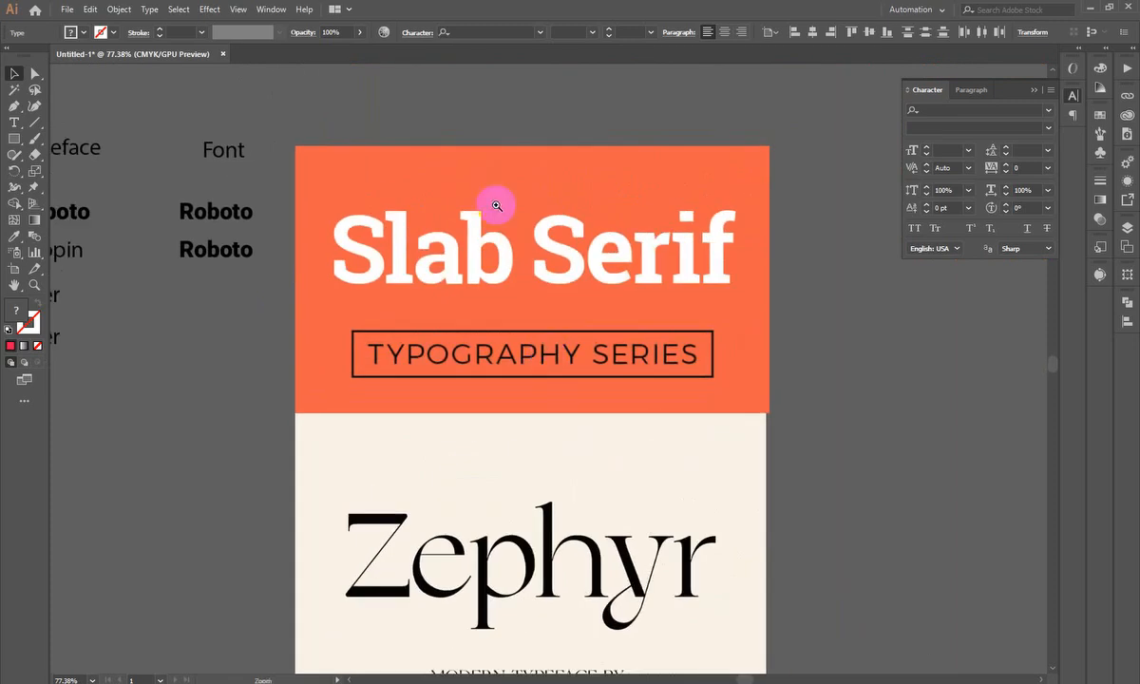
{"action": "left_click_drag", "start_coordinate": [496, 206], "coordinate": [546, 209]}
{"action": "left_click_drag", "start_coordinate": [441, 331], "coordinate": [462, 420]}
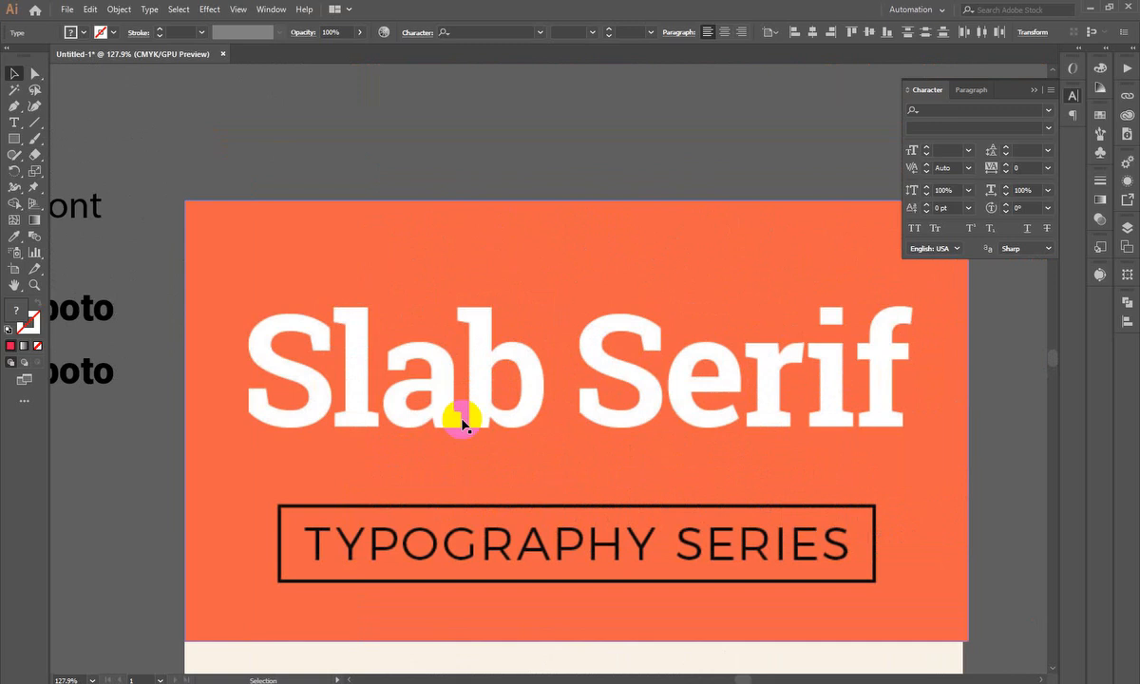
{"action": "scroll", "coordinate": [463, 419], "scroll_direction": "down", "scroll_amount": 2}
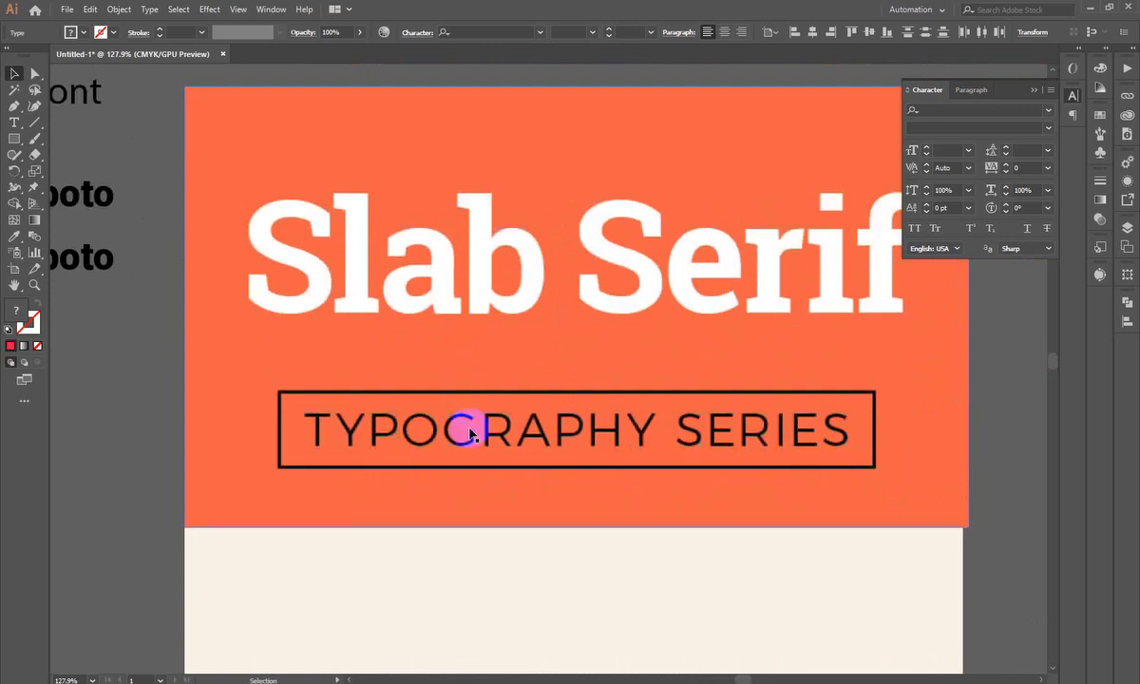
{"action": "scroll", "coordinate": [456, 413], "scroll_direction": "up", "scroll_amount": 1}
{"action": "scroll", "coordinate": [311, 280], "scroll_direction": "up", "scroll_amount": 3}
{"action": "left_click_drag", "start_coordinate": [398, 289], "coordinate": [376, 249]}
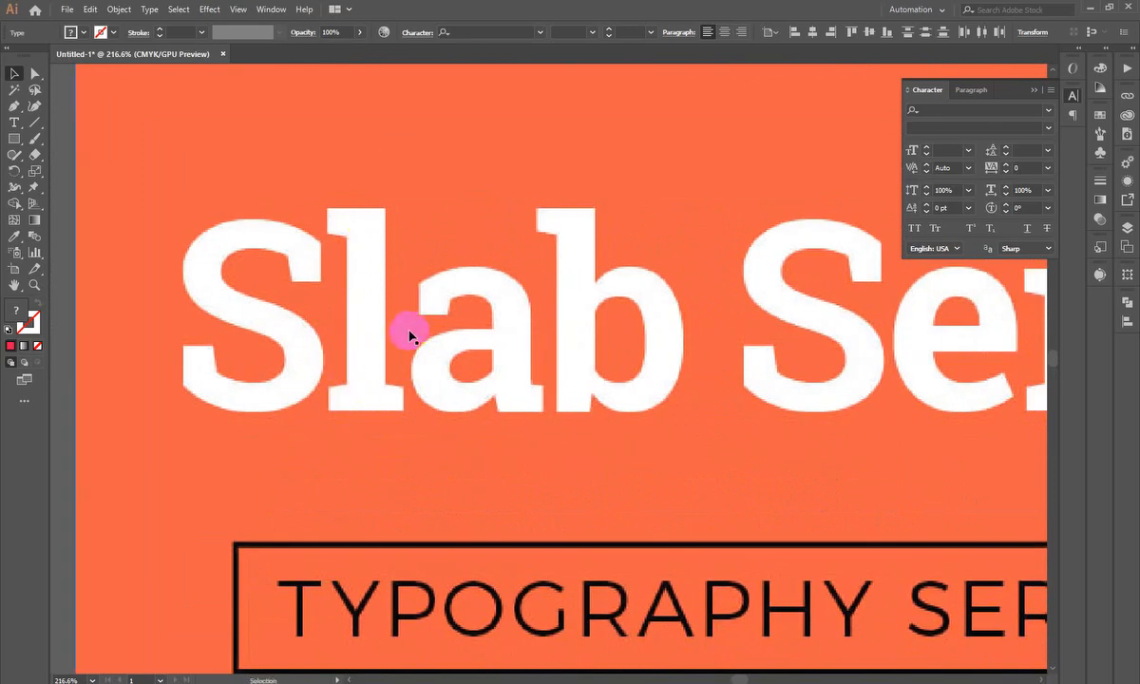
{"action": "scroll", "coordinate": [380, 326], "scroll_direction": "down", "scroll_amount": 2}
- Examine the thick and thin strokes in the letters of the Zephyr serif sample
{"action": "left_click_drag", "start_coordinate": [519, 326], "coordinate": [585, 517]}
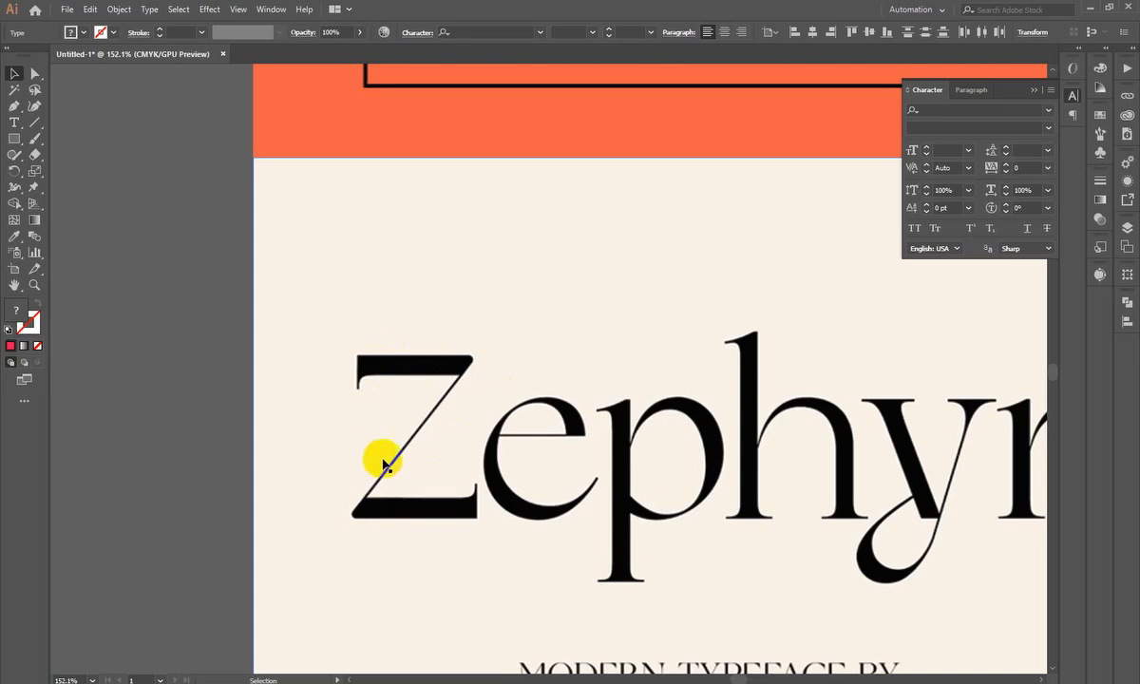
{"action": "left_click_drag", "start_coordinate": [663, 420], "coordinate": [459, 412]}
{"action": "left_click_drag", "start_coordinate": [758, 422], "coordinate": [959, 408]}
{"action": "left_click_drag", "start_coordinate": [812, 447], "coordinate": [720, 450]}
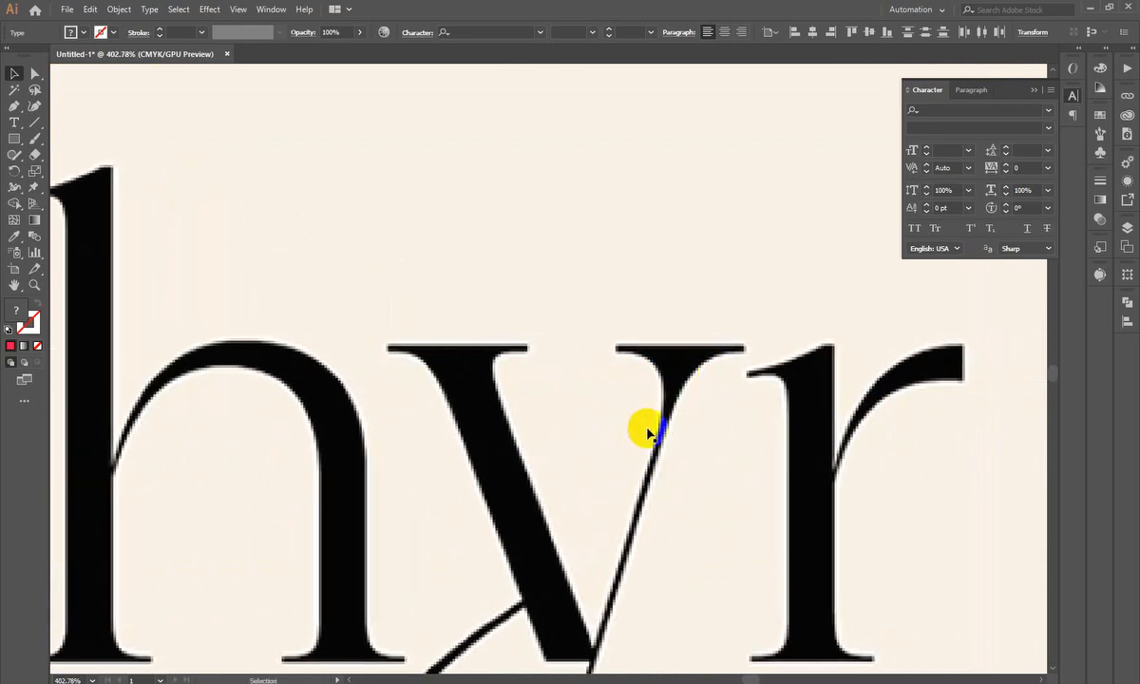
{"action": "scroll", "coordinate": [661, 426], "scroll_direction": "down", "scroll_amount": 2}
{"action": "left_click_drag", "start_coordinate": [605, 469], "coordinate": [361, 557]}
{"action": "left_click_drag", "start_coordinate": [465, 541], "coordinate": [585, 451]}
{"action": "mouse_move", "coordinate": [524, 617]}
{"action": "left_click_drag", "start_coordinate": [316, 228], "coordinate": [401, 325]}
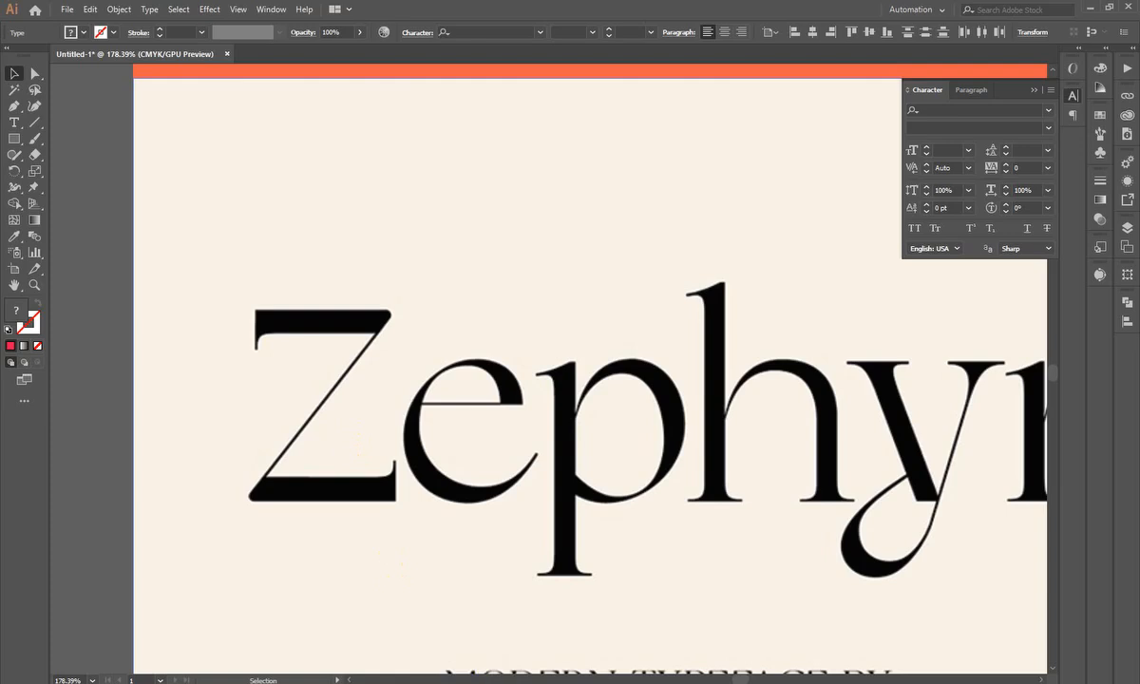
- Switch to the lecture sheet in the browser and read the "Matching Mood and Purpose" tip, highlighting its text
{"action": "left_click", "coordinate": [520, 682]}
{"action": "left_click", "coordinate": [388, 363]}
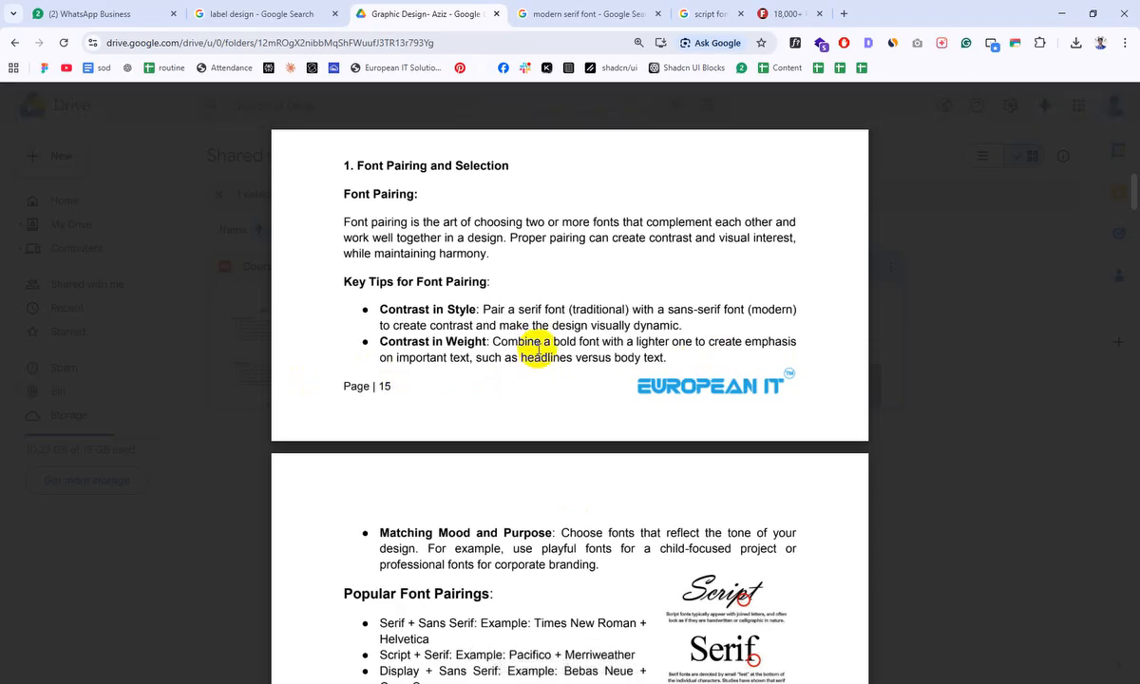
{"action": "scroll", "coordinate": [487, 323], "scroll_direction": "down", "scroll_amount": 4}
{"action": "double_click", "coordinate": [392, 190]}
{"action": "mouse_move", "coordinate": [394, 193]}
{"action": "left_mouse_down"}
{"action": "mouse_move", "coordinate": [649, 206]}
{"action": "mouse_move", "coordinate": [396, 199]}
{"action": "left_mouse_up"}
{"action": "left_click", "coordinate": [588, 241]}
{"action": "left_click", "coordinate": [517, 210]}
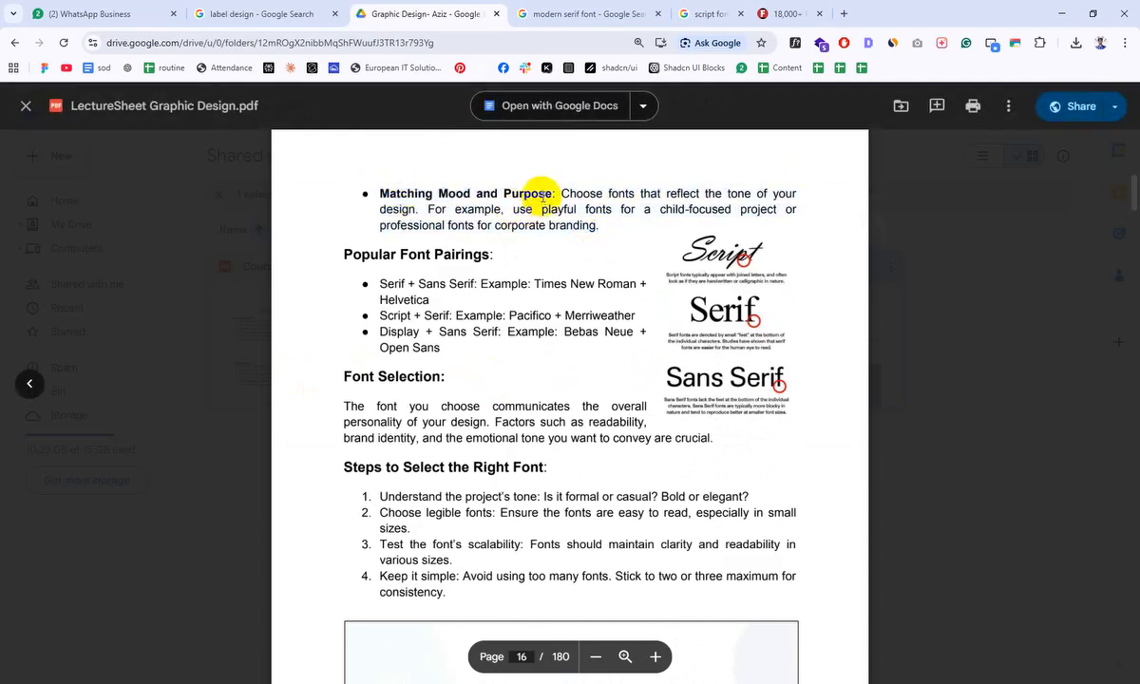
{"action": "mouse_move", "coordinate": [559, 198]}
{"action": "left_mouse_down"}
{"action": "mouse_move", "coordinate": [429, 180]}
{"action": "mouse_move", "coordinate": [364, 191]}
{"action": "mouse_move", "coordinate": [548, 194]}
{"action": "left_mouse_up"}
{"action": "left_click", "coordinate": [333, 224]}
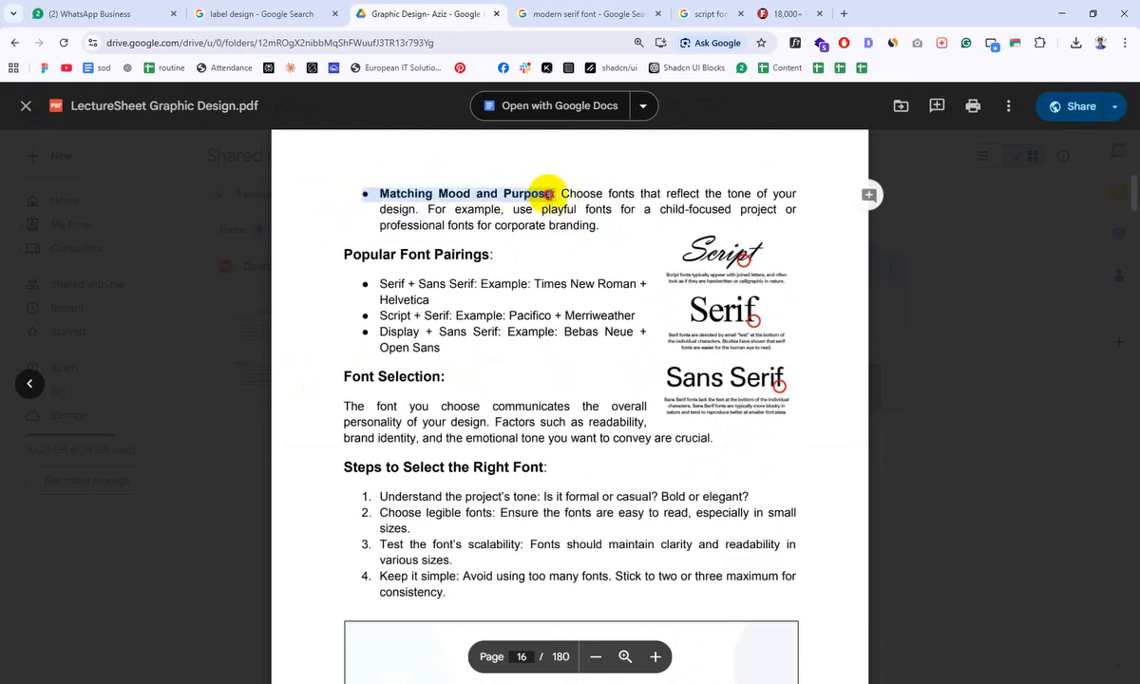
{"action": "left_click", "coordinate": [550, 192]}
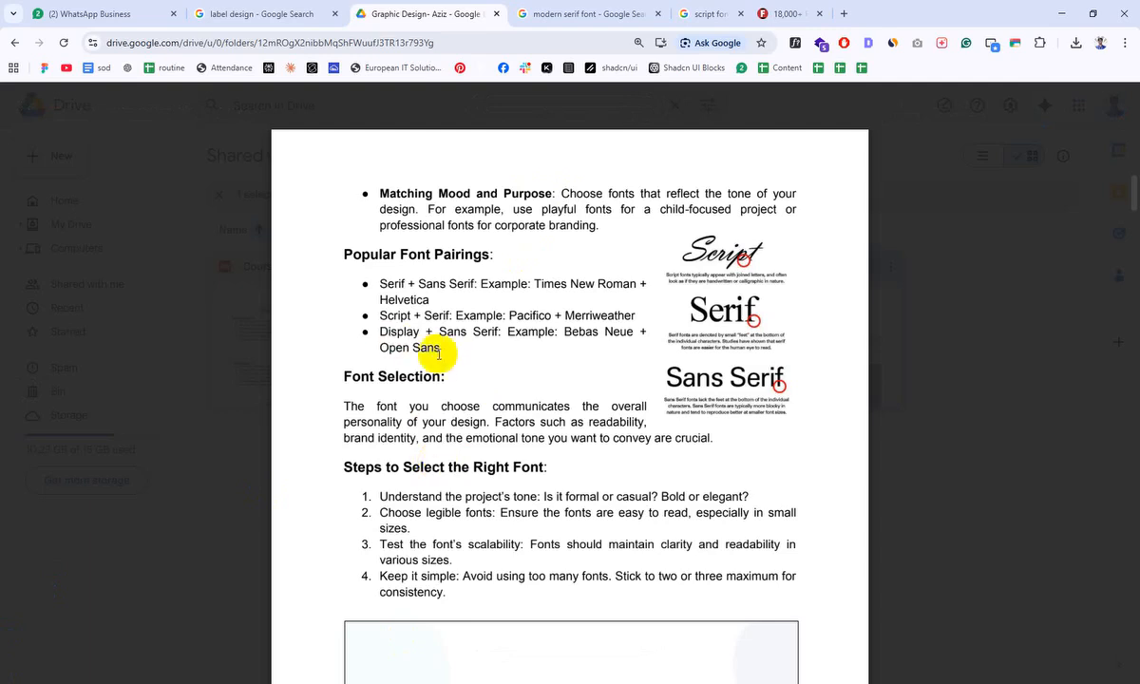
{"action": "left_click_drag", "start_coordinate": [601, 229], "coordinate": [298, 201]}
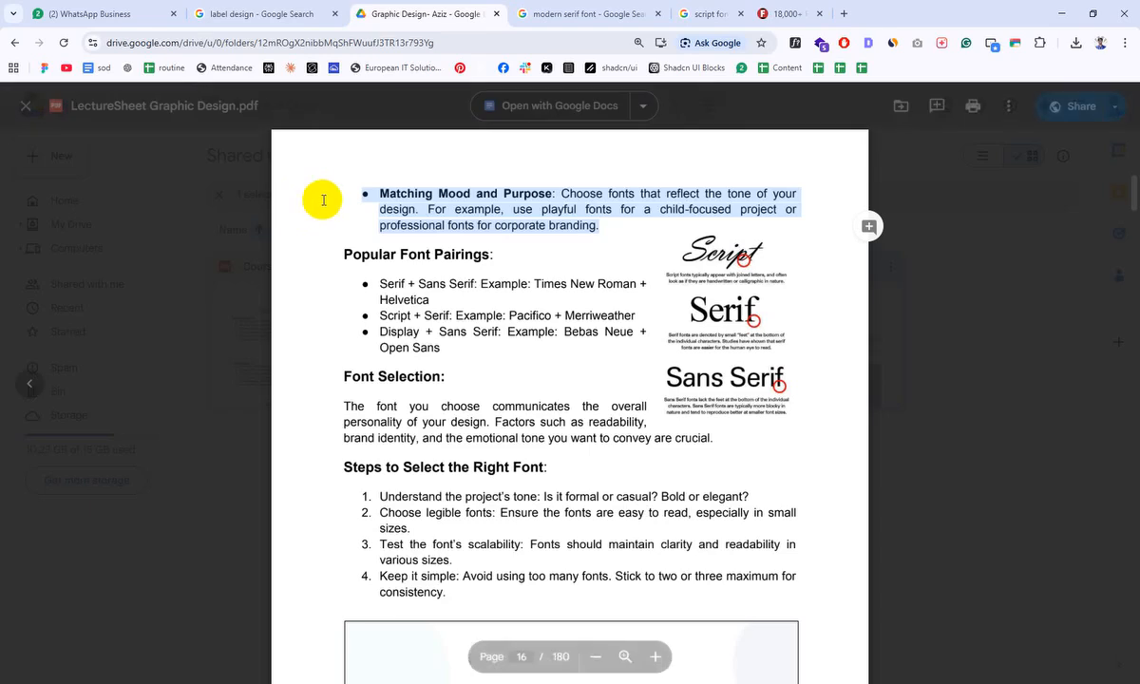
{"action": "left_click", "coordinate": [487, 258]}
- Read the Popular Font Pairings list in the lecture sheet, highlighting the Serif + Sans Serif, Script + Serif and Display + Sans Serif entries
{"action": "scroll", "coordinate": [487, 257], "scroll_direction": "down", "scroll_amount": 1}
{"action": "left_click_drag", "start_coordinate": [332, 186], "coordinate": [492, 187]}
{"action": "double_click", "coordinate": [532, 263]}
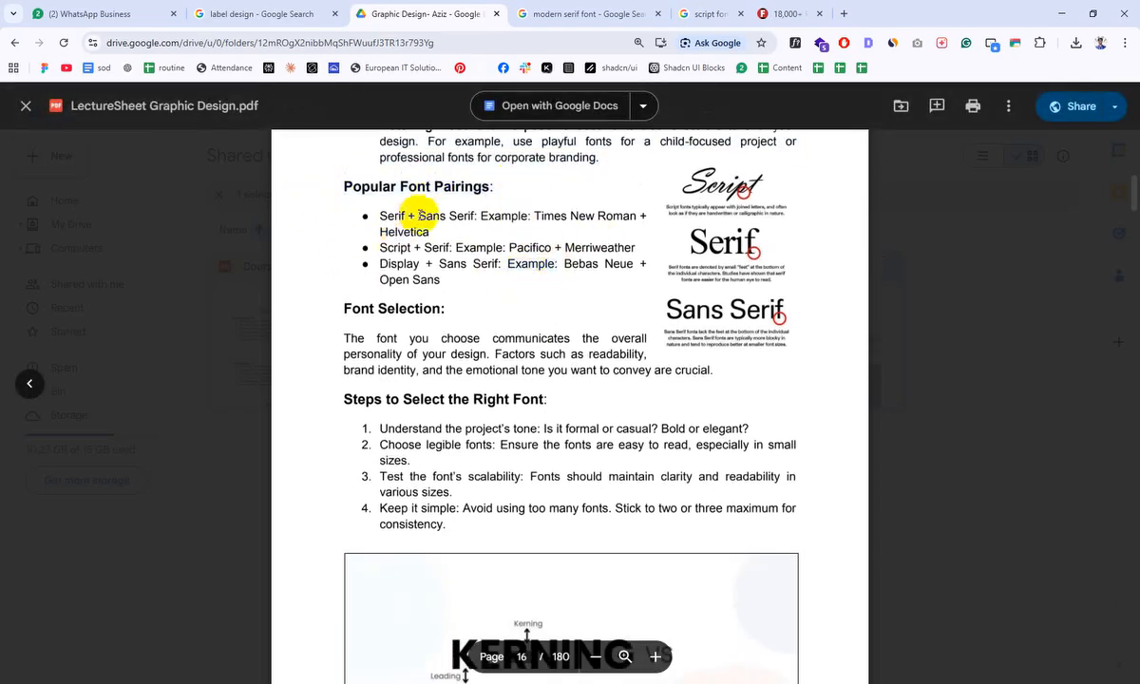
{"action": "left_click_drag", "start_coordinate": [372, 217], "coordinate": [531, 218]}
{"action": "left_click", "coordinate": [472, 254]}
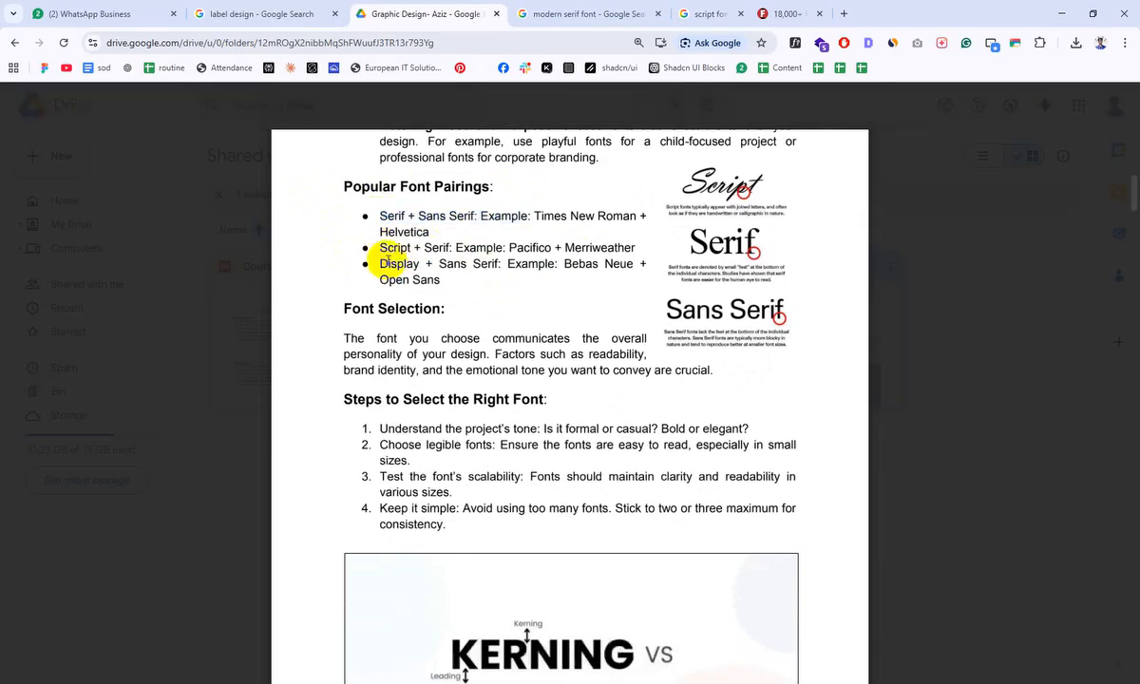
{"action": "left_click_drag", "start_coordinate": [407, 261], "coordinate": [461, 250]}
{"action": "left_click", "coordinate": [456, 297]}
{"action": "triple_click", "coordinate": [387, 276]}
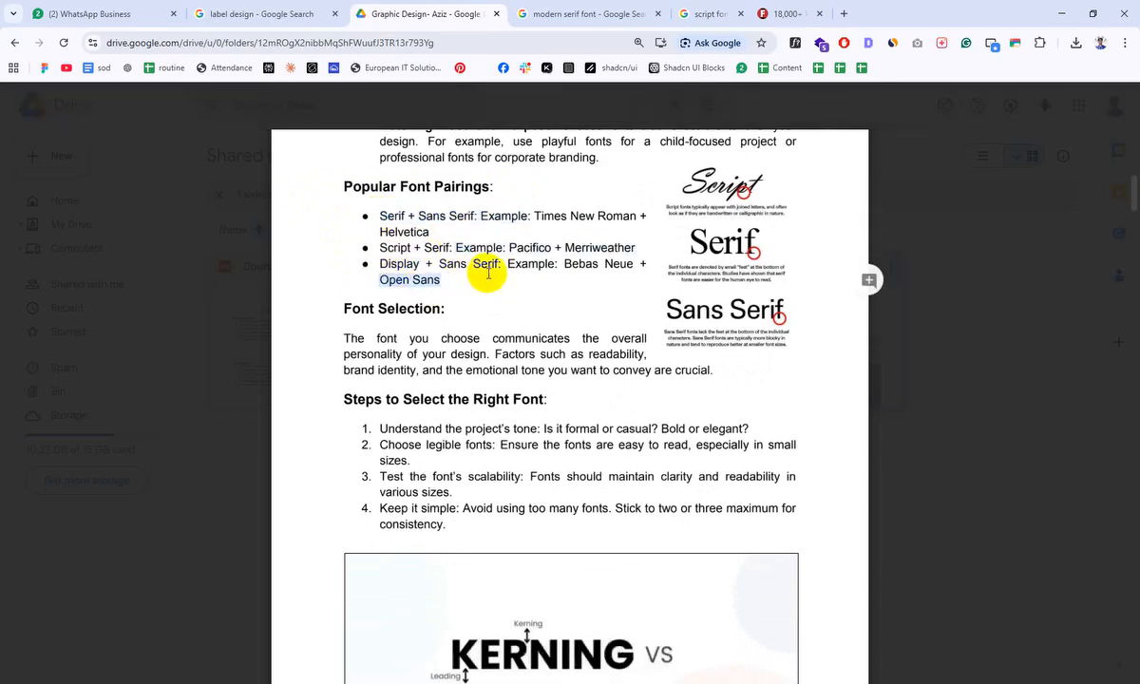
- Examine the Kerning vs Leading vs Tracking illustration at the end of page 16
{"action": "scroll", "coordinate": [691, 359], "scroll_direction": "down", "scroll_amount": 3}
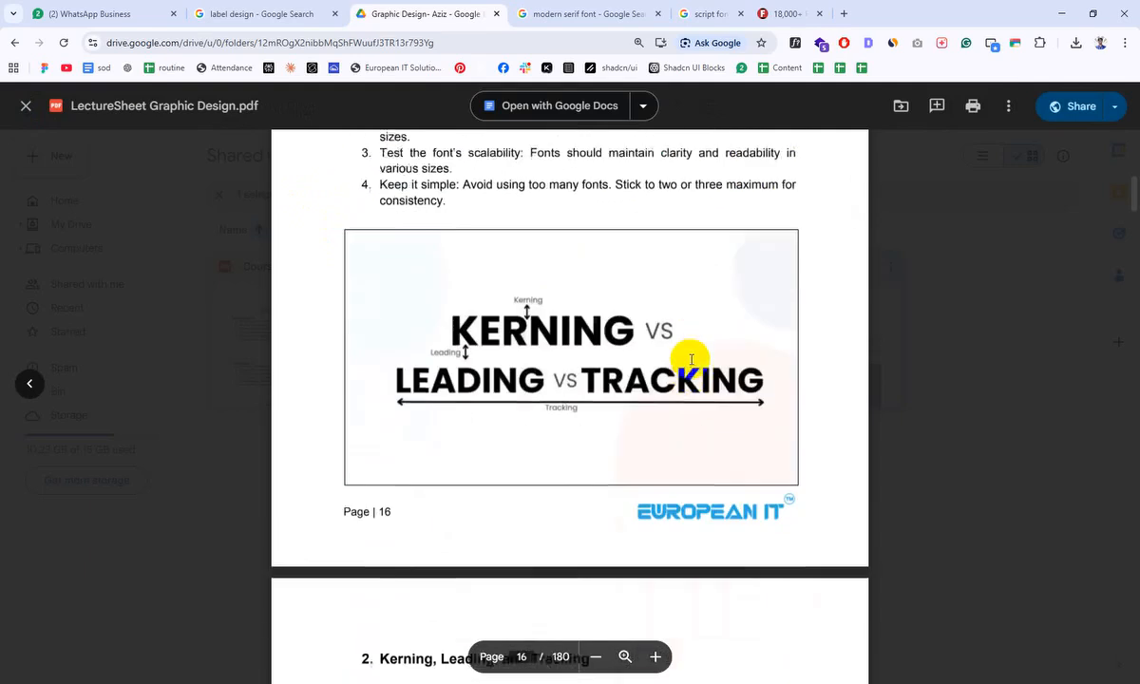
{"action": "scroll", "coordinate": [691, 359], "scroll_direction": "up", "scroll_amount": 1}
{"action": "scroll", "coordinate": [691, 360], "scroll_direction": "down", "scroll_amount": 1}
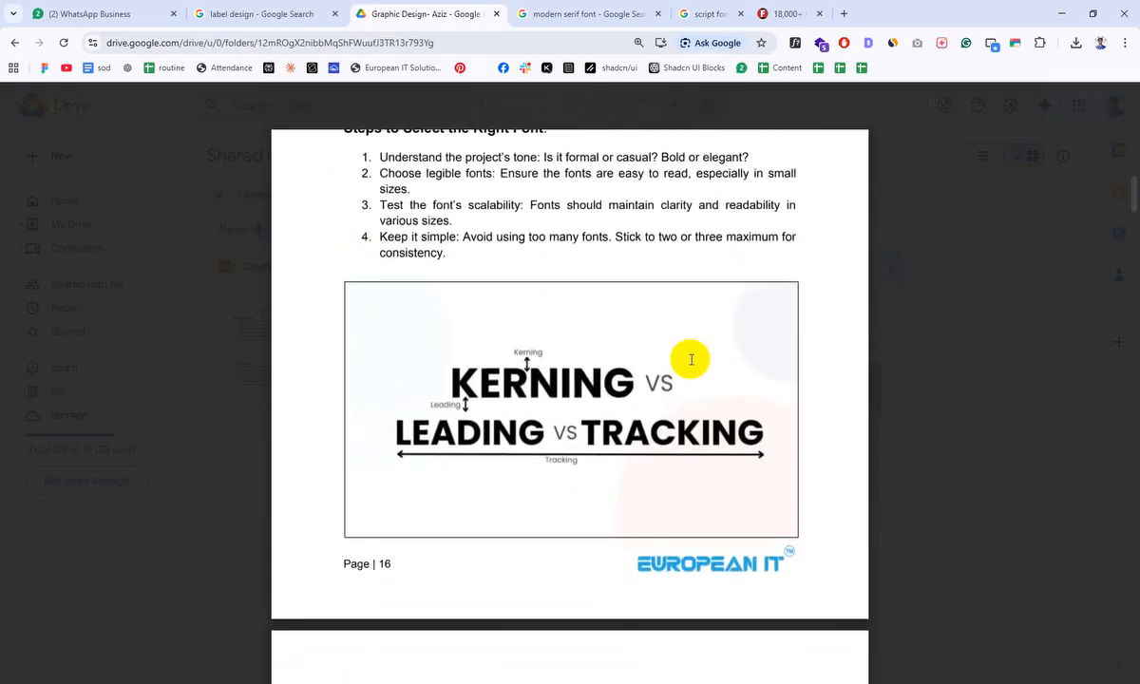
{"action": "scroll", "coordinate": [688, 360], "scroll_direction": "up", "scroll_amount": 1}
{"action": "scroll", "coordinate": [687, 359], "scroll_direction": "down", "scroll_amount": 2}
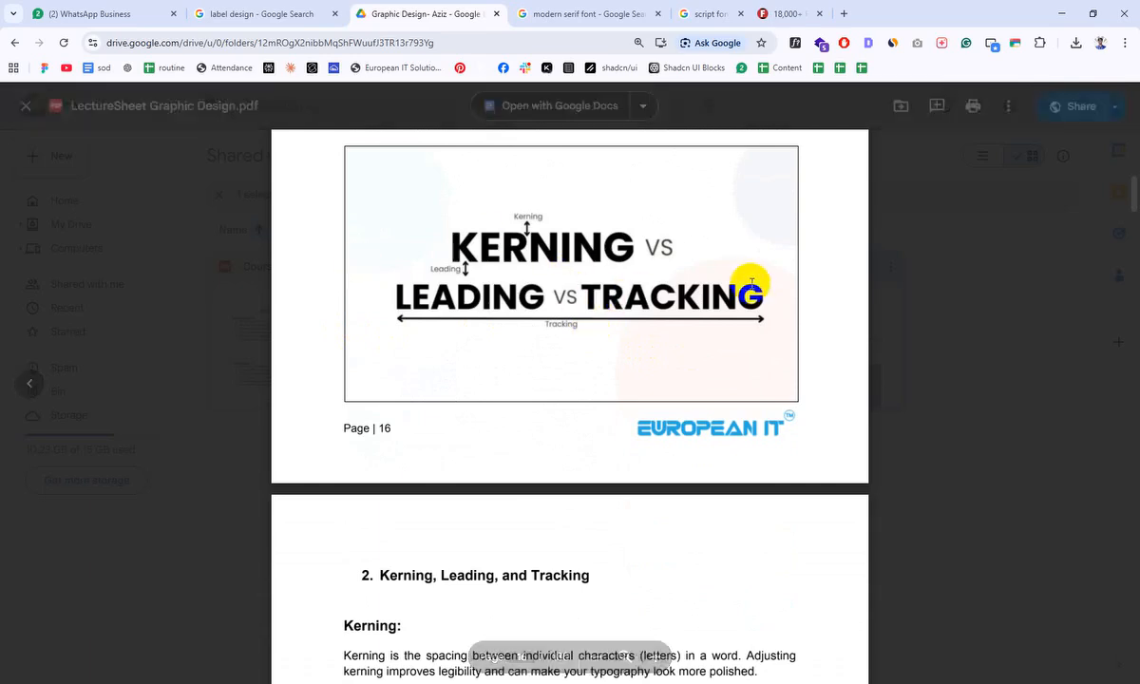
{"action": "scroll", "coordinate": [752, 282], "scroll_direction": "up", "scroll_amount": 2}
{"action": "scroll", "coordinate": [752, 283], "scroll_direction": "up", "scroll_amount": 1}
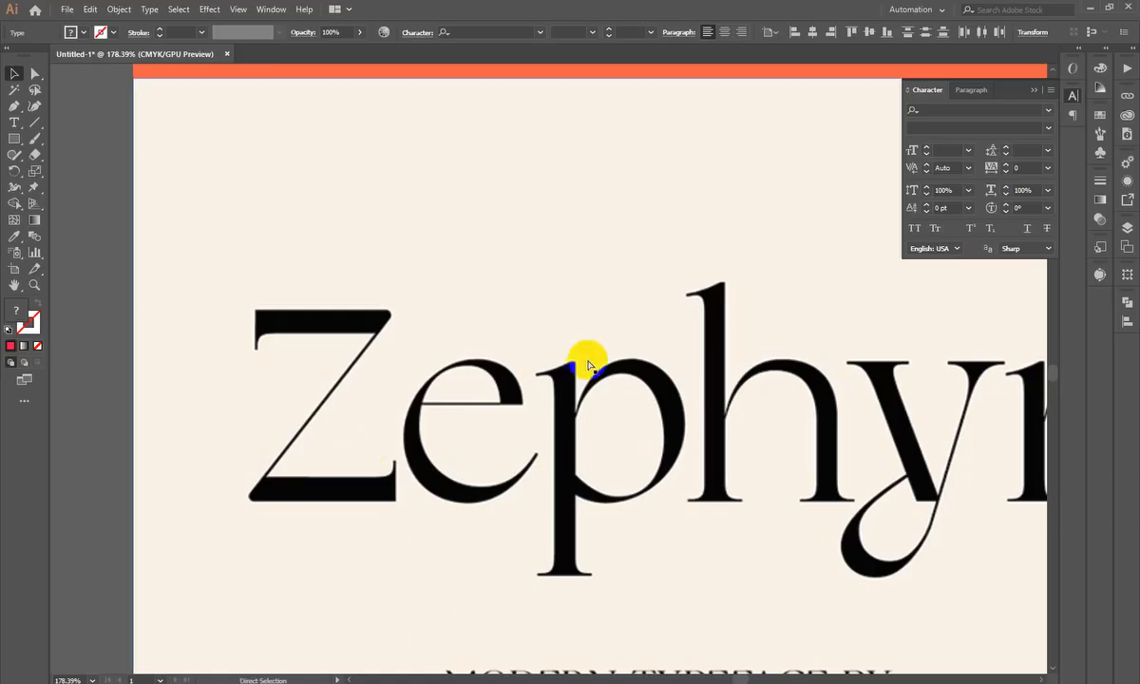
- Switch to Illustrator and hide the Character and Align options so the large Kerning word is unobstructed
{"action": "left_click_drag", "start_coordinate": [580, 375], "coordinate": [485, 456]}
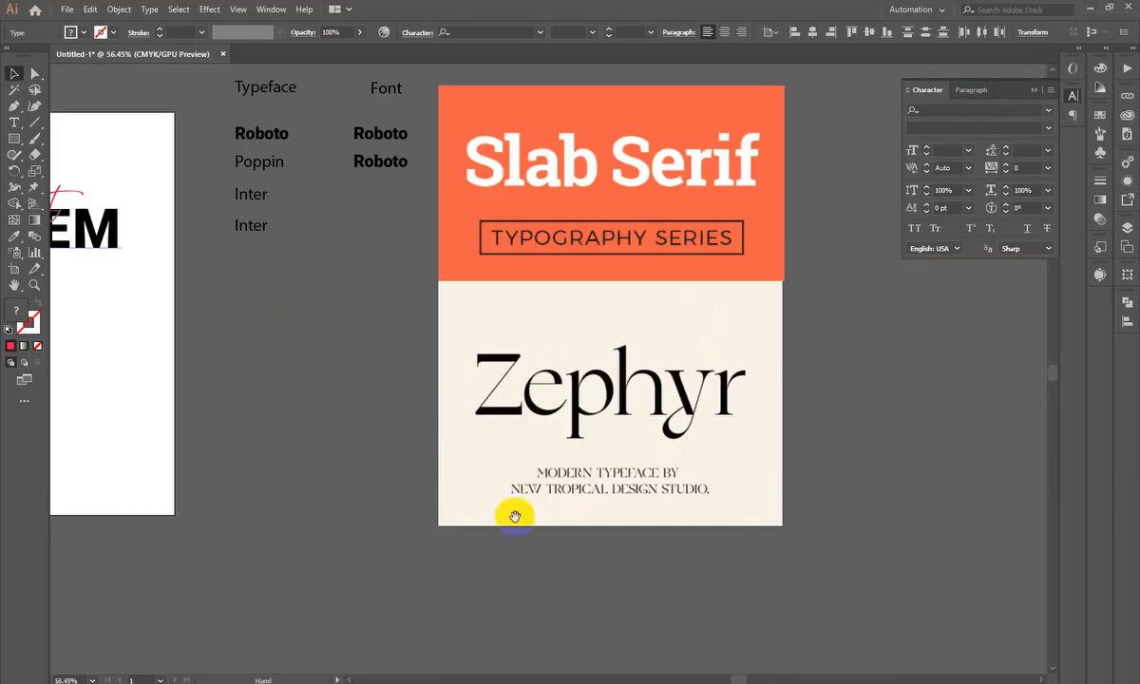
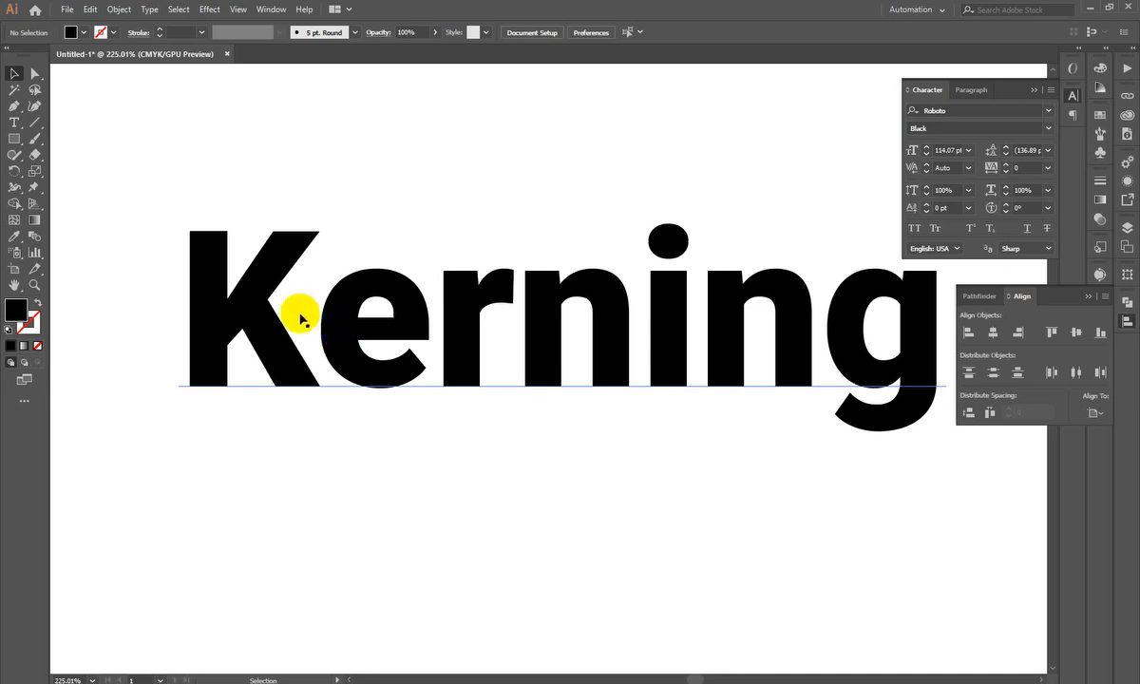
{"action": "scroll", "coordinate": [442, 330], "scroll_direction": "down", "scroll_amount": 3}
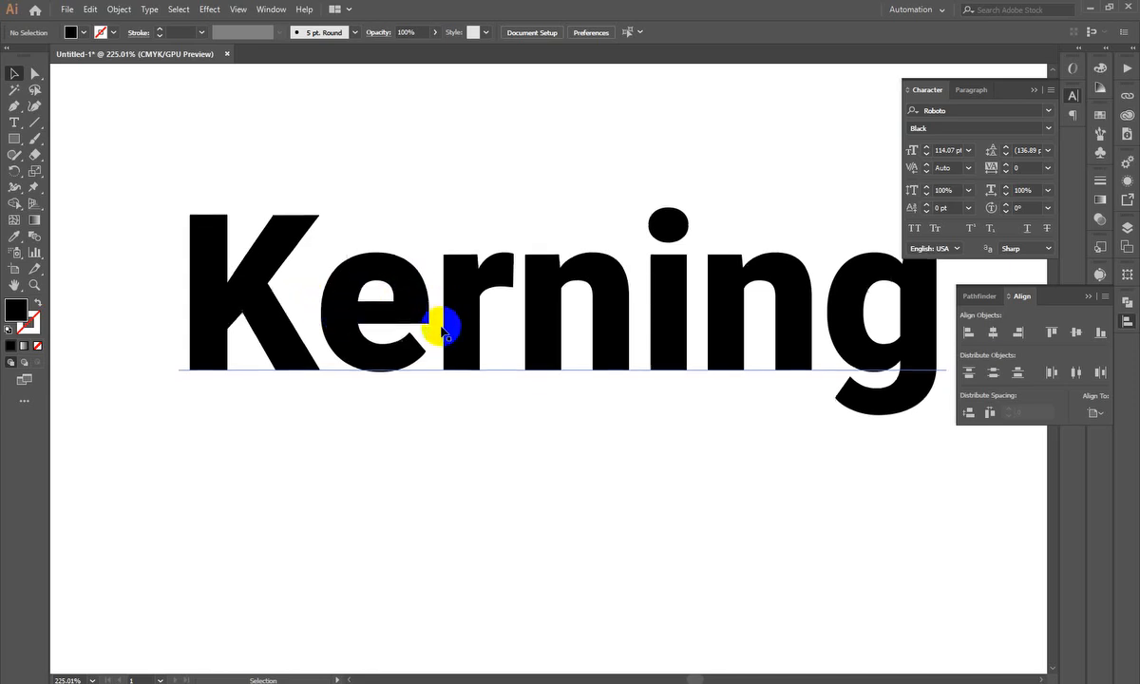
{"action": "left_click_drag", "start_coordinate": [631, 328], "coordinate": [594, 418]}
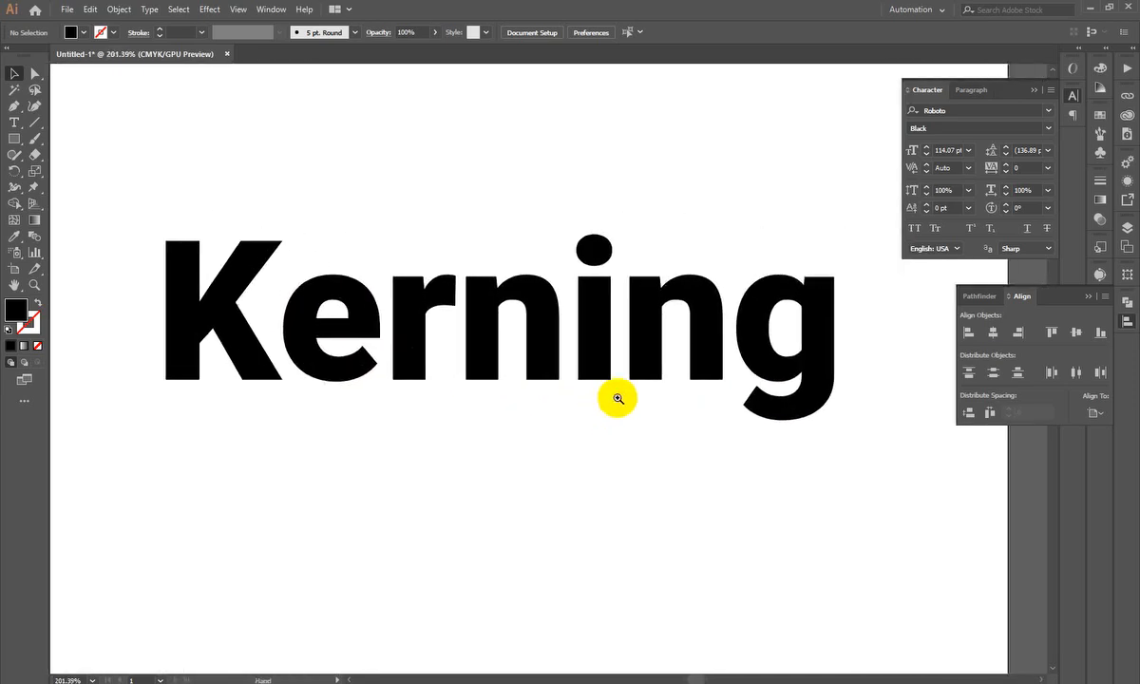
{"action": "left_click", "coordinate": [1069, 97]}
{"action": "left_click_drag", "start_coordinate": [327, 281], "coordinate": [361, 312]}
{"action": "left_click_drag", "start_coordinate": [320, 368], "coordinate": [350, 379]}
{"action": "left_click", "coordinate": [1127, 324]}
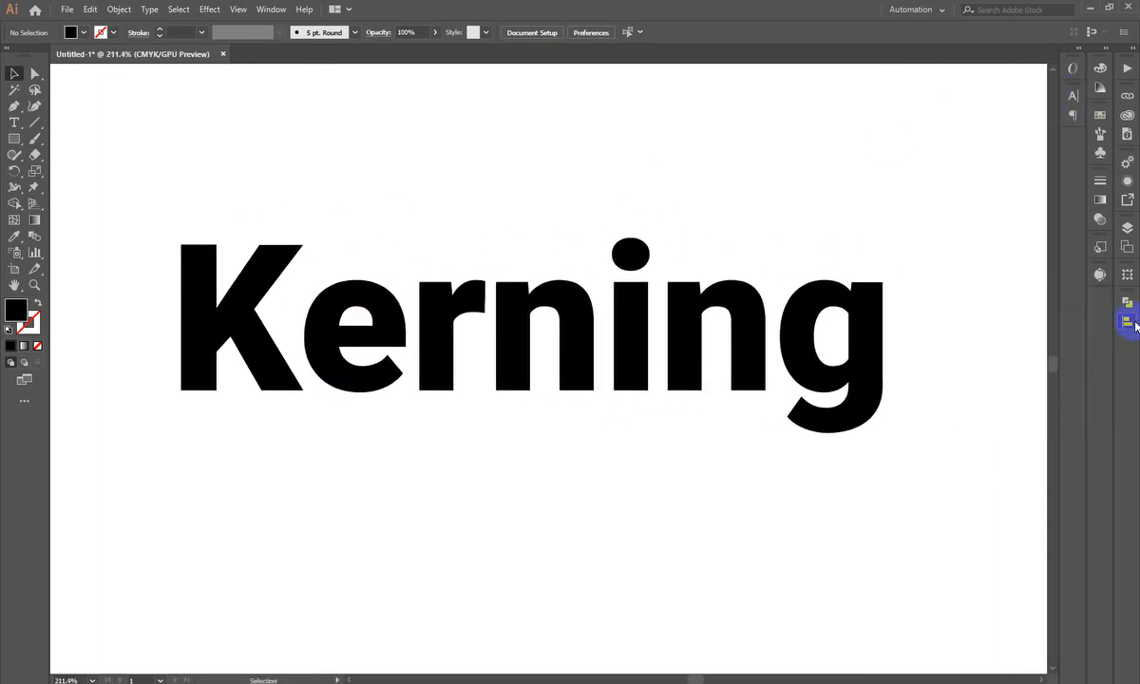
{"action": "scroll", "coordinate": [885, 207], "scroll_direction": "down", "scroll_amount": 2}
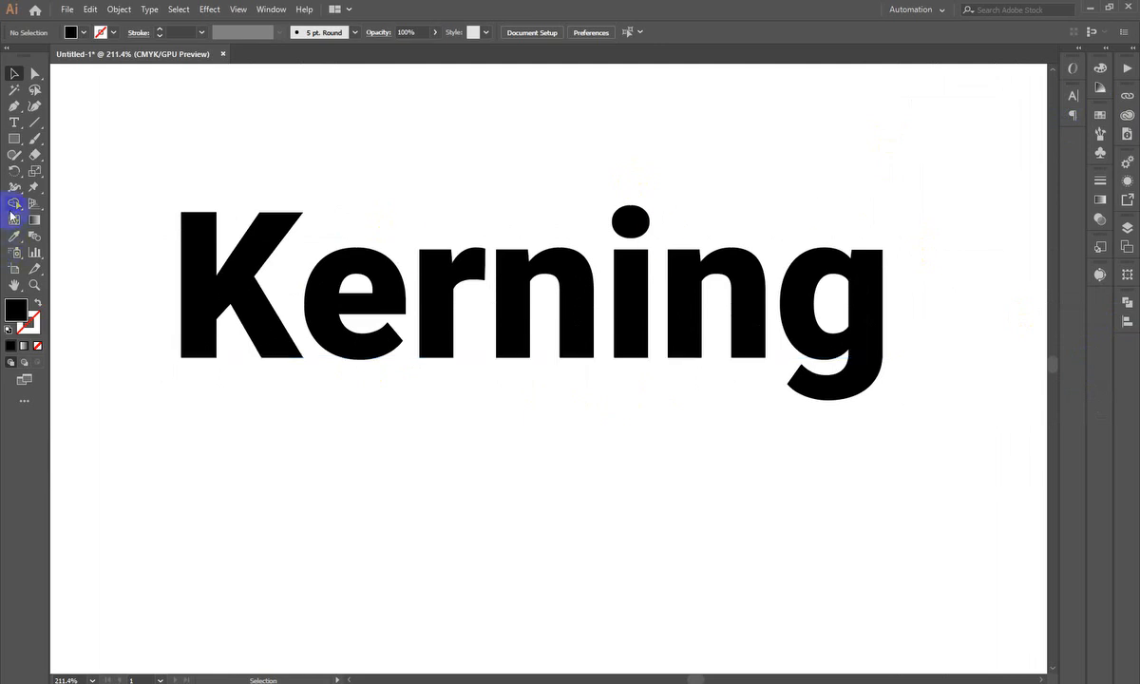
- Draw a tall, narrow rectangle about 4 mm wide and 34 mm high over the gap between the letters e and r
{"action": "left_click", "coordinate": [14, 138]}
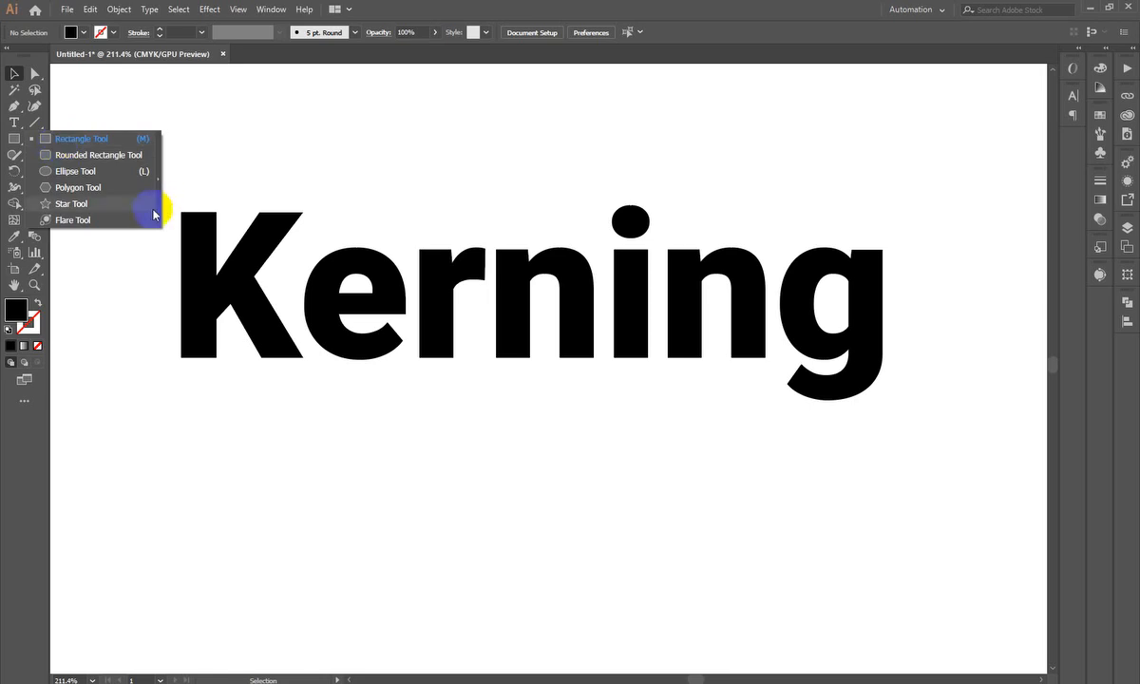
{"action": "left_click", "coordinate": [76, 140]}
{"action": "scroll", "coordinate": [533, 370], "scroll_direction": "up", "scroll_amount": 3}
{"action": "left_click_drag", "start_coordinate": [354, 197], "coordinate": [388, 452]}
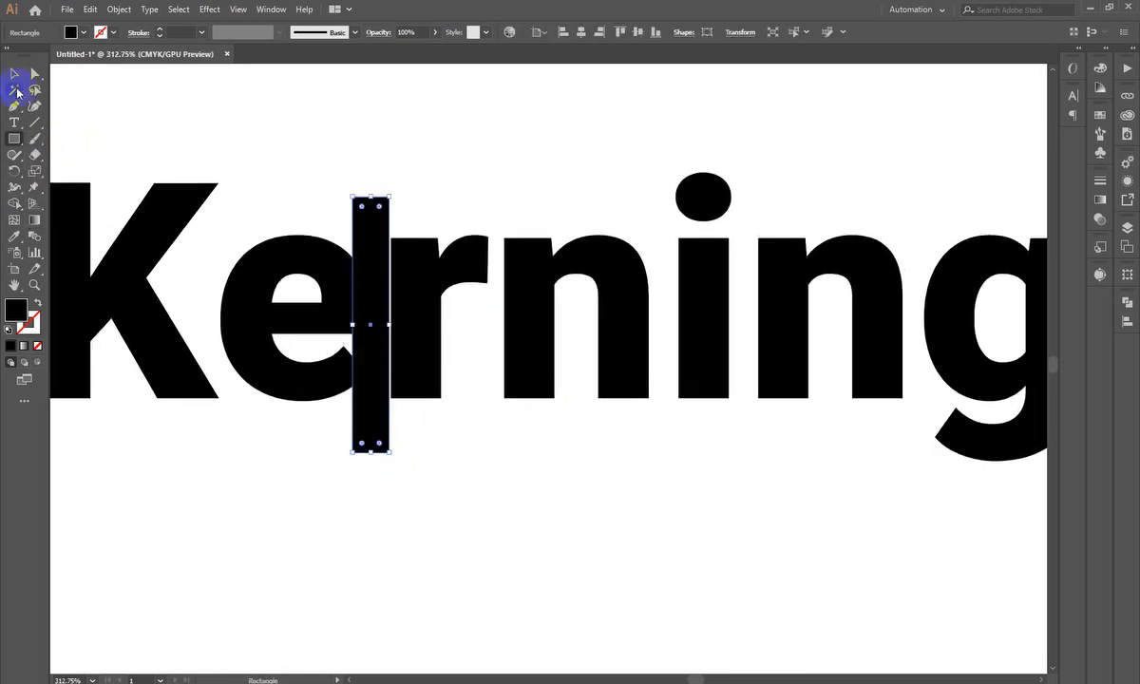
{"action": "left_click", "coordinate": [14, 73]}
{"action": "left_click", "coordinate": [360, 325]}
{"action": "left_click_drag", "start_coordinate": [353, 325], "coordinate": [358, 325]}
- Fill the narrow rectangle with a bright red colour
{"action": "double_click", "coordinate": [17, 310]}
{"action": "left_click", "coordinate": [828, 123]}
{"action": "left_click", "coordinate": [951, 130]}
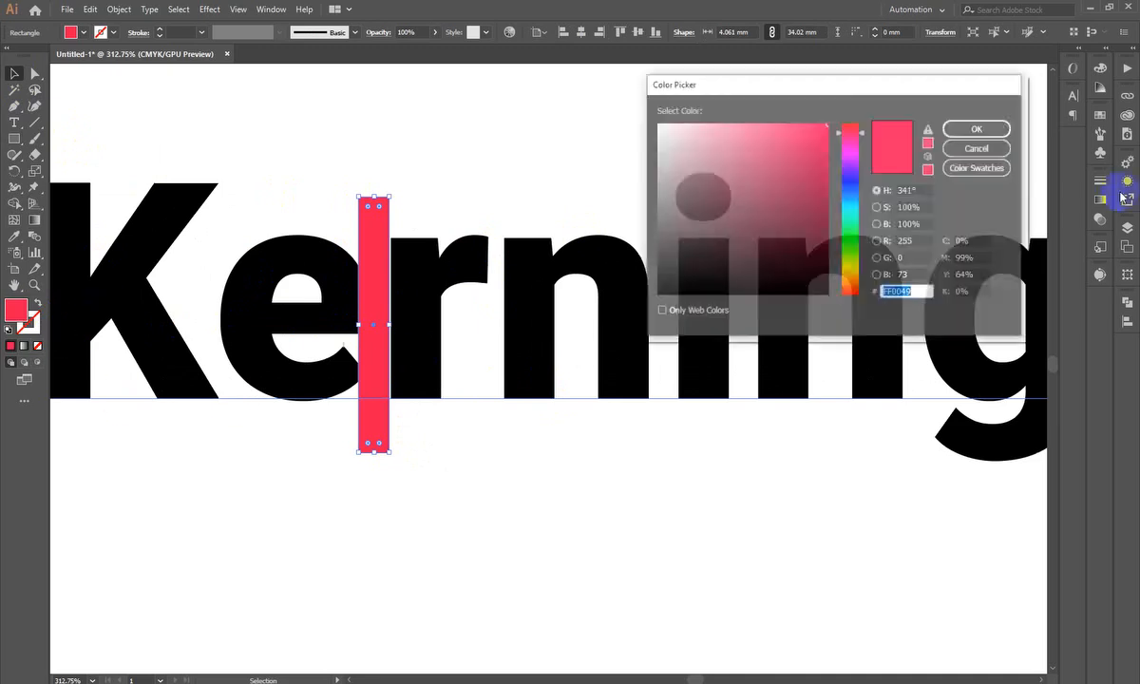
{"action": "left_click_drag", "start_coordinate": [853, 137], "coordinate": [850, 123]}
{"action": "left_click", "coordinate": [968, 130]}
{"action": "left_click", "coordinate": [608, 150]}
{"action": "key", "text": "ctrl+space"}
{"action": "left_click", "coordinate": [465, 205]}
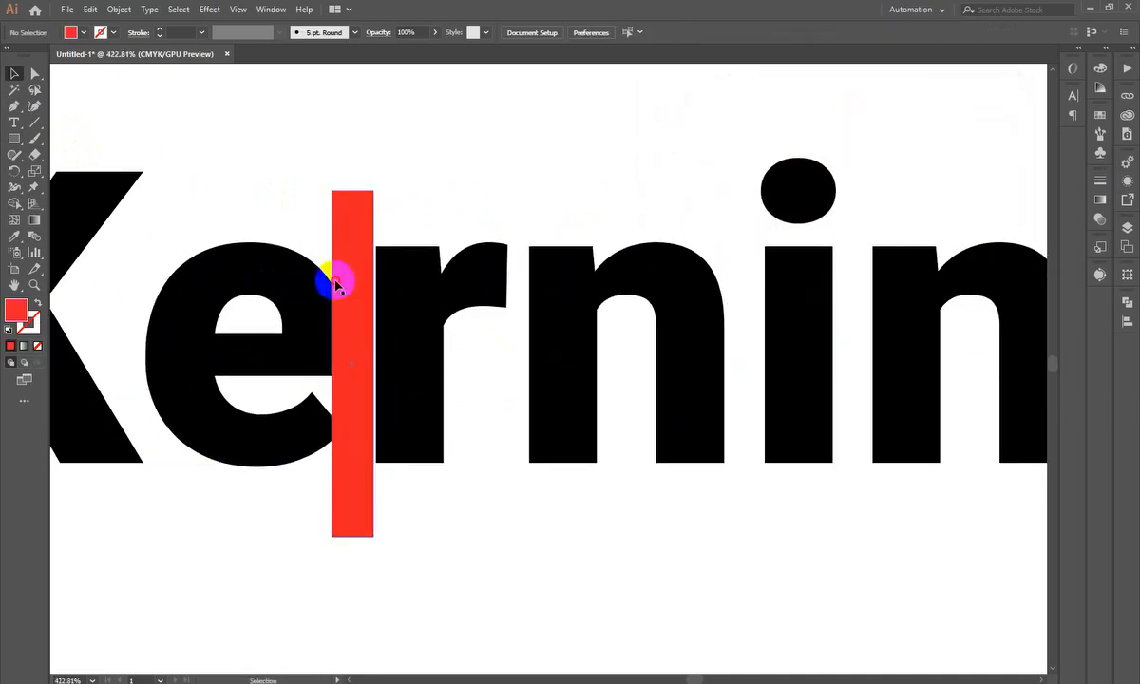
- Send the red bar behind the text and narrow it to about 2.8 mm to fit the gap between e and r
{"action": "left_click", "coordinate": [339, 282]}
{"action": "key", "text": "ctrl+shift+["}
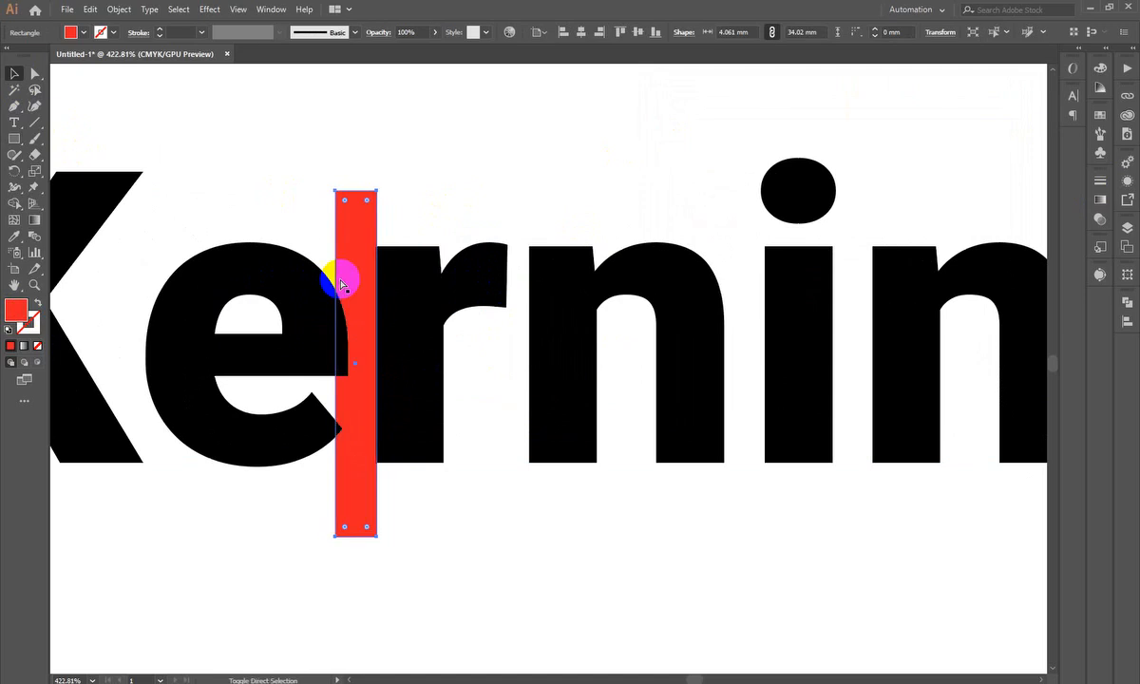
{"action": "key", "text": "ctrl+space"}
{"action": "left_click_drag", "start_coordinate": [356, 302], "coordinate": [449, 404]}
{"action": "left_click_drag", "start_coordinate": [320, 411], "coordinate": [355, 413]}
{"action": "key", "text": "ctrl+space"}
{"action": "left_click_drag", "start_coordinate": [520, 312], "coordinate": [433, 536]}
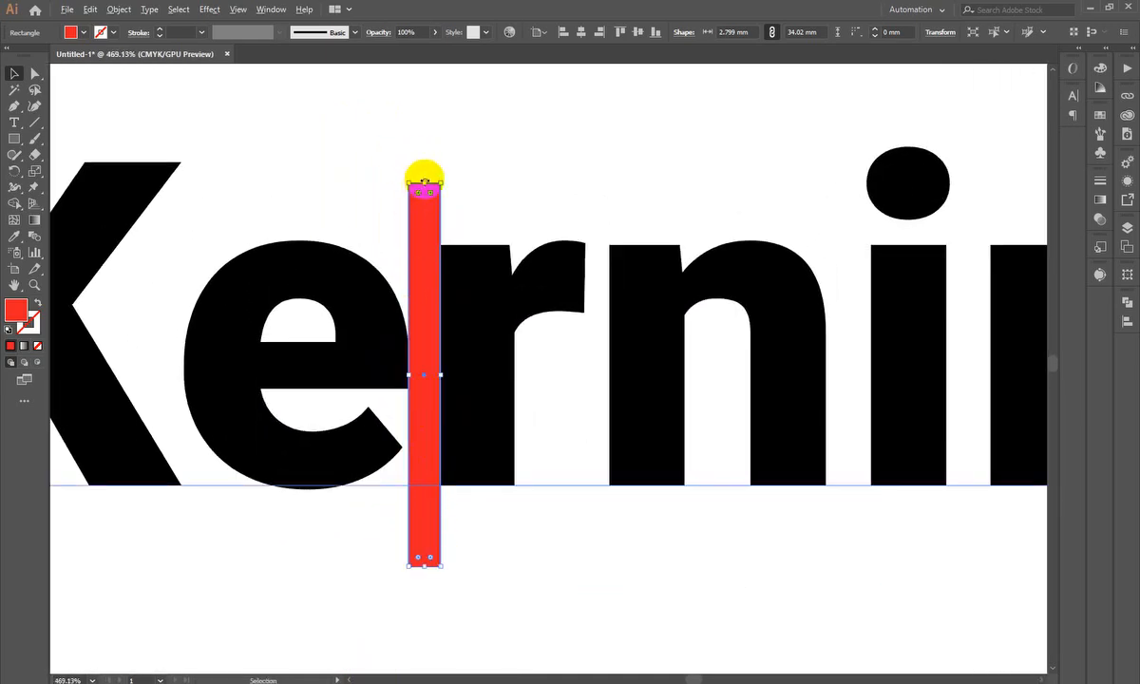
- Stretch the red bar to about 49 mm high so it extends well above and below the word
{"action": "left_click_drag", "start_coordinate": [426, 182], "coordinate": [428, 96]}
{"action": "key", "text": "ctrl+space"}
{"action": "mouse_move", "coordinate": [479, 194]}
{"action": "left_mouse_down"}
{"action": "mouse_move", "coordinate": [428, 225]}
{"action": "mouse_move", "coordinate": [415, 190]}
{"action": "mouse_move", "coordinate": [495, 177]}
{"action": "left_mouse_up"}
{"action": "key", "text": "ctrl+z"}
{"action": "left_click", "coordinate": [473, 108]}
{"action": "left_click", "coordinate": [443, 137]}
- Copy the red bar into the gap between r and n and narrow it to about 2.3 mm
{"action": "left_click_drag", "start_coordinate": [443, 501], "coordinate": [559, 488]}
{"action": "left_click_drag", "start_coordinate": [569, 317], "coordinate": [569, 323]}
{"action": "scroll", "coordinate": [638, 520], "scroll_direction": "down", "scroll_amount": 1}
{"action": "left_click_drag", "start_coordinate": [649, 494], "coordinate": [567, 509]}
{"action": "left_click_drag", "start_coordinate": [485, 521], "coordinate": [588, 517]}
{"action": "key", "text": "ctrl+z"}
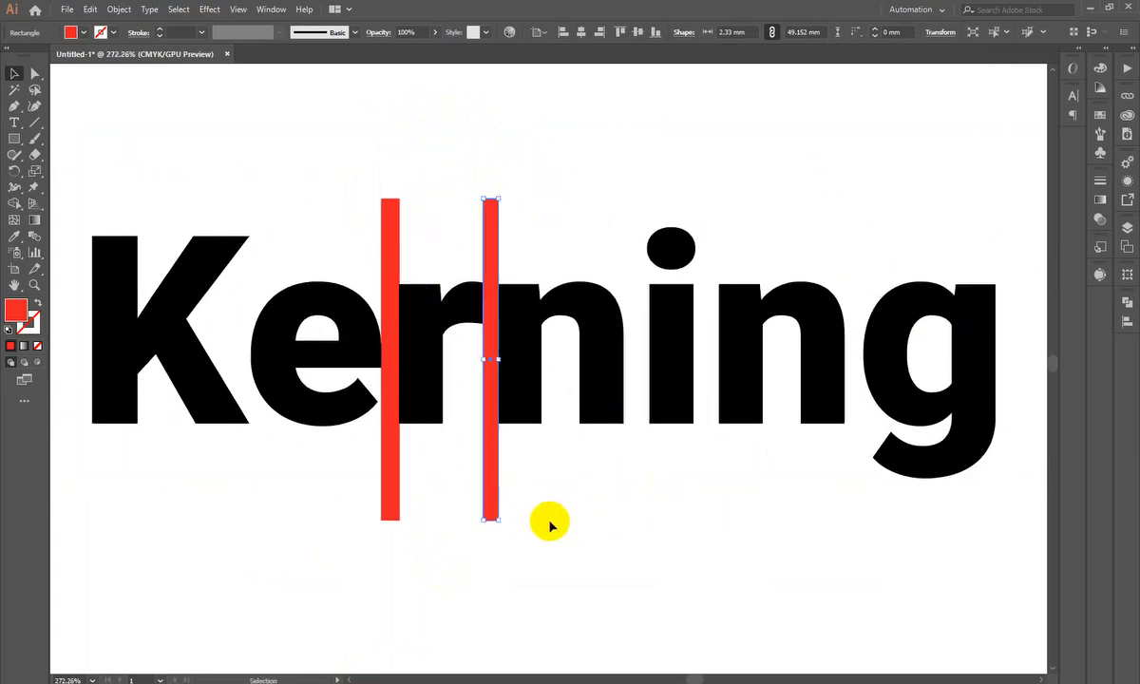
- Copy red bars into the n–i, i–n and n–g gaps, fitting them about 4 mm wide, with the last about 2.9 mm
{"action": "left_click_drag", "start_coordinate": [494, 510], "coordinate": [634, 496]}
{"action": "left_click_drag", "start_coordinate": [640, 360], "coordinate": [650, 359]}
{"action": "left_click_drag", "start_coordinate": [766, 515], "coordinate": [599, 526]}
{"action": "left_click_drag", "start_coordinate": [467, 521], "coordinate": [690, 521]}
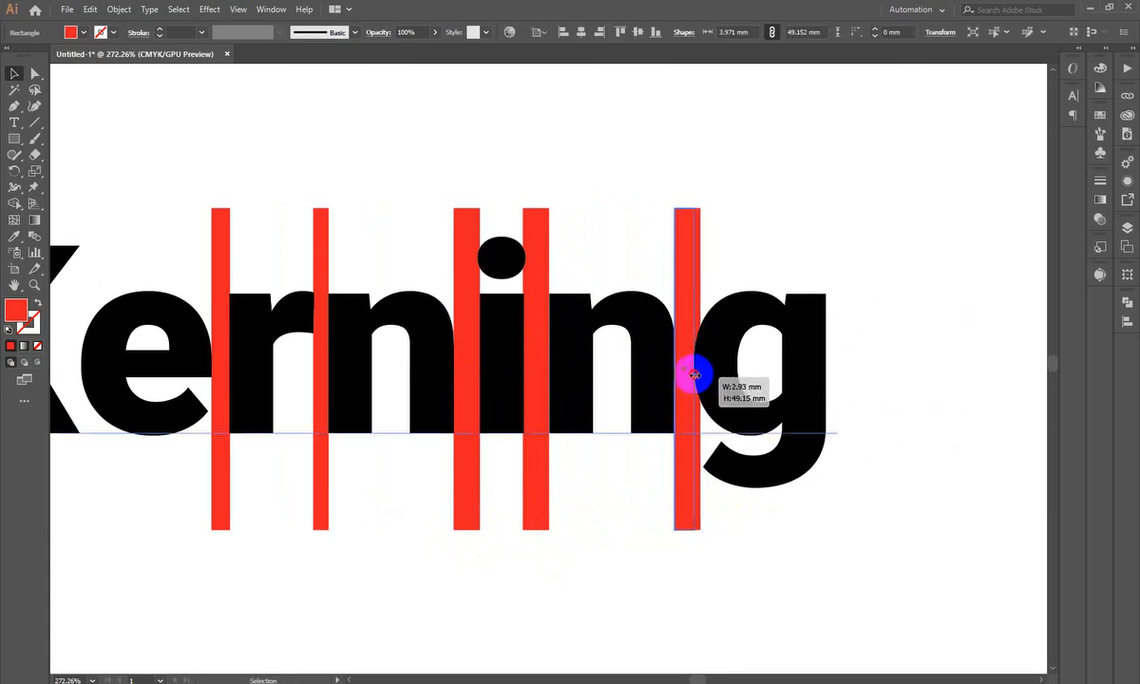
{"action": "left_click", "coordinate": [545, 542]}
- Copy the last red bar into the gap between K and e and narrow it to a thin sliver
{"action": "key", "text": "ctrl+0"}
{"action": "left_click_drag", "start_coordinate": [354, 538], "coordinate": [394, 538]}
{"action": "left_click_drag", "start_coordinate": [489, 577], "coordinate": [532, 397]}
{"action": "left_click_drag", "start_coordinate": [537, 396], "coordinate": [567, 400]}
{"action": "left_click_drag", "start_coordinate": [591, 454], "coordinate": [640, 455]}
{"action": "left_click_drag", "start_coordinate": [473, 504], "coordinate": [525, 577]}
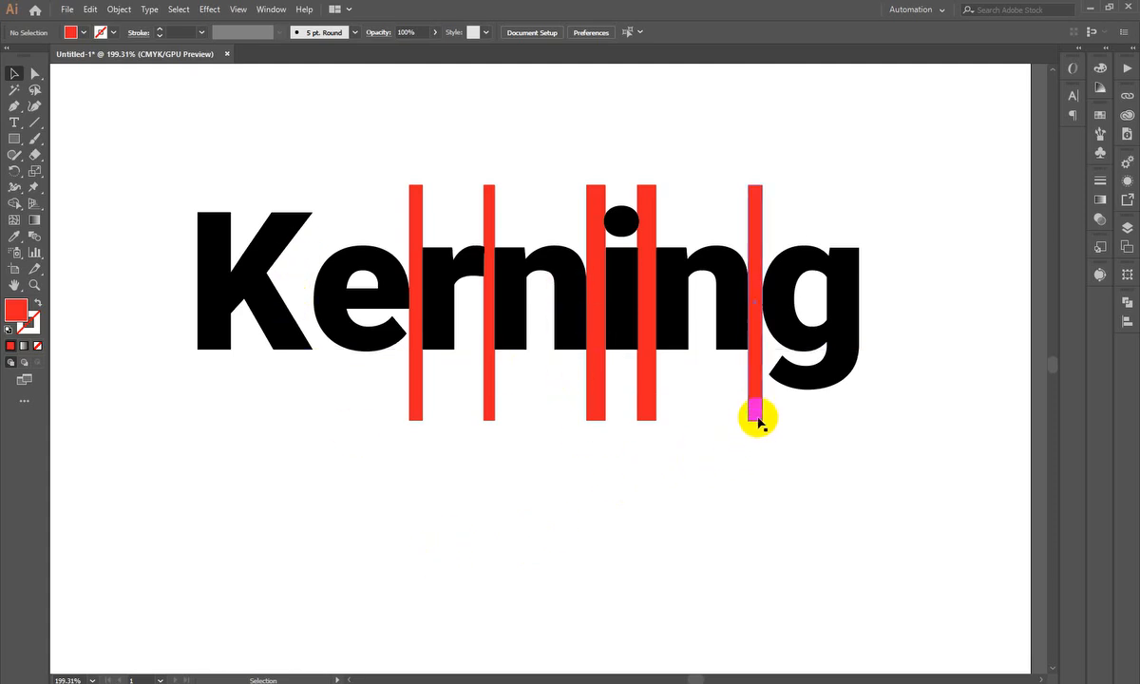
{"action": "left_click_drag", "start_coordinate": [758, 421], "coordinate": [307, 403]}
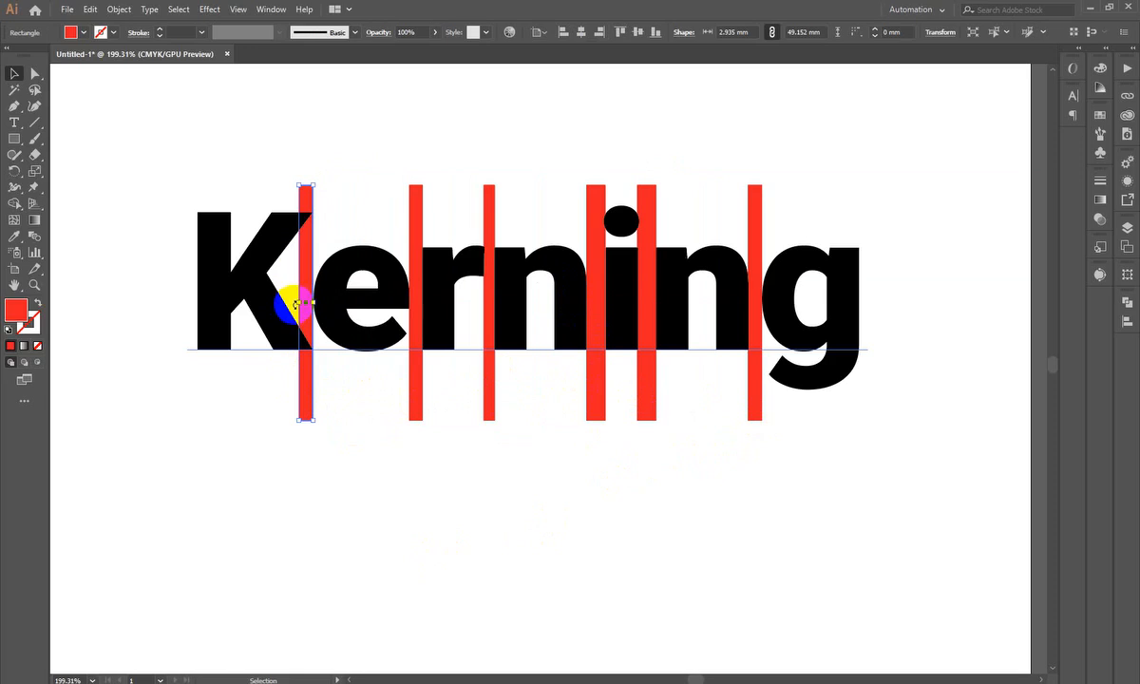
{"action": "left_click_drag", "start_coordinate": [298, 305], "coordinate": [311, 305]}
{"action": "left_click", "coordinate": [384, 450]}
- Duplicate the Kerning word below the original and move the copy up closer to it
{"action": "left_click_drag", "start_coordinate": [399, 430], "coordinate": [294, 458]}
{"action": "left_click_drag", "start_coordinate": [294, 458], "coordinate": [362, 281]}
{"action": "left_click_drag", "start_coordinate": [376, 185], "coordinate": [377, 415]}
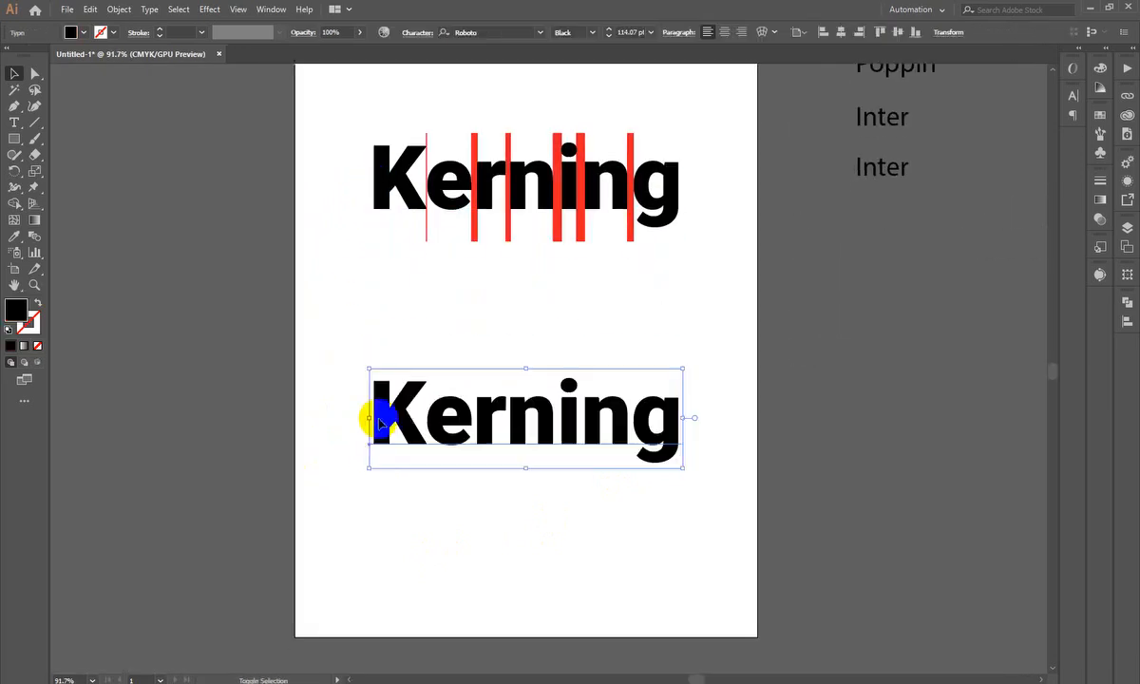
{"action": "left_click_drag", "start_coordinate": [472, 409], "coordinate": [475, 306]}
{"action": "left_click", "coordinate": [389, 429]}
{"action": "left_click_drag", "start_coordinate": [519, 228], "coordinate": [577, 241]}
{"action": "left_click_drag", "start_coordinate": [452, 490], "coordinate": [432, 529]}
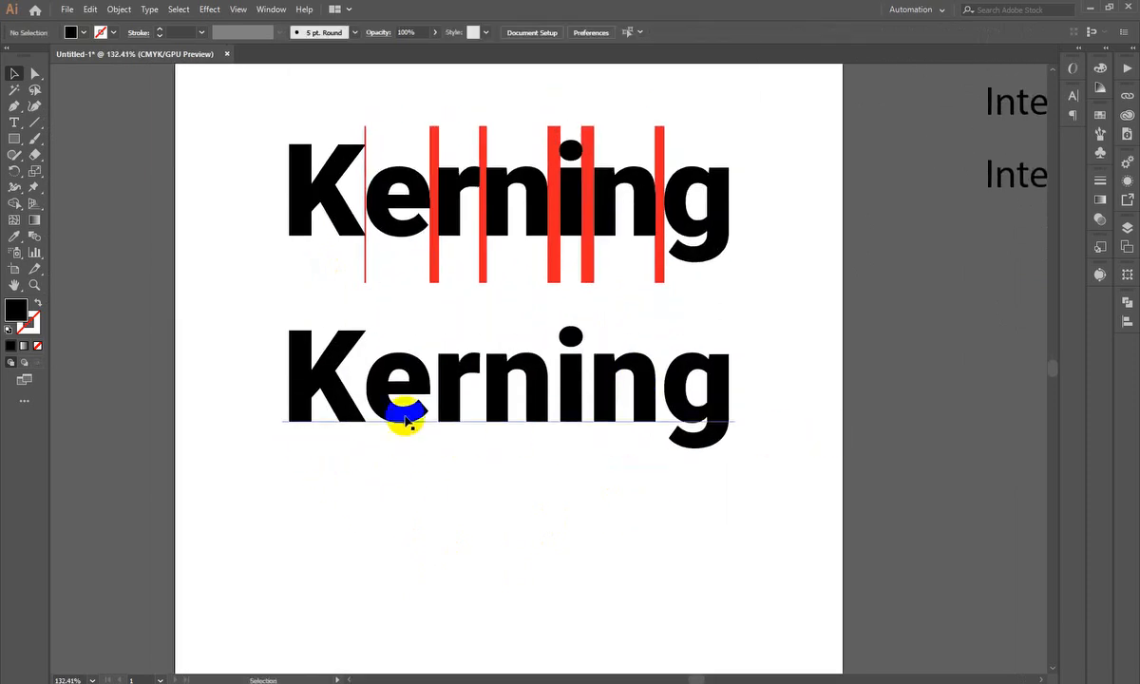
- Shift the lower Kerning word slightly right, place the text cursor between its K and e, and show the character settings
{"action": "left_click_drag", "start_coordinate": [684, 153], "coordinate": [718, 247]}
{"action": "left_click_drag", "start_coordinate": [342, 339], "coordinate": [369, 431]}
{"action": "left_click_drag", "start_coordinate": [549, 444], "coordinate": [557, 469]}
{"action": "left_click_drag", "start_coordinate": [426, 513], "coordinate": [372, 382]}
{"action": "left_click_drag", "start_coordinate": [320, 415], "coordinate": [347, 411]}
{"action": "double_click", "coordinate": [305, 388]}
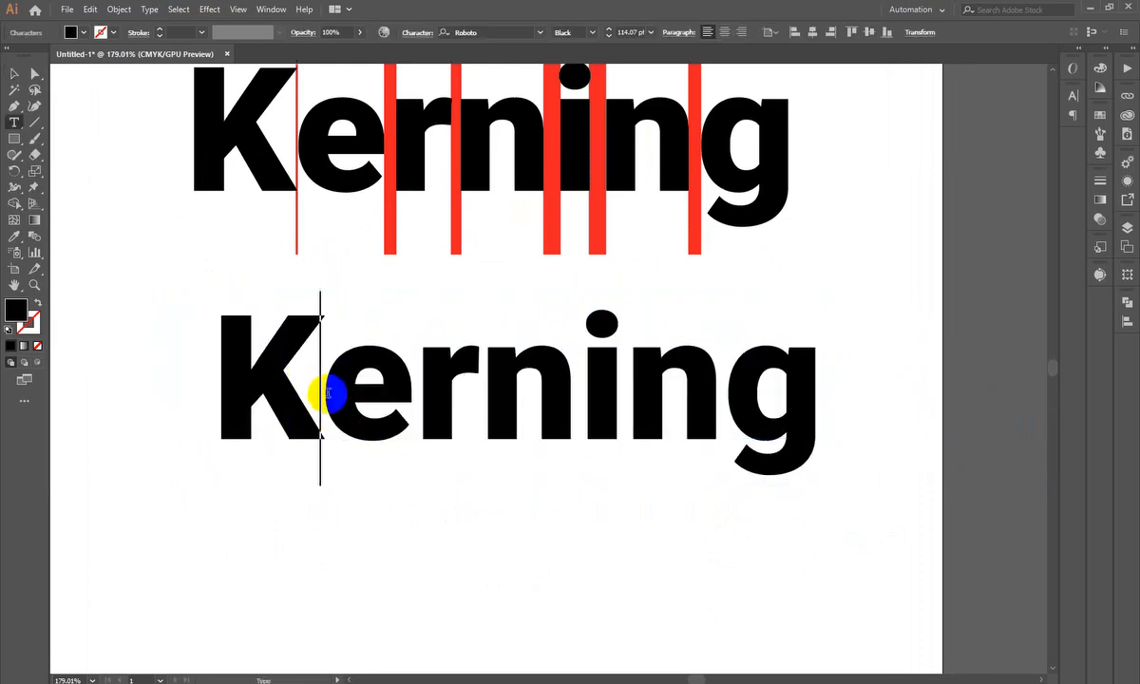
{"action": "left_click", "coordinate": [1066, 96]}
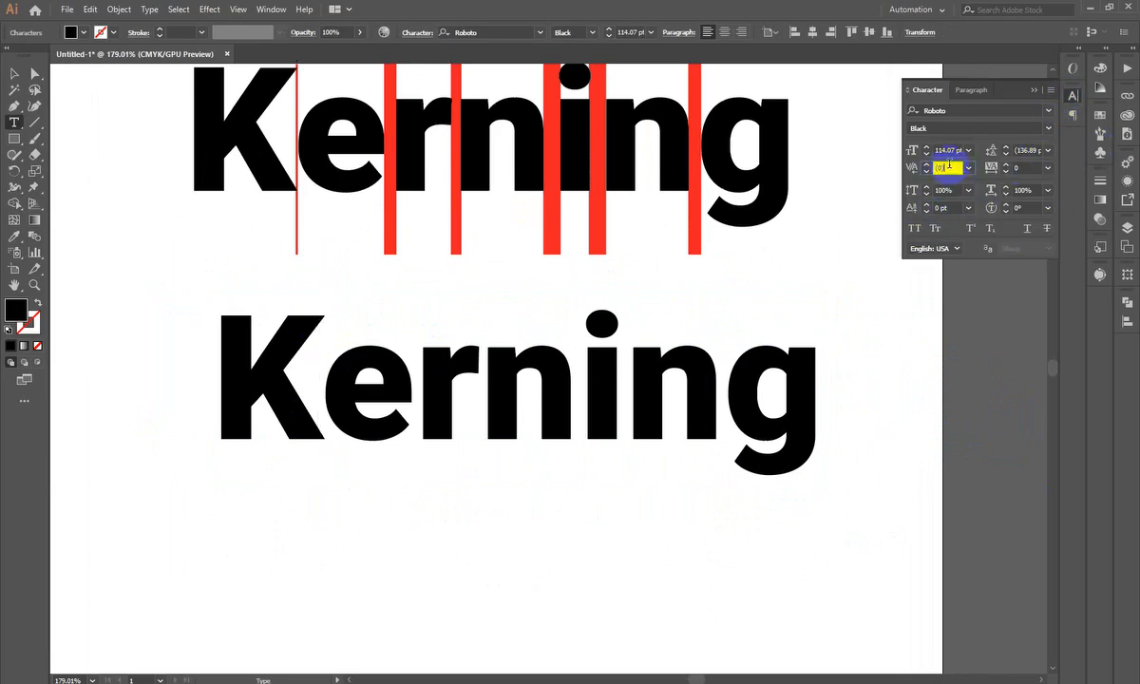
- Try different negative kerning values between K and e in the lower word, starting with -16, and reset the kerning
{"action": "type", "text": "-16"}
{"action": "scroll", "coordinate": [950, 166], "scroll_direction": "down", "scroll_amount": 14}
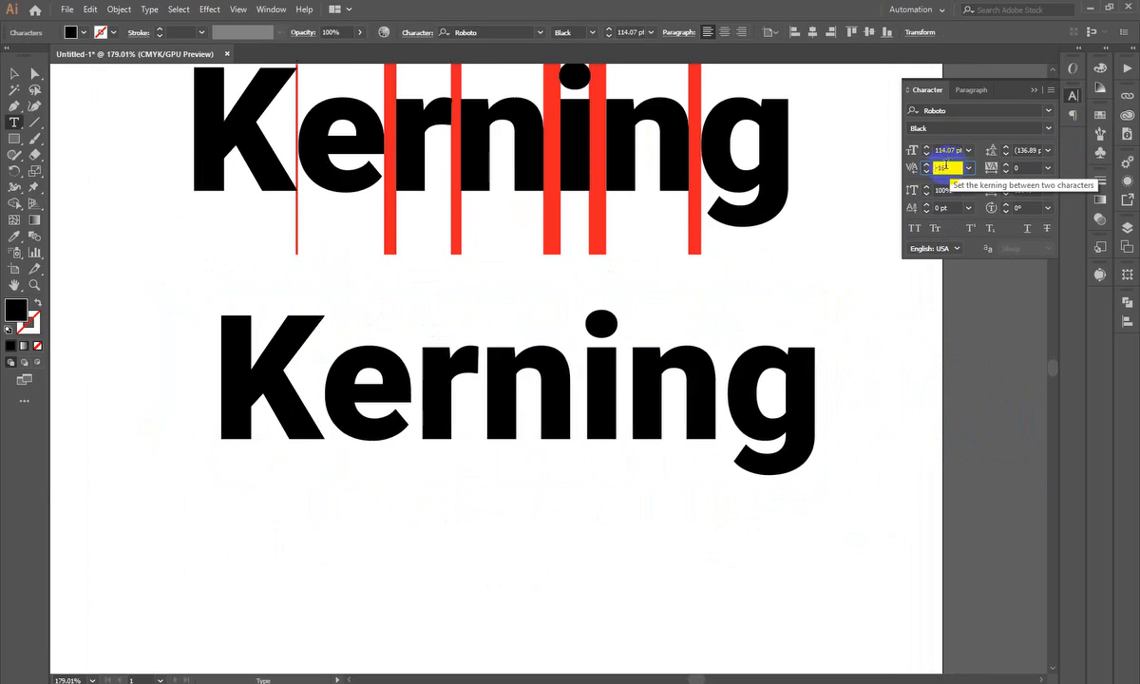
{"action": "scroll", "coordinate": [947, 166], "scroll_direction": "down", "scroll_amount": 20}
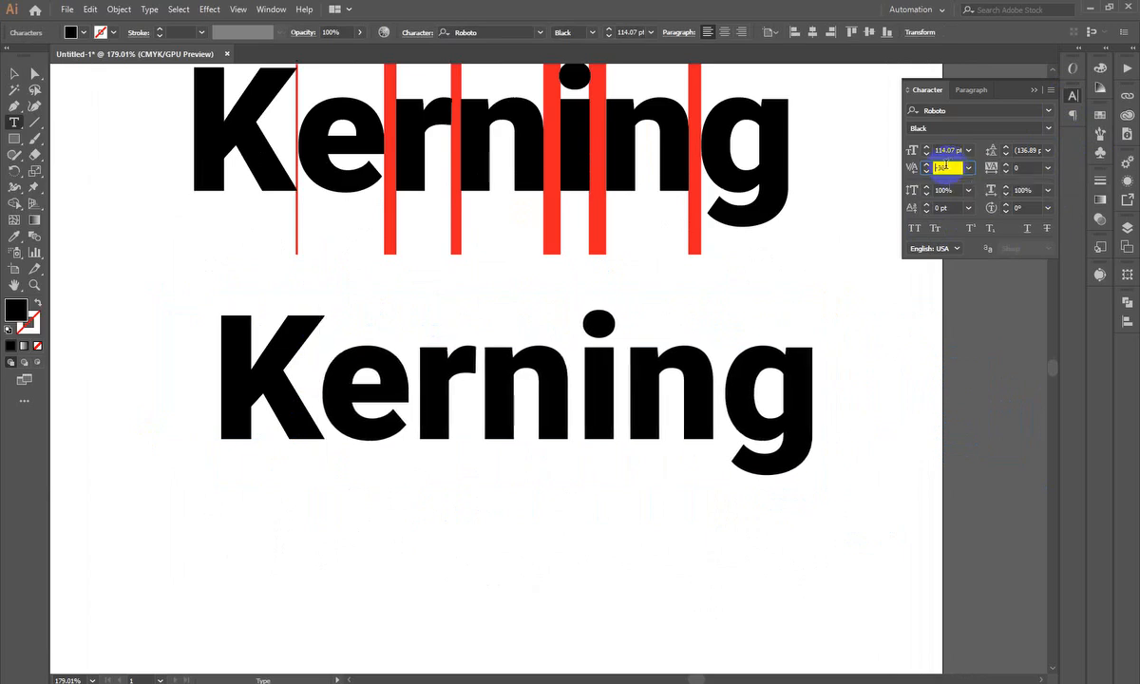
{"action": "scroll", "coordinate": [947, 165], "scroll_direction": "down", "scroll_amount": 4}
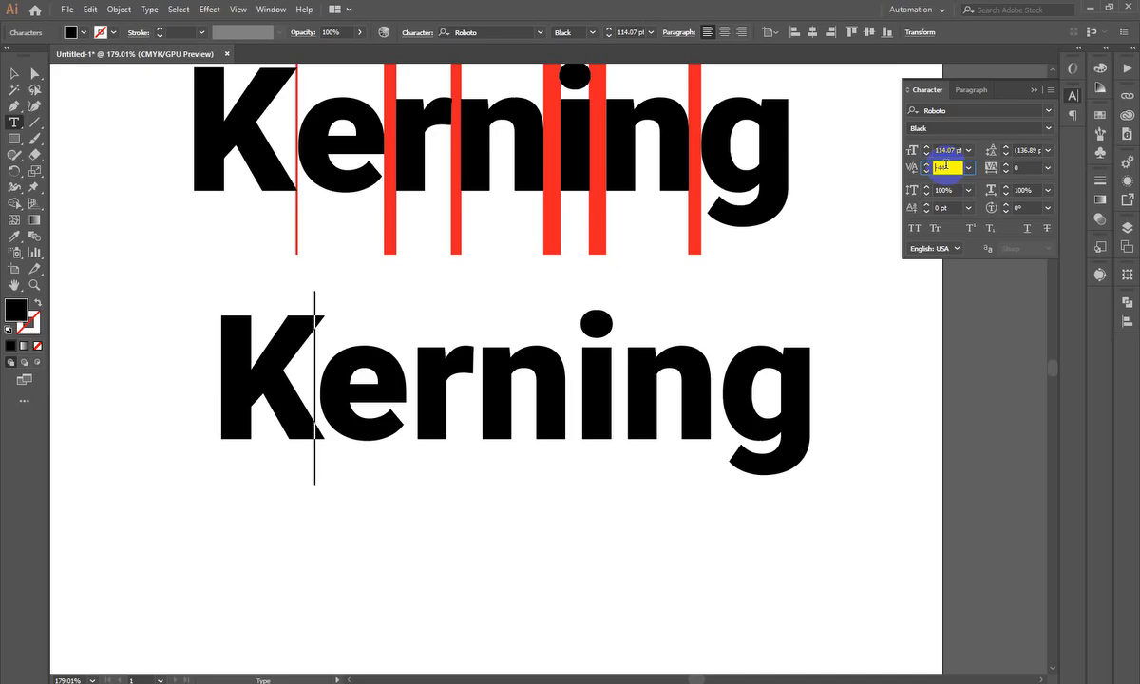
{"action": "scroll", "coordinate": [947, 165], "scroll_direction": "down", "scroll_amount": 20}
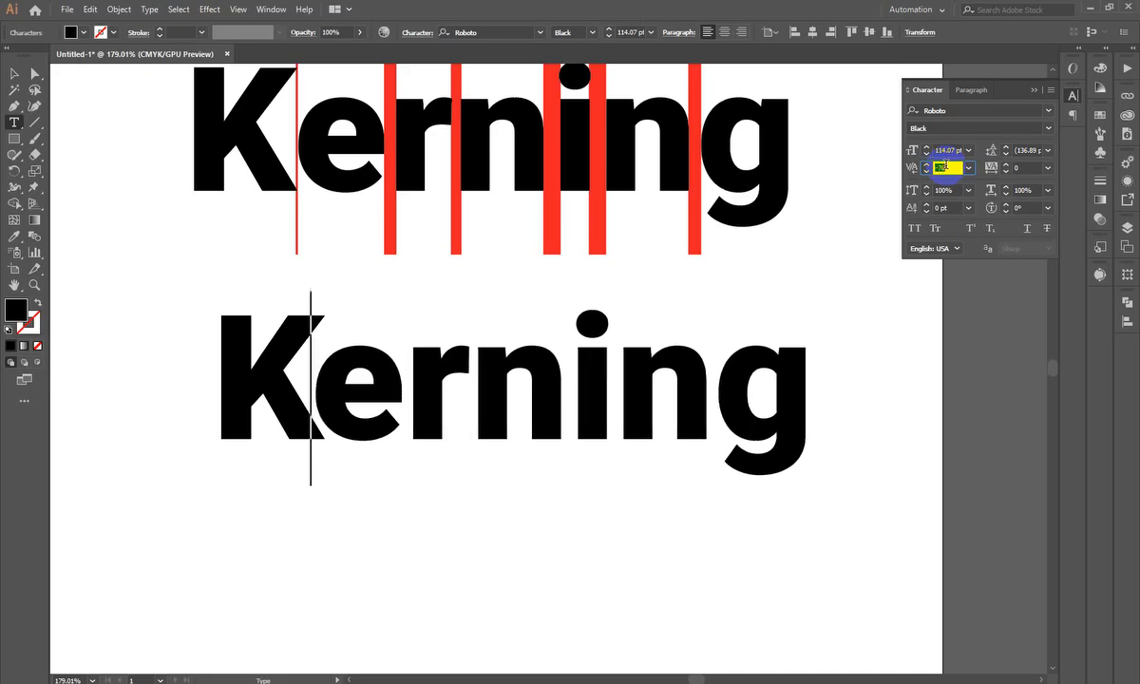
{"action": "scroll", "coordinate": [947, 165], "scroll_direction": "down", "scroll_amount": 3}
{"action": "scroll", "coordinate": [947, 166], "scroll_direction": "up", "scroll_amount": 20}
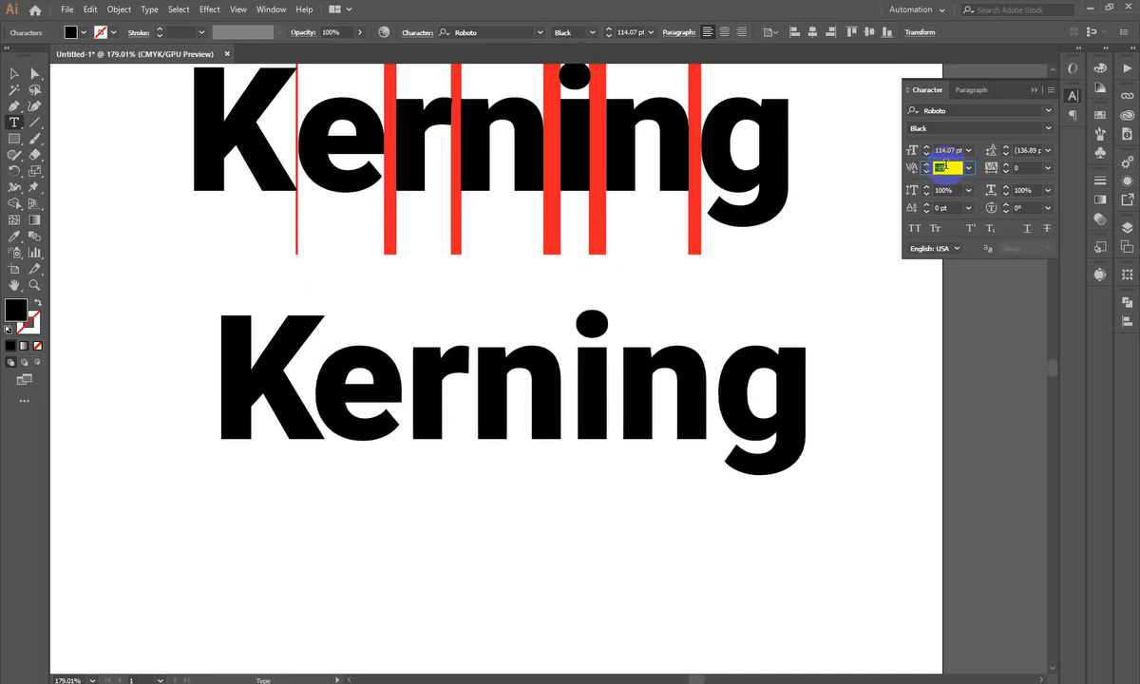
{"action": "scroll", "coordinate": [947, 165], "scroll_direction": "up", "scroll_amount": 20}
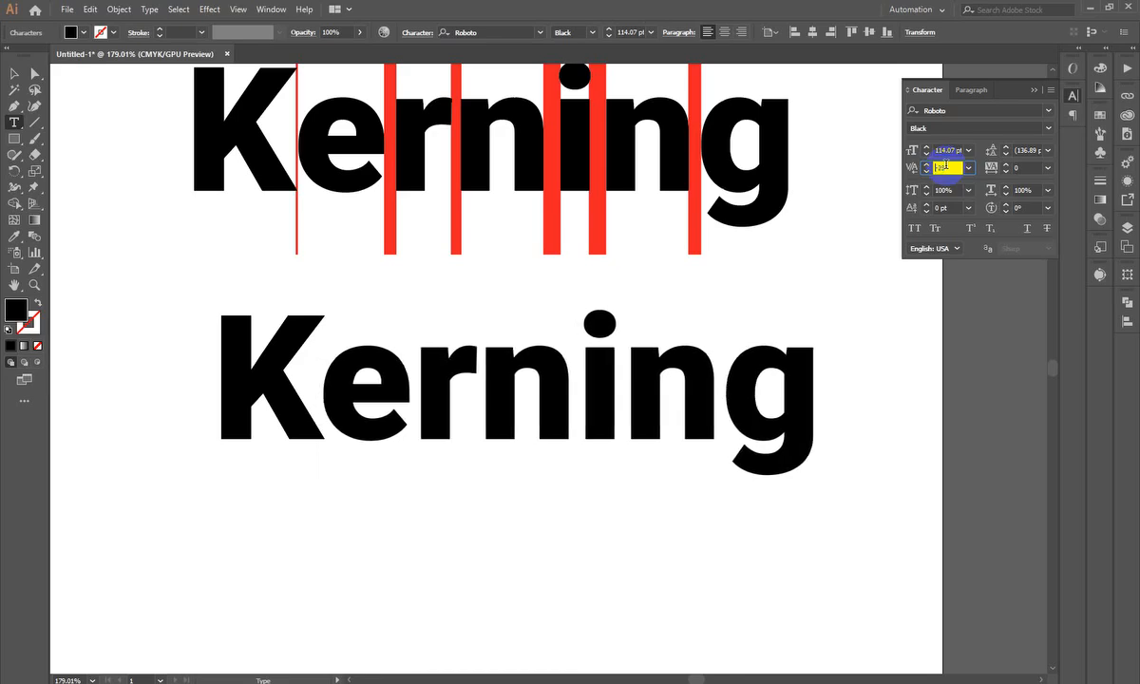
{"action": "left_click", "coordinate": [974, 172]}
{"action": "left_click", "coordinate": [1000, 186]}
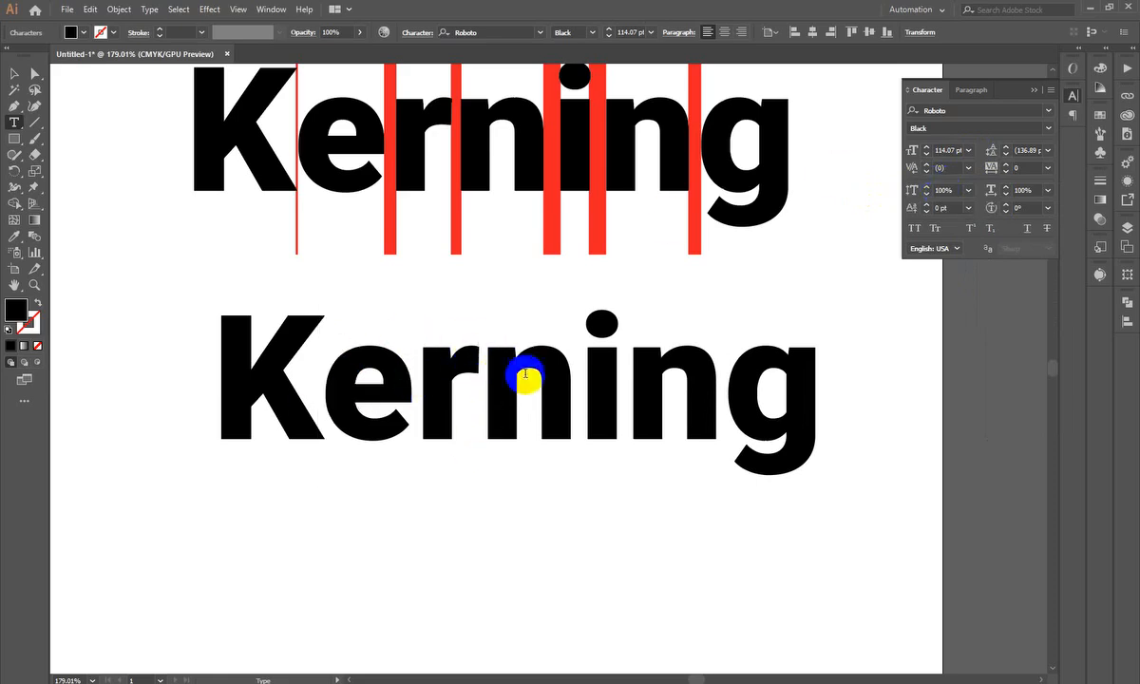
- Tighten the kerning in the lower word to -26 between the first n and i, and -11 between i and the second n
{"action": "left_click", "coordinate": [950, 190]}
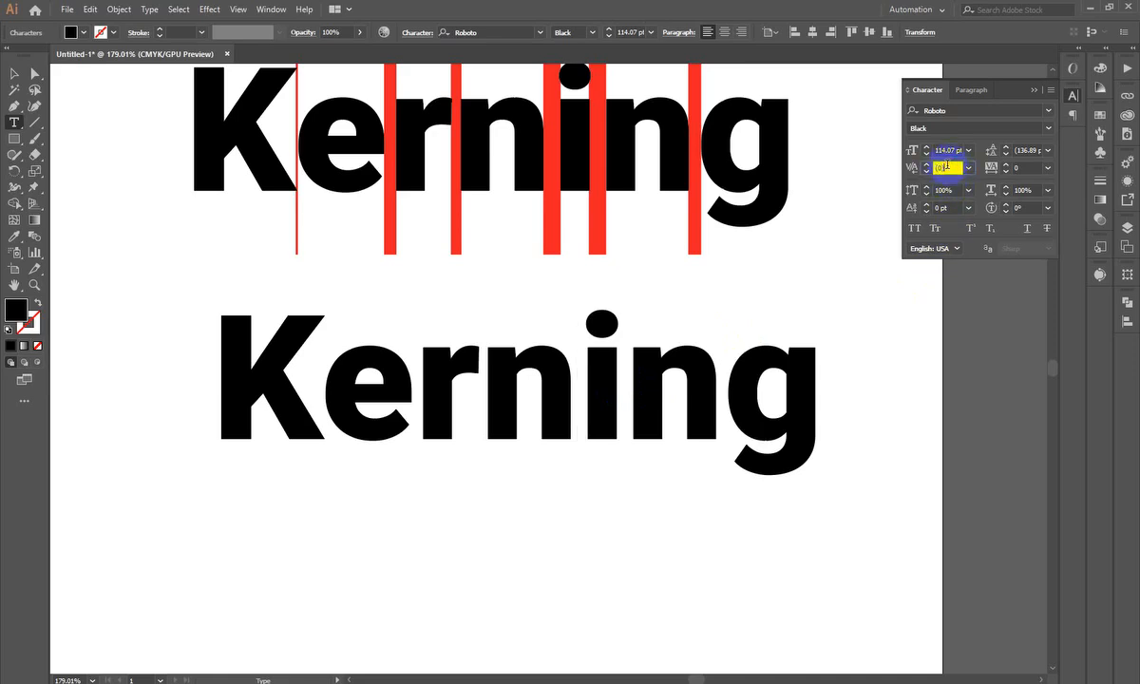
{"action": "type", "text": "-26"}
{"action": "left_click", "coordinate": [613, 369]}
{"action": "left_click", "coordinate": [952, 187]}
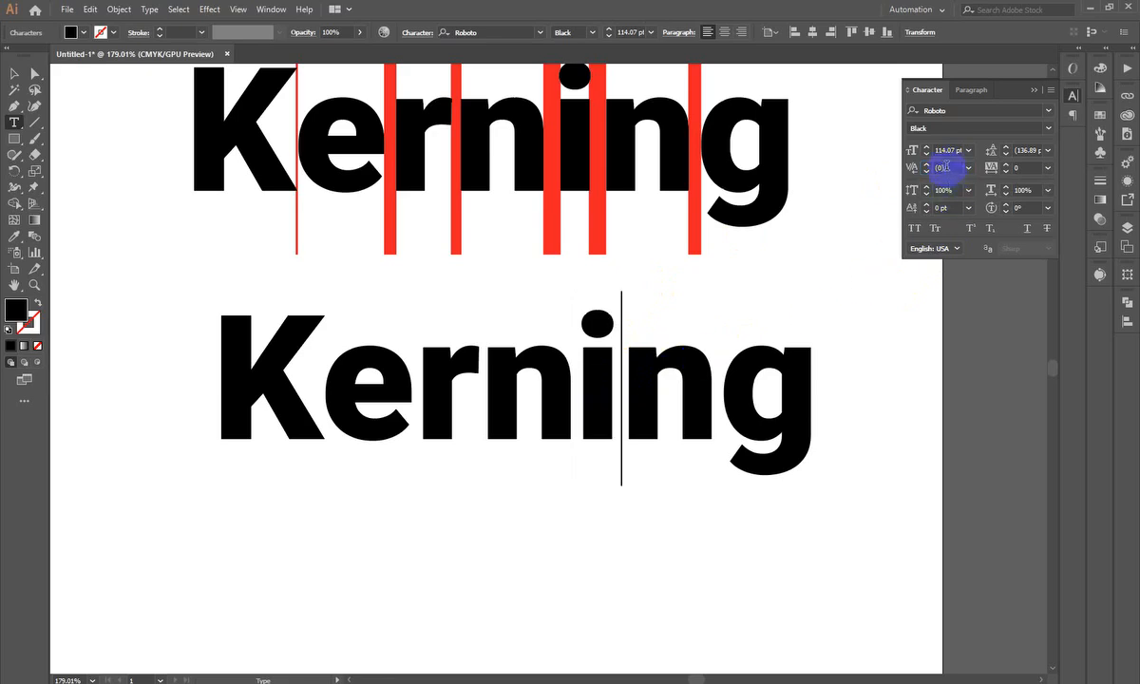
{"action": "left_click", "coordinate": [947, 167]}
{"action": "scroll", "coordinate": [947, 167], "scroll_direction": "down", "scroll_amount": 11}
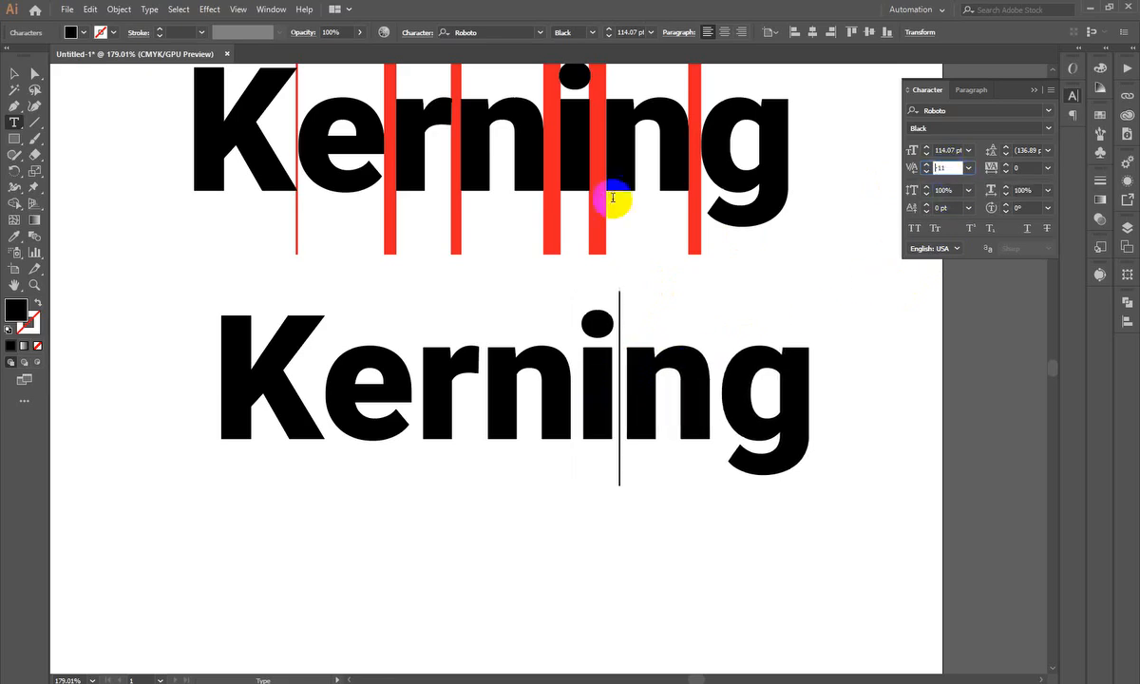
- Compare the letter spacing of the two Kerning words at a reduced view of the artboard
{"action": "left_click", "coordinate": [13, 76]}
{"action": "left_click", "coordinate": [123, 282]}
{"action": "scroll", "coordinate": [176, 377], "scroll_direction": "down", "scroll_amount": 2}
{"action": "left_click_drag", "start_coordinate": [627, 410], "coordinate": [466, 443]}
{"action": "left_click_drag", "start_coordinate": [464, 442], "coordinate": [419, 511]}
{"action": "left_click_drag", "start_coordinate": [305, 288], "coordinate": [769, 562]}
{"action": "left_click_drag", "start_coordinate": [567, 428], "coordinate": [561, 431]}
{"action": "left_click", "coordinate": [529, 554]}
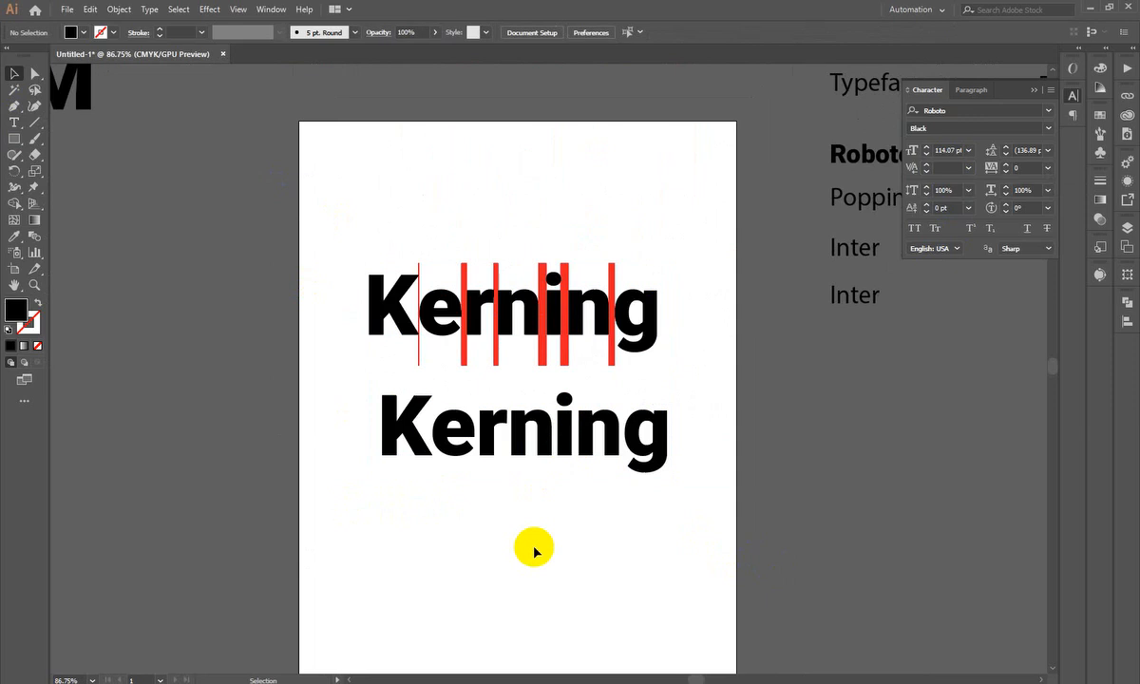
- Draw a black circle about 72 mm in diameter below the lower Kerning word
{"action": "scroll", "coordinate": [425, 522], "scroll_direction": "down", "scroll_amount": 3}
{"action": "left_click_drag", "start_coordinate": [13, 147], "coordinate": [35, 166]}
{"action": "left_click_drag", "start_coordinate": [448, 434], "coordinate": [596, 583]}
{"action": "left_click", "coordinate": [9, 75]}
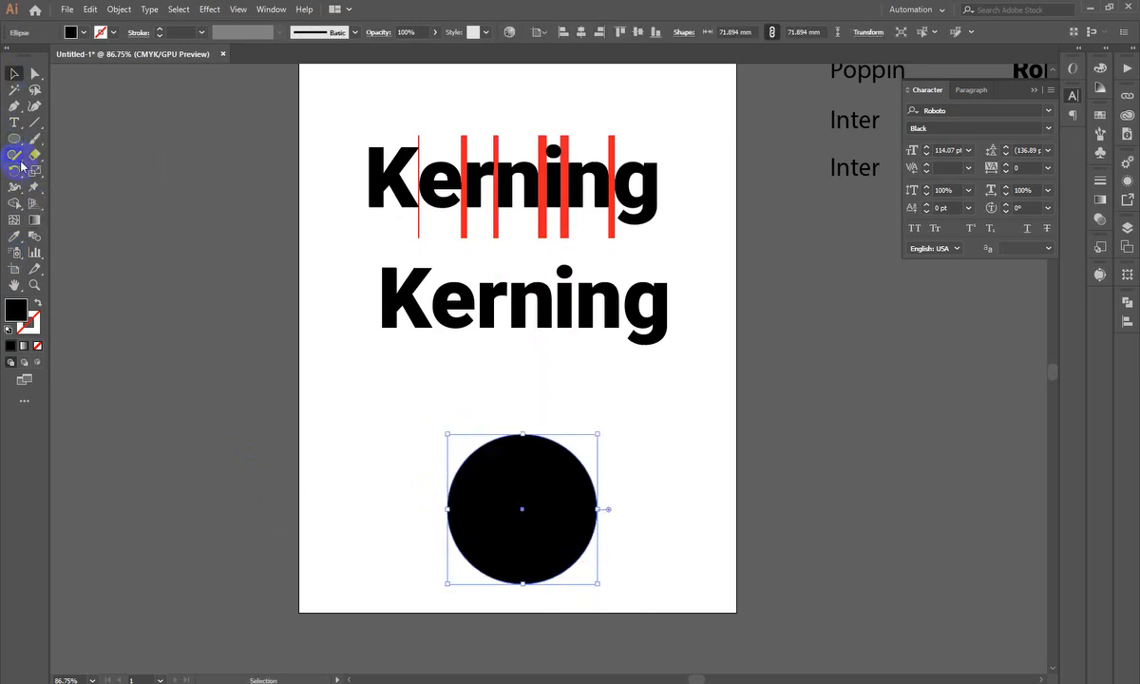
- Draw a triangle to the left of the circle and fill it with the red sampled from a kerning bar
{"action": "left_click_drag", "start_coordinate": [20, 150], "coordinate": [59, 188]}
{"action": "left_click_drag", "start_coordinate": [303, 411], "coordinate": [244, 429]}
{"action": "left_click", "coordinate": [12, 71]}
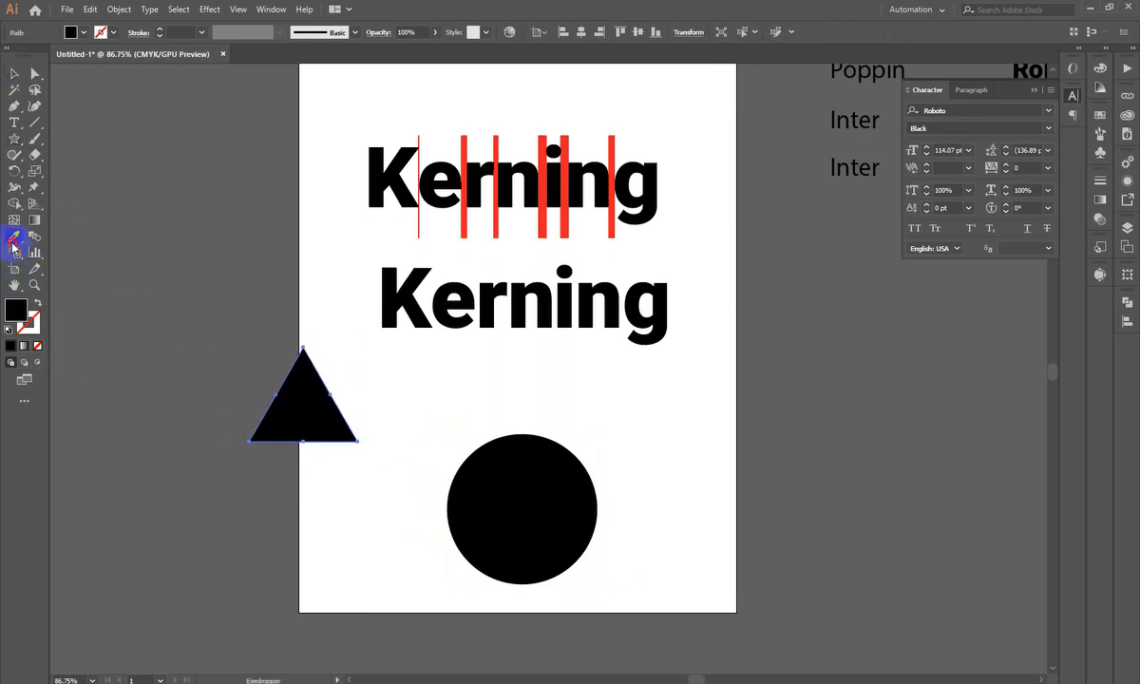
{"action": "left_click", "coordinate": [550, 157]}
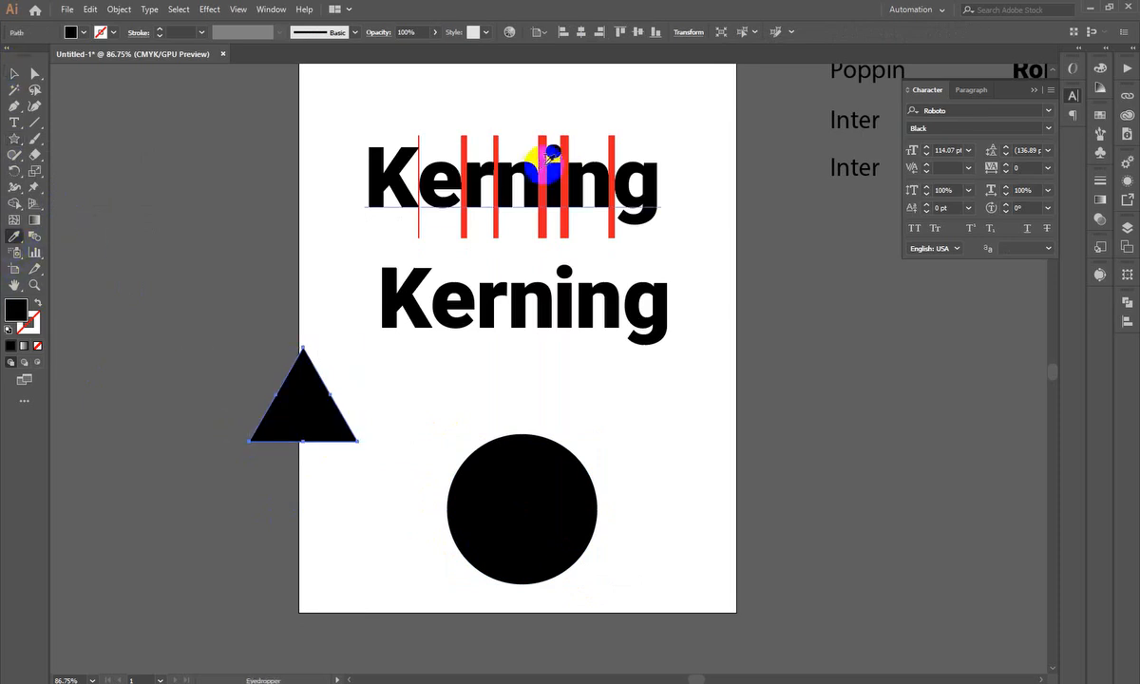
{"action": "left_click", "coordinate": [540, 226]}
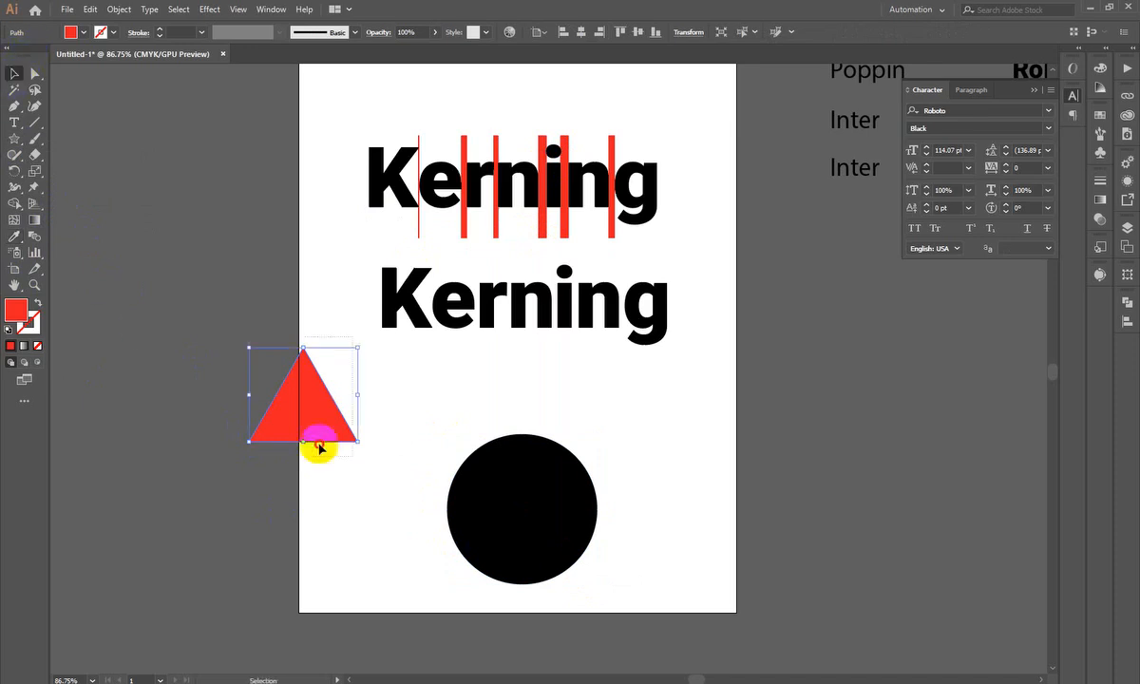
- Centre the red triangle horizontally and vertically on the circle, using the circle as the key object
{"action": "left_click_drag", "start_coordinate": [320, 447], "coordinate": [530, 527]}
{"action": "left_click_drag", "start_coordinate": [234, 390], "coordinate": [513, 518]}
{"action": "left_click", "coordinate": [524, 528]}
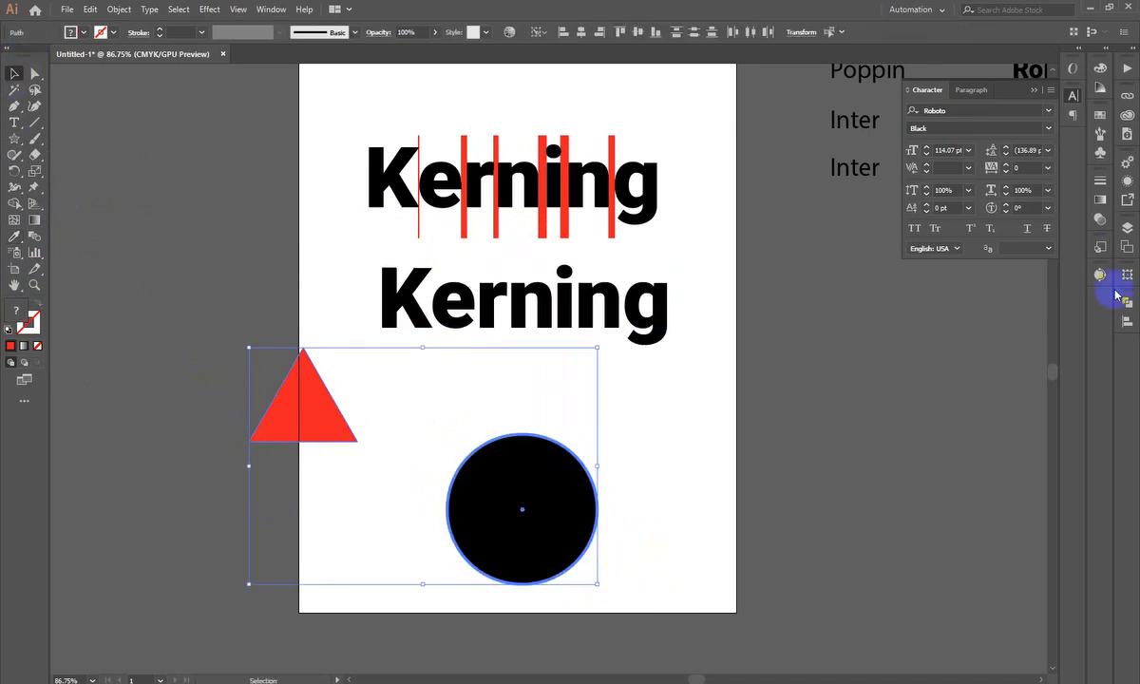
{"action": "left_click", "coordinate": [1130, 324]}
{"action": "left_click", "coordinate": [993, 331]}
{"action": "left_click", "coordinate": [1077, 332]}
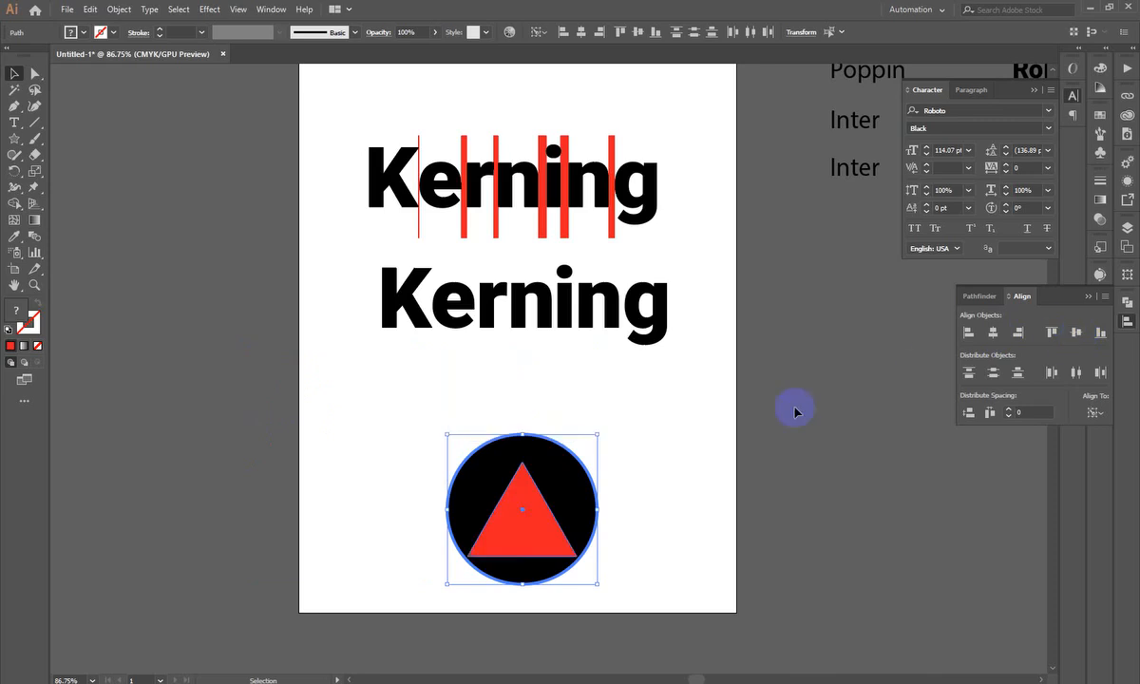
- Try top-aligning the circle and triangle to the artboard, and undo the alignment
{"action": "left_click", "coordinate": [789, 418]}
{"action": "key", "text": "z"}
{"action": "left_click_drag", "start_coordinate": [781, 432], "coordinate": [880, 456]}
{"action": "left_click_drag", "start_coordinate": [766, 558], "coordinate": [760, 371]}
{"action": "left_click_drag", "start_coordinate": [580, 392], "coordinate": [518, 432]}
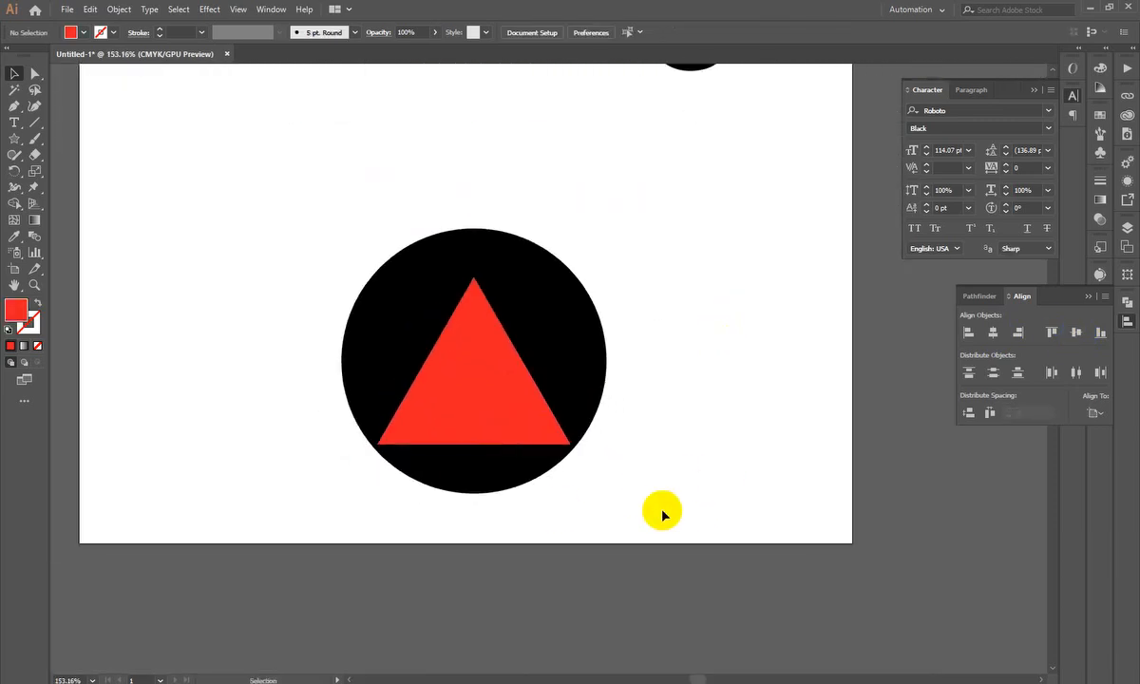
{"action": "left_click_drag", "start_coordinate": [789, 293], "coordinate": [428, 504]}
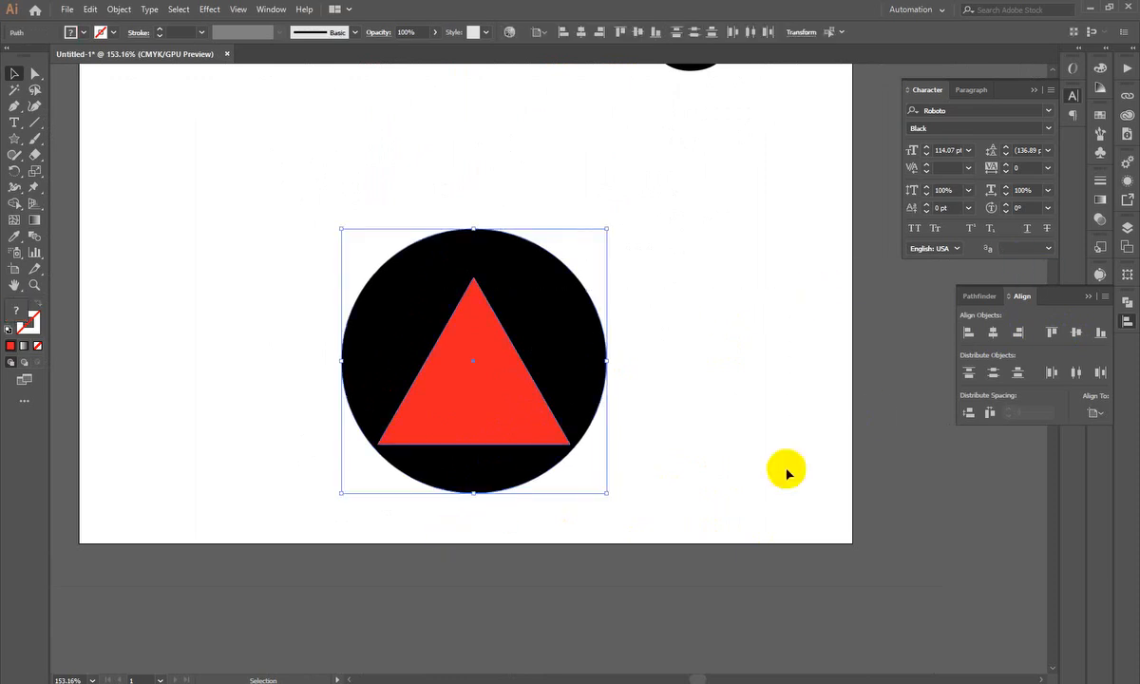
{"action": "left_click", "coordinate": [1052, 331]}
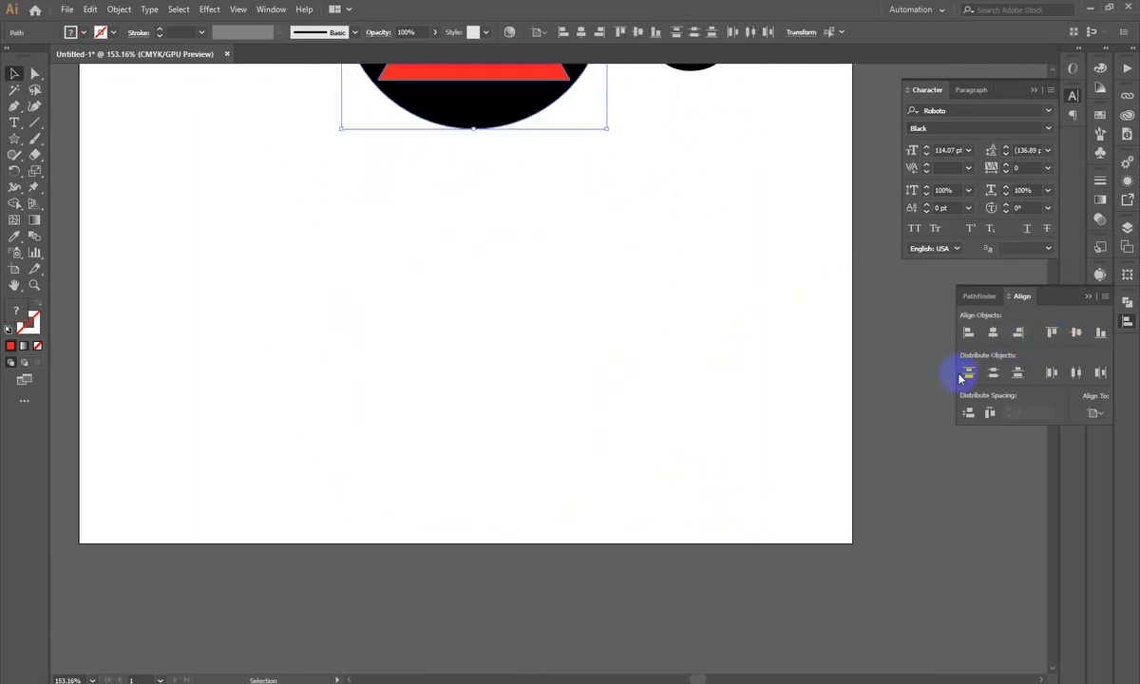
{"action": "key", "text": "ctrl+z"}
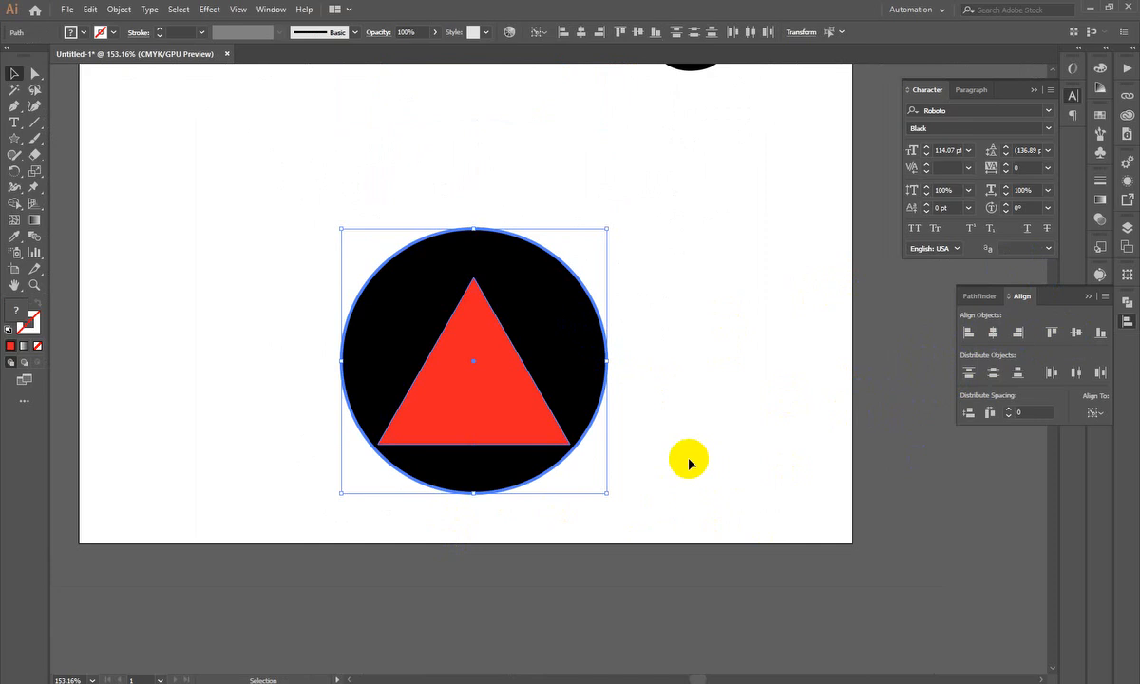
- Move the red triangle slightly upward inside the circle to centre it optically
{"action": "left_click", "coordinate": [722, 422]}
{"action": "key", "text": "v"}
{"action": "left_click_drag", "start_coordinate": [466, 416], "coordinate": [464, 391]}
{"action": "left_click", "coordinate": [662, 290]}
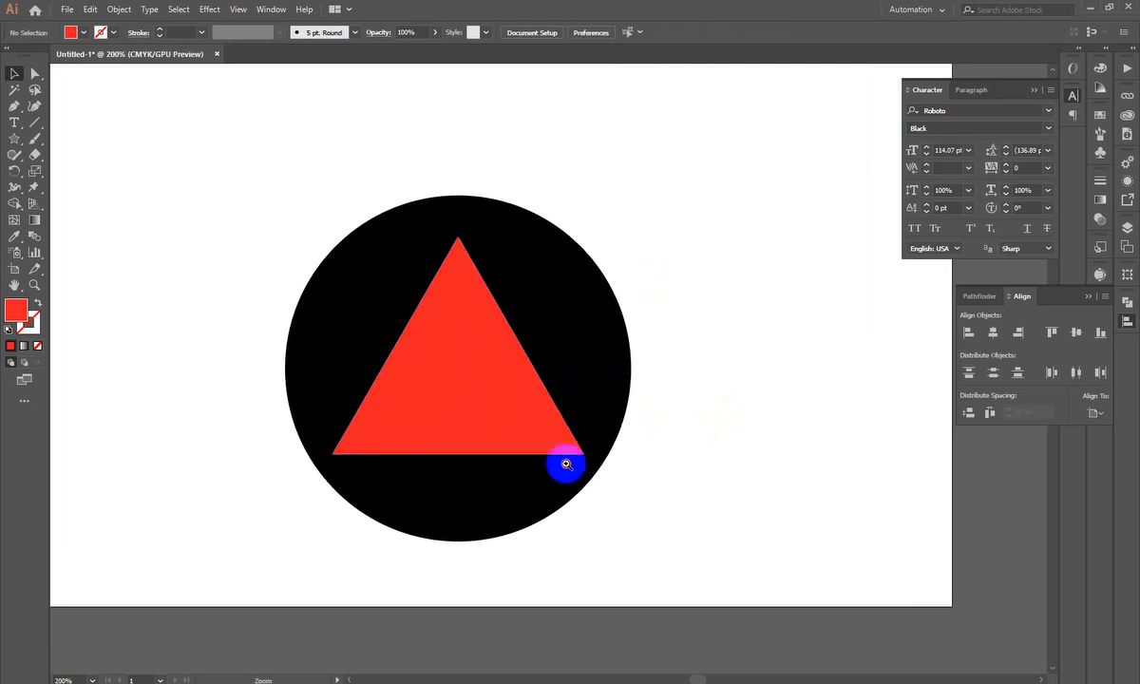
{"action": "left_click_drag", "start_coordinate": [562, 466], "coordinate": [435, 520]}
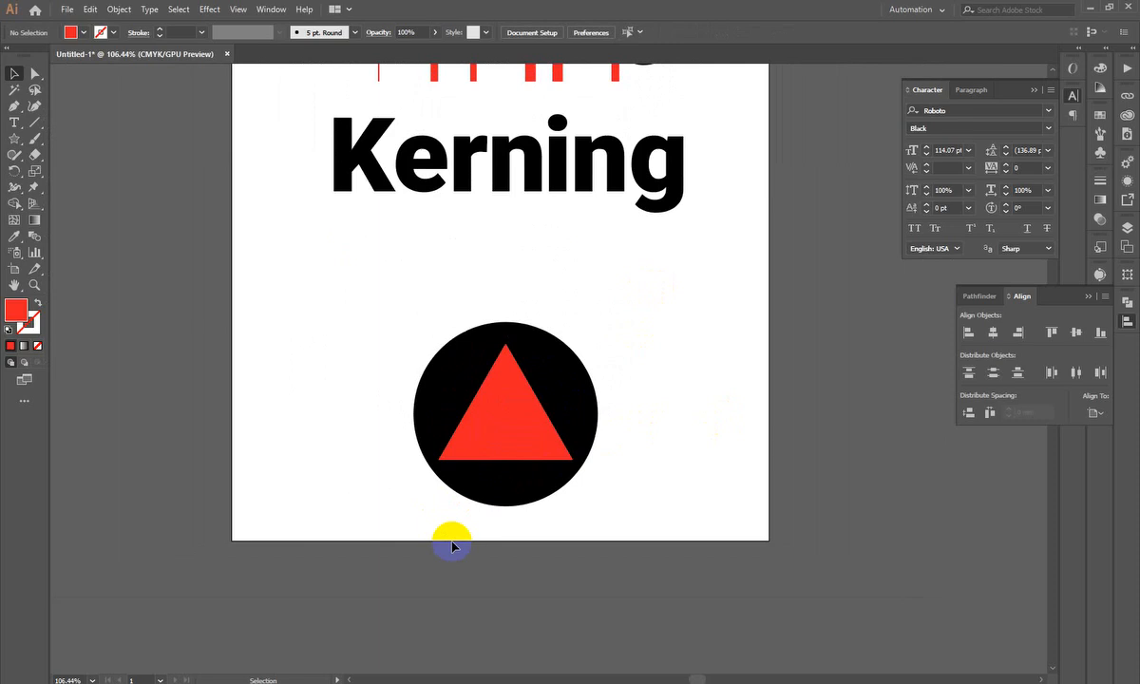
- Shrink the circle and triangle together and move them off the artboard to its right
{"action": "left_click_drag", "start_coordinate": [668, 361], "coordinate": [379, 526]}
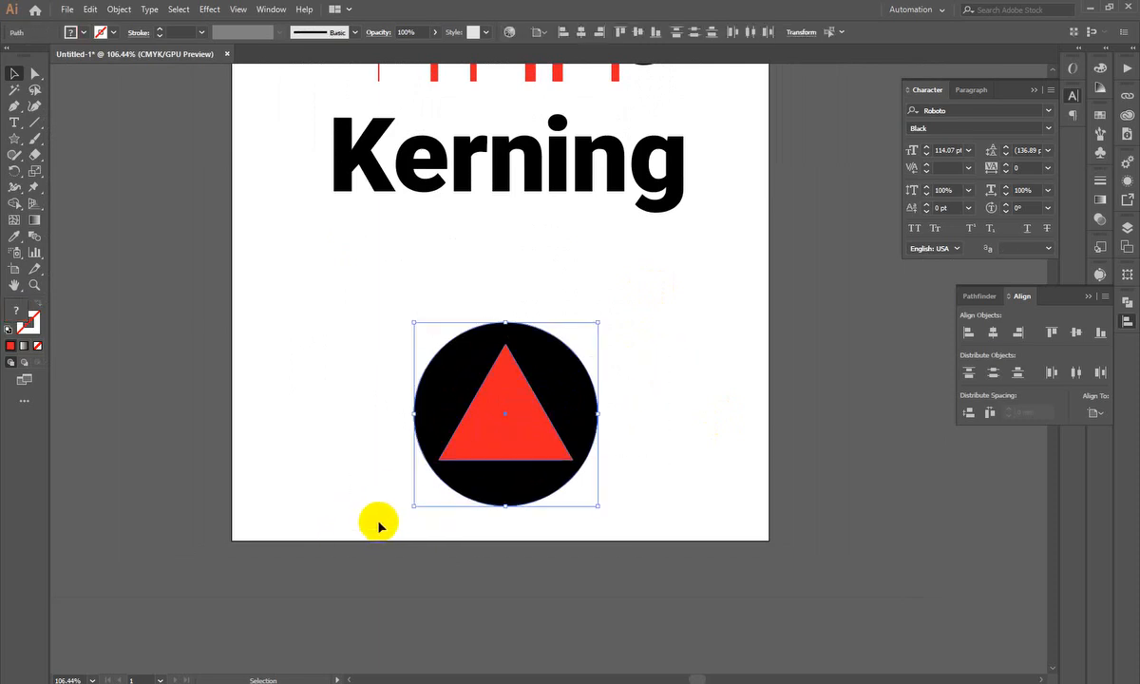
{"action": "left_click_drag", "start_coordinate": [333, 410], "coordinate": [731, 519]}
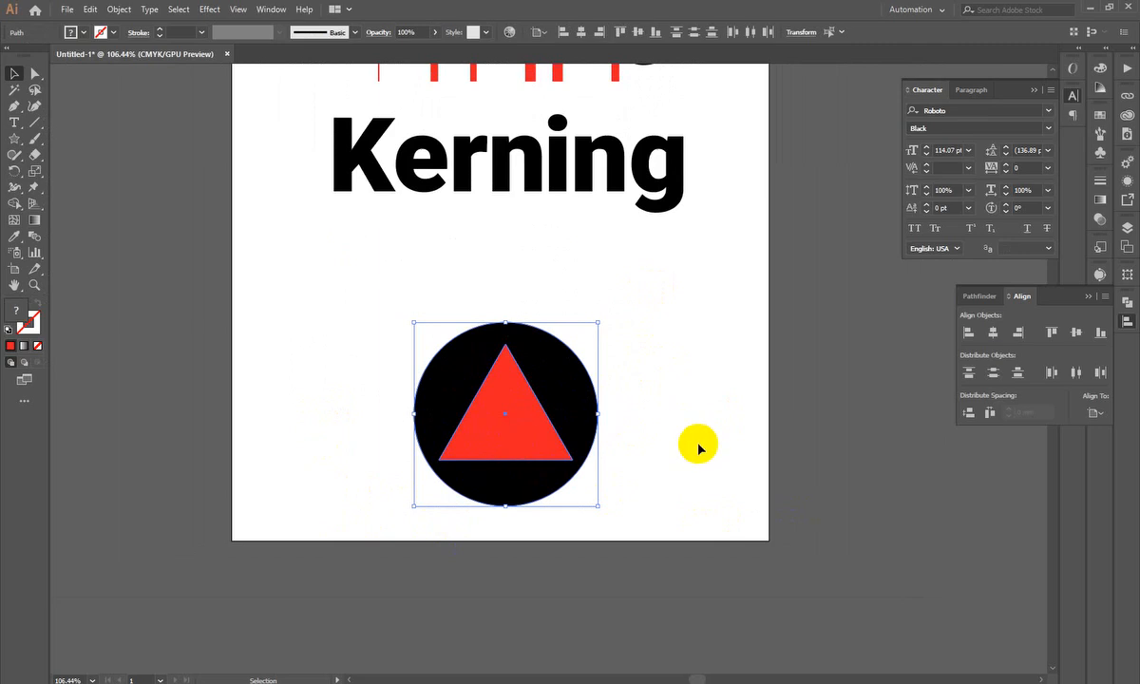
{"action": "scroll", "coordinate": [698, 449], "scroll_direction": "down", "scroll_amount": 4}
{"action": "left_click_drag", "start_coordinate": [528, 242], "coordinate": [471, 461]}
{"action": "left_click_drag", "start_coordinate": [545, 375], "coordinate": [318, 485]}
{"action": "left_click_drag", "start_coordinate": [484, 407], "coordinate": [559, 456]}
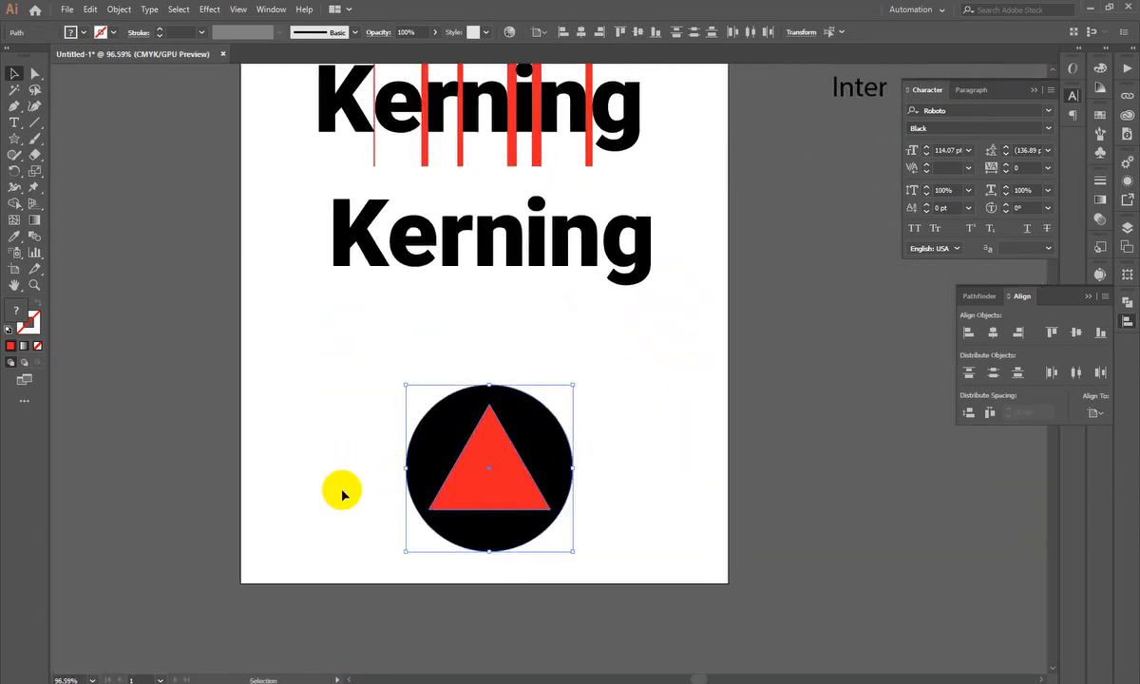
{"action": "left_click_drag", "start_coordinate": [249, 438], "coordinate": [618, 535]}
{"action": "left_click", "coordinate": [993, 411]}
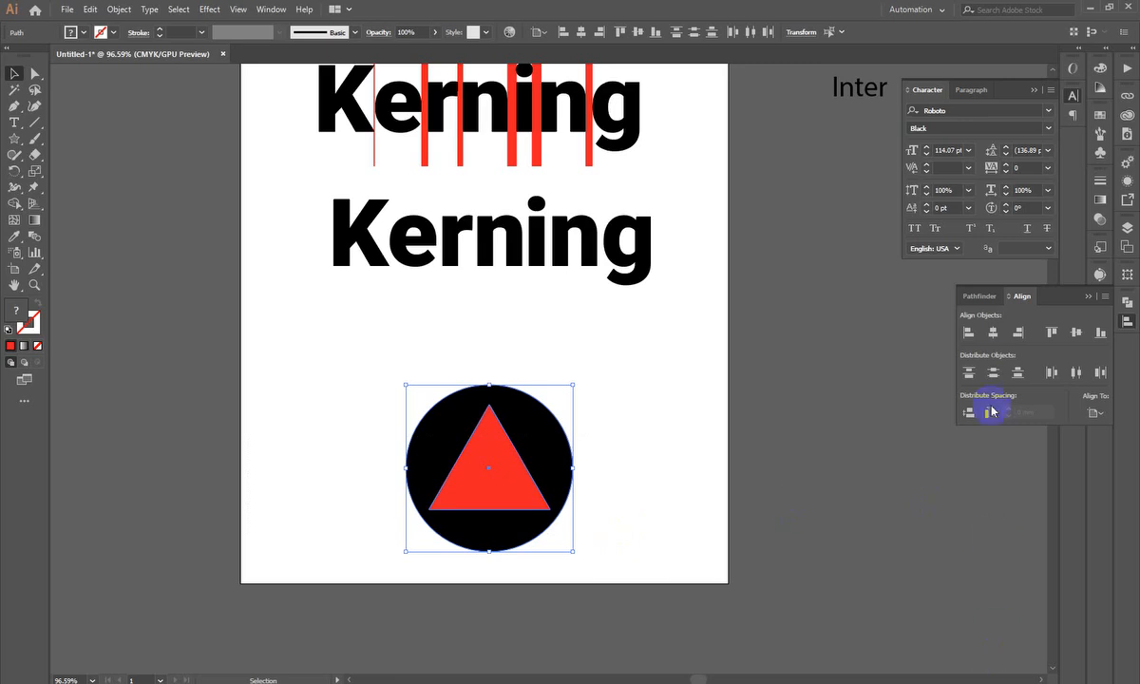
{"action": "left_click_drag", "start_coordinate": [464, 519], "coordinate": [496, 539]}
{"action": "left_click_drag", "start_coordinate": [591, 504], "coordinate": [516, 505]}
{"action": "left_click_drag", "start_coordinate": [448, 516], "coordinate": [837, 334]}
- Move both Kerning words with their red bars off the artboard, about 239 mm upward
{"action": "key", "text": "ctrl+space"}
{"action": "left_click", "coordinate": [480, 331]}
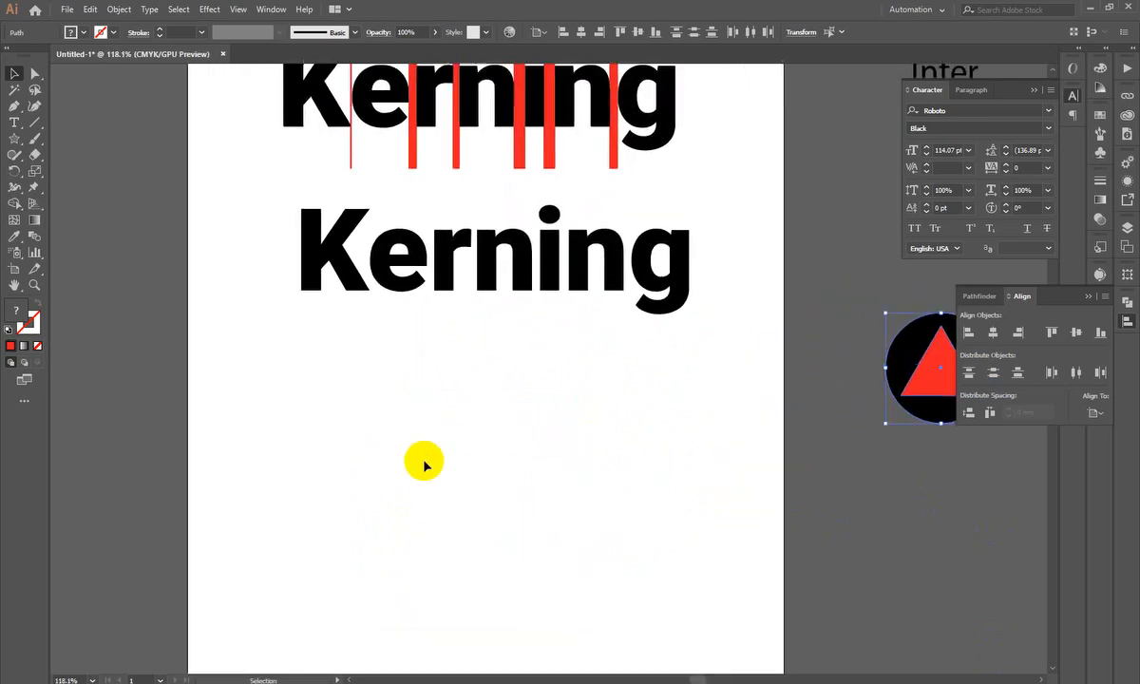
{"action": "scroll", "coordinate": [497, 572], "scroll_direction": "down", "scroll_amount": 1}
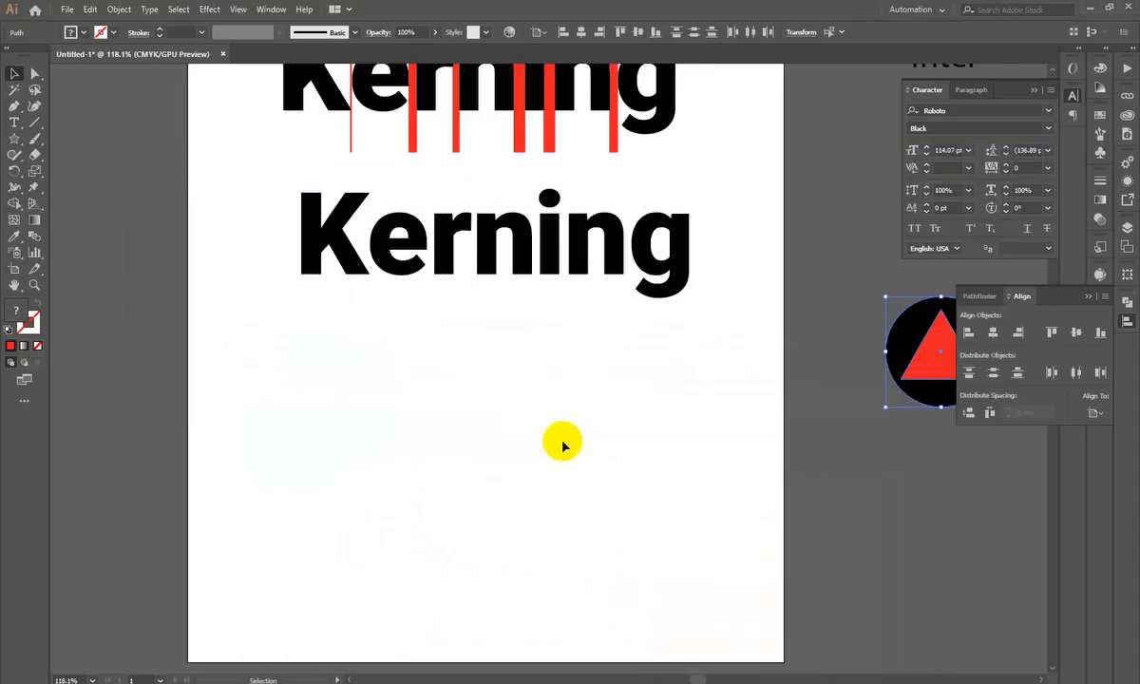
{"action": "scroll", "coordinate": [563, 444], "scroll_direction": "down", "scroll_amount": 2}
{"action": "scroll", "coordinate": [533, 399], "scroll_direction": "down", "scroll_amount": 5}
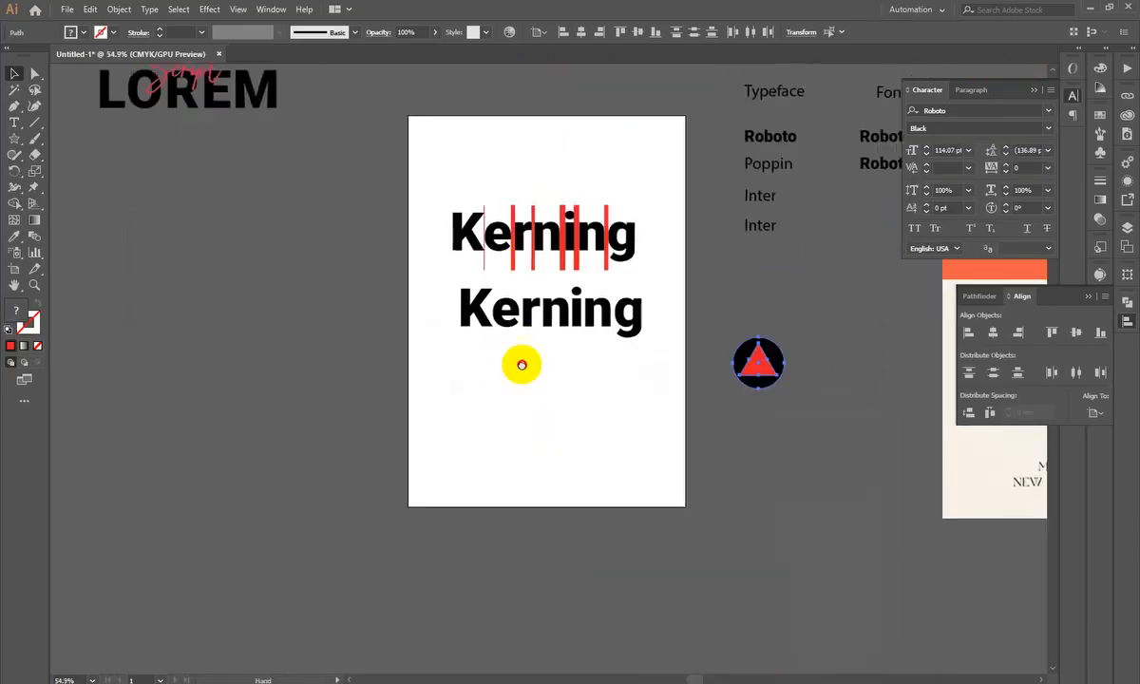
{"action": "left_click_drag", "start_coordinate": [623, 433], "coordinate": [568, 181]}
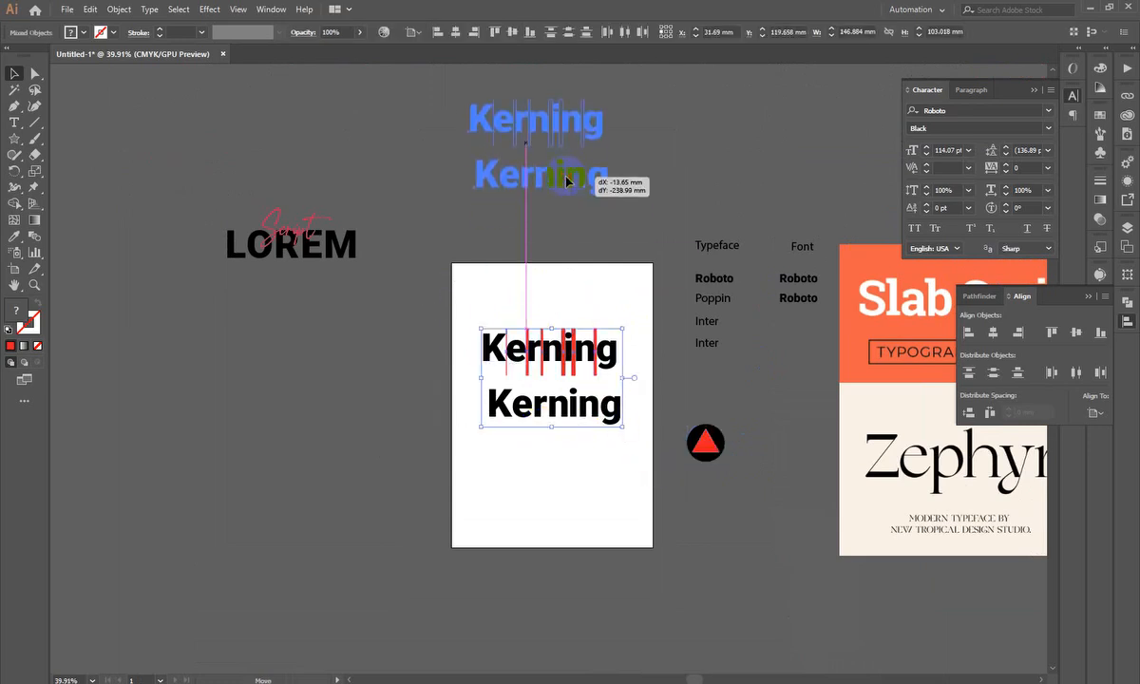
- Create an area text box in the upper part of the empty artboard
{"action": "left_click_drag", "start_coordinate": [585, 269], "coordinate": [702, 540]}
{"action": "left_click_drag", "start_coordinate": [542, 479], "coordinate": [517, 293]}
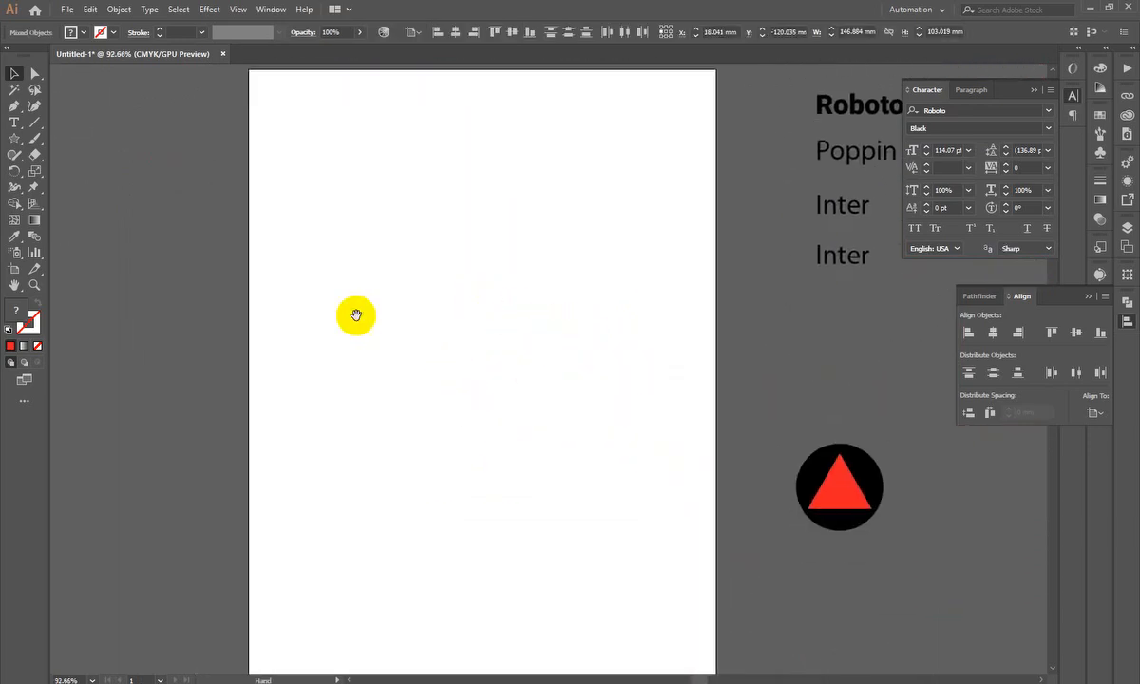
{"action": "left_click", "coordinate": [16, 123]}
{"action": "left_click_drag", "start_coordinate": [334, 179], "coordinate": [650, 368]}
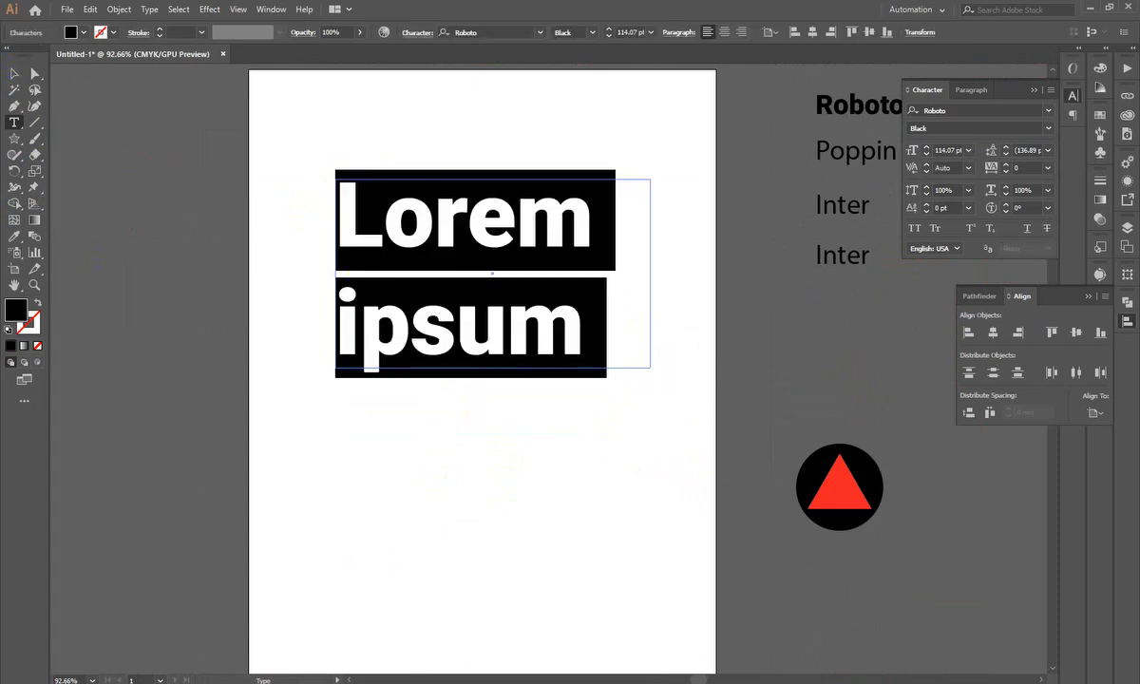
- Switch to Chrome, search Google for lorem ipsum in a new tab, and open the lipsum.com result in its own tab
{"action": "left_click", "coordinate": [451, 683]}
{"action": "left_click", "coordinate": [820, 8]}
{"action": "key", "text": "ctrl+t"}
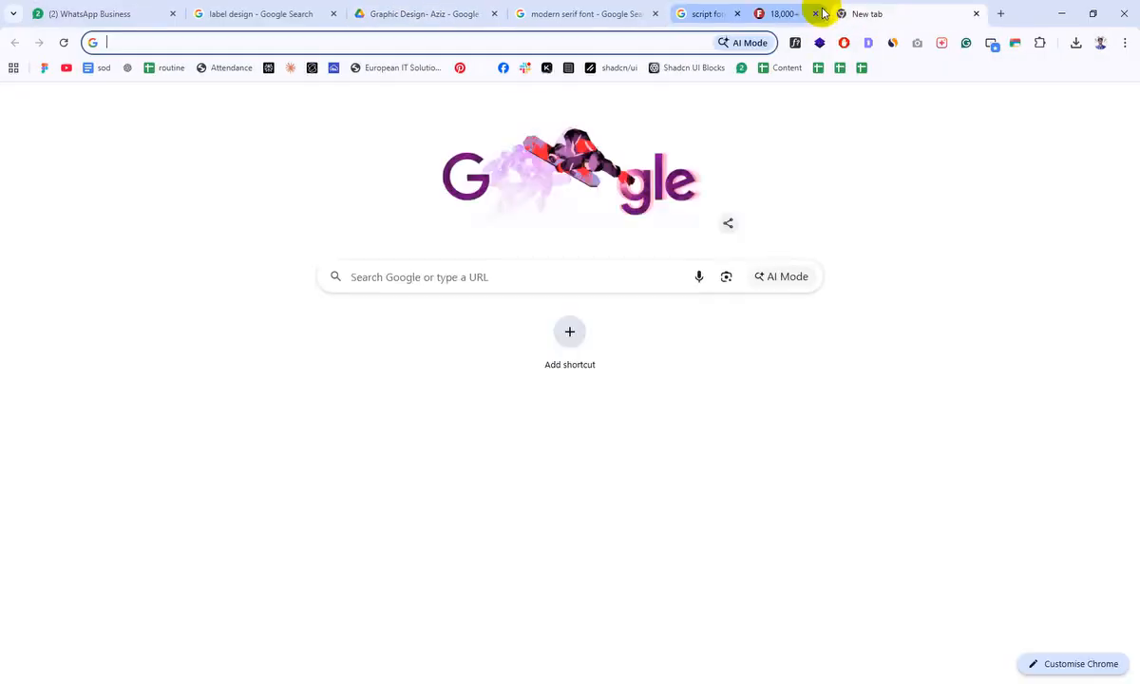
{"action": "type", "text": "lore"}
{"action": "key", "text": "Down"}
{"action": "key", "text": "Down"}
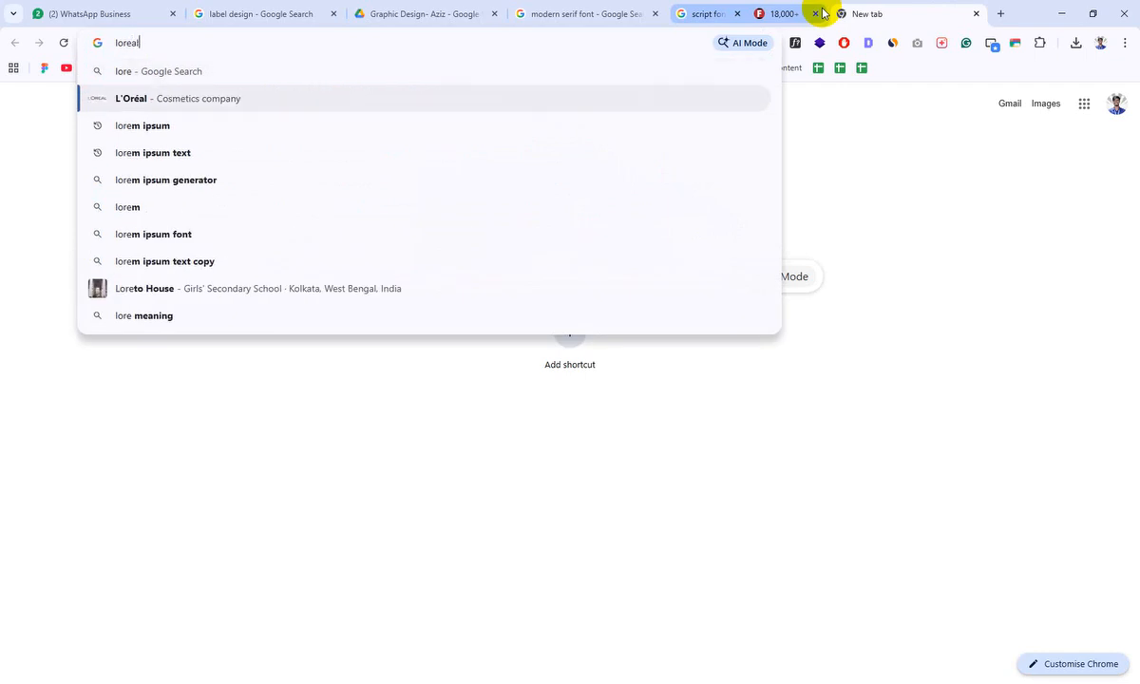
{"action": "key", "text": "Return"}
{"action": "right_click", "coordinate": [302, 240]}
{"action": "left_click", "coordinate": [353, 253]}
{"action": "left_click", "coordinate": [924, 10]}
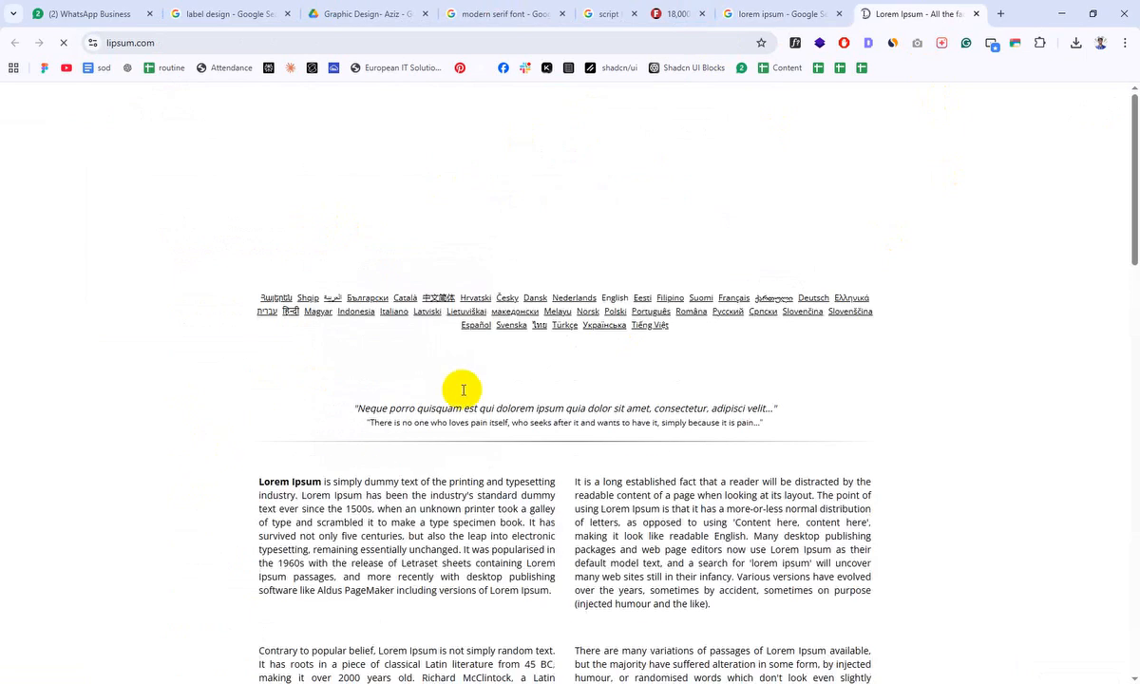
- Copy the "What is Lorem Ipsum?" heading and paragraph and paste them over the placeholder in the Illustrator text box
{"action": "left_click_drag", "start_coordinate": [552, 456], "coordinate": [517, 427]}
{"action": "left_click", "coordinate": [267, 323]}
{"action": "left_click", "coordinate": [513, 426]}
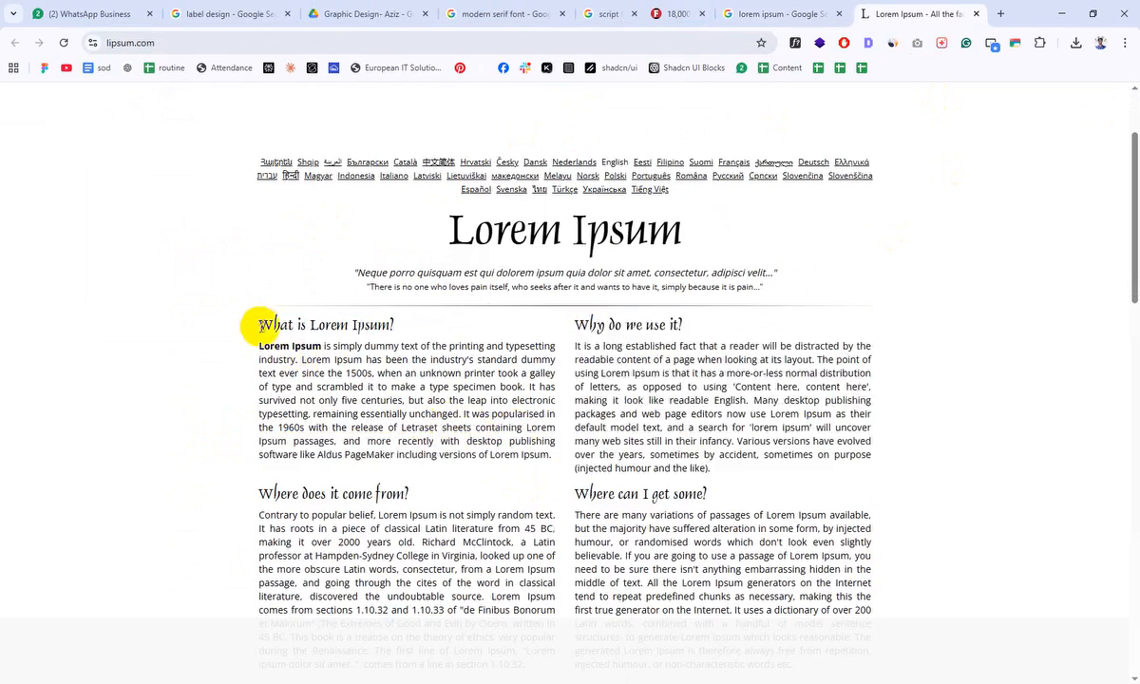
{"action": "left_click_drag", "start_coordinate": [263, 324], "coordinate": [543, 453]}
{"action": "right_click", "coordinate": [494, 417]}
{"action": "left_click", "coordinate": [493, 416]}
{"action": "key", "text": "alt+Tab"}
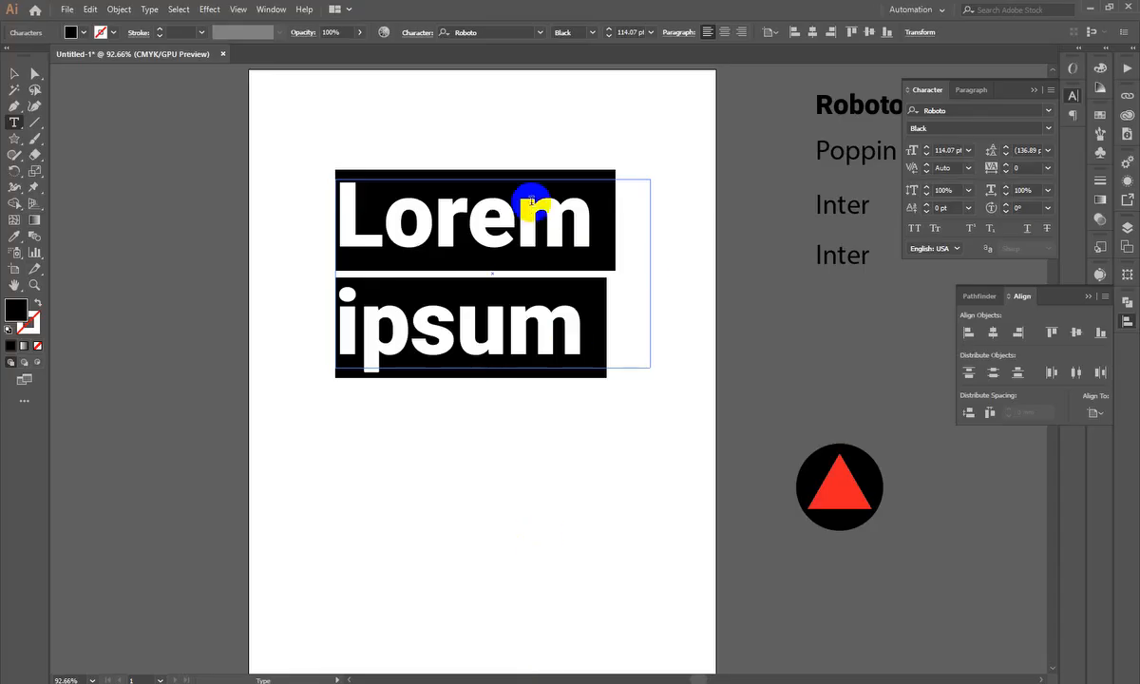
{"action": "key", "text": "ctrl+v"}
- Set the pasted passage to 24 pt Roboto Medium and move its text box slightly up and to the left
{"action": "left_click", "coordinate": [14, 73]}
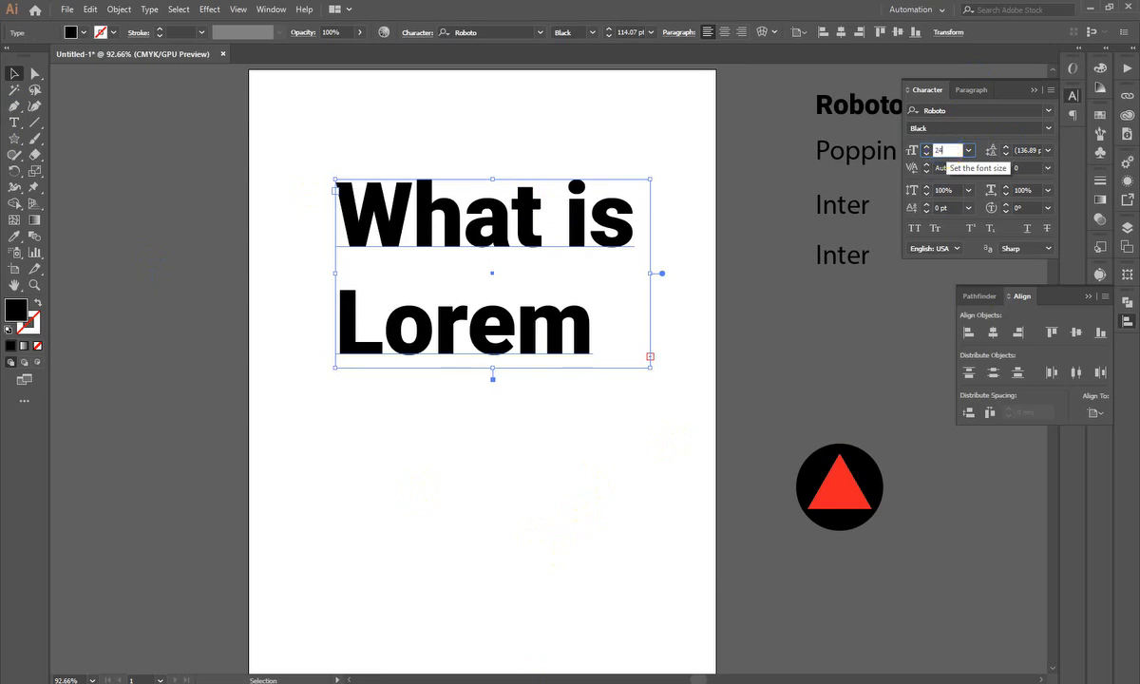
{"action": "key", "text": "Return"}
{"action": "left_click_drag", "start_coordinate": [504, 289], "coordinate": [476, 269]}
{"action": "left_click", "coordinate": [1050, 130]}
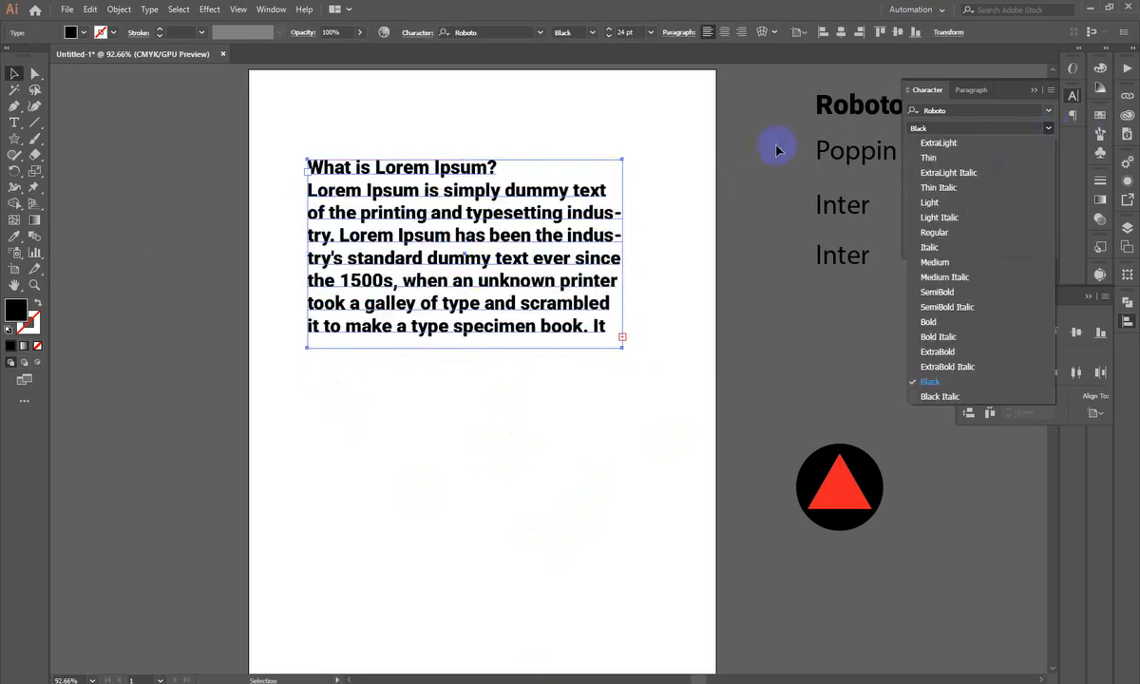
{"action": "left_click", "coordinate": [944, 263]}
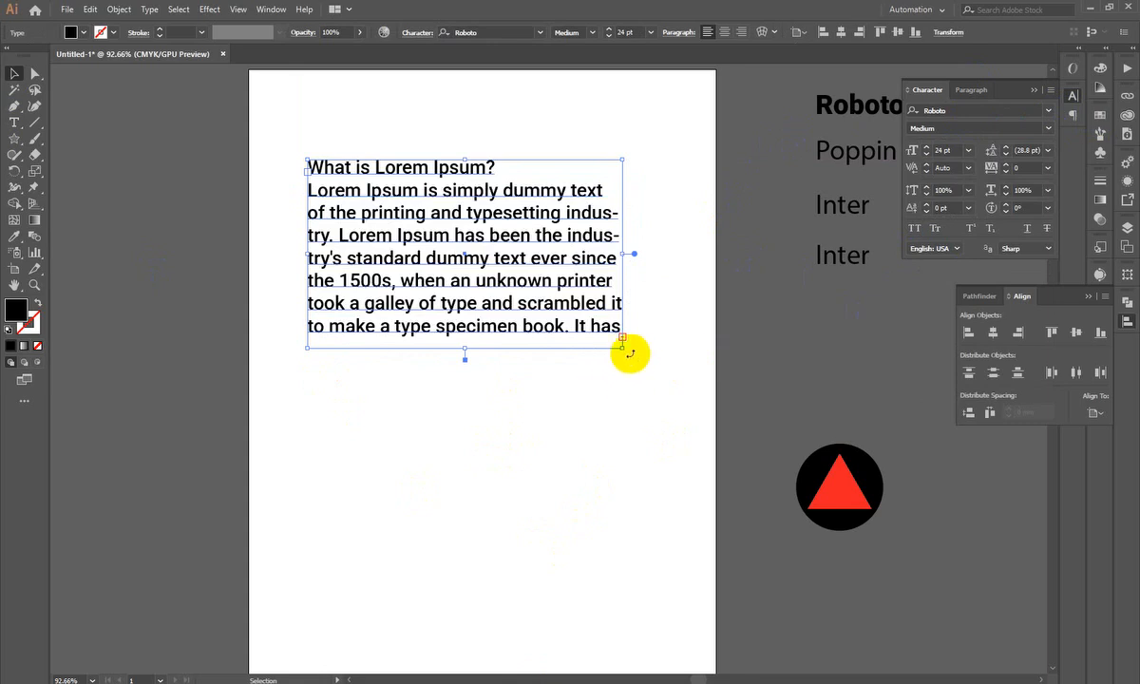
- Widen the text box, shift it slightly left, and lengthen it downward until the whole passage fits
{"action": "left_click_drag", "start_coordinate": [627, 255], "coordinate": [668, 256]}
{"action": "left_click_drag", "start_coordinate": [463, 257], "coordinate": [440, 263]}
{"action": "left_click_drag", "start_coordinate": [472, 355], "coordinate": [529, 511]}
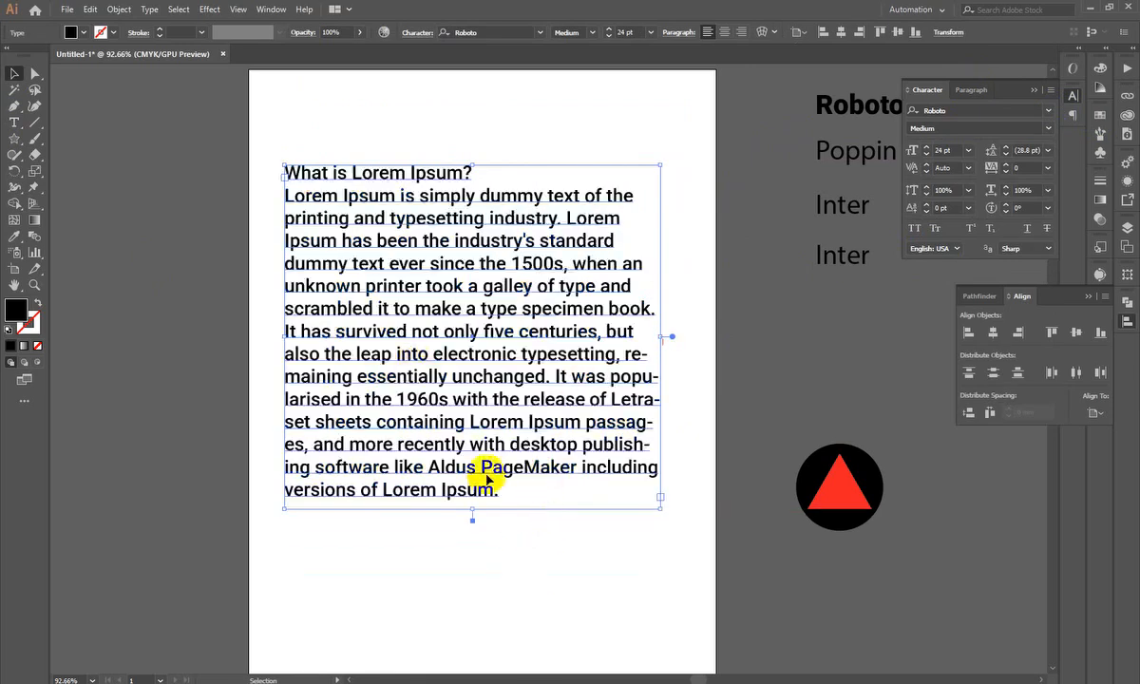
- Switch to Chrome and review the Similarweb statistics for lipsum.com, including monthly visits, top keywords and AI traffic distribution
{"action": "key", "text": "alt+Tab"}
{"action": "left_click", "coordinate": [1055, 226]}
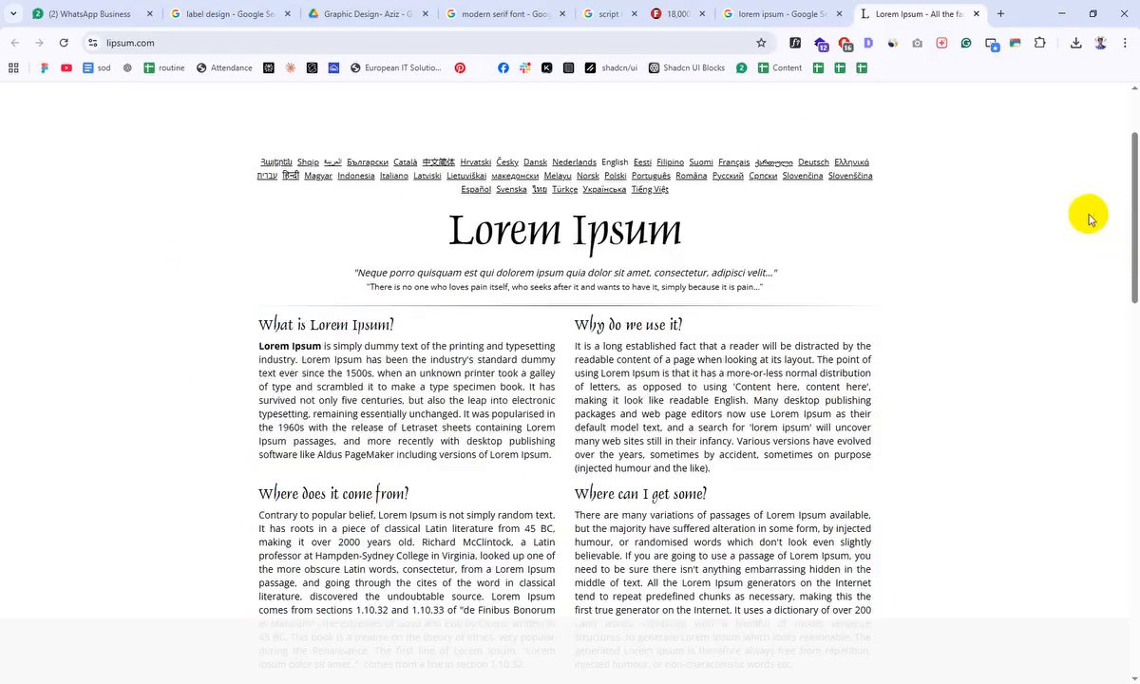
{"action": "left_click", "coordinate": [894, 44]}
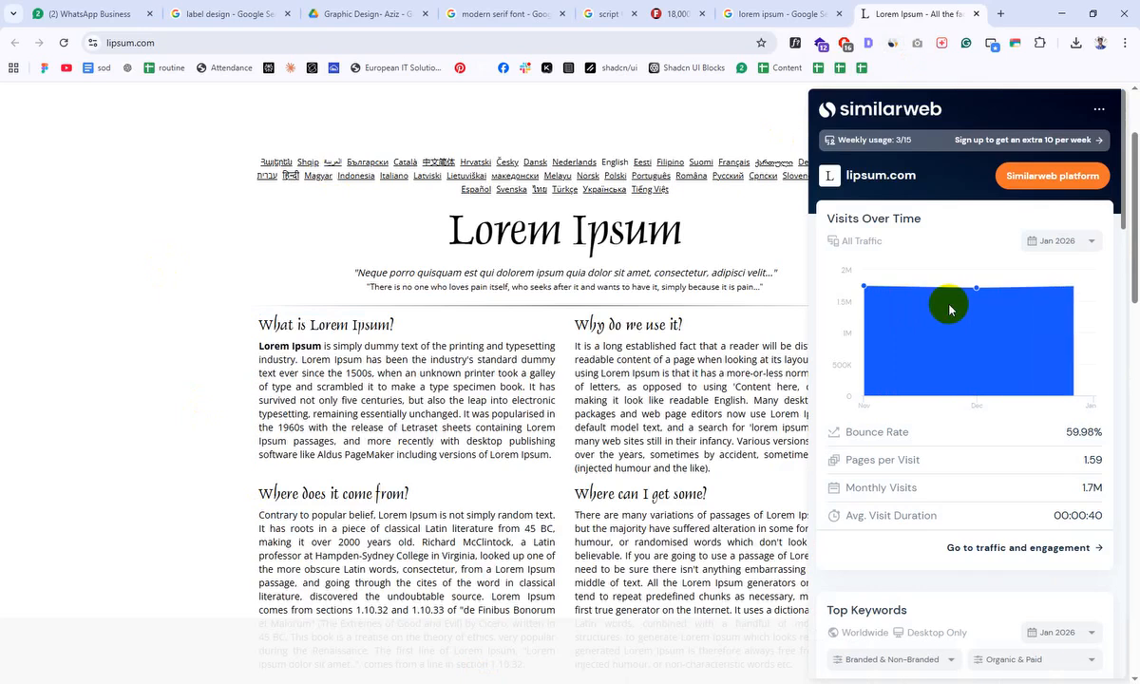
{"action": "scroll", "coordinate": [948, 314], "scroll_direction": "down", "scroll_amount": 2}
{"action": "left_click_drag", "start_coordinate": [1077, 352], "coordinate": [1128, 364]}
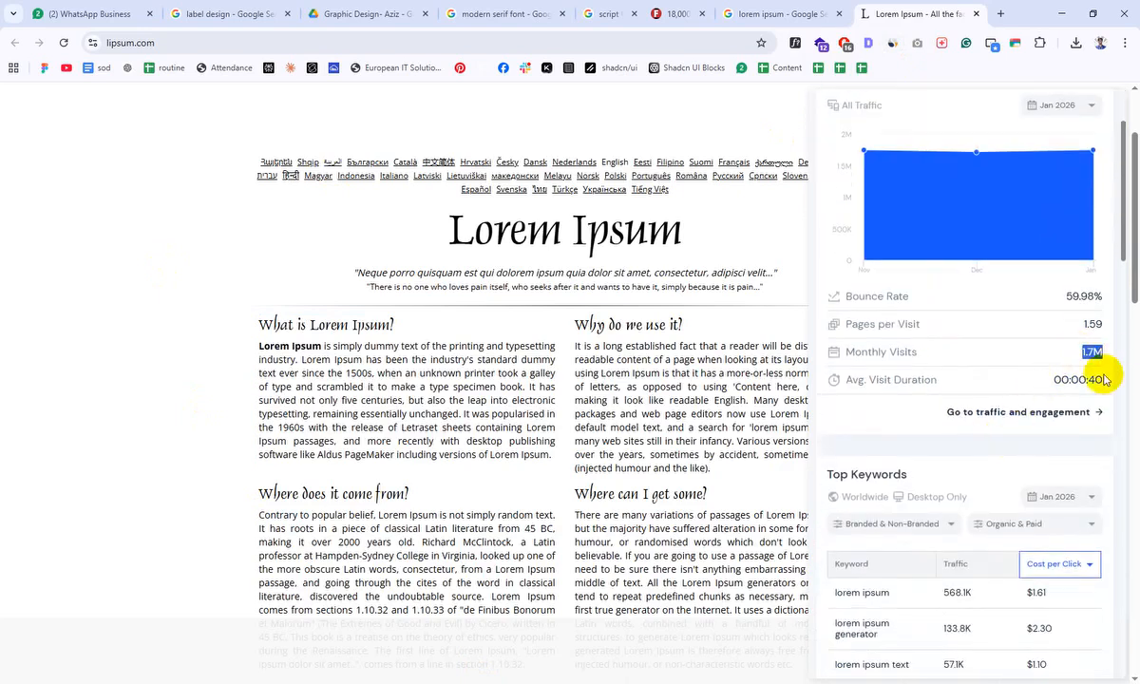
{"action": "scroll", "coordinate": [1021, 394], "scroll_direction": "down", "scroll_amount": 4}
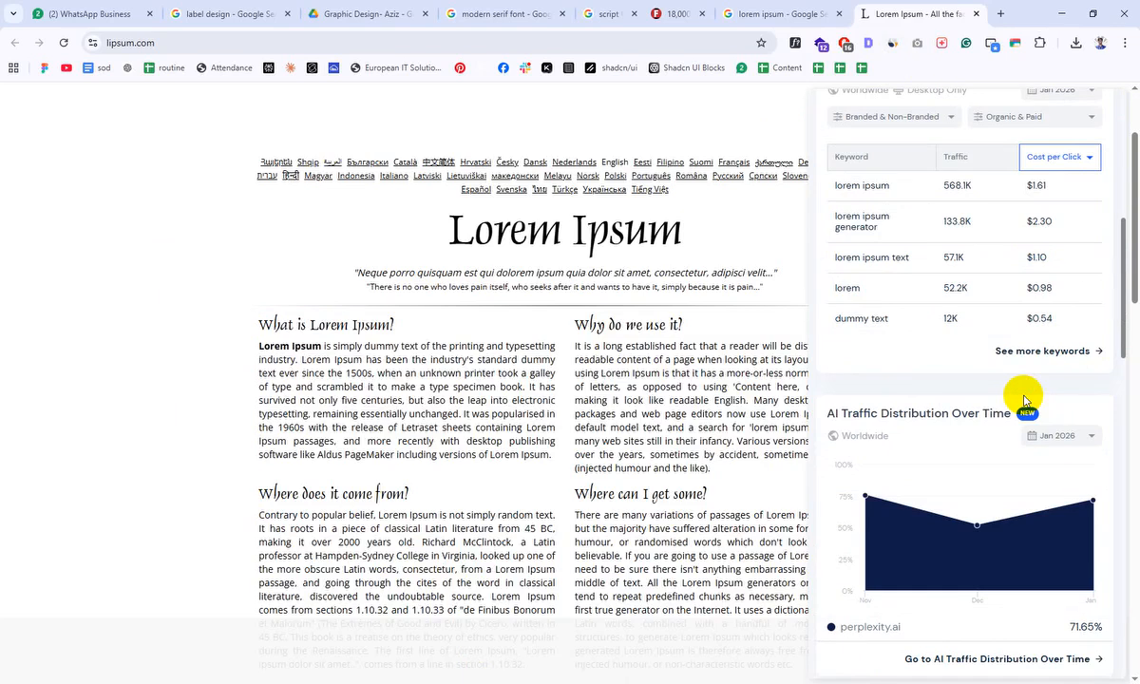
{"action": "scroll", "coordinate": [1024, 401], "scroll_direction": "down", "scroll_amount": 4}
{"action": "scroll", "coordinate": [491, 351], "scroll_direction": "down", "scroll_amount": 4}
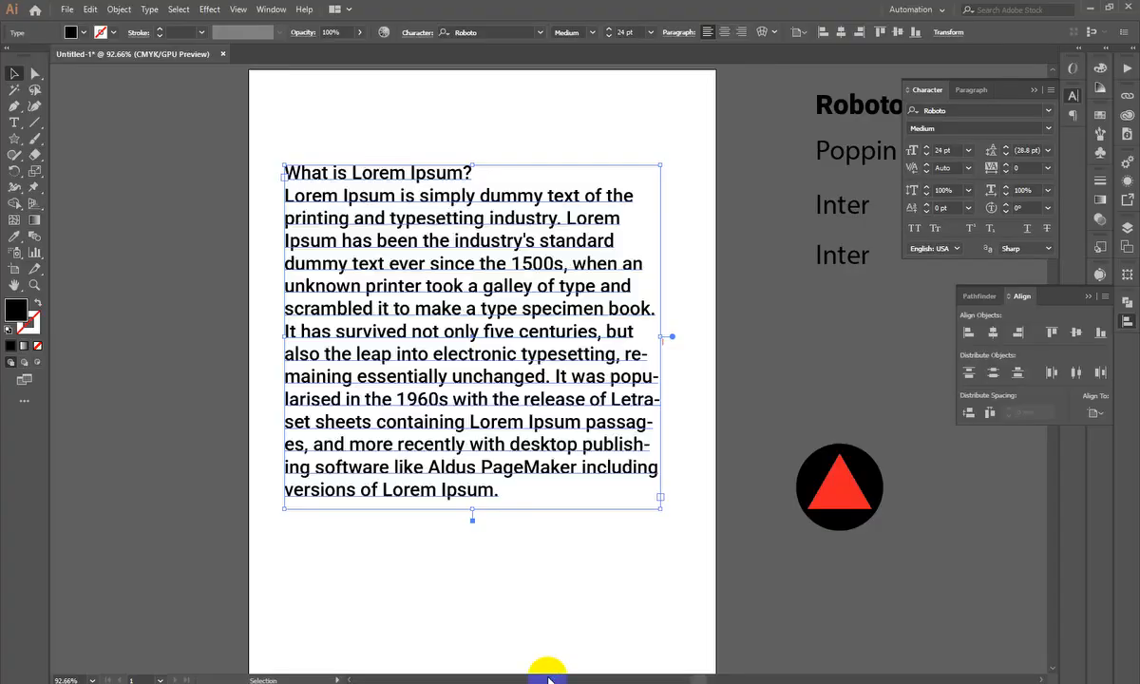
- Back in Illustrator, widen the Lorem Ipsum text box, shorten it to fit the rewrapped passage, and deselect it
{"action": "left_click_drag", "start_coordinate": [661, 336], "coordinate": [697, 331]}
{"action": "left_click_drag", "start_coordinate": [489, 509], "coordinate": [487, 487]}
{"action": "left_click", "coordinate": [513, 561]}
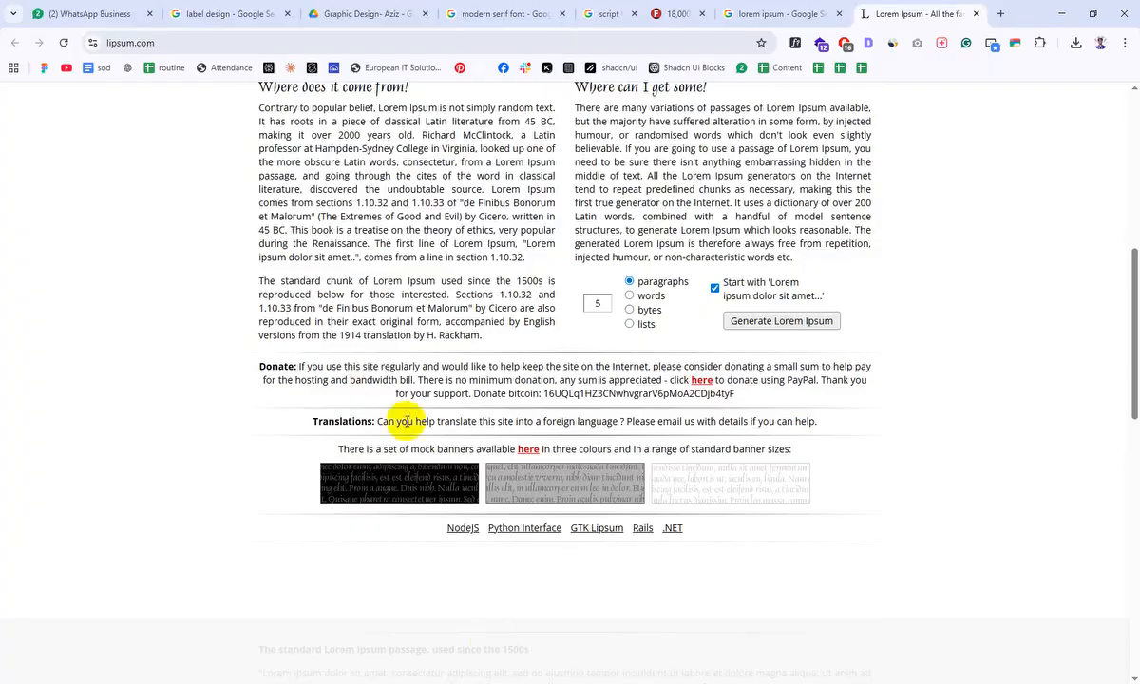
- Return to Chrome and browse the Google results for lorem ipsum to examine other dummy-text sources
{"action": "left_click", "coordinate": [784, 13]}
{"action": "scroll", "coordinate": [180, 404], "scroll_direction": "down", "scroll_amount": 4}
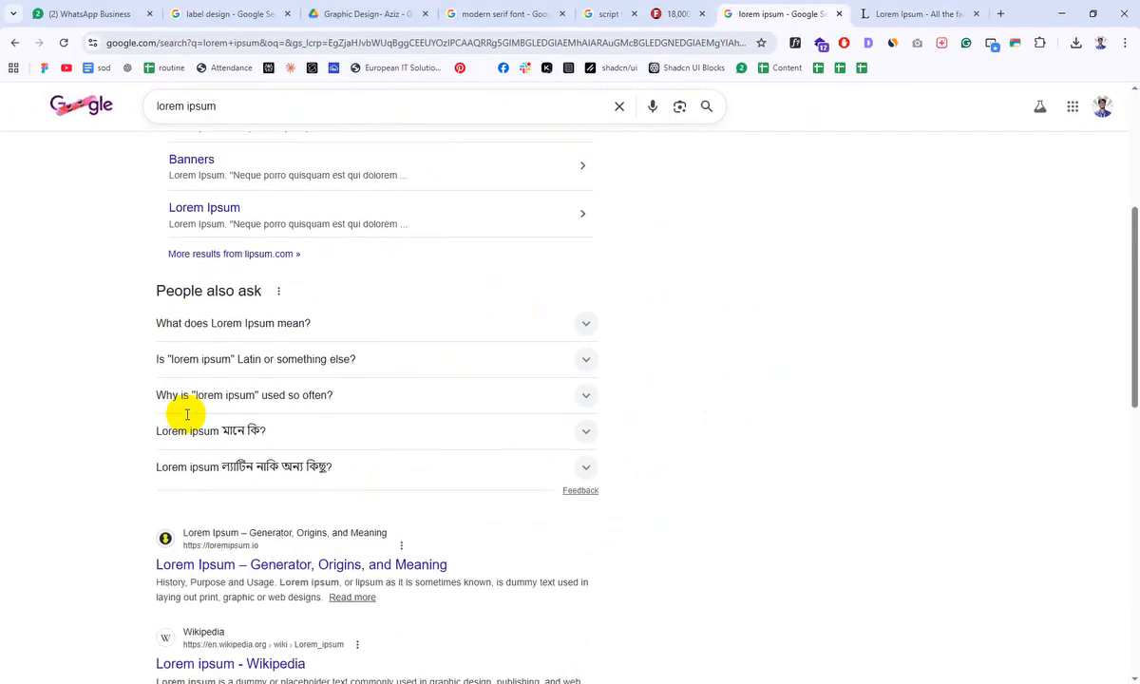
{"action": "scroll", "coordinate": [185, 415], "scroll_direction": "down", "scroll_amount": 3}
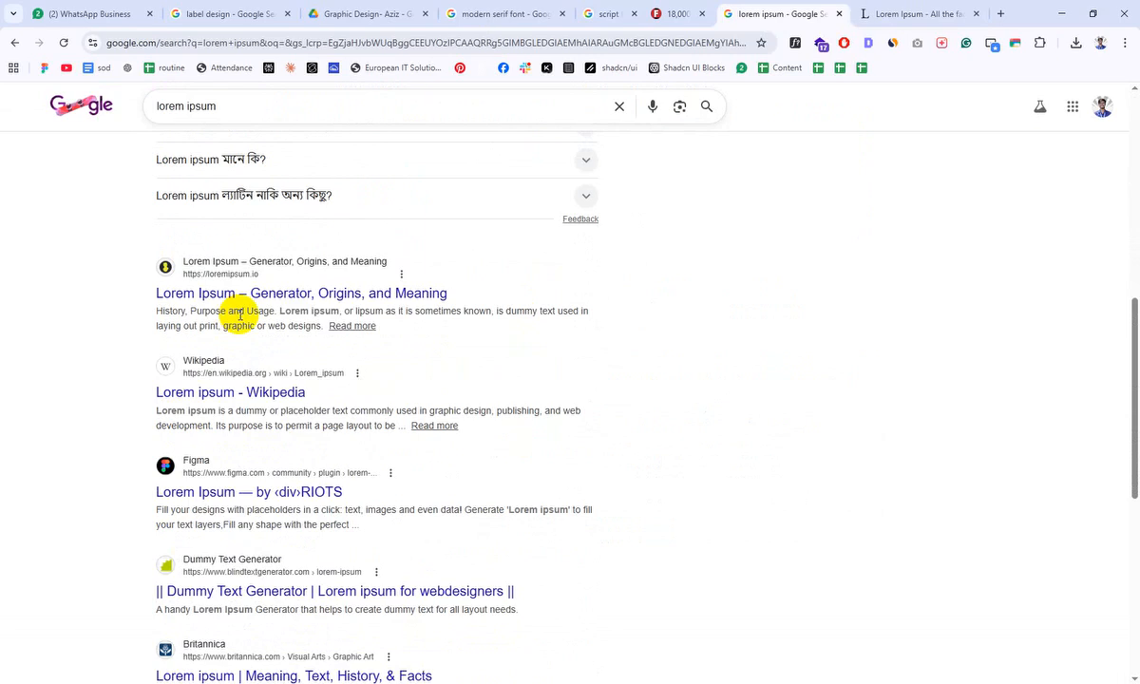
{"action": "scroll", "coordinate": [245, 305], "scroll_direction": "up", "scroll_amount": 7}
{"action": "scroll", "coordinate": [456, 399], "scroll_direction": "down", "scroll_amount": 5}
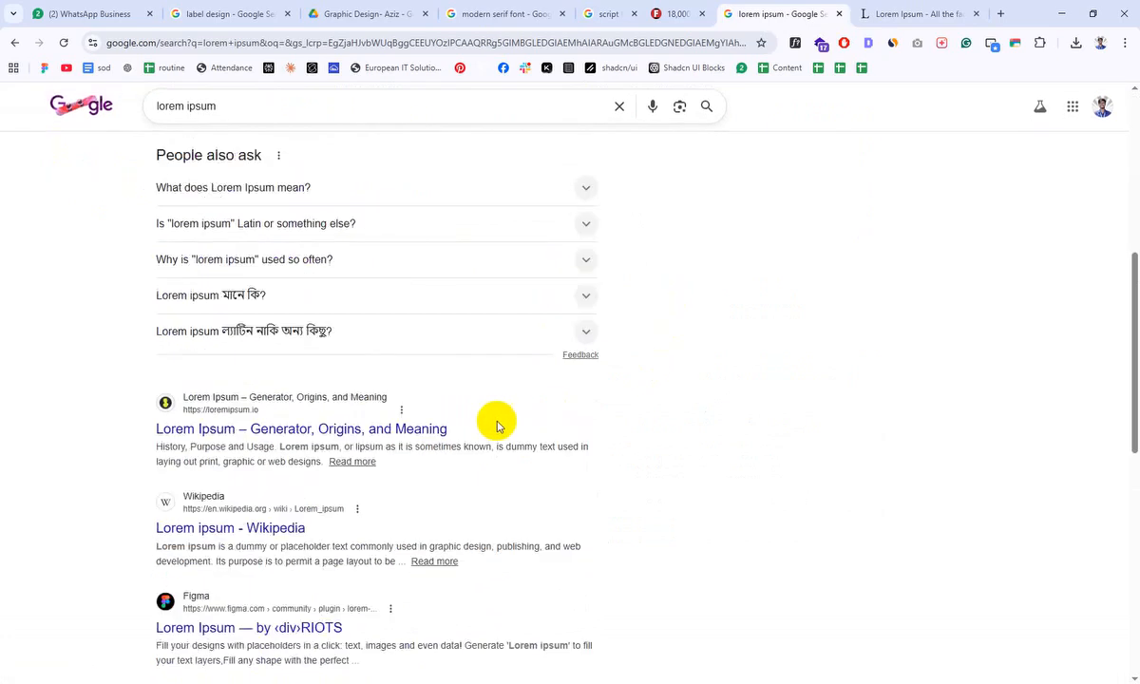
{"action": "scroll", "coordinate": [470, 432], "scroll_direction": "down", "scroll_amount": 7}
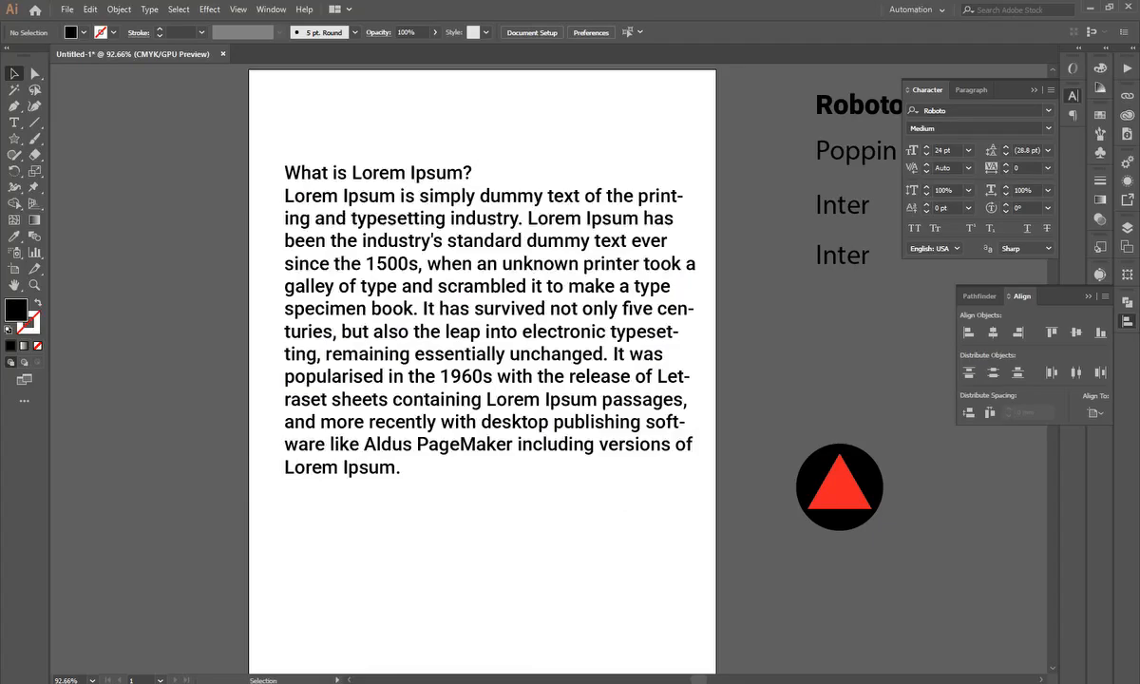
- In Illustrator, justify the Lorem Ipsum passage with its last line aligned left
{"action": "left_click_drag", "start_coordinate": [415, 439], "coordinate": [537, 420]}
{"action": "scroll", "coordinate": [617, 316], "scroll_direction": "up", "scroll_amount": 1}
{"action": "left_click_drag", "start_coordinate": [628, 282], "coordinate": [585, 324]}
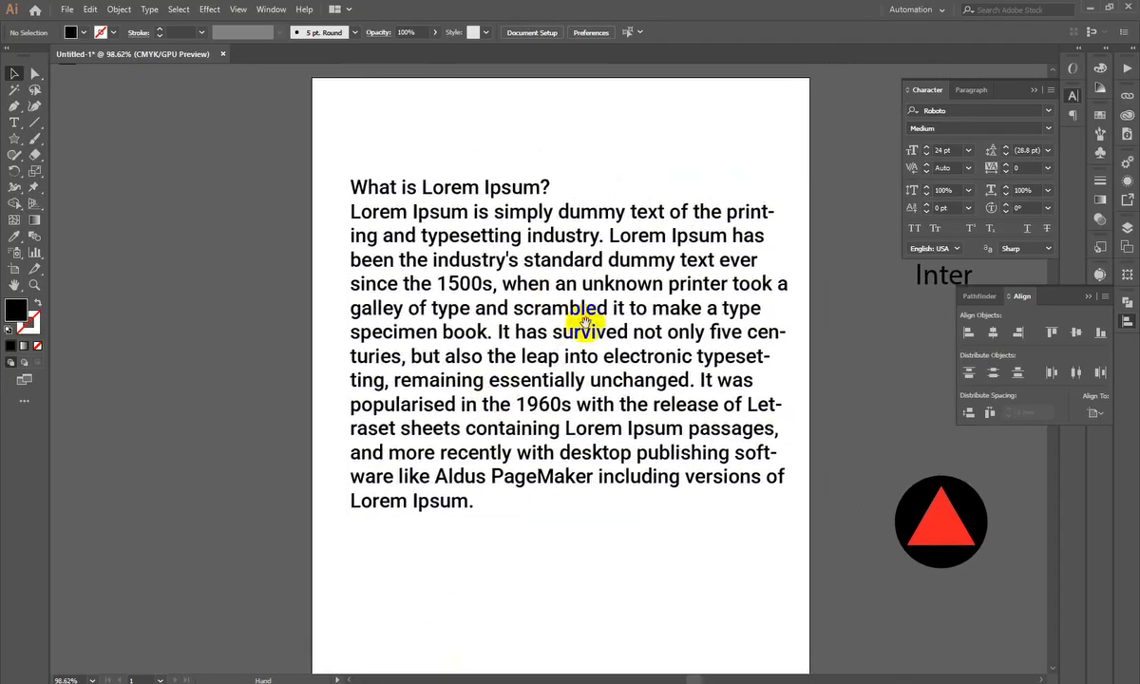
{"action": "left_click", "coordinate": [972, 89]}
{"action": "left_click", "coordinate": [787, 239]}
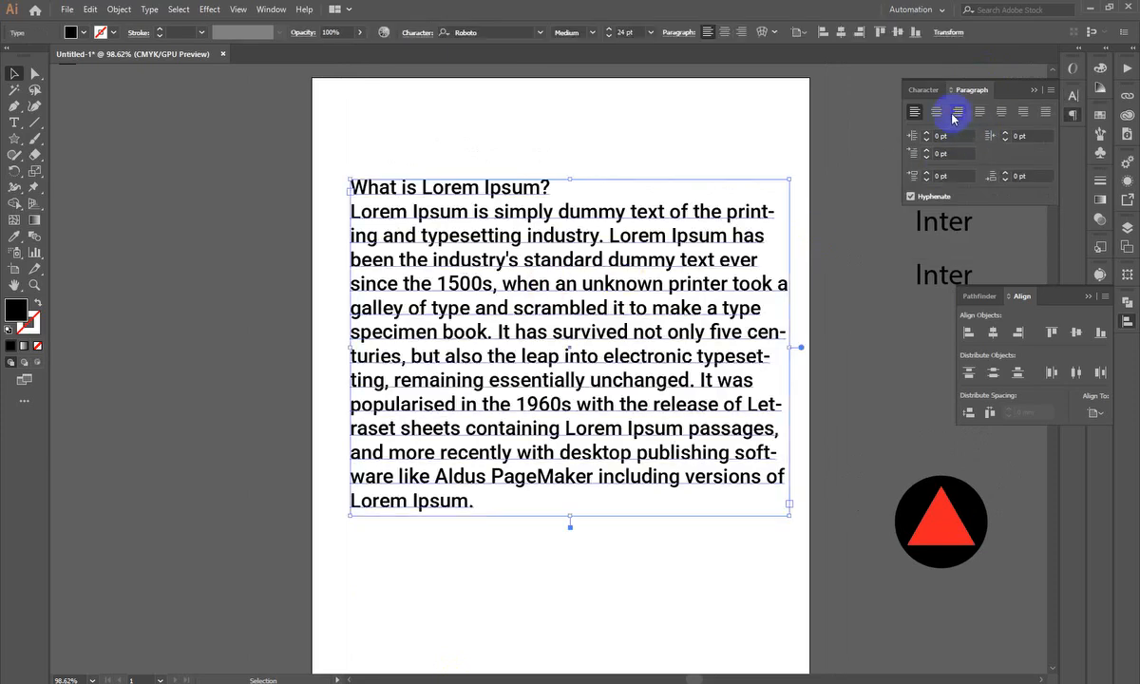
{"action": "left_click", "coordinate": [980, 111]}
- Try shrinking the justified text box to a narrow, short column, and undo the resize
{"action": "scroll", "coordinate": [584, 475], "scroll_direction": "up", "scroll_amount": 2}
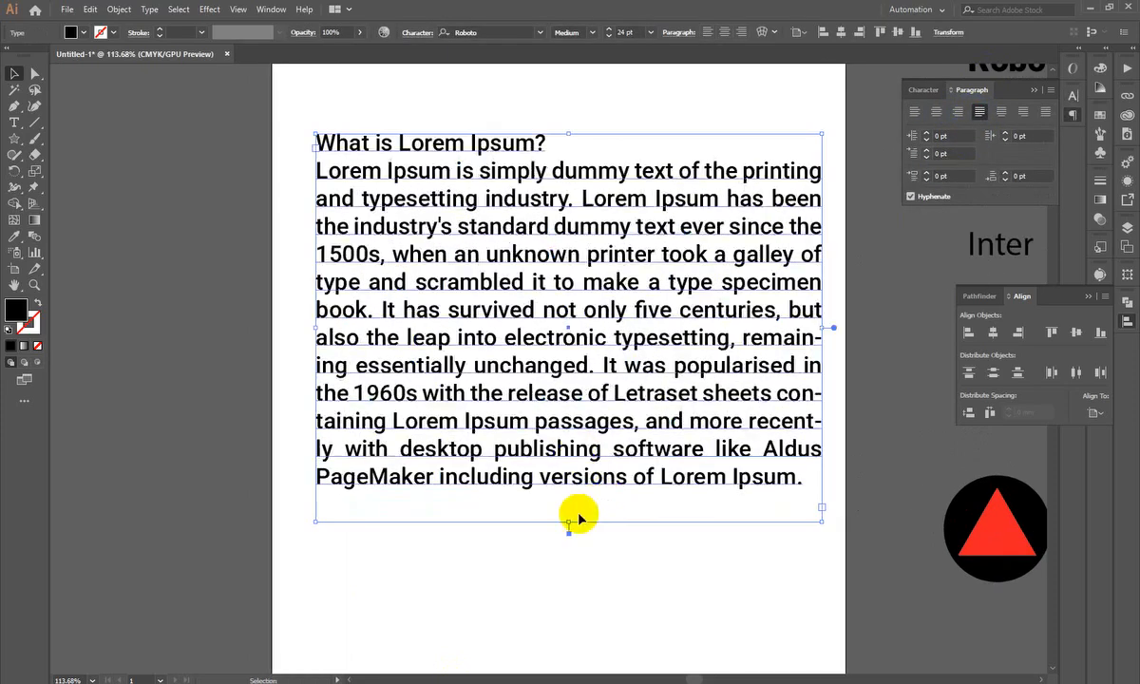
{"action": "scroll", "coordinate": [573, 501], "scroll_direction": "down", "scroll_amount": 2}
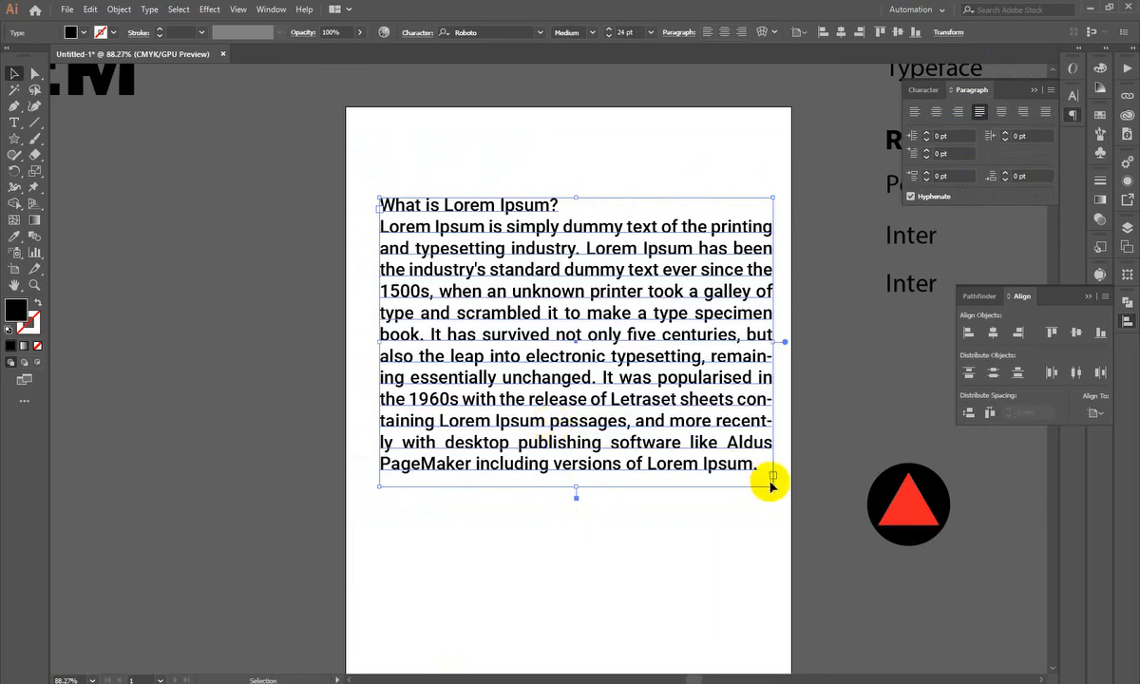
{"action": "left_click_drag", "start_coordinate": [773, 486], "coordinate": [616, 369]}
{"action": "left_click", "coordinate": [534, 382]}
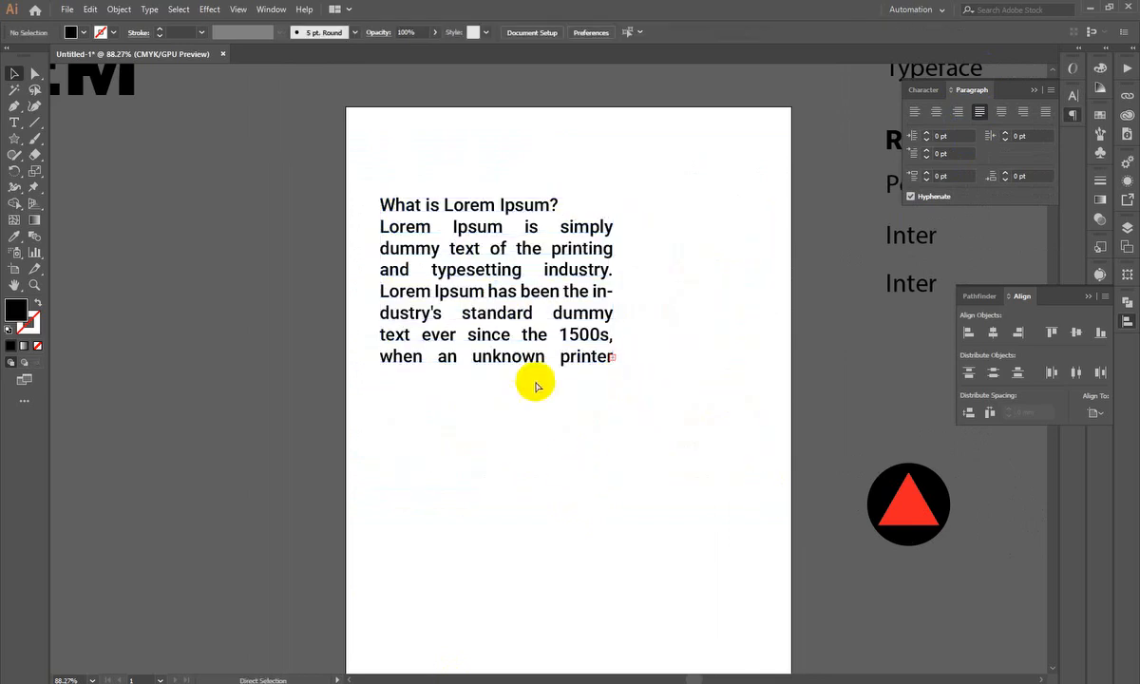
{"action": "scroll", "coordinate": [519, 444], "scroll_direction": "up", "scroll_amount": 1}
{"action": "left_click_drag", "start_coordinate": [519, 445], "coordinate": [513, 447]}
{"action": "key", "text": "ctrl+z"}
- Move the passage's text box up the page and shorten it to end after the line "five centuries, but"
{"action": "left_click", "coordinate": [147, 349]}
{"action": "left_click", "coordinate": [515, 325]}
{"action": "left_click_drag", "start_coordinate": [514, 325], "coordinate": [502, 330]}
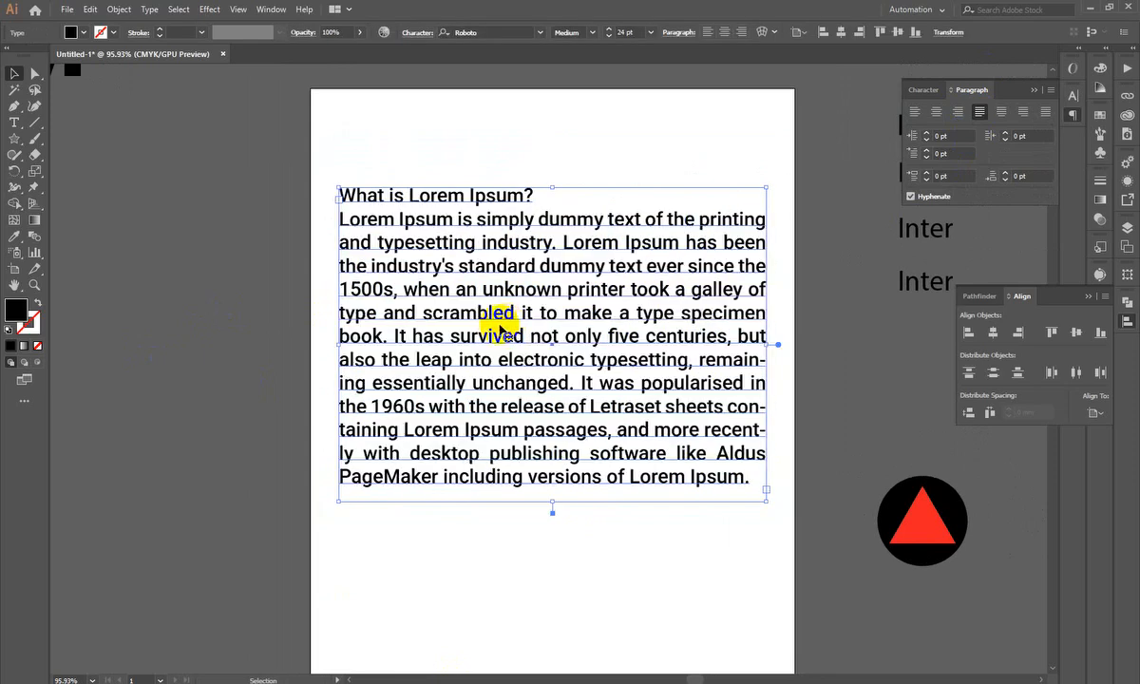
{"action": "scroll", "coordinate": [570, 409], "scroll_direction": "down", "scroll_amount": 1}
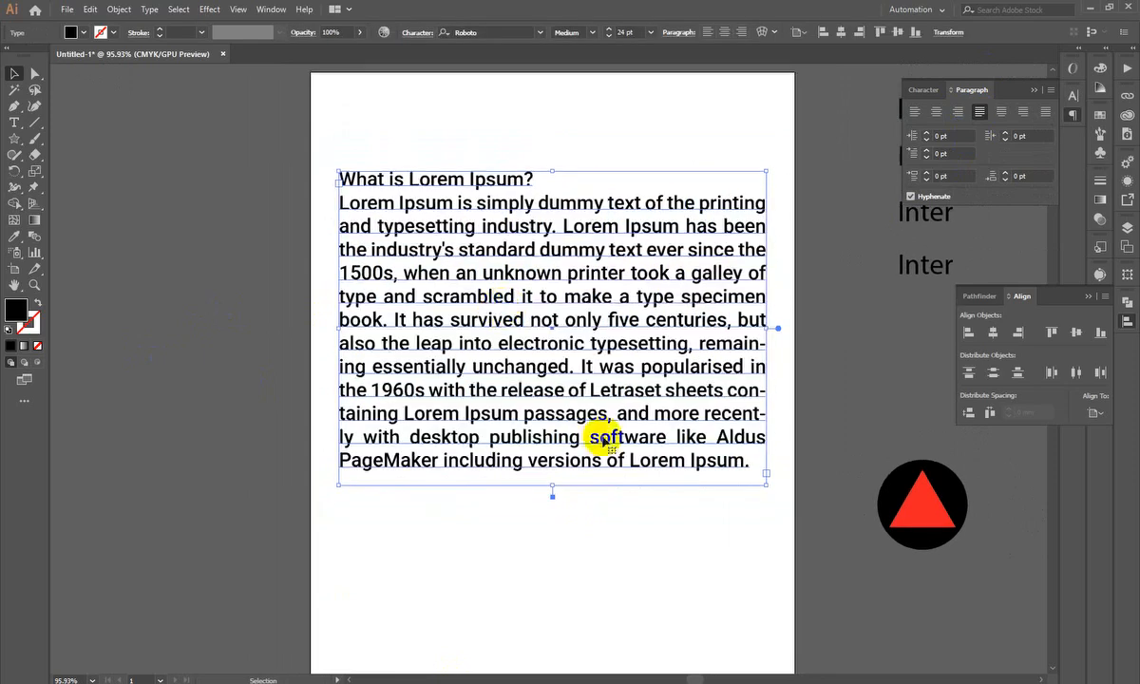
{"action": "left_click_drag", "start_coordinate": [551, 491], "coordinate": [548, 476]}
{"action": "scroll", "coordinate": [491, 491], "scroll_direction": "down", "scroll_amount": 3}
{"action": "left_click_drag", "start_coordinate": [511, 409], "coordinate": [508, 373]}
{"action": "left_click_drag", "start_coordinate": [521, 454], "coordinate": [520, 353]}
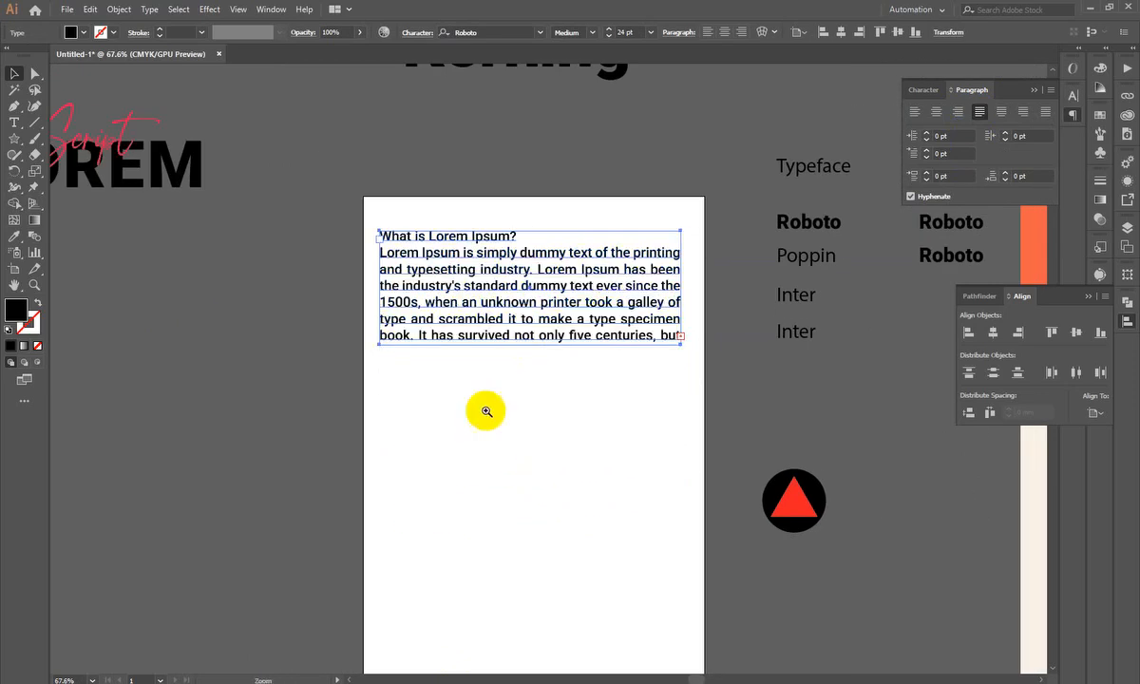
- Duplicate the text block directly below the original and reduce the copy's leading to 28 pt
{"action": "scroll", "coordinate": [484, 408], "scroll_direction": "down", "scroll_amount": 3}
{"action": "left_click_drag", "start_coordinate": [509, 229], "coordinate": [509, 364]}
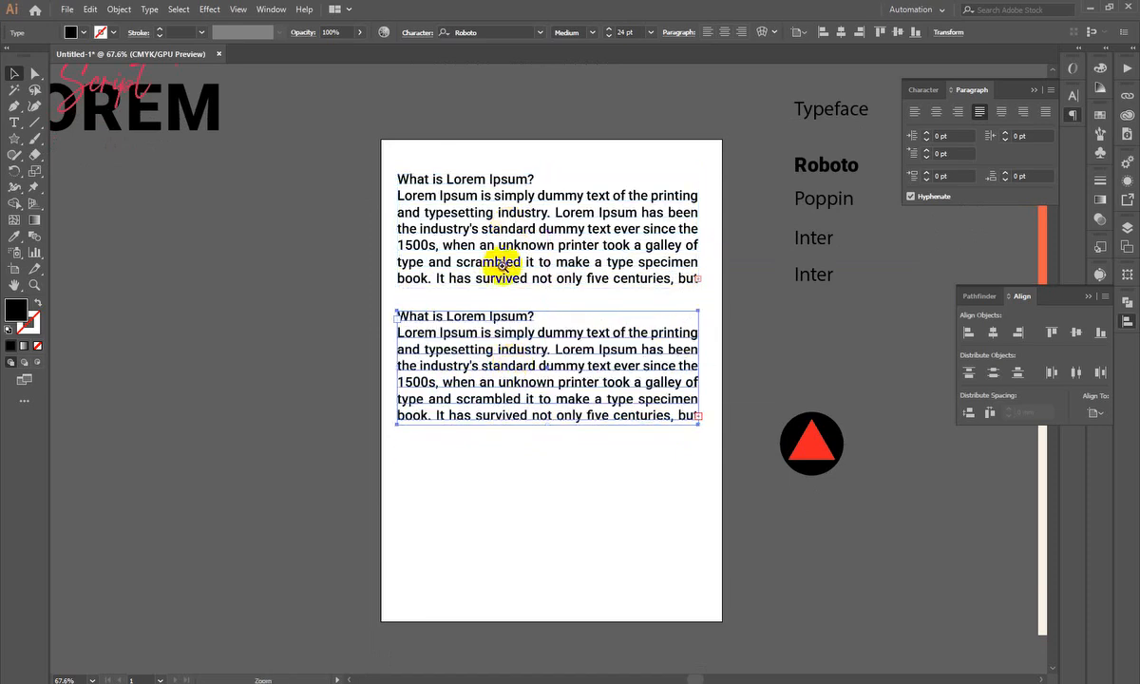
{"action": "scroll", "coordinate": [502, 266], "scroll_direction": "up", "scroll_amount": 1}
{"action": "left_click", "coordinate": [937, 93]}
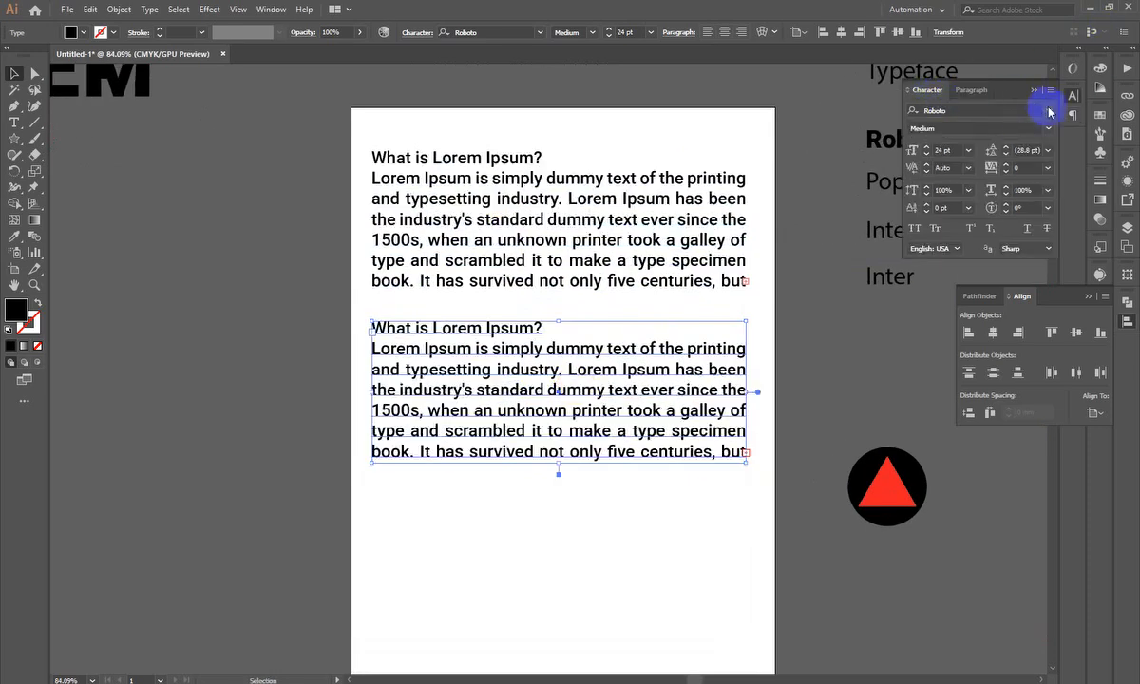
{"action": "left_click", "coordinate": [1005, 149]}
{"action": "left_click", "coordinate": [1006, 150]}
{"action": "left_click", "coordinate": [1005, 150]}
{"action": "left_click", "coordinate": [1006, 149]}
{"action": "left_click", "coordinate": [1005, 149]}
{"action": "left_click", "coordinate": [1006, 149]}
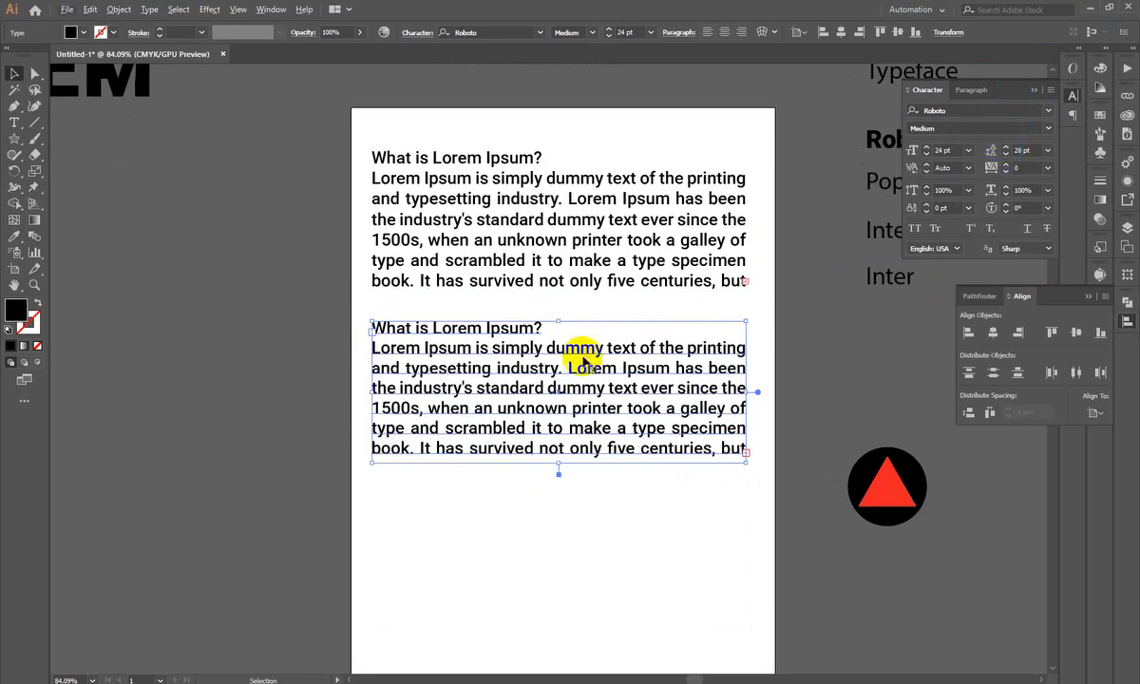
- Set the second paragraph's leading to 30 pt
{"action": "left_click", "coordinate": [943, 151]}
{"action": "left_click", "coordinate": [1032, 170]}
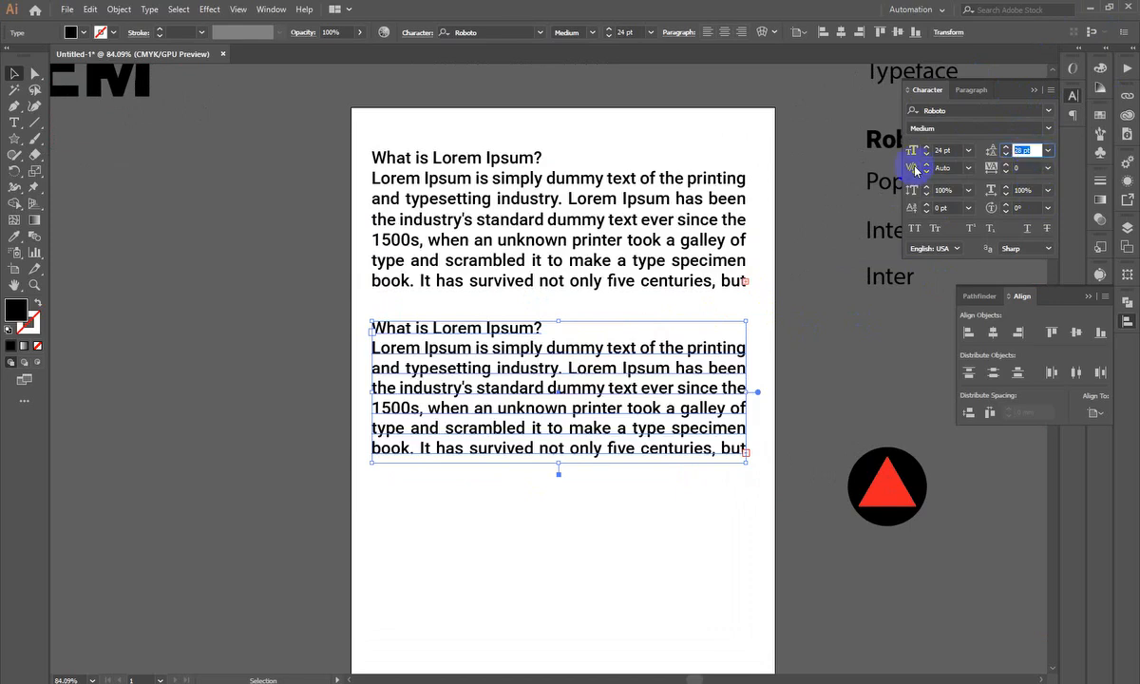
{"action": "type", "text": "30"}
{"action": "key", "text": "Return"}
- Duplicate the second paragraph below as a third block with 38 pt leading, and lengthen its box to fit one more line
{"action": "scroll", "coordinate": [847, 195], "scroll_direction": "down", "scroll_amount": 1}
{"action": "left_click_drag", "start_coordinate": [484, 370], "coordinate": [483, 547]}
{"action": "left_click", "coordinate": [1028, 149]}
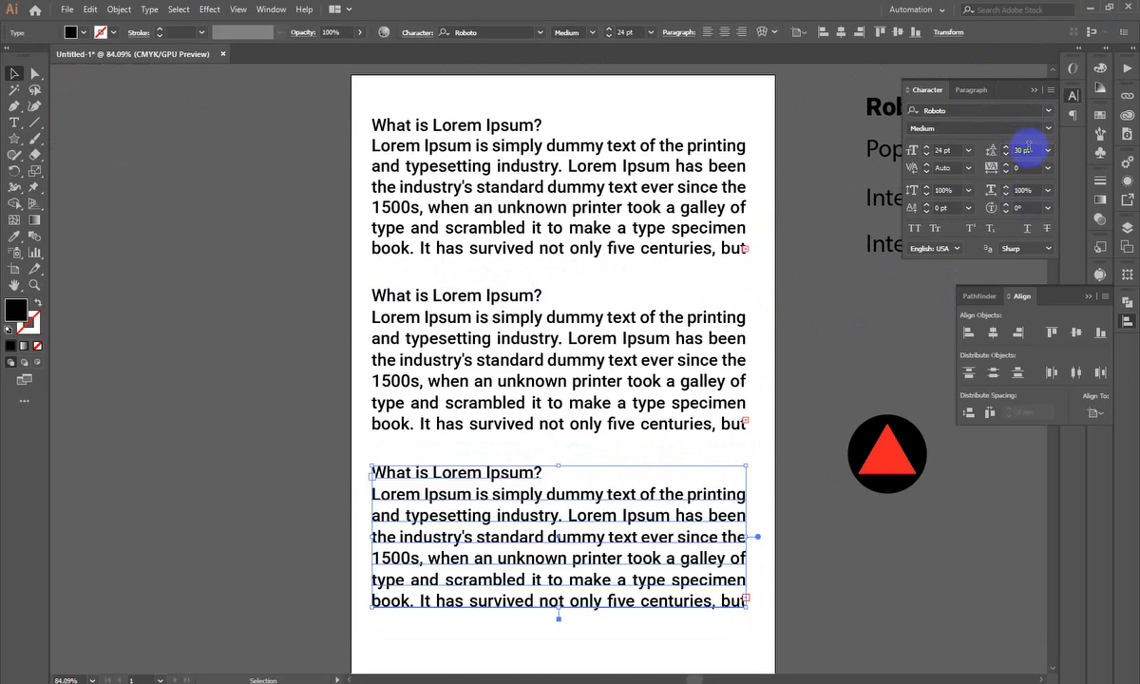
{"action": "type", "text": "38"}
{"action": "key", "text": "Return"}
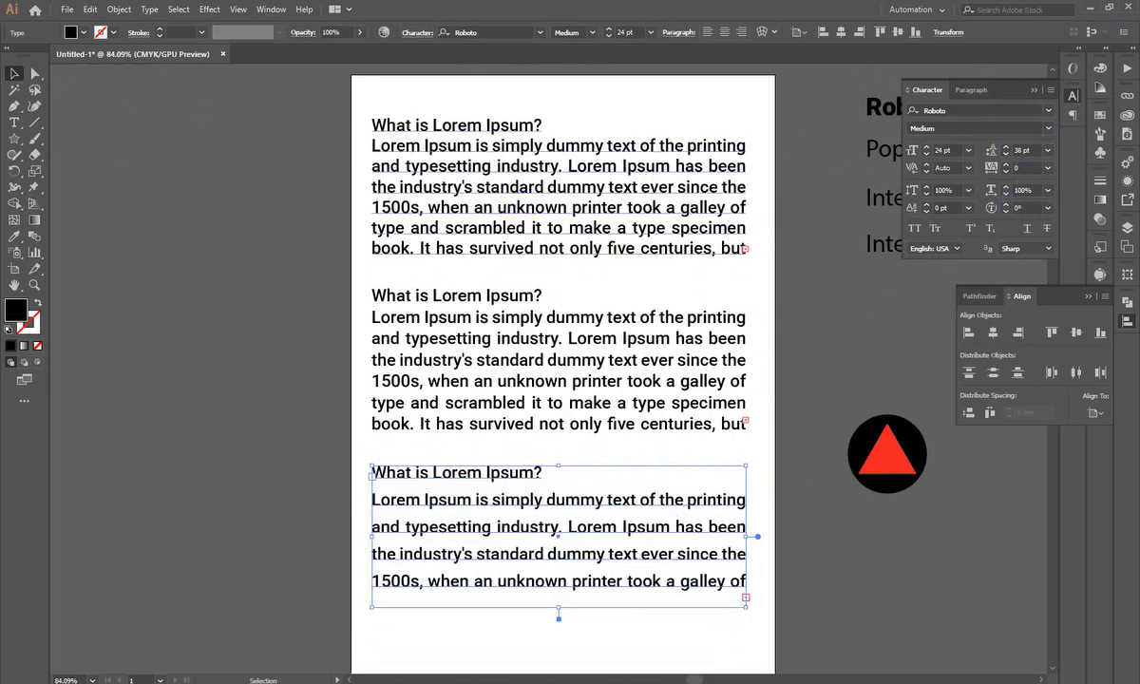
{"action": "scroll", "coordinate": [84, 496], "scroll_direction": "down", "scroll_amount": 3}
{"action": "left_click_drag", "start_coordinate": [558, 511], "coordinate": [558, 519]}
- Compare the line spacing of the three stacked paragraphs on the artboard
{"action": "left_click_drag", "start_coordinate": [520, 207], "coordinate": [484, 359]}
{"action": "left_click_drag", "start_coordinate": [533, 239], "coordinate": [547, 243]}
{"action": "left_click_drag", "start_coordinate": [551, 341], "coordinate": [494, 267]}
{"action": "left_click_drag", "start_coordinate": [575, 290], "coordinate": [588, 290]}
{"action": "left_click_drag", "start_coordinate": [619, 289], "coordinate": [646, 317]}
{"action": "left_click_drag", "start_coordinate": [732, 362], "coordinate": [815, 466]}
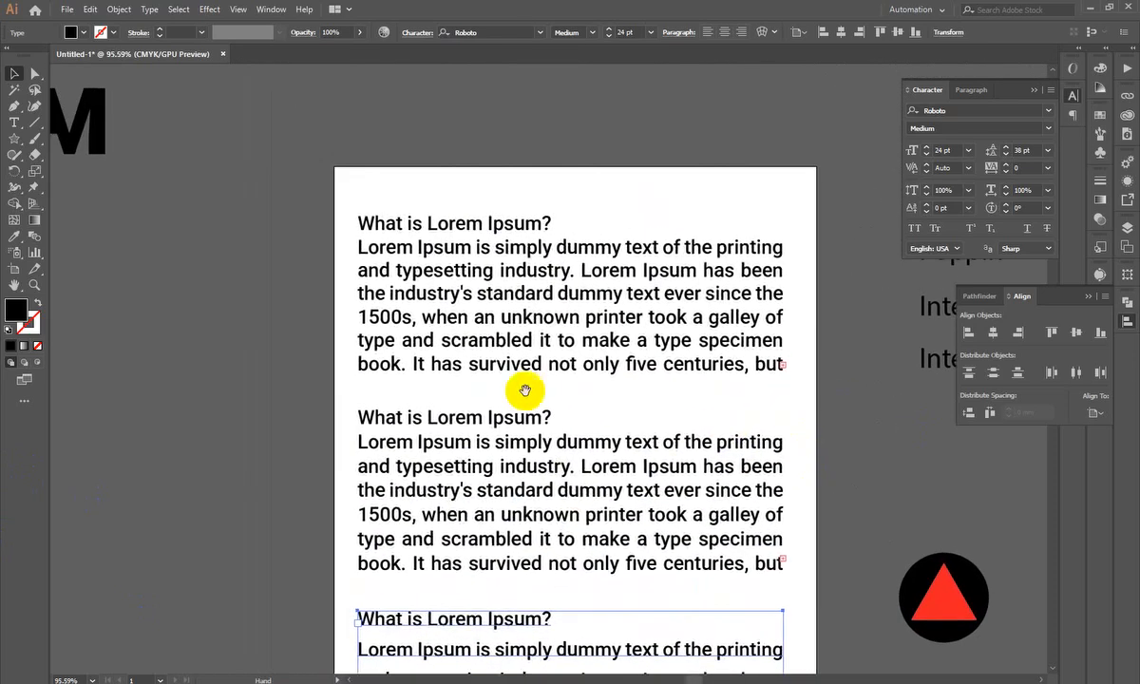
{"action": "left_click_drag", "start_coordinate": [643, 360], "coordinate": [545, 399]}
{"action": "left_click_drag", "start_coordinate": [605, 436], "coordinate": [592, 397]}
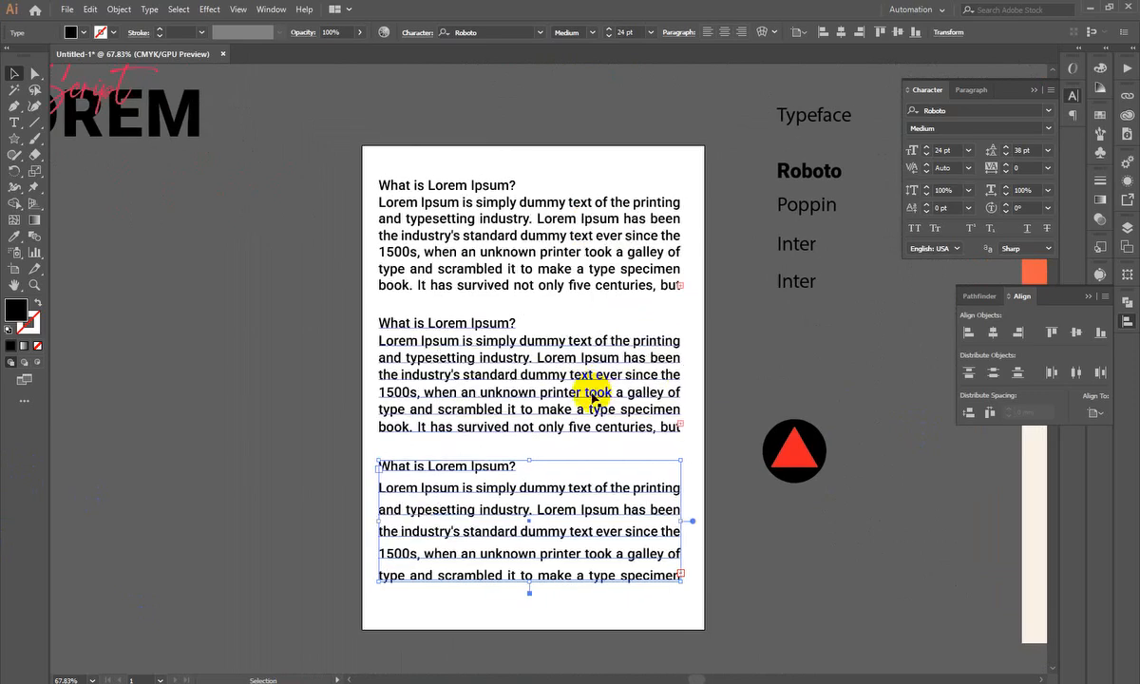
{"action": "left_click_drag", "start_coordinate": [571, 465], "coordinate": [571, 399]}
{"action": "left_click_drag", "start_coordinate": [527, 169], "coordinate": [562, 304]}
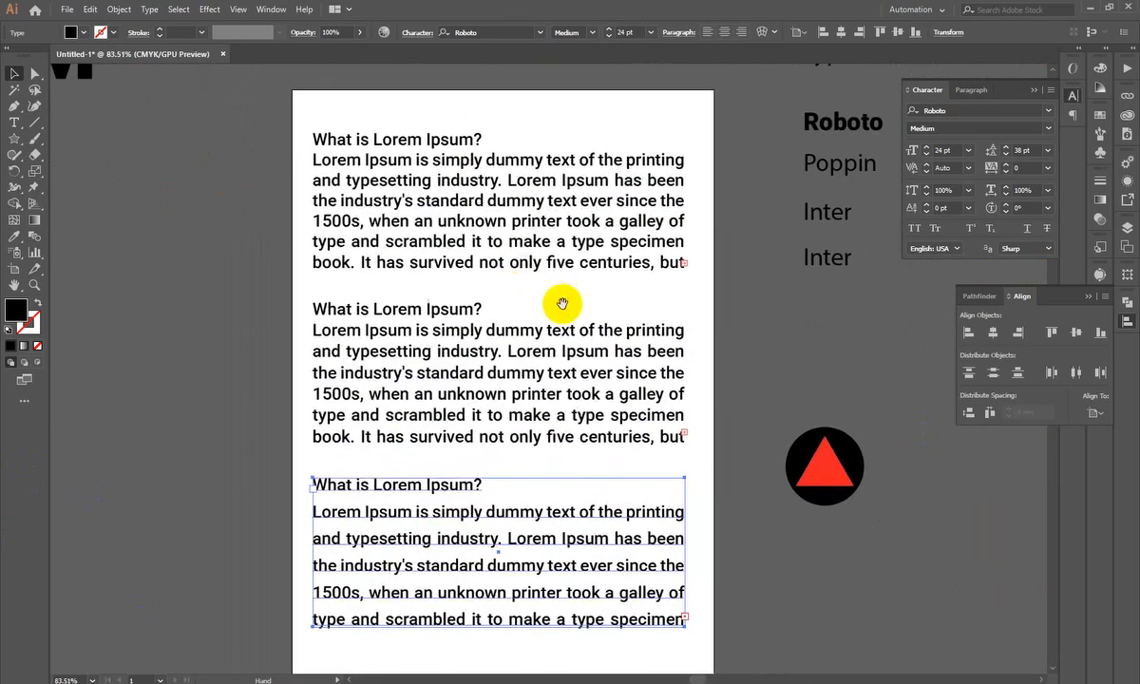
{"action": "left_click", "coordinate": [827, 399]}
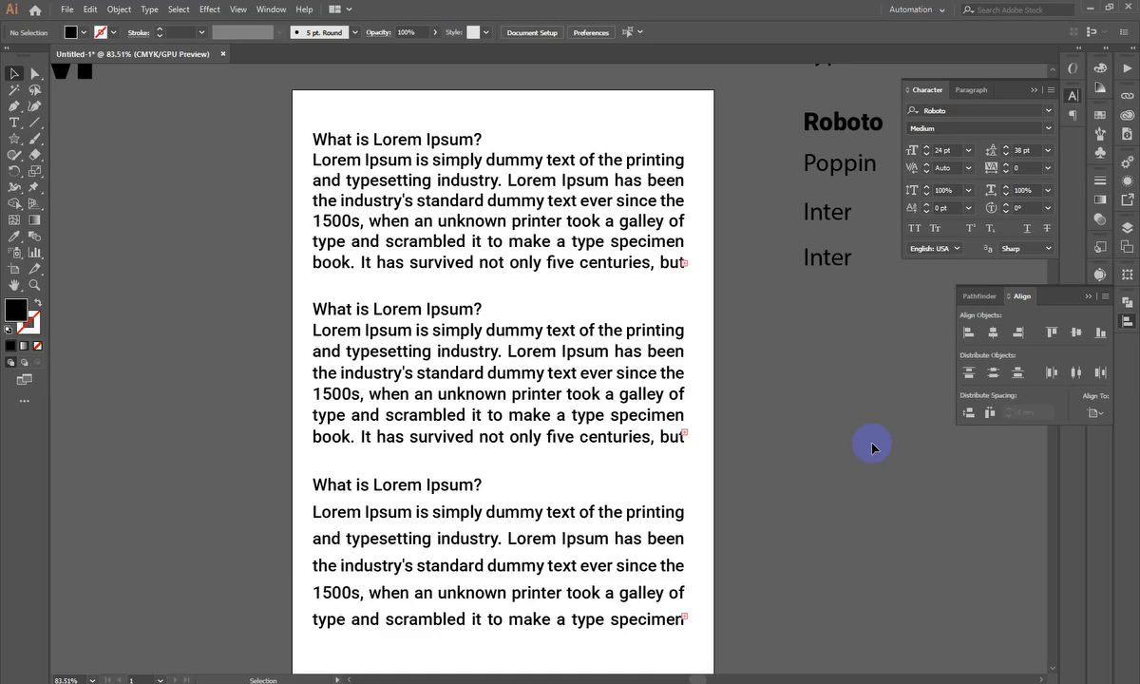
{"action": "scroll", "coordinate": [873, 447], "scroll_direction": "down", "scroll_amount": 2}
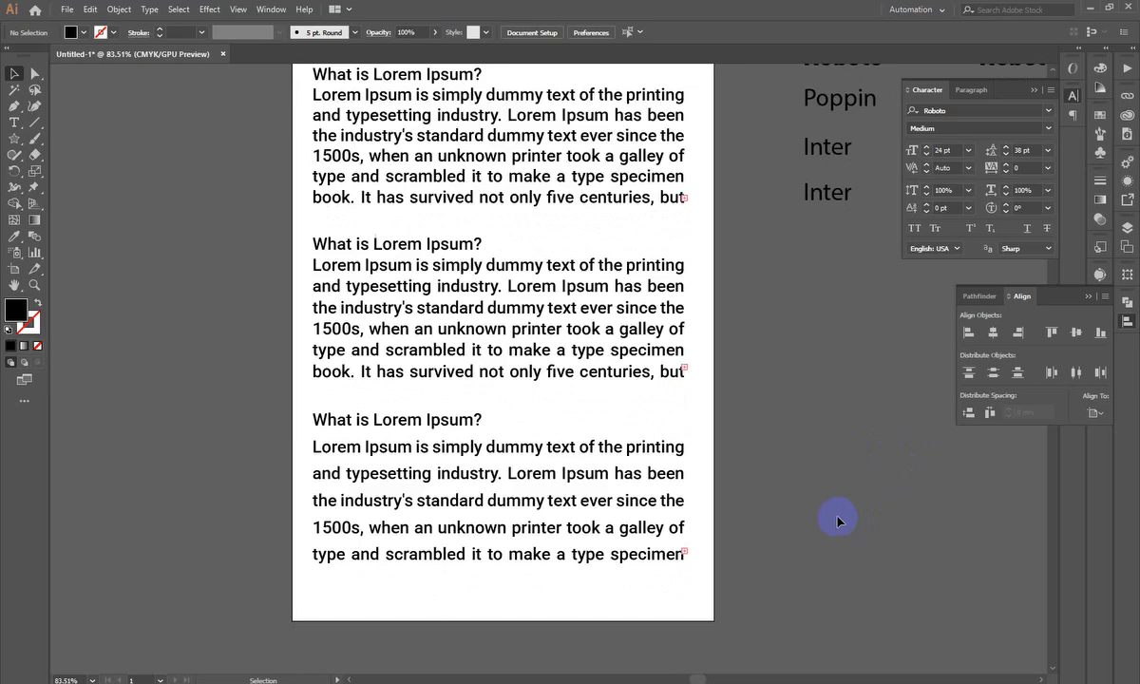
- Collapse the open Character and Align panels to clear the canvas, leaving the three paragraphs deselected
{"action": "left_click", "coordinate": [1073, 95]}
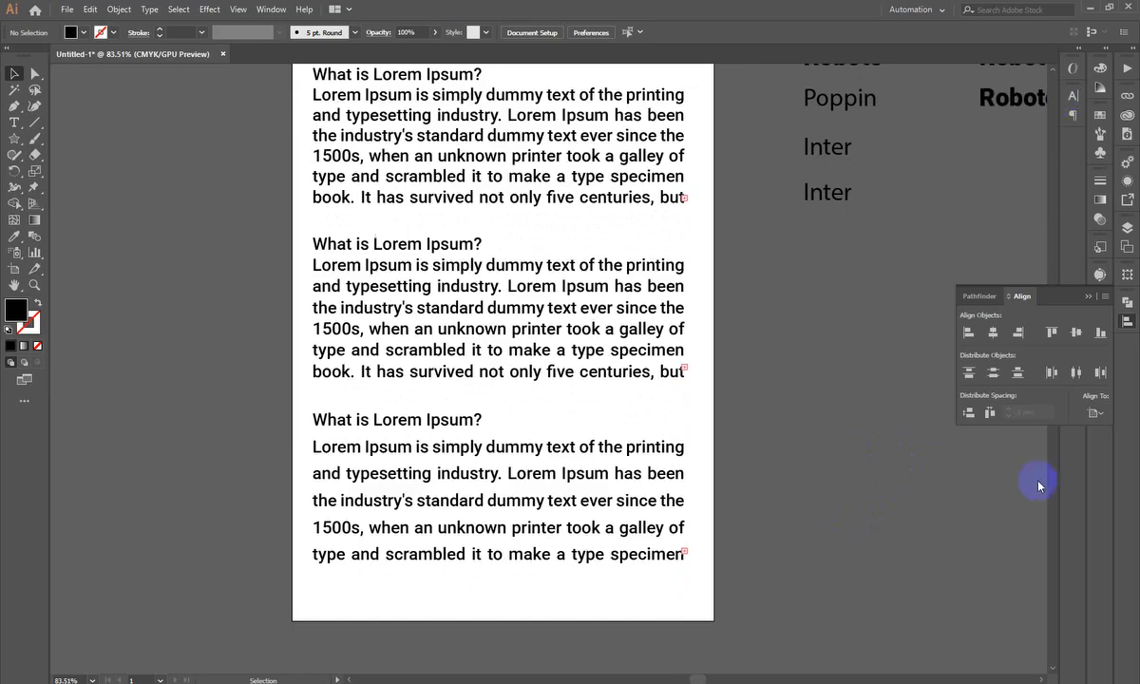
{"action": "left_click", "coordinate": [1125, 322]}
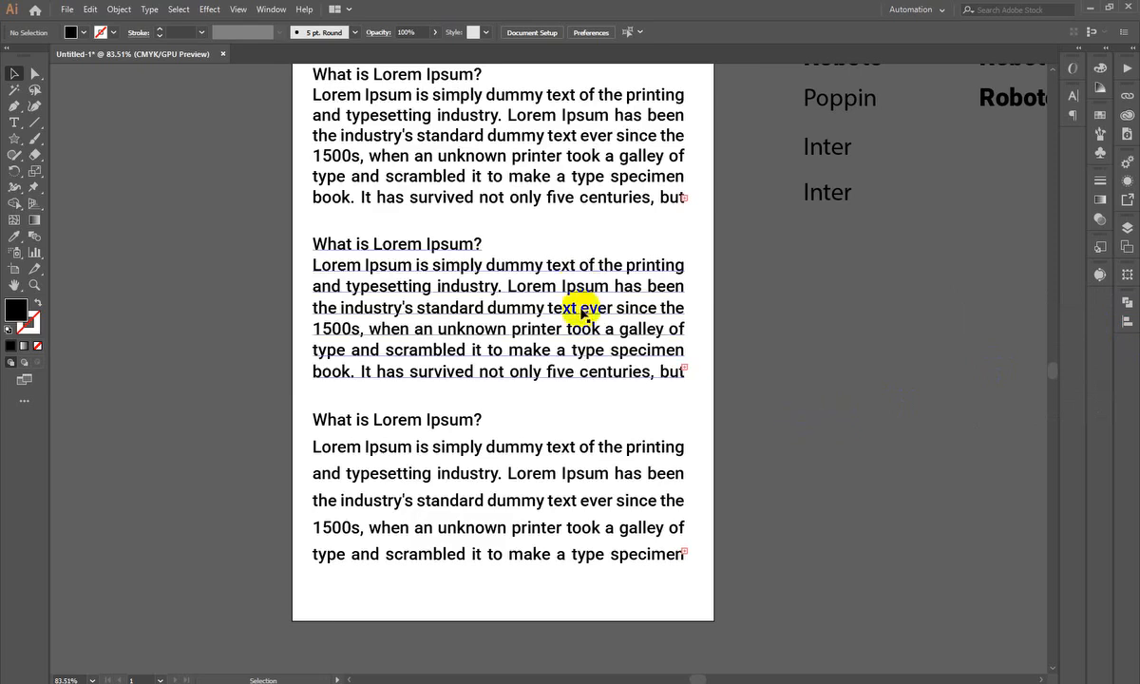
{"action": "left_click_drag", "start_coordinate": [579, 293], "coordinate": [611, 357]}
{"action": "mouse_move", "coordinate": [508, 381]}
{"action": "left_mouse_down"}
{"action": "mouse_move", "coordinate": [514, 349]}
{"action": "mouse_move", "coordinate": [503, 371]}
{"action": "left_mouse_up"}
{"action": "left_click_drag", "start_coordinate": [236, 196], "coordinate": [669, 656]}
{"action": "left_click", "coordinate": [819, 424]}
- Set the first paragraph's leading to 24 pt and deselect it
{"action": "left_click", "coordinate": [554, 196]}
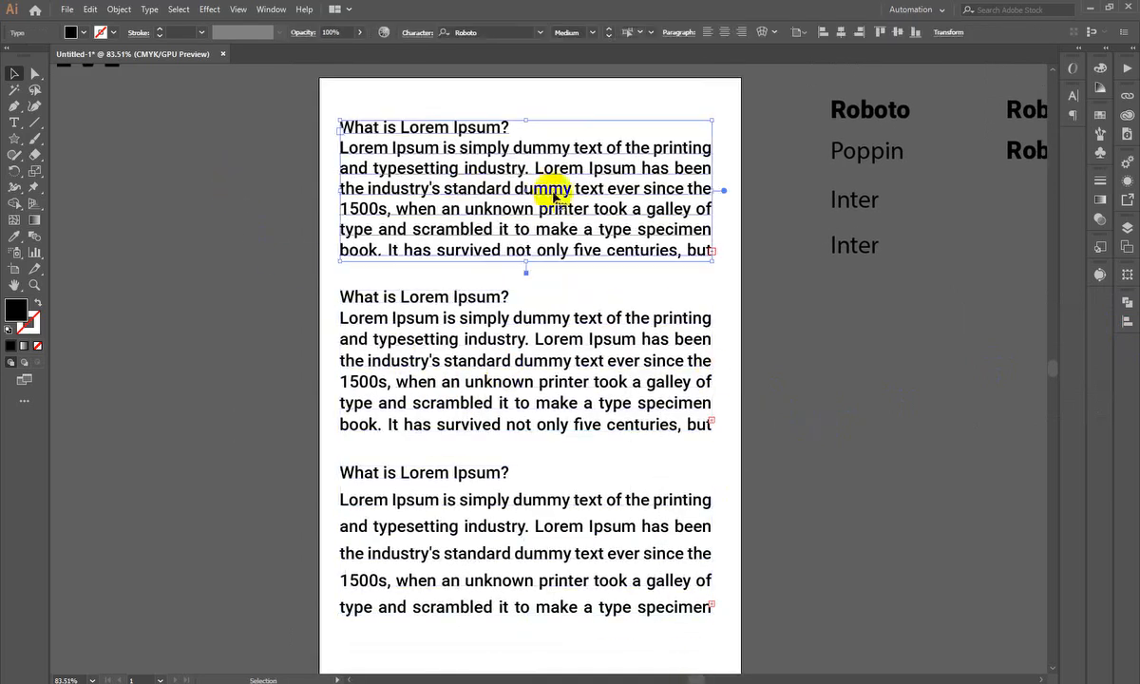
{"action": "left_click", "coordinate": [1073, 95]}
{"action": "left_click", "coordinate": [1023, 150]}
{"action": "scroll", "coordinate": [1023, 150], "scroll_direction": "down", "scroll_amount": 4}
{"action": "scroll", "coordinate": [1023, 150], "scroll_direction": "down", "scroll_amount": 1}
{"action": "left_click", "coordinate": [934, 369]}
- Examine how the first paragraph's tightened leading reads beside the medium and loose line spacing below it
{"action": "scroll", "coordinate": [939, 369], "scroll_direction": "down", "scroll_amount": 2}
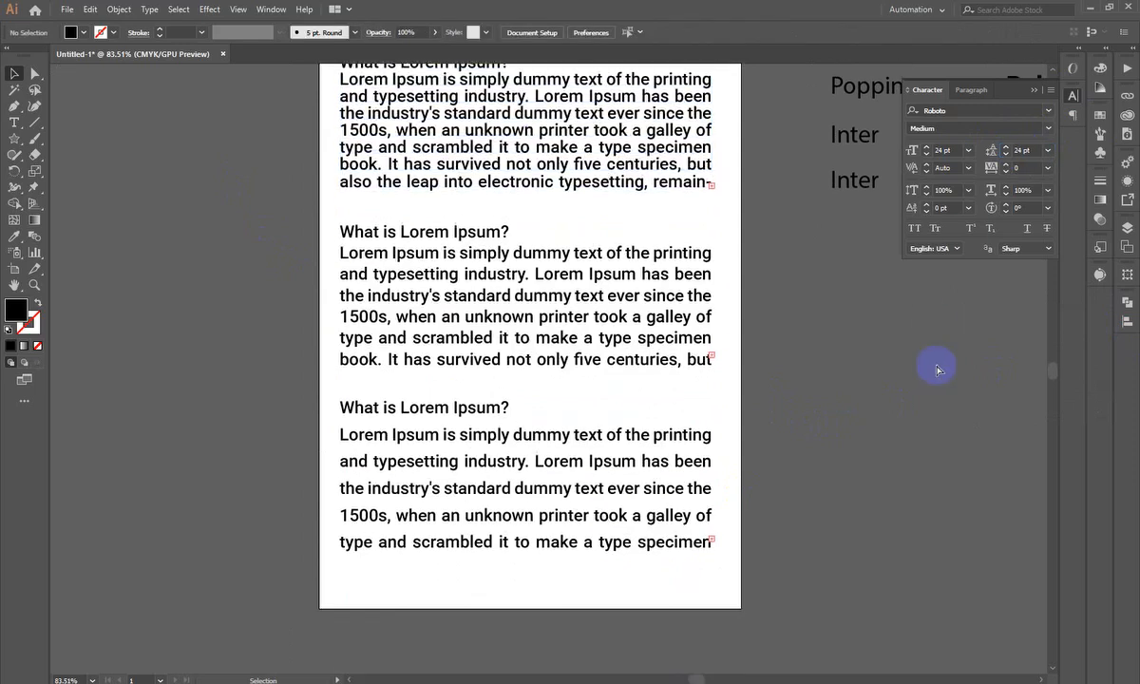
{"action": "left_click_drag", "start_coordinate": [811, 371], "coordinate": [803, 379]}
{"action": "scroll", "coordinate": [781, 390], "scroll_direction": "up", "scroll_amount": 1}
{"action": "left_click_drag", "start_coordinate": [746, 449], "coordinate": [761, 550]}
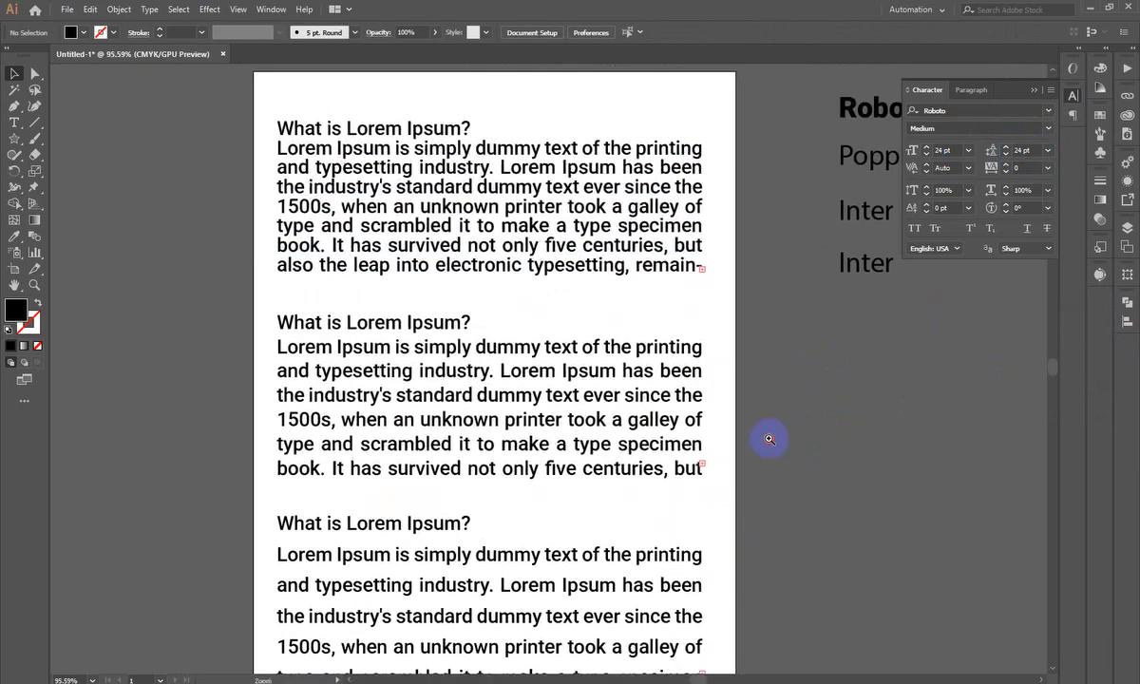
{"action": "scroll", "coordinate": [768, 438], "scroll_direction": "down", "scroll_amount": 2}
{"action": "left_click_drag", "start_coordinate": [789, 432], "coordinate": [716, 427]}
{"action": "left_click_drag", "start_coordinate": [828, 387], "coordinate": [868, 381]}
{"action": "left_click_drag", "start_coordinate": [844, 448], "coordinate": [875, 448]}
{"action": "left_click", "coordinate": [454, 282]}
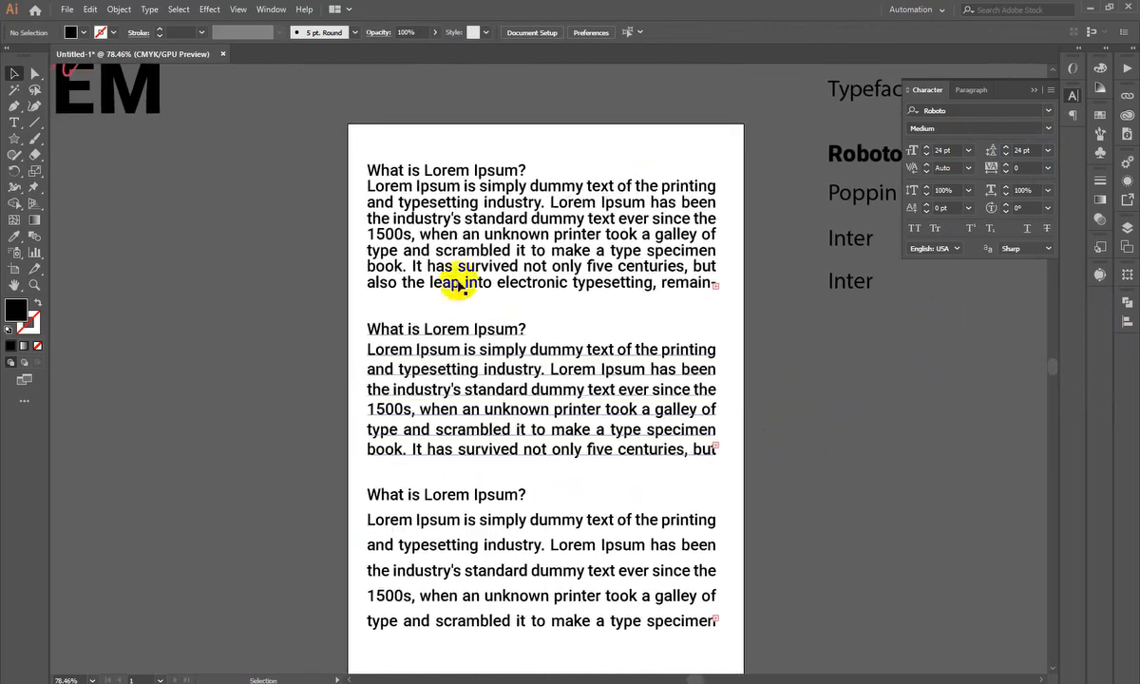
- Check the leading settings of the middle and lowest Lorem Ipsum paragraphs, leaving nothing selected
{"action": "left_click", "coordinate": [438, 433]}
{"action": "left_click", "coordinate": [418, 594]}
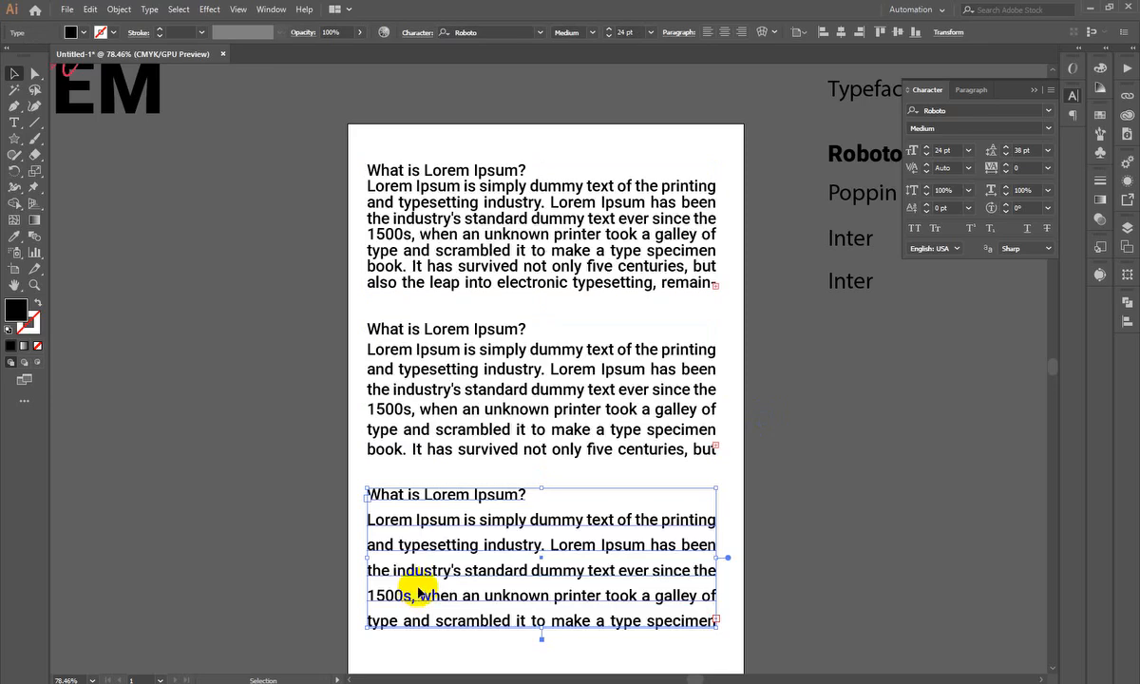
{"action": "left_click", "coordinate": [244, 437]}
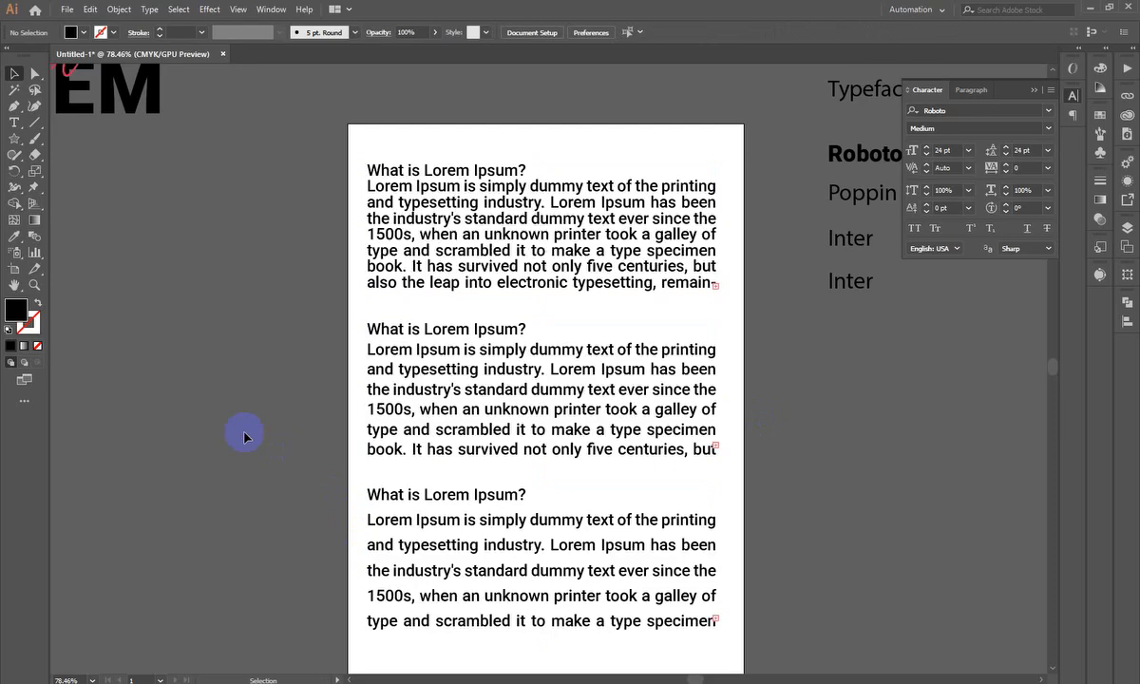
- Delete the tightly spaced first Lorem Ipsum paragraph from the artboard
{"action": "key", "text": "ctrl+0"}
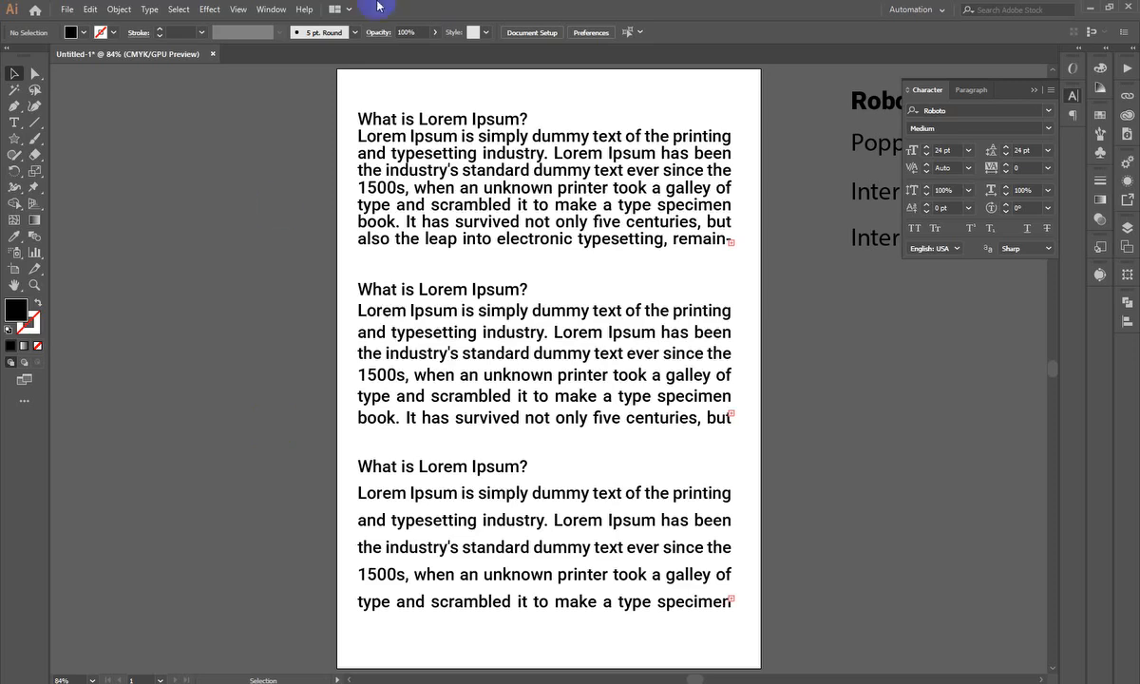
{"action": "left_click", "coordinate": [560, 235]}
{"action": "key", "text": "Delete"}
- Move the two remaining Lorem Ipsum paragraphs together off the artboard onto the empty canvas below the Script LOREM lettering
{"action": "left_click", "coordinate": [542, 589]}
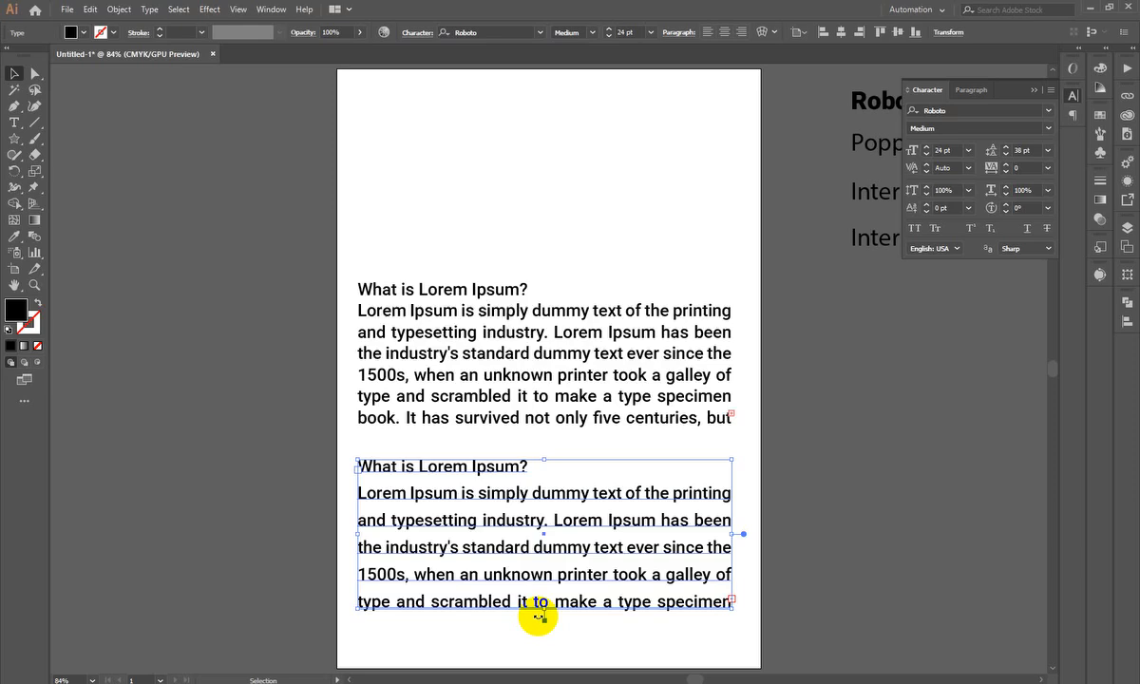
{"action": "scroll", "coordinate": [573, 498], "scroll_direction": "down", "scroll_amount": 2}
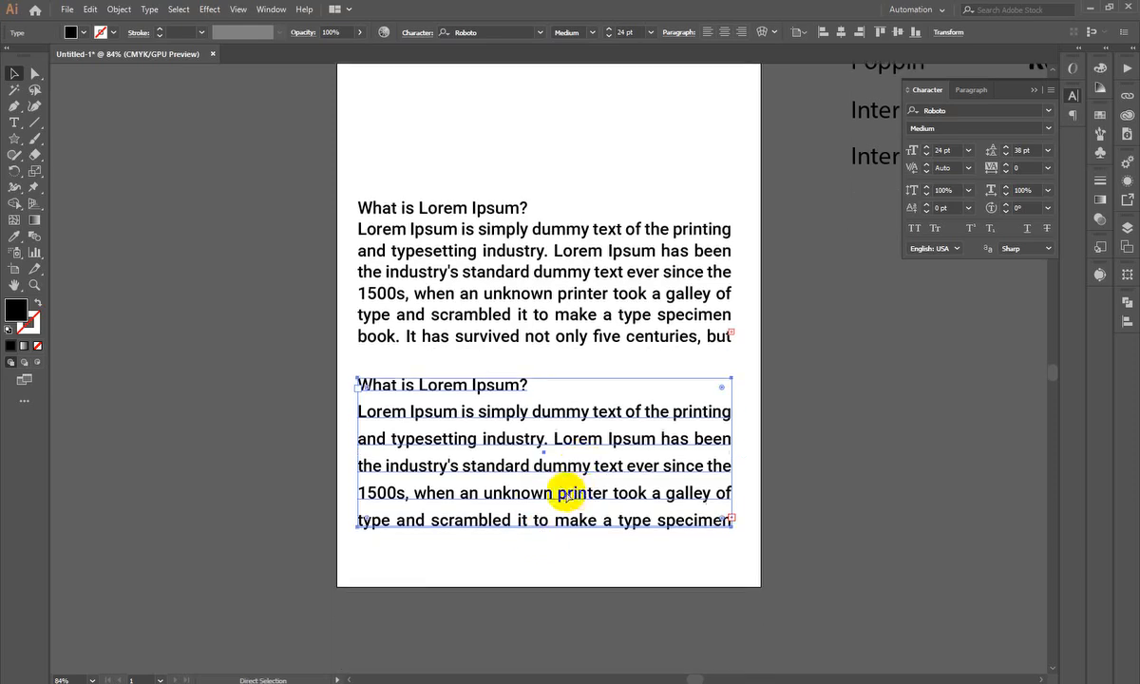
{"action": "scroll", "coordinate": [560, 489], "scroll_direction": "down", "scroll_amount": 3}
{"action": "left_click_drag", "start_coordinate": [418, 259], "coordinate": [594, 437]}
{"action": "left_click_drag", "start_coordinate": [550, 351], "coordinate": [195, 439]}
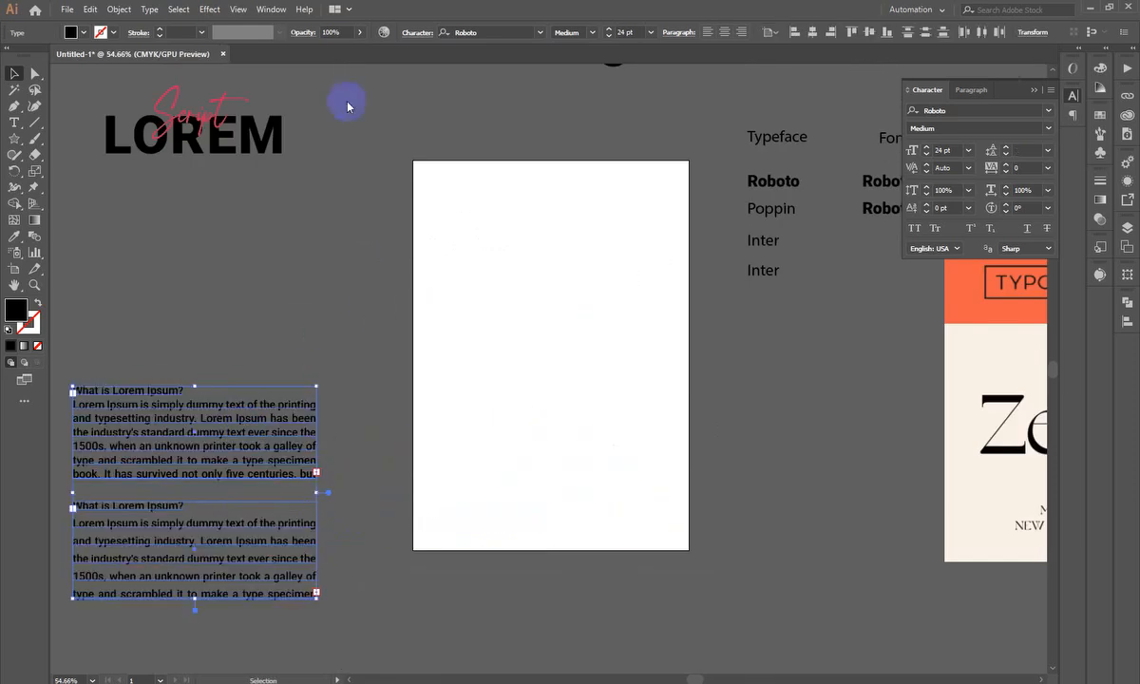
- Add the text line "Can you read me?" in Roboto Medium 24 pt near the top of the blank artboard
{"action": "left_click", "coordinate": [16, 123]}
{"action": "left_click_drag", "start_coordinate": [453, 272], "coordinate": [427, 308]}
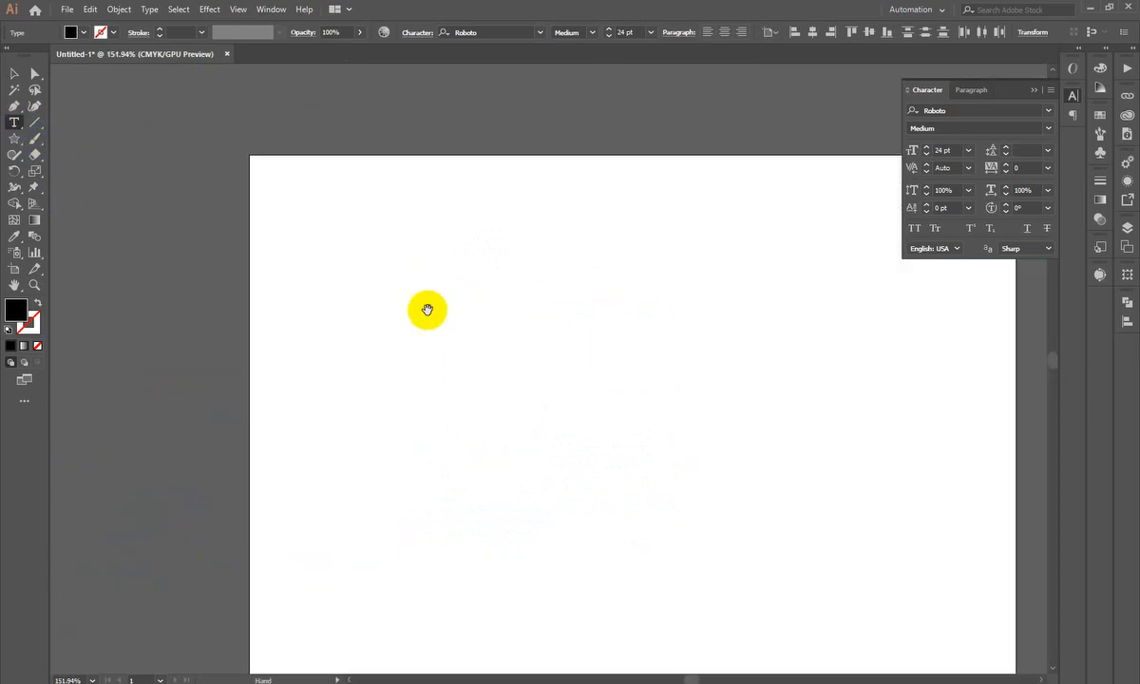
{"action": "left_click", "coordinate": [409, 262]}
{"action": "type", "text": "Can "}
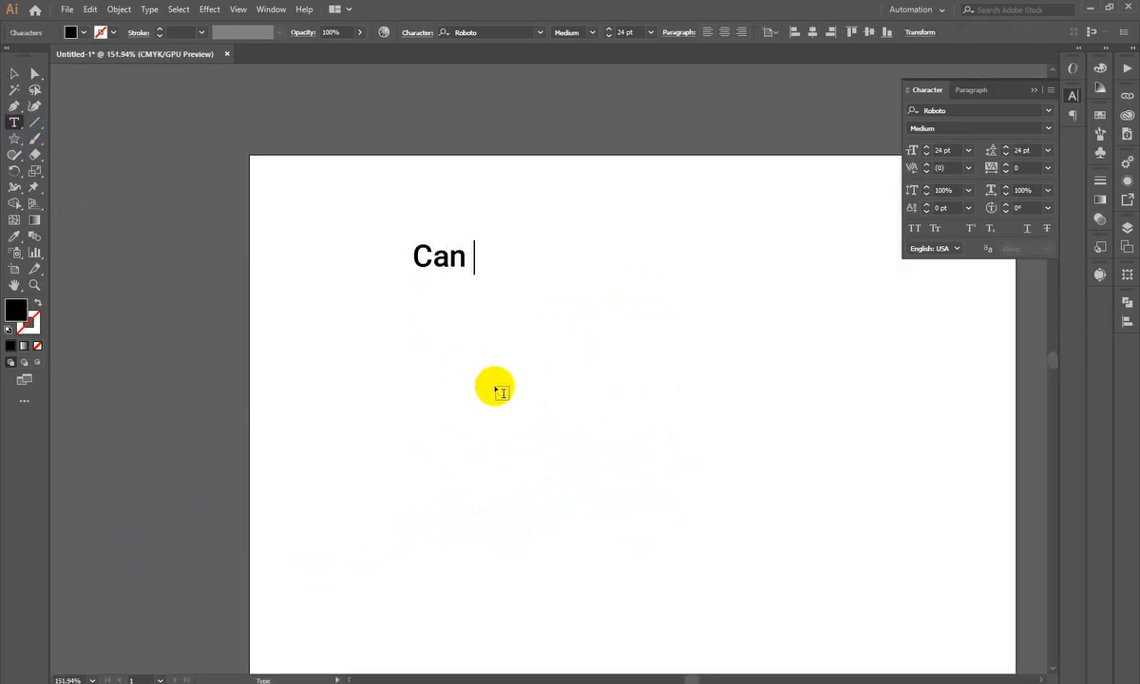
{"action": "type", "text": "you red"}
{"action": "key", "text": "BackSpace"}
{"action": "key", "text": "BackSpace"}
{"action": "type", "text": "ead e"}
{"action": "key", "text": "BackSpace"}
{"action": "type", "text": "me?"}
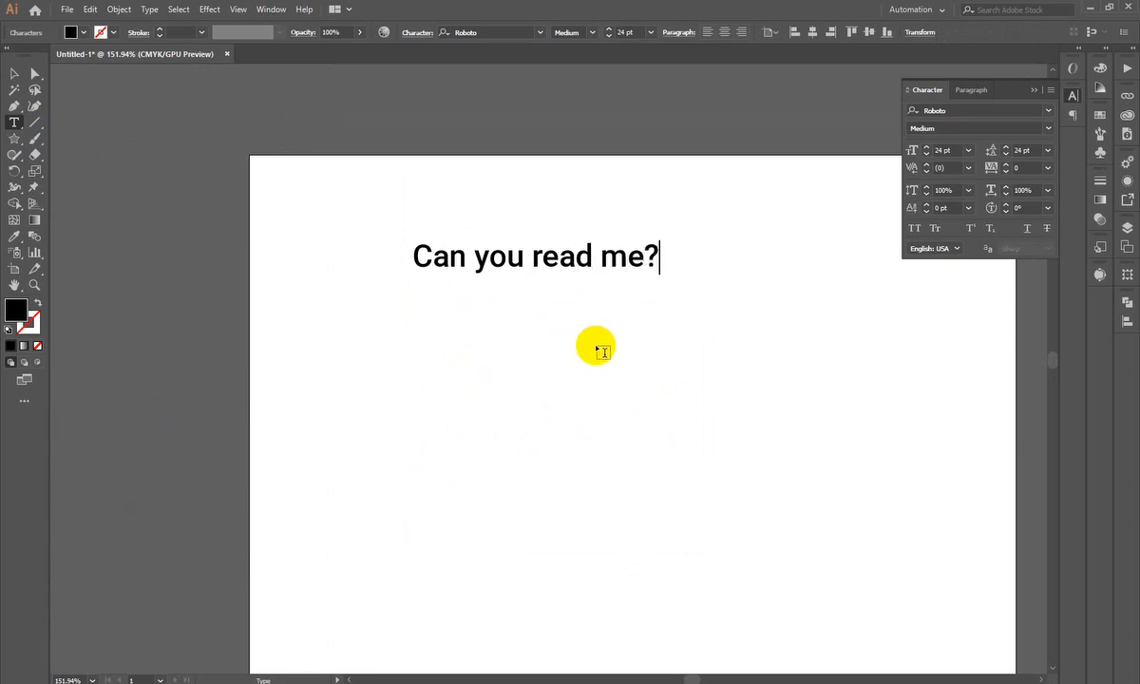
{"action": "left_click", "coordinate": [14, 73]}
- Duplicate and scale the line into a left-aligned stack of eight "Can you read me?" lines, growing from small to large down the page
{"action": "scroll", "coordinate": [561, 364], "scroll_direction": "down", "scroll_amount": 3}
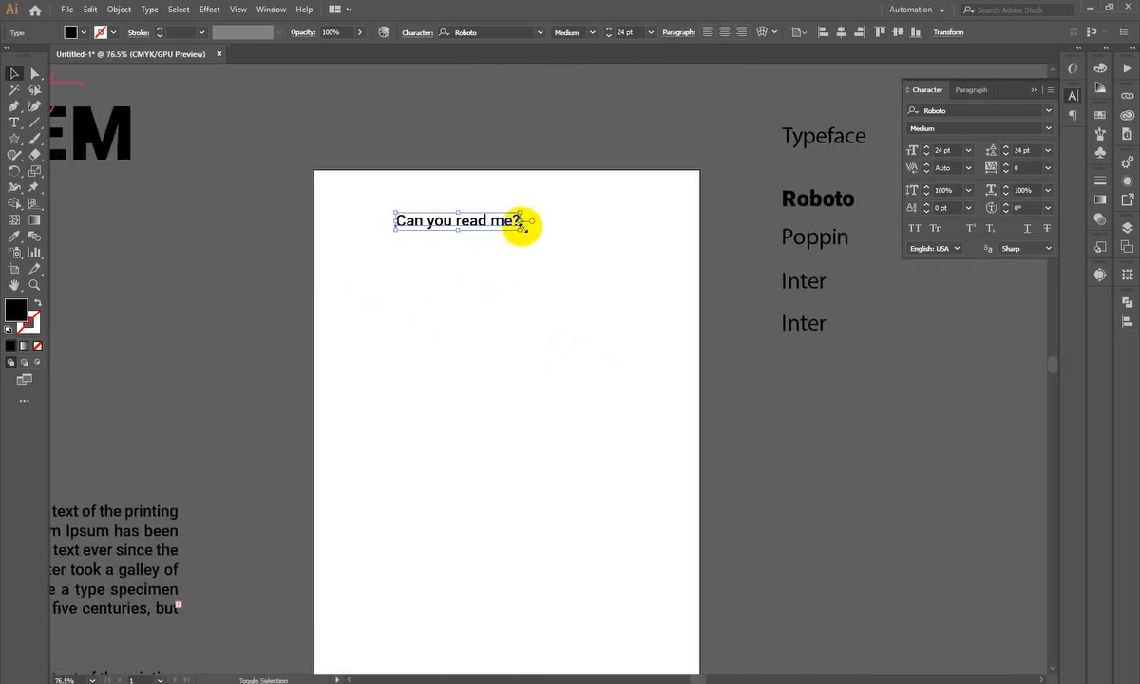
{"action": "left_click_drag", "start_coordinate": [520, 221], "coordinate": [599, 358]}
{"action": "left_click_drag", "start_coordinate": [542, 331], "coordinate": [635, 392]}
{"action": "left_click_drag", "start_coordinate": [568, 376], "coordinate": [565, 415]}
{"action": "left_click_drag", "start_coordinate": [637, 430], "coordinate": [668, 435]}
{"action": "left_click_drag", "start_coordinate": [573, 575], "coordinate": [385, 188]}
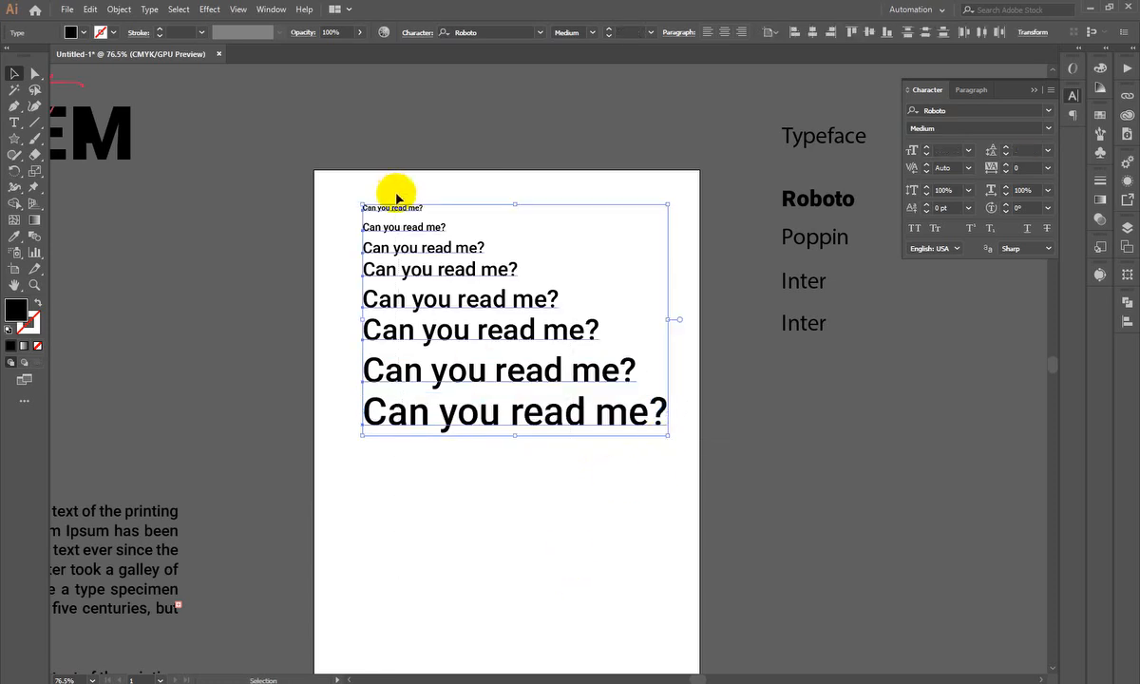
{"action": "left_click", "coordinate": [480, 551]}
- Move the largest line slightly lower and left-align all eight lines, using the largest line as the key object
{"action": "left_click_drag", "start_coordinate": [457, 435], "coordinate": [457, 458]}
{"action": "left_click_drag", "start_coordinate": [501, 545], "coordinate": [353, 135]}
{"action": "left_click", "coordinate": [442, 431]}
{"action": "left_click", "coordinate": [1129, 328]}
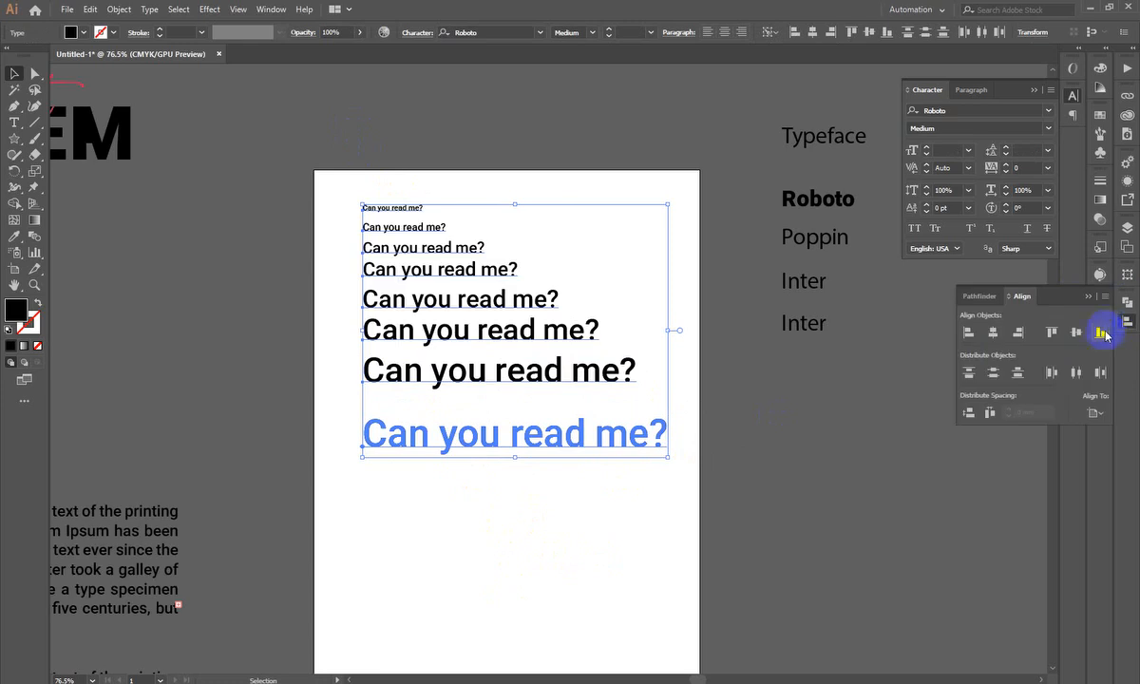
{"action": "left_click", "coordinate": [975, 334]}
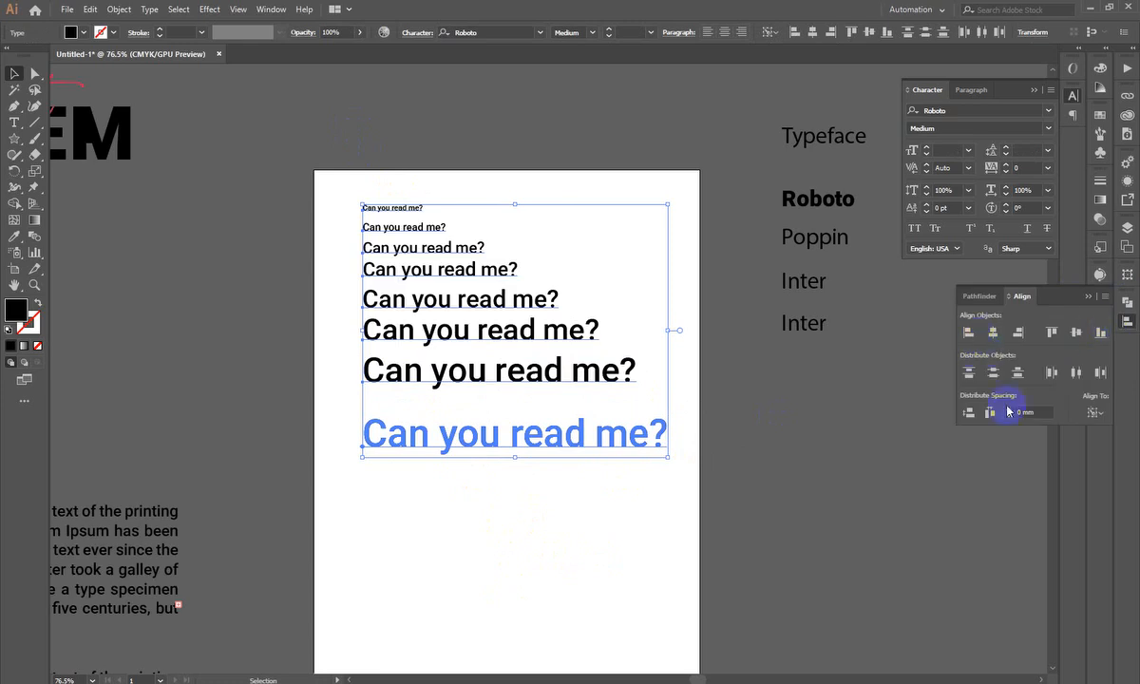
- Undo a 0 mm vertical distribution against the key object and distribute the eight lines evenly, aligned to the selection instead
{"action": "left_click", "coordinate": [971, 413]}
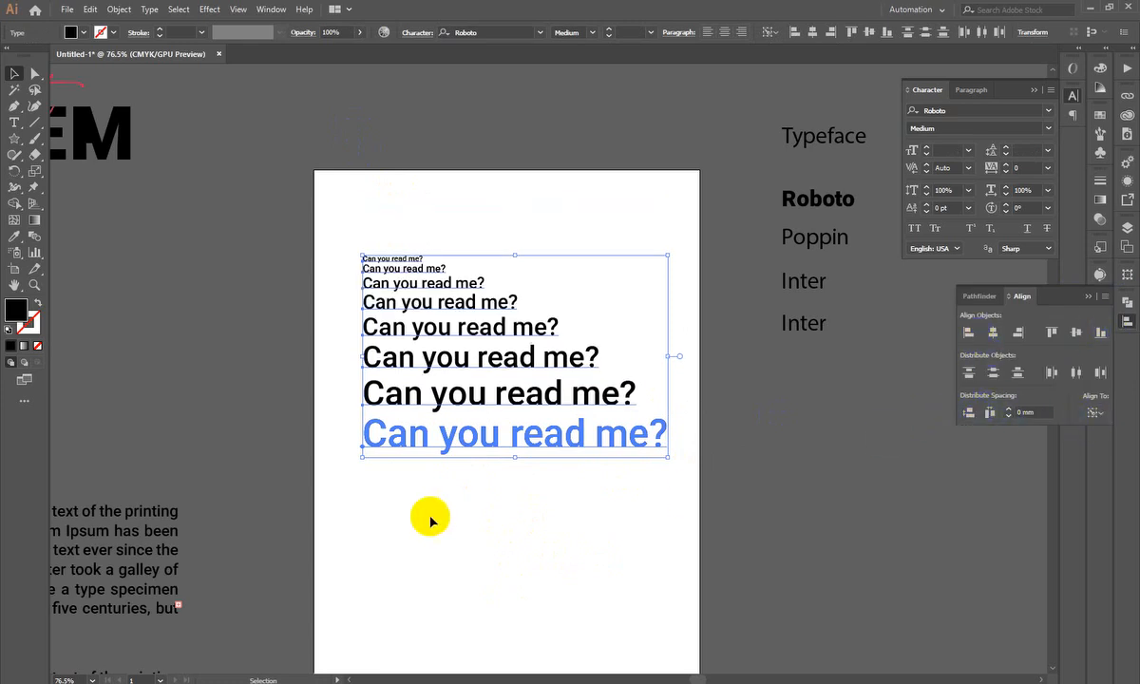
{"action": "key", "text": "ctrl+z"}
{"action": "left_click", "coordinate": [1095, 412]}
{"action": "left_click", "coordinate": [1080, 443]}
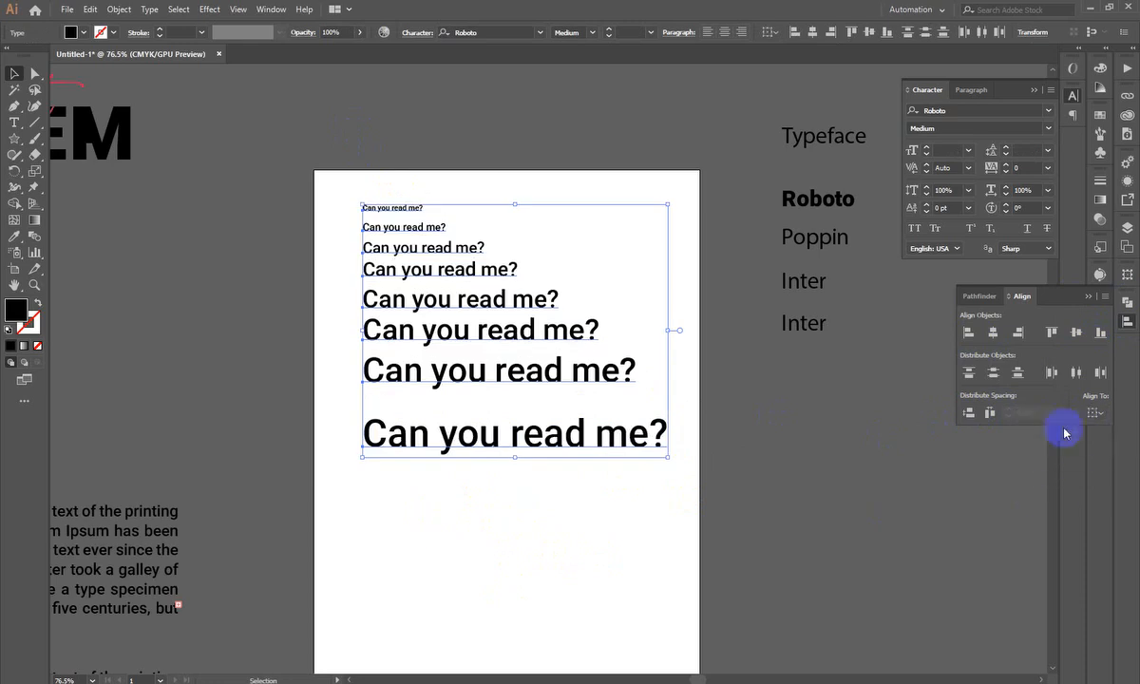
{"action": "left_click", "coordinate": [990, 414]}
- Move the whole block of eight lines lower on the artboard and deselect it
{"action": "left_click_drag", "start_coordinate": [518, 555], "coordinate": [414, 196]}
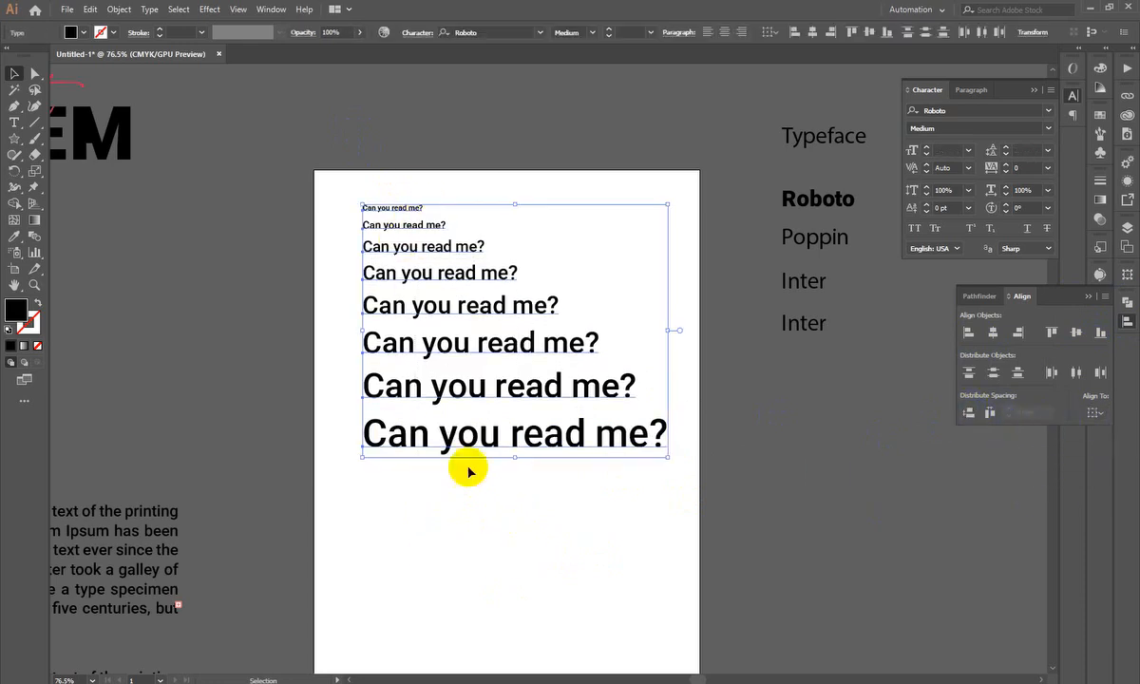
{"action": "left_click_drag", "start_coordinate": [465, 387], "coordinate": [462, 425]}
{"action": "left_click", "coordinate": [570, 222]}
- Examine how legible each text size is at different magnifications of the artboard
{"action": "scroll", "coordinate": [537, 256], "scroll_direction": "up", "scroll_amount": 3}
{"action": "left_click_drag", "start_coordinate": [511, 284], "coordinate": [530, 288]}
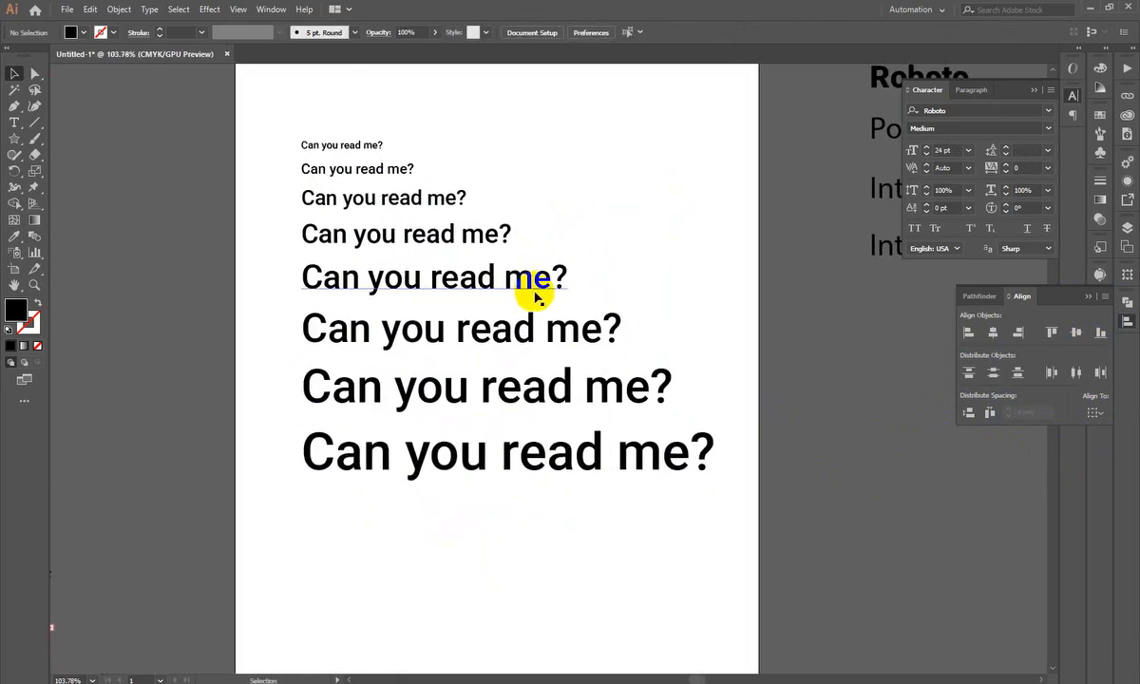
{"action": "scroll", "coordinate": [675, 193], "scroll_direction": "down", "scroll_amount": 4}
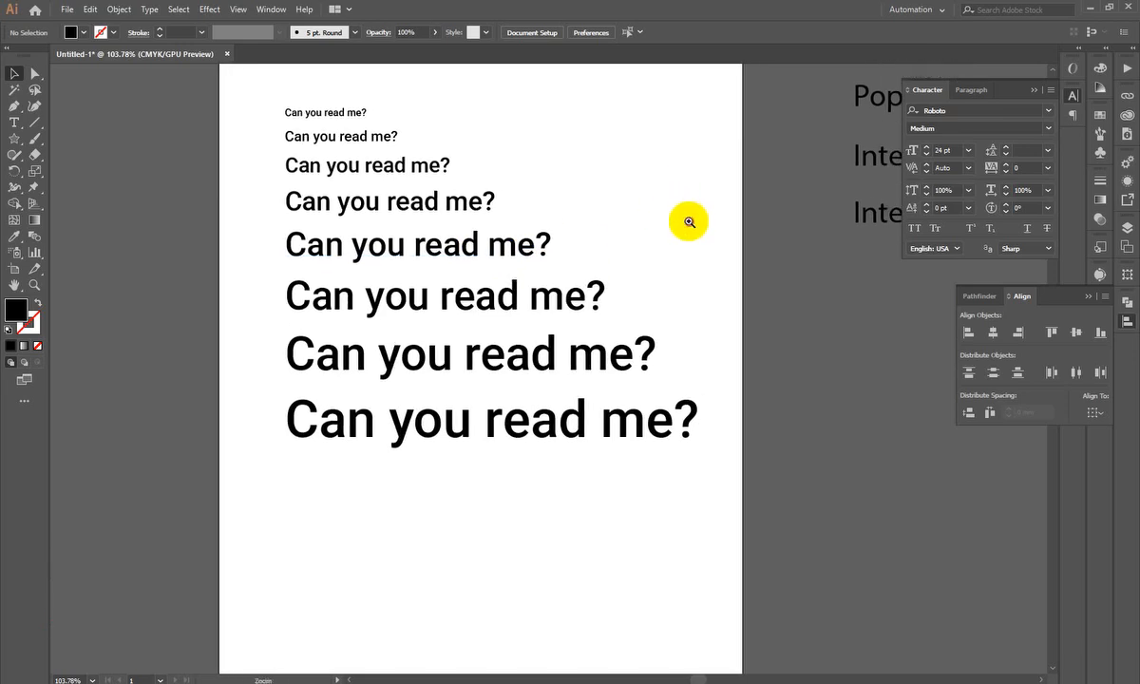
{"action": "scroll", "coordinate": [556, 264], "scroll_direction": "up", "scroll_amount": 3}
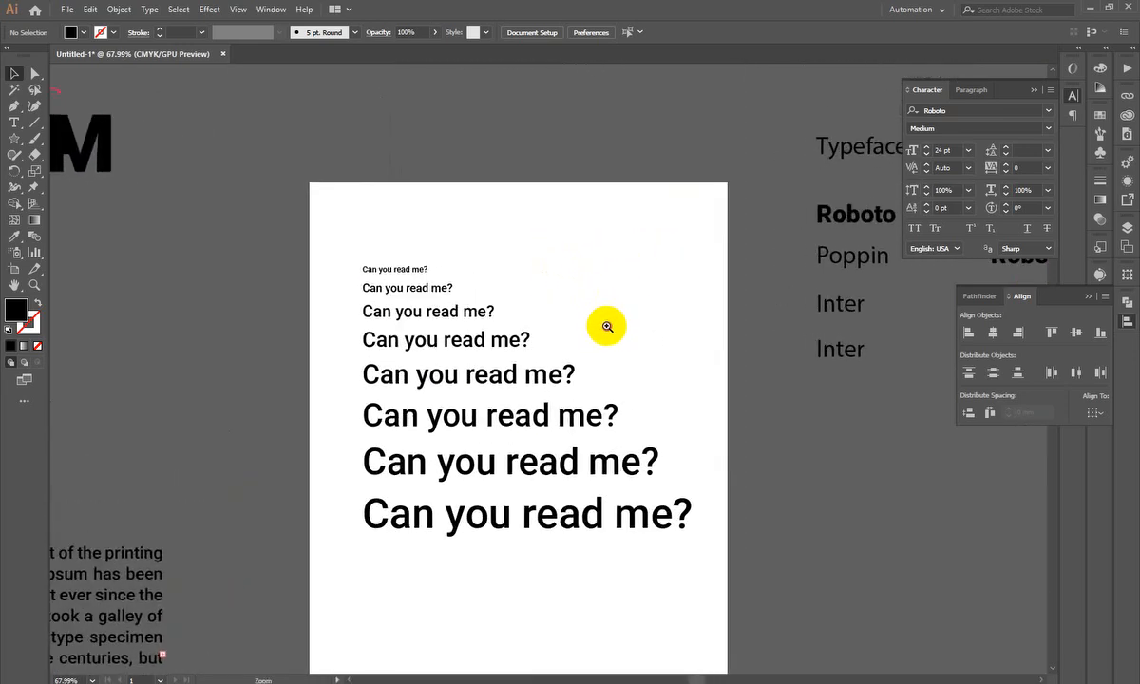
{"action": "scroll", "coordinate": [326, 235], "scroll_direction": "down", "scroll_amount": 4}
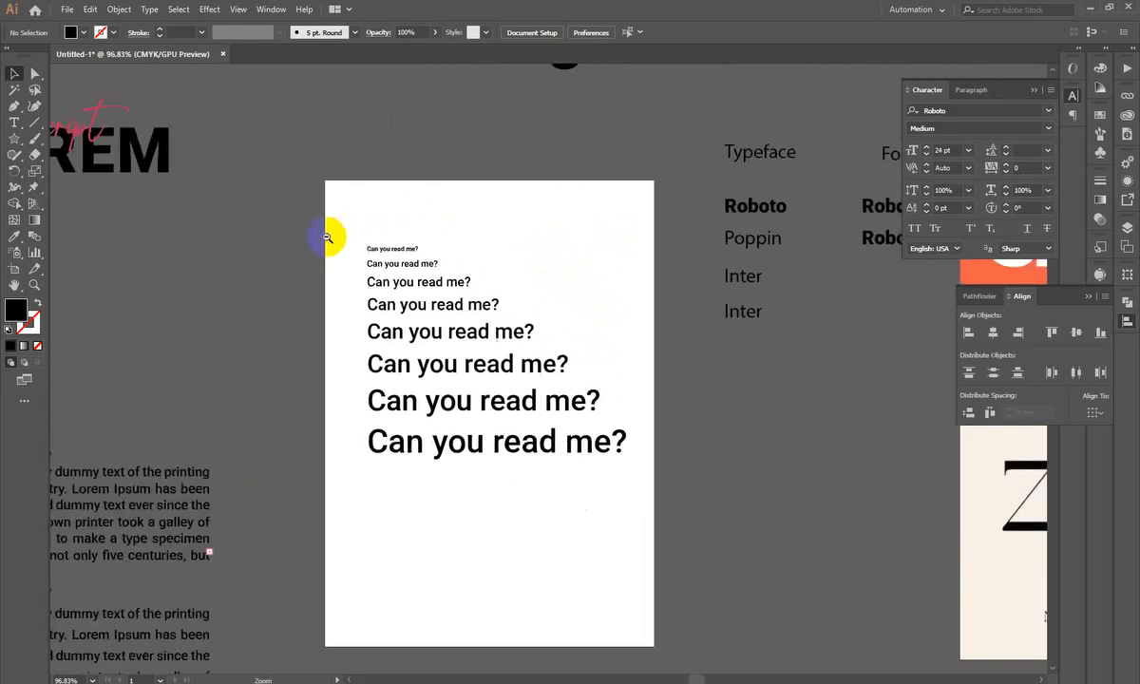
{"action": "scroll", "coordinate": [575, 310], "scroll_direction": "up", "scroll_amount": 2}
{"action": "scroll", "coordinate": [674, 229], "scroll_direction": "down", "scroll_amount": 2}
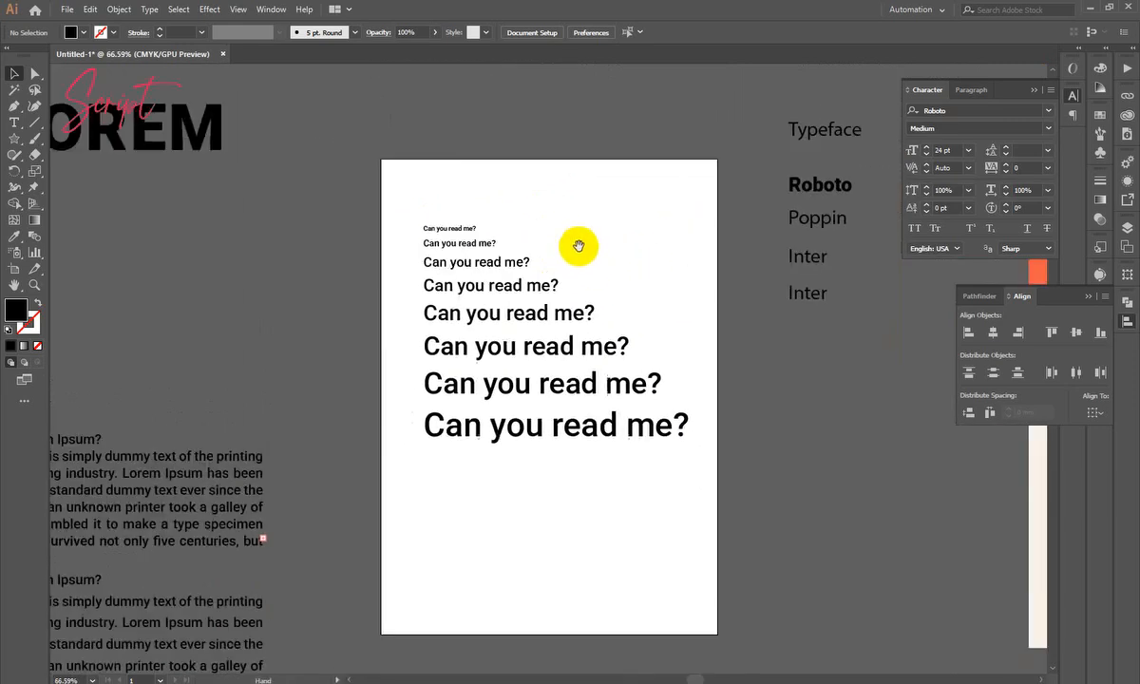
{"action": "scroll", "coordinate": [581, 244], "scroll_direction": "up", "scroll_amount": 3}
{"action": "scroll", "coordinate": [481, 271], "scroll_direction": "up", "scroll_amount": 3}
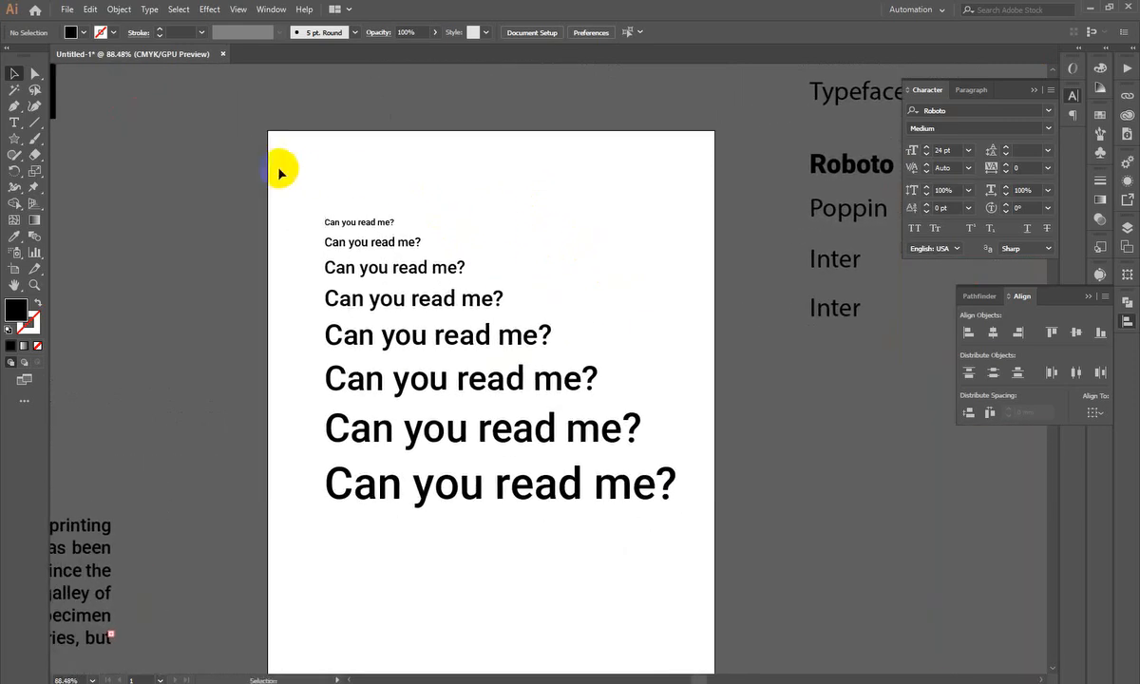
- Shift the whole block of eight lines slightly to the left on the artboard and deselect it
{"action": "left_click_drag", "start_coordinate": [283, 168], "coordinate": [667, 578]}
{"action": "left_click_drag", "start_coordinate": [563, 485], "coordinate": [558, 486]}
{"action": "left_click", "coordinate": [233, 372]}
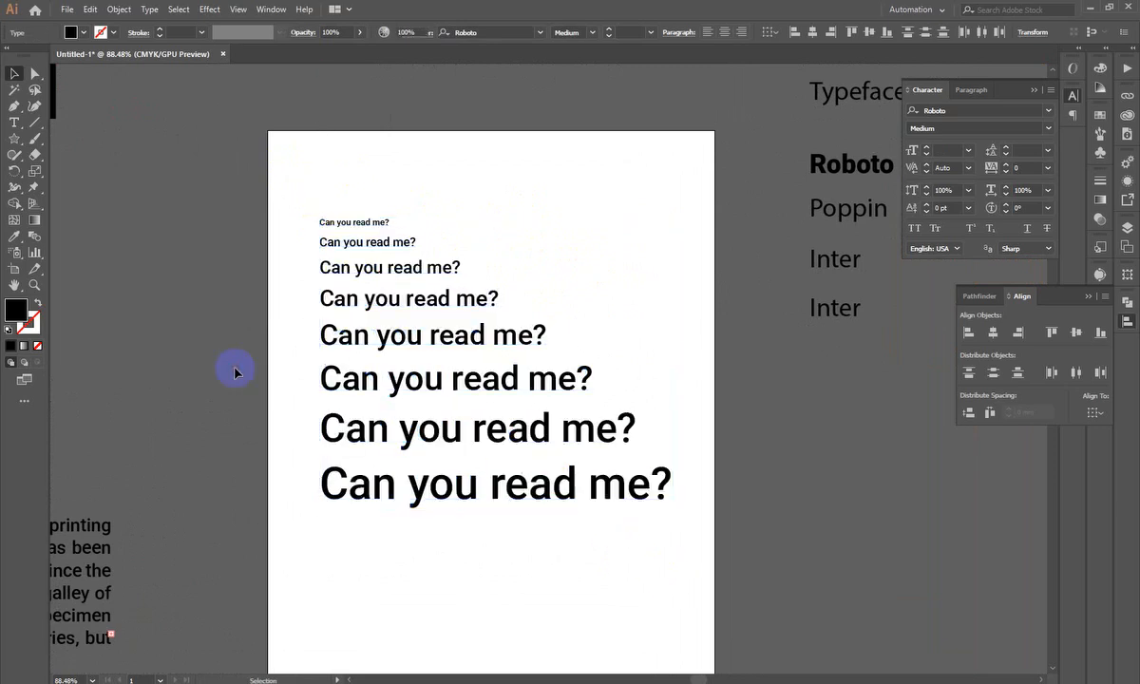
- Compare the smallest and largest "Can you read me?" lines up close and with the whole artboard fitted in view
{"action": "scroll", "coordinate": [244, 365], "scroll_direction": "down", "scroll_amount": 2}
{"action": "left_click_drag", "start_coordinate": [456, 145], "coordinate": [481, 241]}
{"action": "left_click_drag", "start_coordinate": [417, 258], "coordinate": [499, 237]}
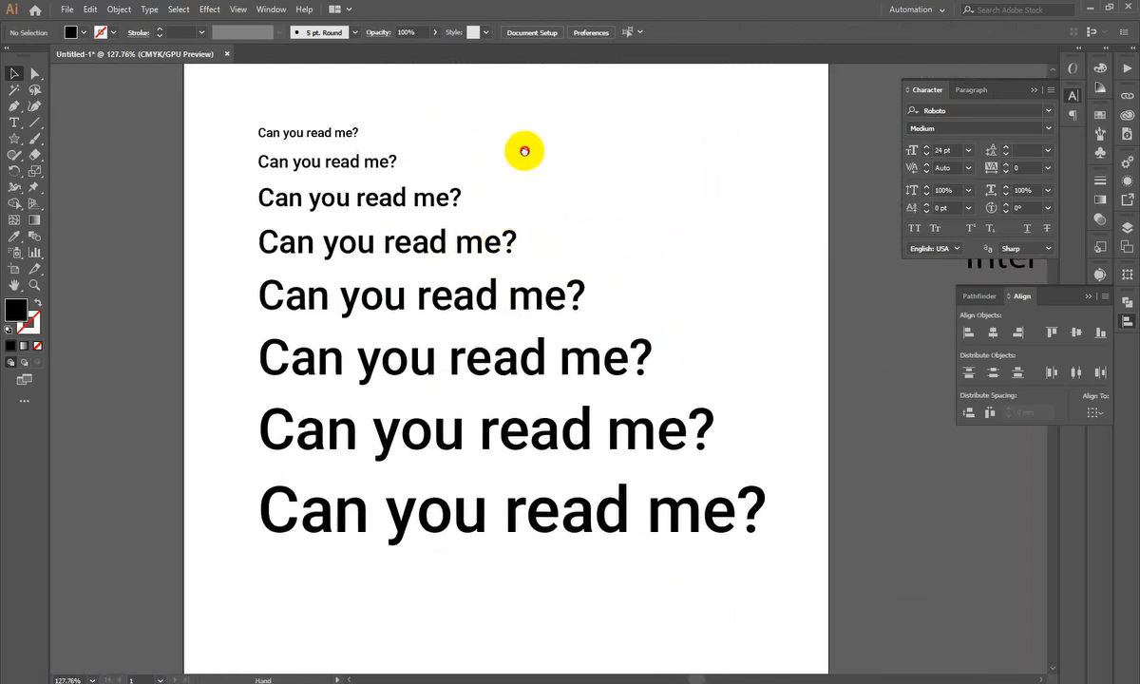
{"action": "left_click_drag", "start_coordinate": [525, 152], "coordinate": [533, 150]}
{"action": "left_click_drag", "start_coordinate": [629, 158], "coordinate": [589, 296]}
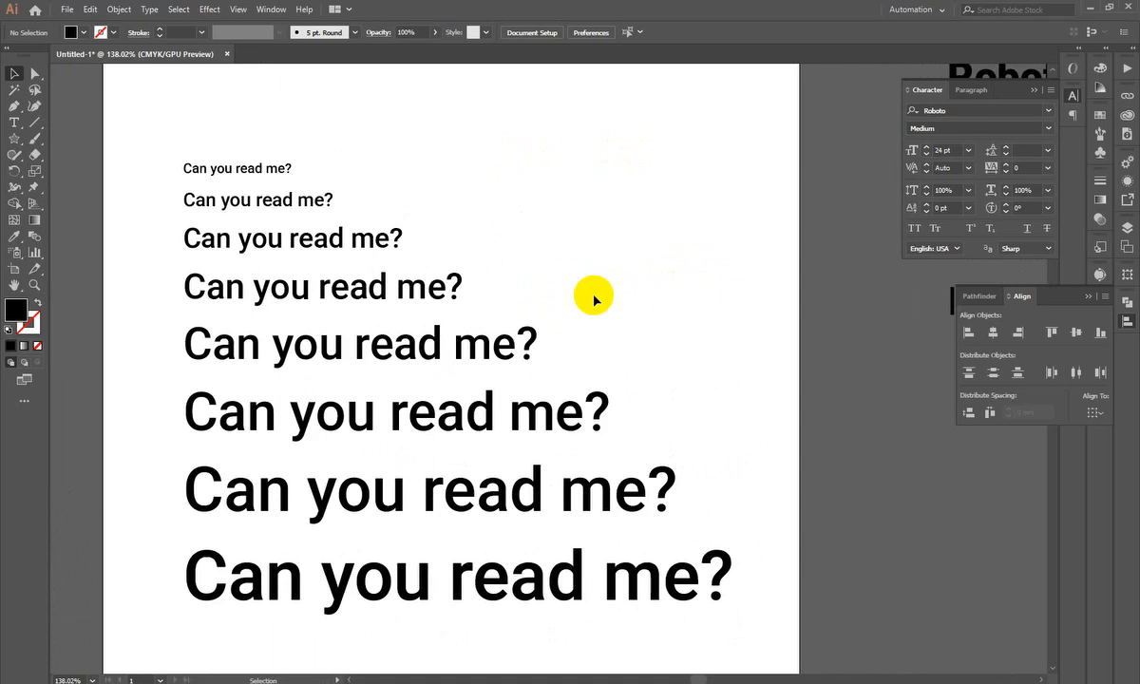
{"action": "scroll", "coordinate": [561, 238], "scroll_direction": "down", "scroll_amount": 2}
{"action": "key", "text": "z"}
{"action": "left_click_drag", "start_coordinate": [621, 275], "coordinate": [502, 363]}
{"action": "left_click_drag", "start_coordinate": [537, 308], "coordinate": [579, 312]}
{"action": "left_click_drag", "start_coordinate": [578, 314], "coordinate": [608, 290]}
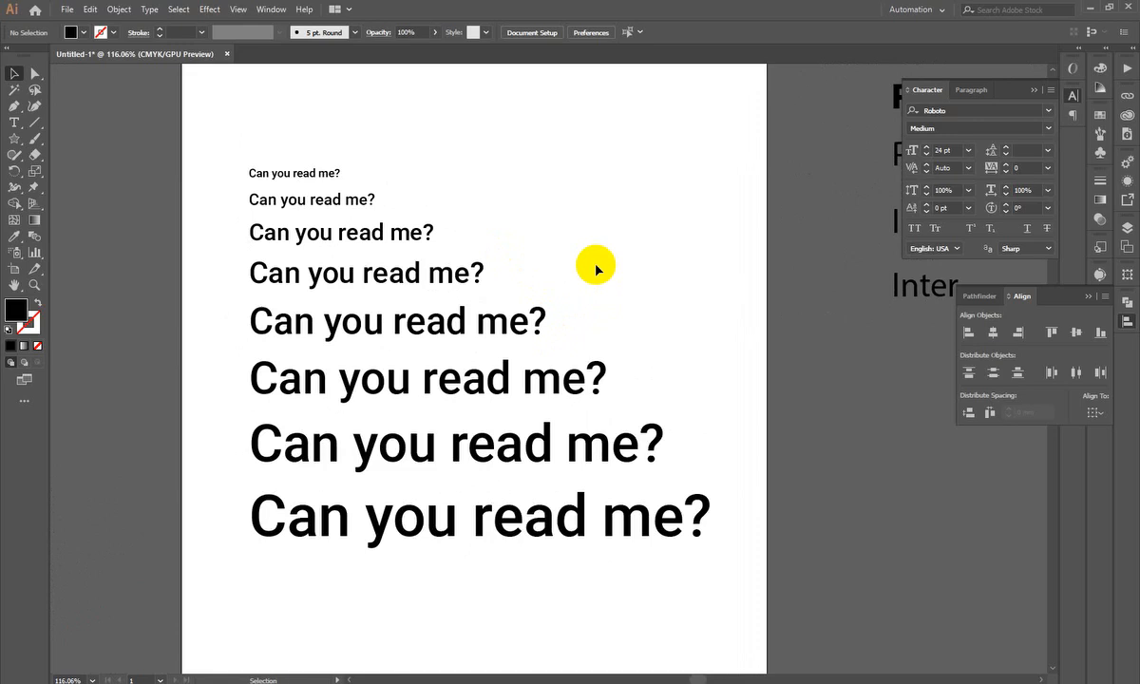
{"action": "key", "text": "ctrl+0"}
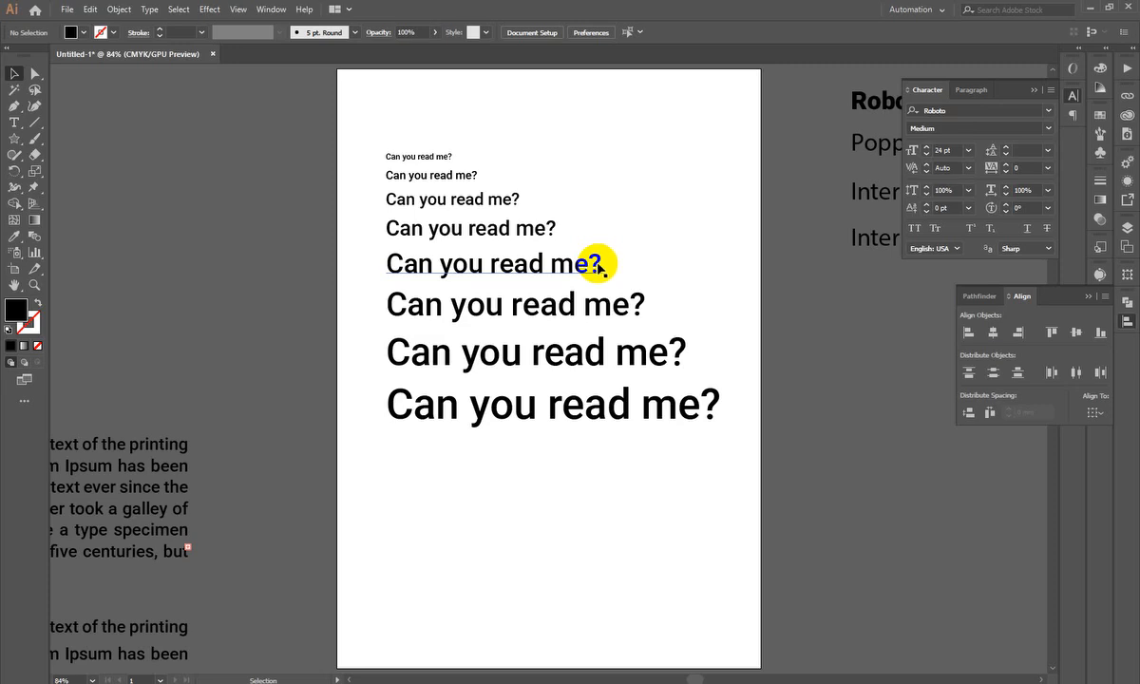
- Check the font sizes of the largest and third lines, and select the third and fourth lines together
{"action": "left_click", "coordinate": [436, 424]}
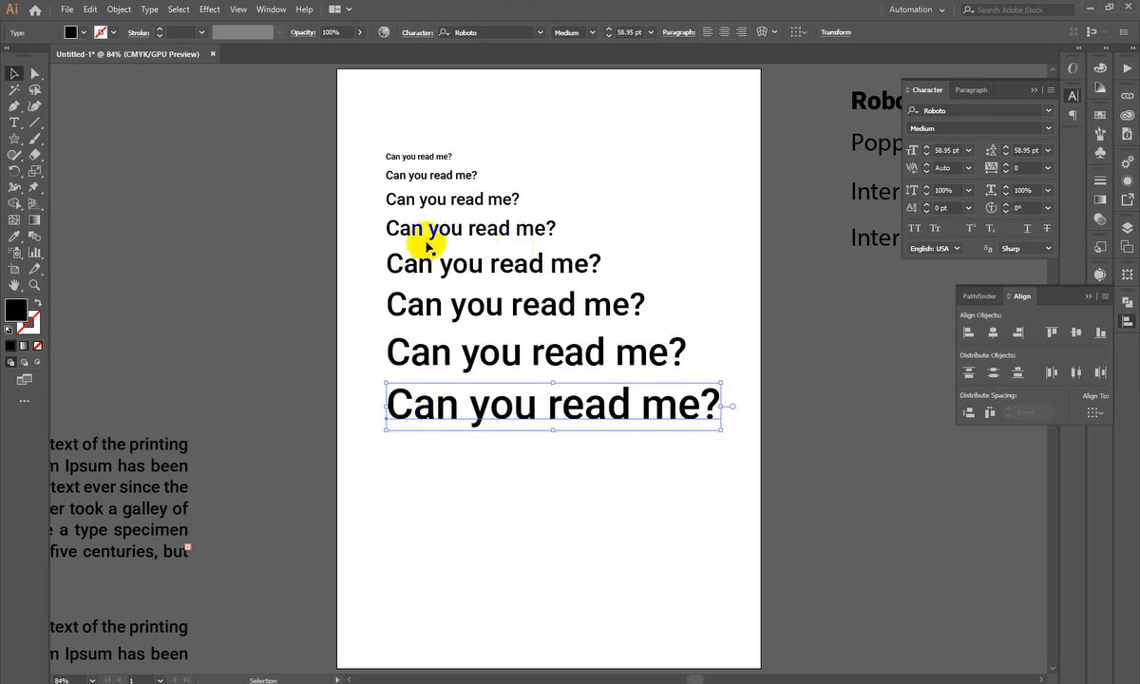
{"action": "left_click", "coordinate": [467, 198]}
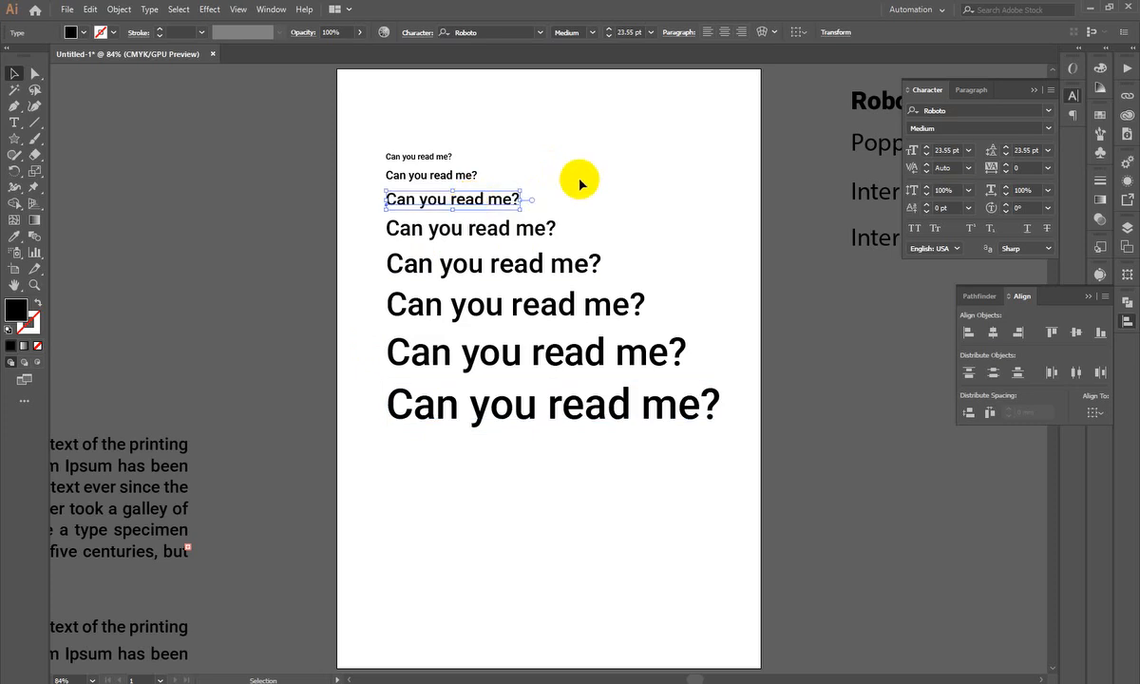
{"action": "left_click", "coordinate": [514, 230], "text": "shift"}
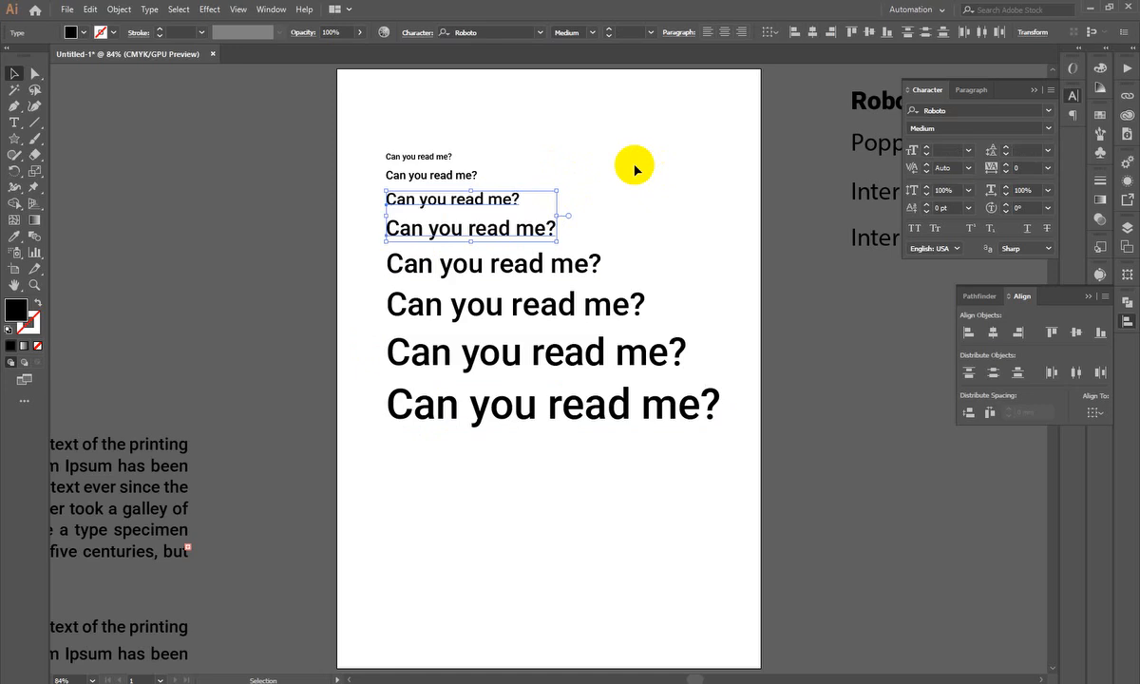
{"action": "scroll", "coordinate": [627, 171], "scroll_direction": "down", "scroll_amount": 2}
{"action": "left_click_drag", "start_coordinate": [621, 480], "coordinate": [484, 466]}
{"action": "left_click_drag", "start_coordinate": [591, 302], "coordinate": [672, 389]}
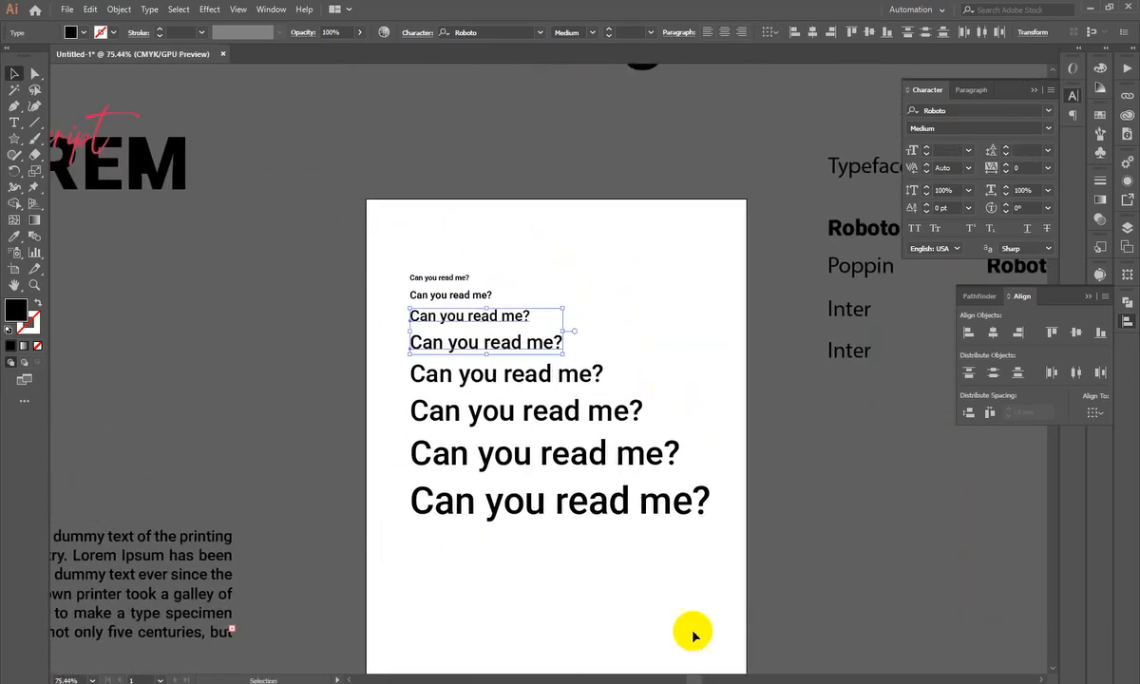
{"action": "left_click_drag", "start_coordinate": [643, 346], "coordinate": [380, 535]}
{"action": "left_click_drag", "start_coordinate": [546, 535], "coordinate": [440, 210]}
{"action": "left_click_drag", "start_coordinate": [599, 349], "coordinate": [518, 413]}
{"action": "left_click_drag", "start_coordinate": [590, 392], "coordinate": [229, 364]}
- Switch to the browser's Google Drive lecture sheet PDF and read the section on kerning, leading and tracking
{"action": "key", "text": "ctrl+equal"}
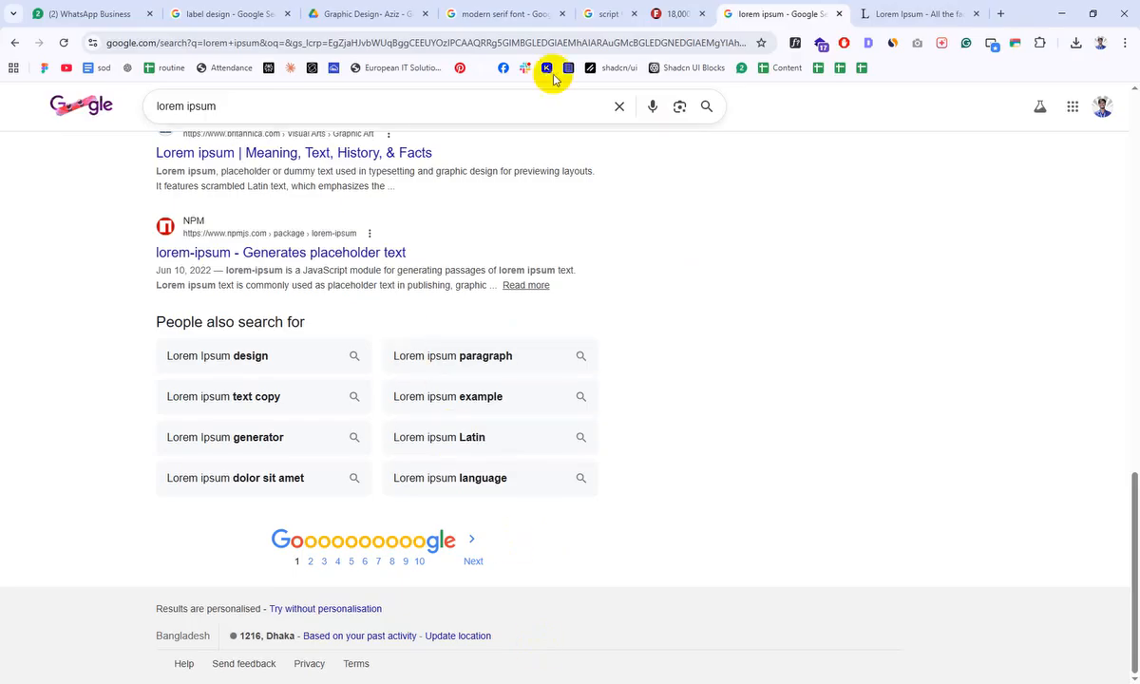
{"action": "left_click", "coordinate": [233, 7]}
{"action": "left_click", "coordinate": [390, 14]}
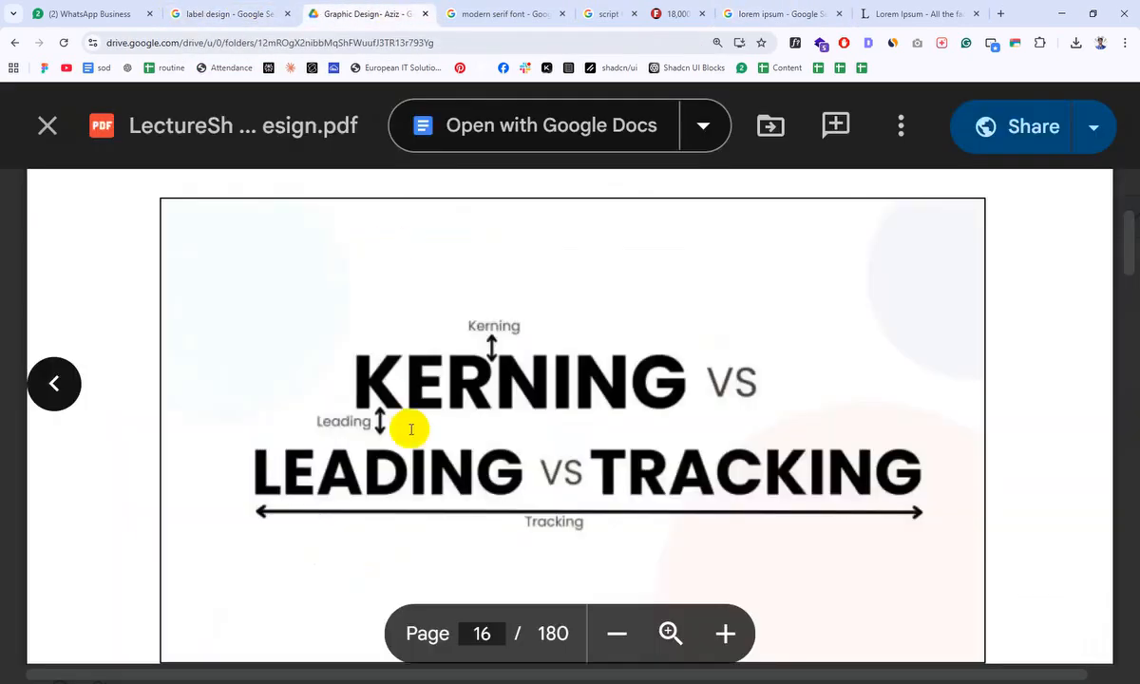
{"action": "scroll", "coordinate": [412, 429], "scroll_direction": "down", "scroll_amount": 1}
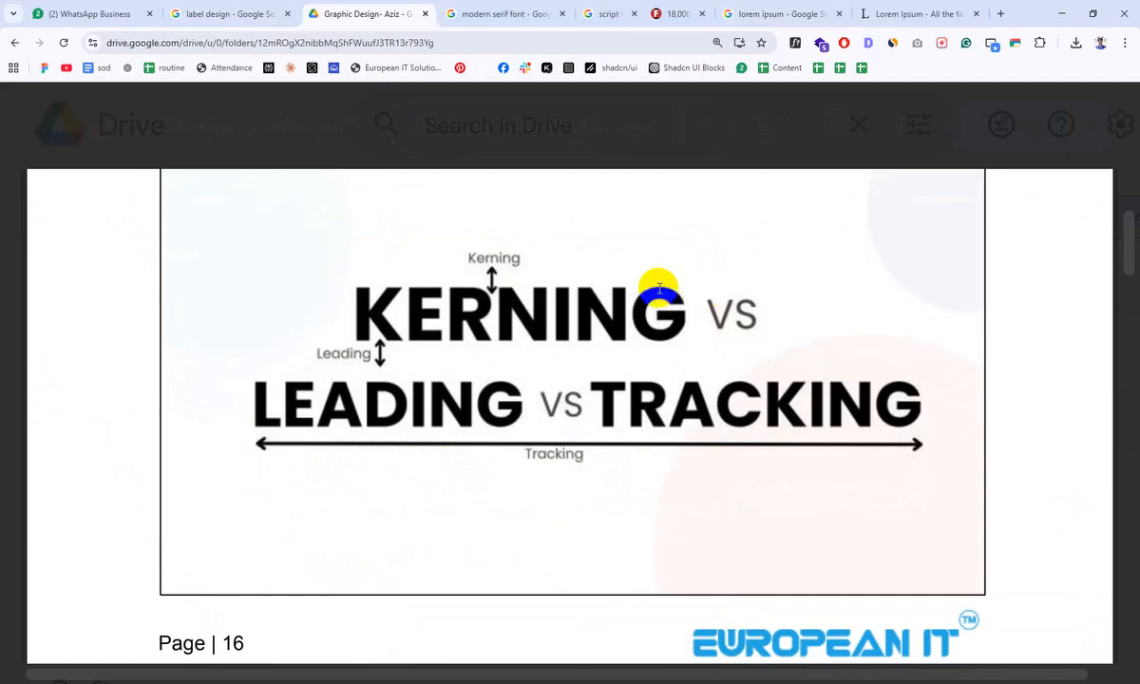
{"action": "key", "text": "ctrl+minus"}
{"action": "scroll", "coordinate": [659, 288], "scroll_direction": "down", "scroll_amount": 4}
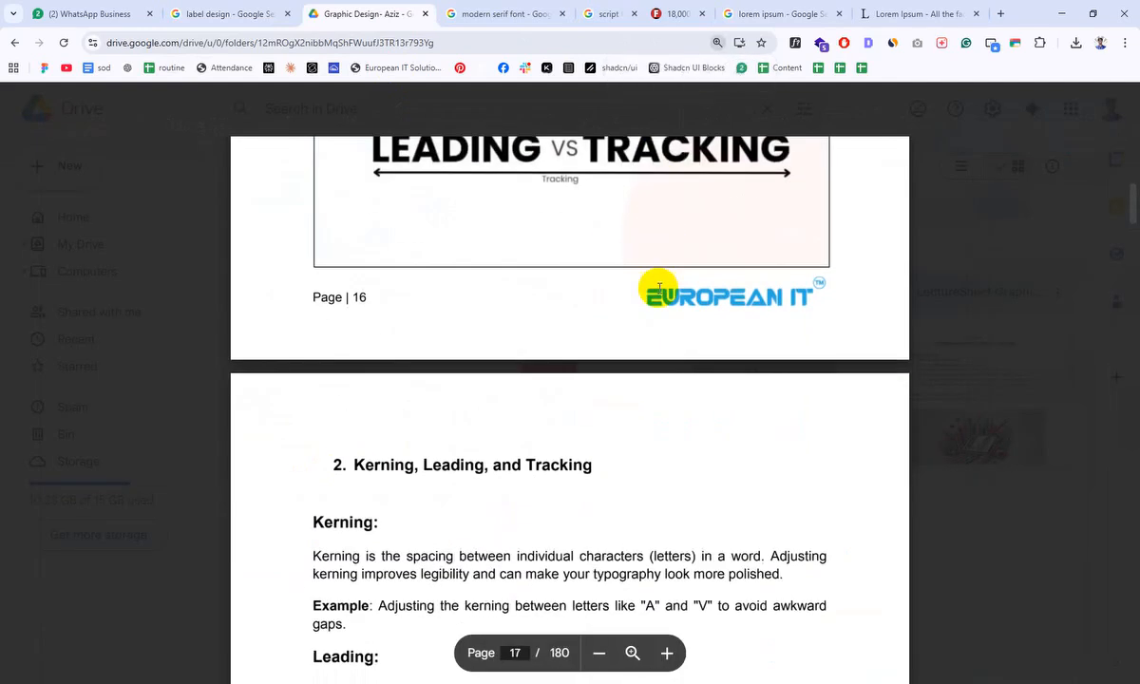
{"action": "left_click_drag", "start_coordinate": [347, 267], "coordinate": [746, 262]}
{"action": "scroll", "coordinate": [292, 313], "scroll_direction": "down", "scroll_amount": 2}
{"action": "scroll", "coordinate": [456, 247], "scroll_direction": "down", "scroll_amount": 2}
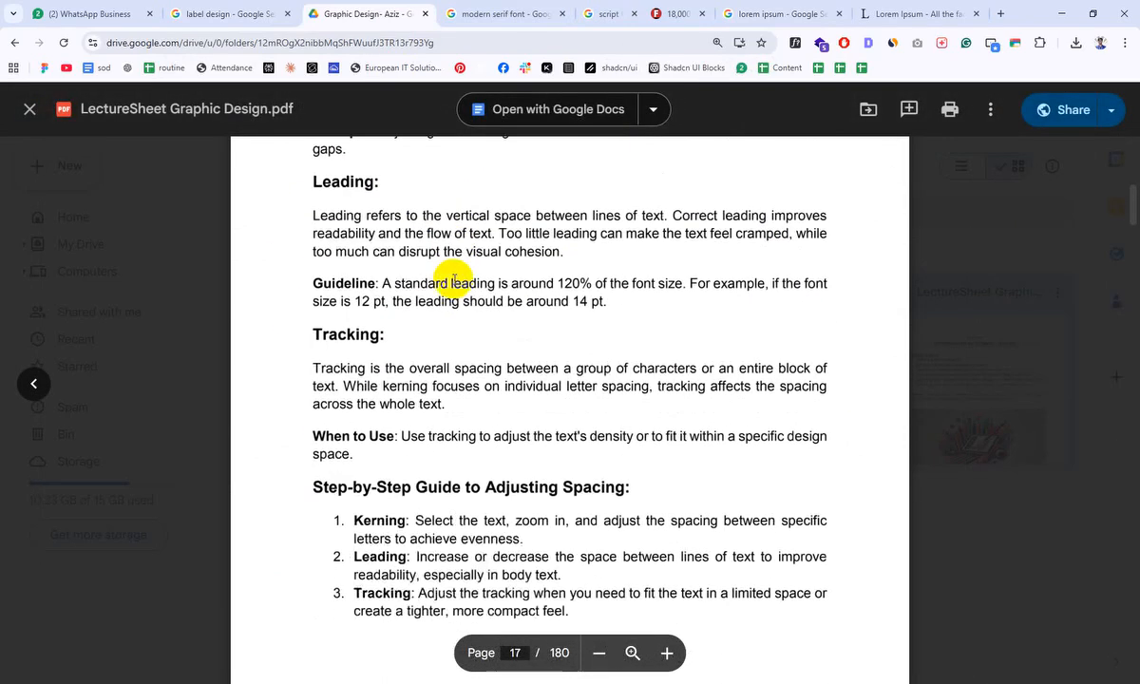
- Find the Typography Hierarchy section on page 18 of the lecture sheet and copy a screen capture of its example figure
{"action": "scroll", "coordinate": [455, 275], "scroll_direction": "down", "scroll_amount": 5}
{"action": "scroll", "coordinate": [455, 275], "scroll_direction": "down", "scroll_amount": 1}
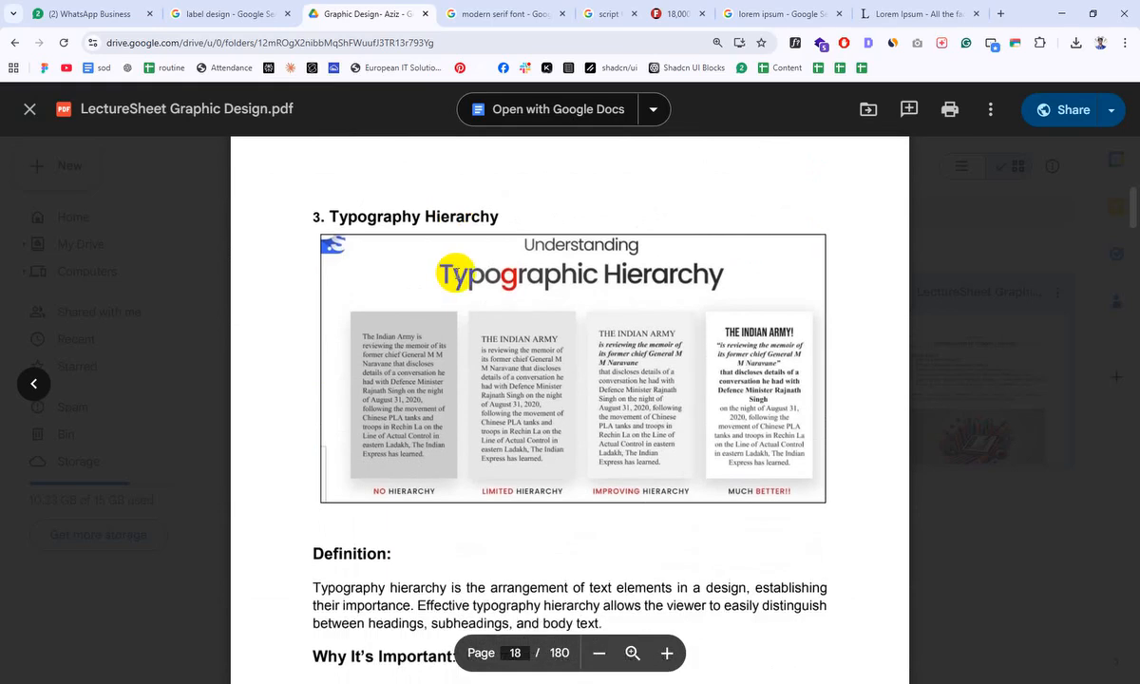
{"action": "scroll", "coordinate": [457, 275], "scroll_direction": "down", "scroll_amount": 2}
{"action": "scroll", "coordinate": [457, 274], "scroll_direction": "up", "scroll_amount": 1}
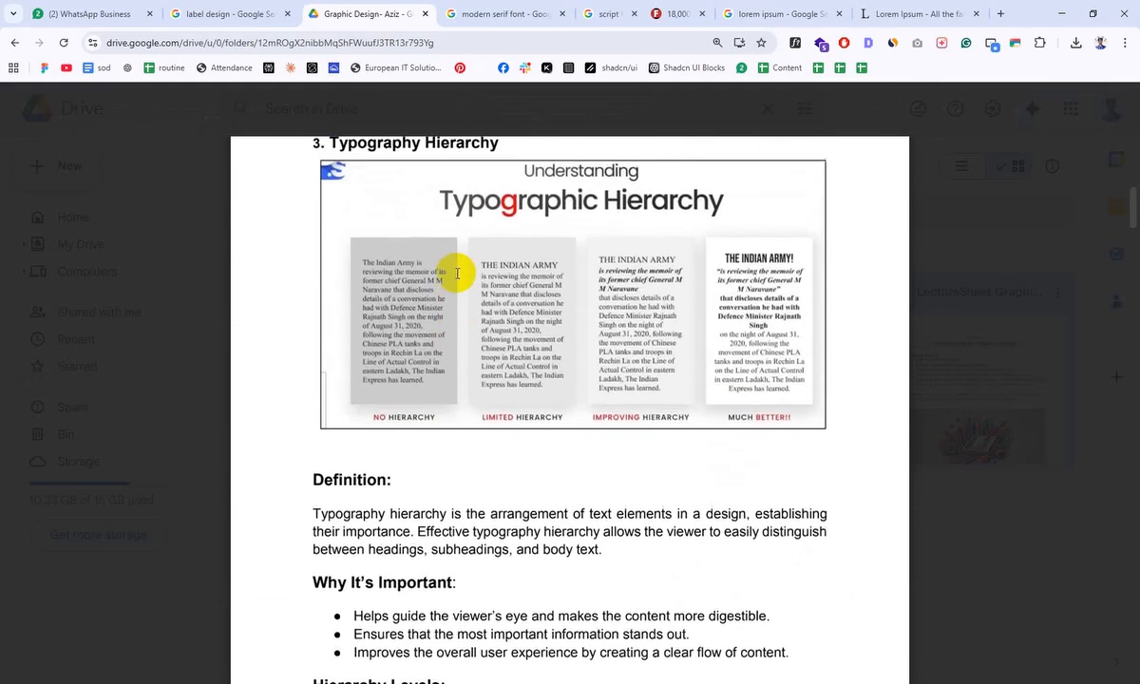
{"action": "scroll", "coordinate": [457, 274], "scroll_direction": "up", "scroll_amount": 1}
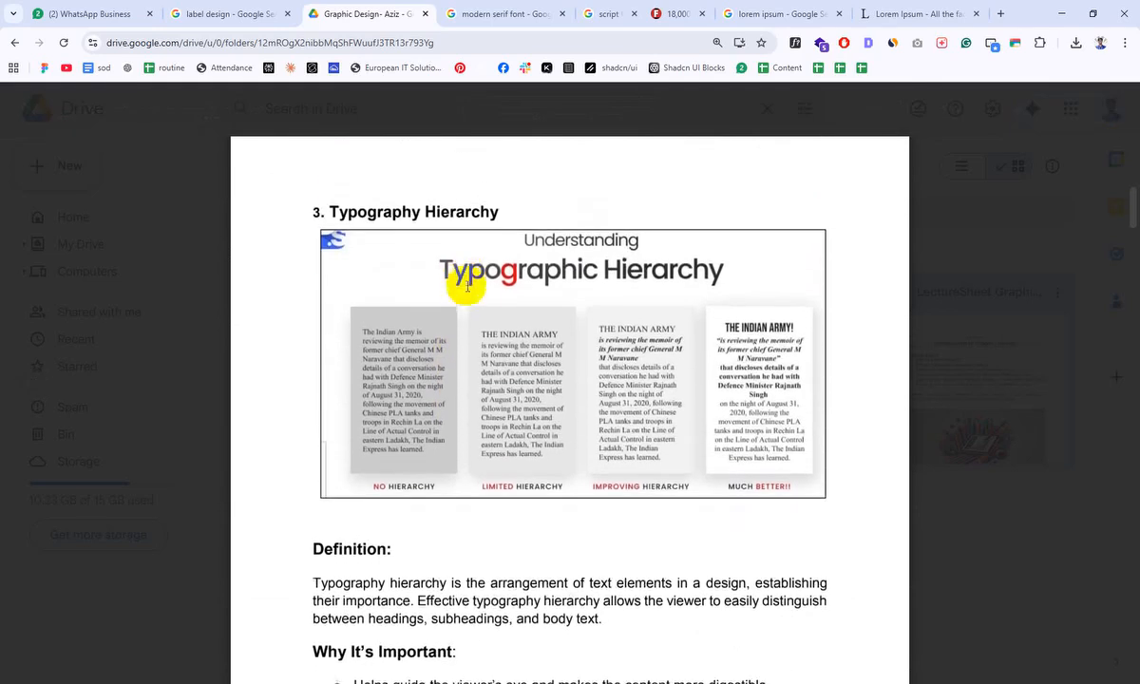
{"action": "scroll", "coordinate": [465, 281], "scroll_direction": "down", "scroll_amount": 1}
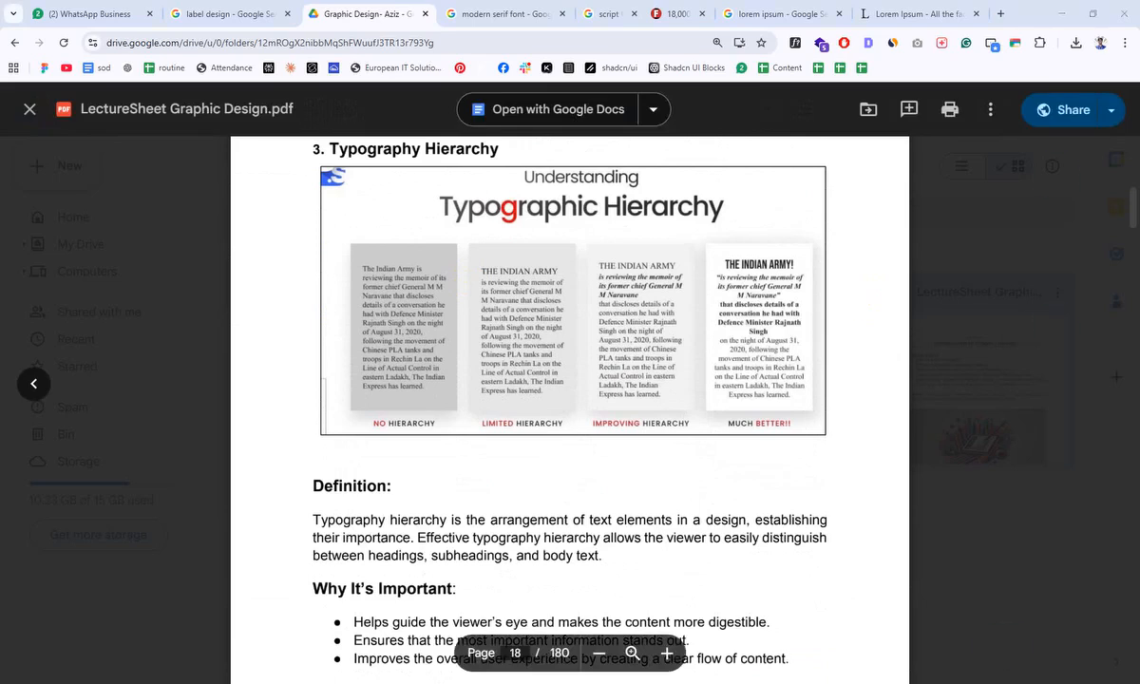
{"action": "key", "text": "Print"}
{"action": "left_click_drag", "start_coordinate": [318, 166], "coordinate": [826, 435]}
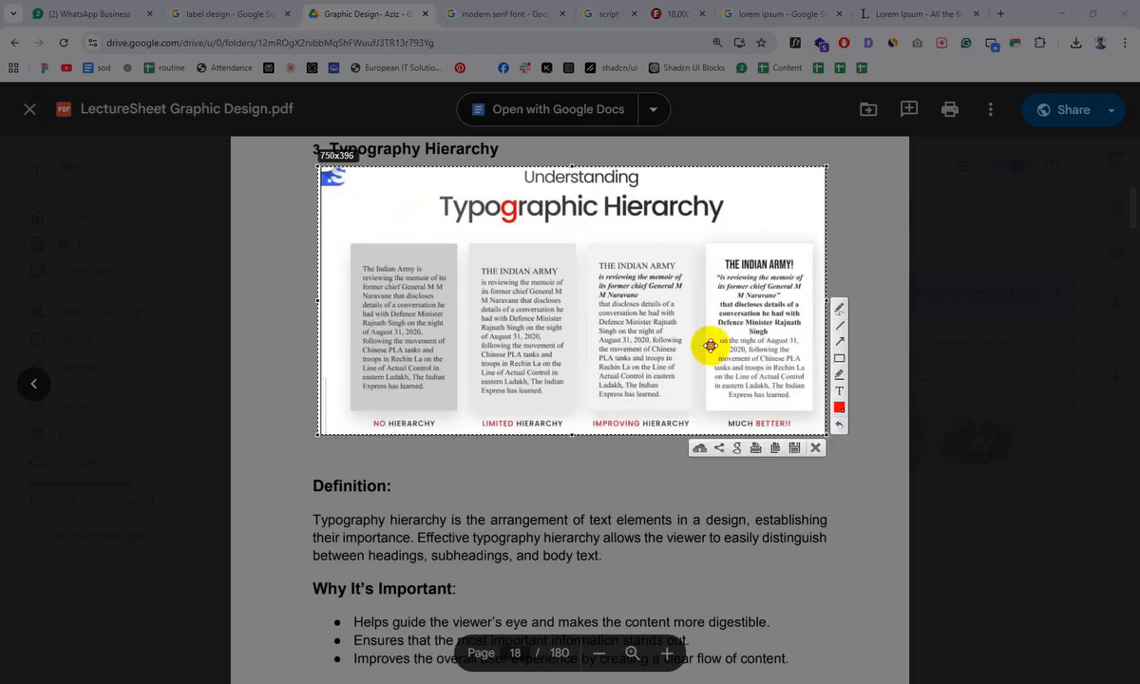
{"action": "left_click", "coordinate": [769, 452]}
- Switch to Illustrator, paste the captured figure, and fit it about 194 mm wide across the upper part of the blank artboard
{"action": "key", "text": "alt+Tab"}
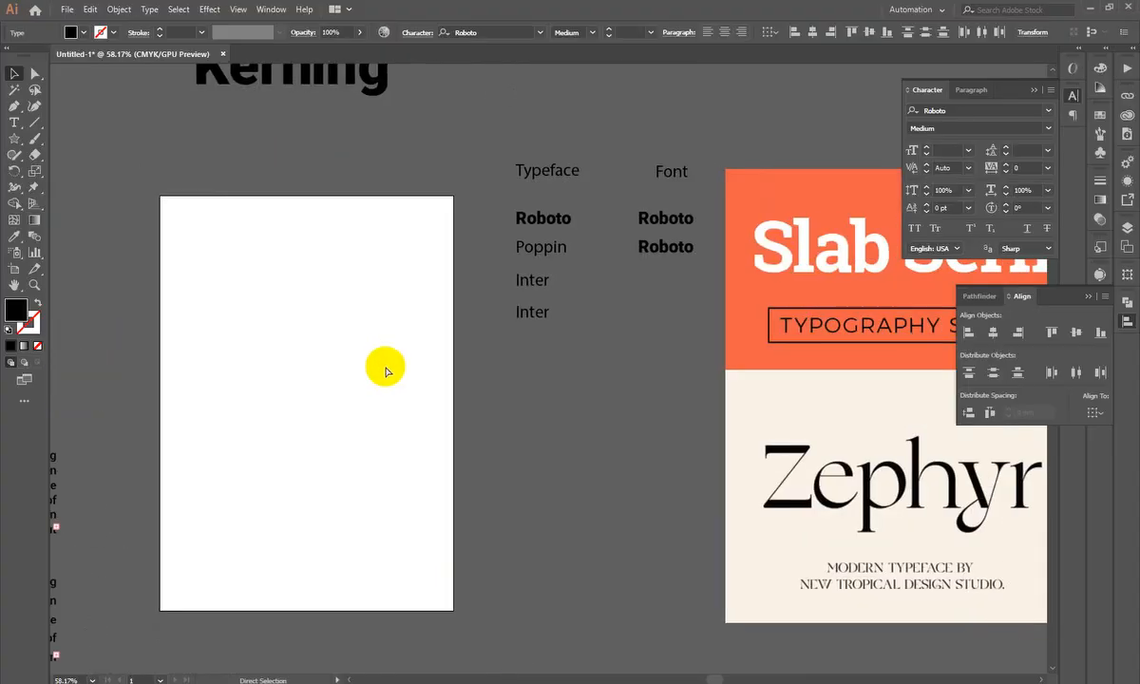
{"action": "key", "text": "ctrl+v"}
{"action": "left_click_drag", "start_coordinate": [461, 333], "coordinate": [526, 365]}
{"action": "left_click_drag", "start_coordinate": [454, 400], "coordinate": [750, 389]}
{"action": "left_click_drag", "start_coordinate": [842, 376], "coordinate": [517, 275]}
{"action": "left_click_drag", "start_coordinate": [567, 239], "coordinate": [586, 252]}
{"action": "left_click_drag", "start_coordinate": [884, 284], "coordinate": [743, 285]}
{"action": "left_click_drag", "start_coordinate": [611, 285], "coordinate": [554, 252]}
{"action": "left_click_drag", "start_coordinate": [686, 250], "coordinate": [743, 250]}
{"action": "left_click", "coordinate": [993, 334]}
{"action": "left_click", "coordinate": [682, 476]}
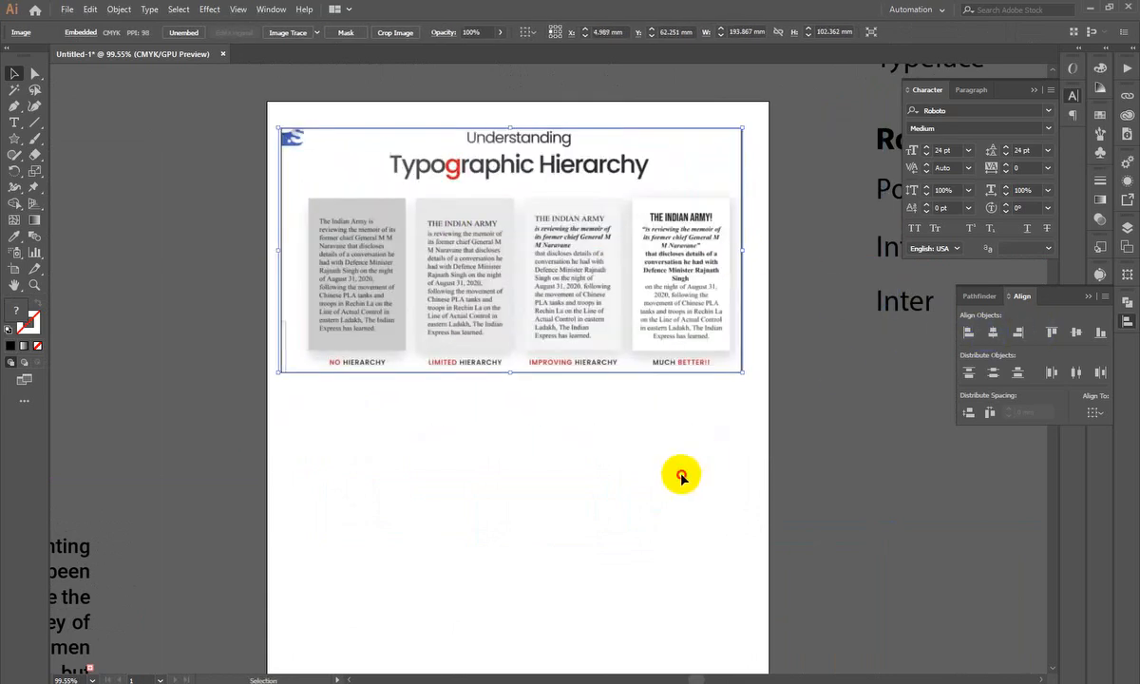
- Switch to the browser and search Google for "font psychology filetype pdf" in a new tab, highlighting the file type part of the query
{"action": "left_click", "coordinate": [512, 656]}
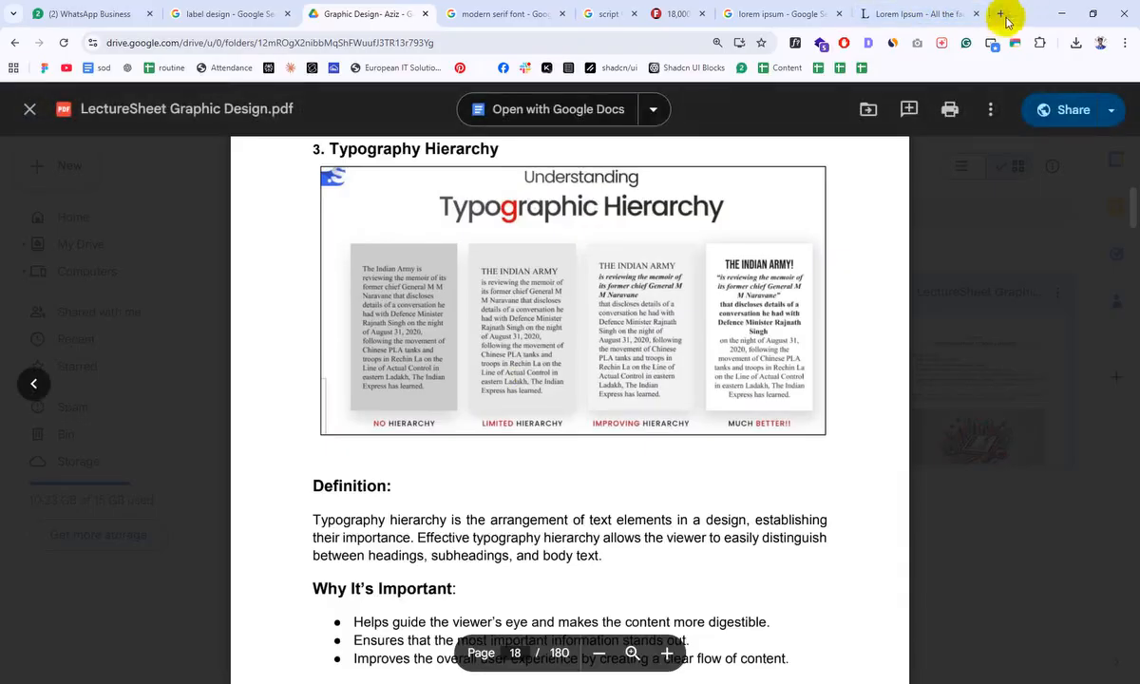
{"action": "key", "text": "Return"}
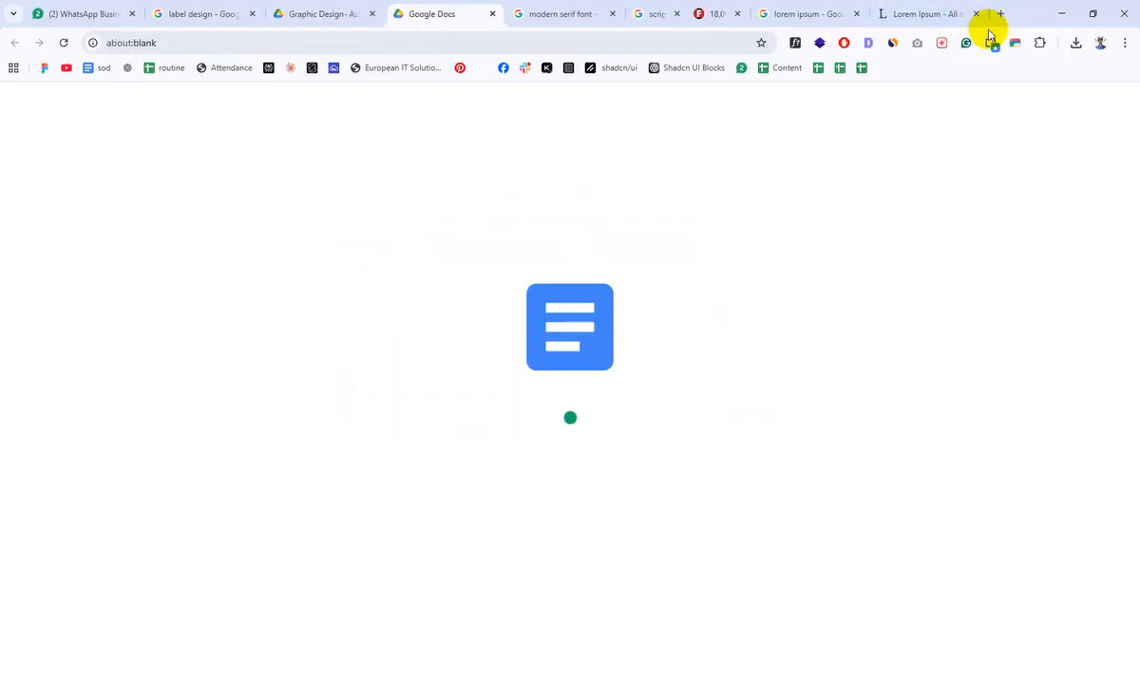
{"action": "key", "text": "ctrl+t"}
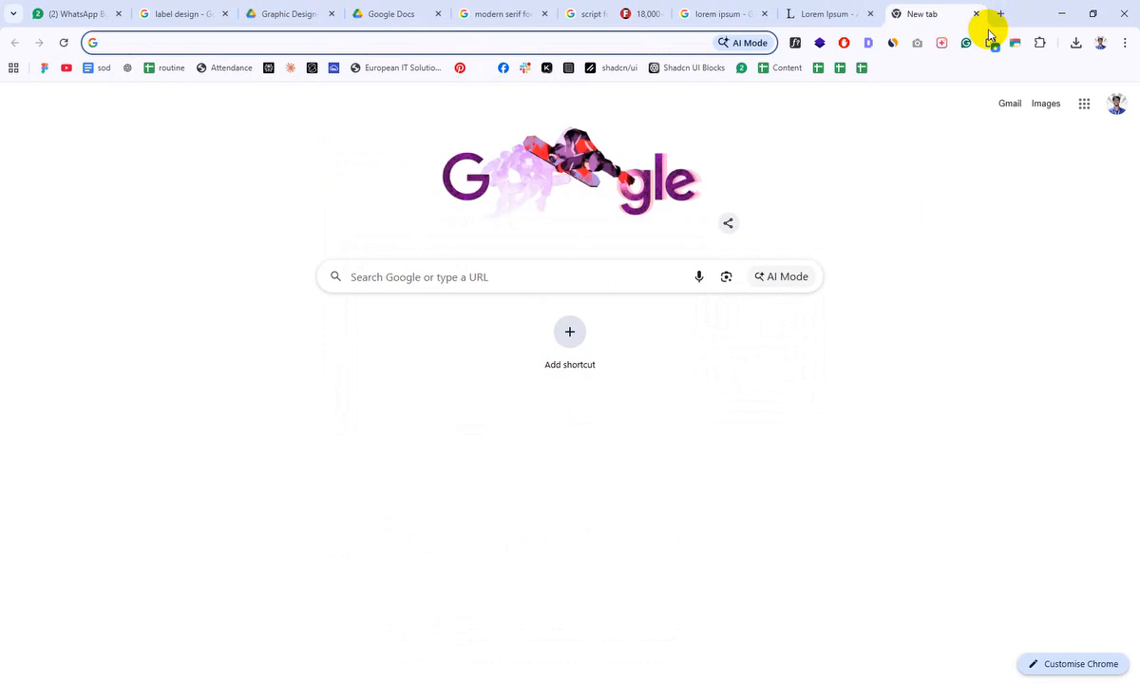
{"action": "type", "text": "font"}
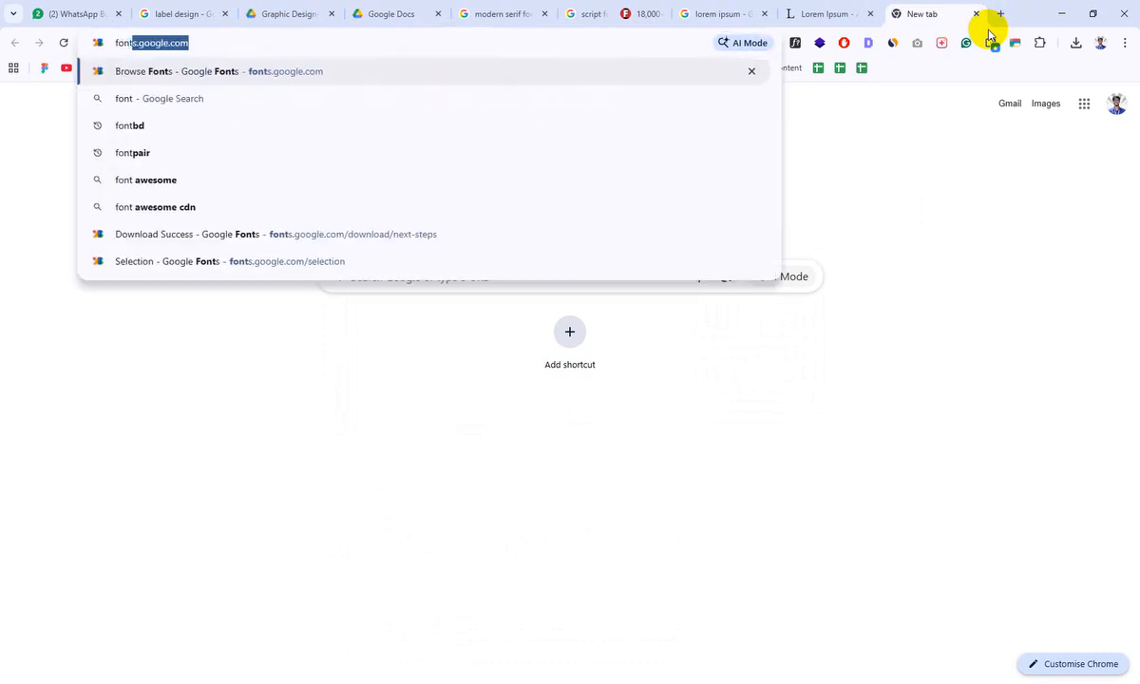
{"action": "key", "text": "BackSpace"}
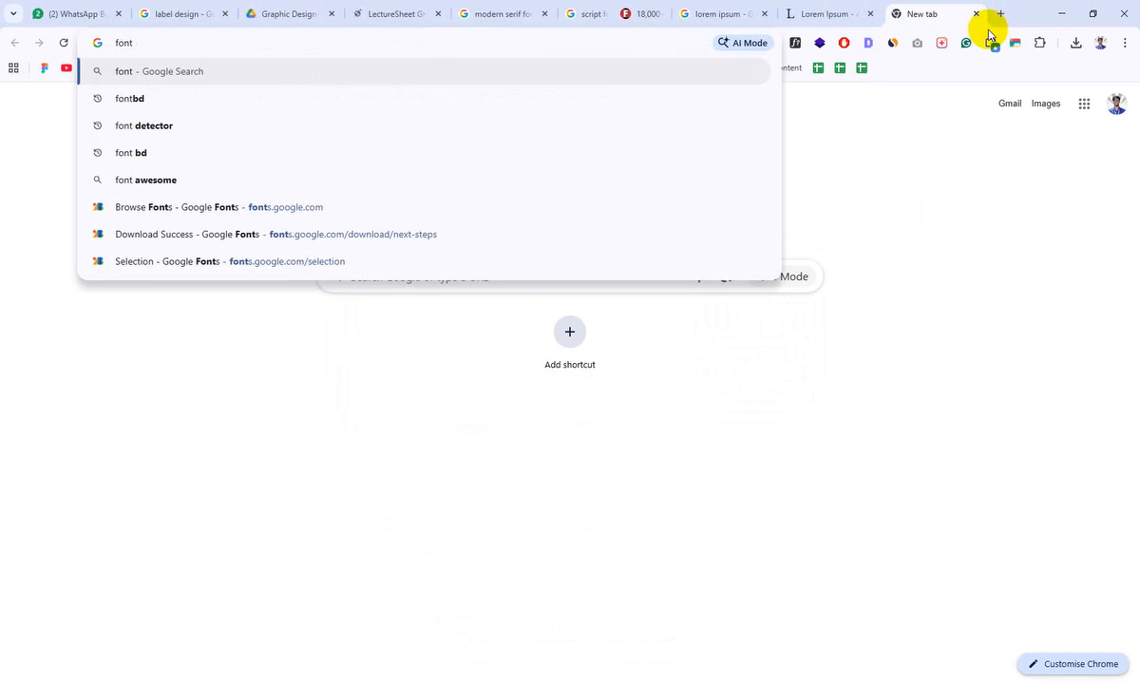
{"action": "type", "text": "psyco"}
{"action": "key", "text": "Down"}
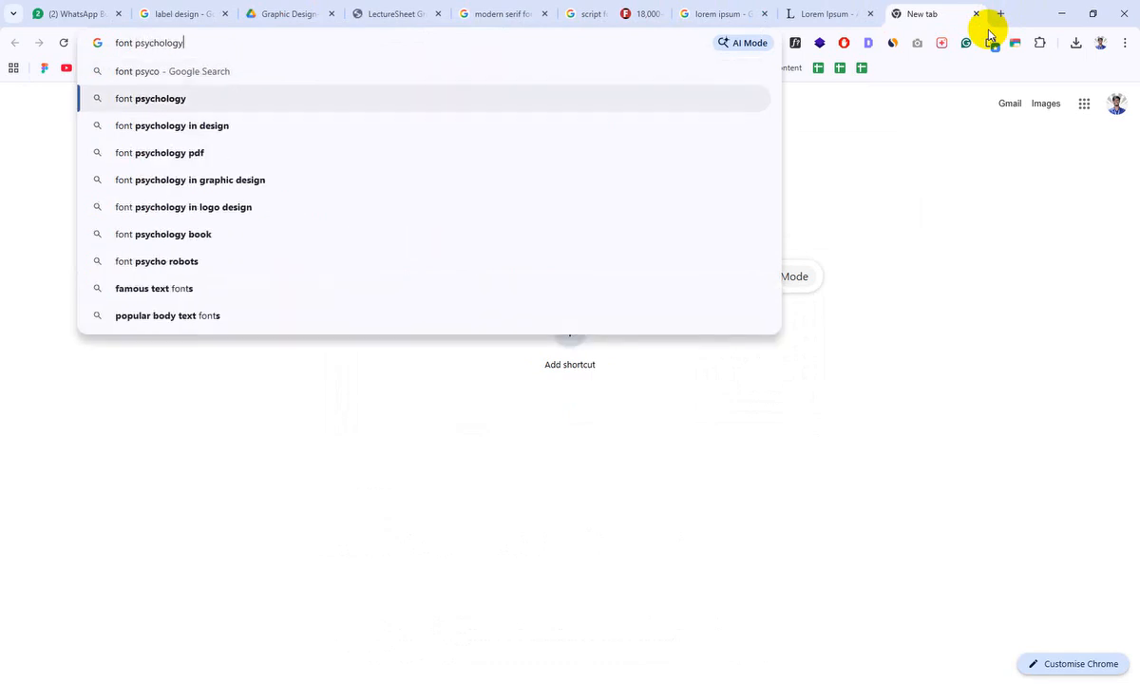
{"action": "type", "text": "file"}
{"action": "key", "text": "Down"}
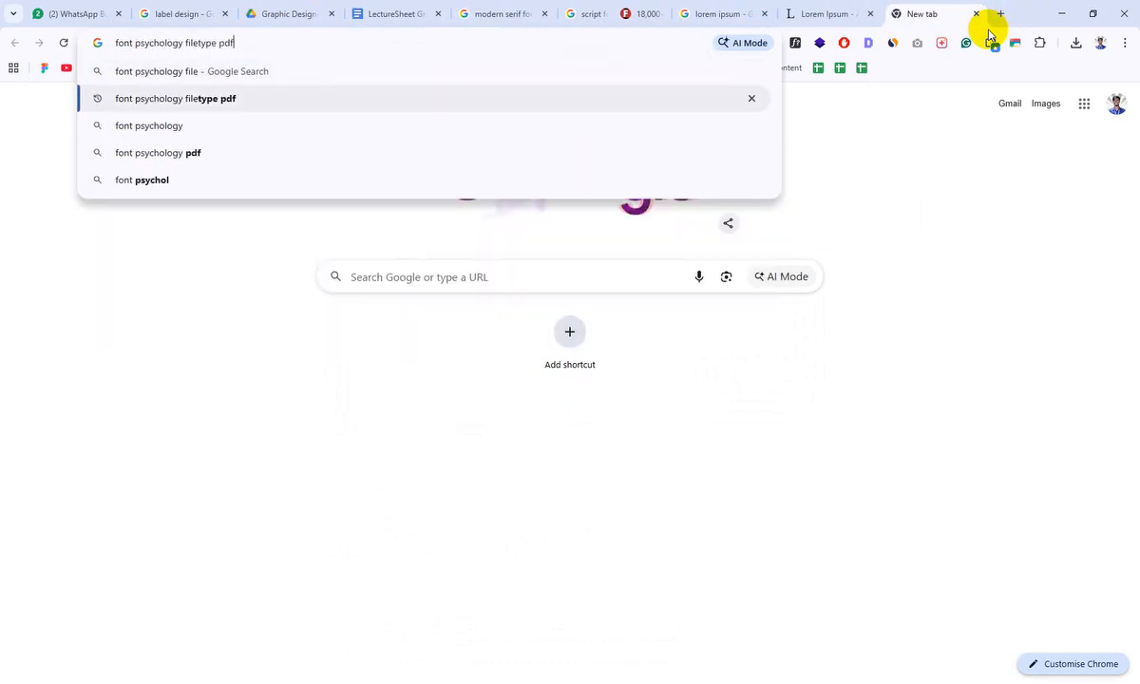
{"action": "key", "text": "Return"}
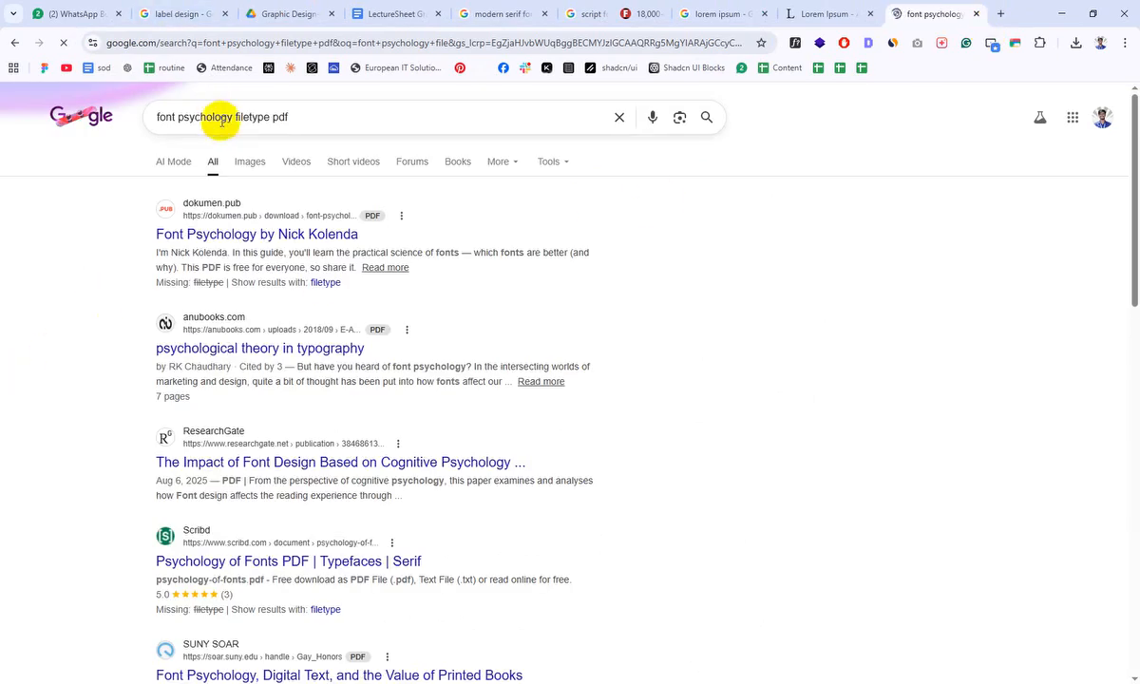
{"action": "left_click_drag", "start_coordinate": [237, 114], "coordinate": [349, 120]}
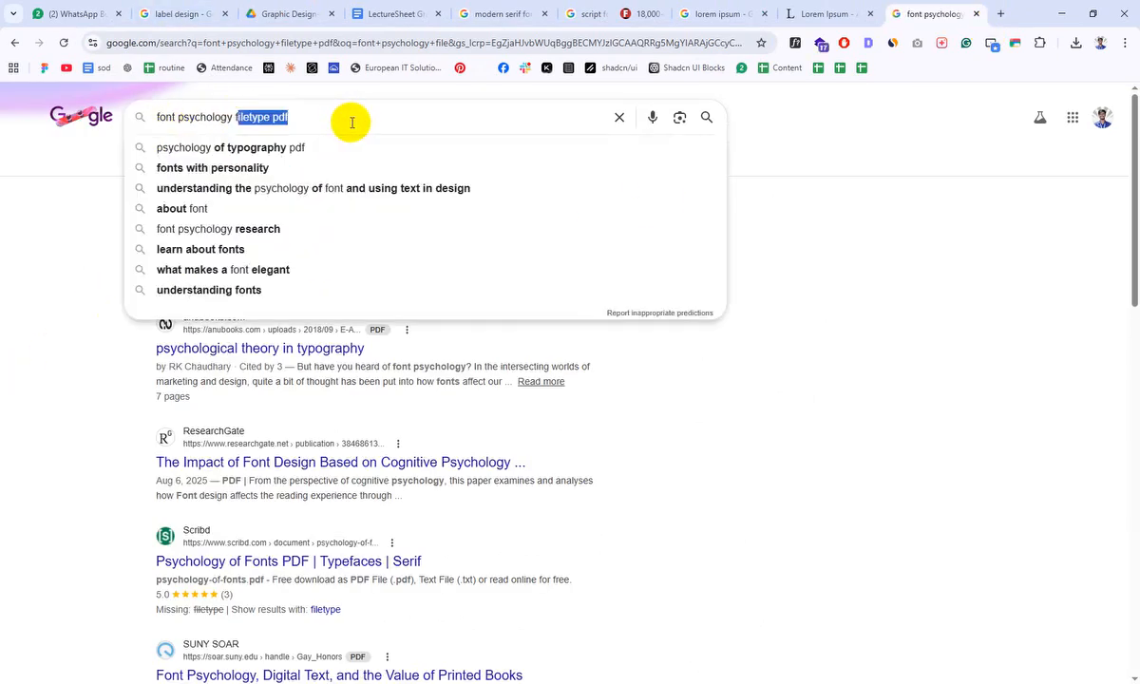
{"action": "left_click", "coordinate": [85, 294]}
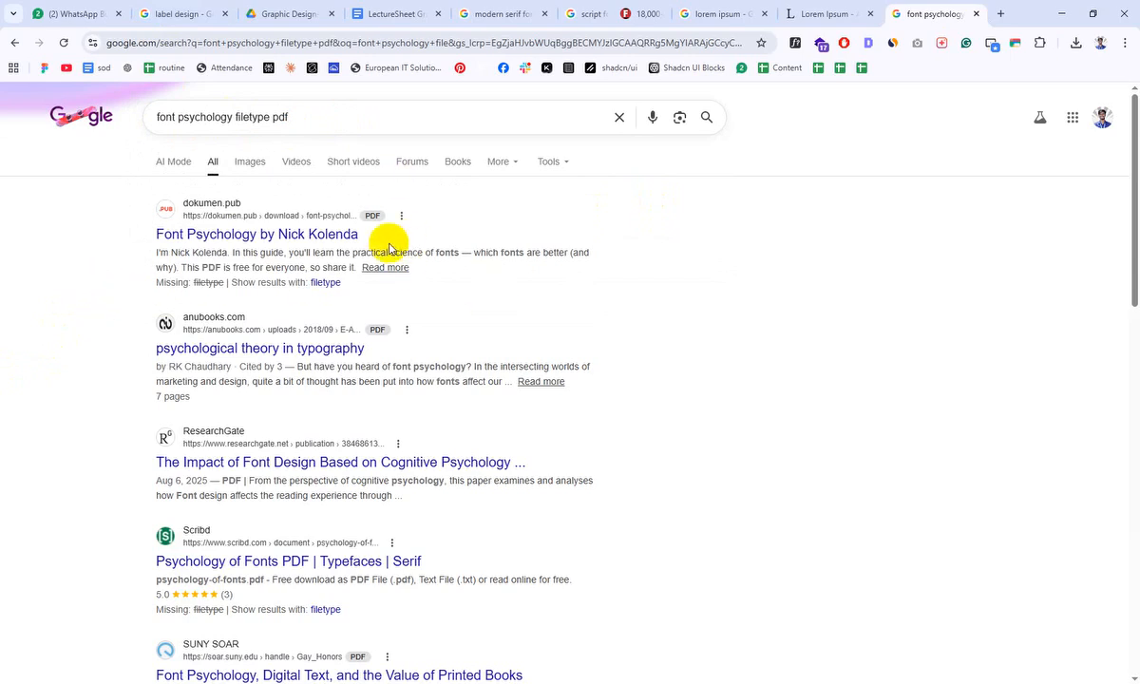
- Open the dokumen.pub "Font Psychology" and anubooks.com "psychological theory in typography" results in new tabs, completing dokumen.pub's human verification
{"action": "right_click", "coordinate": [243, 234]}
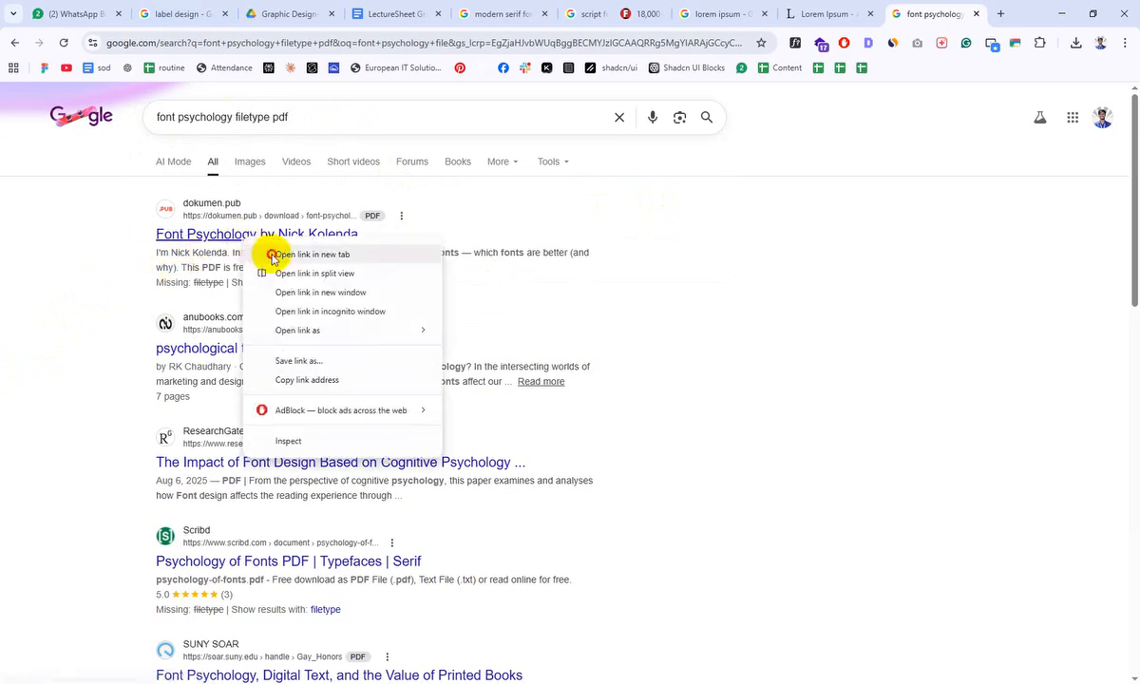
{"action": "left_click", "coordinate": [273, 252]}
{"action": "left_click", "coordinate": [918, 10]}
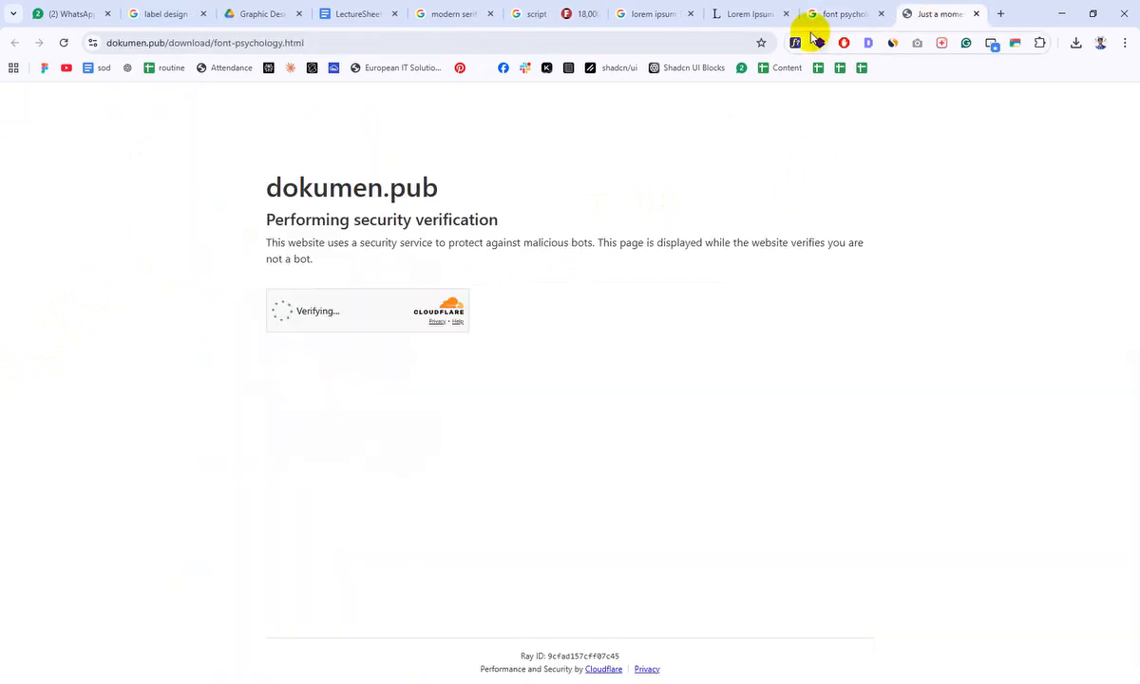
{"action": "left_click", "coordinate": [838, 12]}
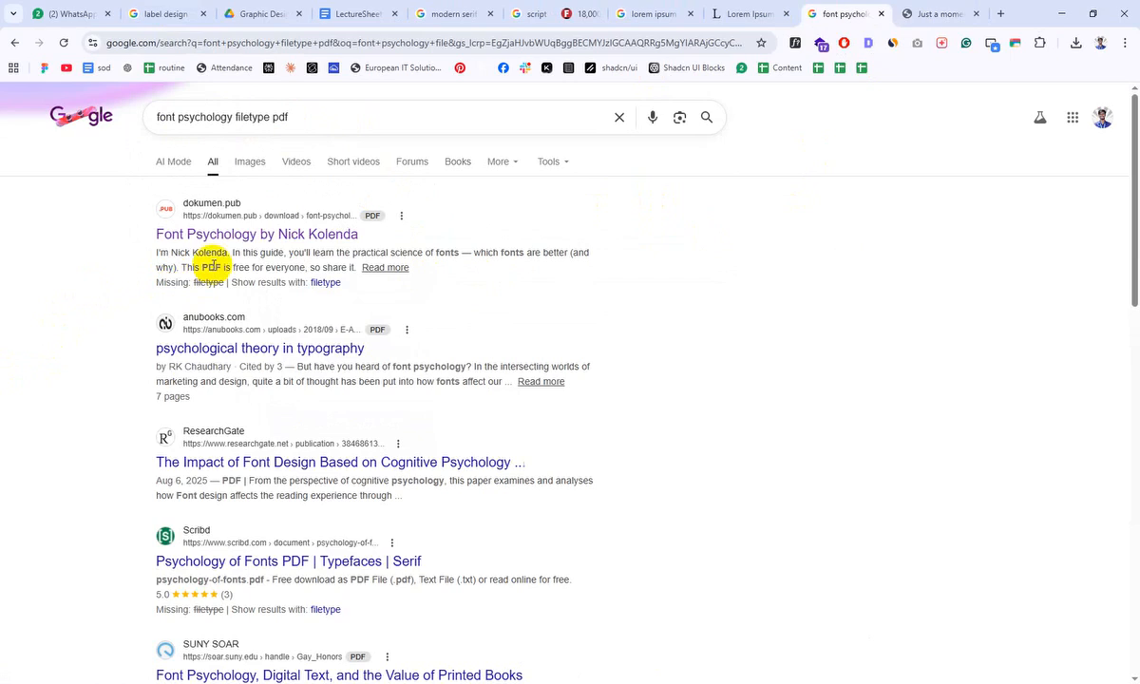
{"action": "scroll", "coordinate": [211, 265], "scroll_direction": "down", "scroll_amount": 1}
{"action": "right_click", "coordinate": [234, 277]}
{"action": "left_click", "coordinate": [283, 292]}
{"action": "left_click", "coordinate": [860, 13]}
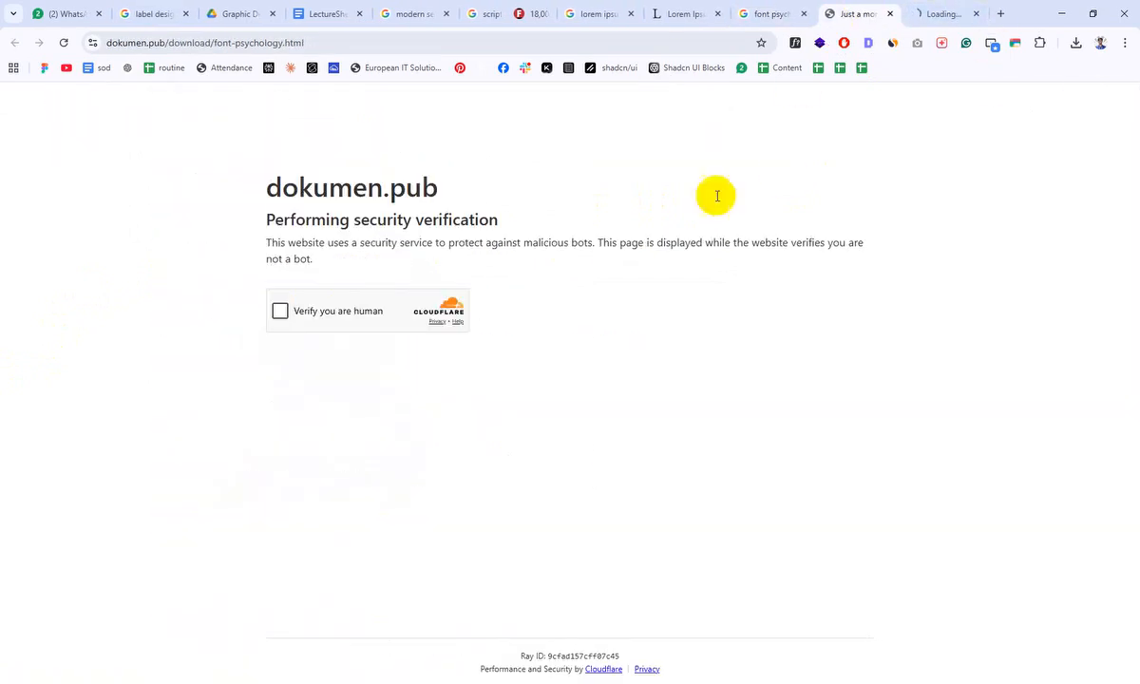
{"action": "left_click", "coordinate": [321, 313]}
- Open the City Tech OpenLab result "The science behind fonts (and how they make you feel)" in a new tab
{"action": "left_click", "coordinate": [762, 16]}
{"action": "scroll", "coordinate": [305, 399], "scroll_direction": "down", "scroll_amount": 5}
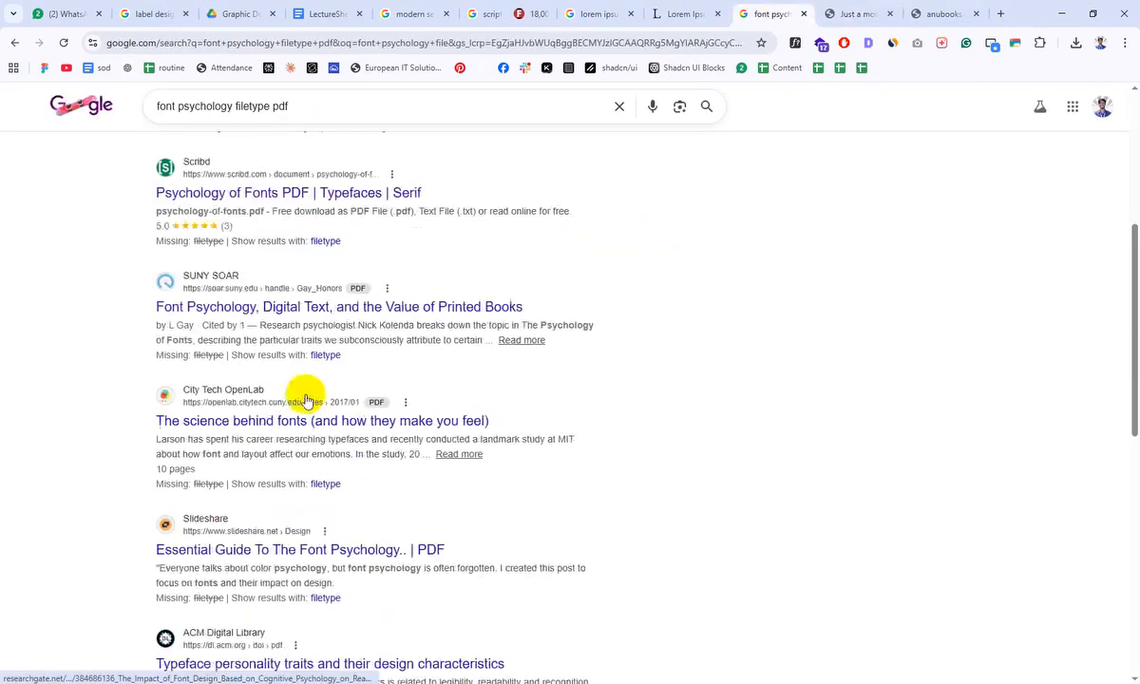
{"action": "right_click", "coordinate": [333, 247]}
{"action": "left_click", "coordinate": [356, 262]}
- Skim the seven-page "Psychological Theory in Typography" PDF for its sections on font types and font psychology
{"action": "left_click", "coordinate": [863, 11]}
{"action": "left_click", "coordinate": [765, 11]}
{"action": "left_click", "coordinate": [845, 15]}
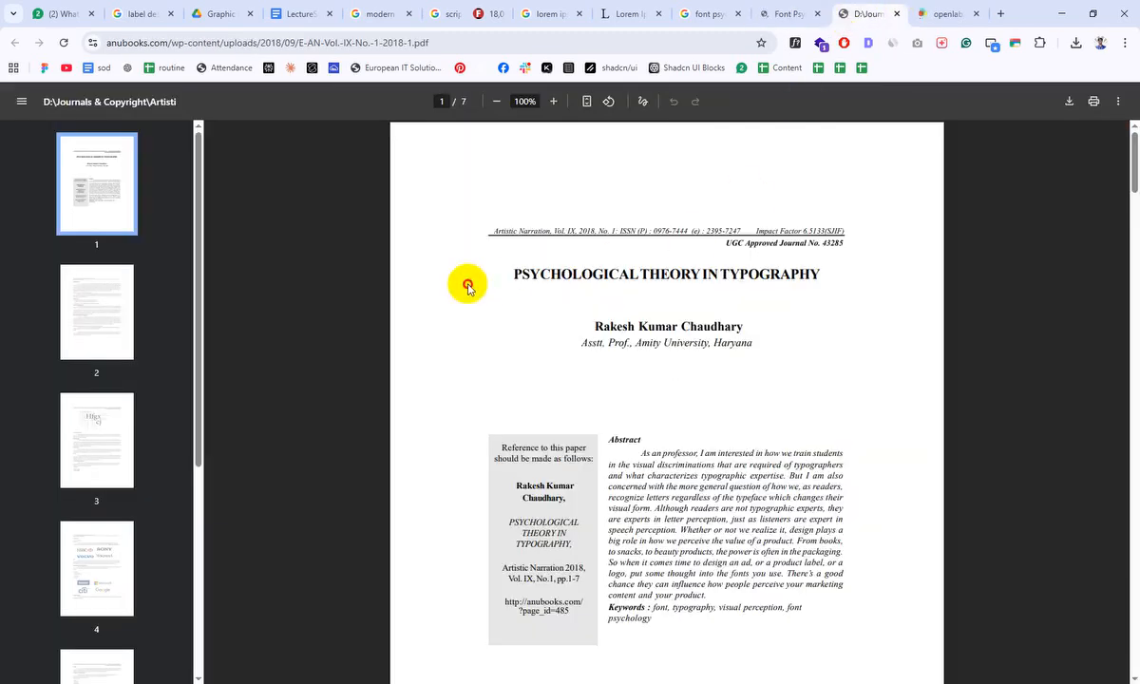
{"action": "scroll", "coordinate": [760, 273], "scroll_direction": "down", "scroll_amount": 12}
{"action": "scroll", "coordinate": [765, 276], "scroll_direction": "down", "scroll_amount": 20}
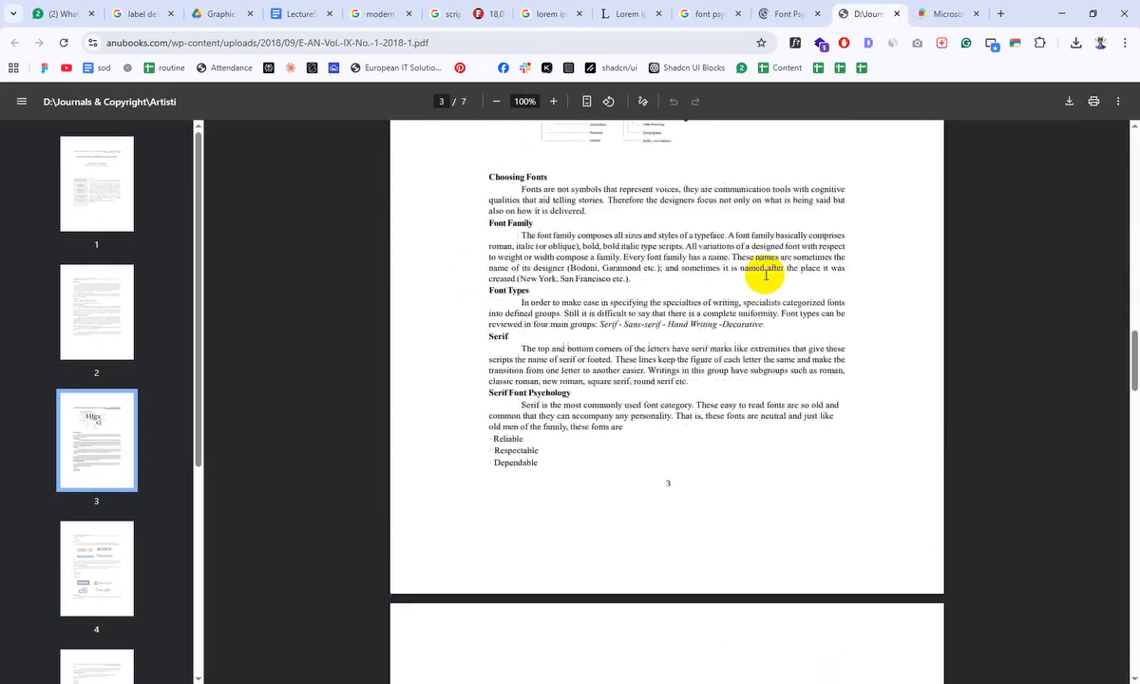
{"action": "scroll", "coordinate": [765, 274], "scroll_direction": "down", "scroll_amount": 12}
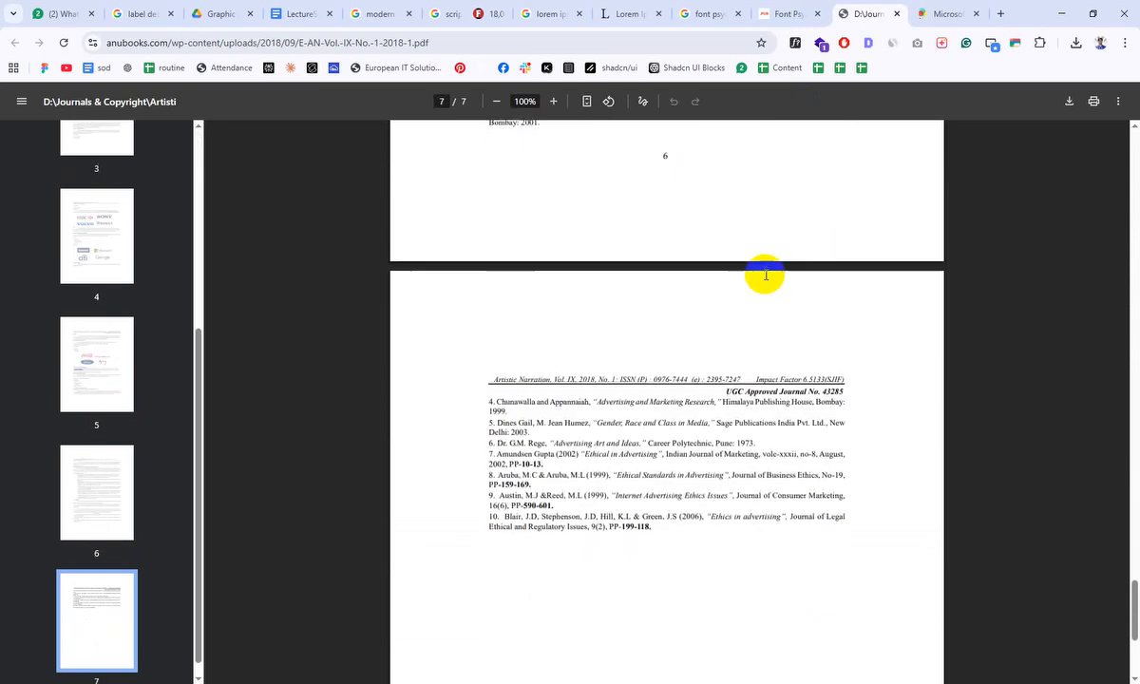
{"action": "scroll", "coordinate": [311, 351], "scroll_direction": "up", "scroll_amount": 7}
{"action": "scroll", "coordinate": [701, 318], "scroll_direction": "up", "scroll_amount": 10}
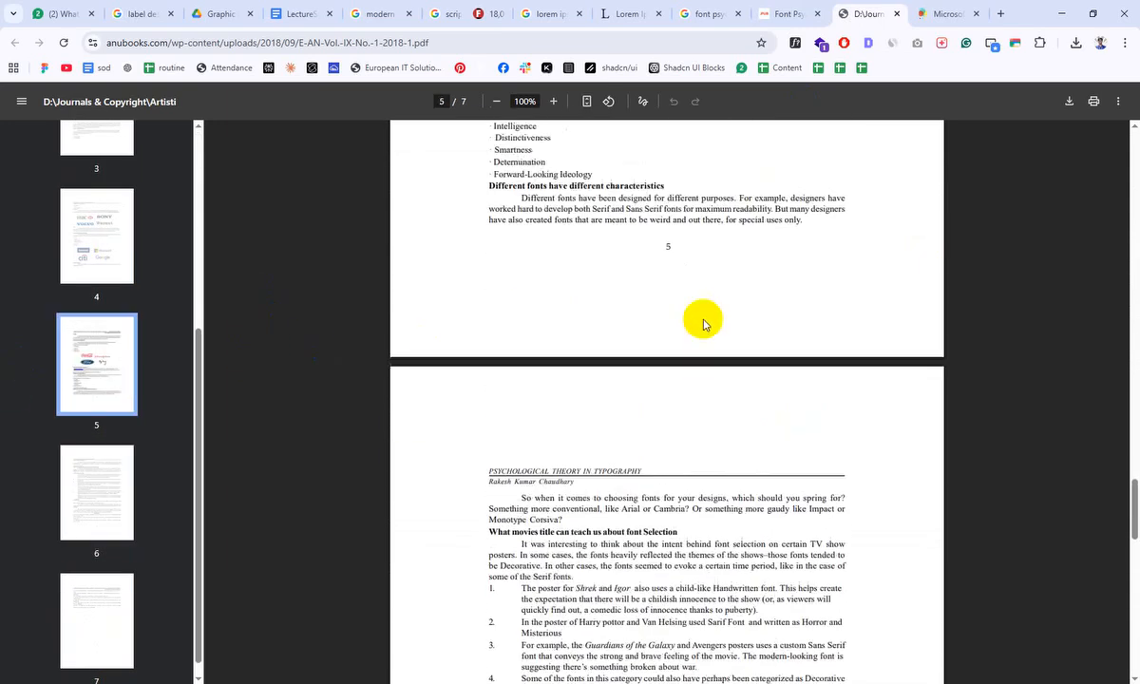
- Skim the ten-page "The science behind fonts" PDF through to its last page
{"action": "left_click", "coordinate": [937, 14]}
{"action": "scroll", "coordinate": [532, 373], "scroll_direction": "down", "scroll_amount": 18}
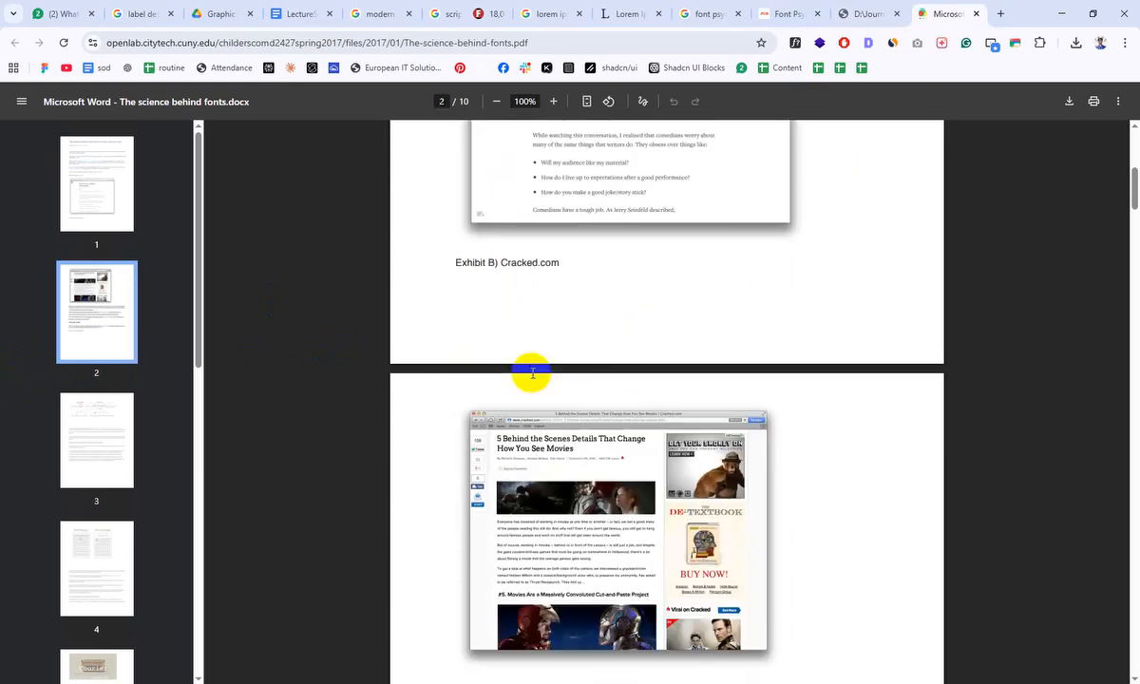
{"action": "scroll", "coordinate": [536, 374], "scroll_direction": "down", "scroll_amount": 5}
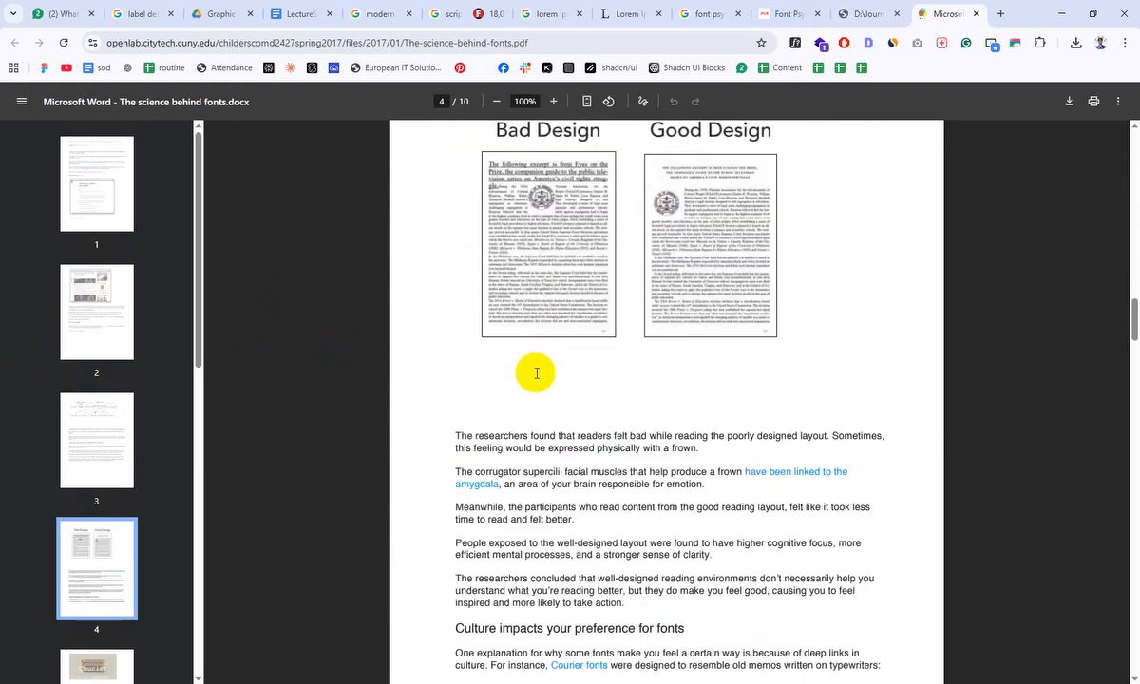
{"action": "scroll", "coordinate": [536, 373], "scroll_direction": "down", "scroll_amount": 12}
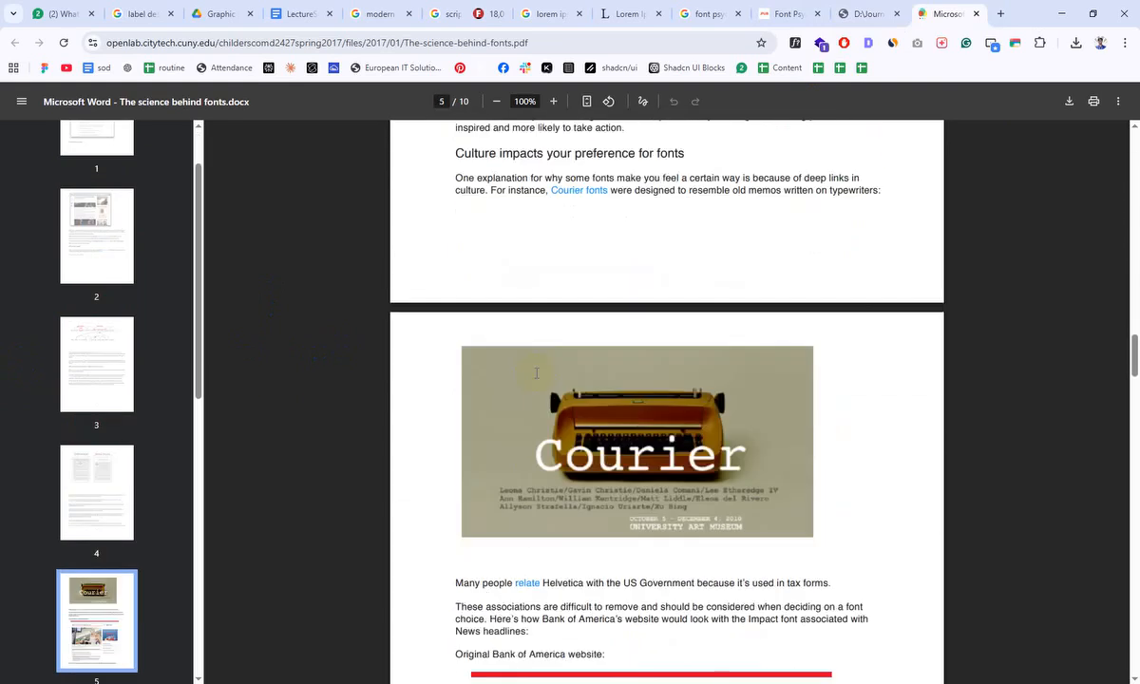
{"action": "scroll", "coordinate": [536, 374], "scroll_direction": "down", "scroll_amount": 12}
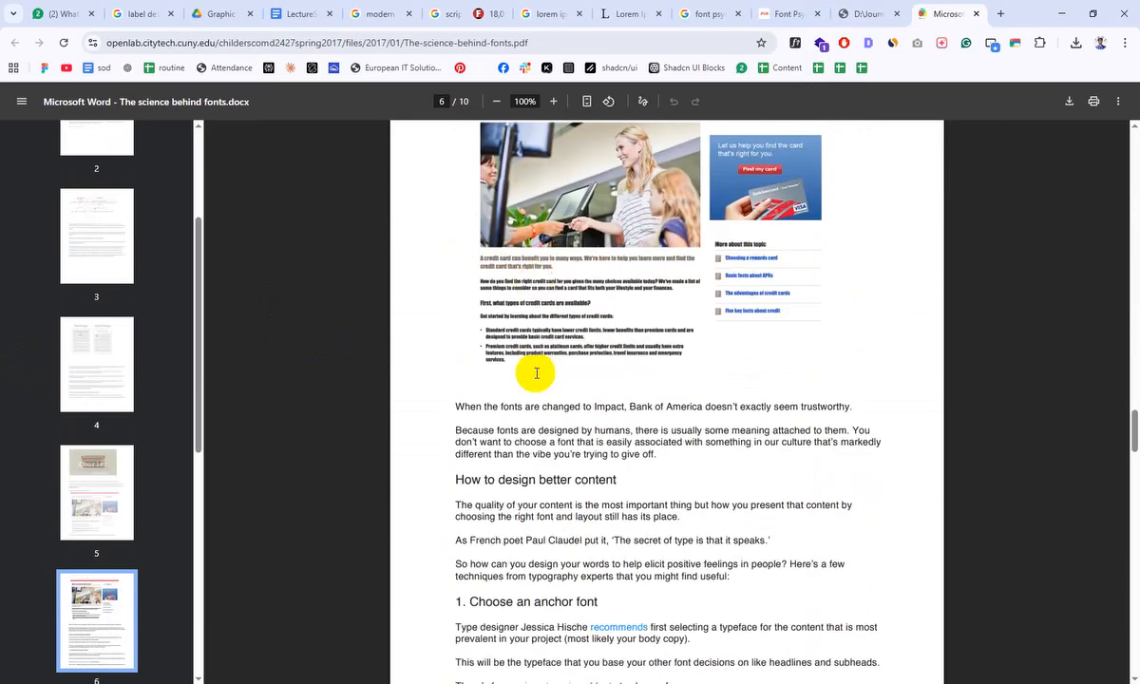
{"action": "scroll", "coordinate": [544, 383], "scroll_direction": "down", "scroll_amount": 12}
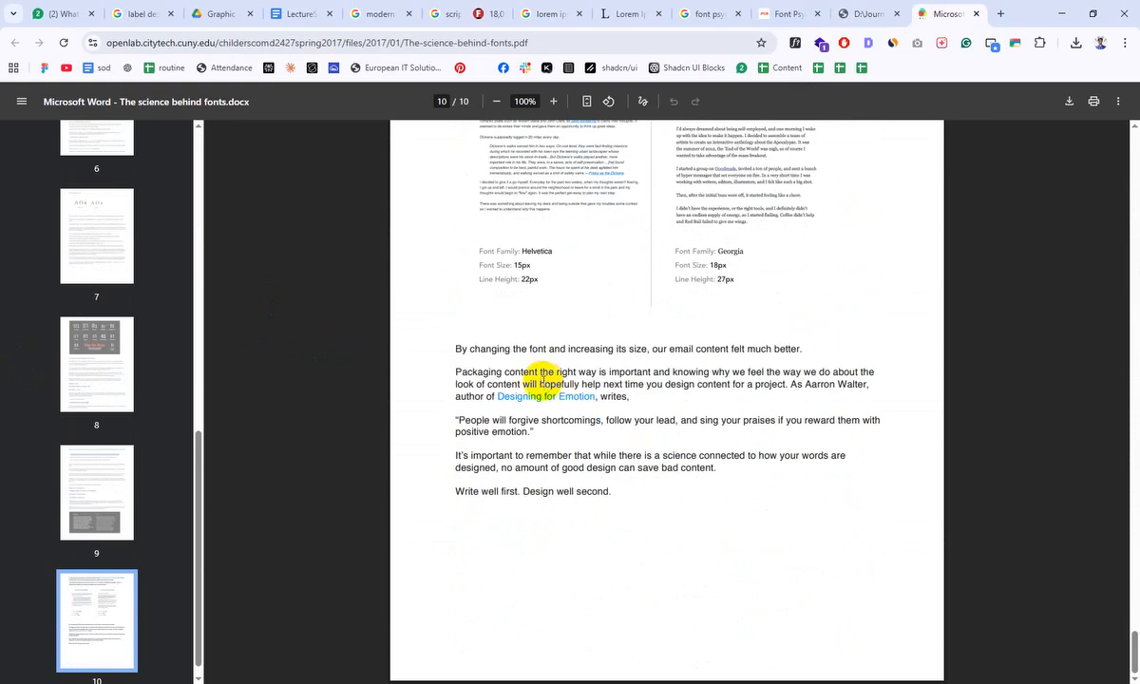
{"action": "scroll", "coordinate": [728, 390], "scroll_direction": "up", "scroll_amount": 10}
- Look over the dokumen.pub page for the "Font Psychology" guide
{"action": "left_click", "coordinate": [791, 13]}
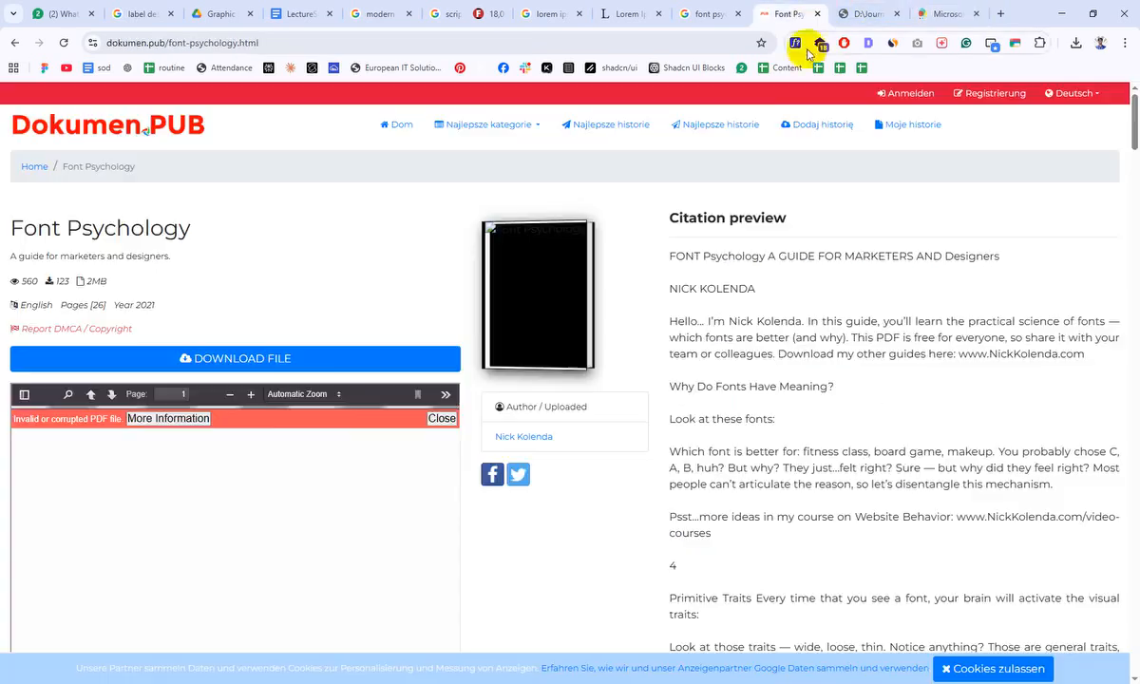
{"action": "scroll", "coordinate": [461, 450], "scroll_direction": "down", "scroll_amount": 3}
{"action": "scroll", "coordinate": [484, 432], "scroll_direction": "up", "scroll_amount": 3}
- Return to the Google search results, review the remaining font psychology documents, and highlight "font psychology" in the query
{"action": "left_click", "coordinate": [711, 13]}
{"action": "scroll", "coordinate": [573, 453], "scroll_direction": "down", "scroll_amount": 1}
{"action": "scroll", "coordinate": [573, 454], "scroll_direction": "down", "scroll_amount": 2}
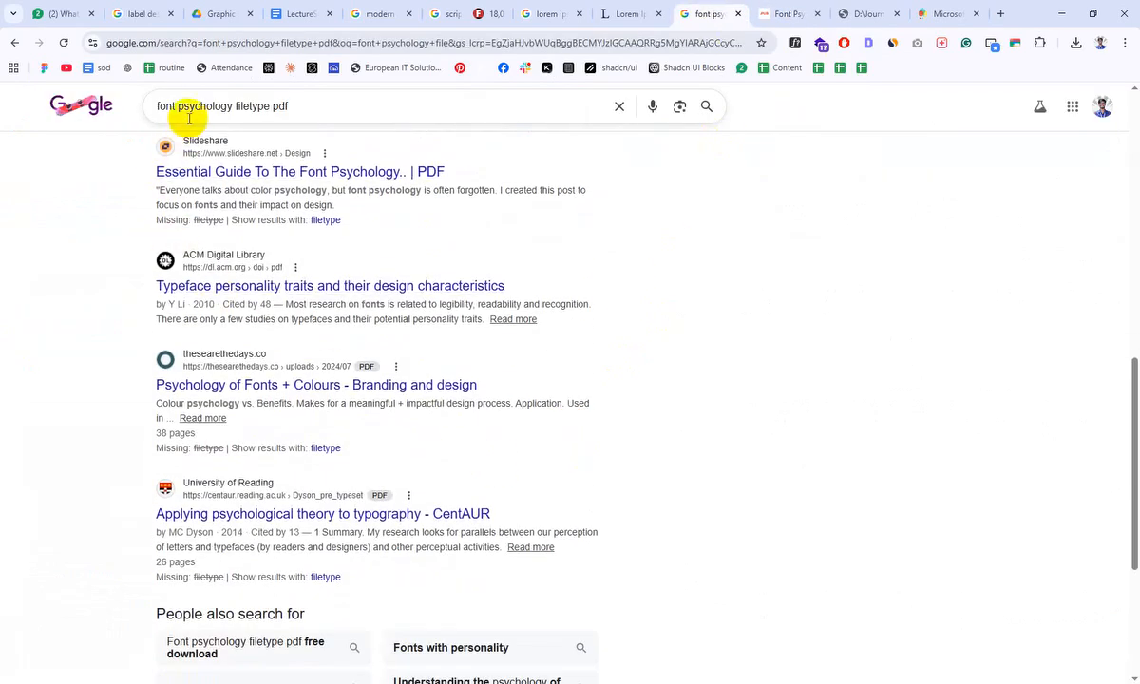
{"action": "left_click_drag", "start_coordinate": [235, 106], "coordinate": [152, 104]}
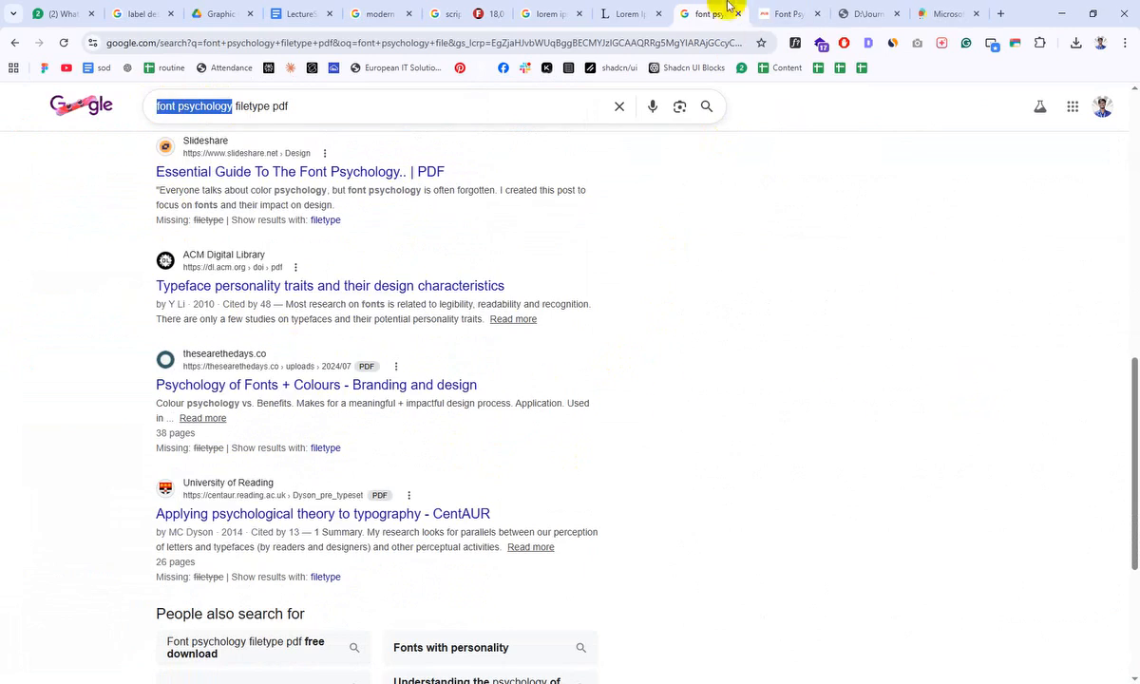
{"action": "left_click", "coordinate": [628, 14]}
{"action": "left_click", "coordinate": [683, 11]}
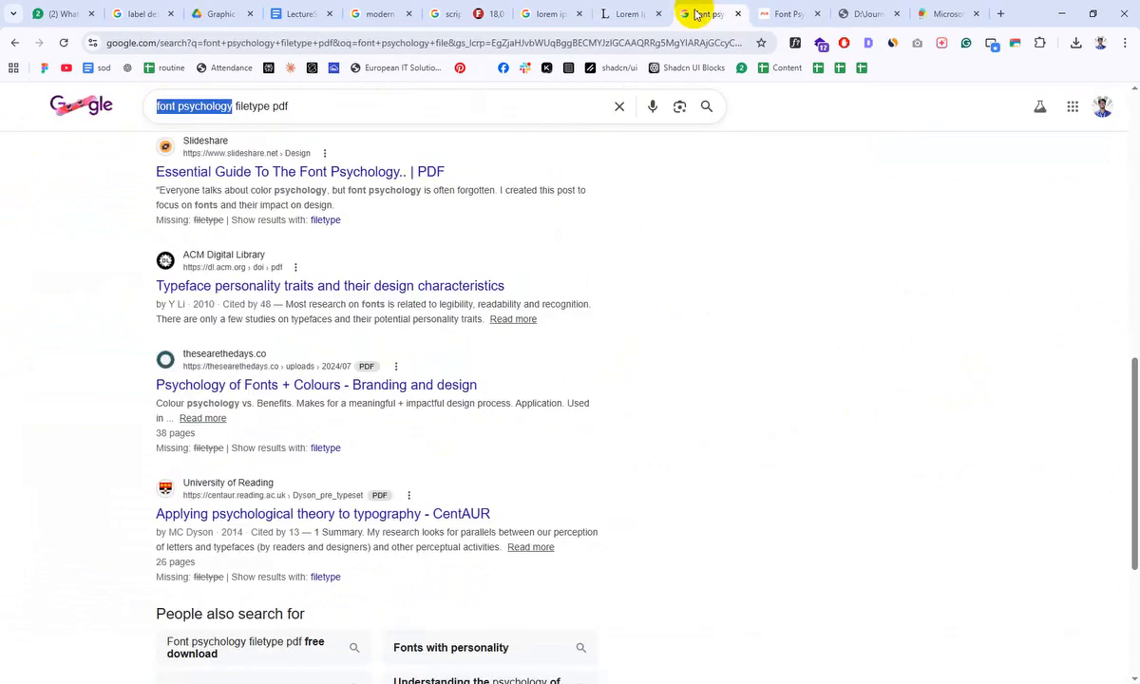
- Close the font psychology search results and the related document pages opened from them
{"action": "left_click", "coordinate": [763, 14]}
{"action": "left_click", "coordinate": [719, 15]}
{"action": "left_click", "coordinate": [738, 14]}
{"action": "left_click", "coordinate": [737, 15]}
{"action": "left_click", "coordinate": [737, 15]}
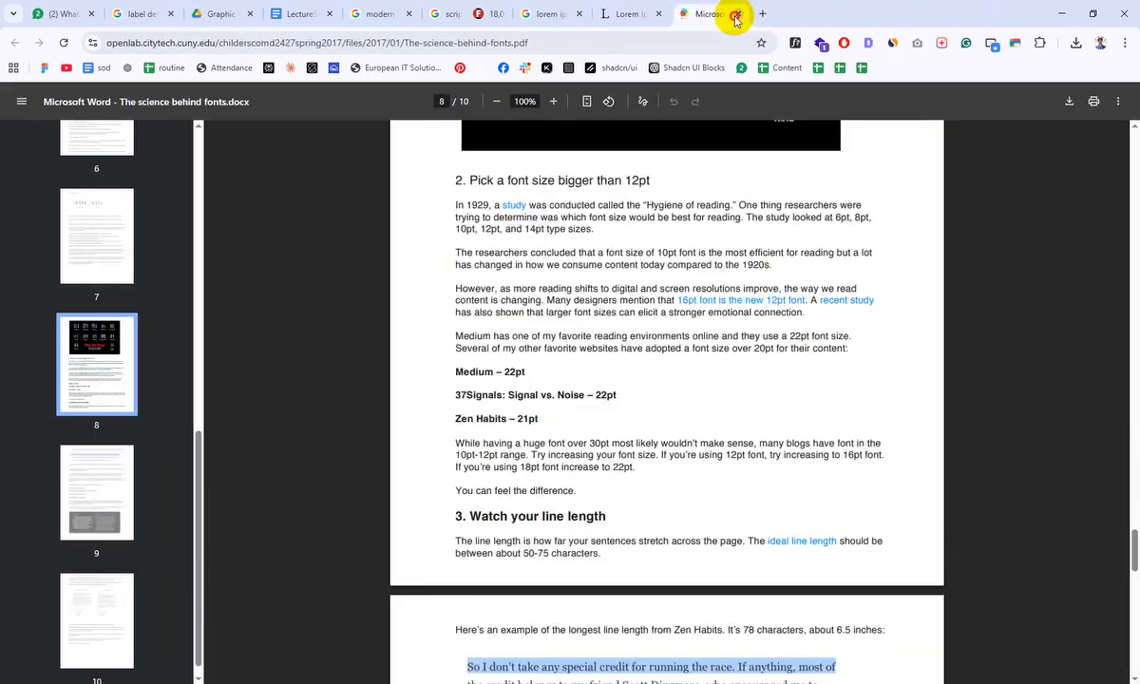
{"action": "left_click", "coordinate": [737, 16]}
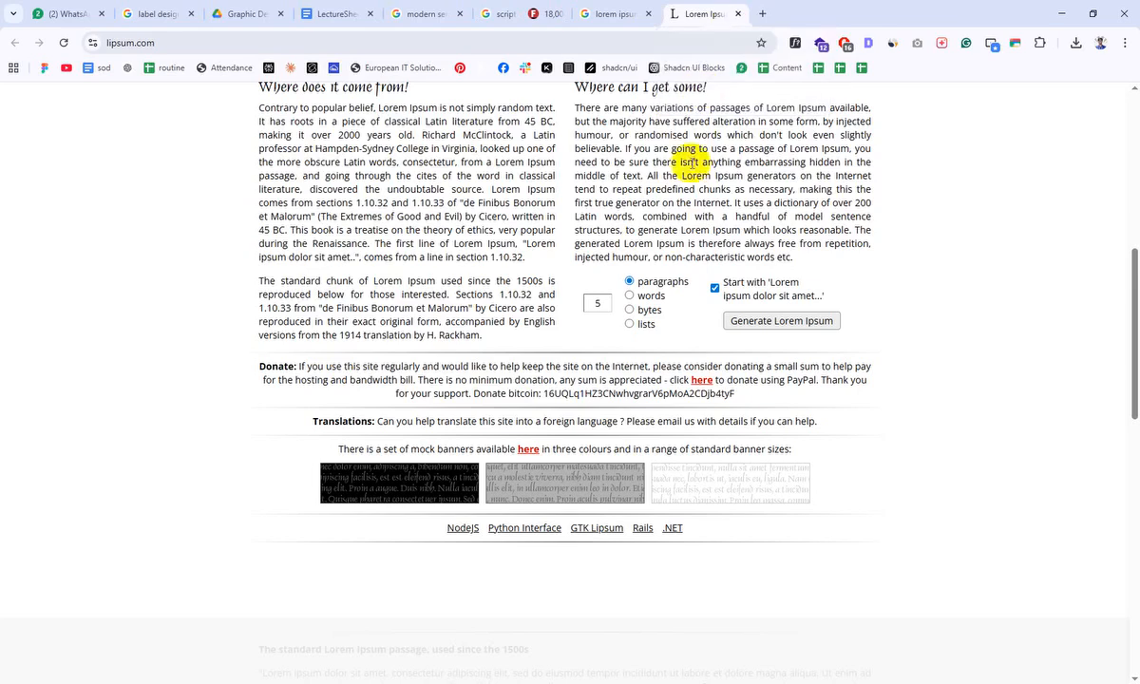
- Close the 1001 Fonts script fonts page that is open beside the script font search
{"action": "scroll", "coordinate": [546, 343], "scroll_direction": "up", "scroll_amount": 5}
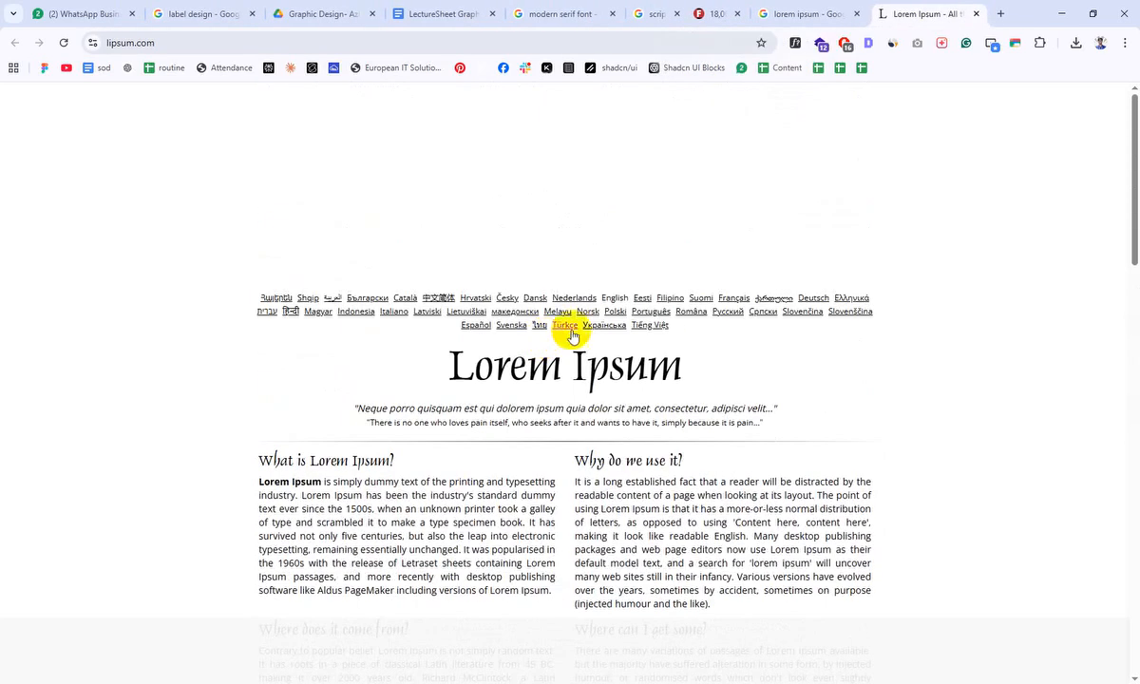
{"action": "left_click", "coordinate": [723, 14]}
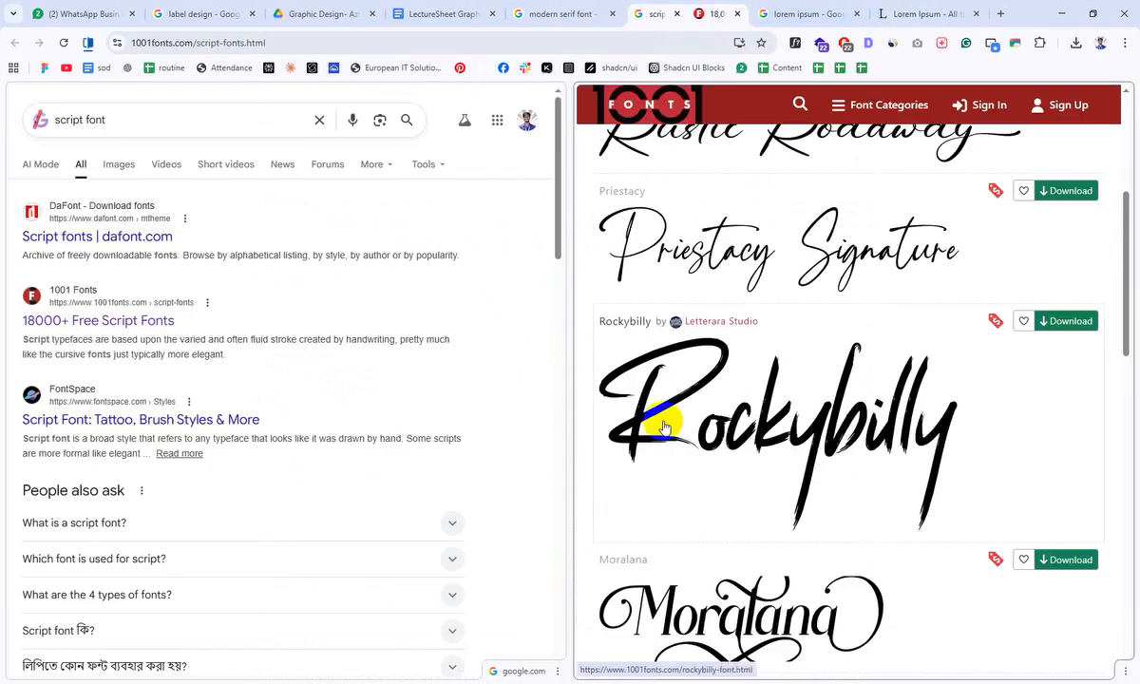
{"action": "left_click", "coordinate": [740, 14]}
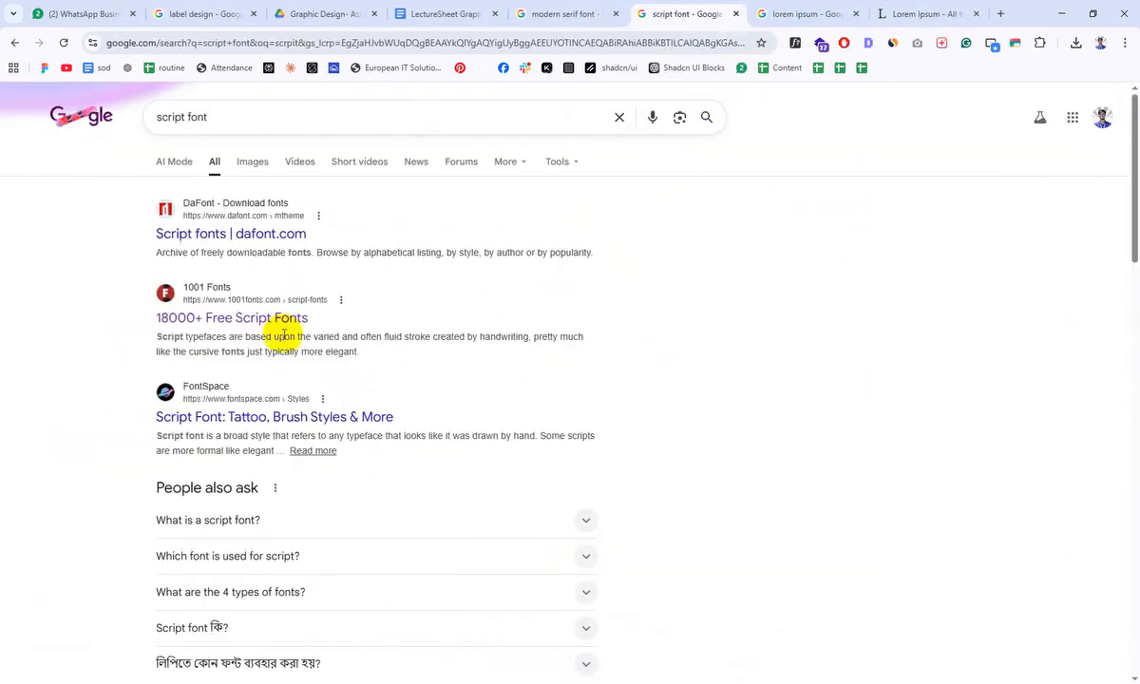
- Look over the Lorem Ipsum site and the Google results for "lorem ipsum"
{"action": "left_click", "coordinate": [946, 15]}
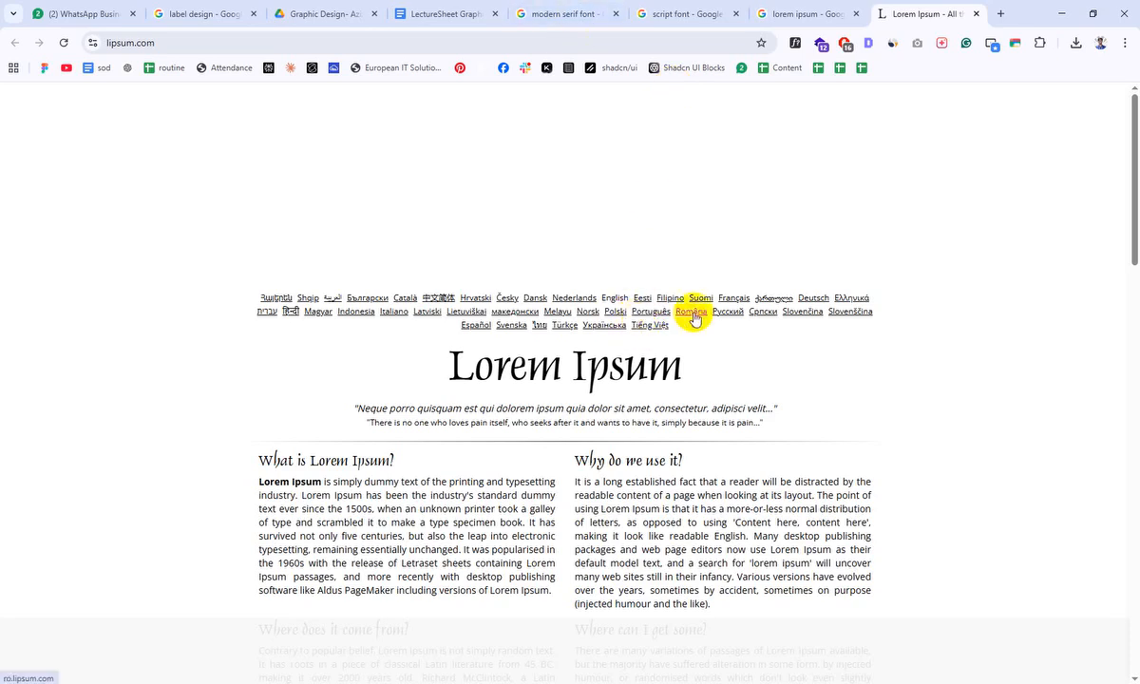
{"action": "scroll", "coordinate": [1114, 305], "scroll_direction": "down", "scroll_amount": 3}
{"action": "left_click", "coordinate": [841, 13]}
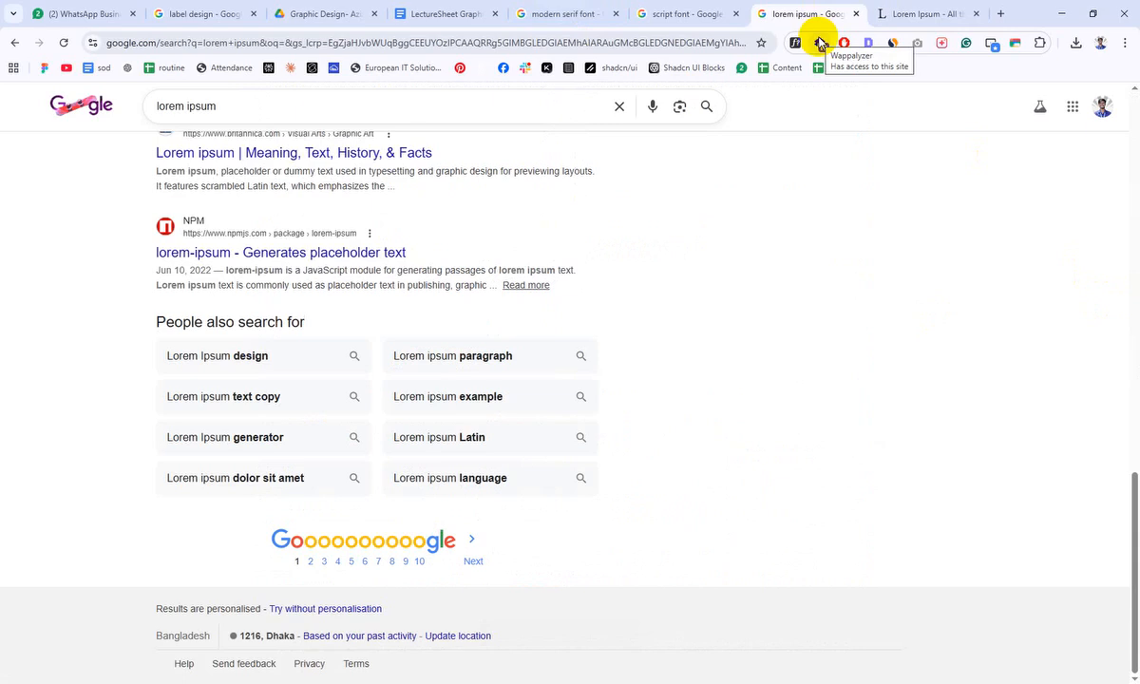
{"action": "left_click", "coordinate": [819, 44]}
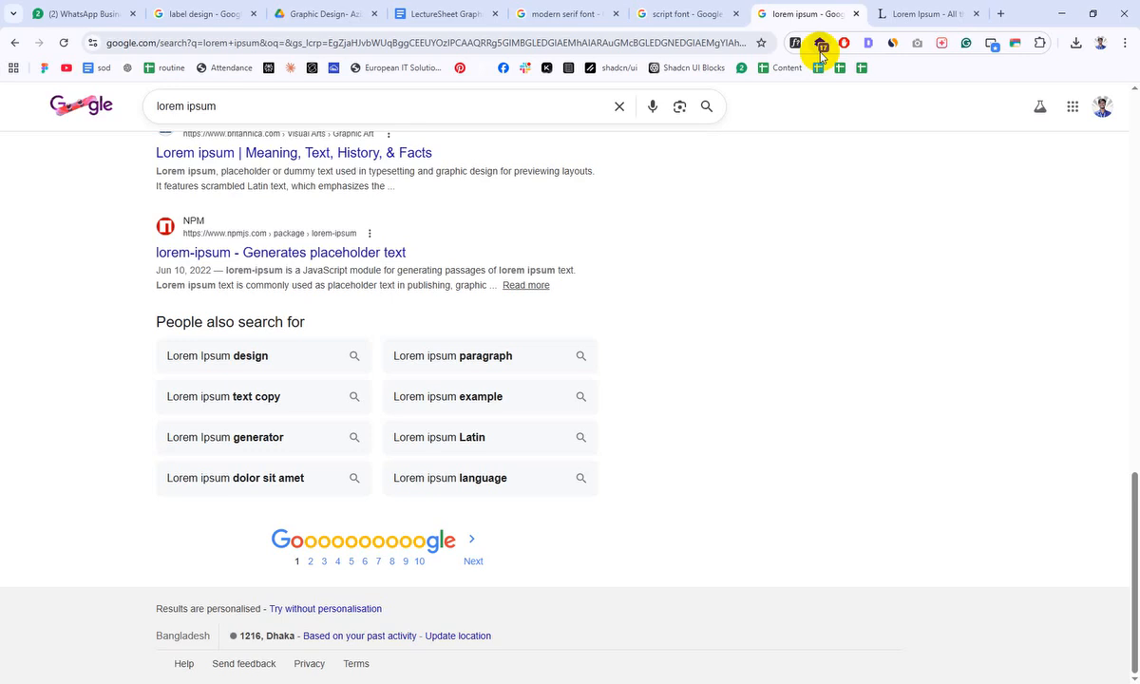
{"action": "scroll", "coordinate": [667, 410], "scroll_direction": "up", "scroll_amount": 10}
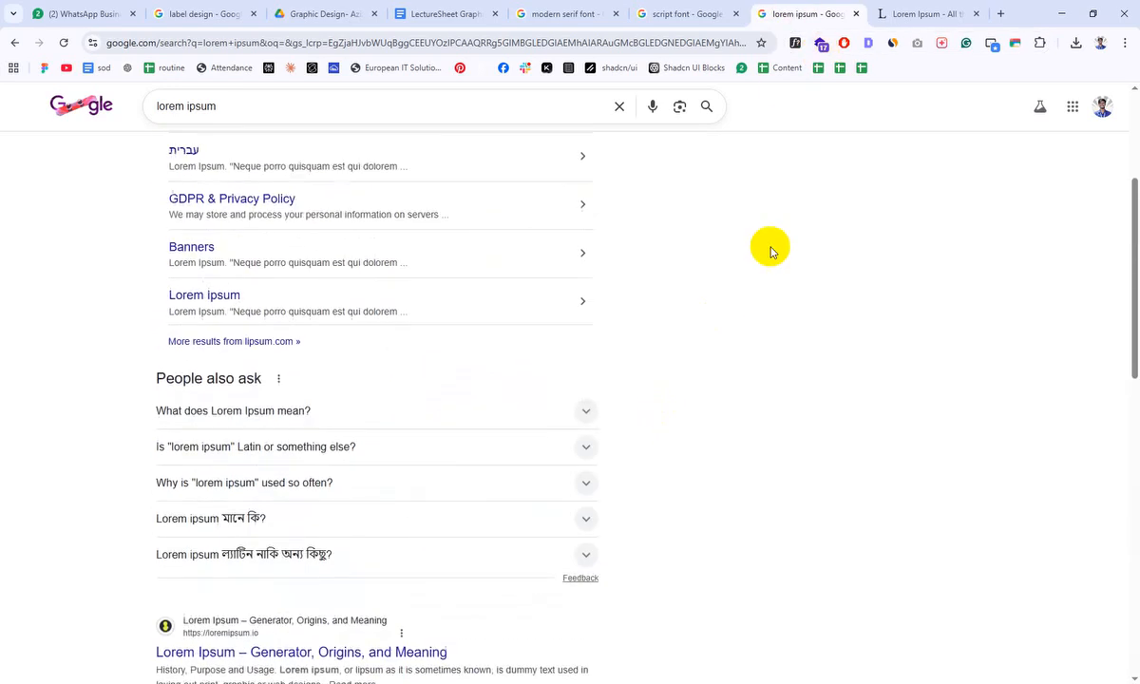
{"action": "scroll", "coordinate": [771, 251], "scroll_direction": "up", "scroll_amount": 3}
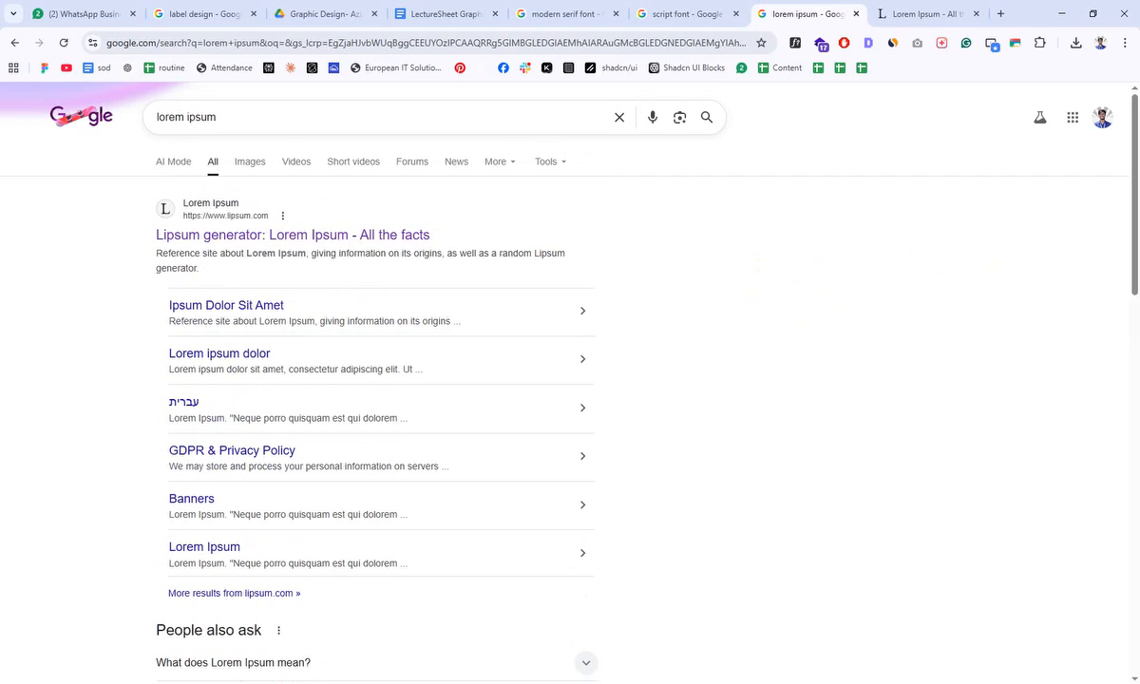
- Switch to Illustrator, select the Typographic Hierarchy image, and collapse the Character and Align panels to clear the view
{"action": "key", "text": "alt+Tab"}
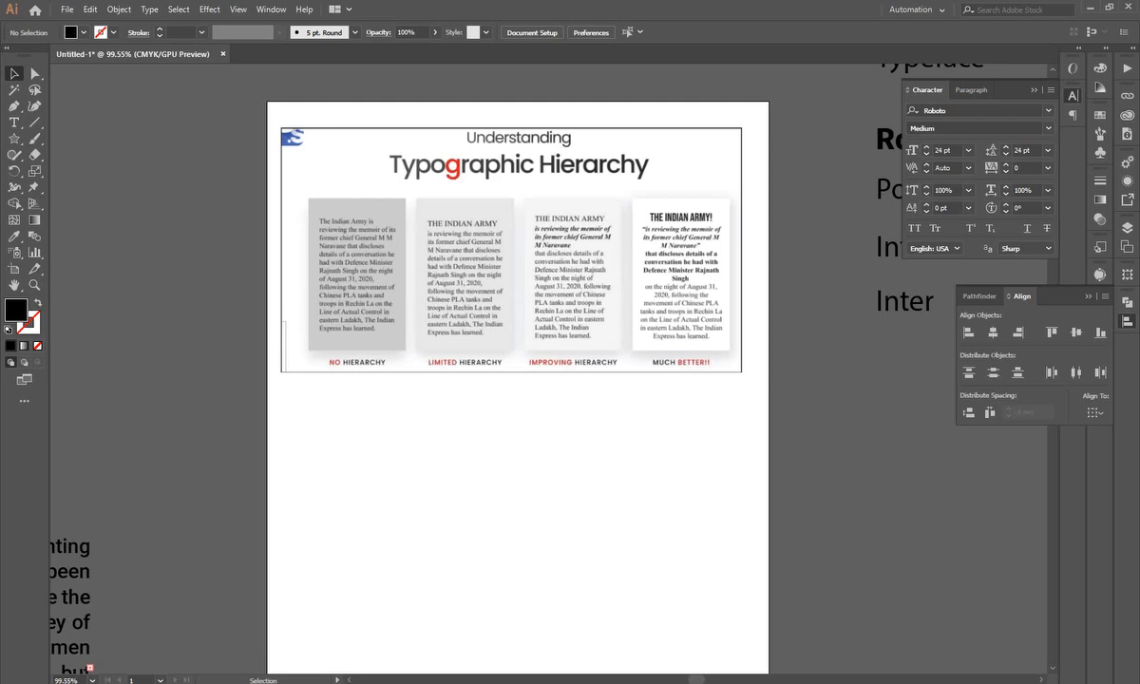
{"action": "left_click_drag", "start_coordinate": [530, 634], "coordinate": [530, 619]}
{"action": "left_click_drag", "start_coordinate": [513, 202], "coordinate": [626, 511]}
{"action": "left_click_drag", "start_coordinate": [491, 458], "coordinate": [484, 483]}
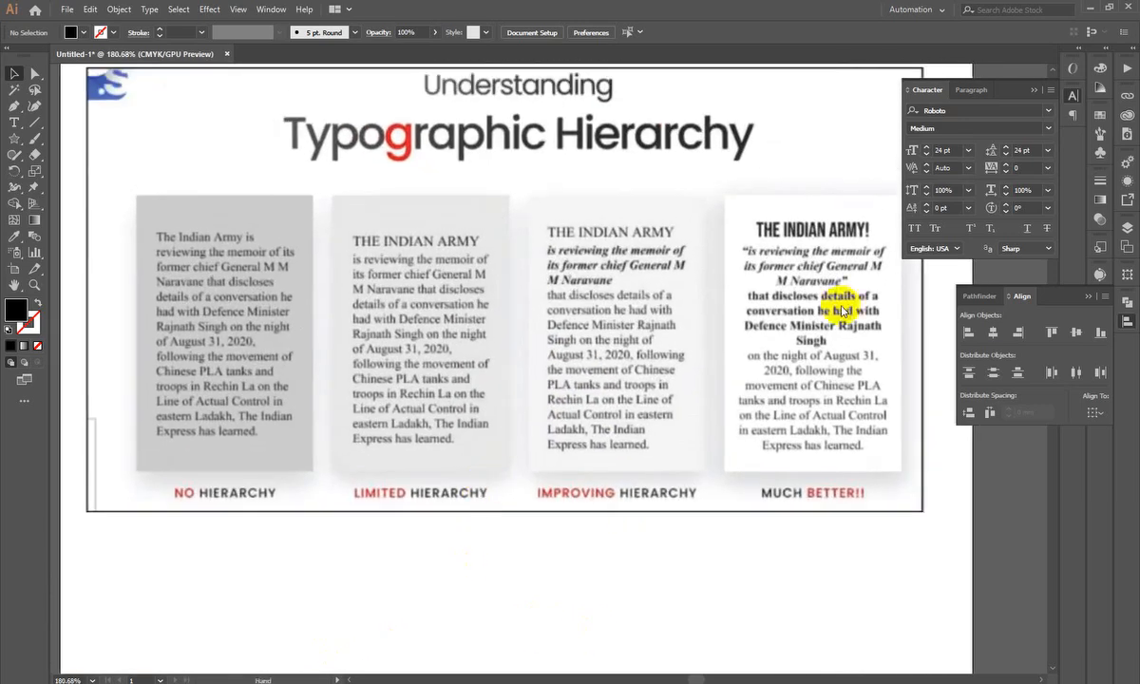
{"action": "left_click", "coordinate": [1073, 95]}
{"action": "left_click", "coordinate": [333, 331]}
{"action": "key", "text": "ctrl+equal"}
{"action": "left_click_drag", "start_coordinate": [601, 301], "coordinate": [461, 300]}
{"action": "left_click_drag", "start_coordinate": [730, 259], "coordinate": [737, 259]}
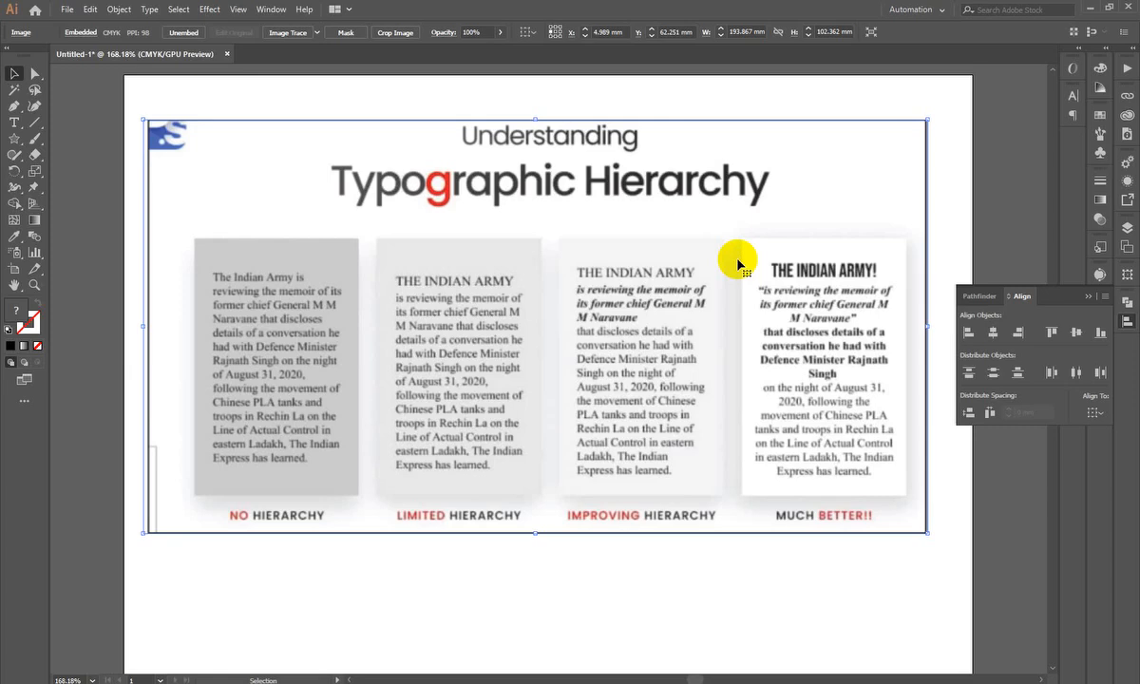
{"action": "left_click", "coordinate": [1126, 324]}
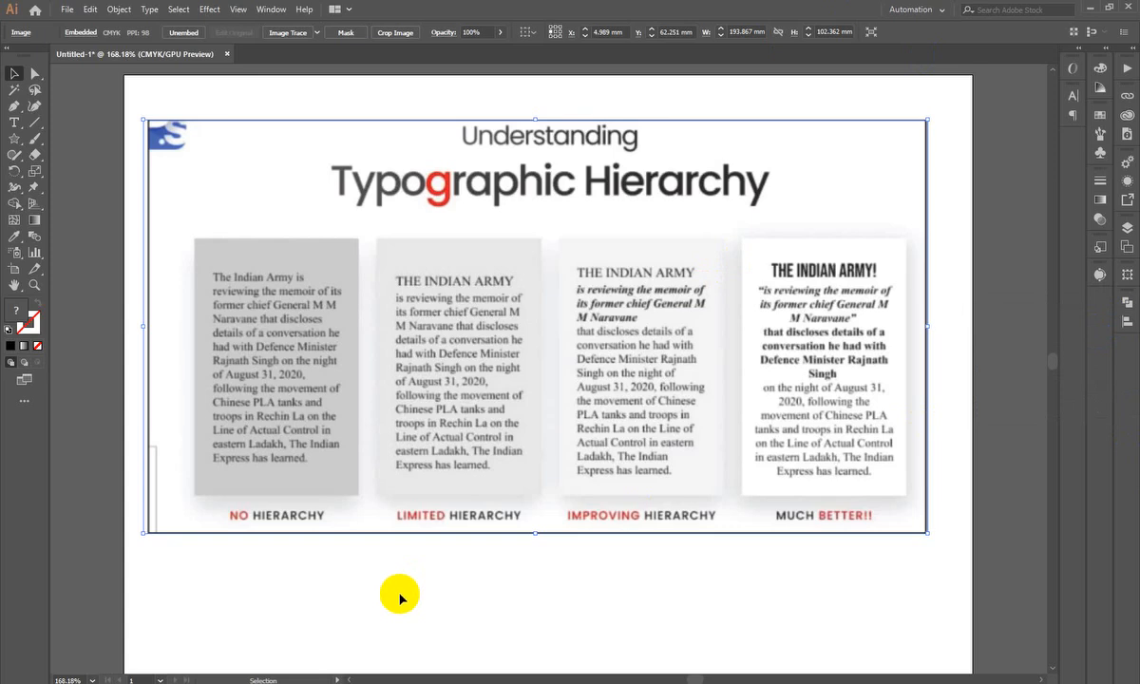
- Examine the "No Hierarchy" and "Limited Hierarchy" examples in the image, comparing their headings and body text
{"action": "left_click_drag", "start_coordinate": [129, 461], "coordinate": [499, 511]}
{"action": "left_click_drag", "start_coordinate": [492, 272], "coordinate": [582, 388]}
{"action": "left_click_drag", "start_coordinate": [581, 388], "coordinate": [382, 356]}
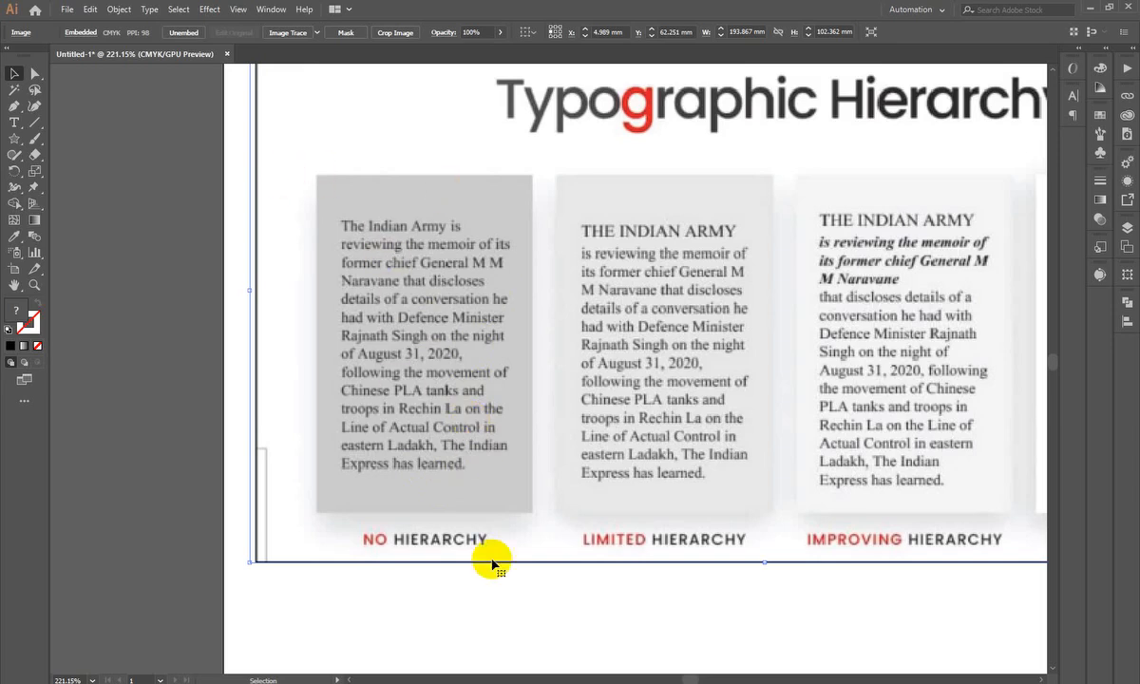
{"action": "left_click_drag", "start_coordinate": [492, 564], "coordinate": [492, 581]}
{"action": "left_click_drag", "start_coordinate": [757, 339], "coordinate": [547, 354]}
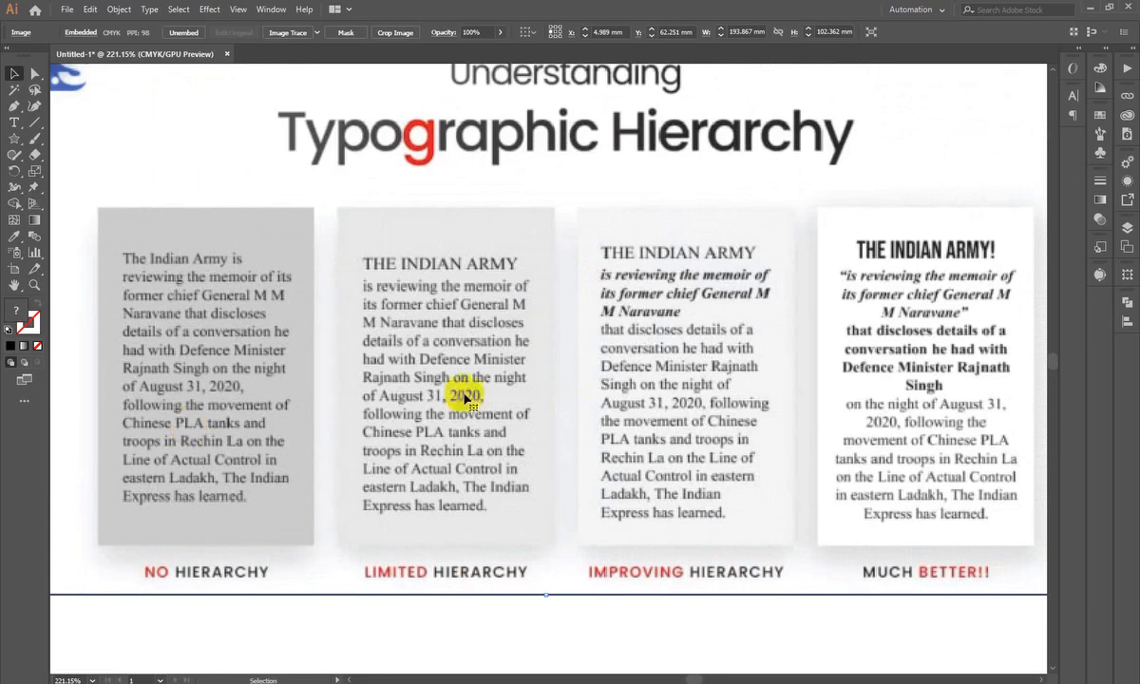
{"action": "left_click_drag", "start_coordinate": [807, 363], "coordinate": [584, 340]}
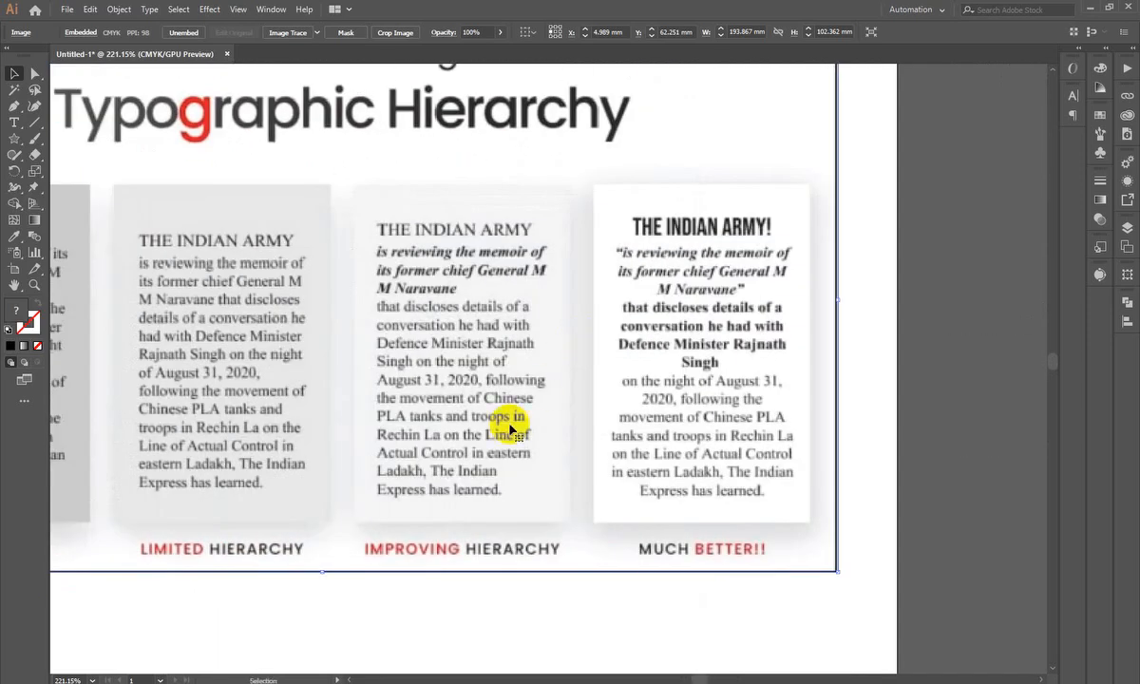
{"action": "key", "text": "space"}
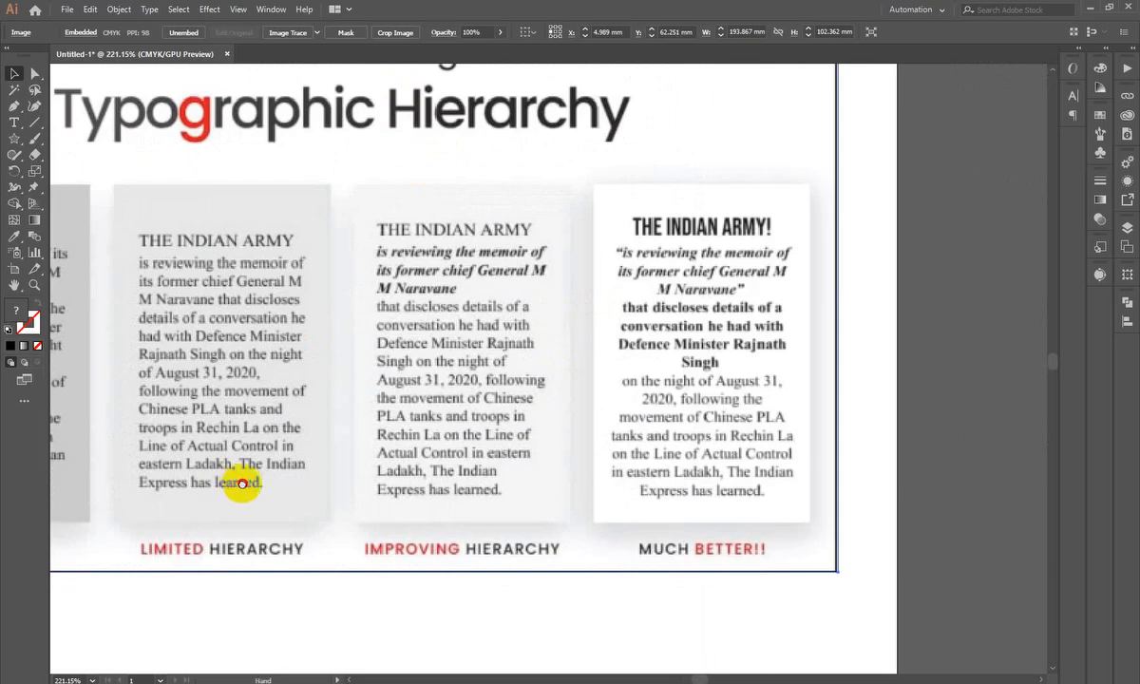
{"action": "left_click_drag", "start_coordinate": [242, 483], "coordinate": [251, 482]}
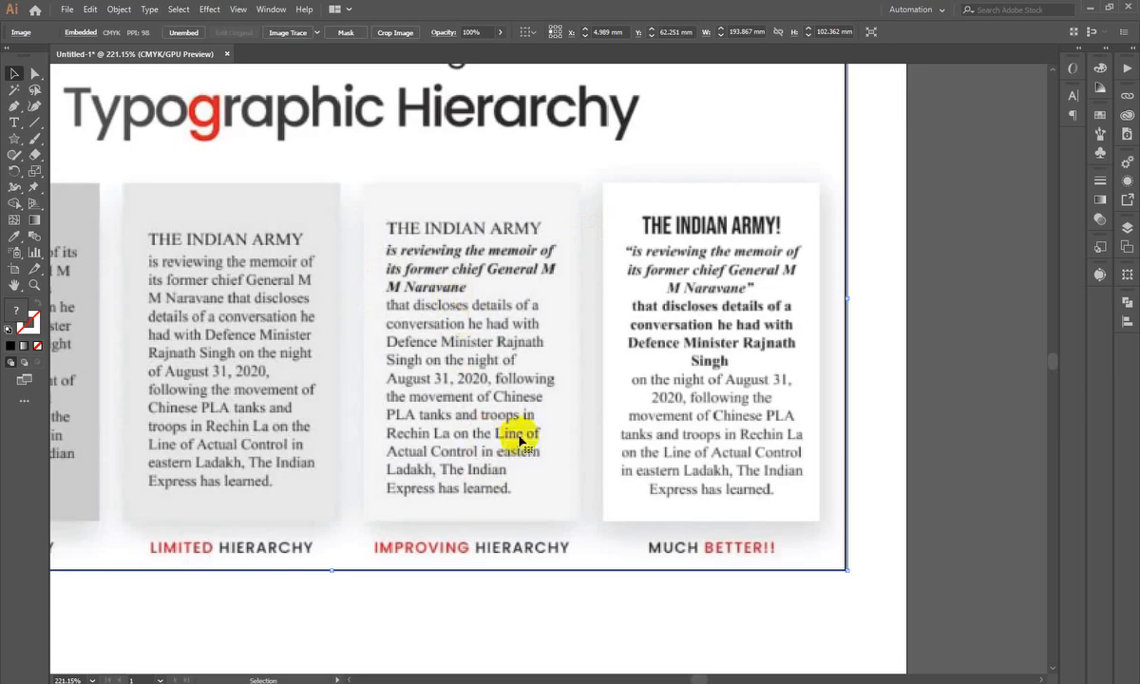
- Compare the "Improving Hierarchy" and "Much Better!!" examples for heading, bold and italic emphasis, then review all four together
{"action": "key", "text": "space"}
{"action": "left_click_drag", "start_coordinate": [989, 420], "coordinate": [720, 435]}
{"action": "left_click_drag", "start_coordinate": [484, 468], "coordinate": [514, 423]}
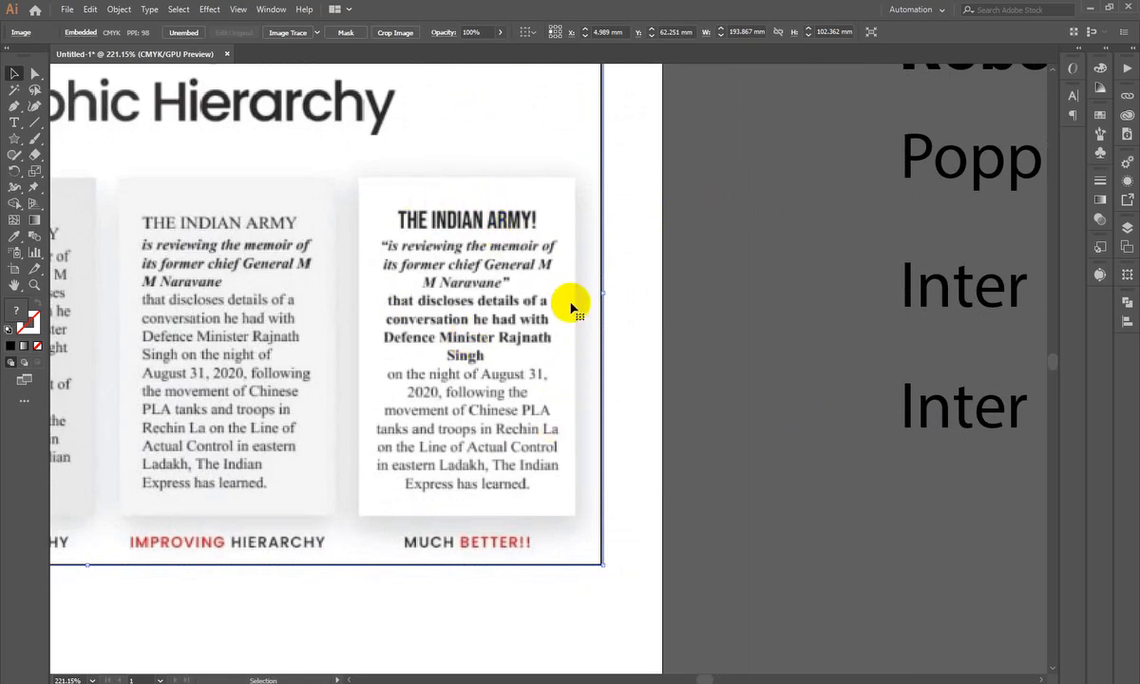
{"action": "scroll", "coordinate": [473, 358], "scroll_direction": "down", "scroll_amount": 2}
{"action": "left_click_drag", "start_coordinate": [706, 316], "coordinate": [563, 333]}
{"action": "left_click_drag", "start_coordinate": [215, 382], "coordinate": [290, 382]}
{"action": "left_click_drag", "start_coordinate": [467, 228], "coordinate": [503, 254]}
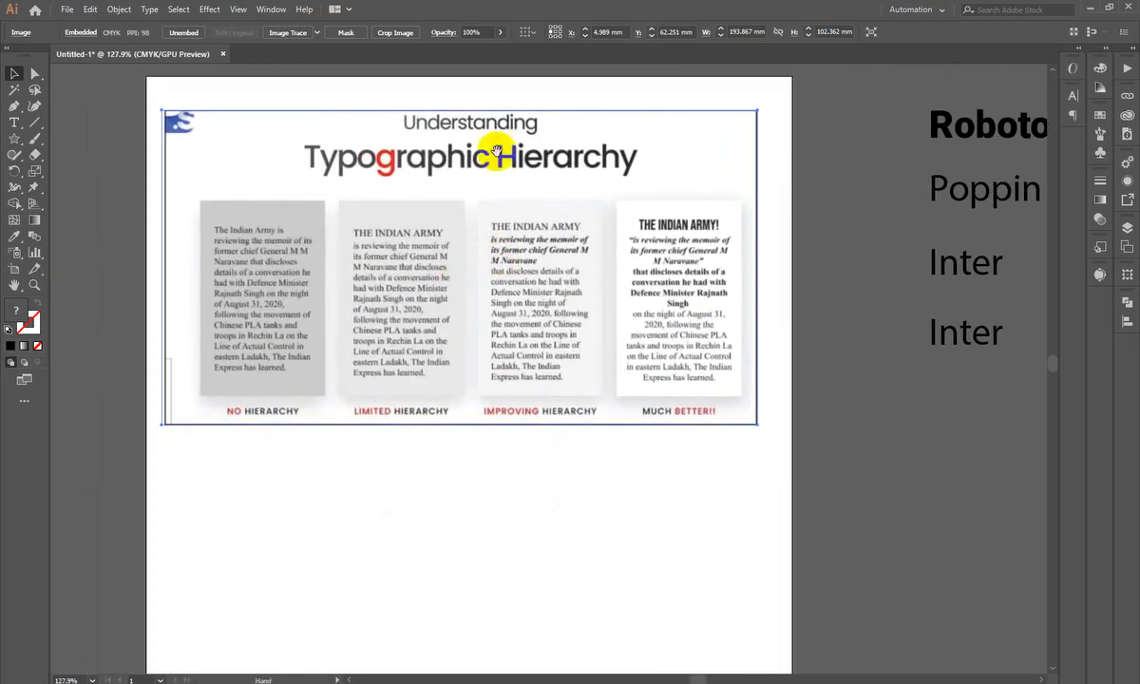
{"action": "left_click_drag", "start_coordinate": [675, 410], "coordinate": [693, 406]}
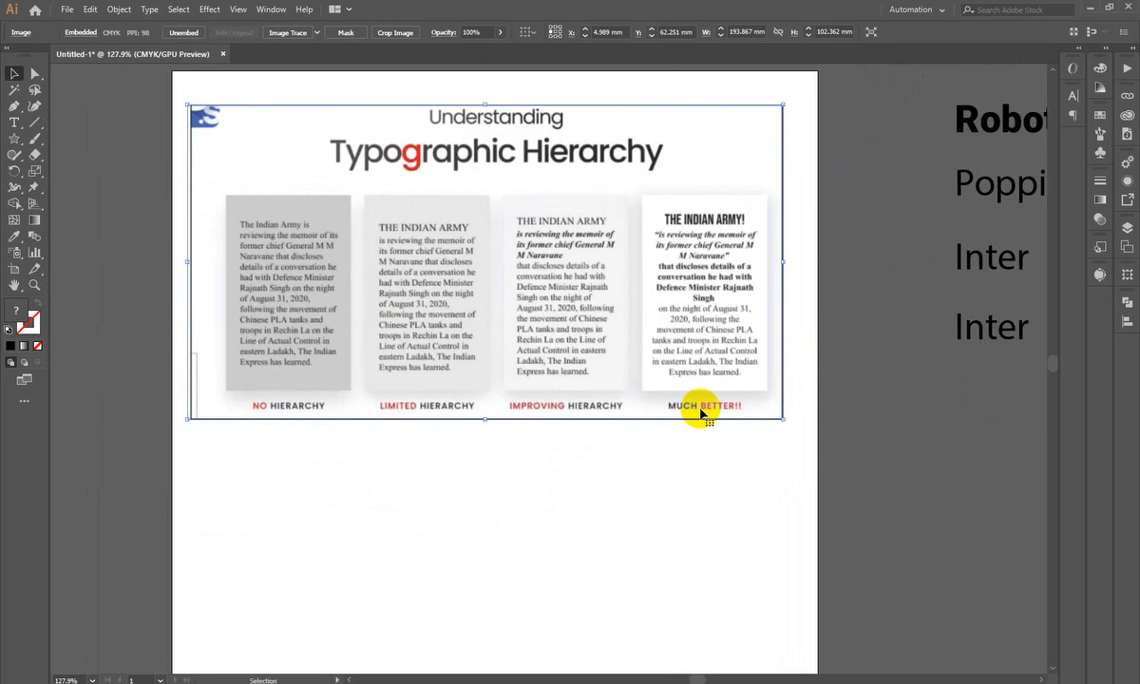
- Move the Typographic Hierarchy image off the artboard to leave the artboard empty
{"action": "scroll", "coordinate": [680, 353], "scroll_direction": "down", "scroll_amount": 2}
{"action": "left_click_drag", "start_coordinate": [597, 344], "coordinate": [616, 522]}
{"action": "left_click_drag", "start_coordinate": [746, 519], "coordinate": [504, 542]}
{"action": "left_click_drag", "start_coordinate": [480, 548], "coordinate": [537, 537]}
{"action": "left_click_drag", "start_coordinate": [739, 435], "coordinate": [269, 217]}
{"action": "left_click_drag", "start_coordinate": [781, 420], "coordinate": [867, 424]}
{"action": "left_click_drag", "start_coordinate": [629, 426], "coordinate": [552, 335]}
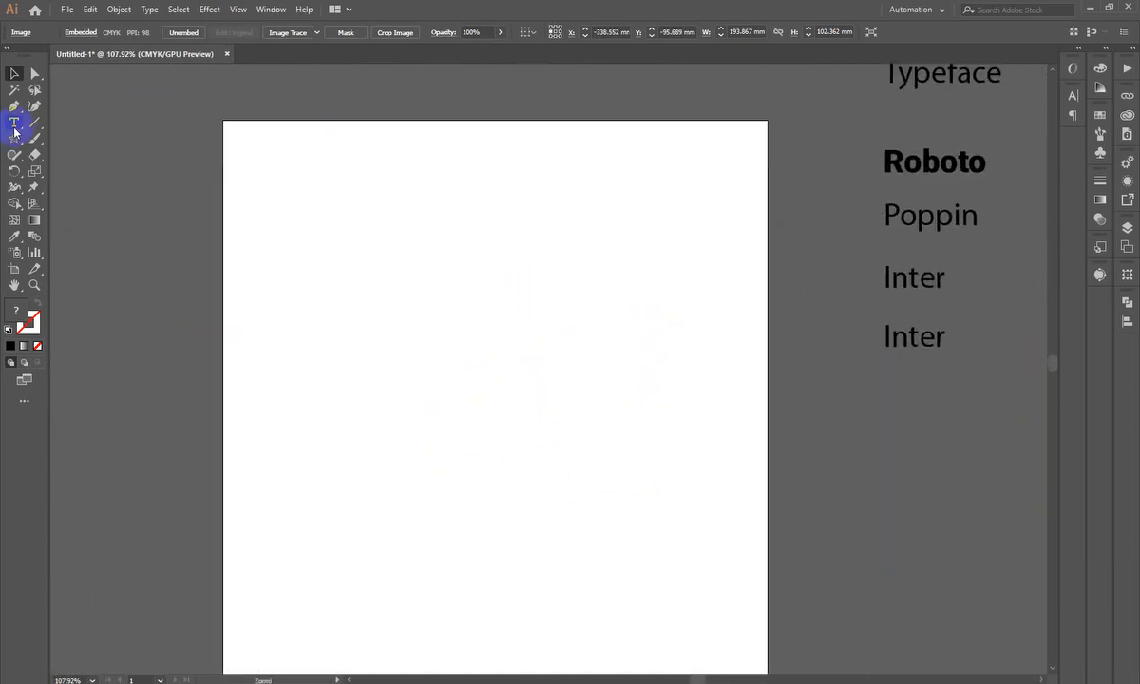
- Add the text "AI Driven Graphic Design Course" in Roboto Medium 24 pt and place it in the artboard's upper part
{"action": "left_click", "coordinate": [15, 122]}
{"action": "left_click", "coordinate": [471, 314]}
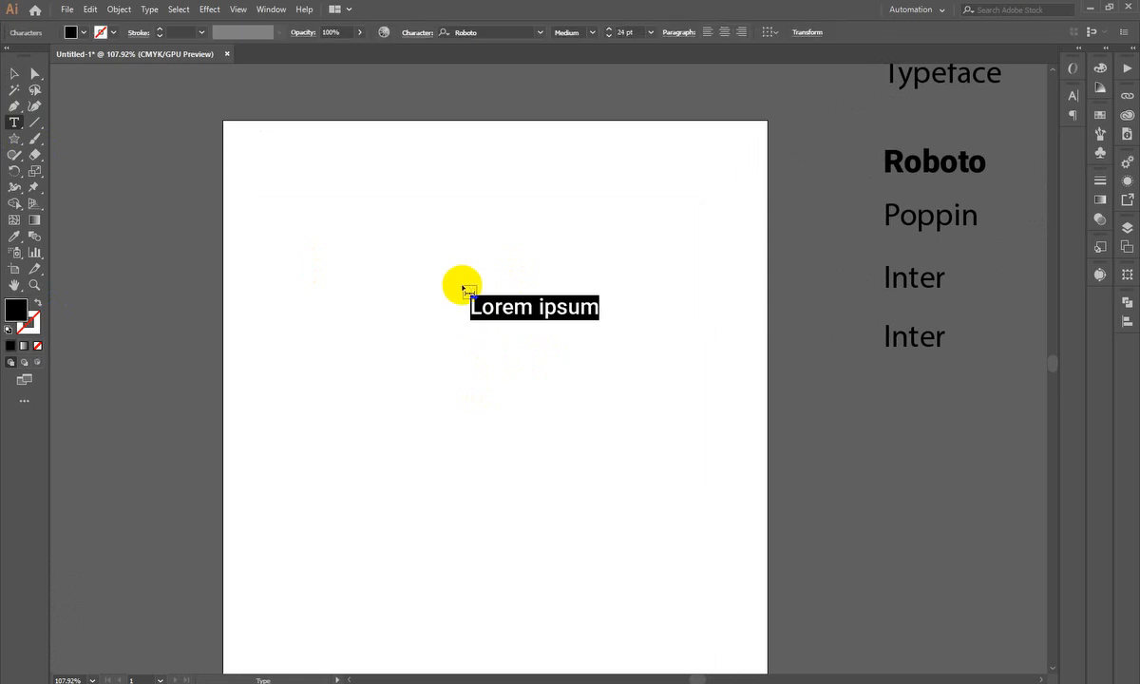
{"action": "type", "text": "AI Driven Graphic Design Course"}
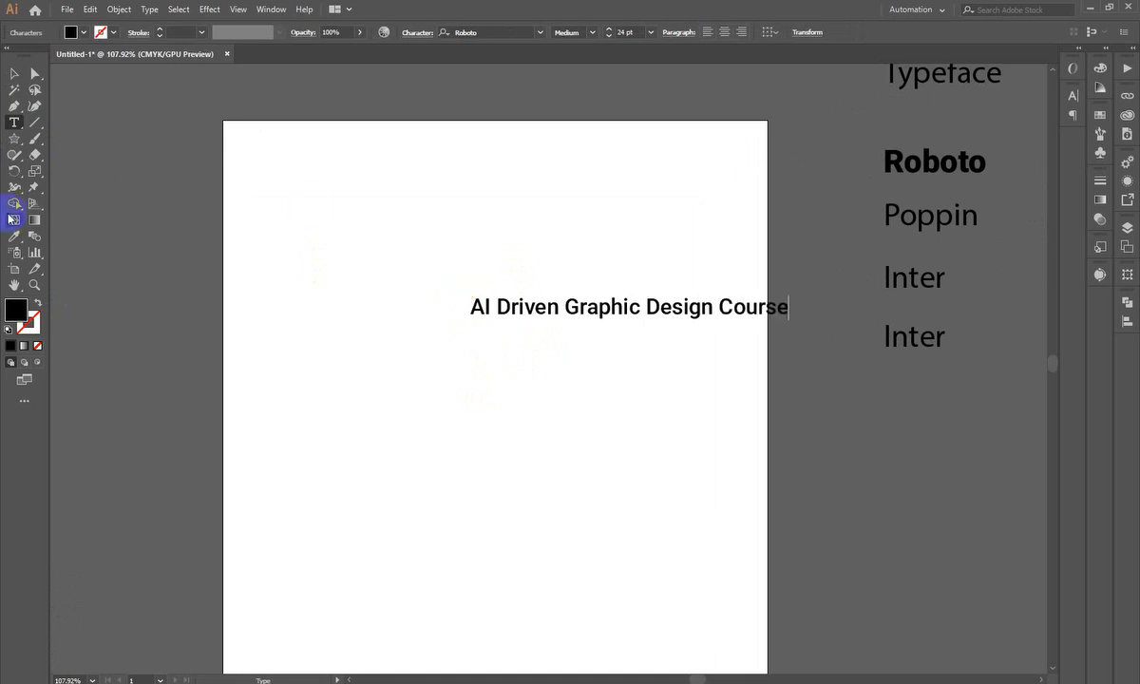
{"action": "left_click", "coordinate": [14, 74]}
{"action": "left_click_drag", "start_coordinate": [639, 309], "coordinate": [449, 271]}
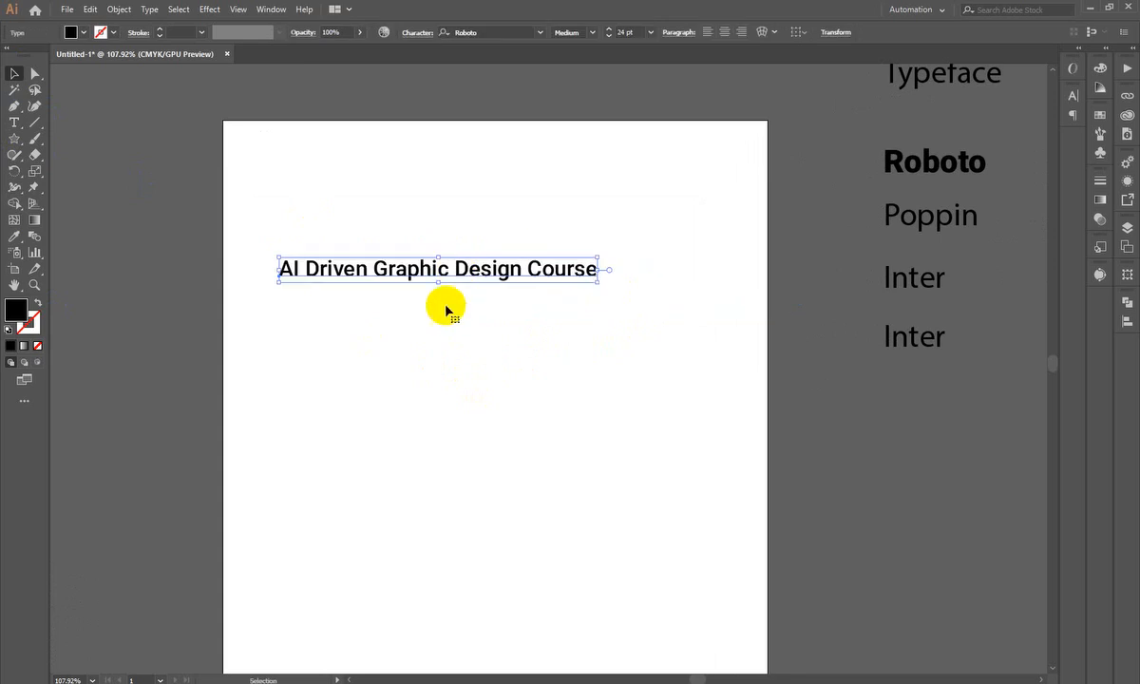
- Try to break the headline into two lines after "Graphic" and move it across the artboard
{"action": "double_click", "coordinate": [448, 274]}
{"action": "key", "text": "ctrl+a"}
{"action": "key", "text": "BackSpace"}
{"action": "key", "text": "ctrl+z"}
{"action": "left_click", "coordinate": [374, 269]}
{"action": "key", "text": "BackSpace"}
{"action": "key", "text": "Return"}
{"action": "key", "text": "BackSpace"}
{"action": "left_click", "coordinate": [450, 269]}
{"action": "key", "text": "BackSpace"}
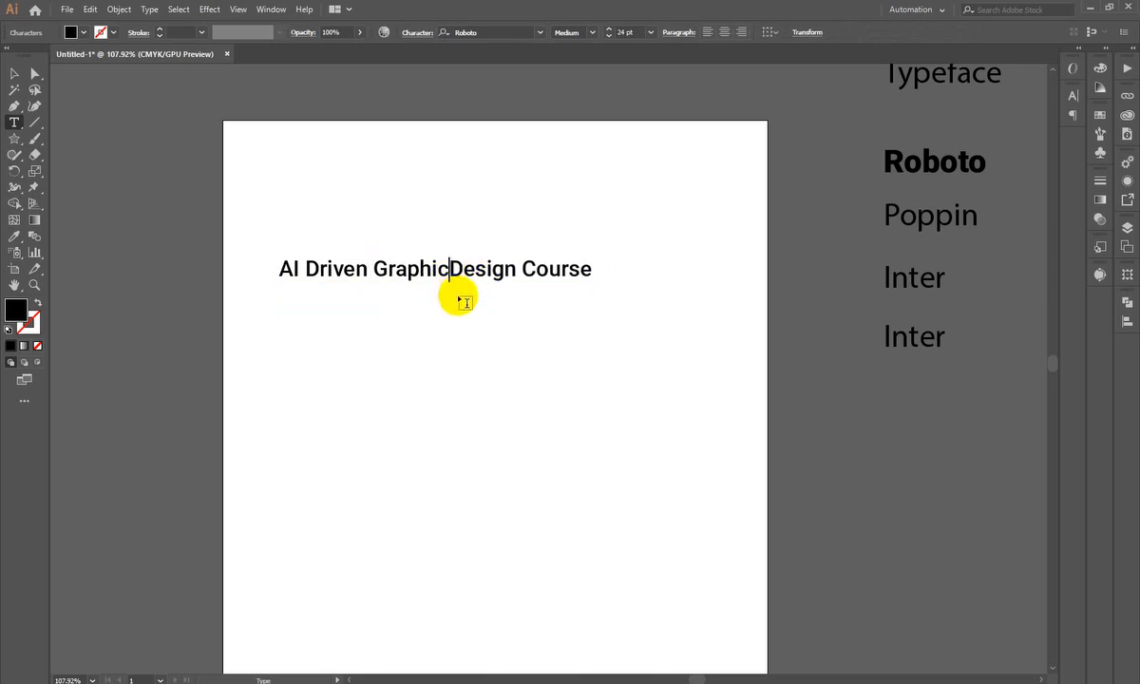
{"action": "key", "text": "Return"}
{"action": "left_click", "coordinate": [13, 76]}
{"action": "left_click_drag", "start_coordinate": [390, 262], "coordinate": [600, 305]}
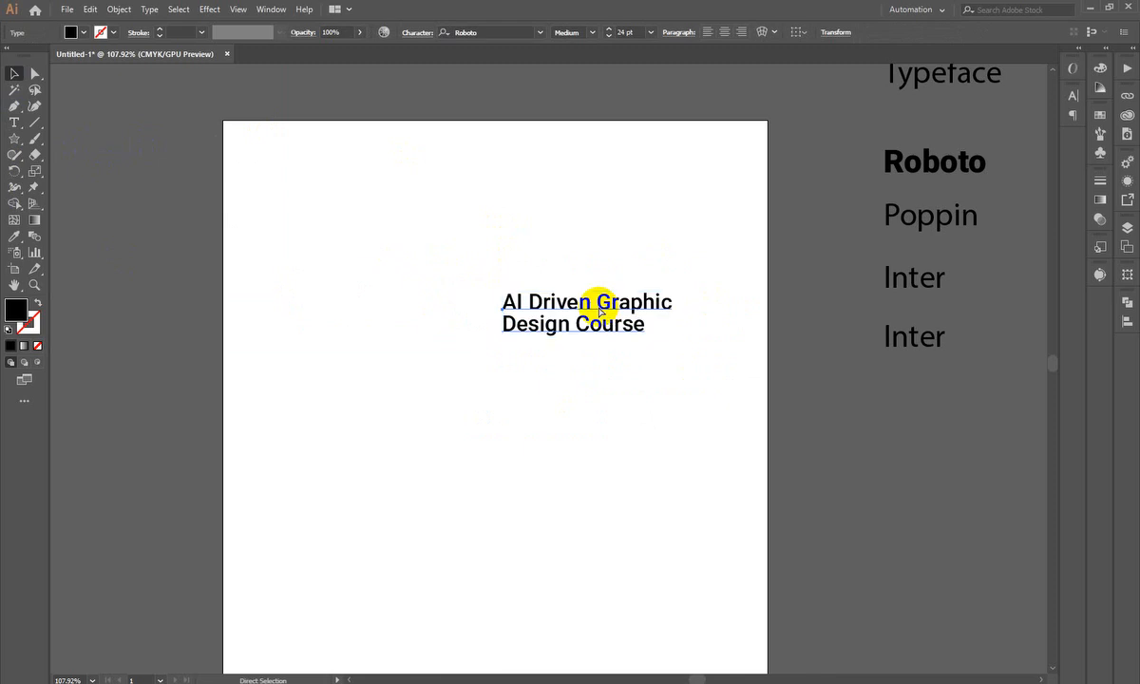
- Undo the headline's line break and move
{"action": "key", "text": "ctrl+z"}
{"action": "key", "text": "ctrl+z"}
{"action": "left_click", "coordinate": [563, 387]}
{"action": "left_click_drag", "start_coordinate": [290, 347], "coordinate": [312, 365]}
{"action": "key", "text": "ctrl+z"}
{"action": "left_click", "coordinate": [491, 361]}
- Split "Graphic Design Course" out of the headline into a separate text object placed below "AI Driven"
{"action": "double_click", "coordinate": [440, 272]}
{"action": "left_click_drag", "start_coordinate": [388, 260], "coordinate": [650, 258]}
{"action": "key", "text": "ctrl+c"}
{"action": "key", "text": "BackSpace"}
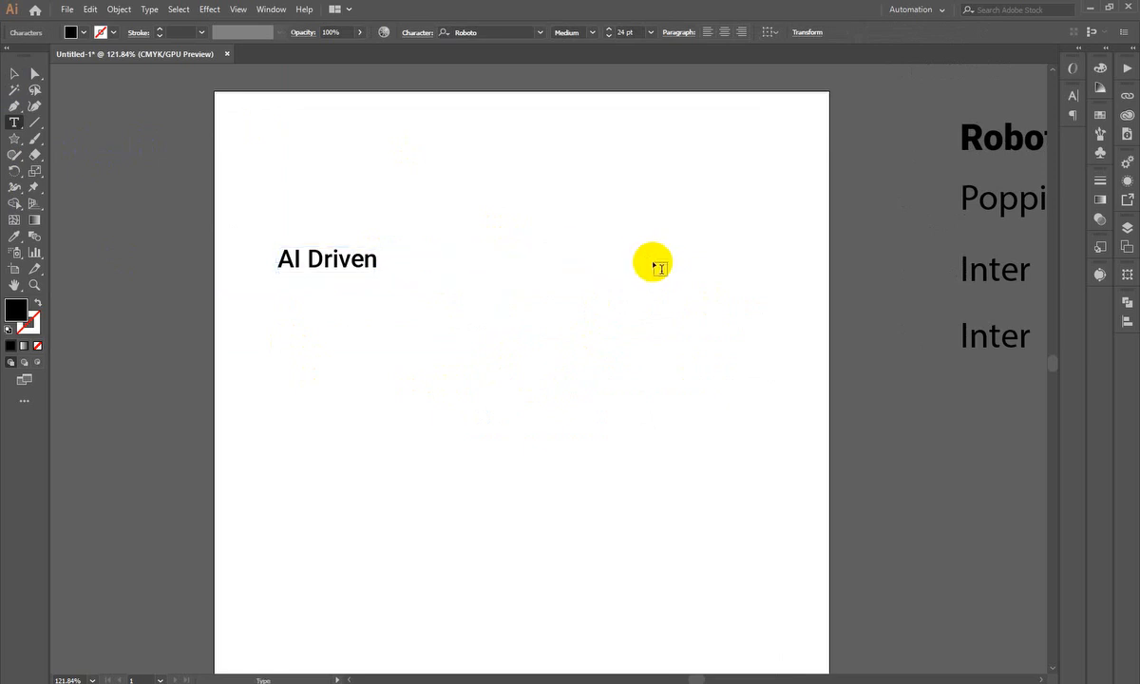
{"action": "key", "text": "Escape"}
{"action": "left_click_drag", "start_coordinate": [349, 270], "coordinate": [539, 273]}
{"action": "triple_click", "coordinate": [540, 273]}
{"action": "key", "text": "ctrl+v"}
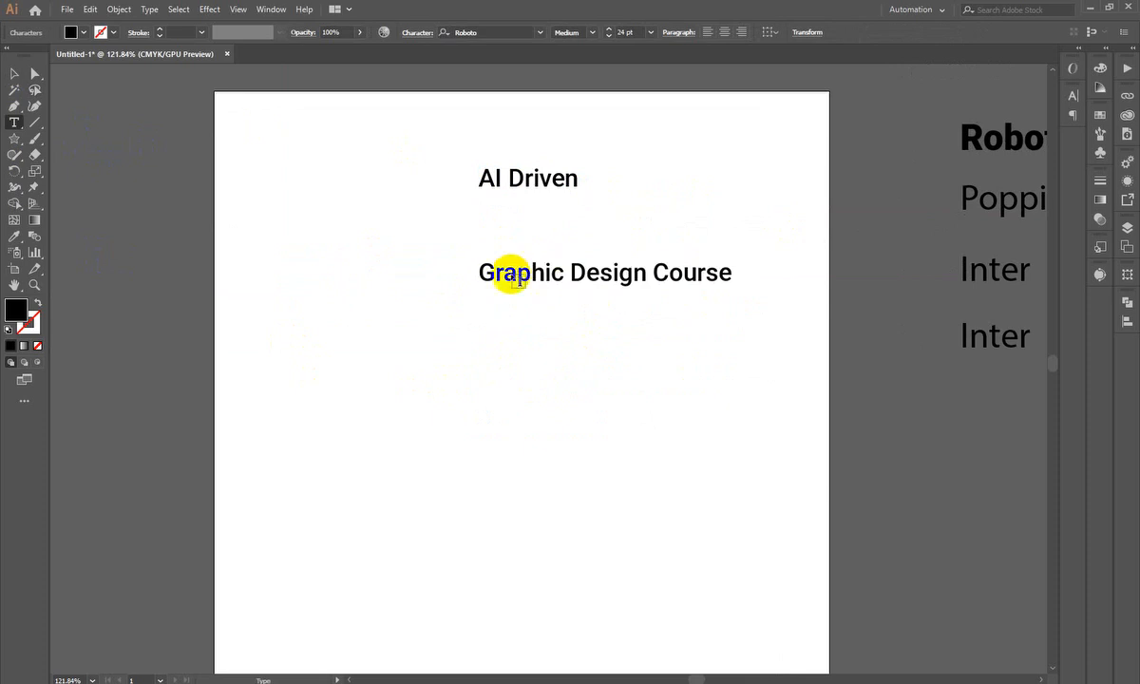
- Split the word "Course" out of "Graphic Design Course" into its own text object below "Graphic Design"
{"action": "scroll", "coordinate": [750, 314], "scroll_direction": "up", "scroll_amount": 2}
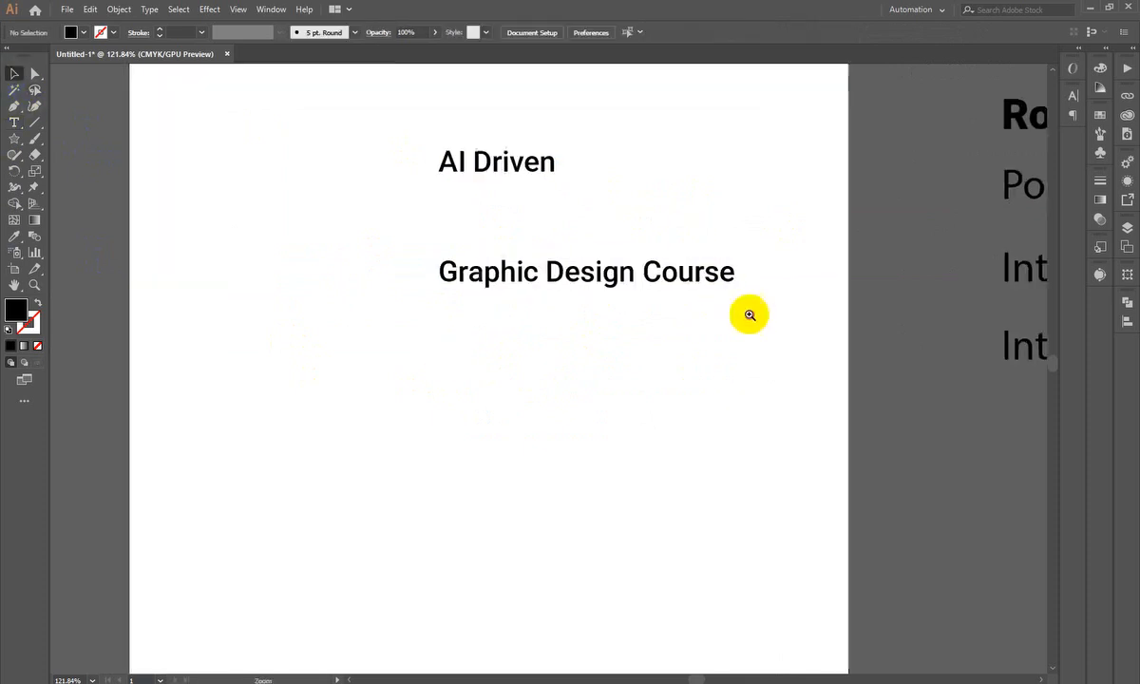
{"action": "left_click", "coordinate": [656, 276]}
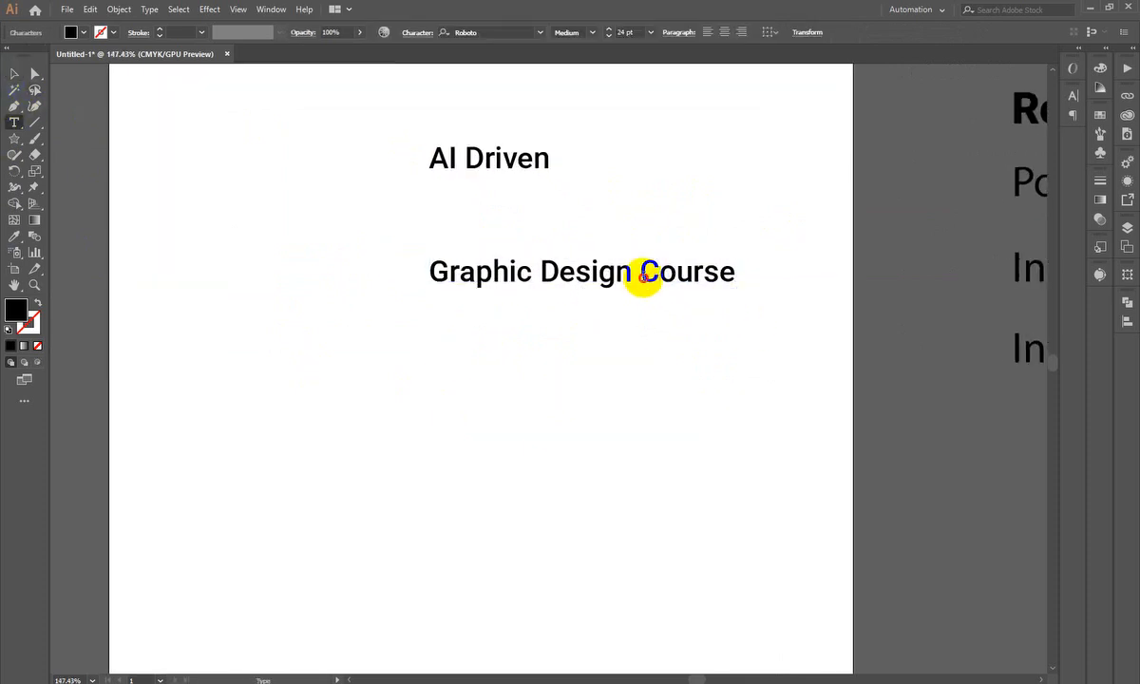
{"action": "left_click_drag", "start_coordinate": [643, 277], "coordinate": [789, 287]}
{"action": "key", "text": "ctrl+c"}
{"action": "key", "text": "BackSpace"}
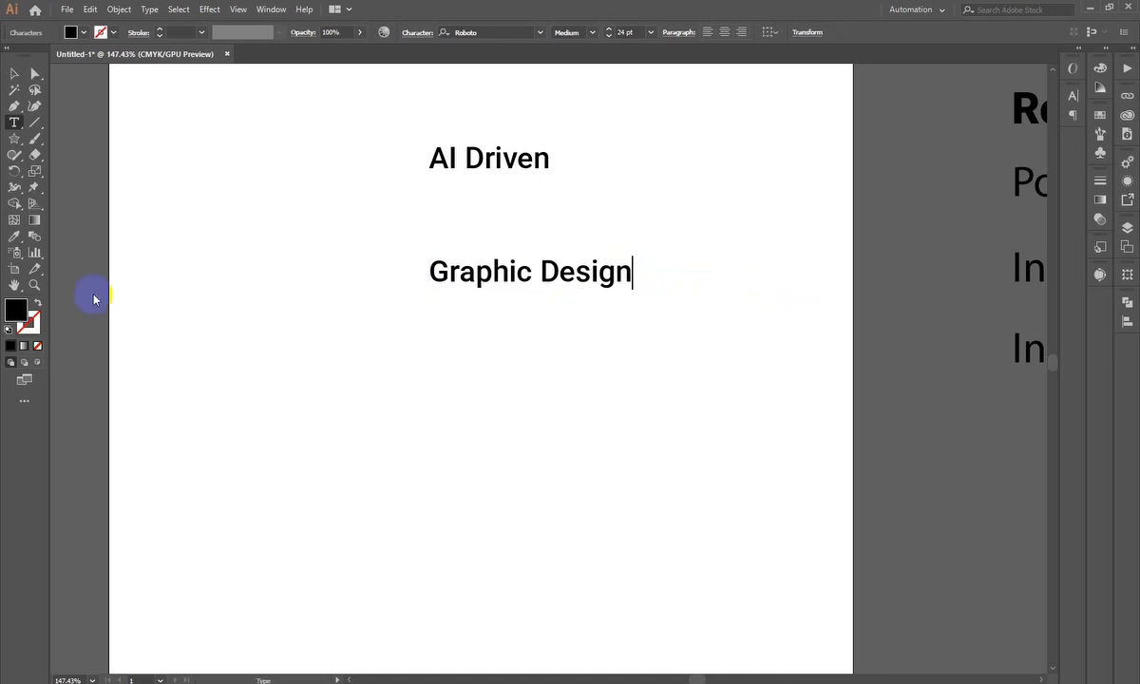
{"action": "left_click", "coordinate": [13, 73]}
{"action": "key", "text": "ctrl+v"}
{"action": "left_click", "coordinate": [796, 438]}
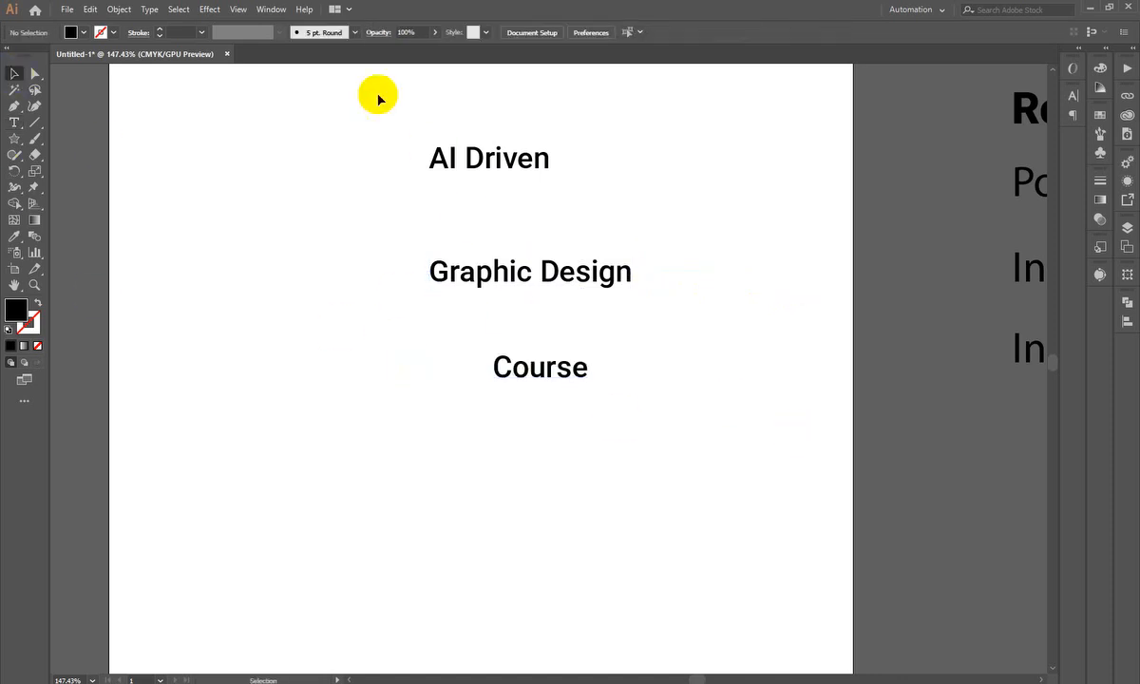
- Move the word "Course" further down and align its left edge with "Graphic Design"
{"action": "scroll", "coordinate": [395, 249], "scroll_direction": "down", "scroll_amount": 2}
{"action": "left_click_drag", "start_coordinate": [388, 251], "coordinate": [279, 348]}
{"action": "left_click_drag", "start_coordinate": [427, 365], "coordinate": [707, 351]}
{"action": "left_click_drag", "start_coordinate": [679, 401], "coordinate": [611, 521]}
{"action": "left_click_drag", "start_coordinate": [663, 366], "coordinate": [505, 210]}
{"action": "left_click_drag", "start_coordinate": [505, 210], "coordinate": [575, 231]}
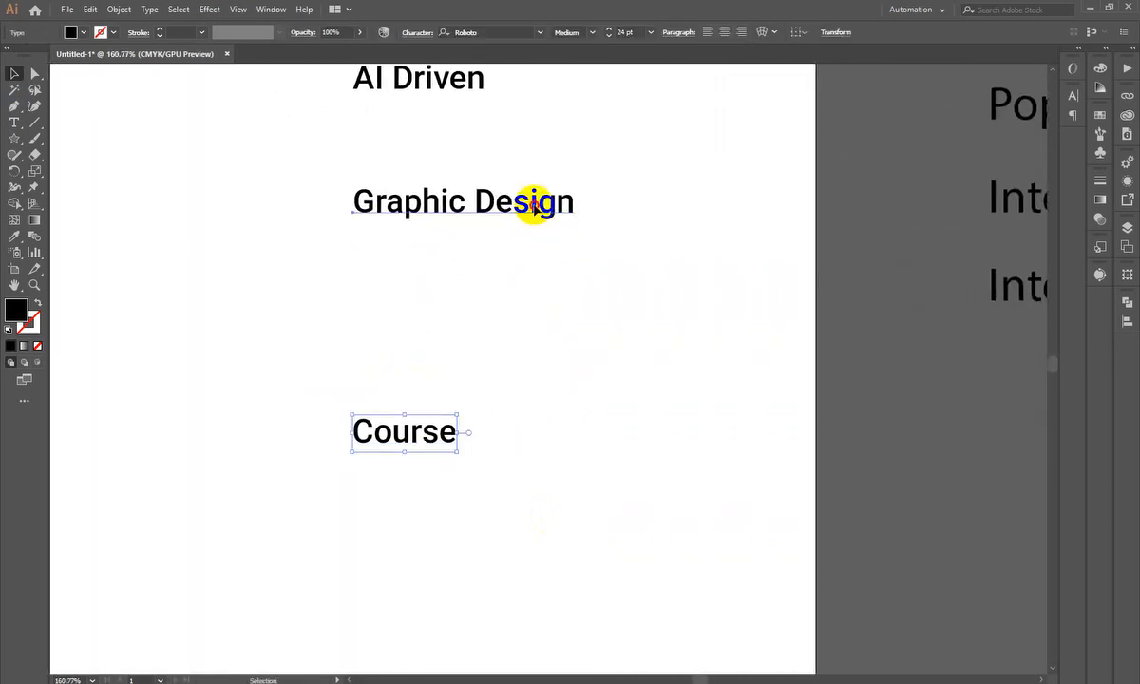
- Split the word "Design" out of "Graphic Design" into its own text object, placed just below and indented from "Graphic"
{"action": "double_click", "coordinate": [529, 204]}
{"action": "left_click_drag", "start_coordinate": [471, 199], "coordinate": [601, 203]}
{"action": "key", "text": "ctrl+c"}
{"action": "key", "text": "BackSpace"}
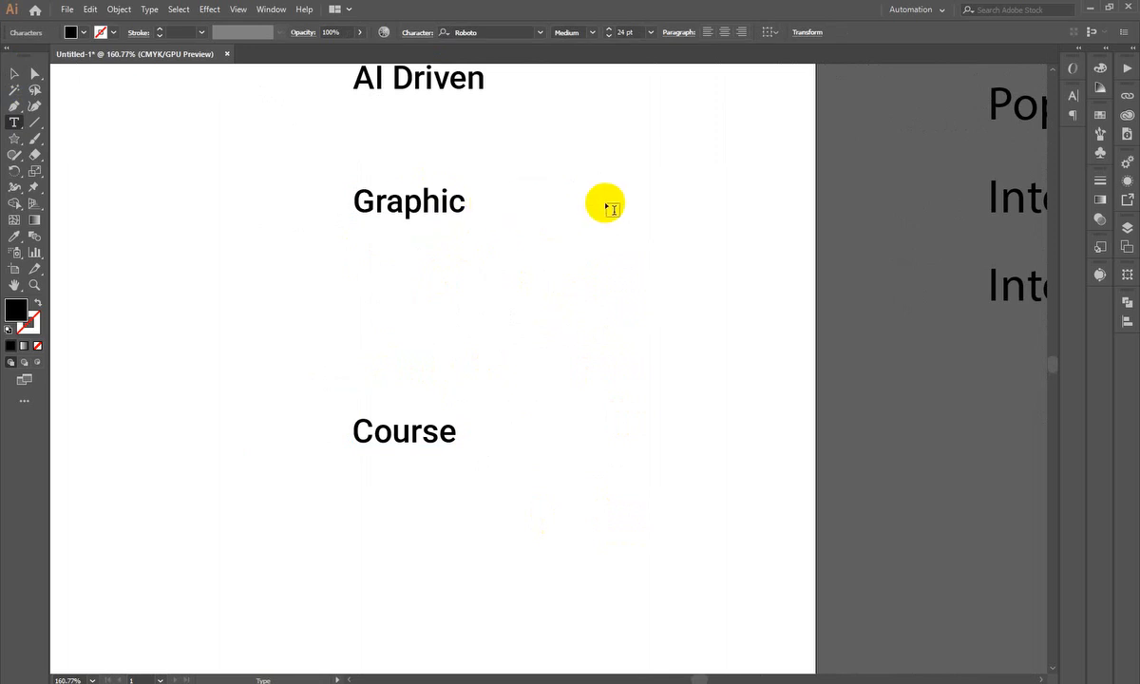
{"action": "left_click", "coordinate": [13, 73]}
{"action": "key", "text": "ctrl+v"}
{"action": "scroll", "coordinate": [514, 304], "scroll_direction": "up", "scroll_amount": 3}
{"action": "left_click_drag", "start_coordinate": [635, 411], "coordinate": [538, 296]}
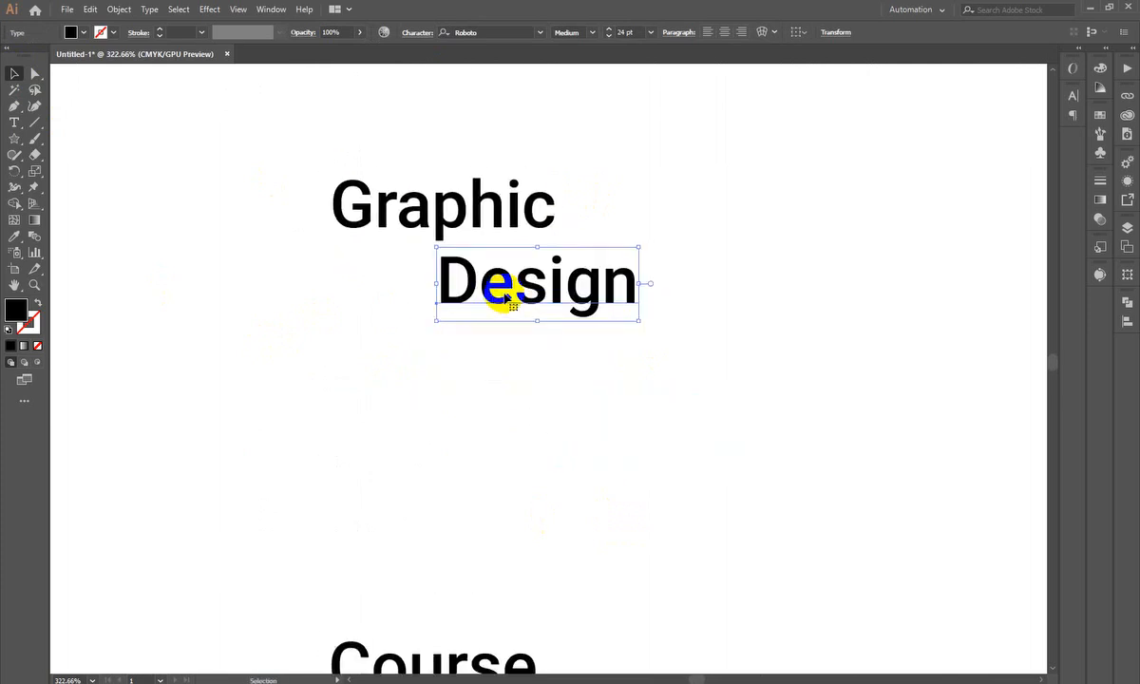
{"action": "left_click_drag", "start_coordinate": [626, 367], "coordinate": [437, 385]}
{"action": "left_click_drag", "start_coordinate": [685, 382], "coordinate": [607, 425]}
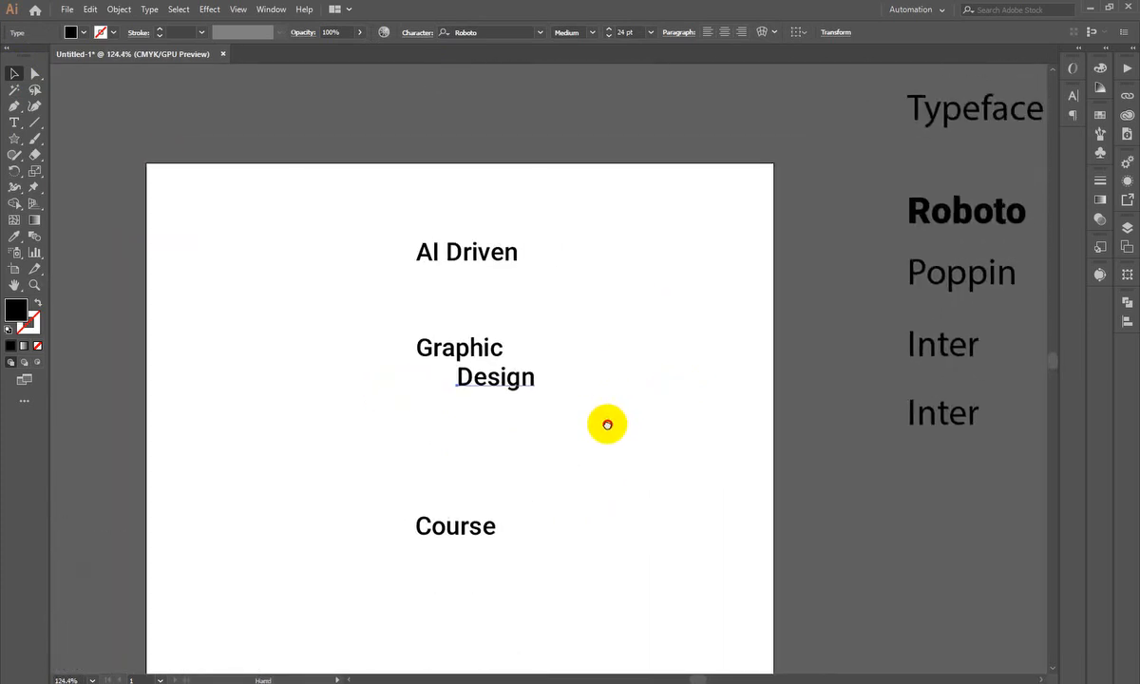
- Move "AI Driven" to the right so it sits above the end of "Graphic"
{"action": "left_click_drag", "start_coordinate": [461, 252], "coordinate": [528, 242]}
{"action": "left_click_drag", "start_coordinate": [285, 316], "coordinate": [623, 425]}
{"action": "left_click", "coordinate": [662, 512]}
- Change the capital D of "Design" to a lowercase "d"
{"action": "scroll", "coordinate": [495, 371], "scroll_direction": "up", "scroll_amount": 5}
{"action": "left_click_drag", "start_coordinate": [487, 432], "coordinate": [591, 424]}
{"action": "double_click", "coordinate": [536, 393]}
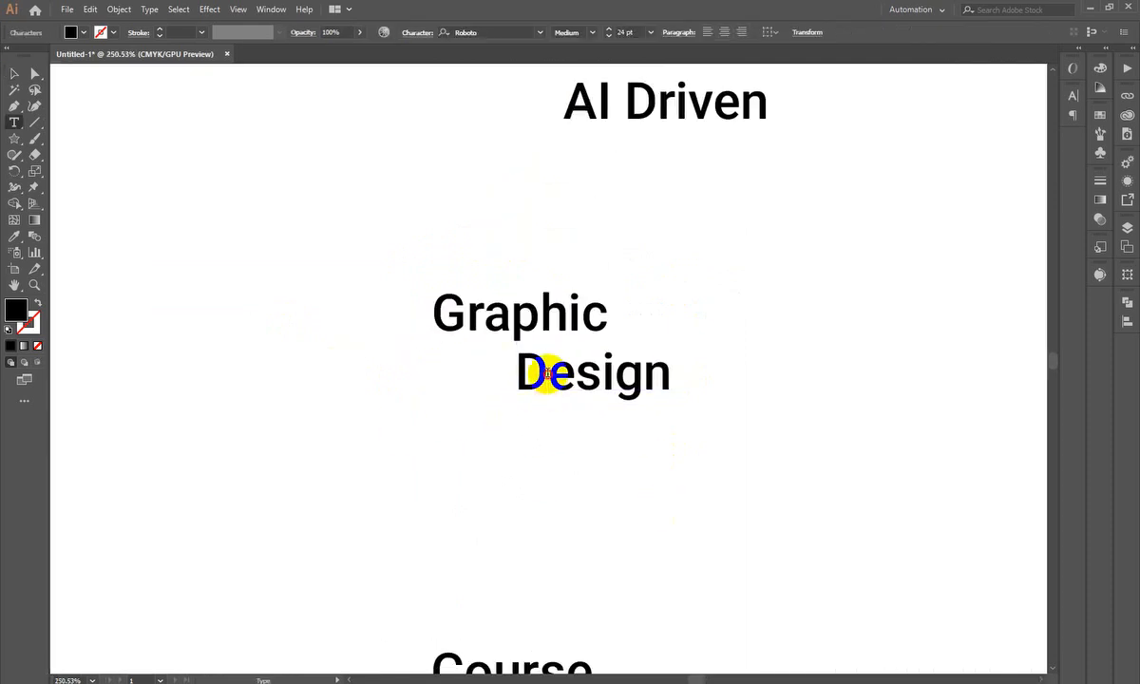
{"action": "left_click_drag", "start_coordinate": [548, 373], "coordinate": [512, 371]}
{"action": "type", "text": "d"}
{"action": "left_click", "coordinate": [14, 73]}
- Move "design" up against "Graphic" so the stem of its d joins the descender of the p
{"action": "left_click", "coordinate": [418, 337]}
{"action": "left_click_drag", "start_coordinate": [418, 338], "coordinate": [819, 473]}
{"action": "left_click_drag", "start_coordinate": [581, 522], "coordinate": [484, 465]}
{"action": "left_click", "coordinate": [762, 415]}
{"action": "left_click_drag", "start_coordinate": [741, 403], "coordinate": [819, 444]}
{"action": "left_click", "coordinate": [348, 526]}
{"action": "left_click_drag", "start_coordinate": [349, 526], "coordinate": [350, 474]}
{"action": "left_click_drag", "start_coordinate": [799, 385], "coordinate": [457, 453]}
- Enlarge "Graphic" and "design" together to 91.01 pt and position them between "AI Driven" and "Course"
{"action": "left_click_drag", "start_coordinate": [816, 491], "coordinate": [408, 346]}
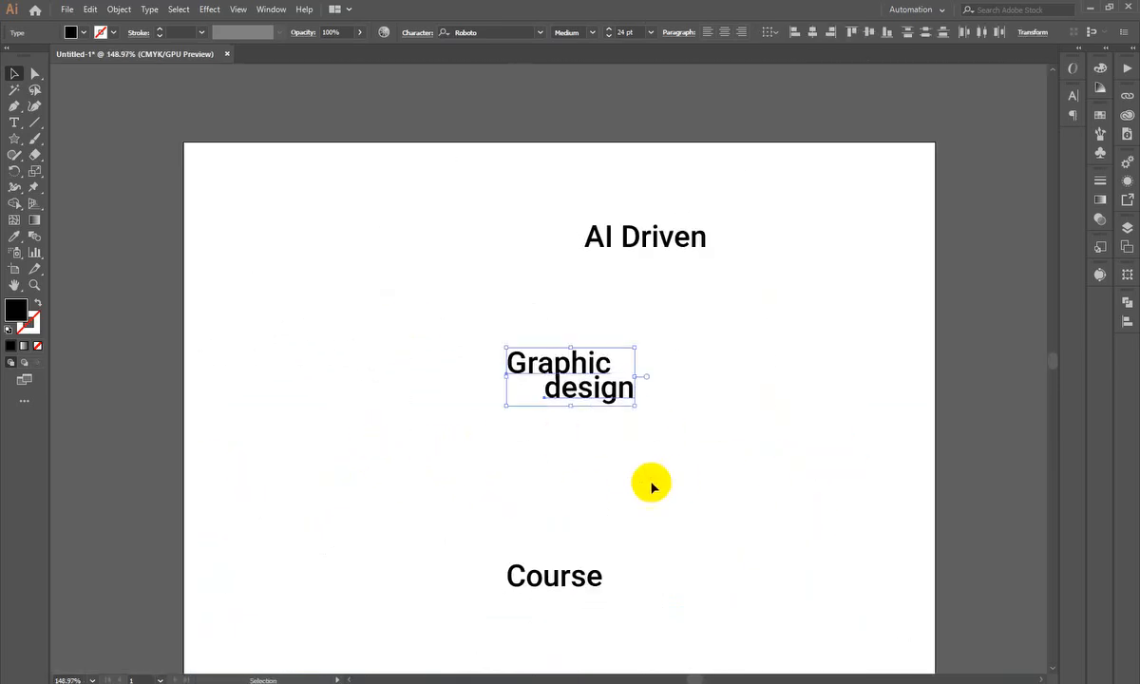
{"action": "left_click_drag", "start_coordinate": [635, 376], "coordinate": [815, 428]}
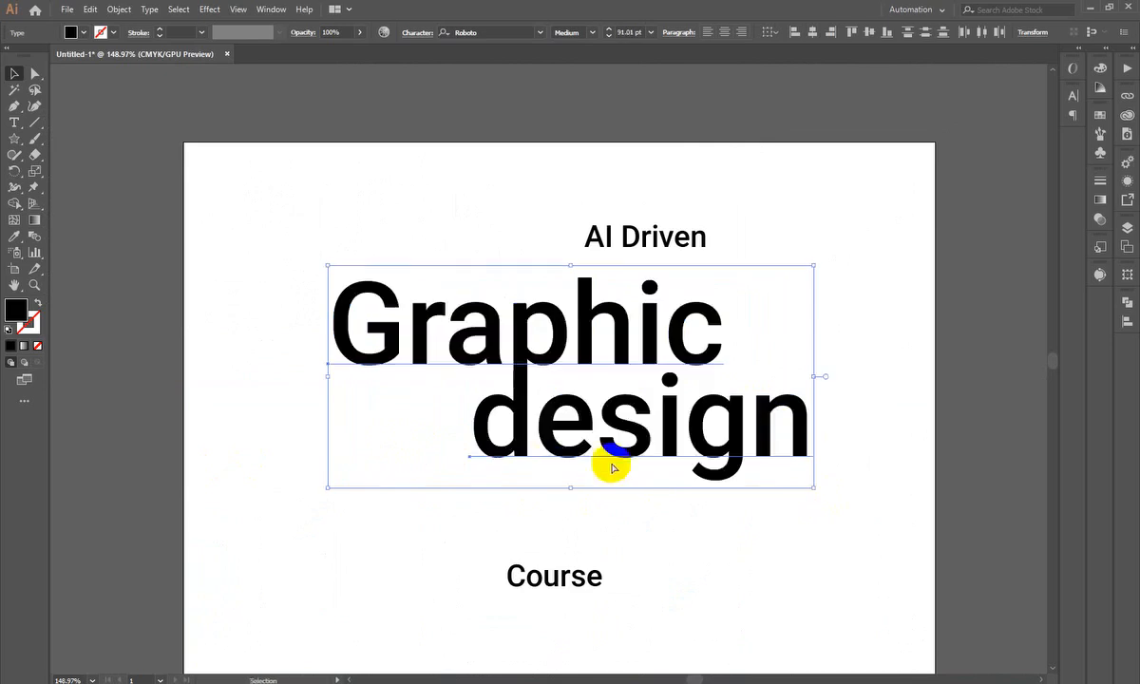
{"action": "left_click_drag", "start_coordinate": [580, 382], "coordinate": [466, 419]}
{"action": "left_click_drag", "start_coordinate": [571, 478], "coordinate": [534, 461]}
{"action": "left_click_drag", "start_coordinate": [561, 367], "coordinate": [643, 470]}
{"action": "left_click_drag", "start_coordinate": [523, 500], "coordinate": [522, 580]}
{"action": "left_click", "coordinate": [405, 363]}
{"action": "left_click_drag", "start_coordinate": [530, 325], "coordinate": [535, 382]}
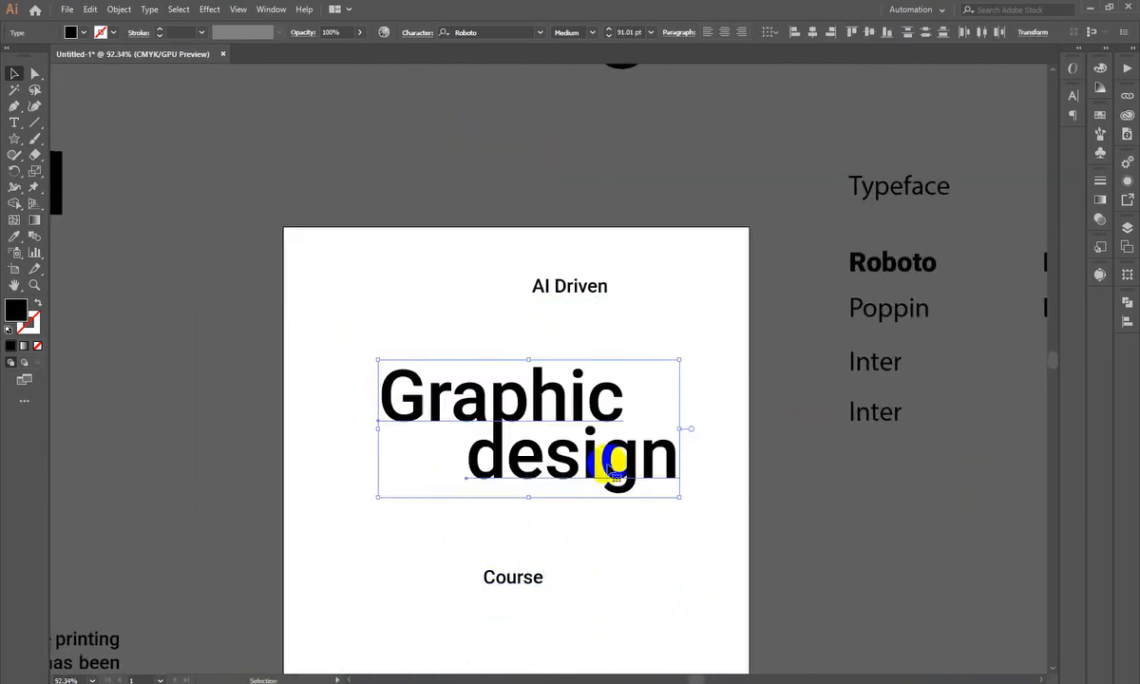
- Set the font style of "Graphic" and "design" to Roboto Black
{"action": "scroll", "coordinate": [608, 465], "scroll_direction": "up", "scroll_amount": 2}
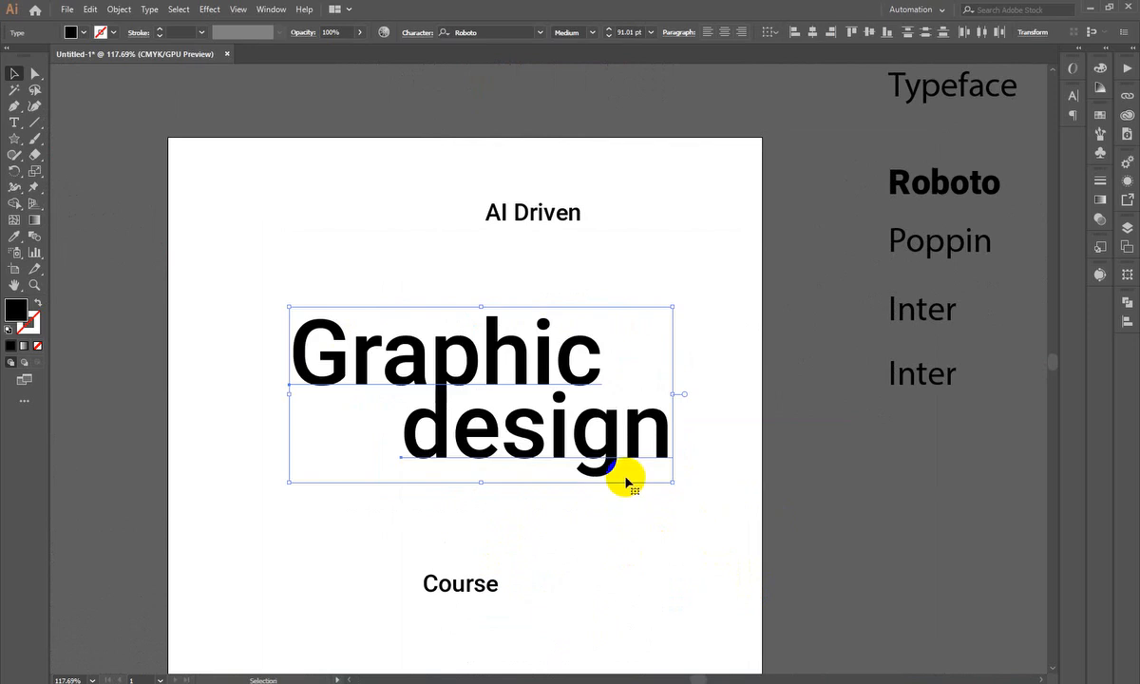
{"action": "scroll", "coordinate": [622, 480], "scroll_direction": "down", "scroll_amount": 3}
{"action": "left_click_drag", "start_coordinate": [495, 278], "coordinate": [520, 314]}
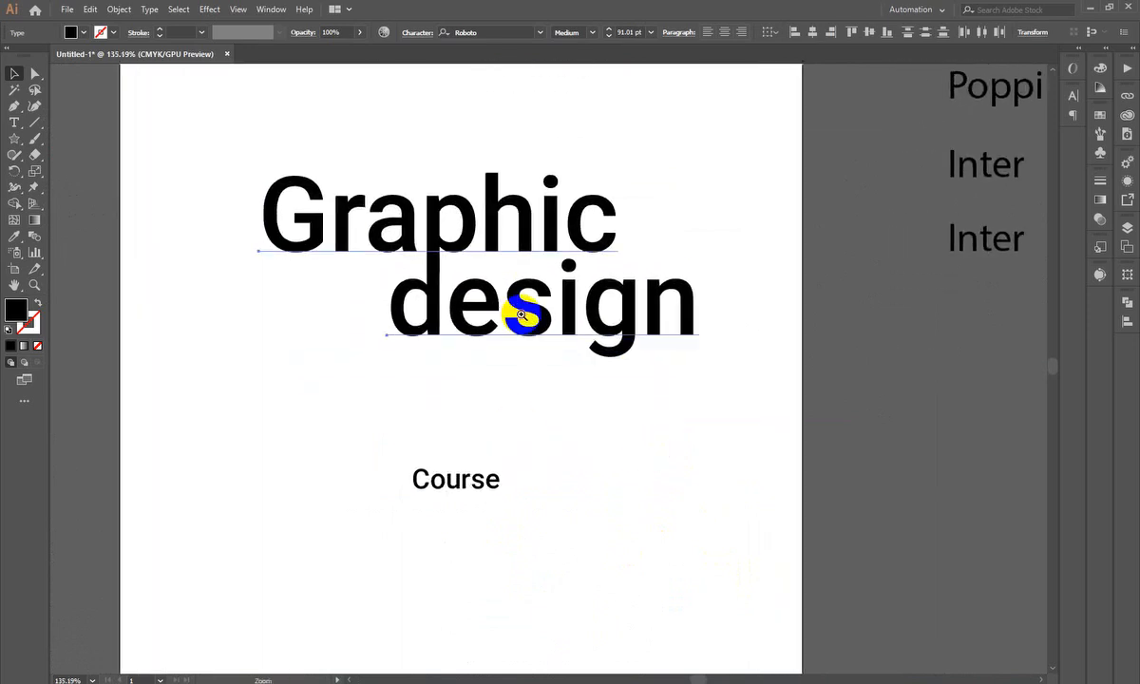
{"action": "left_click", "coordinate": [1071, 99]}
{"action": "left_click", "coordinate": [1051, 134]}
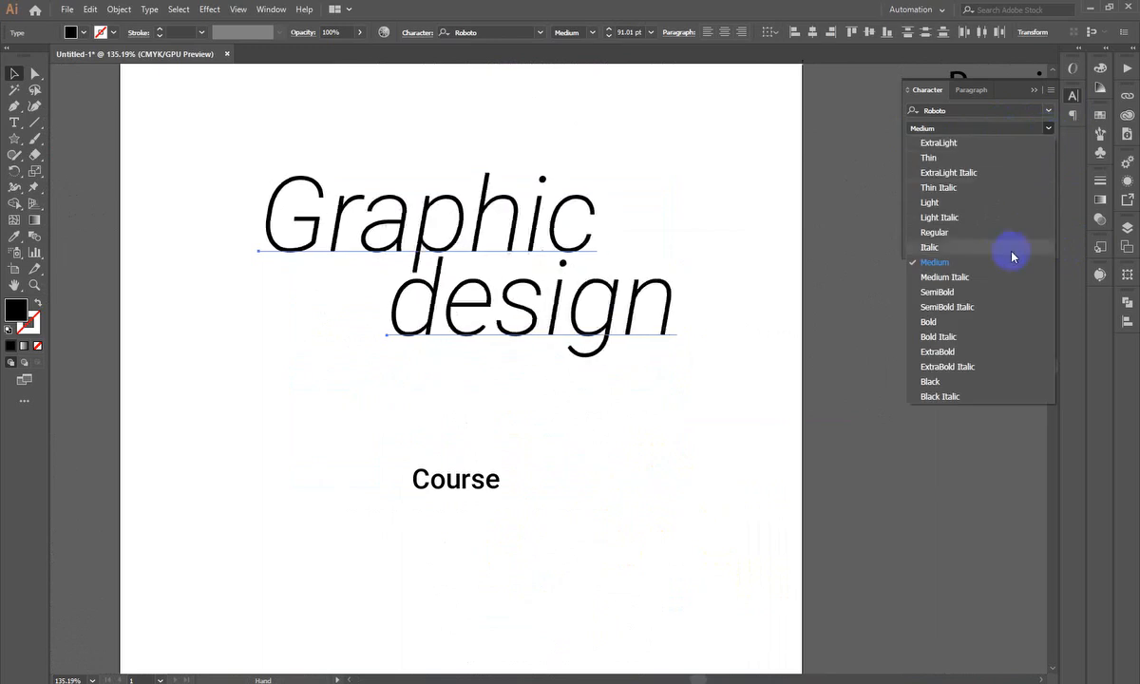
{"action": "left_click", "coordinate": [980, 383]}
- Shift "design" slightly so the stem of its d lines up with the p of "Graphic"
{"action": "left_click", "coordinate": [431, 349]}
{"action": "scroll", "coordinate": [430, 349], "scroll_direction": "up", "scroll_amount": 5}
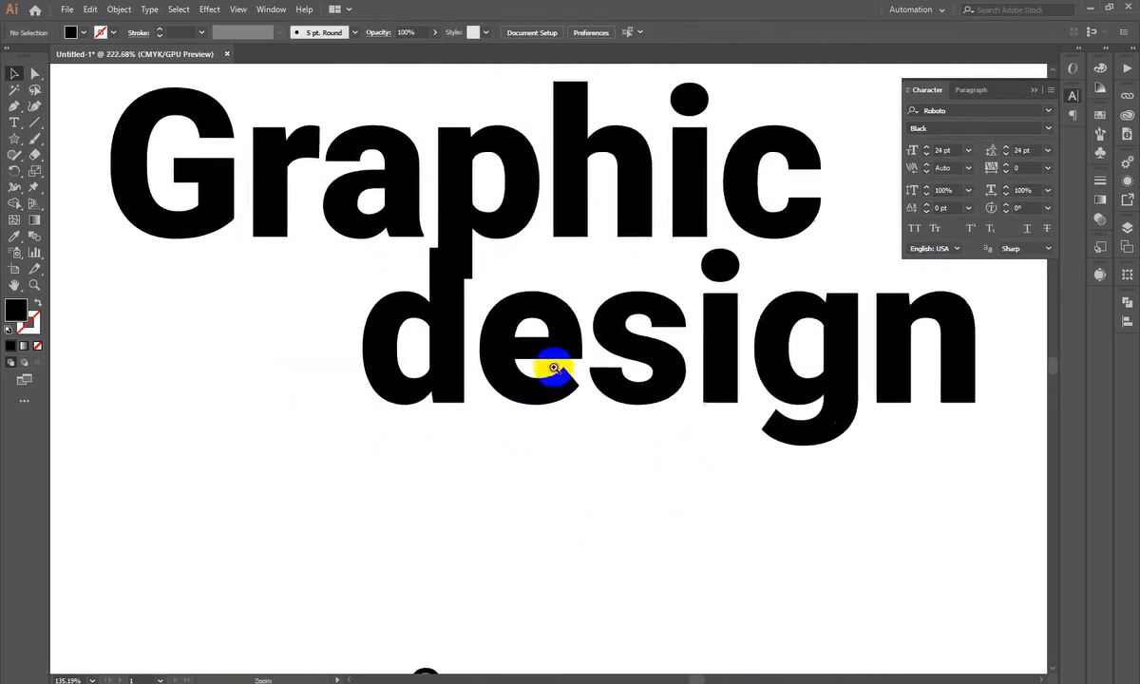
{"action": "left_click_drag", "start_coordinate": [452, 347], "coordinate": [463, 350]}
{"action": "left_click_drag", "start_coordinate": [374, 352], "coordinate": [46, 387]}
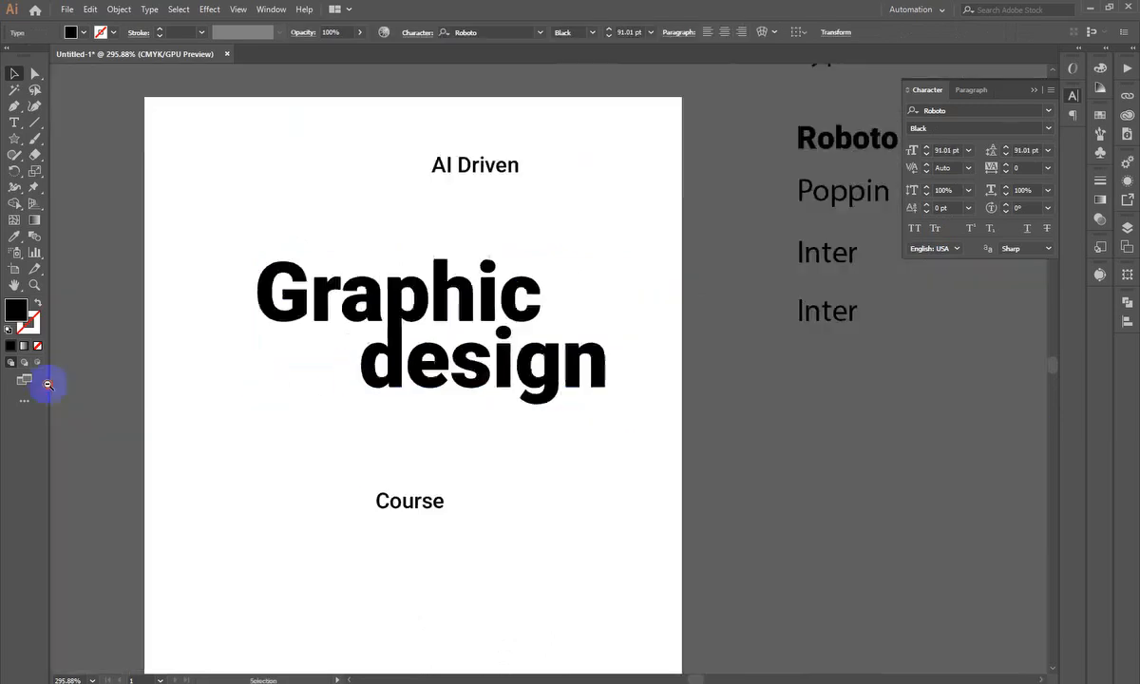
- Select "Graphic" and "design" together and move them slightly up and left on the artboard
{"action": "left_click_drag", "start_coordinate": [378, 348], "coordinate": [511, 397]}
{"action": "left_click_drag", "start_coordinate": [165, 237], "coordinate": [677, 399]}
{"action": "left_click_drag", "start_coordinate": [554, 282], "coordinate": [546, 269]}
{"action": "left_click", "coordinate": [534, 457]}
- Place "AI Driven" directly above "Graphic", enlarge it to fill the gap between the G and the h, and nudge it up
{"action": "left_click_drag", "start_coordinate": [542, 130], "coordinate": [447, 199]}
{"action": "left_click_drag", "start_coordinate": [401, 140], "coordinate": [518, 224]}
{"action": "mouse_move", "coordinate": [416, 247]}
{"action": "left_mouse_down"}
{"action": "mouse_move", "coordinate": [469, 209]}
{"action": "mouse_move", "coordinate": [424, 262]}
{"action": "left_mouse_up"}
{"action": "left_click_drag", "start_coordinate": [514, 265], "coordinate": [582, 254]}
{"action": "scroll", "coordinate": [446, 244], "scroll_direction": "up", "scroll_amount": 3}
{"action": "left_click", "coordinate": [353, 263]}
{"action": "key", "text": "Up"}
{"action": "key", "text": "Up"}
{"action": "left_click", "coordinate": [641, 149]}
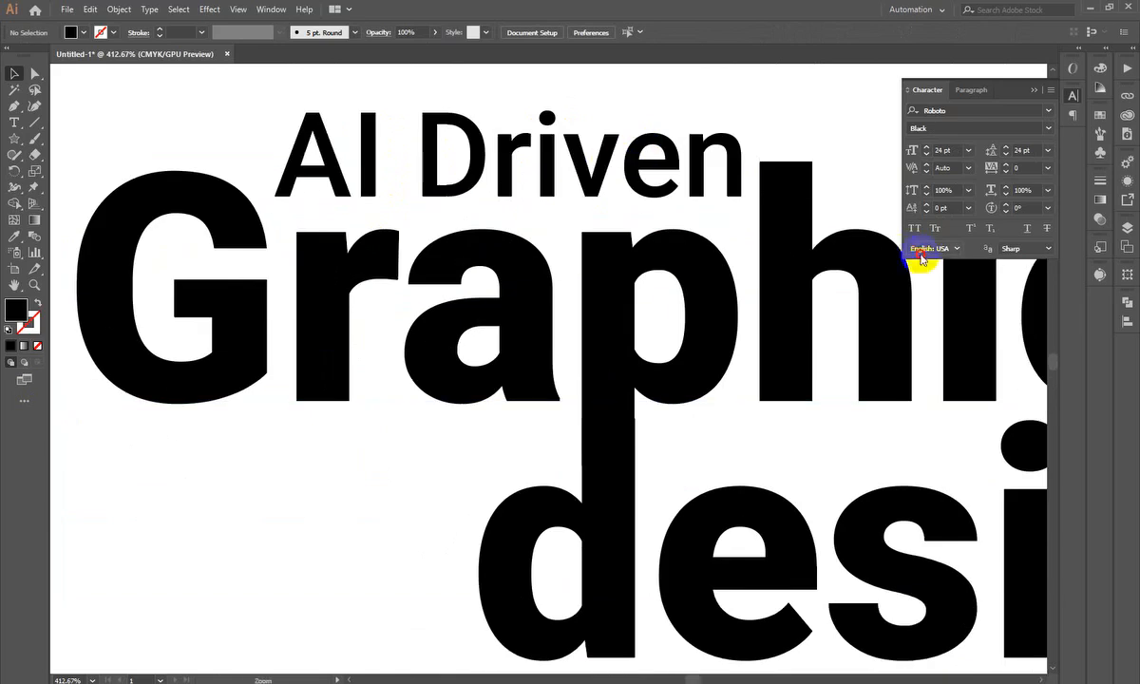
- Move "Course" directly beneath "design" and enlarge it to fit the space before the descender of the g
{"action": "scroll", "coordinate": [487, 225], "scroll_direction": "down", "scroll_amount": 5}
{"action": "scroll", "coordinate": [500, 400], "scroll_direction": "up", "scroll_amount": 2}
{"action": "left_click_drag", "start_coordinate": [380, 563], "coordinate": [438, 333]}
{"action": "scroll", "coordinate": [466, 332], "scroll_direction": "up", "scroll_amount": 2}
{"action": "left_click_drag", "start_coordinate": [412, 380], "coordinate": [413, 408]}
{"action": "left_click_drag", "start_coordinate": [451, 368], "coordinate": [662, 443]}
{"action": "left_click_drag", "start_coordinate": [517, 408], "coordinate": [598, 420]}
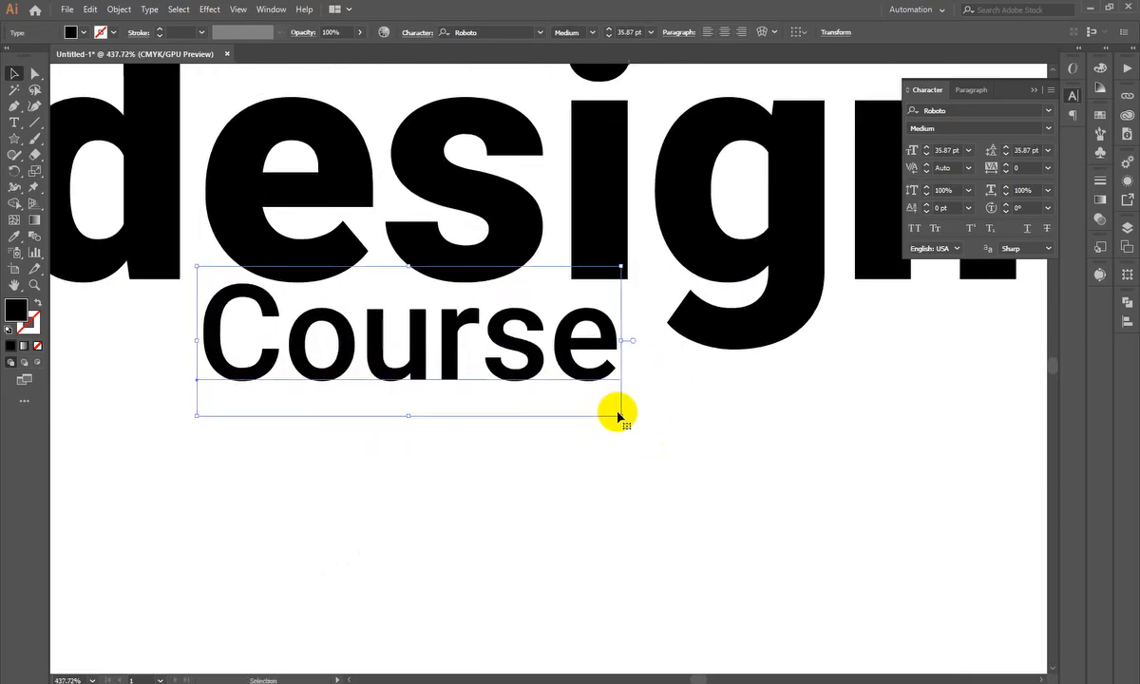
{"action": "left_click_drag", "start_coordinate": [618, 412], "coordinate": [657, 428]}
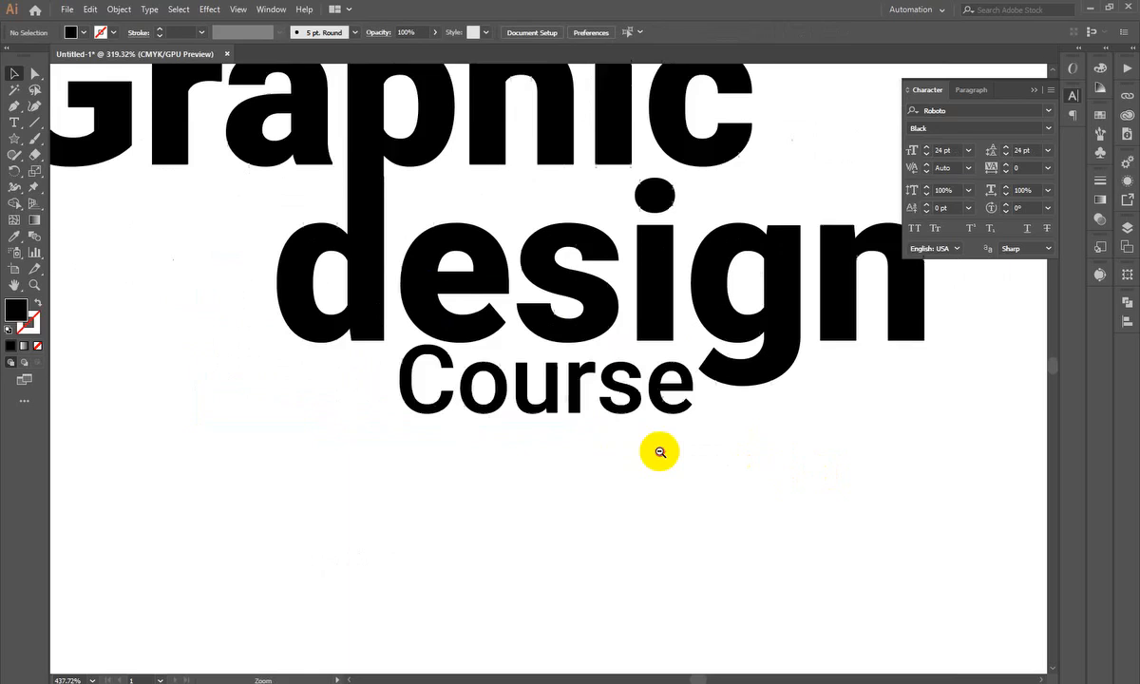
{"action": "left_click_drag", "start_coordinate": [660, 452], "coordinate": [611, 437]}
{"action": "left_click", "coordinate": [614, 433]}
{"action": "left_click", "coordinate": [568, 503]}
{"action": "scroll", "coordinate": [575, 497], "scroll_direction": "down", "scroll_amount": 2}
{"action": "scroll", "coordinate": [575, 497], "scroll_direction": "down", "scroll_amount": 4}
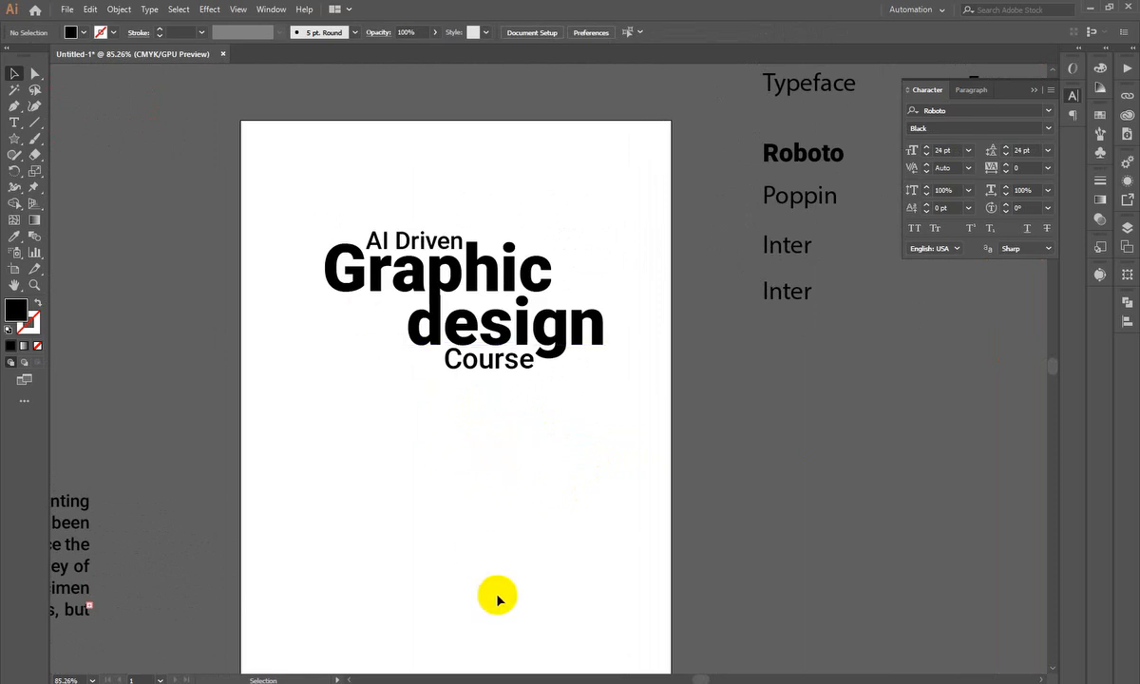
- Examine the "Understanding Typographic Hierarchy" example image and compare it with the headline on the artboard
{"action": "left_click_drag", "start_coordinate": [679, 379], "coordinate": [679, 381]}
{"action": "left_click", "coordinate": [631, 484]}
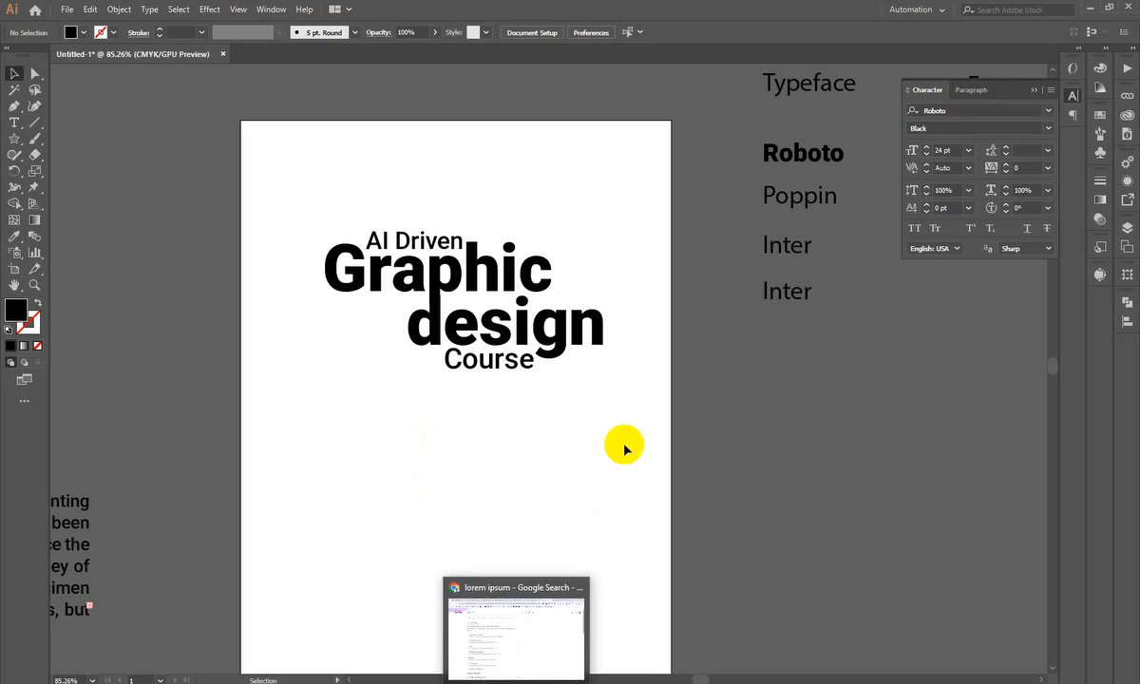
{"action": "scroll", "coordinate": [623, 447], "scroll_direction": "down", "scroll_amount": 2}
{"action": "left_click_drag", "start_coordinate": [577, 445], "coordinate": [375, 465]}
{"action": "left_click_drag", "start_coordinate": [489, 472], "coordinate": [769, 633]}
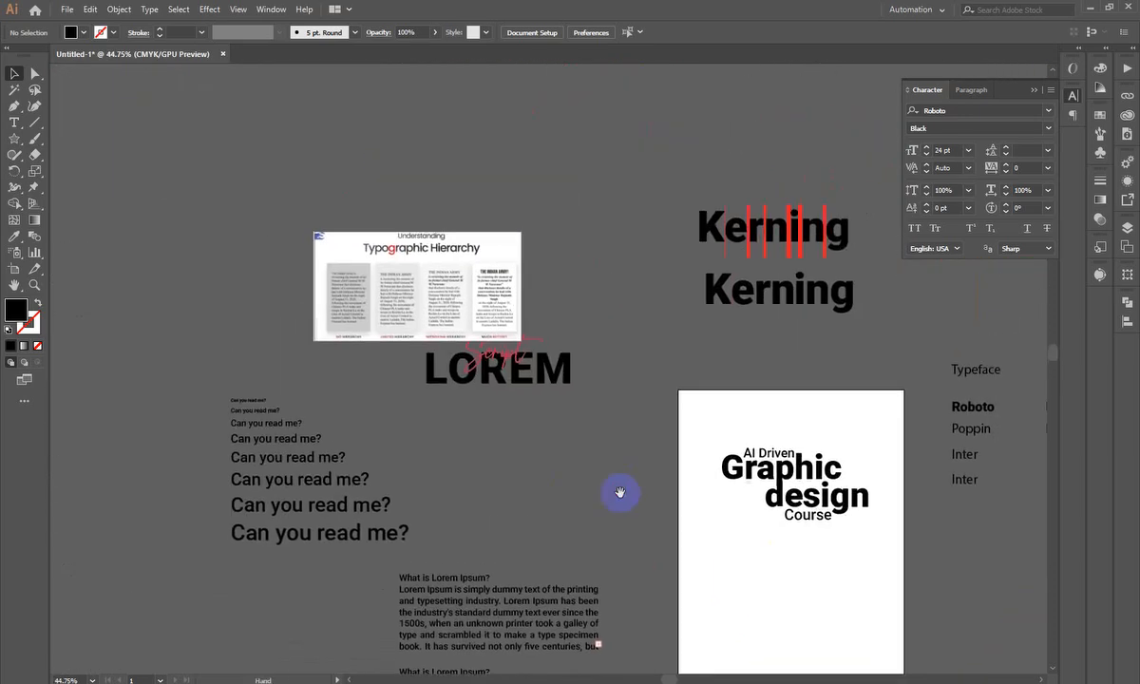
{"action": "left_click_drag", "start_coordinate": [401, 288], "coordinate": [642, 354]}
{"action": "left_click_drag", "start_coordinate": [476, 388], "coordinate": [385, 333]}
{"action": "left_click_drag", "start_coordinate": [368, 437], "coordinate": [260, 399]}
{"action": "left_click_drag", "start_coordinate": [740, 453], "coordinate": [618, 438]}
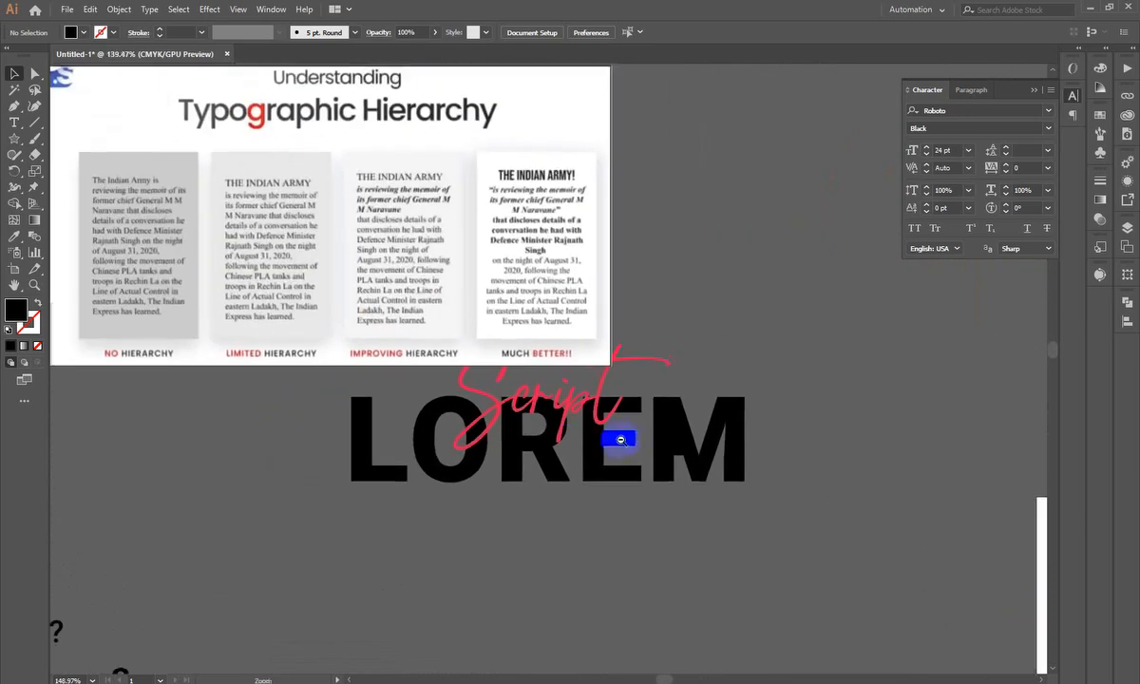
{"action": "left_click_drag", "start_coordinate": [601, 522], "coordinate": [586, 433]}
{"action": "left_click_drag", "start_coordinate": [632, 464], "coordinate": [680, 590]}
{"action": "left_click", "coordinate": [757, 329]}
{"action": "left_click_drag", "start_coordinate": [434, 263], "coordinate": [636, 312]}
{"action": "left_click_drag", "start_coordinate": [705, 314], "coordinate": [778, 370]}
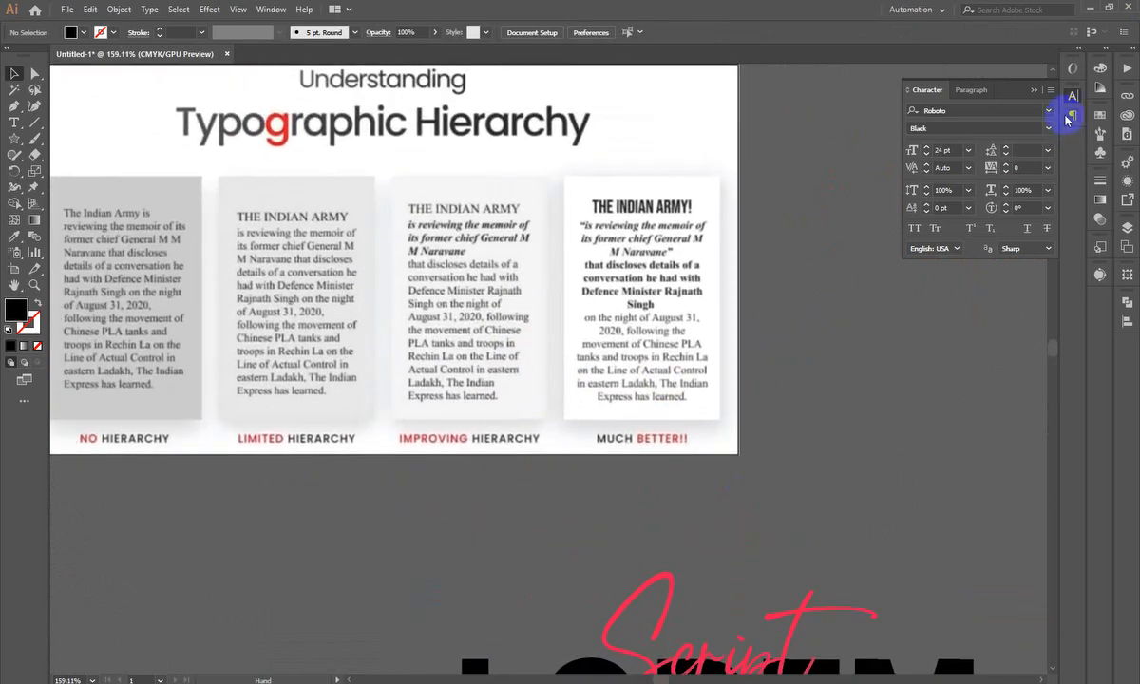
{"action": "left_click", "coordinate": [886, 242]}
{"action": "scroll", "coordinate": [885, 241], "scroll_direction": "down", "scroll_amount": 2}
{"action": "left_click_drag", "start_coordinate": [522, 312], "coordinate": [526, 363]}
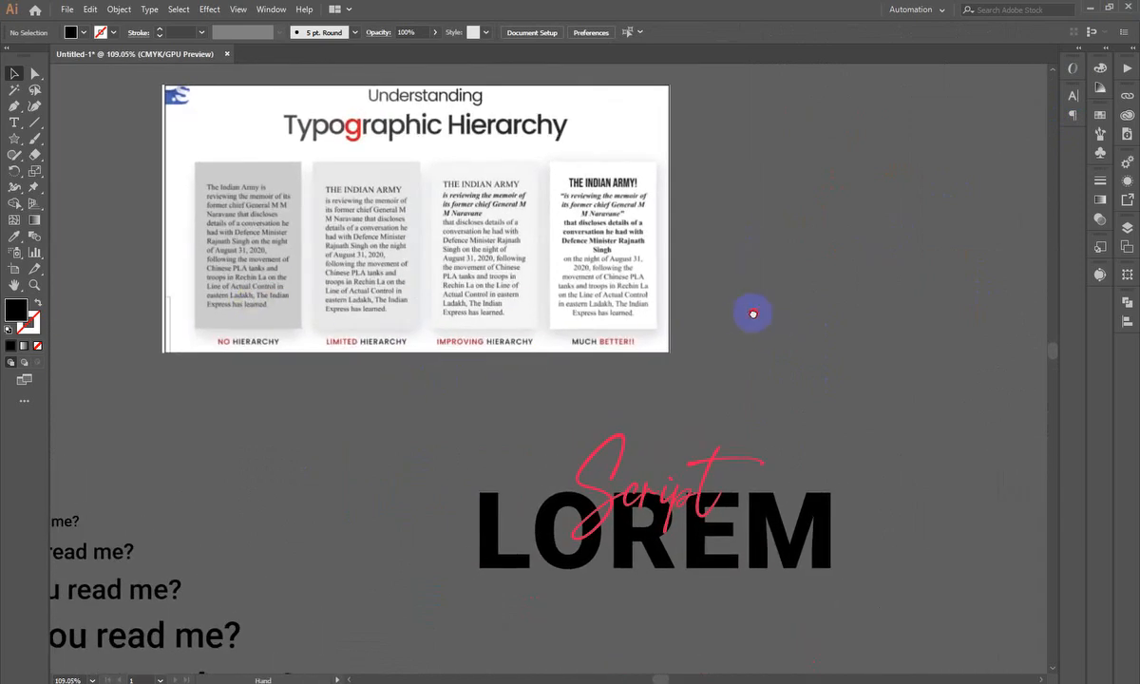
{"action": "left_click_drag", "start_coordinate": [886, 363], "coordinate": [570, 364]}
{"action": "left_click_drag", "start_coordinate": [922, 480], "coordinate": [443, 326]}
{"action": "left_click_drag", "start_coordinate": [569, 393], "coordinate": [514, 387]}
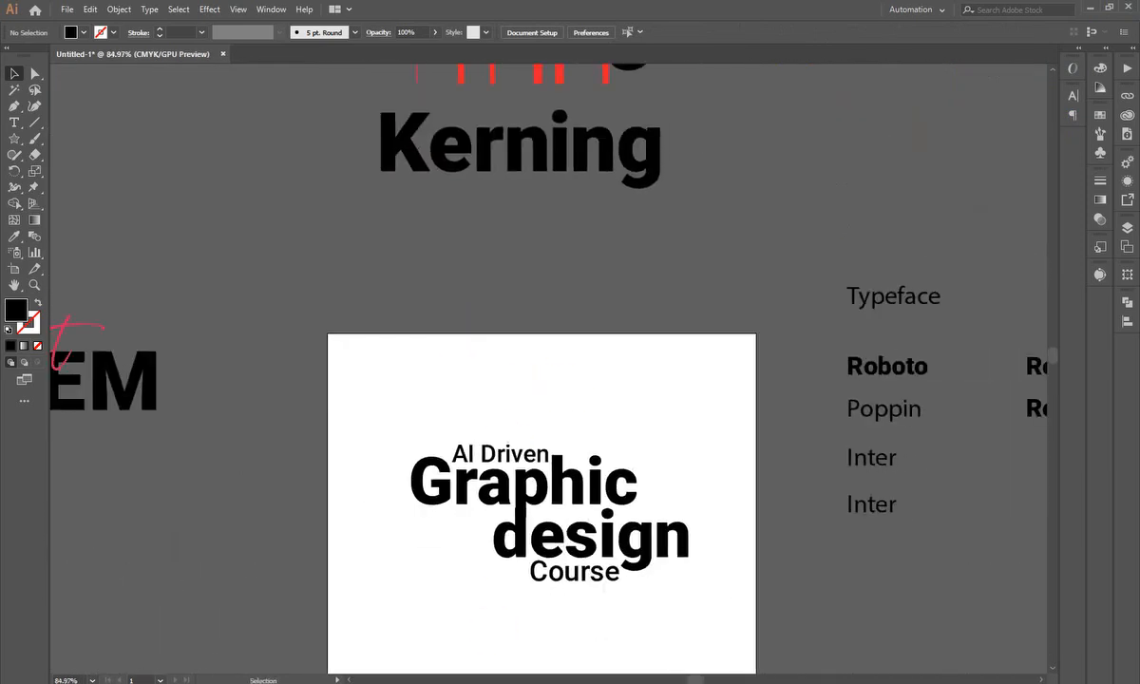
- Switch to the browser and read the typography hierarchy definition and hierarchy levels in LectureSheet Graphic Design.pdf
{"action": "left_click", "coordinate": [484, 682]}
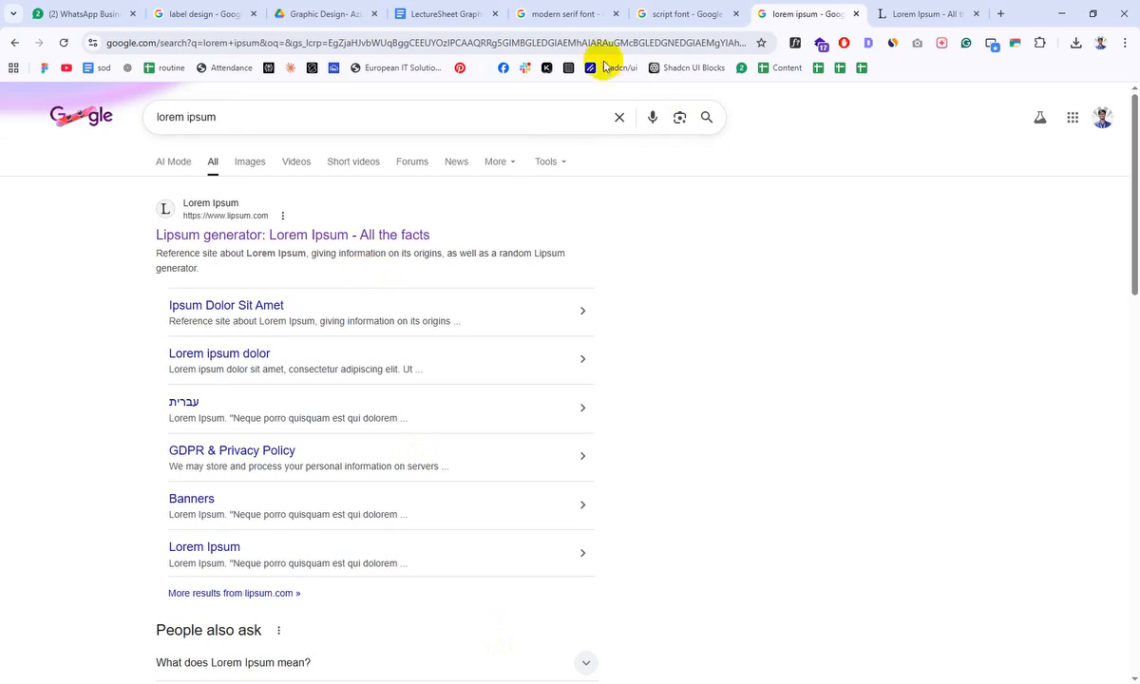
{"action": "left_click", "coordinate": [359, 14]}
{"action": "scroll", "coordinate": [539, 353], "scroll_direction": "down", "scroll_amount": 5}
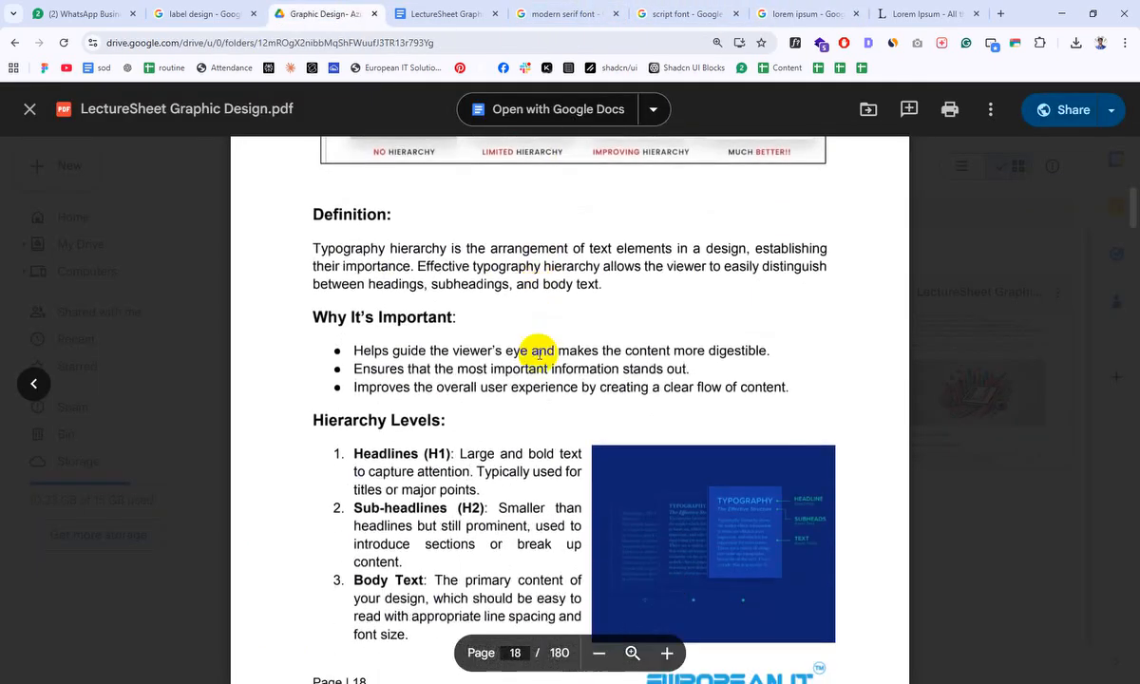
{"action": "left_click_drag", "start_coordinate": [315, 217], "coordinate": [473, 210]}
{"action": "scroll", "coordinate": [470, 213], "scroll_direction": "down", "scroll_amount": 1}
{"action": "left_click", "coordinate": [378, 183]}
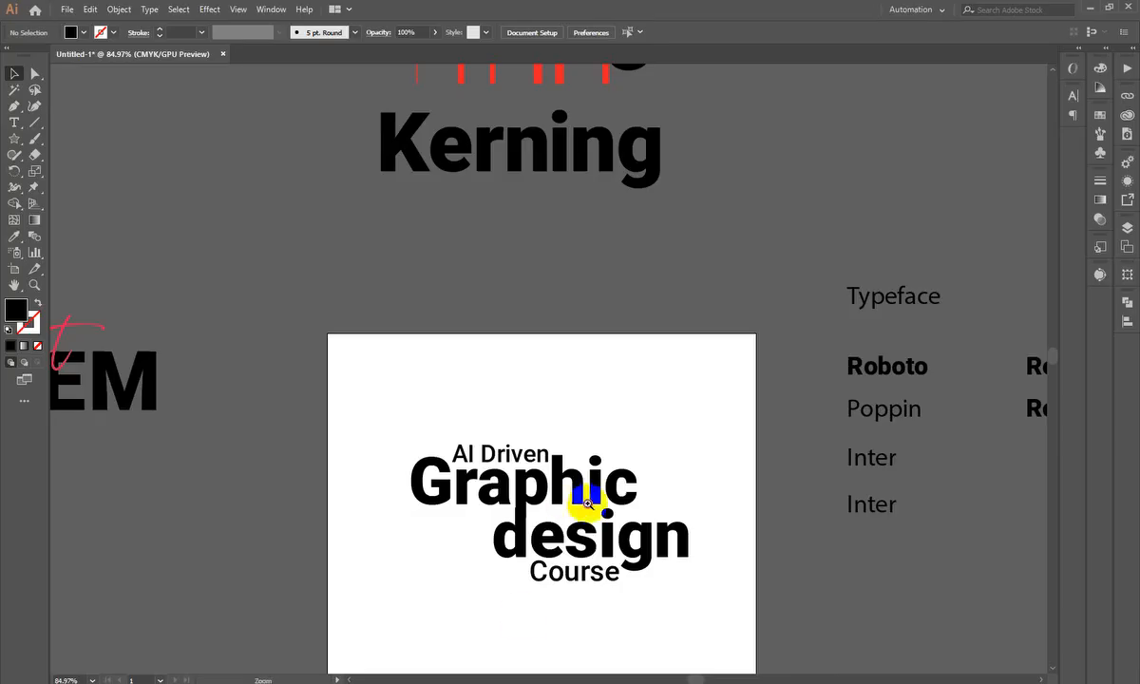
- Switch back to Illustrator and examine the size and weight differences within the headline
{"action": "left_click", "coordinate": [588, 503]}
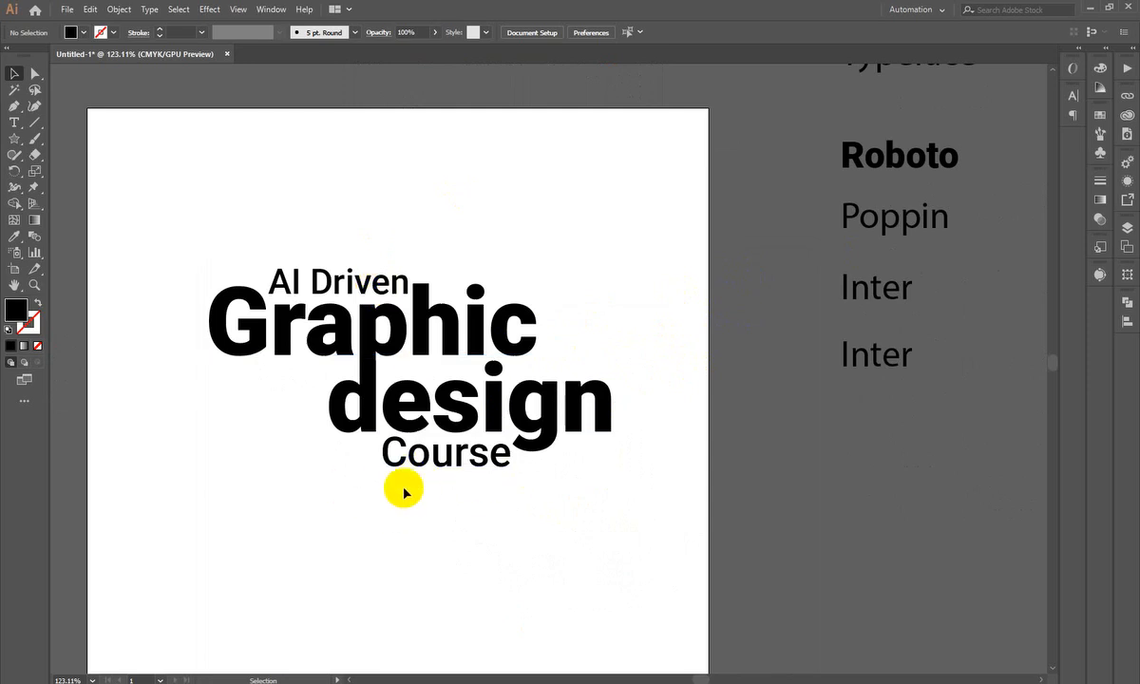
{"action": "scroll", "coordinate": [708, 491], "scroll_direction": "down", "scroll_amount": 2}
{"action": "left_click_drag", "start_coordinate": [613, 493], "coordinate": [525, 580]}
- Return to the lecture sheet in the browser and read the Use Size and Contrast points under "How to Establish Typography Hierarchy"
{"action": "left_click", "coordinate": [490, 683]}
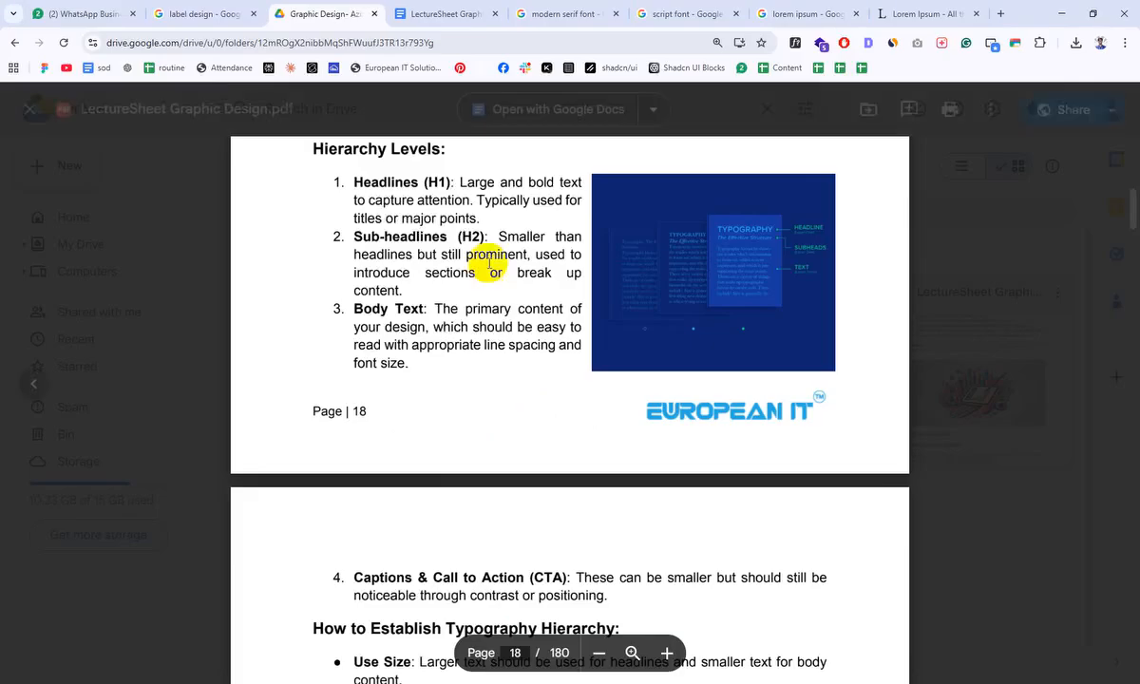
{"action": "scroll", "coordinate": [491, 276], "scroll_direction": "down", "scroll_amount": 3}
{"action": "scroll", "coordinate": [496, 278], "scroll_direction": "down", "scroll_amount": 2}
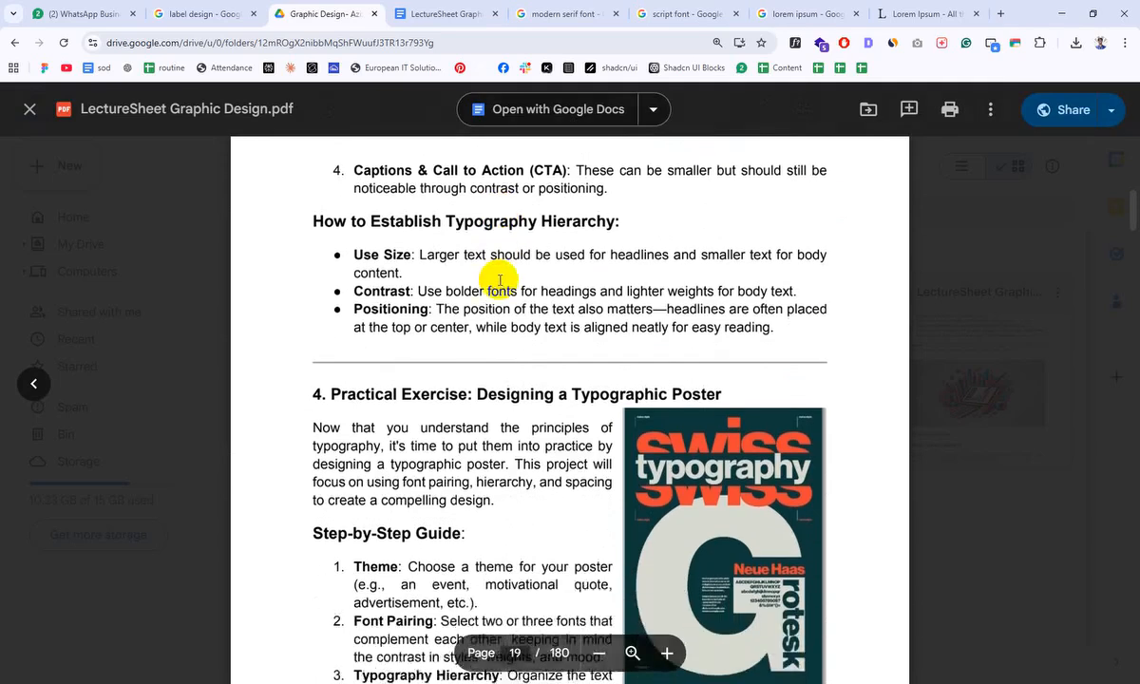
{"action": "scroll", "coordinate": [500, 280], "scroll_direction": "up", "scroll_amount": 1}
{"action": "left_click_drag", "start_coordinate": [308, 290], "coordinate": [612, 302]}
{"action": "left_click_drag", "start_coordinate": [308, 293], "coordinate": [615, 290]}
{"action": "left_click", "coordinate": [616, 291]}
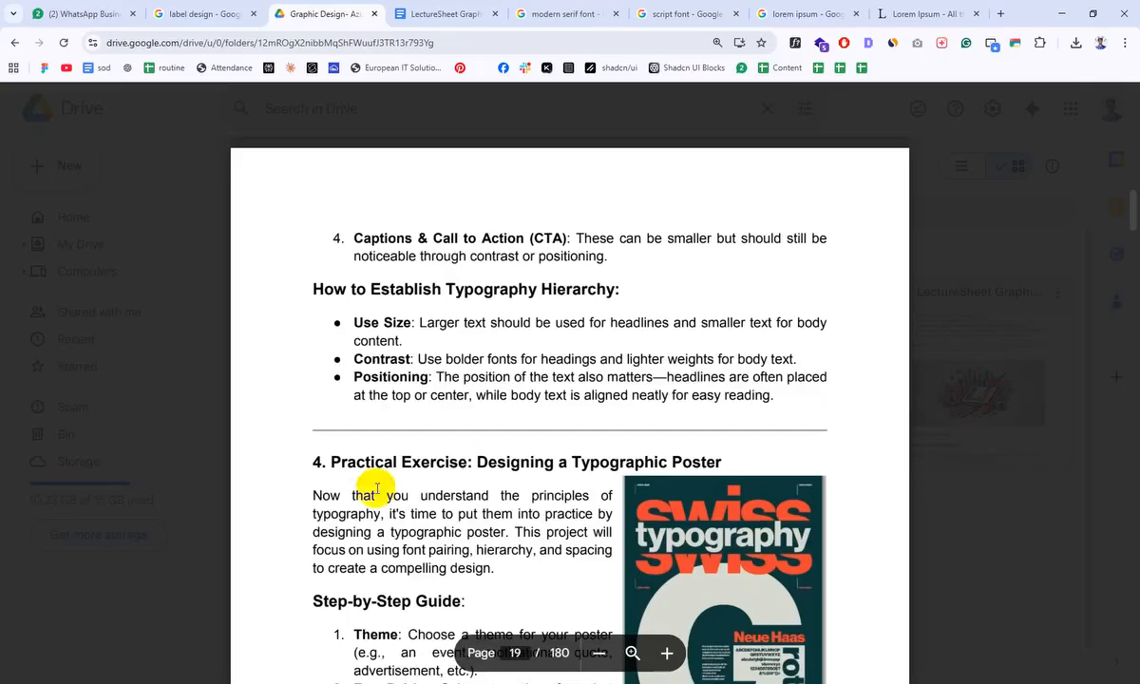
{"action": "left_click_drag", "start_coordinate": [348, 359], "coordinate": [413, 359]}
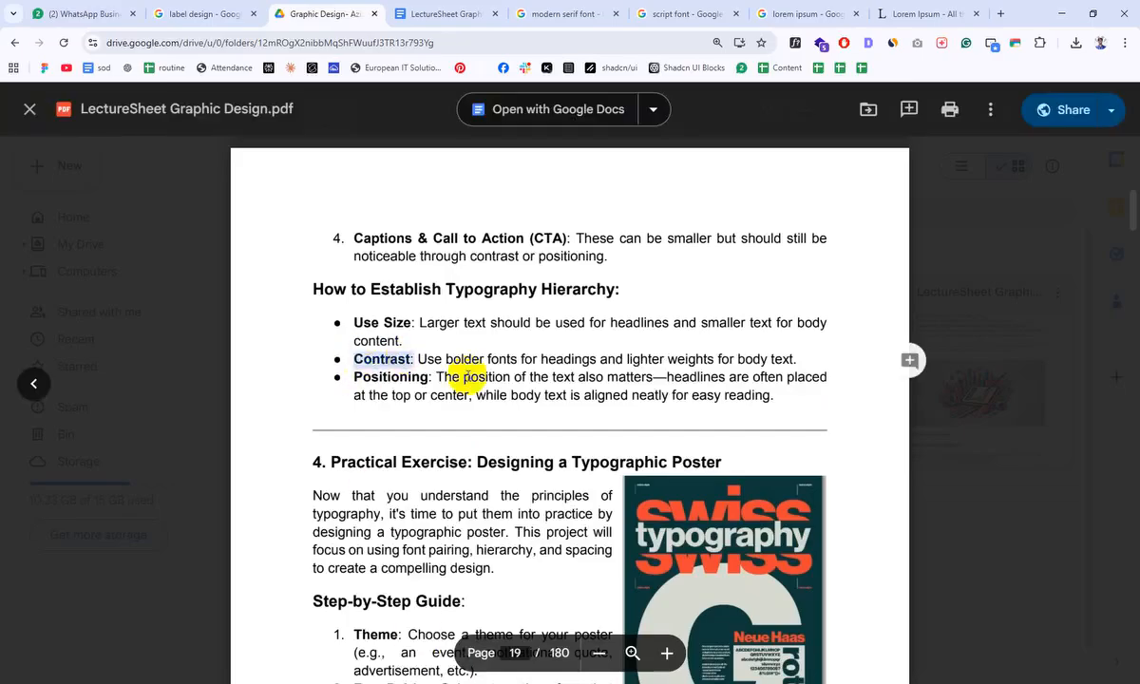
{"action": "left_click_drag", "start_coordinate": [797, 359], "coordinate": [418, 359]}
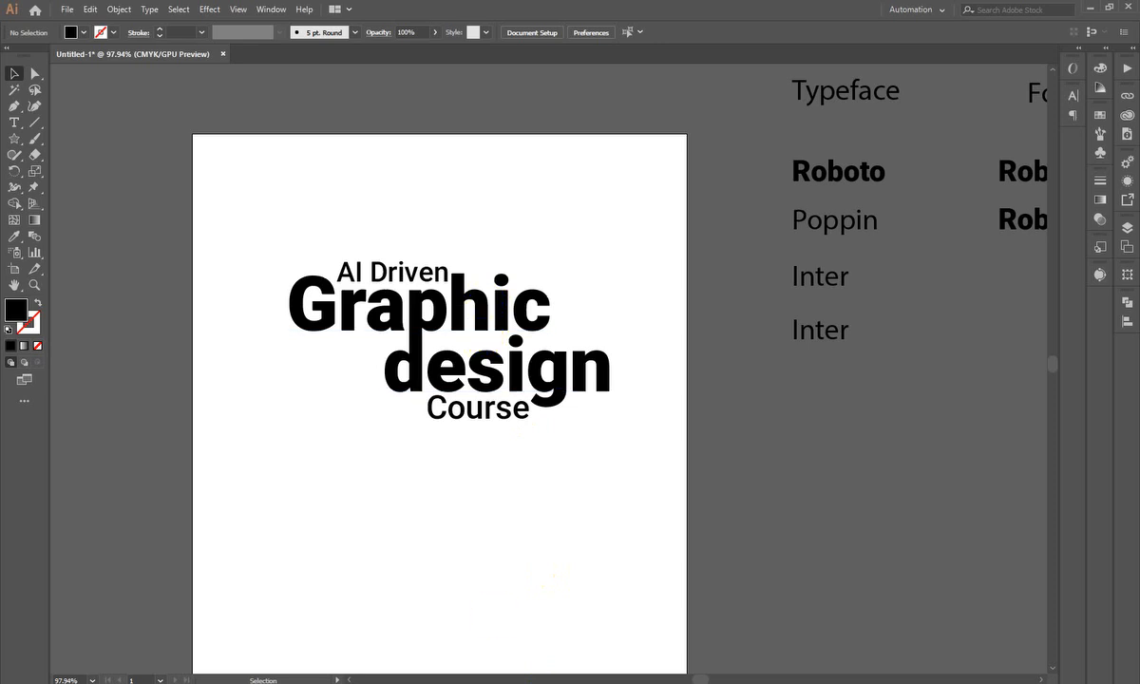
- Read the Positioning point under "How to Establish Typography Hierarchy" in the lecture sheet in the browser
{"action": "mouse_move", "coordinate": [516, 682]}
{"action": "left_click", "coordinate": [516, 632]}
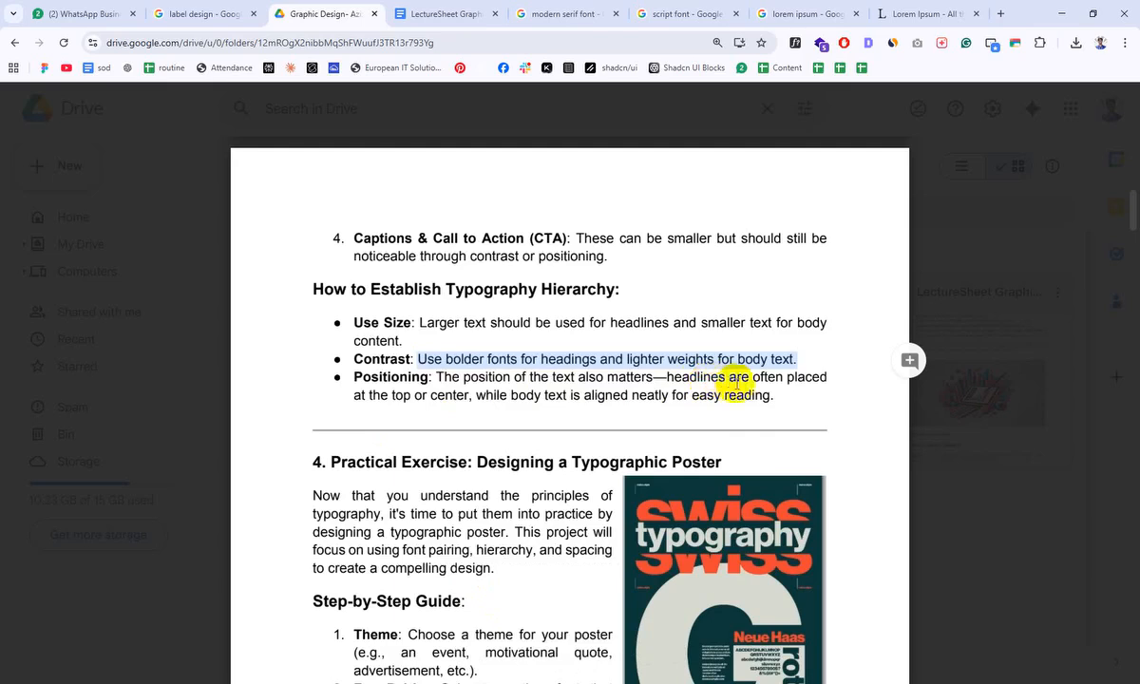
{"action": "left_click_drag", "start_coordinate": [476, 396], "coordinate": [418, 380]}
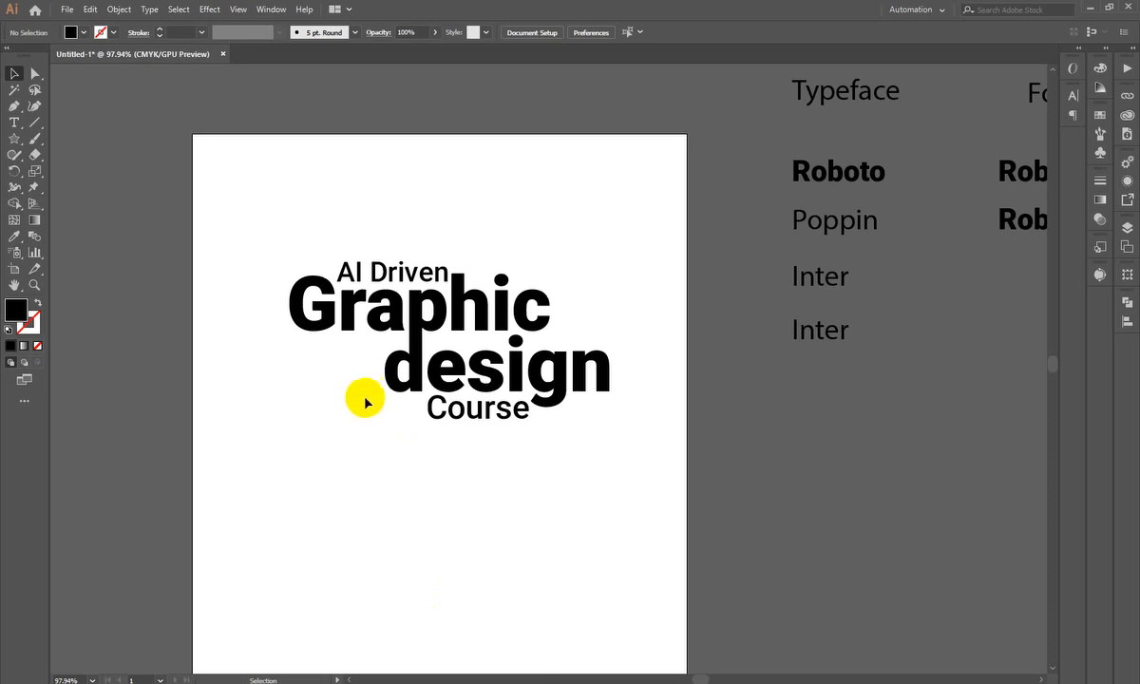
- Try shifting the word "Graphic" down over "design" and undo the move
{"action": "left_click_drag", "start_coordinate": [294, 321], "coordinate": [404, 348]}
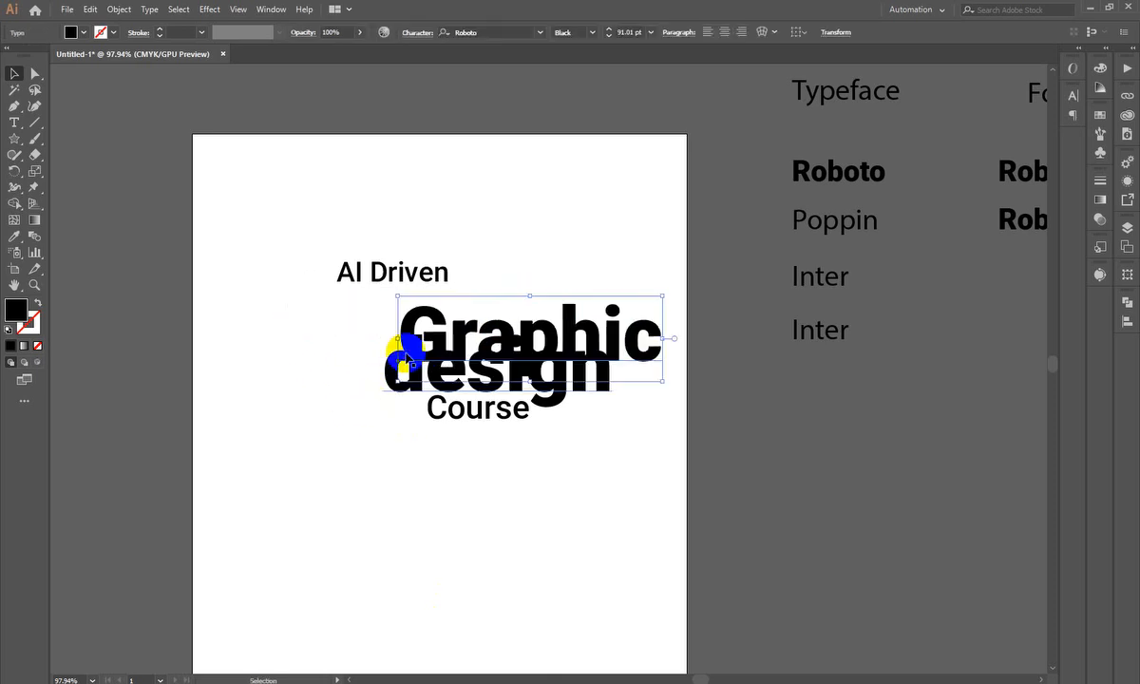
{"action": "key", "text": "ctrl+z"}
{"action": "scroll", "coordinate": [412, 358], "scroll_direction": "down", "scroll_amount": 1}
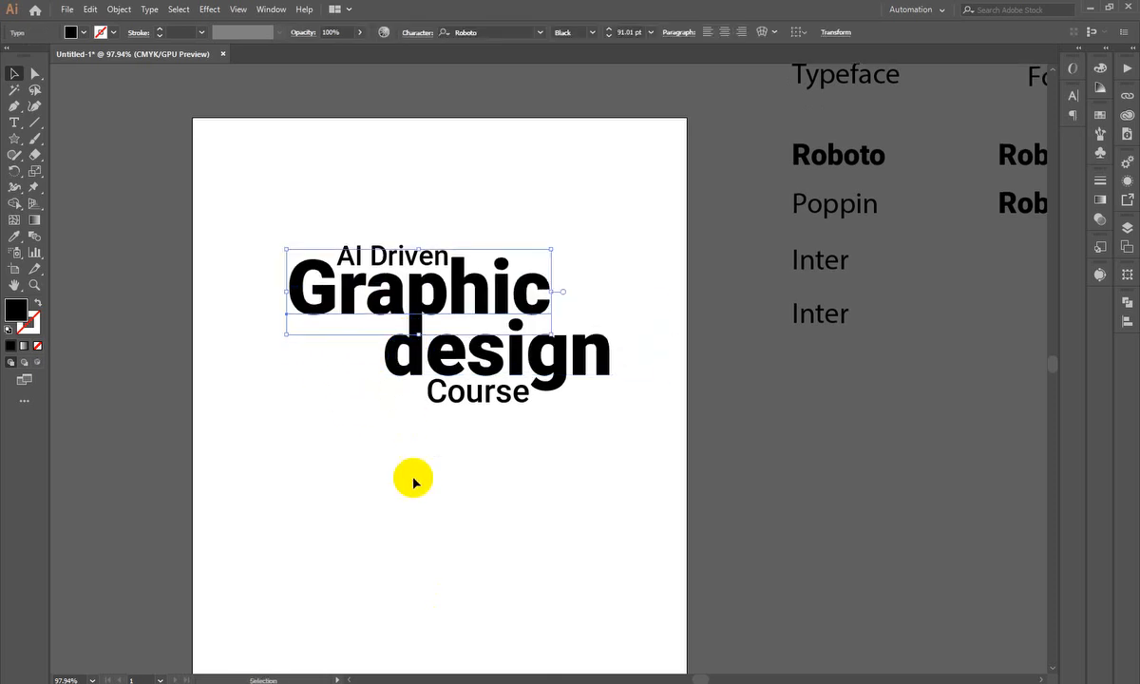
{"action": "left_click", "coordinate": [411, 475]}
- Try moving the whole four-part headline closer to the top edge of the artboard and undo the move
{"action": "left_click_drag", "start_coordinate": [440, 419], "coordinate": [384, 445]}
{"action": "left_click_drag", "start_coordinate": [384, 445], "coordinate": [463, 403]}
{"action": "left_click_drag", "start_coordinate": [563, 259], "coordinate": [632, 276]}
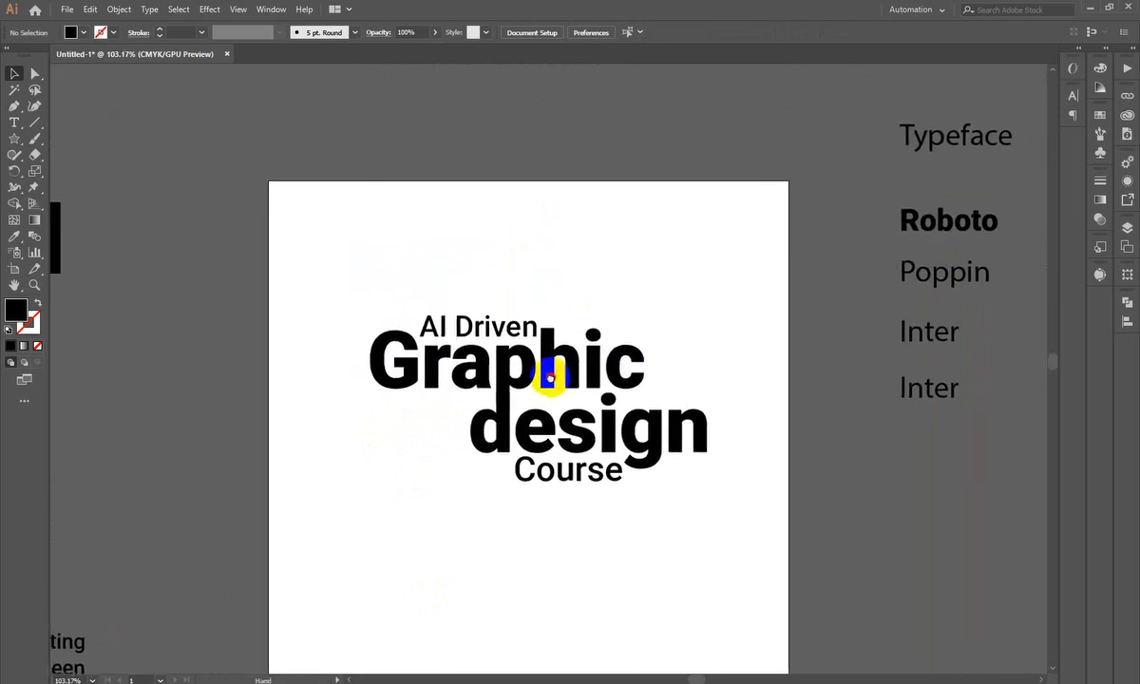
{"action": "left_click_drag", "start_coordinate": [550, 376], "coordinate": [554, 319]}
{"action": "left_click_drag", "start_coordinate": [287, 209], "coordinate": [786, 494]}
{"action": "left_click_drag", "start_coordinate": [602, 425], "coordinate": [620, 369]}
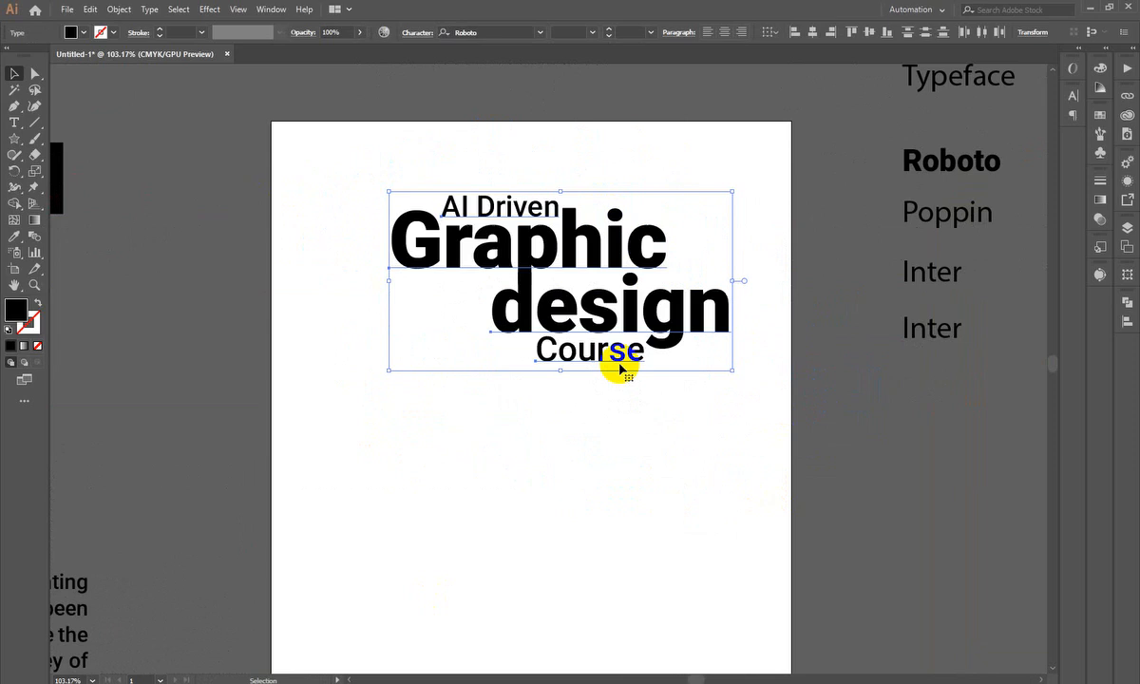
{"action": "key", "text": "ctrl+z"}
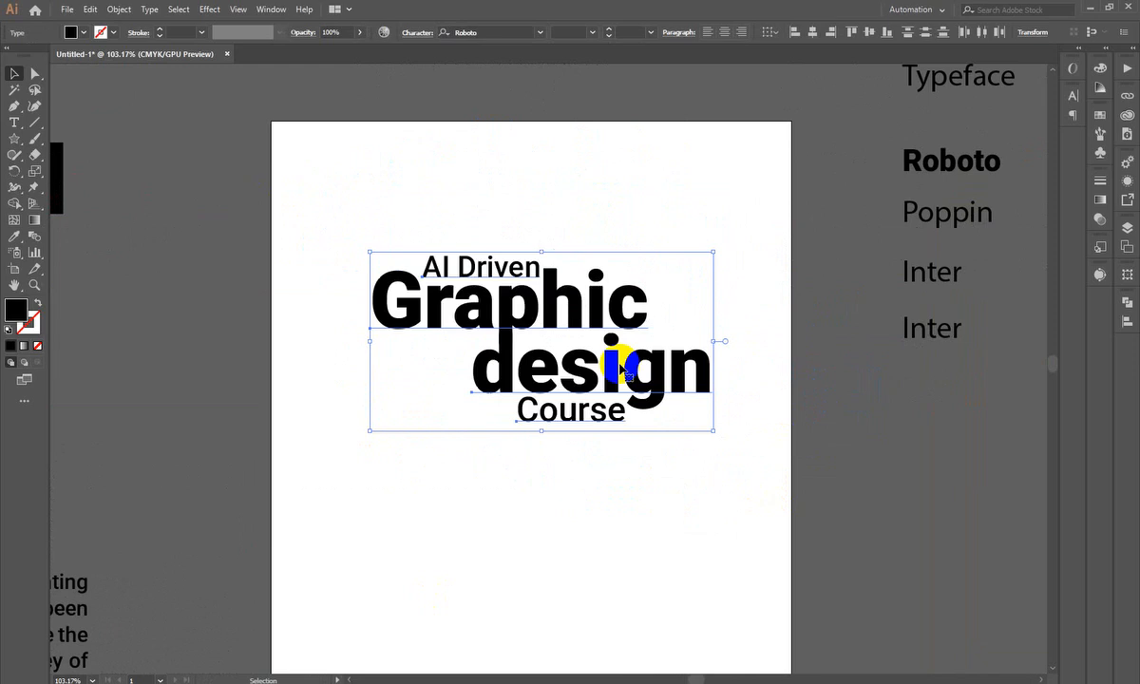
- Examine the relative sizes and placement of "AI Driven", "Graphic", "design" and "Course" on the artboard
{"action": "scroll", "coordinate": [621, 369], "scroll_direction": "down", "scroll_amount": 2}
{"action": "left_click_drag", "start_coordinate": [708, 437], "coordinate": [249, 141]}
{"action": "left_click", "coordinate": [249, 140]}
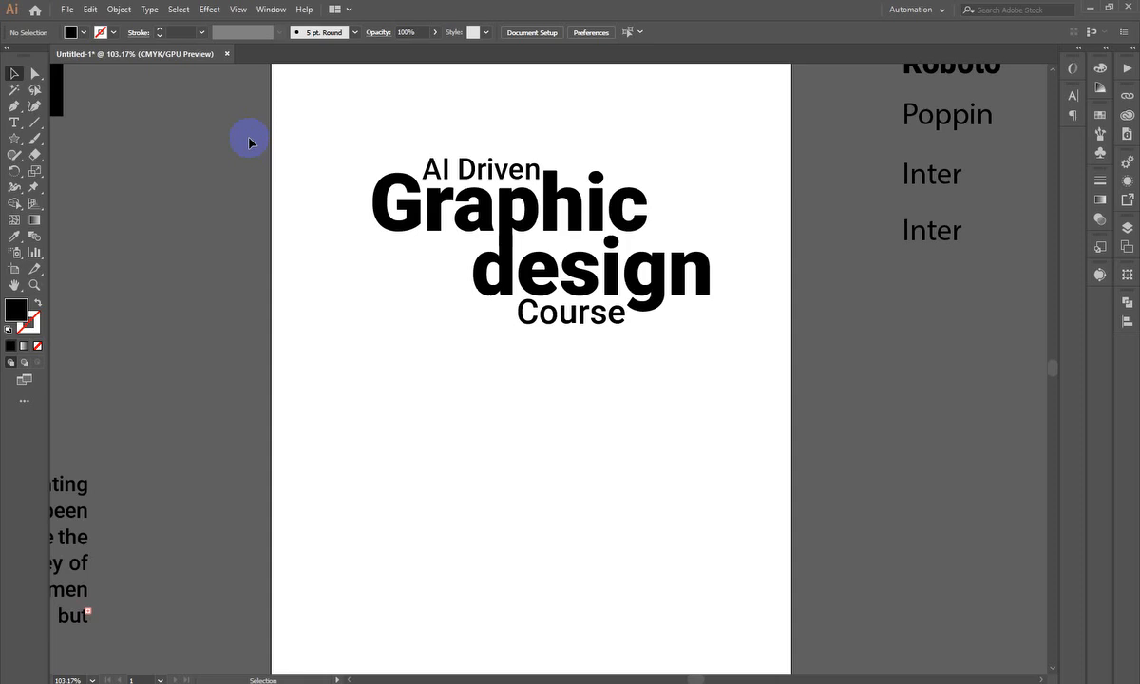
{"action": "left_click_drag", "start_coordinate": [492, 356], "coordinate": [497, 353]}
{"action": "left_click_drag", "start_coordinate": [490, 351], "coordinate": [479, 382]}
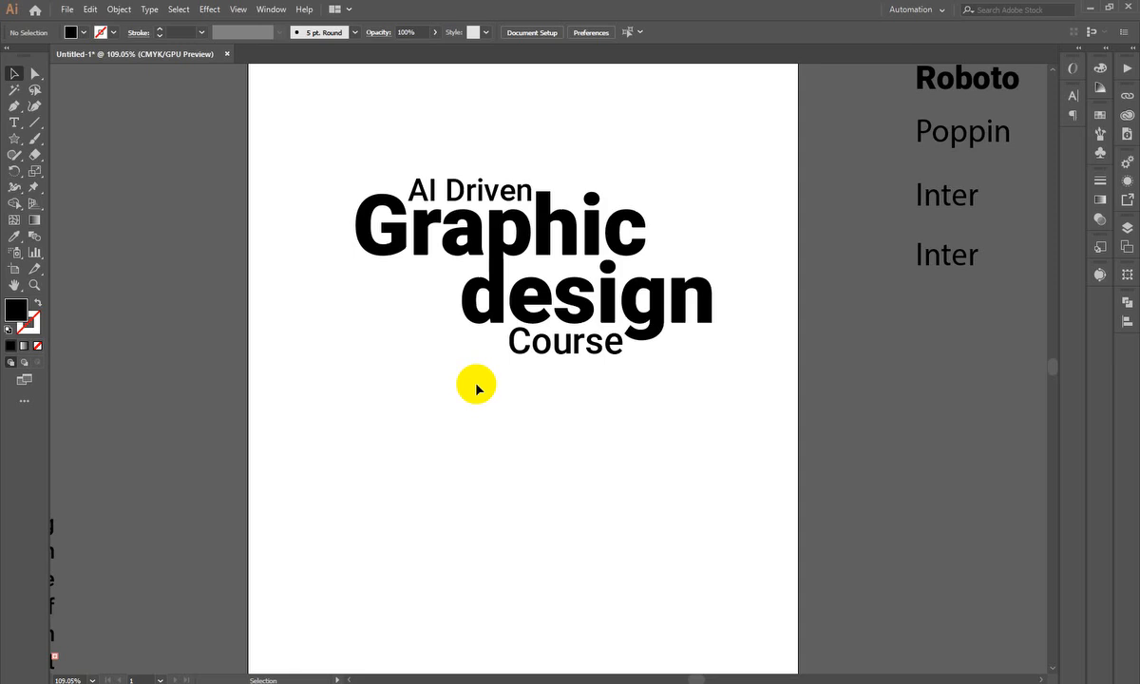
{"action": "scroll", "coordinate": [478, 389], "scroll_direction": "down", "scroll_amount": 3}
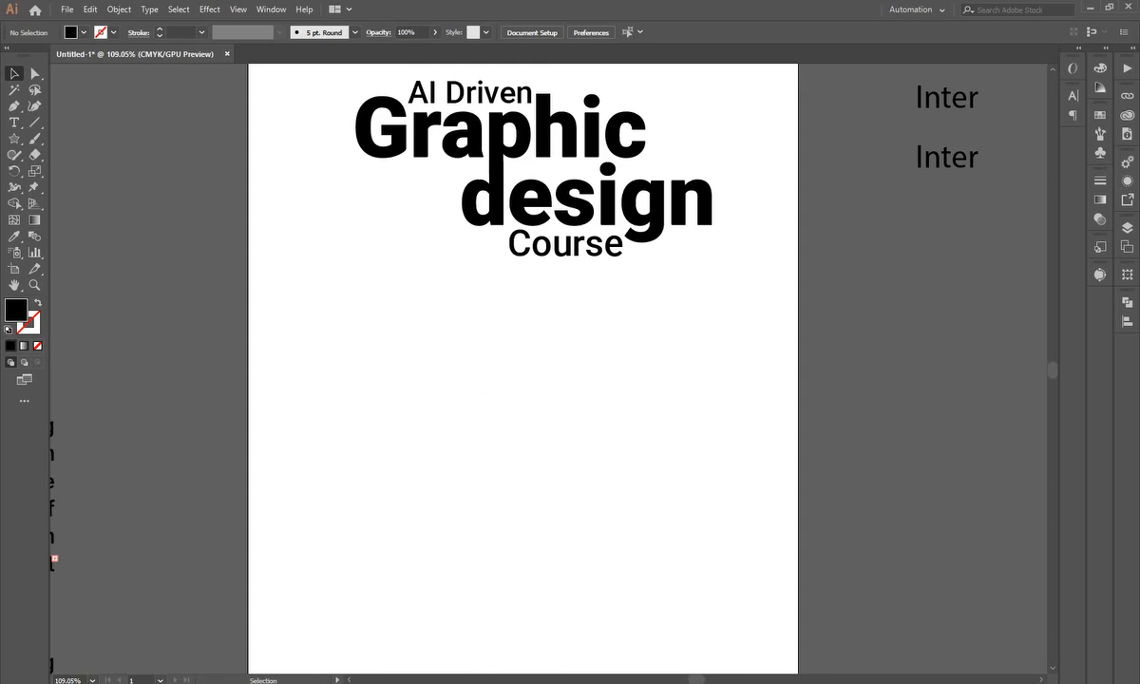
{"action": "scroll", "coordinate": [645, 132], "scroll_direction": "down", "scroll_amount": 5}
{"action": "left_click_drag", "start_coordinate": [567, 363], "coordinate": [409, 484]}
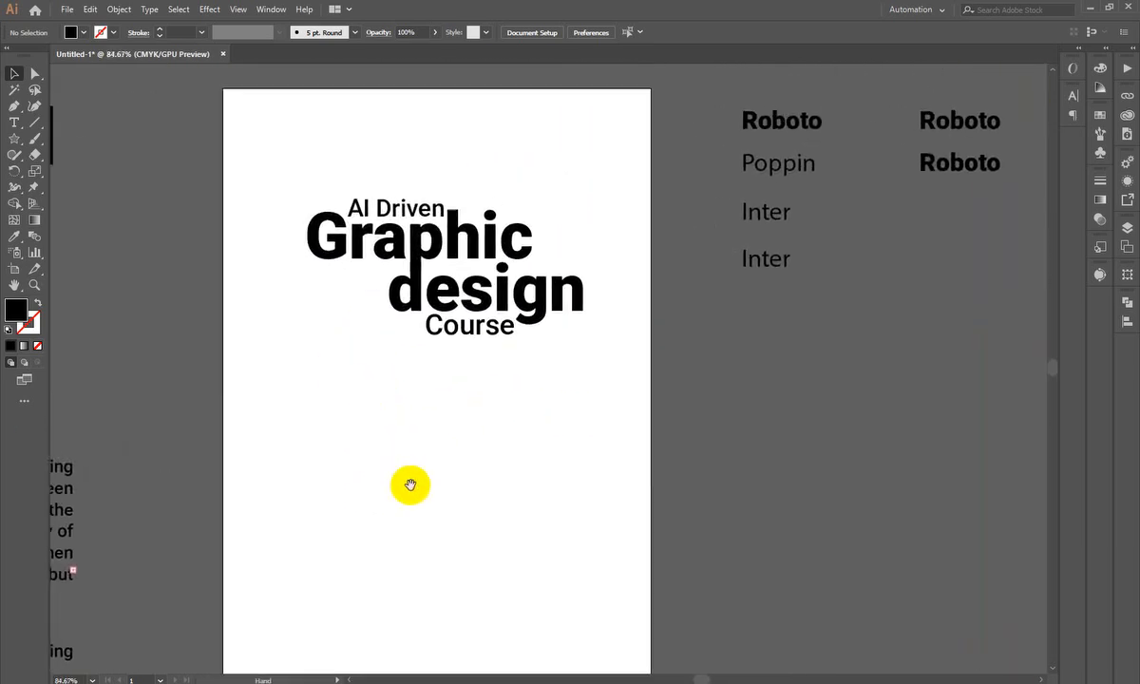
{"action": "left_click_drag", "start_coordinate": [223, 159], "coordinate": [484, 214]}
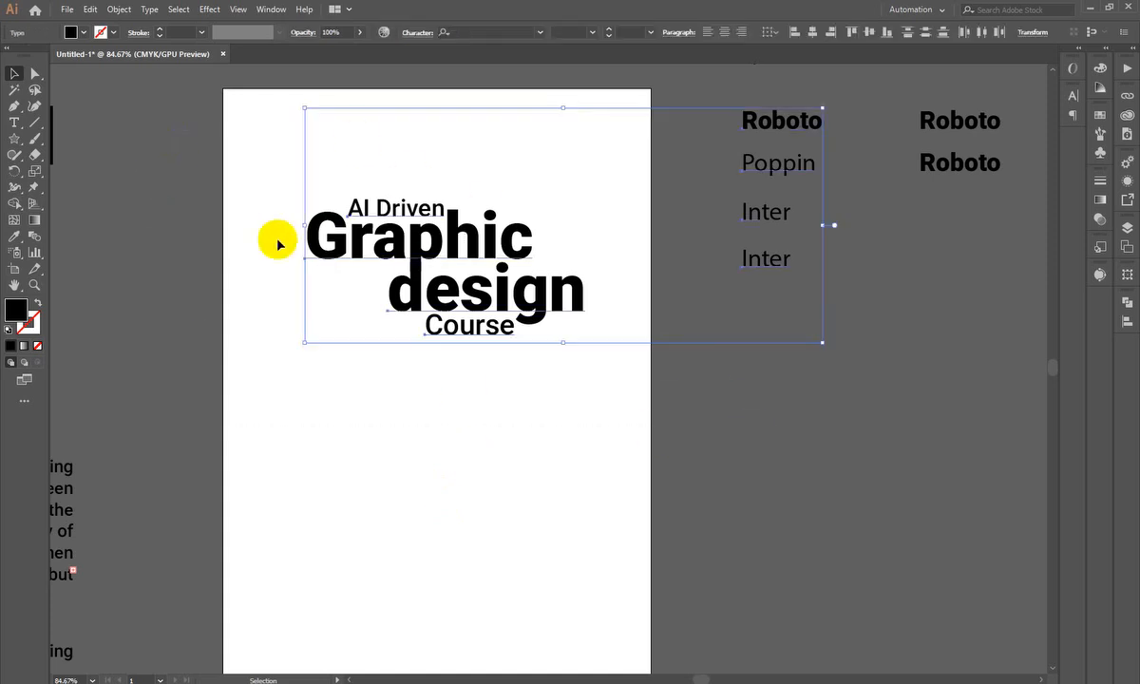
{"action": "left_click", "coordinate": [590, 477]}
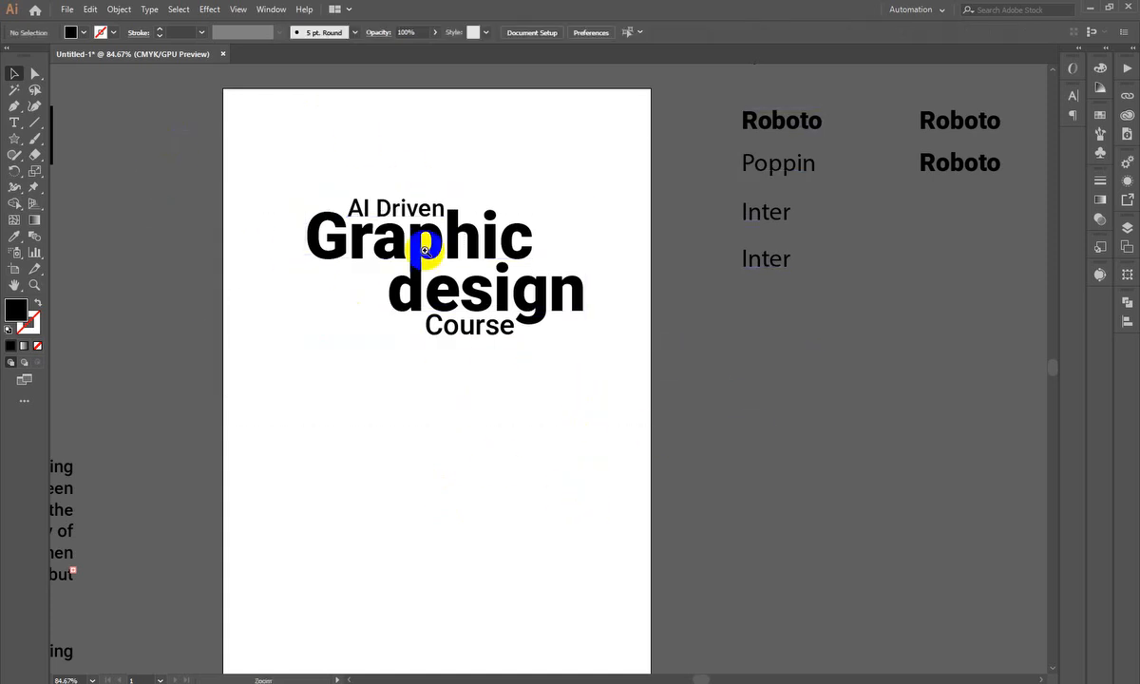
{"action": "scroll", "coordinate": [419, 238], "scroll_direction": "up", "scroll_amount": 1}
{"action": "left_click_drag", "start_coordinate": [102, 109], "coordinate": [645, 480]}
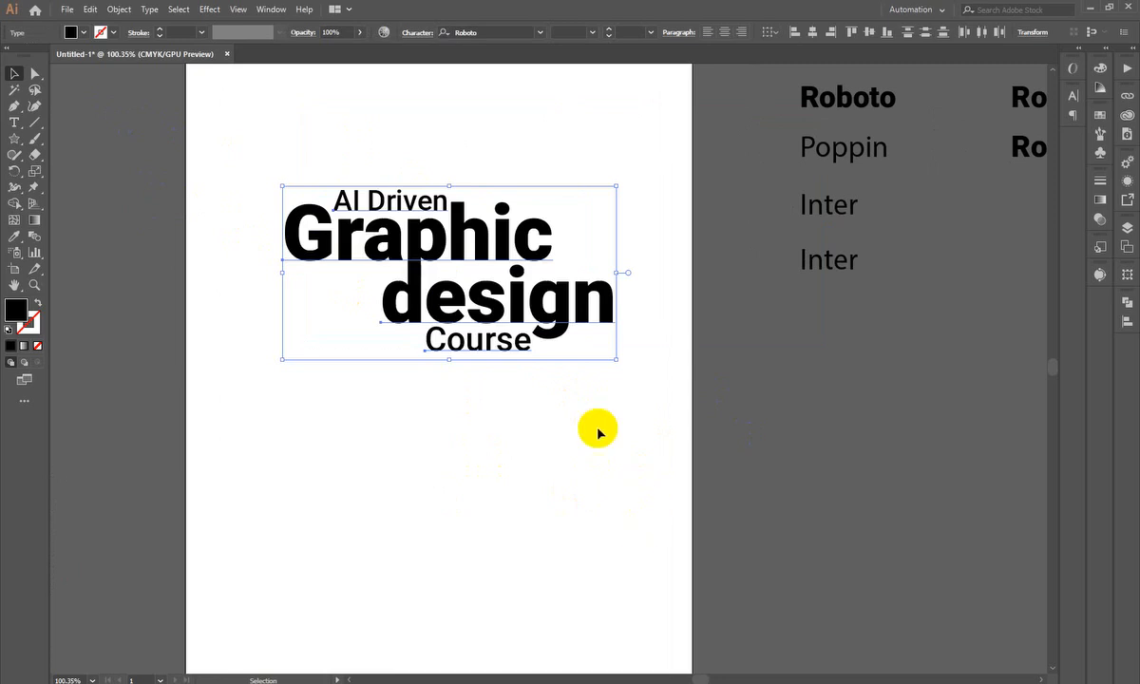
{"action": "left_click", "coordinate": [566, 480]}
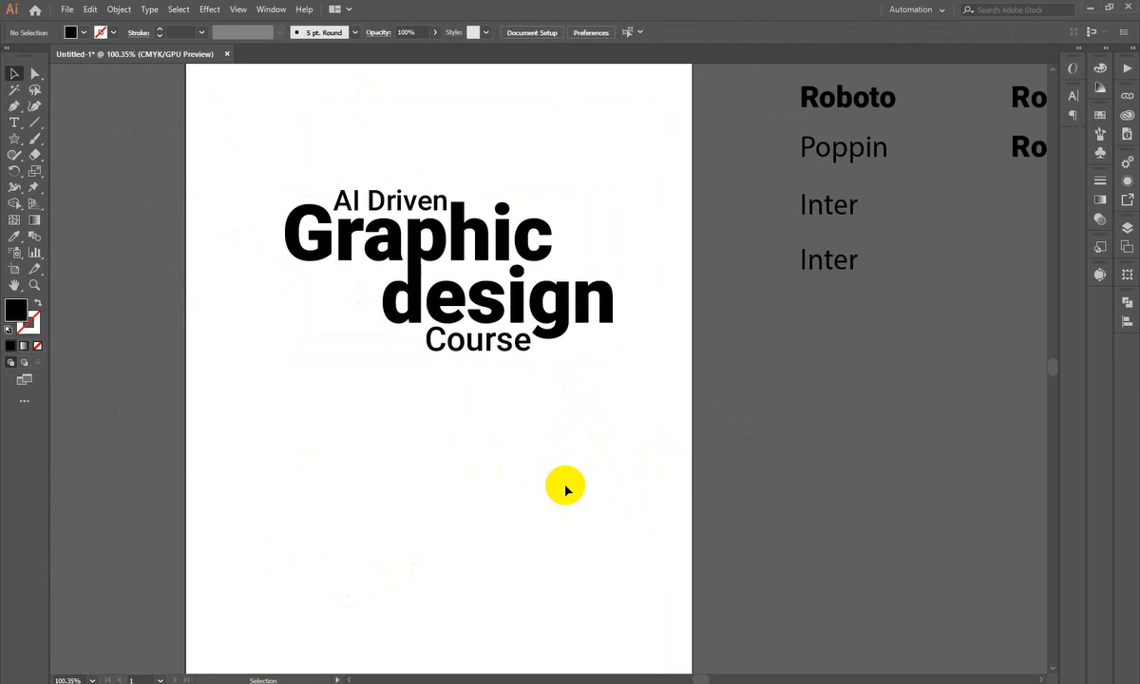
{"action": "left_click_drag", "start_coordinate": [423, 424], "coordinate": [429, 524]}
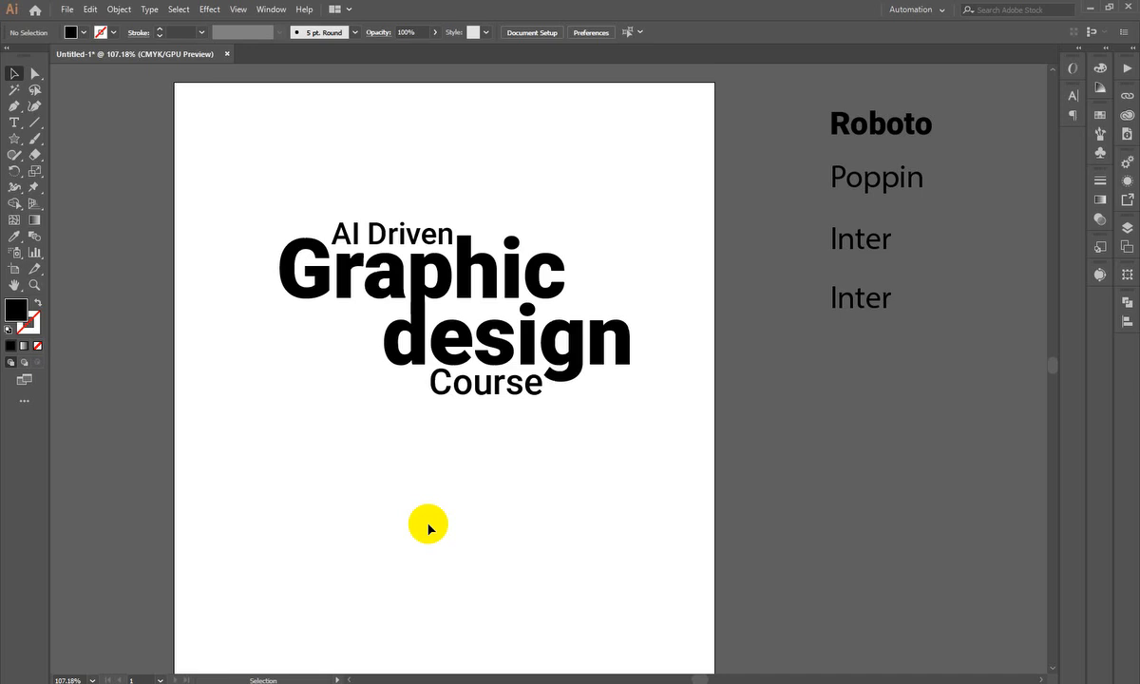
{"action": "scroll", "coordinate": [400, 393], "scroll_direction": "down", "scroll_amount": 1}
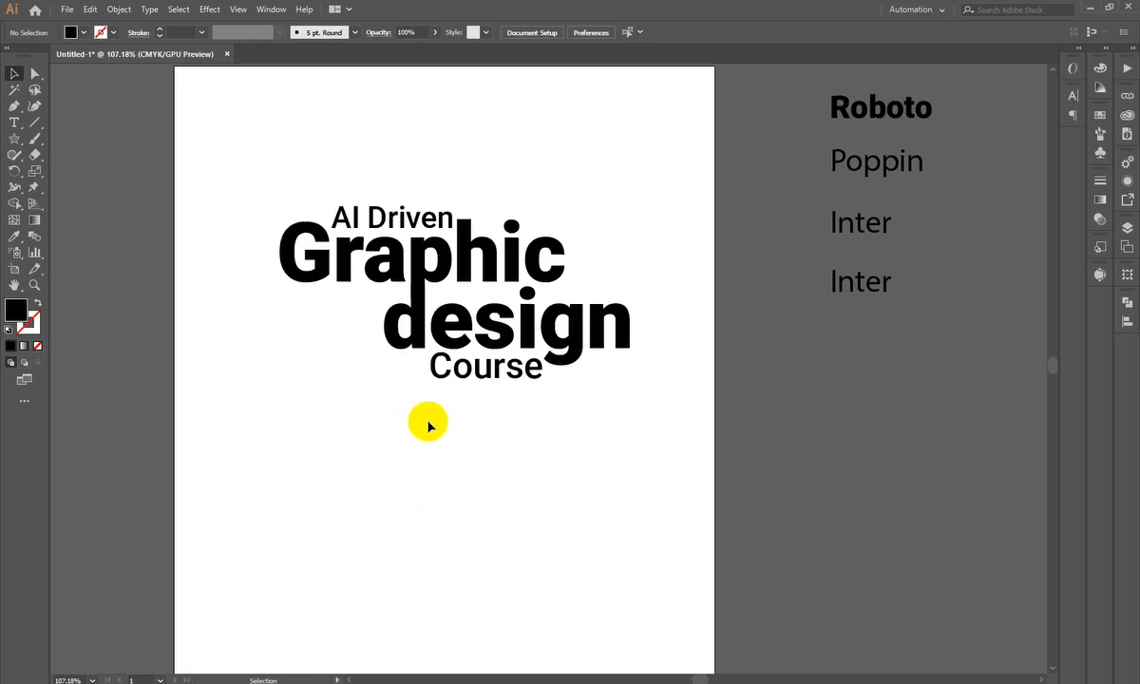
{"action": "scroll", "coordinate": [586, 326], "scroll_direction": "up", "scroll_amount": 1}
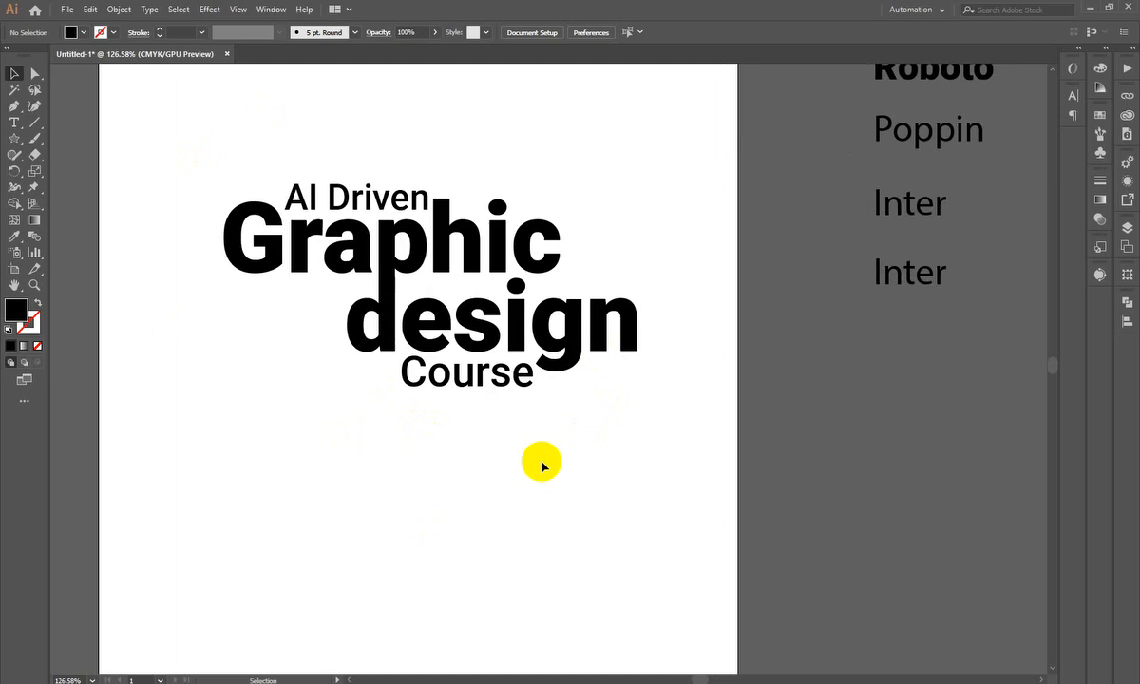
{"action": "scroll", "coordinate": [542, 454], "scroll_direction": "down", "scroll_amount": 5}
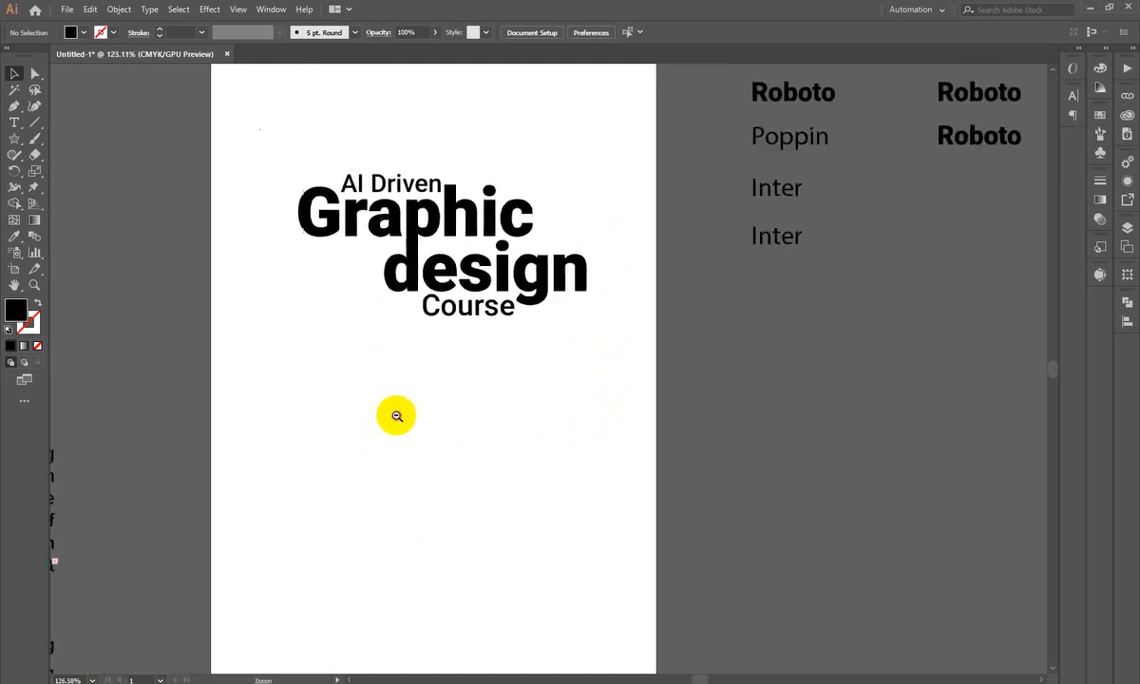
- Move the whole headline to the lower part of the artboard and back up near the top
{"action": "left_click_drag", "start_coordinate": [474, 252], "coordinate": [432, 396]}
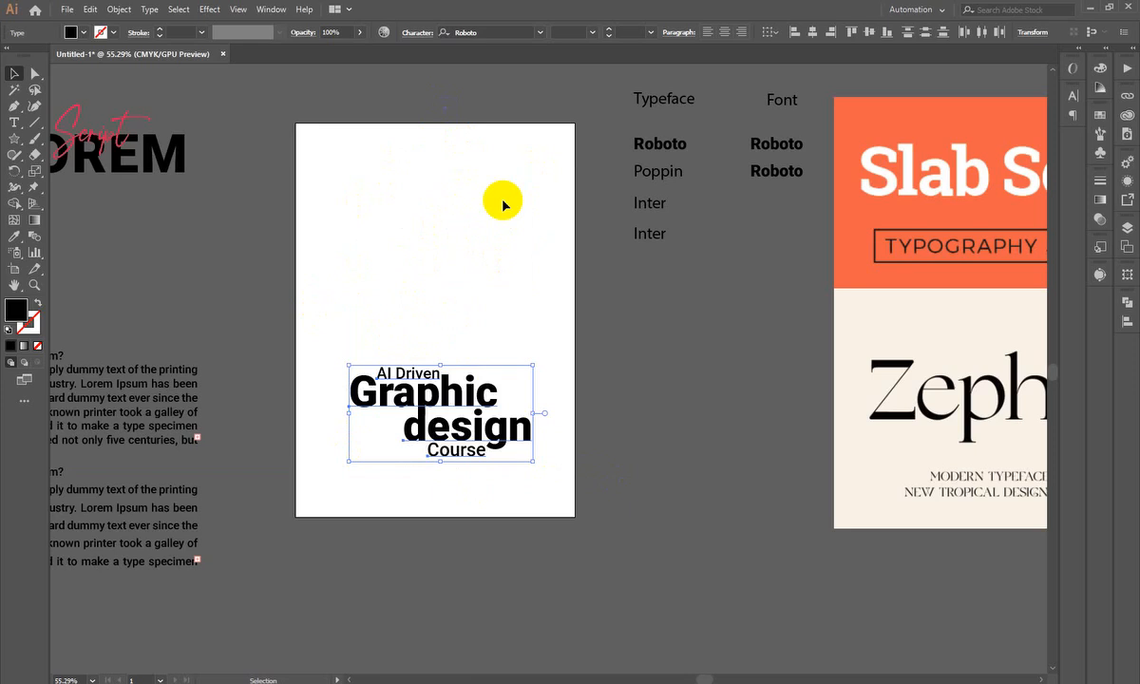
{"action": "left_click_drag", "start_coordinate": [466, 407], "coordinate": [468, 225]}
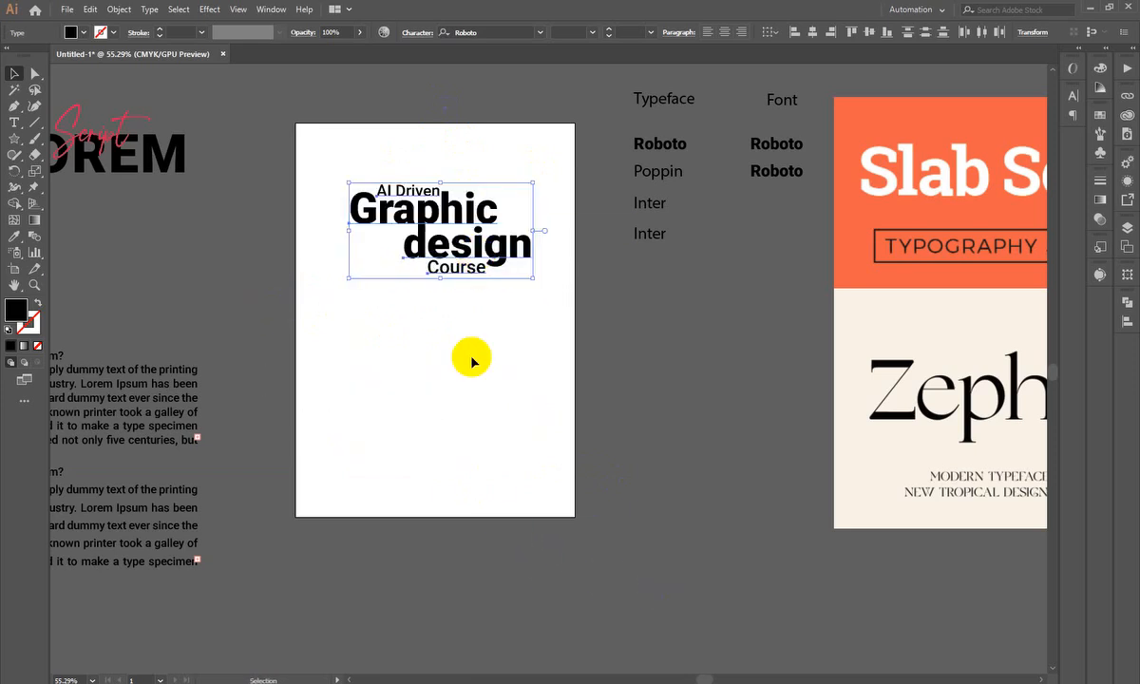
{"action": "left_click", "coordinate": [457, 347]}
{"action": "left_click_drag", "start_coordinate": [417, 360], "coordinate": [417, 310]}
- Select the words "Graphic" and "design" to examine their emphasis within the headline
{"action": "left_click_drag", "start_coordinate": [375, 113], "coordinate": [591, 190]}
{"action": "left_click_drag", "start_coordinate": [406, 255], "coordinate": [509, 257]}
{"action": "left_click_drag", "start_coordinate": [575, 201], "coordinate": [523, 267]}
{"action": "key", "text": "ctrl+z"}
{"action": "left_click", "coordinate": [565, 394]}
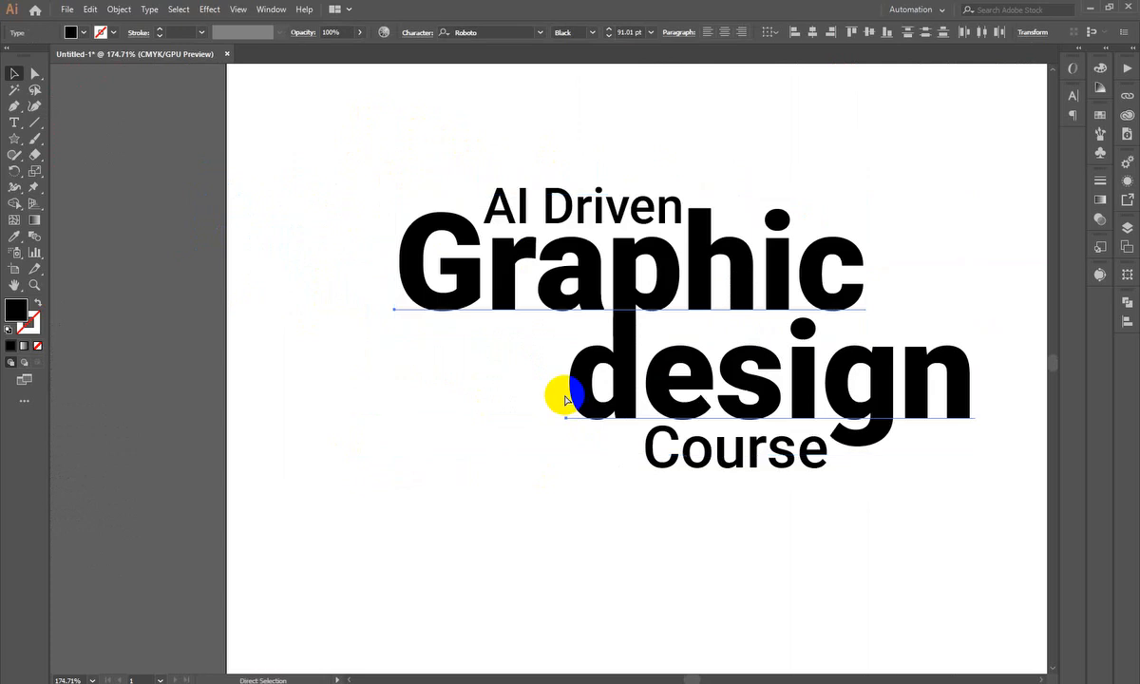
- Try a smaller "AI Driven" beside the beginning of "Graphic" and undo its scaling and move
{"action": "left_click_drag", "start_coordinate": [618, 203], "coordinate": [377, 236]}
{"action": "left_click", "coordinate": [436, 151]}
{"action": "scroll", "coordinate": [436, 152], "scroll_direction": "down", "scroll_amount": 5}
{"action": "scroll", "coordinate": [537, 300], "scroll_direction": "up", "scroll_amount": 2}
{"action": "left_click_drag", "start_coordinate": [539, 249], "coordinate": [428, 313]}
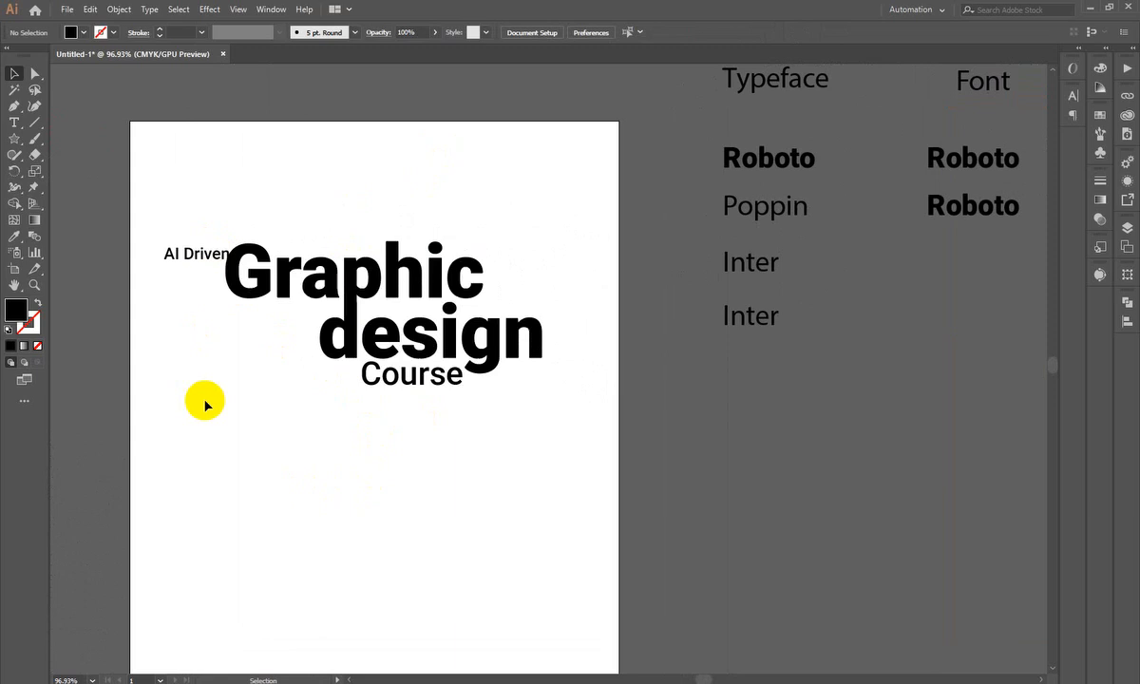
{"action": "key", "text": "ctrl+z"}
{"action": "key", "text": "ctrl+z"}
{"action": "key", "text": "ctrl+z"}
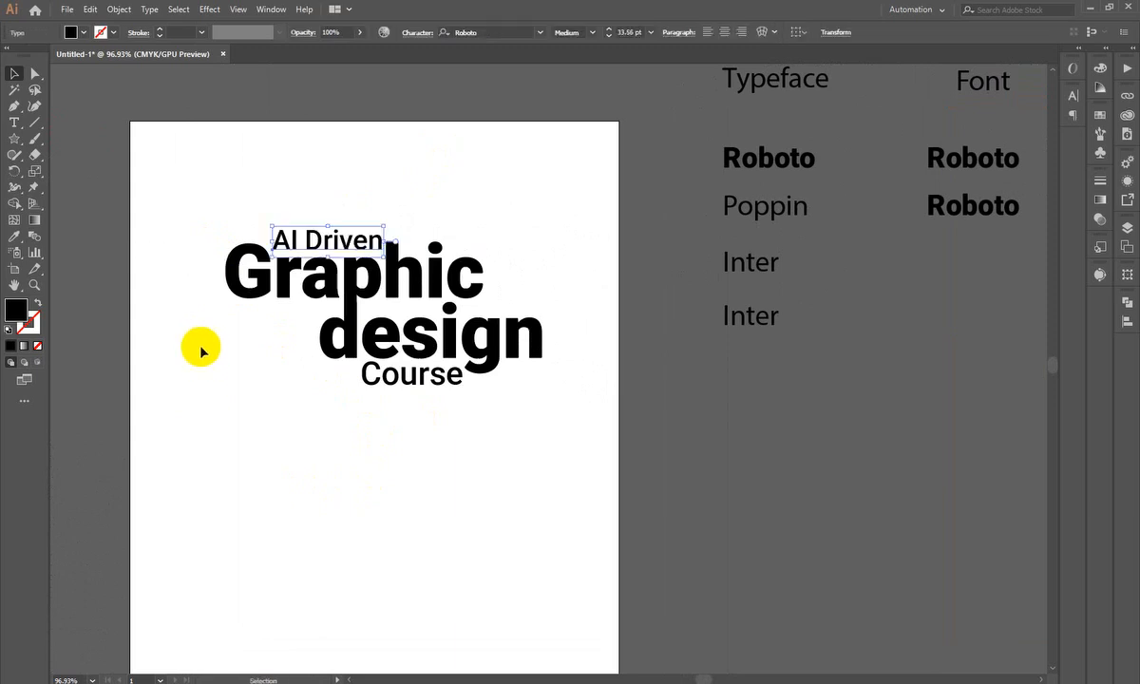
{"action": "left_click", "coordinate": [453, 469]}
{"action": "scroll", "coordinate": [492, 546], "scroll_direction": "down", "scroll_amount": 1}
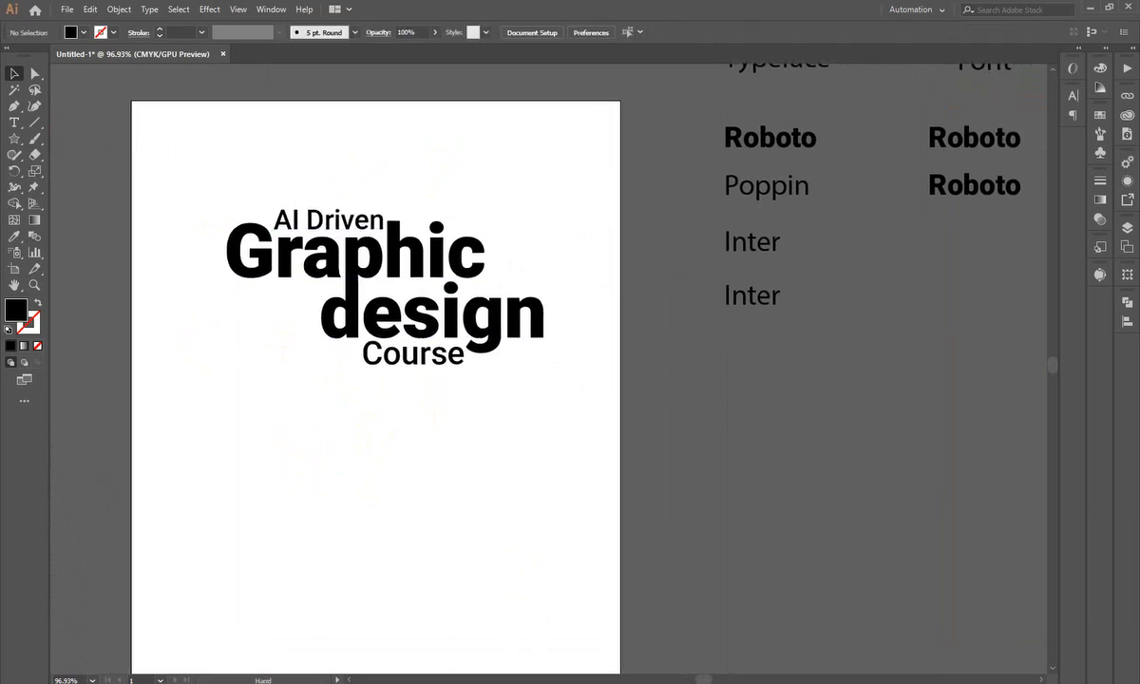
- Switch to the browser and read the "Practical Exercise: Designing a Typographic Poster" section, enlarging the Swiss typography poster example
{"action": "key", "text": "alt+Tab"}
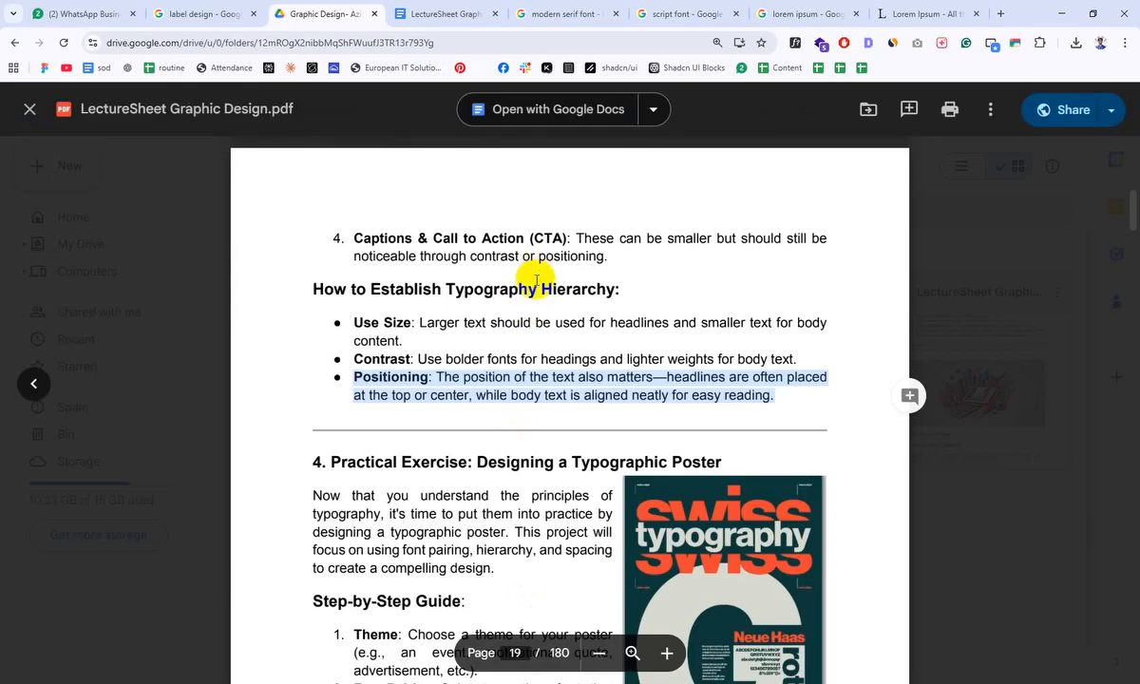
{"action": "scroll", "coordinate": [535, 280], "scroll_direction": "down", "scroll_amount": 3}
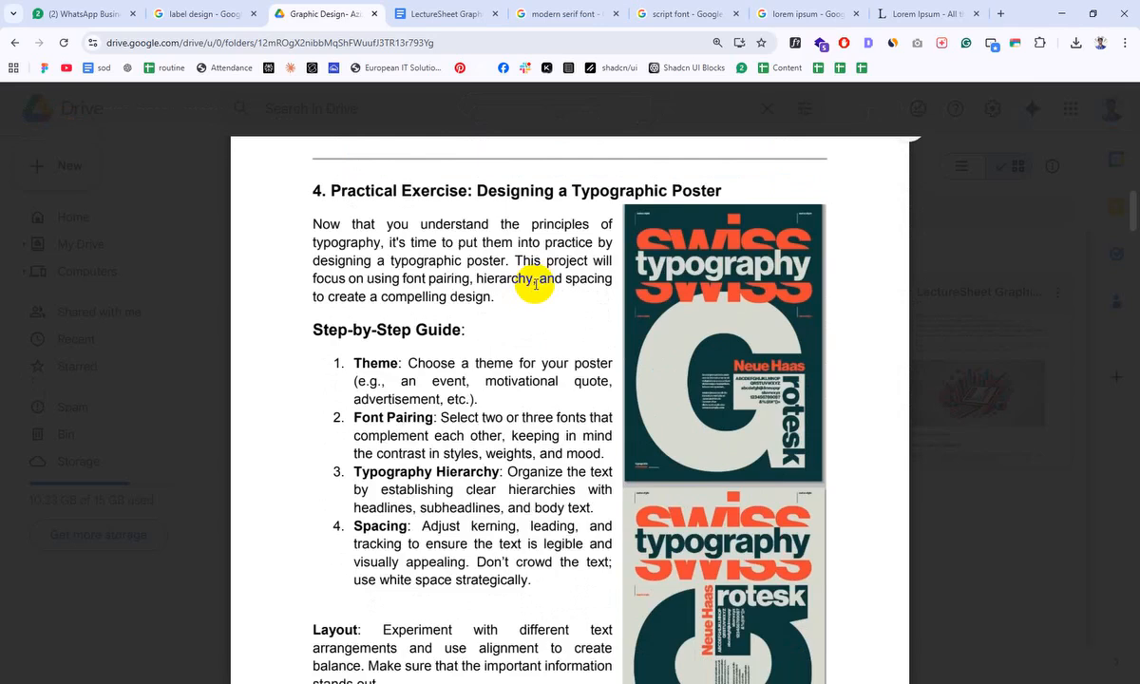
{"action": "scroll", "coordinate": [535, 283], "scroll_direction": "down", "scroll_amount": 2}
{"action": "scroll", "coordinate": [535, 281], "scroll_direction": "up", "scroll_amount": 2}
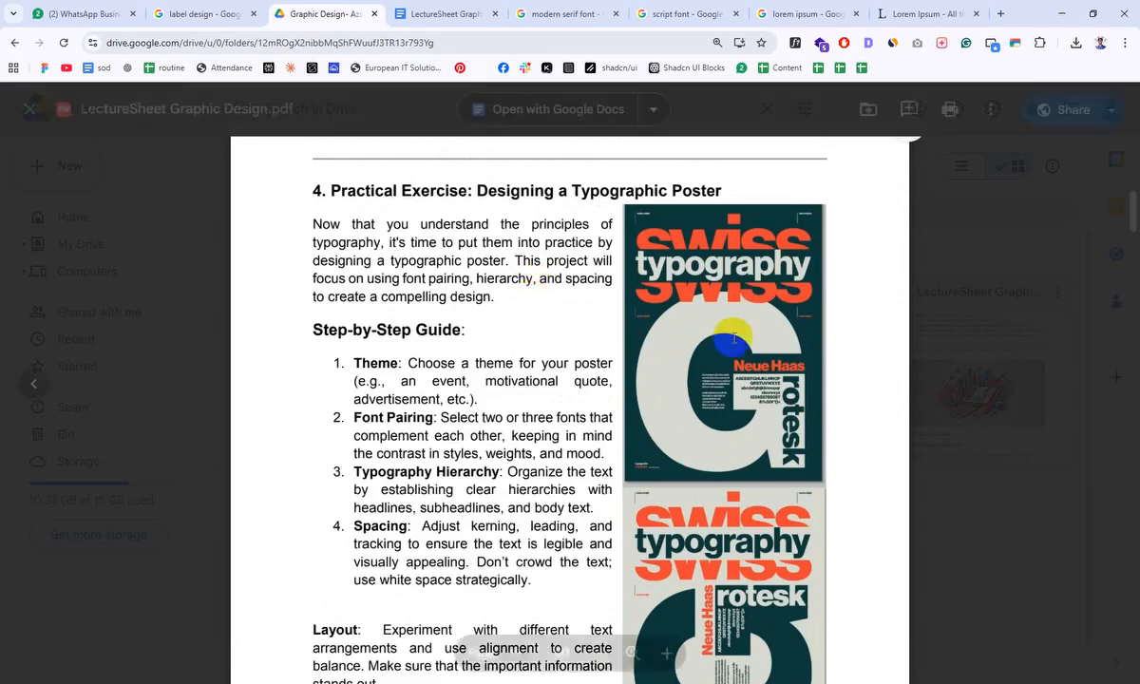
{"action": "scroll", "coordinate": [770, 371], "scroll_direction": "down", "scroll_amount": 4}
{"action": "scroll", "coordinate": [775, 362], "scroll_direction": "up", "scroll_amount": 2}
{"action": "scroll", "coordinate": [783, 362], "scroll_direction": "up", "scroll_amount": 1}
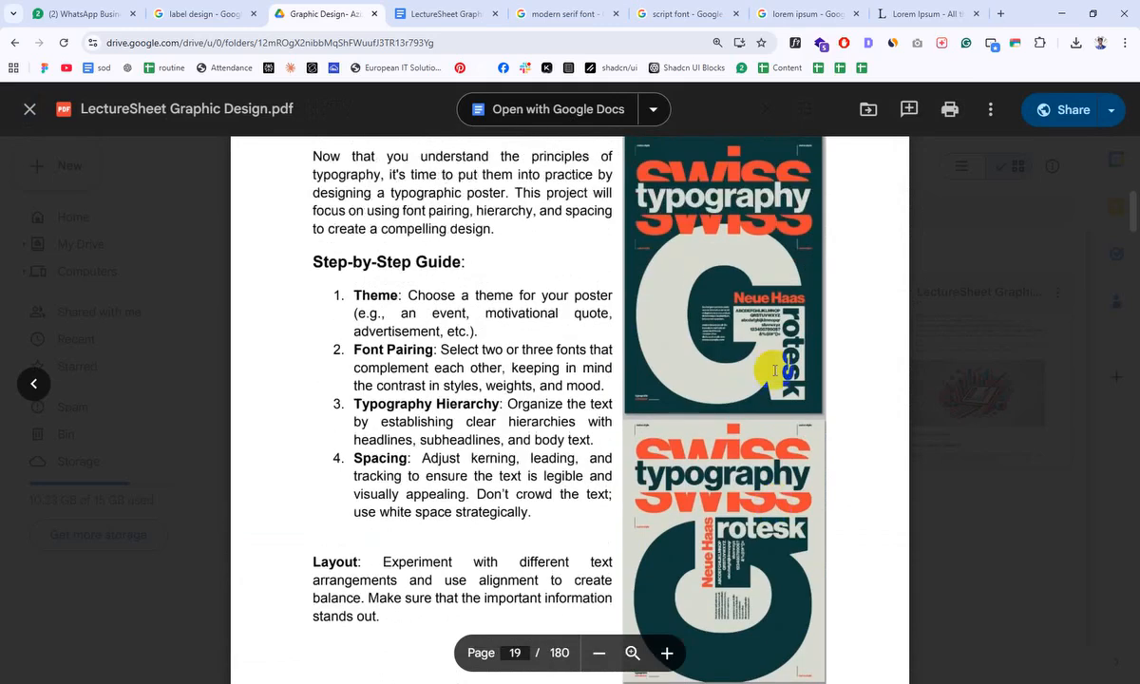
{"action": "scroll", "coordinate": [736, 340], "scroll_direction": "up", "scroll_amount": 1}
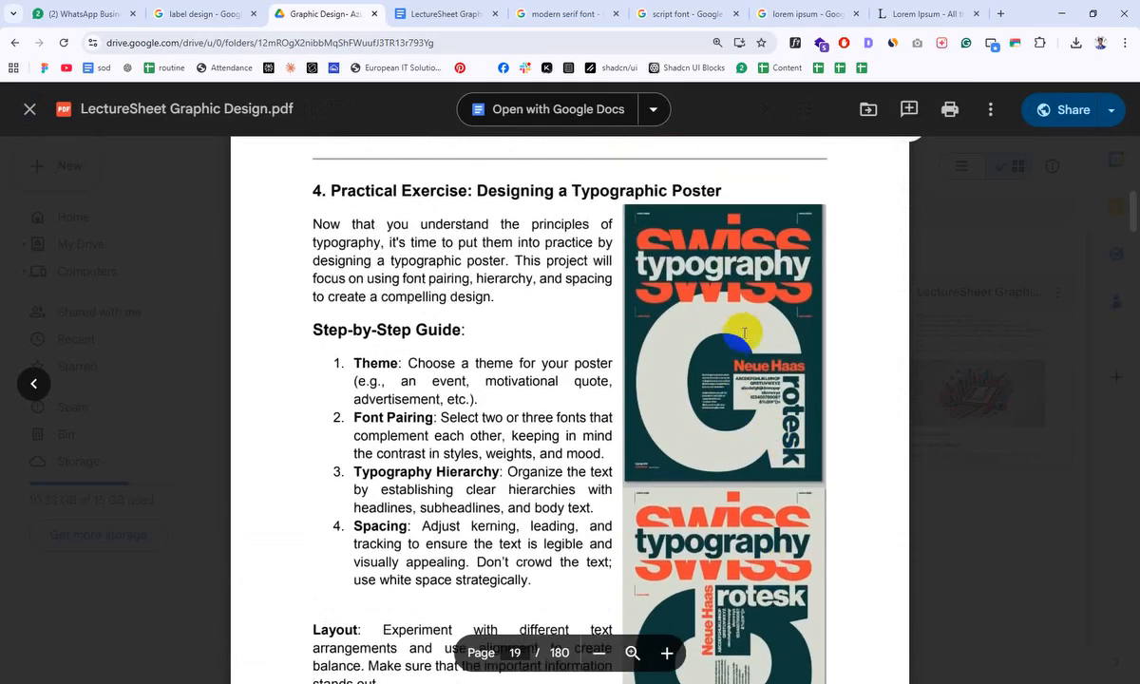
{"action": "key", "text": "ctrl+plus"}
{"action": "key", "text": "ctrl+plus"}
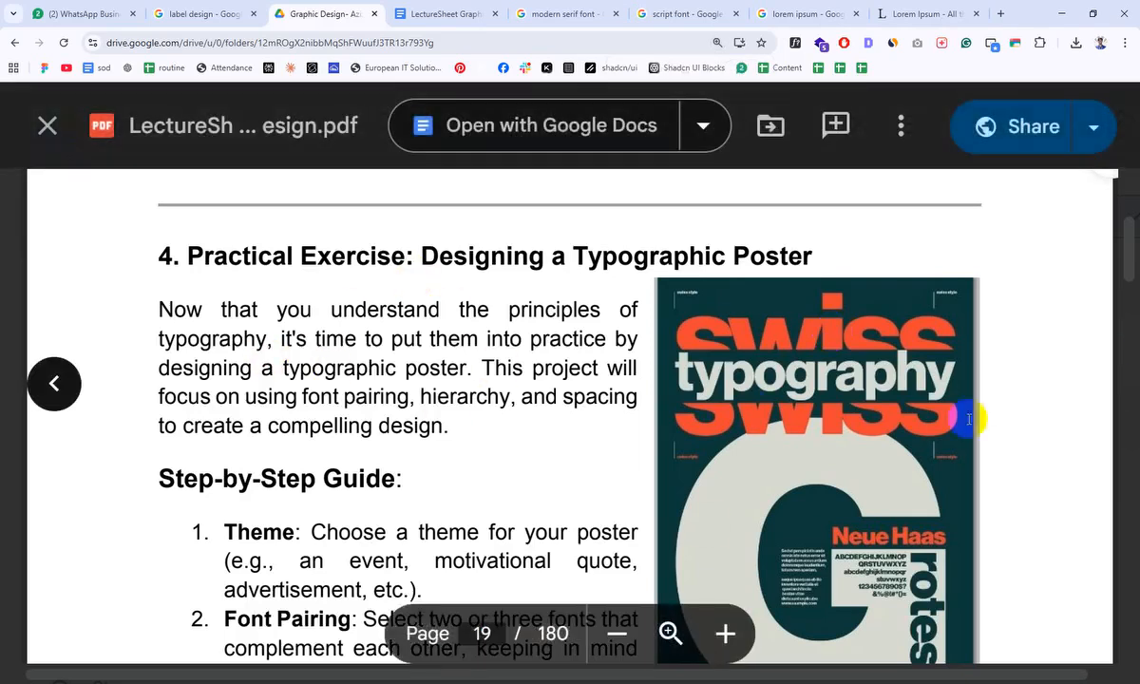
{"action": "scroll", "coordinate": [906, 369], "scroll_direction": "down", "scroll_amount": 1}
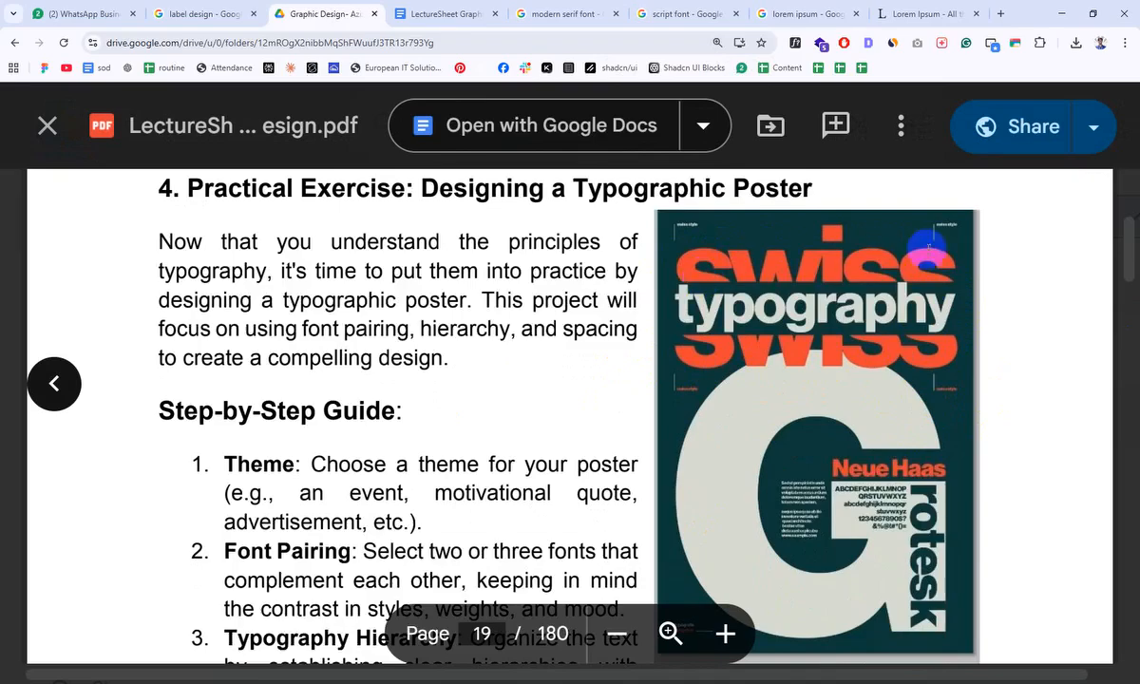
- Frame the poster's "swiss typography swiss" title with a screen-capture selection to examine its hierarchy, and discard the capture
{"action": "key", "text": "Print"}
{"action": "left_click_drag", "start_coordinate": [648, 224], "coordinate": [1005, 401]}
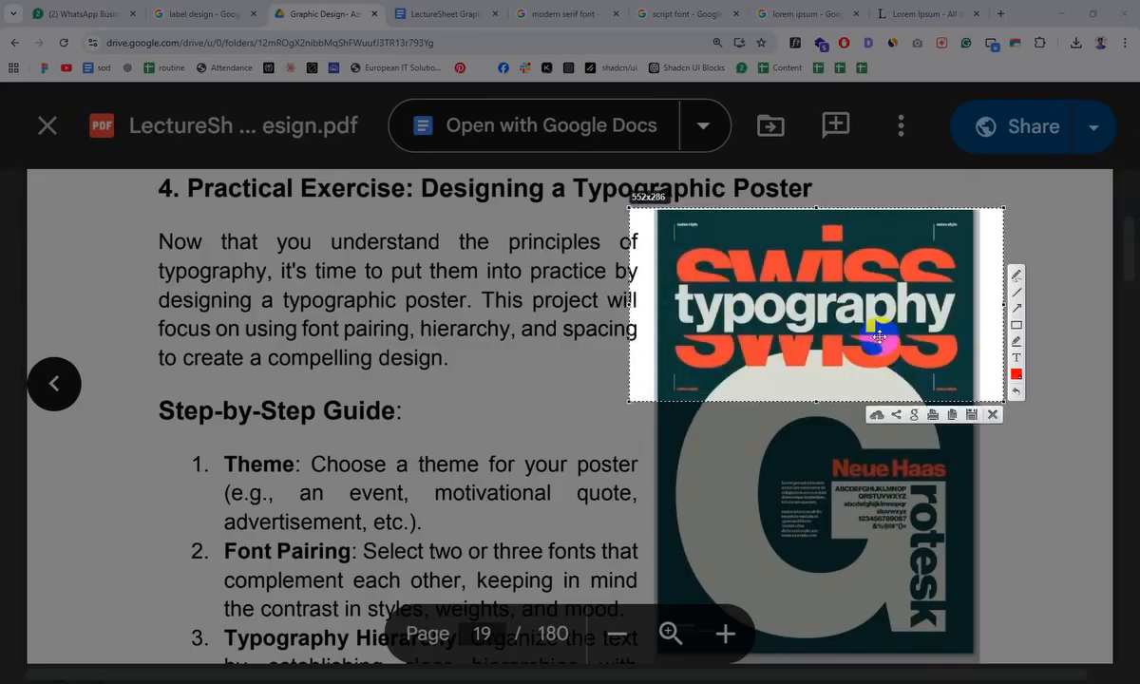
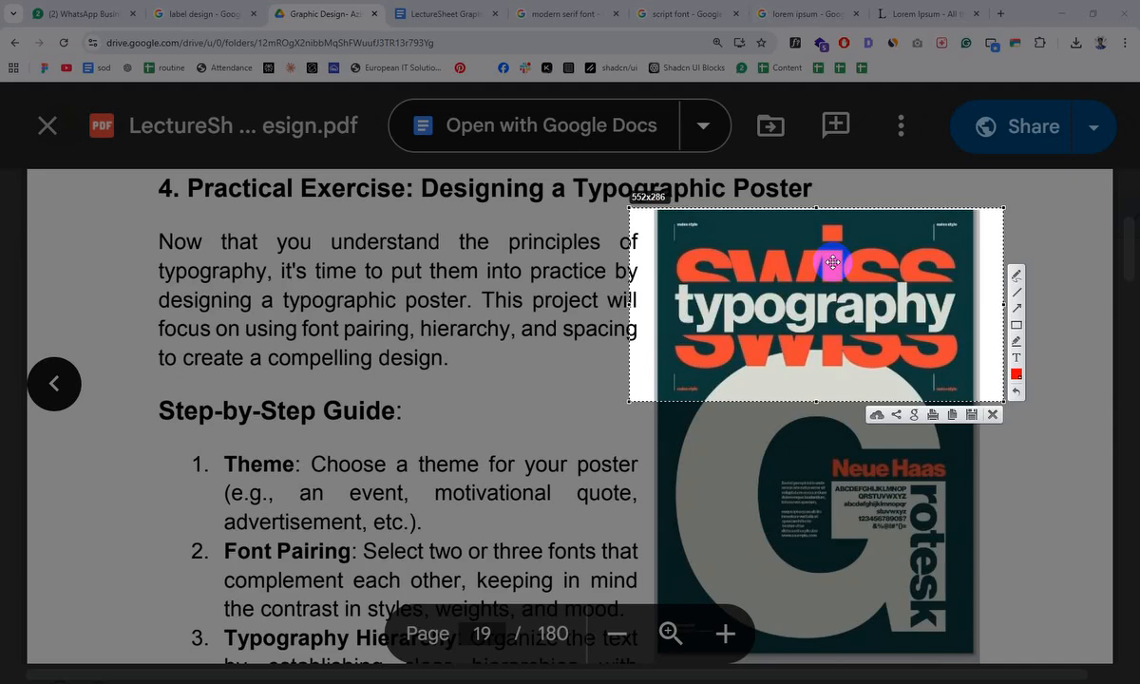
{"action": "left_click", "coordinate": [955, 460]}
{"action": "left_click", "coordinate": [992, 415]}
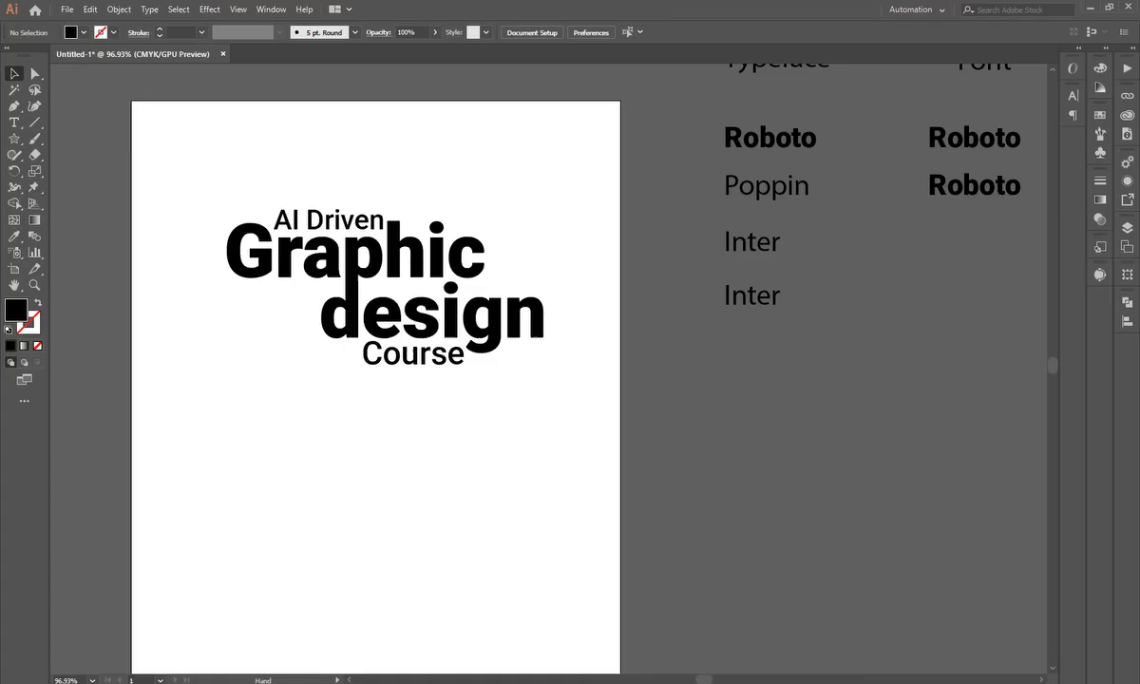
- Switch back to Illustrator and move the whole headline off the artboard into the empty space beside it
{"action": "left_click_drag", "start_coordinate": [277, 320], "coordinate": [496, 280]}
{"action": "left_click_drag", "start_coordinate": [291, 358], "coordinate": [304, 311]}
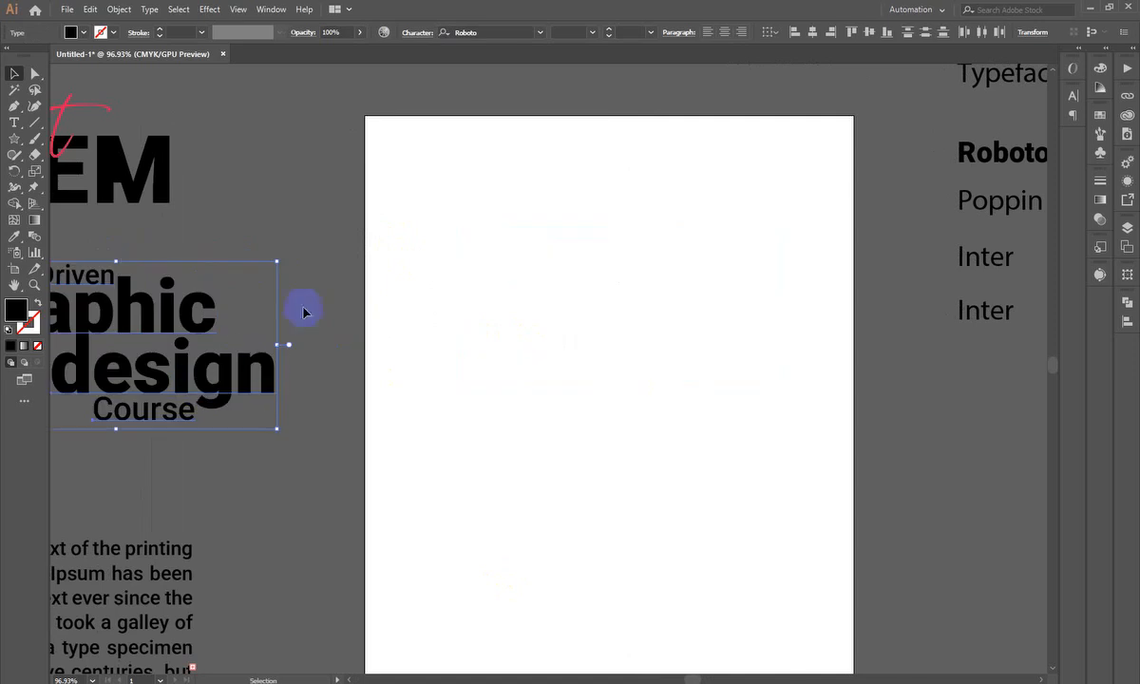
- Add the text "SWISS" on the empty artboard and enlarge it to about 108 pt
{"action": "left_click", "coordinate": [14, 124]}
{"action": "left_click", "coordinate": [459, 373]}
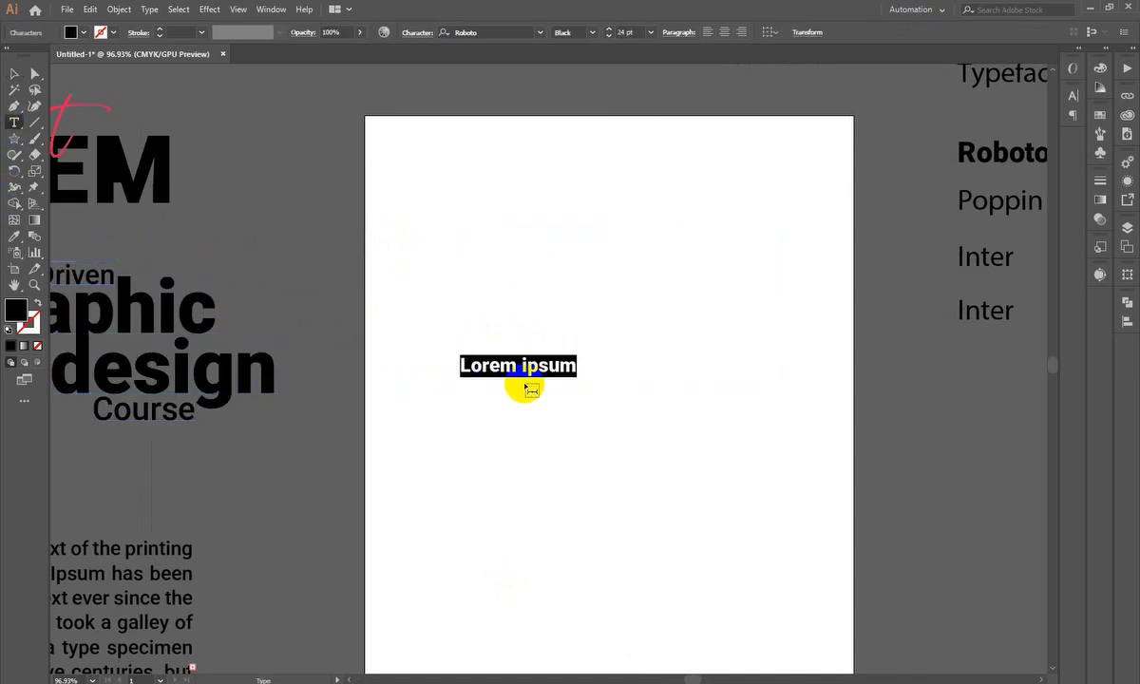
{"action": "type", "text": "SE"}
{"action": "key", "text": "BackSpace"}
{"action": "type", "text": "WISS"}
{"action": "left_click", "coordinate": [14, 73]}
{"action": "left_click_drag", "start_coordinate": [520, 378], "coordinate": [731, 511]}
{"action": "left_click_drag", "start_coordinate": [633, 390], "coordinate": [640, 345]}
{"action": "left_click_drag", "start_coordinate": [645, 247], "coordinate": [744, 436]}
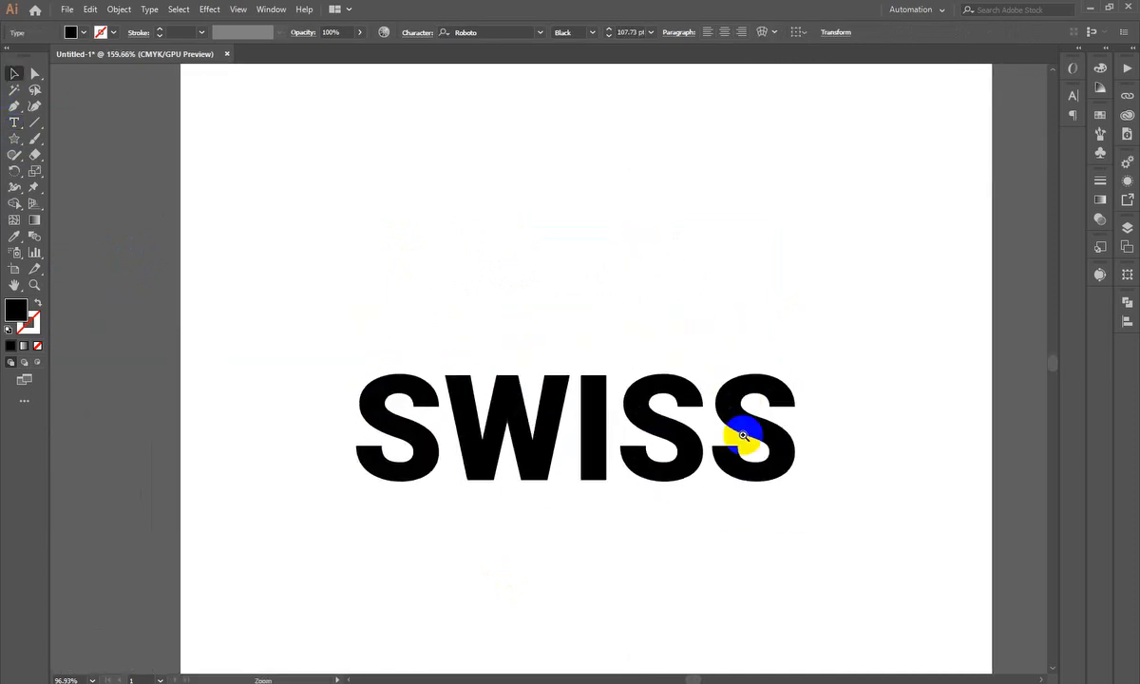
{"action": "left_click_drag", "start_coordinate": [566, 563], "coordinate": [573, 524]}
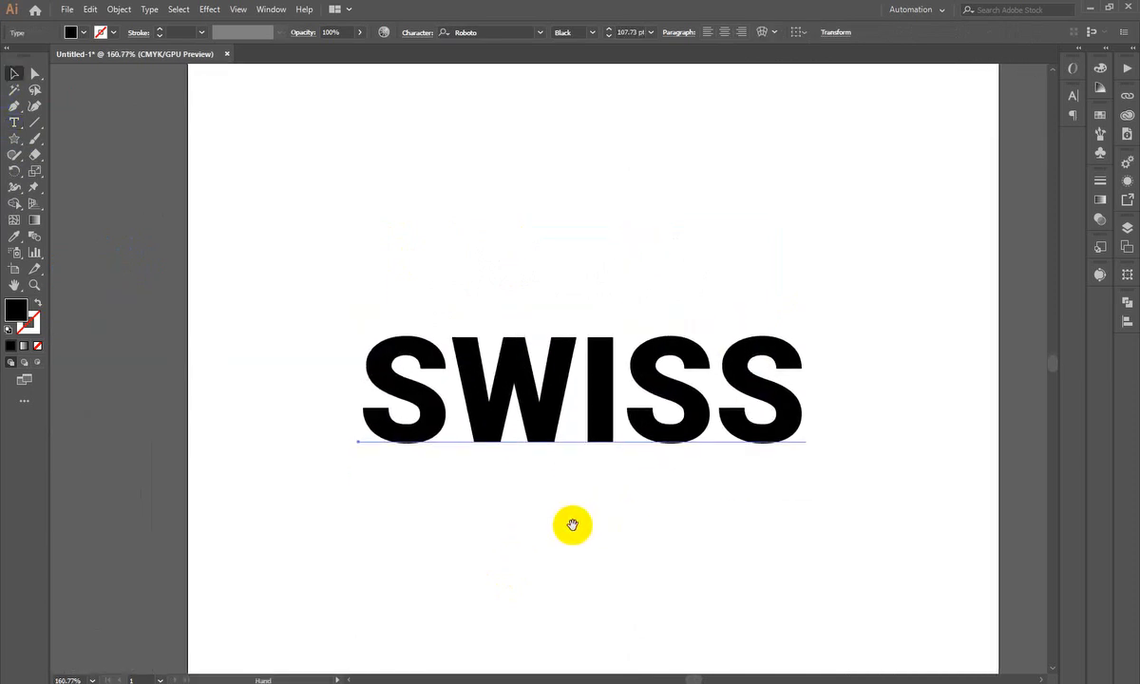
- Change "SWISS" to Acumin Variable Concept ExtraCondensed UltraBlack and enlarge it to about 195 pt
{"action": "left_click", "coordinate": [1072, 98]}
{"action": "left_click", "coordinate": [966, 112]}
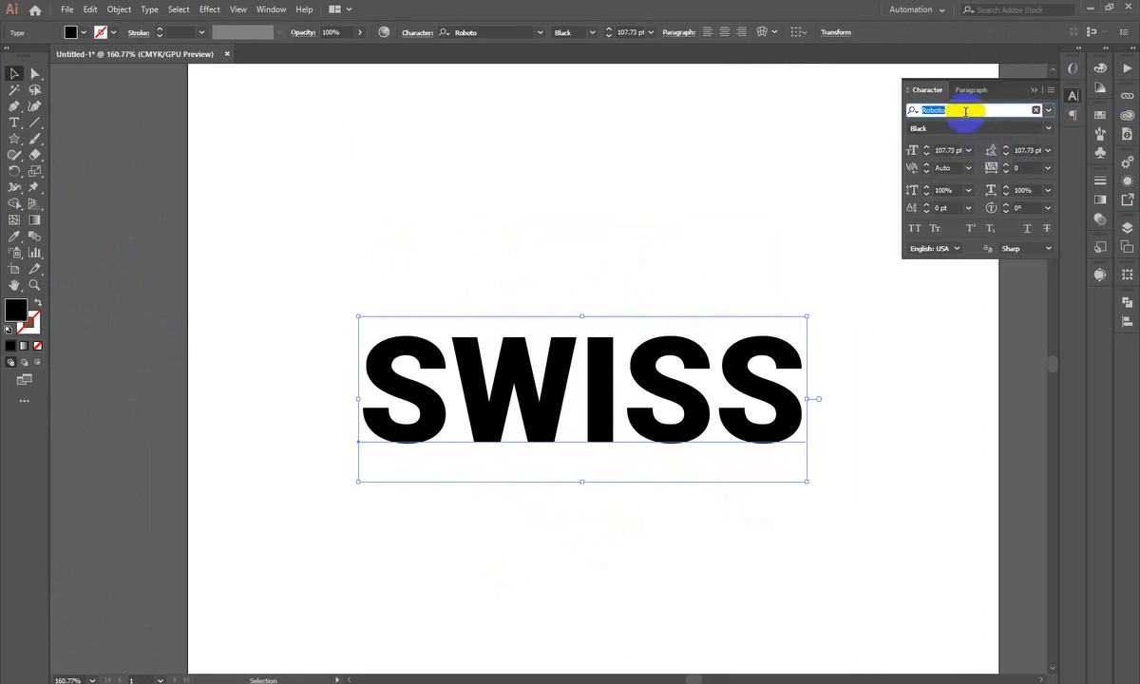
{"action": "type", "text": "cond"}
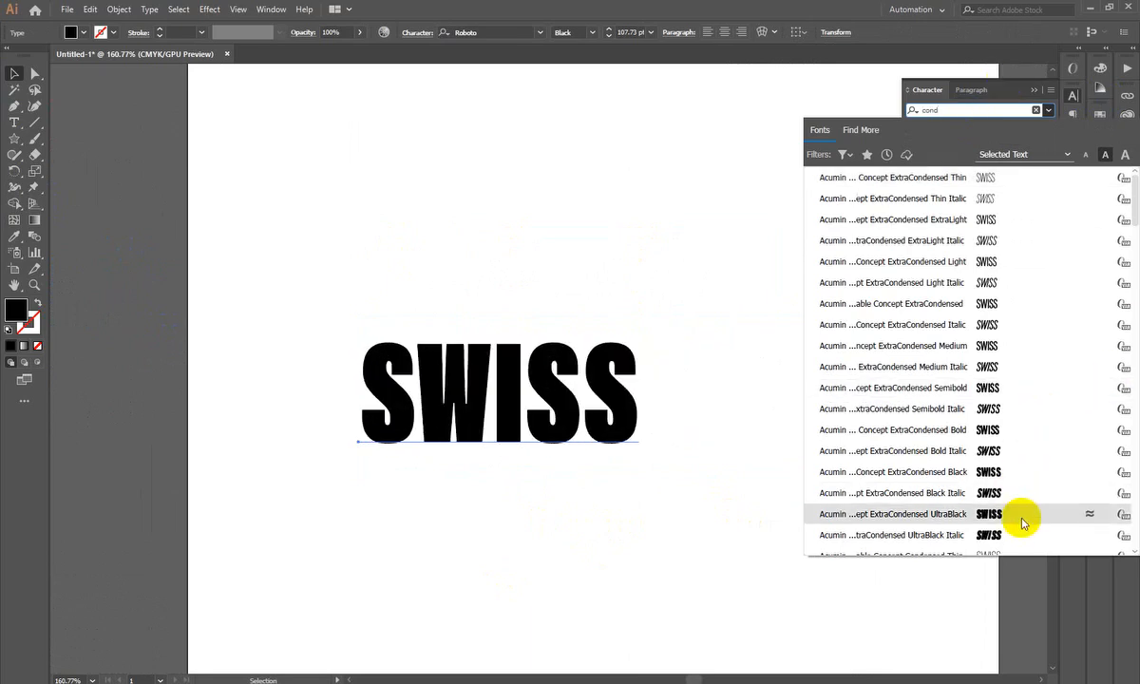
{"action": "left_click", "coordinate": [1019, 516]}
{"action": "left_click_drag", "start_coordinate": [641, 399], "coordinate": [869, 411]}
{"action": "left_click_drag", "start_coordinate": [521, 400], "coordinate": [409, 342]}
{"action": "left_click_drag", "start_coordinate": [517, 344], "coordinate": [399, 242]}
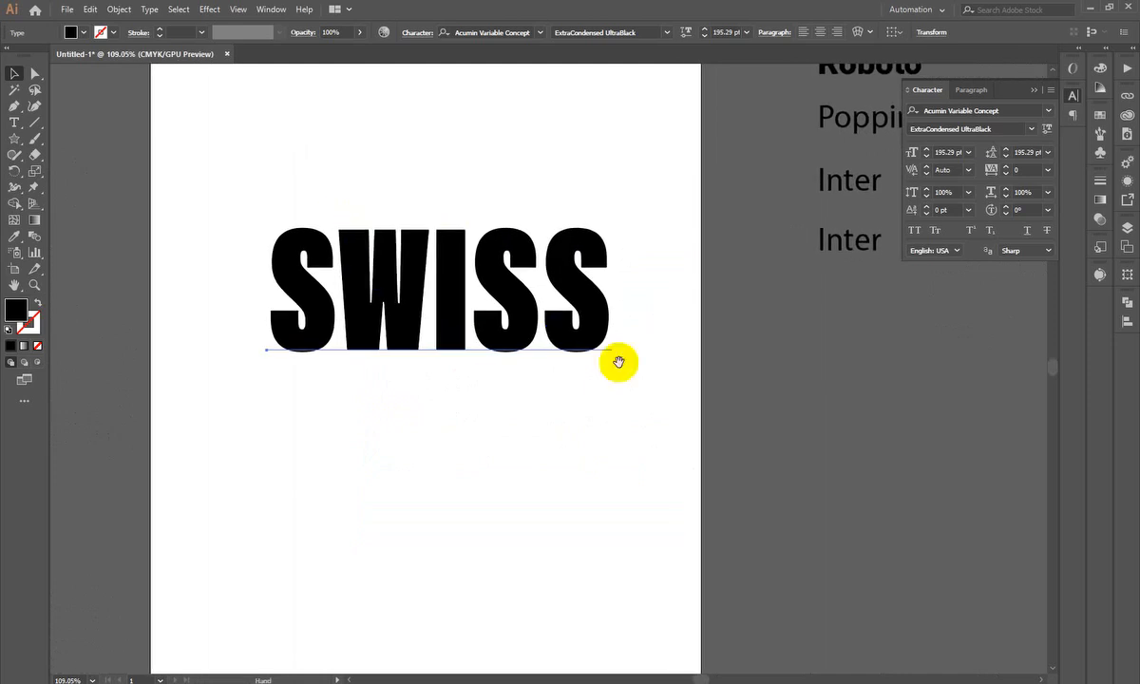
{"action": "left_click_drag", "start_coordinate": [619, 362], "coordinate": [527, 335]}
- Draw a rectangle about 151 by 24 mm across the middle of "SWISS" and fill it bright red
{"action": "left_click_drag", "start_coordinate": [16, 140], "coordinate": [78, 140]}
{"action": "left_click_drag", "start_coordinate": [258, 231], "coordinate": [266, 249]}
{"action": "left_click_drag", "start_coordinate": [116, 233], "coordinate": [598, 310]}
{"action": "left_click", "coordinate": [13, 287]}
{"action": "double_click", "coordinate": [15, 307]}
{"action": "left_click", "coordinate": [805, 135]}
{"action": "left_click", "coordinate": [855, 122]}
{"action": "key", "text": "Return"}
{"action": "left_click", "coordinate": [14, 73]}
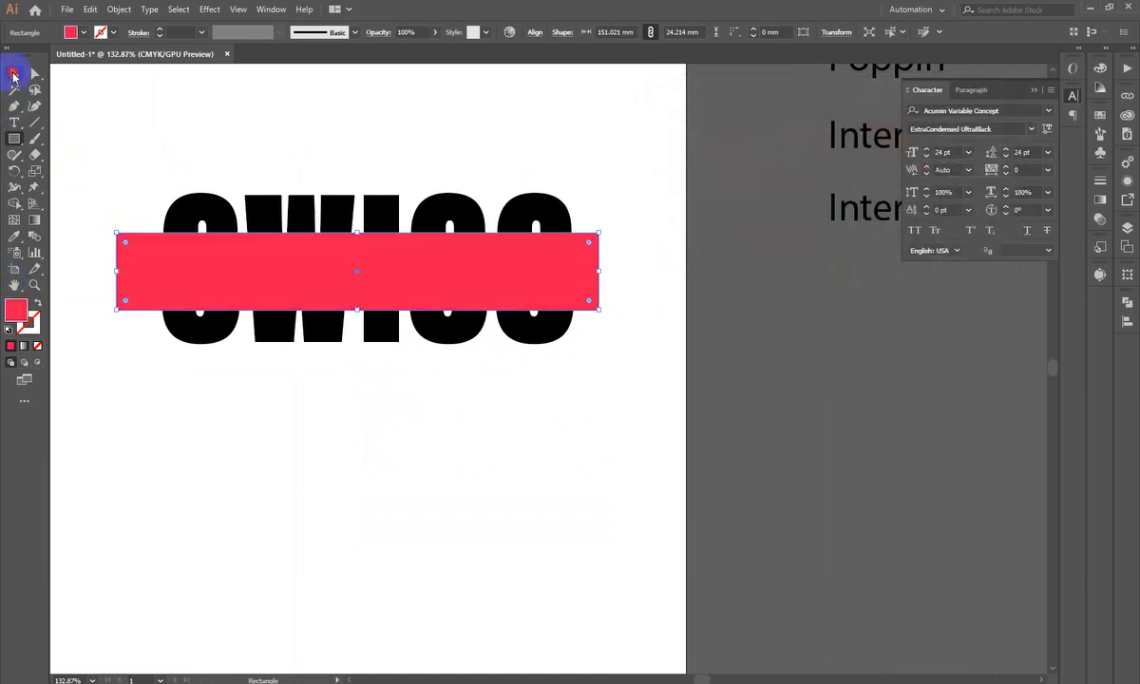
- Shift the red bar slightly sideways so it extends more evenly past both ends of "SWISS"
{"action": "left_click", "coordinate": [350, 428]}
{"action": "left_click_drag", "start_coordinate": [369, 290], "coordinate": [390, 287]}
{"action": "scroll", "coordinate": [414, 287], "scroll_direction": "up", "scroll_amount": 2}
{"action": "left_click_drag", "start_coordinate": [454, 308], "coordinate": [530, 338]}
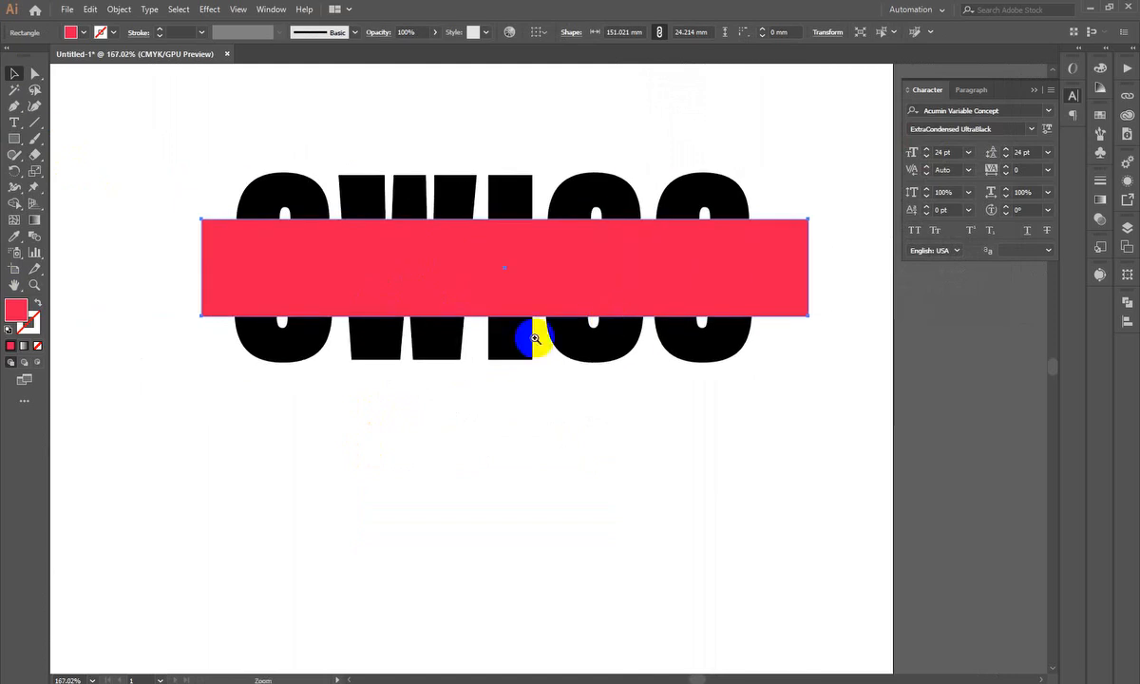
{"action": "scroll", "coordinate": [525, 361], "scroll_direction": "down", "scroll_amount": 3}
{"action": "left_click_drag", "start_coordinate": [501, 481], "coordinate": [492, 489]}
{"action": "left_click", "coordinate": [491, 488]}
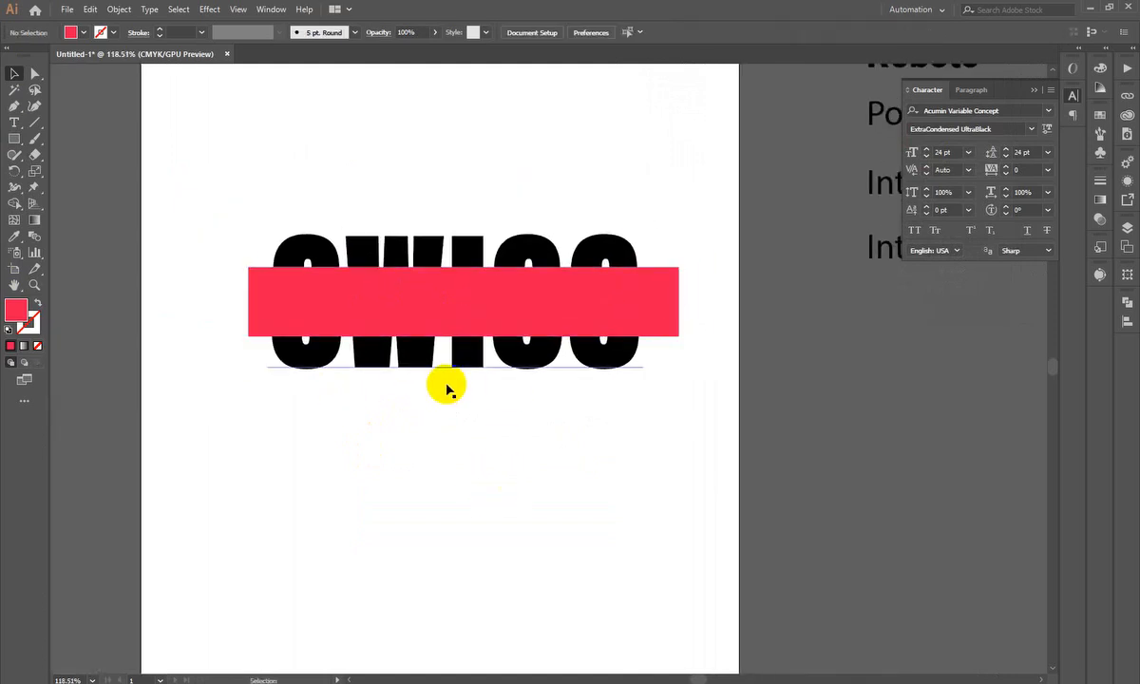
- Duplicate "SWISS" slightly below the original and move the red bar down, clear of the text
{"action": "left_click", "coordinate": [346, 234]}
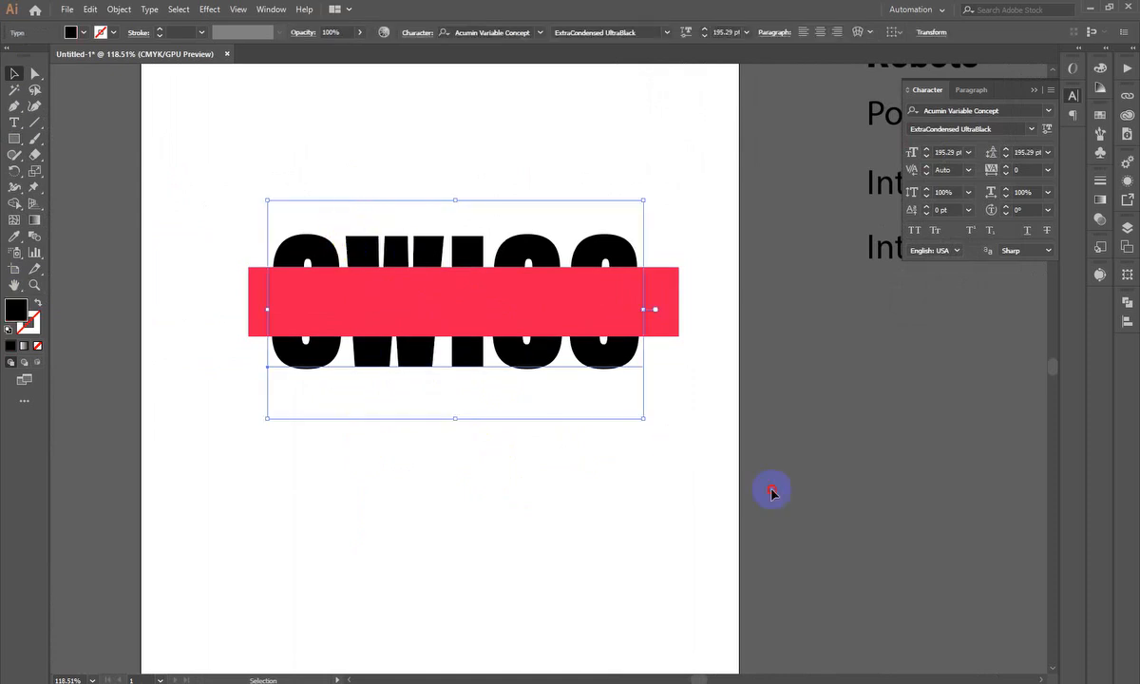
{"action": "left_click", "coordinate": [649, 474]}
{"action": "left_click_drag", "start_coordinate": [445, 356], "coordinate": [412, 373]}
{"action": "left_click", "coordinate": [840, 522]}
{"action": "left_click", "coordinate": [778, 479]}
{"action": "left_click_drag", "start_coordinate": [585, 292], "coordinate": [701, 603]}
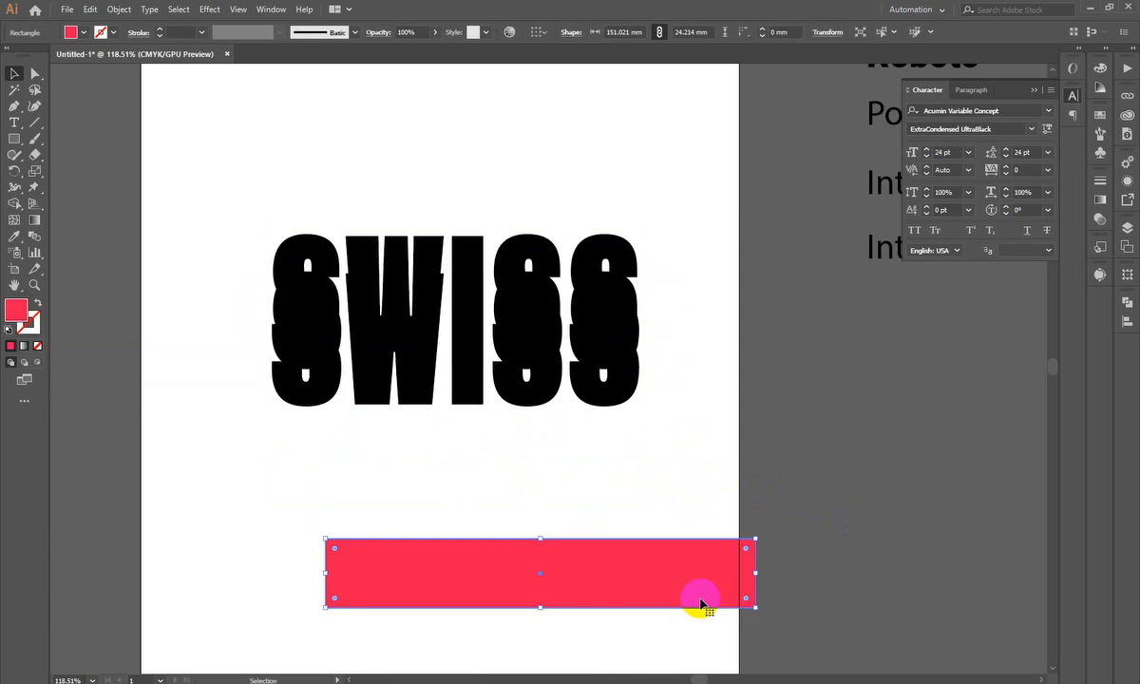
- Lower the "SWISS" copy further beneath the original and lay the red bar across where the two words overlap
{"action": "left_click_drag", "start_coordinate": [394, 387], "coordinate": [415, 410]}
{"action": "left_click", "coordinate": [853, 444]}
{"action": "left_click_drag", "start_coordinate": [399, 354], "coordinate": [415, 394]}
{"action": "left_click", "coordinate": [720, 417]}
{"action": "left_click_drag", "start_coordinate": [356, 437], "coordinate": [363, 460]}
{"action": "left_click", "coordinate": [802, 402]}
{"action": "left_click_drag", "start_coordinate": [623, 578], "coordinate": [547, 362]}
{"action": "left_click", "coordinate": [920, 492]}
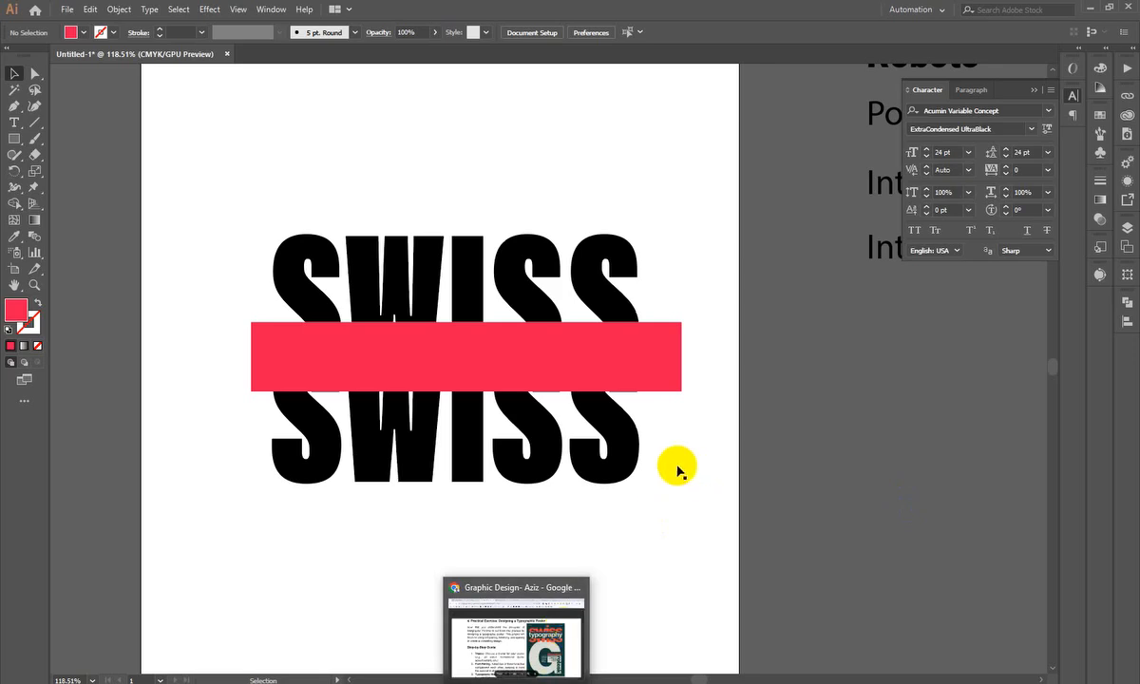
- Delete the red bar and the lower "SWISS" copy
{"action": "left_click", "coordinate": [535, 390]}
{"action": "key", "text": "Delete"}
{"action": "left_click", "coordinate": [575, 385]}
{"action": "key", "text": "Delete"}
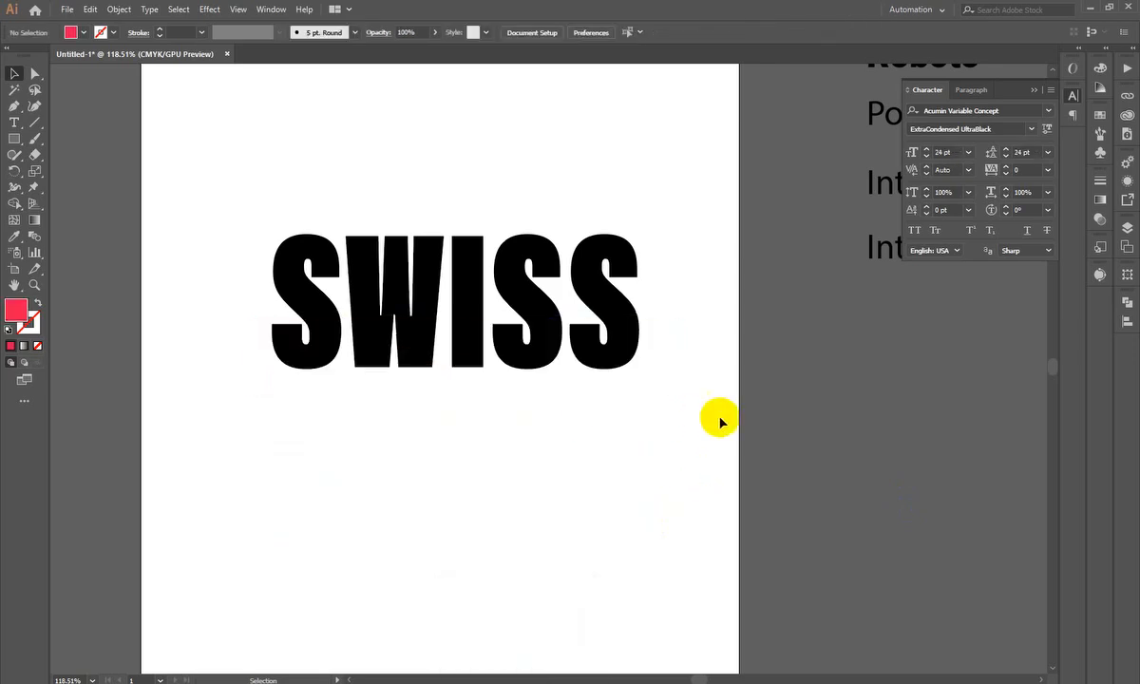
- Set the font style of "SWISS" to ExtraCondensed Black and convert the text to outlines
{"action": "left_click", "coordinate": [649, 326]}
{"action": "left_click", "coordinate": [1035, 125]}
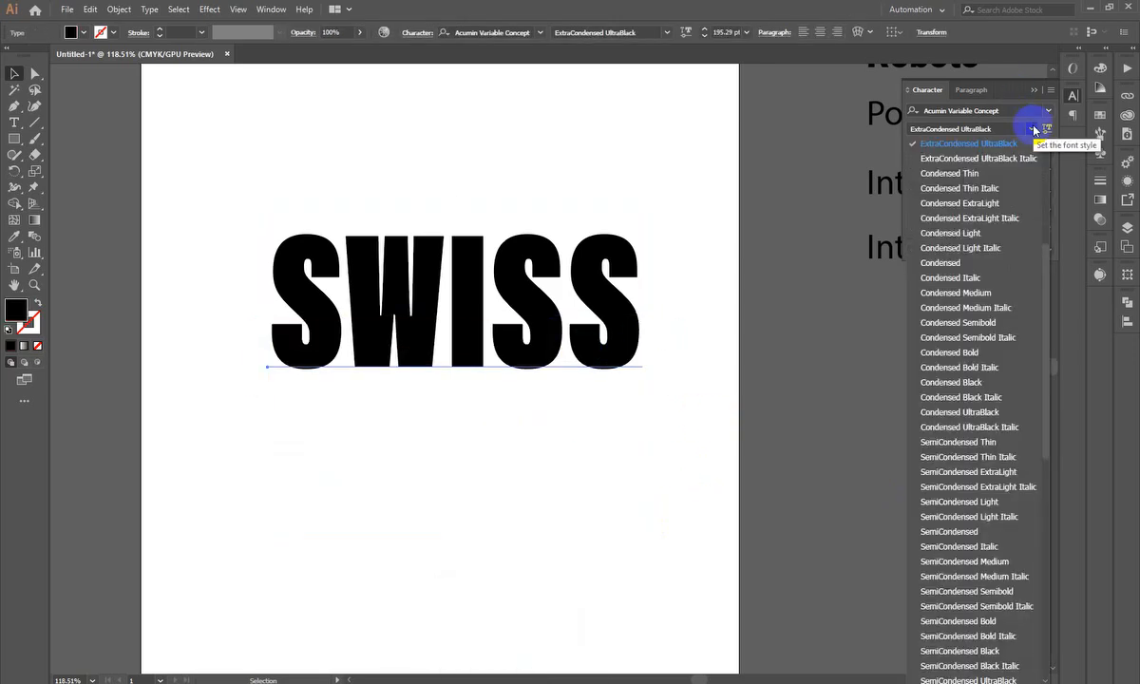
{"action": "scroll", "coordinate": [1012, 193], "scroll_direction": "up", "scroll_amount": 2}
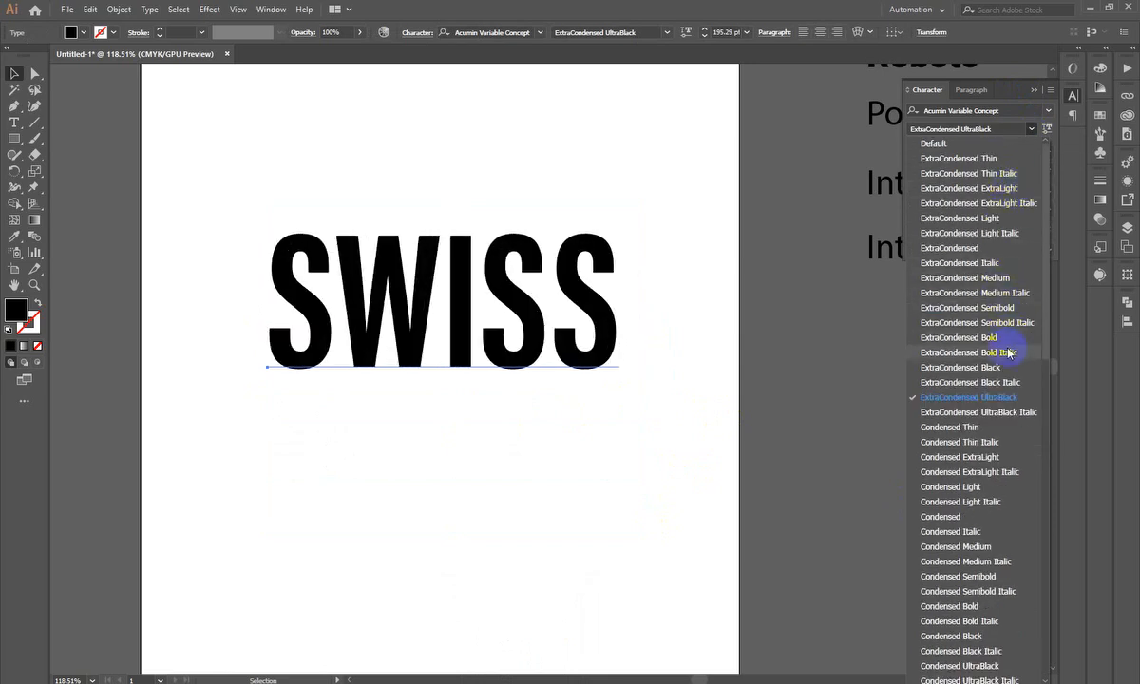
{"action": "left_click", "coordinate": [939, 367]}
{"action": "right_click", "coordinate": [521, 291]}
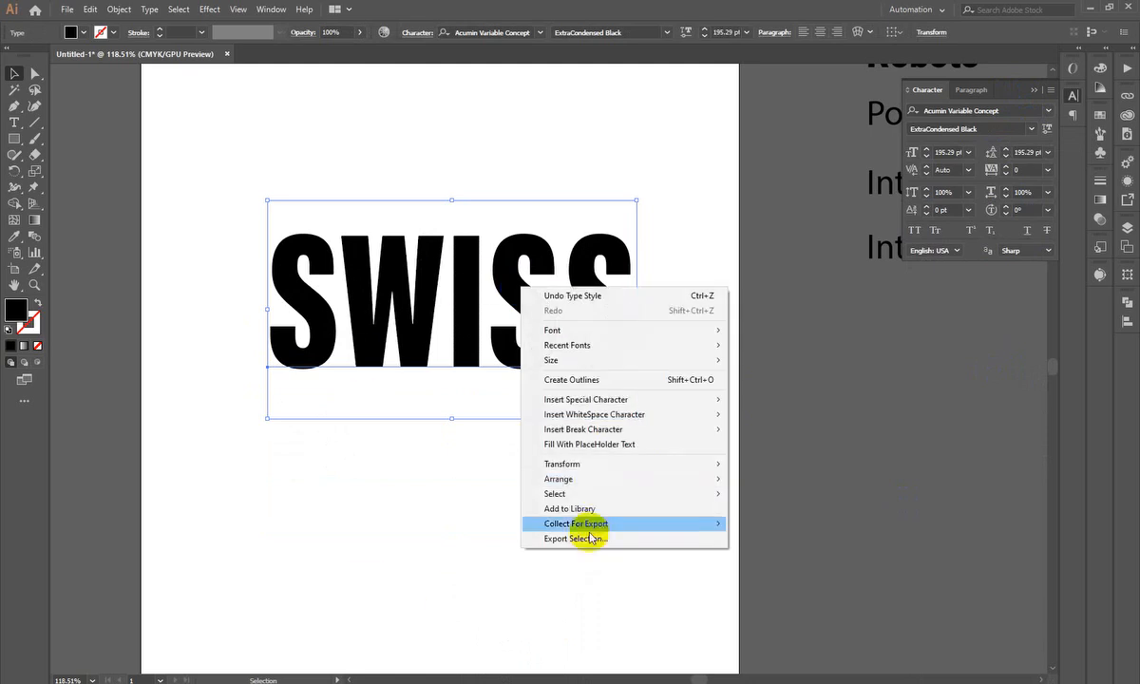
{"action": "left_click", "coordinate": [589, 383]}
{"action": "left_click", "coordinate": [468, 515]}
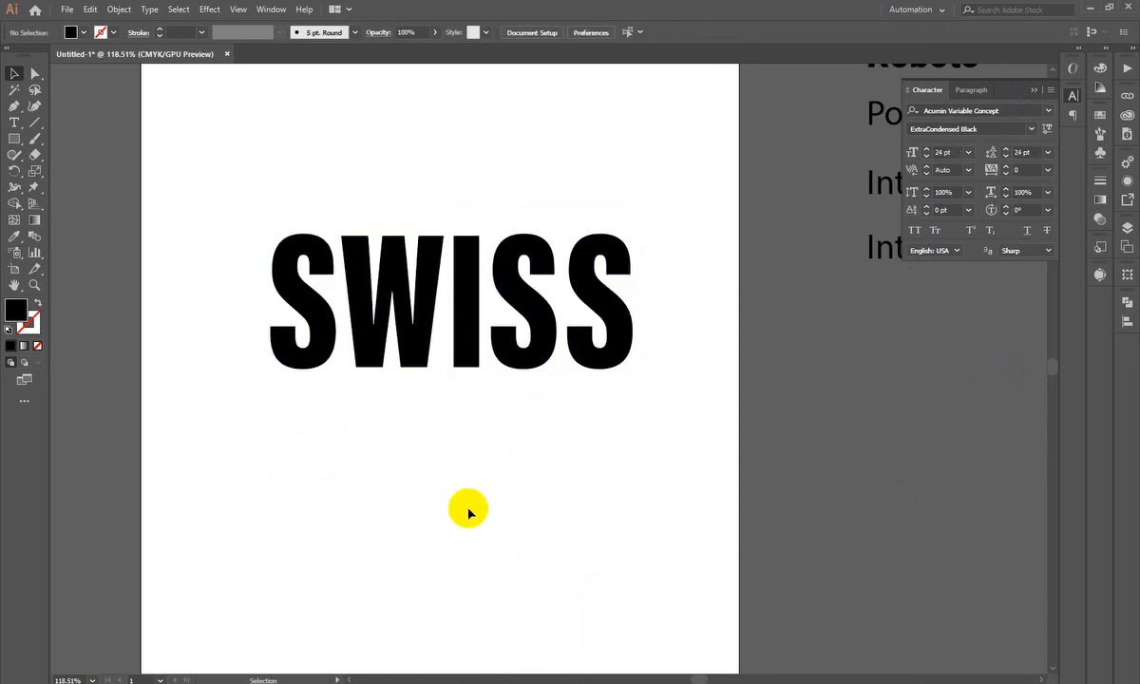
- Draw a horizontal line through the middle of the outlined "SWISS" and align both at their vertical centers
{"action": "left_click", "coordinate": [34, 121]}
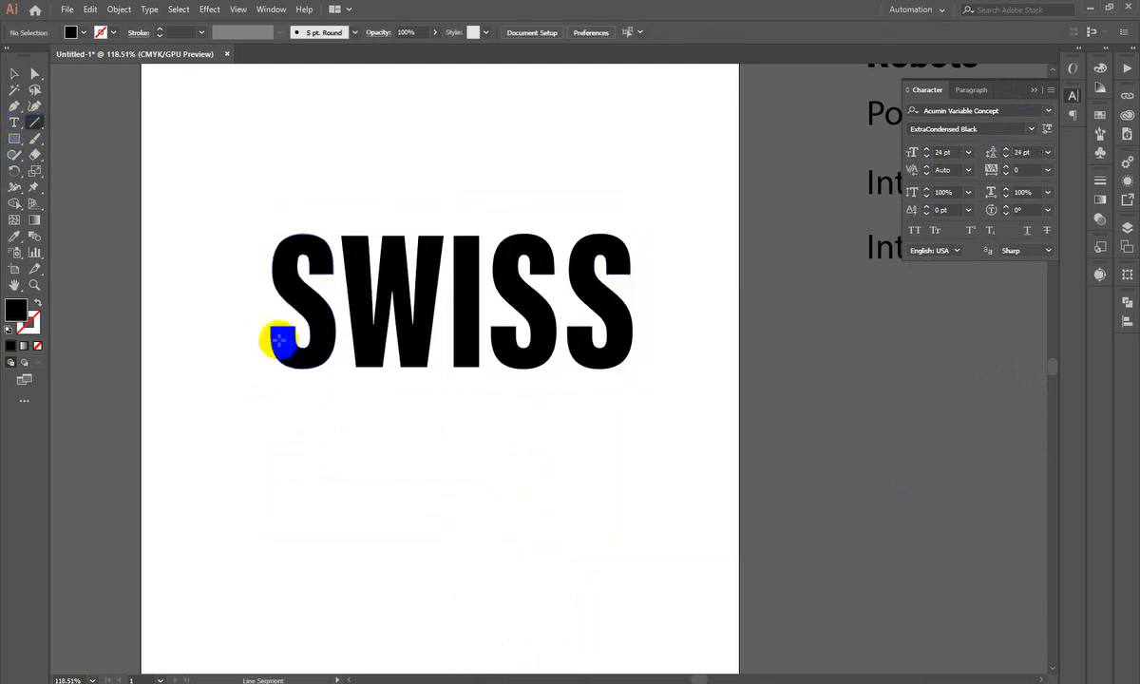
{"action": "left_click_drag", "start_coordinate": [252, 306], "coordinate": [689, 307]}
{"action": "left_click", "coordinate": [14, 73]}
{"action": "left_click_drag", "start_coordinate": [198, 203], "coordinate": [483, 394]}
{"action": "left_click", "coordinate": [1128, 321]}
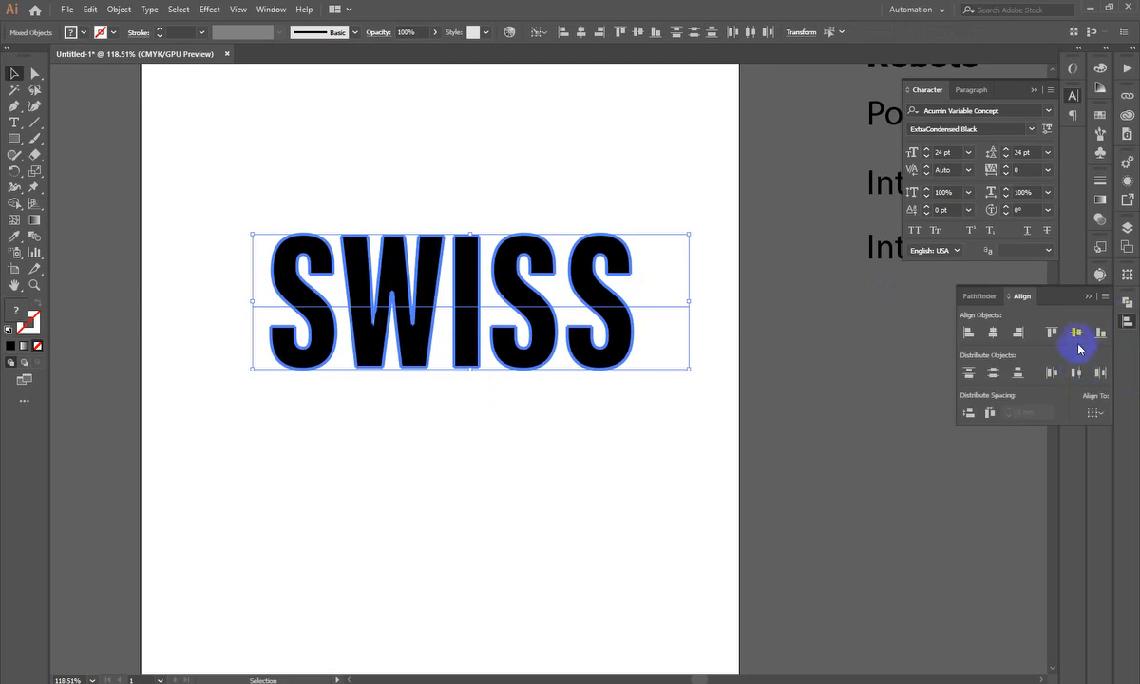
{"action": "left_click", "coordinate": [643, 504]}
- Divide the "SWISS" outlines along the line with Pathfinder and ungroup the resulting pieces
{"action": "left_click_drag", "start_coordinate": [649, 505], "coordinate": [130, 205]}
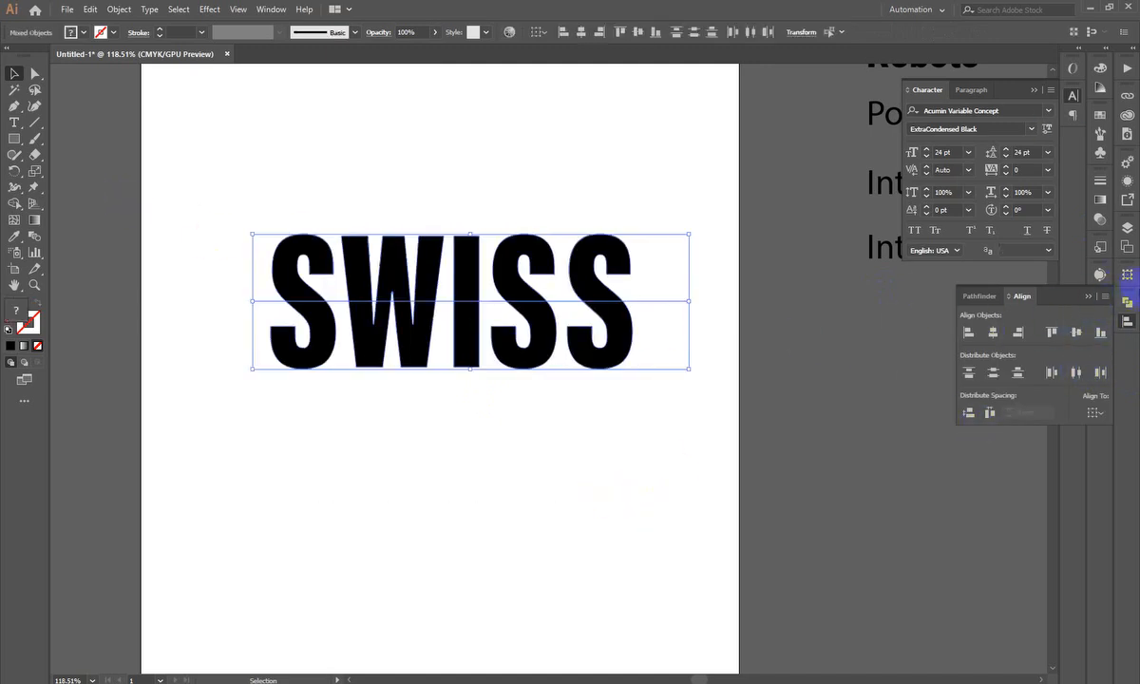
{"action": "left_click", "coordinate": [1126, 302]}
{"action": "left_click", "coordinate": [971, 369]}
{"action": "right_click", "coordinate": [524, 294]}
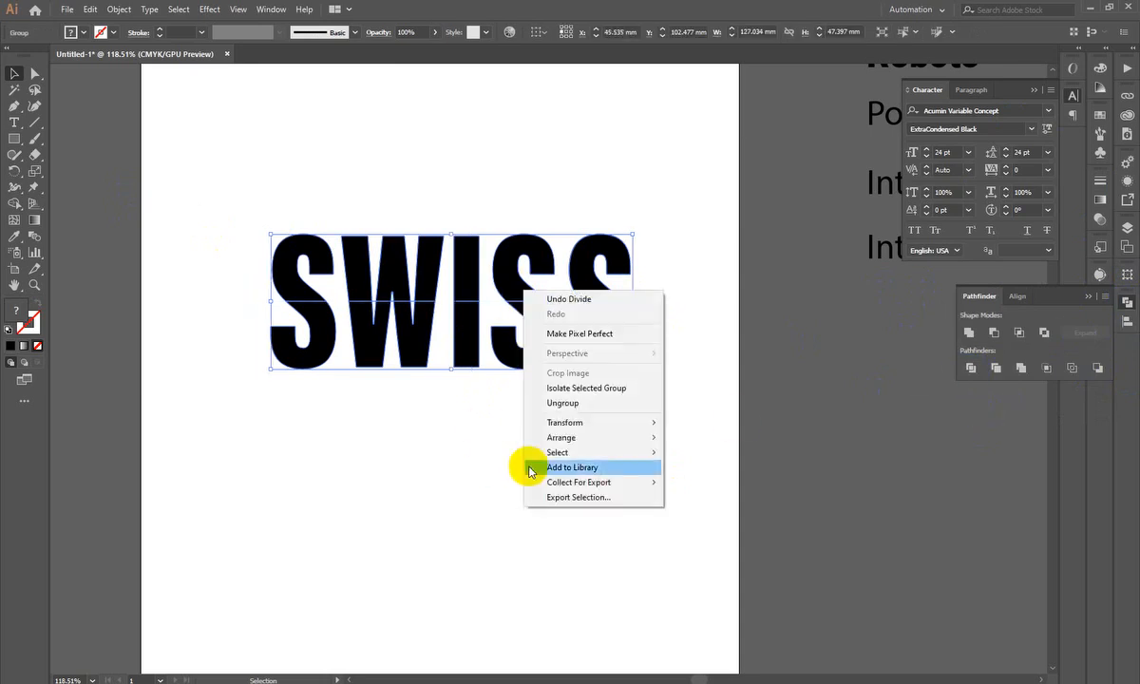
{"action": "left_click", "coordinate": [583, 400]}
- Move the lower halves of the "SWISS" letters straight down to open a wide horizontal gap
{"action": "left_click_drag", "start_coordinate": [703, 389], "coordinate": [244, 323]}
{"action": "left_click_drag", "start_coordinate": [326, 318], "coordinate": [326, 386]}
{"action": "left_click", "coordinate": [681, 366]}
{"action": "left_click_drag", "start_coordinate": [522, 323], "coordinate": [554, 348]}
{"action": "left_click_drag", "start_coordinate": [621, 336], "coordinate": [638, 340]}
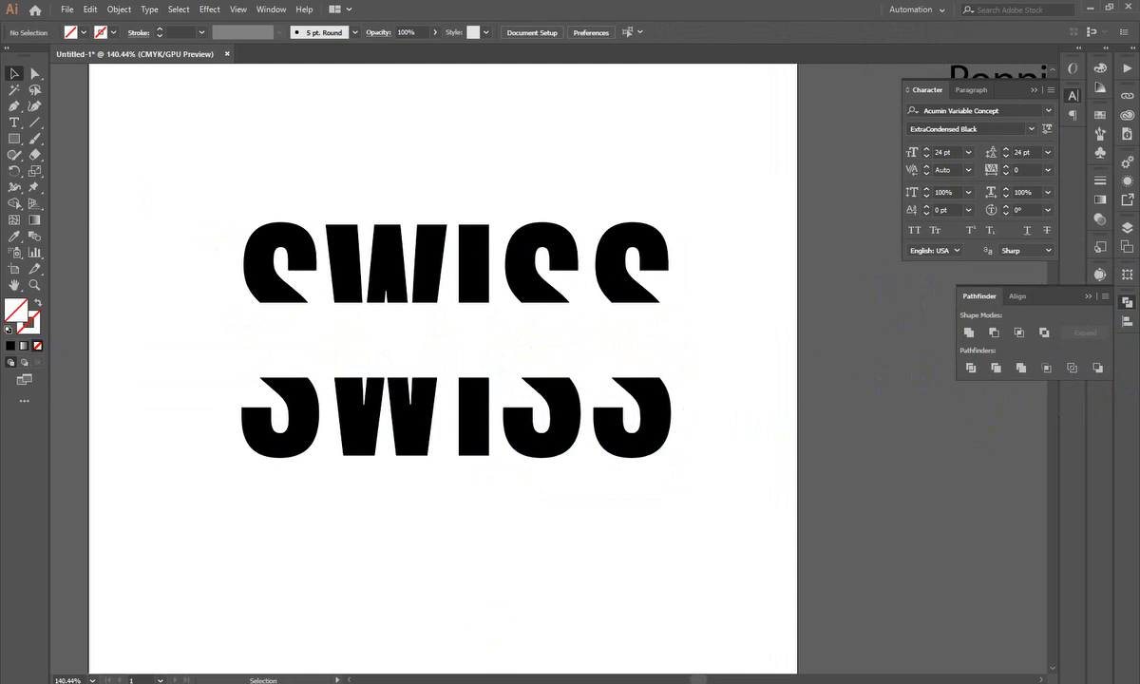
- Switch to the browser to compare the Swiss typography poster, and read the lecture sheet on to "Design Tips"
{"action": "key", "text": "alt+Tab"}
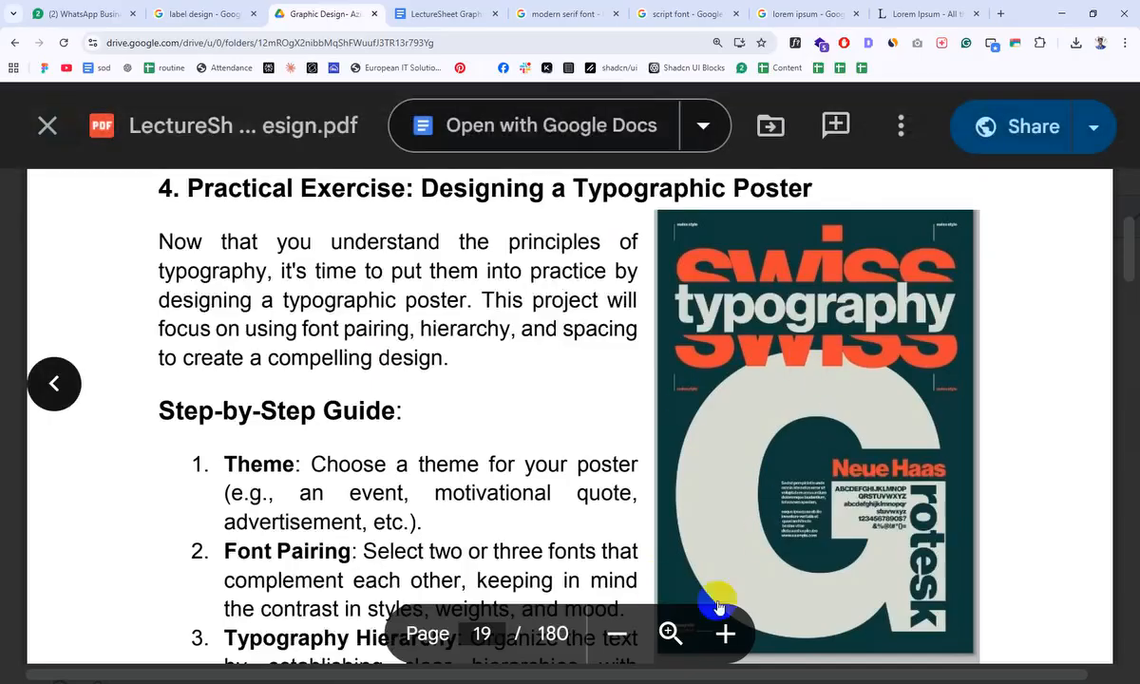
{"action": "key", "text": "alt+Tab"}
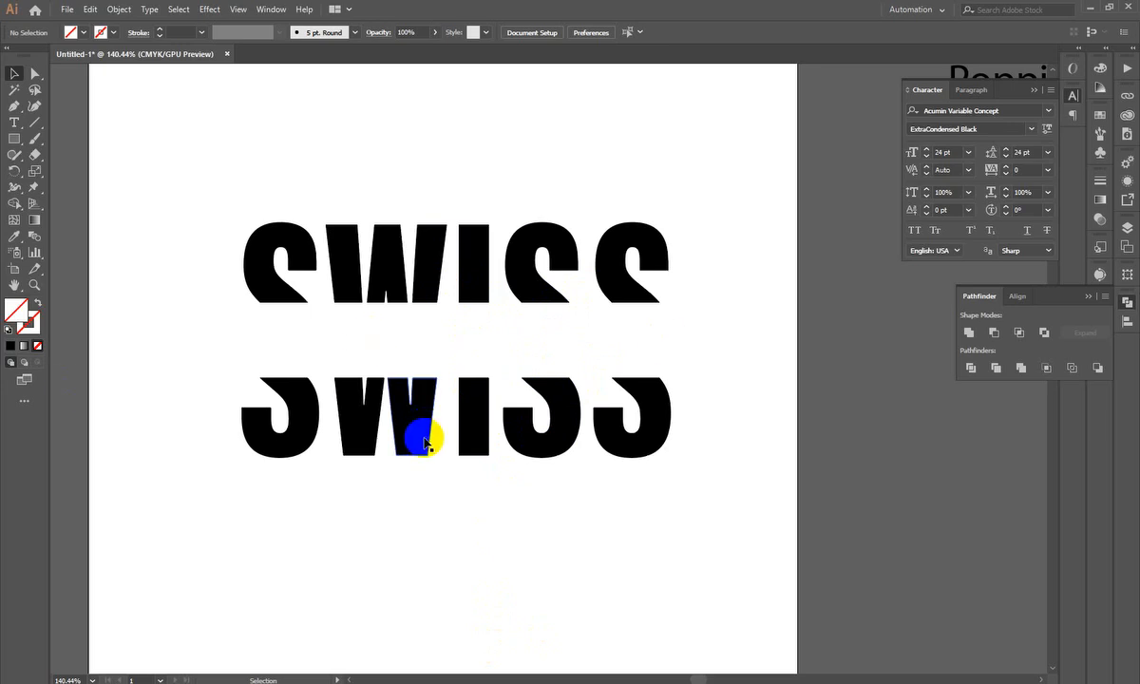
{"action": "scroll", "coordinate": [421, 635], "scroll_direction": "down", "scroll_amount": 2}
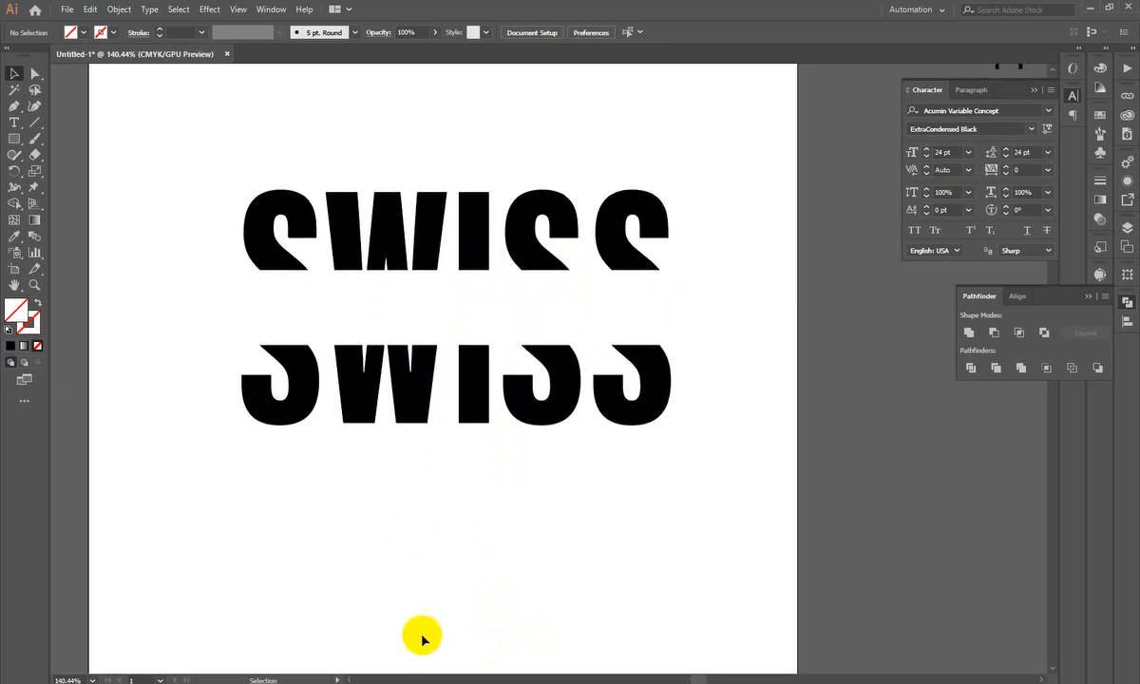
{"action": "left_click", "coordinate": [552, 682]}
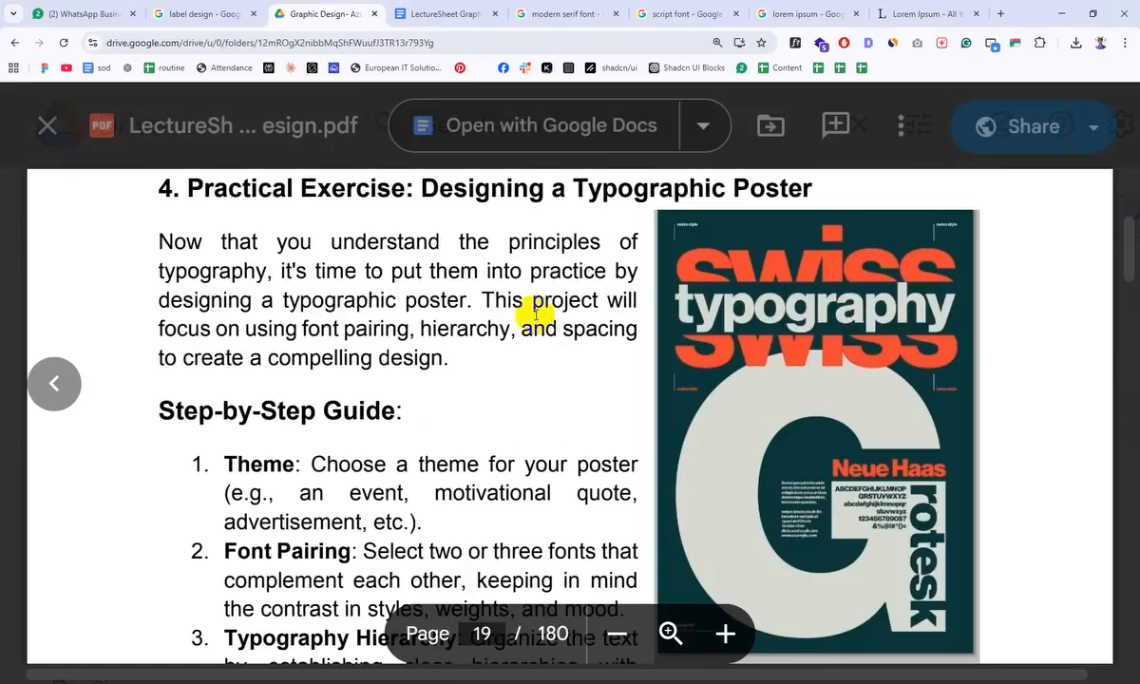
{"action": "scroll", "coordinate": [528, 323], "scroll_direction": "down", "scroll_amount": 4}
{"action": "key", "text": "ctrl+minus"}
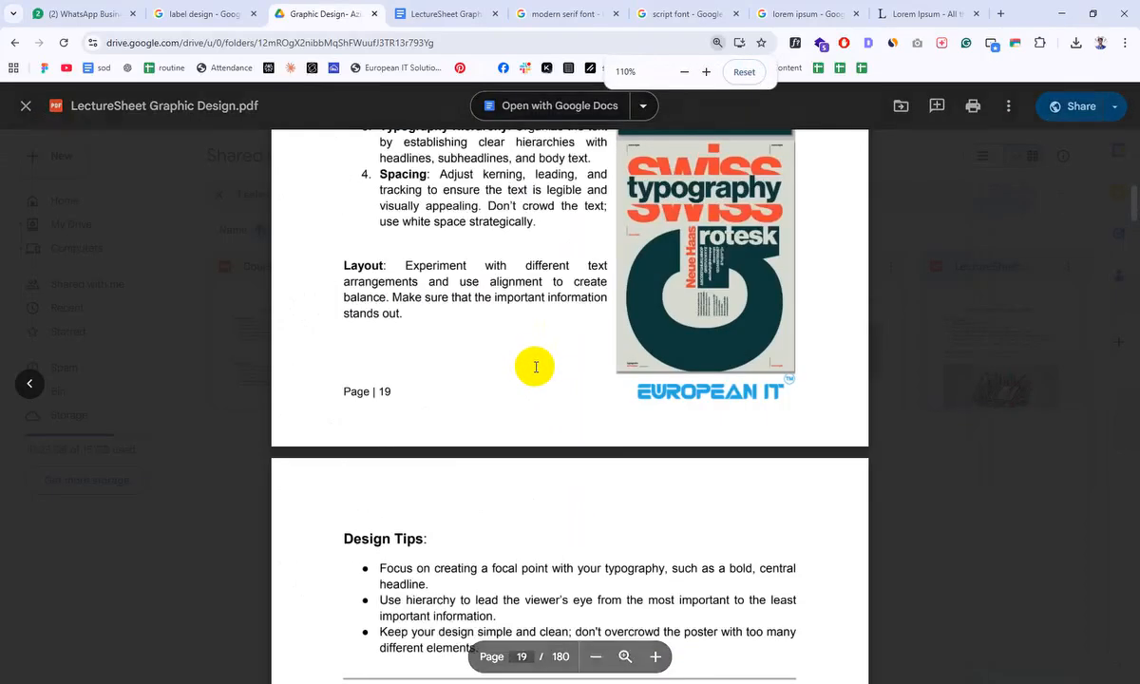
{"action": "scroll", "coordinate": [535, 367], "scroll_direction": "down", "scroll_amount": 2}
- Search Google for "udemy" in a new browser tab
{"action": "left_click", "coordinate": [996, 14]}
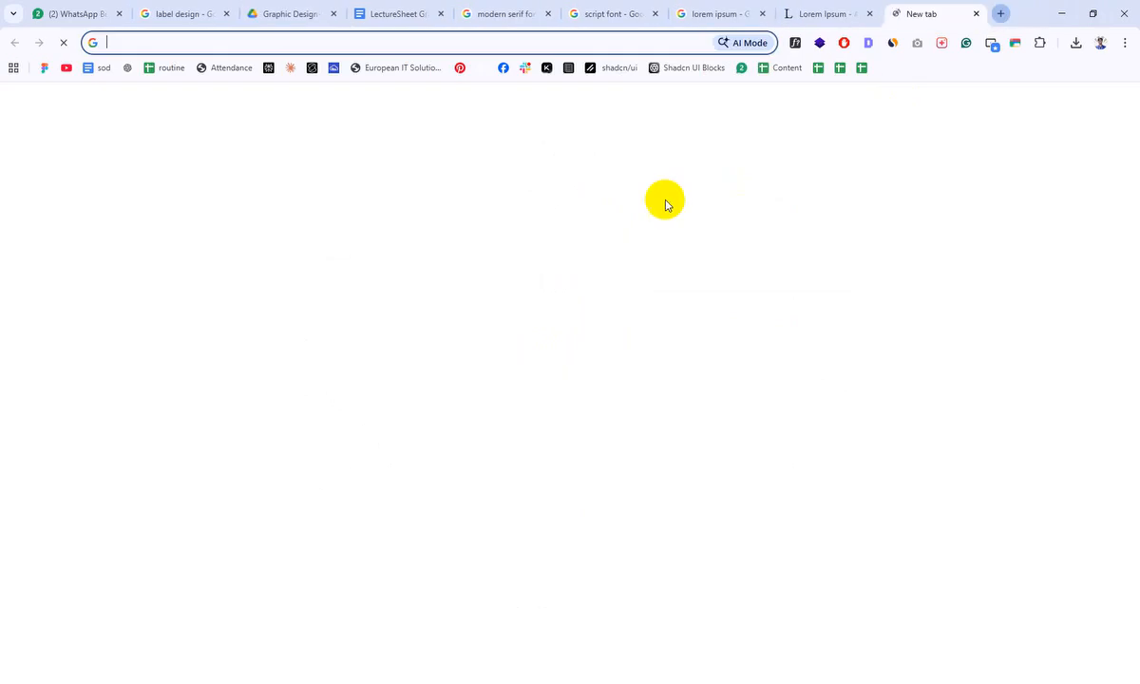
{"action": "type", "text": "ude"}
{"action": "key", "text": "Return"}
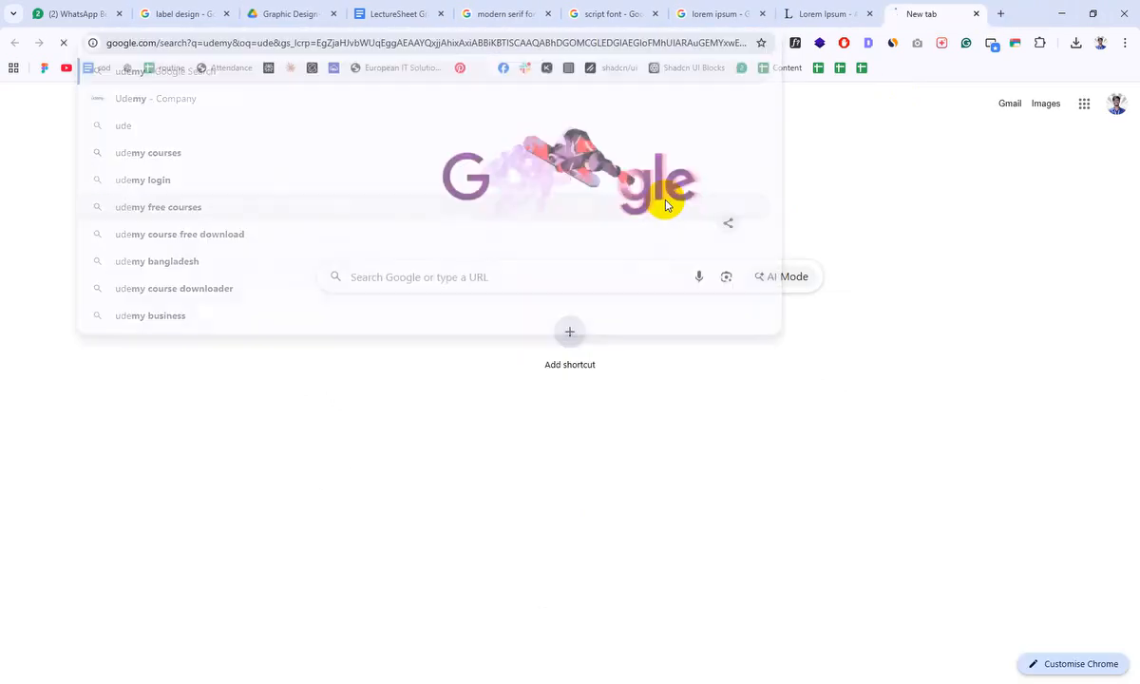
{"action": "left_click_drag", "start_coordinate": [193, 117], "coordinate": [89, 120]}
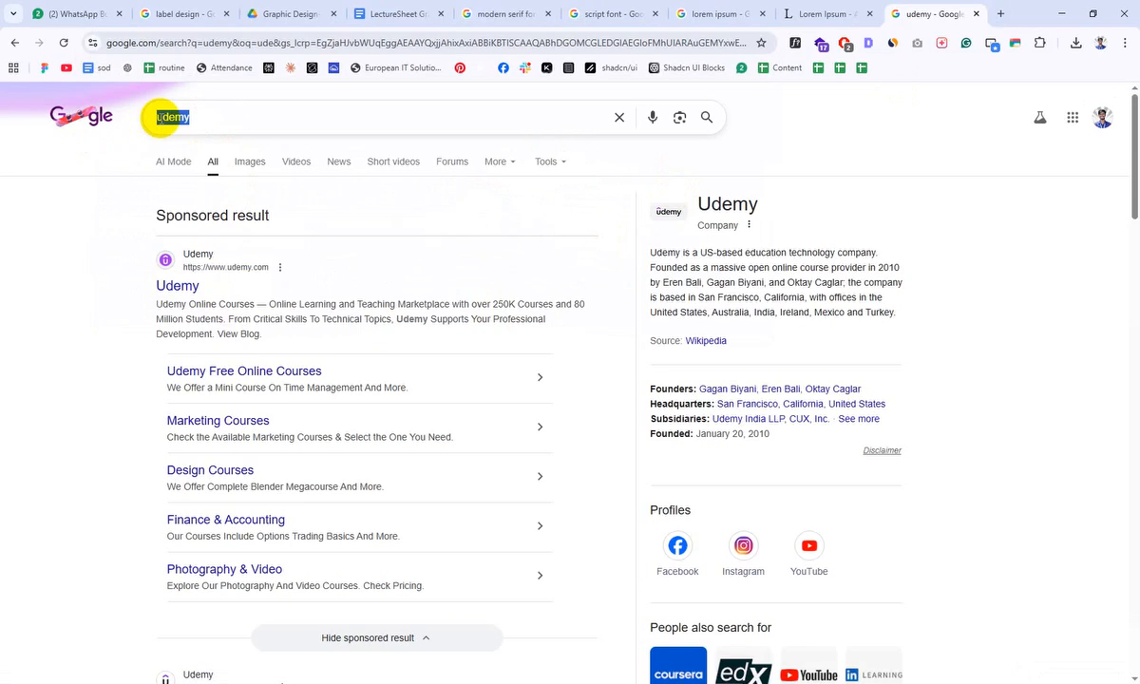
{"action": "left_click", "coordinate": [585, 13]}
{"action": "left_click", "coordinate": [289, 13]}
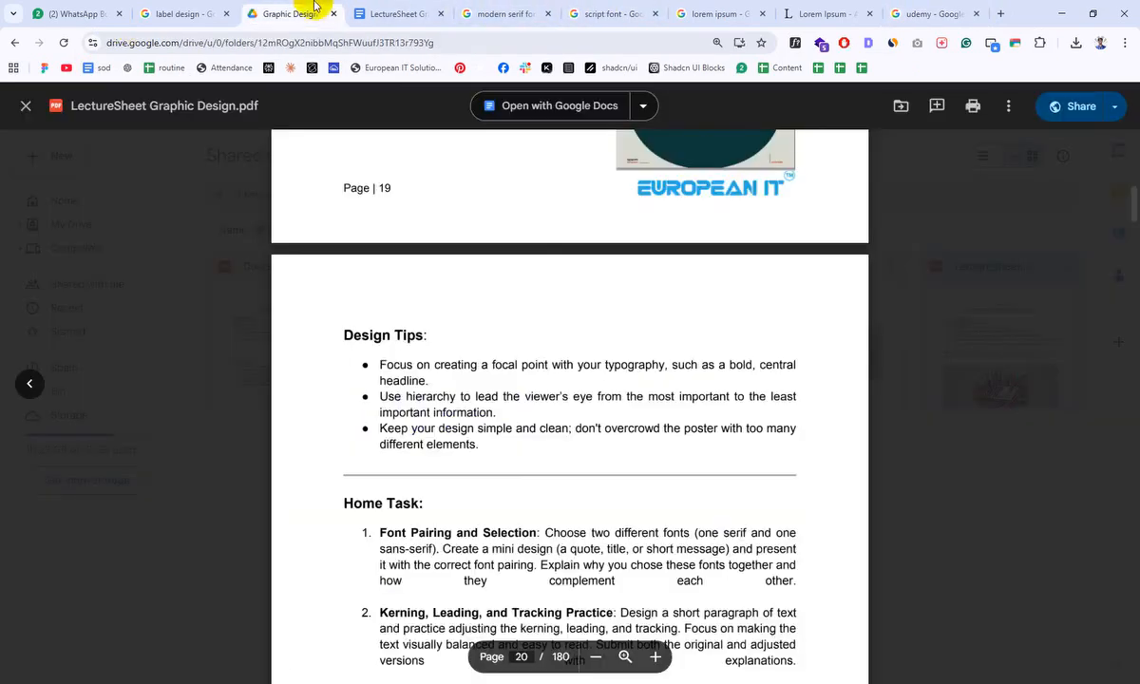
{"action": "left_click", "coordinate": [155, 11]}
{"action": "left_click", "coordinate": [38, 12]}
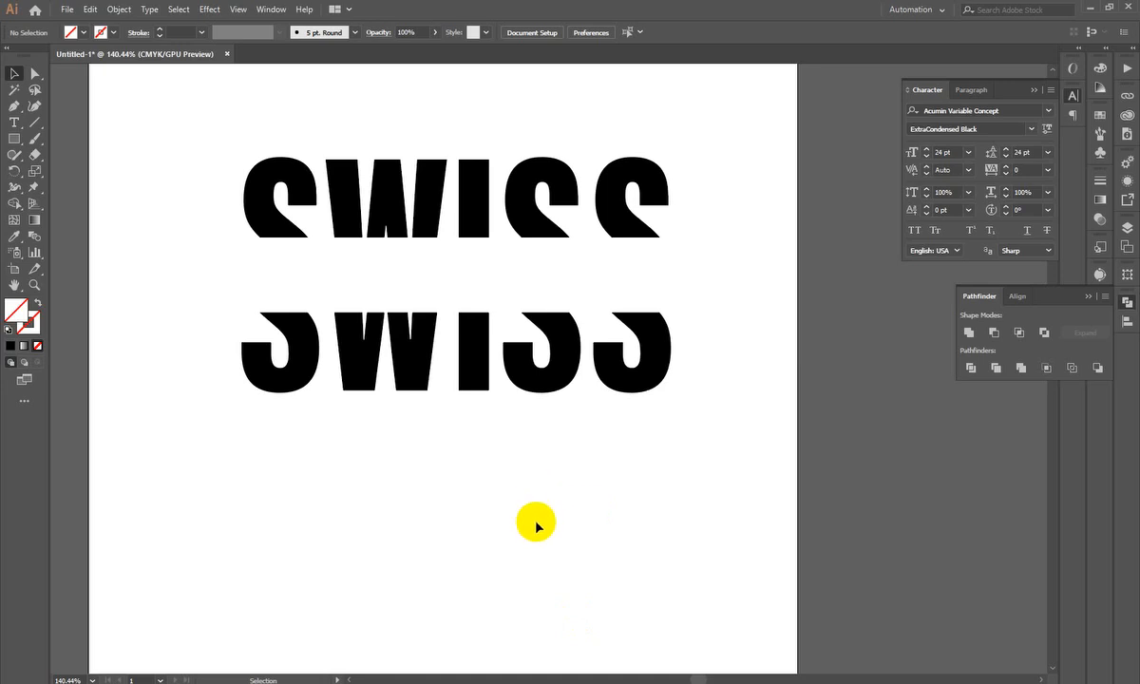
- Switch back to Illustrator and move all pieces of the split "SWISS" off the artboard into the empty space above and beside it
{"action": "scroll", "coordinate": [585, 533], "scroll_direction": "down", "scroll_amount": 3}
{"action": "left_click_drag", "start_coordinate": [613, 314], "coordinate": [530, 380]}
{"action": "left_click_drag", "start_coordinate": [530, 379], "coordinate": [462, 427]}
{"action": "left_click_drag", "start_coordinate": [486, 383], "coordinate": [396, 439]}
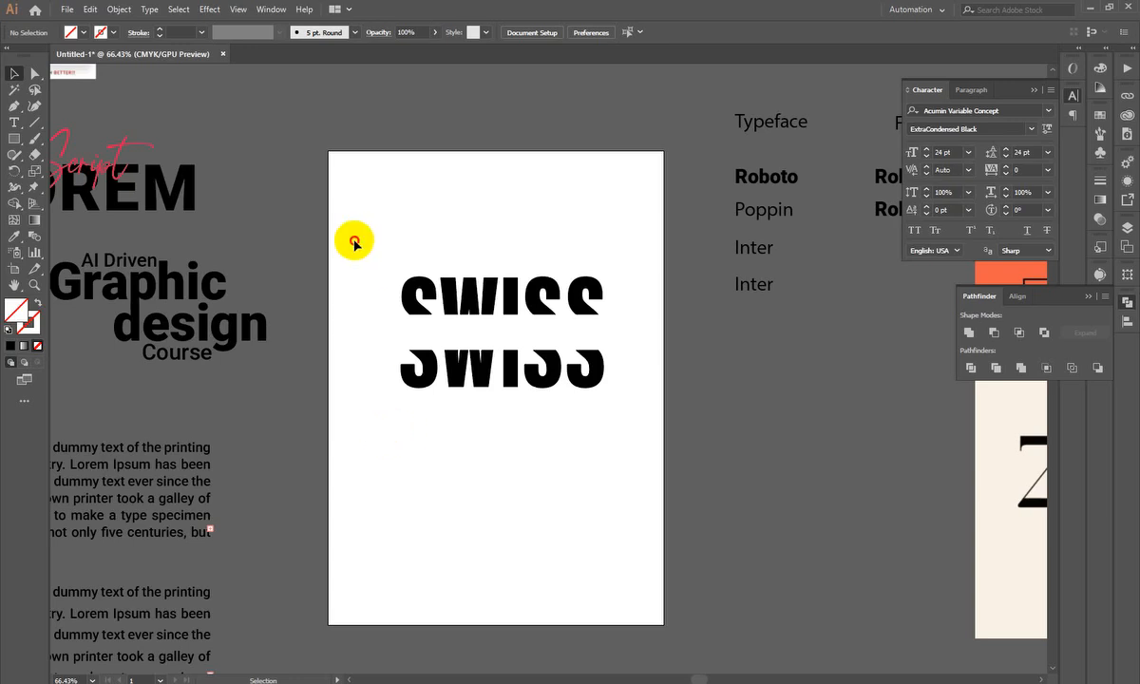
{"action": "left_click_drag", "start_coordinate": [354, 242], "coordinate": [656, 431]}
{"action": "scroll", "coordinate": [664, 441], "scroll_direction": "up", "scroll_amount": 2}
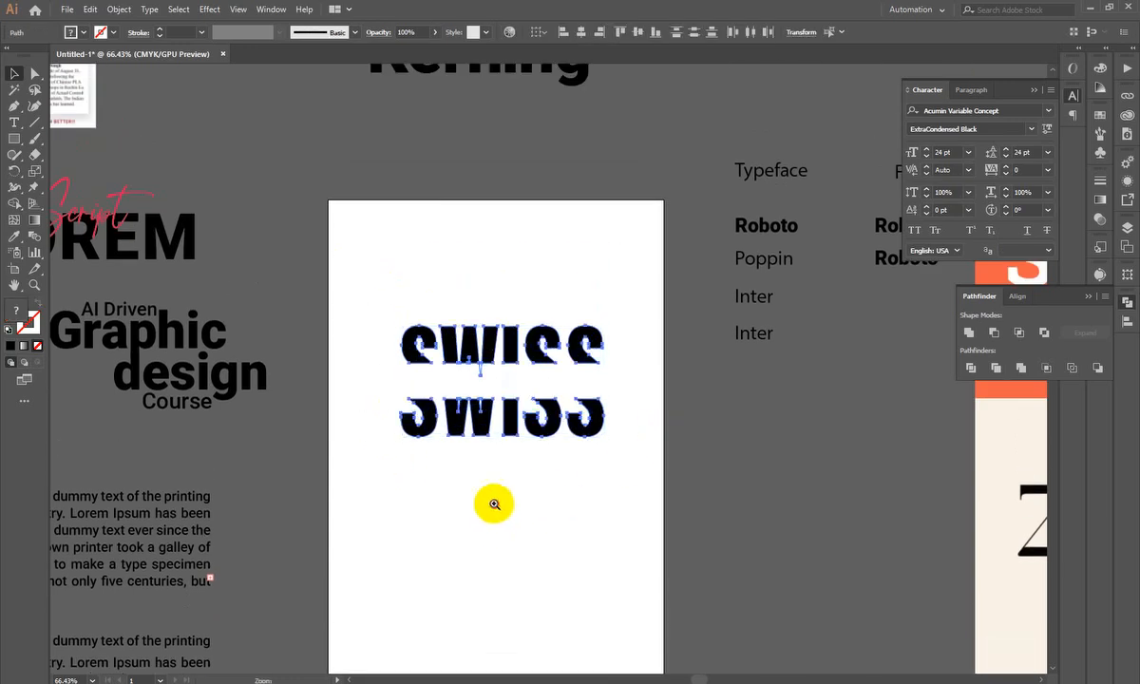
{"action": "scroll", "coordinate": [494, 502], "scroll_direction": "down", "scroll_amount": 1}
{"action": "scroll", "coordinate": [482, 503], "scroll_direction": "up", "scroll_amount": 3}
{"action": "left_click_drag", "start_coordinate": [460, 503], "coordinate": [695, 235]}
{"action": "left_click_drag", "start_coordinate": [415, 471], "coordinate": [421, 514]}
{"action": "left_click_drag", "start_coordinate": [588, 446], "coordinate": [629, 443]}
{"action": "left_click_drag", "start_coordinate": [384, 525], "coordinate": [409, 596]}
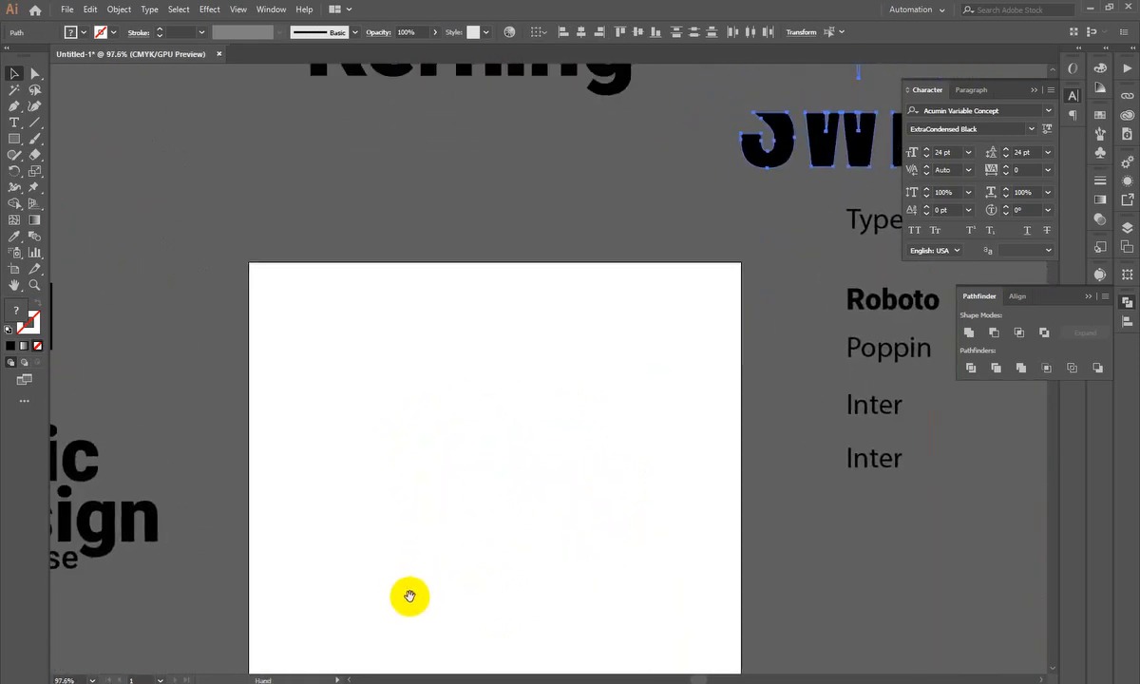
- Collapse the Character and Pathfinder panels and deselect everything so only the empty artboard is in focus
{"action": "left_click_drag", "start_coordinate": [663, 502], "coordinate": [609, 384]}
{"action": "left_click_drag", "start_coordinate": [526, 382], "coordinate": [537, 383]}
{"action": "left_click_drag", "start_coordinate": [424, 513], "coordinate": [509, 457]}
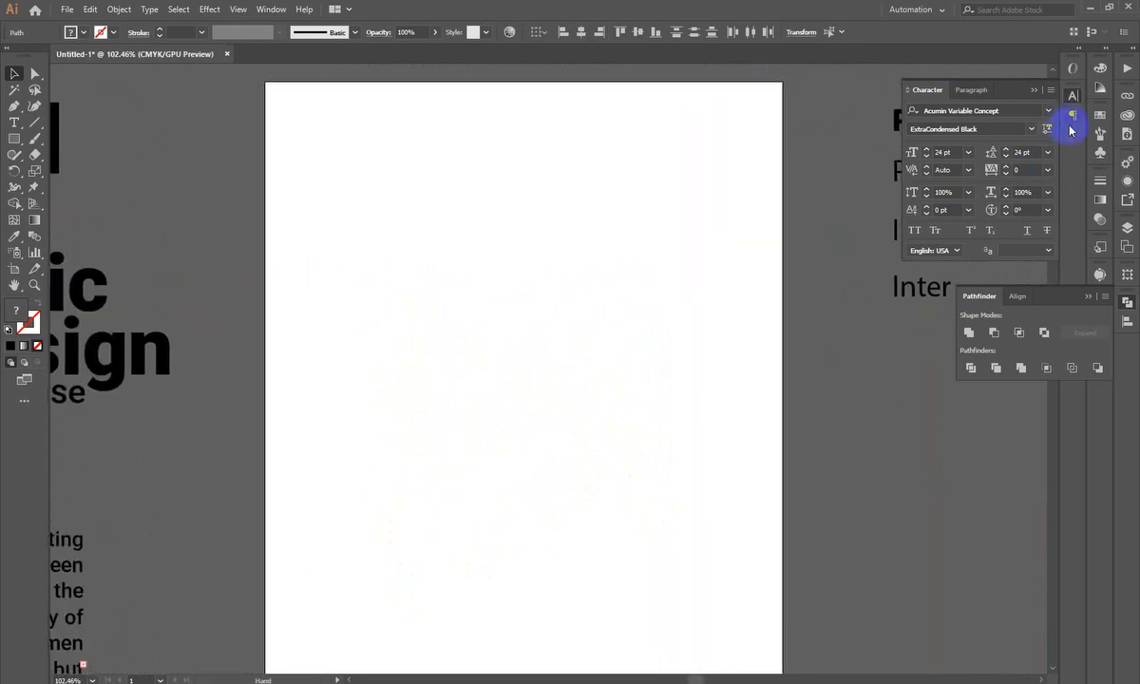
{"action": "left_click", "coordinate": [1073, 95]}
{"action": "left_click", "coordinate": [1126, 305]}
{"action": "left_click", "coordinate": [522, 424]}
{"action": "left_click_drag", "start_coordinate": [521, 424], "coordinate": [403, 441]}
{"action": "left_click_drag", "start_coordinate": [404, 441], "coordinate": [379, 414]}
{"action": "left_click_drag", "start_coordinate": [515, 201], "coordinate": [644, 357]}
{"action": "left_click_drag", "start_coordinate": [457, 436], "coordinate": [472, 367]}
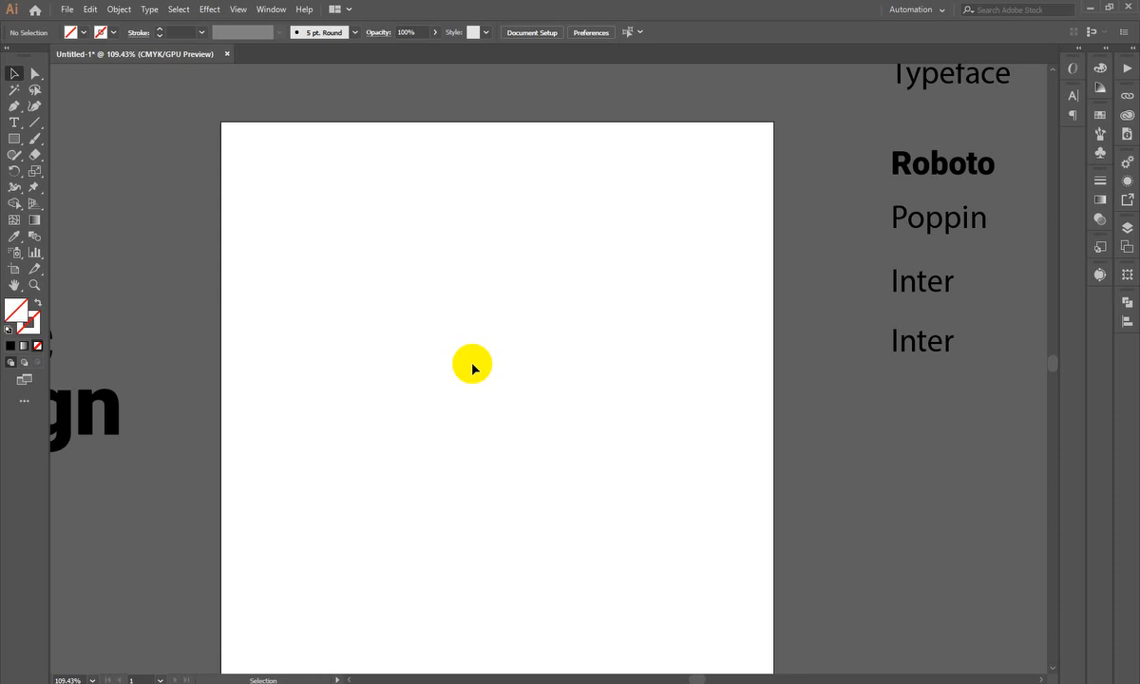
{"action": "scroll", "coordinate": [4, 598], "scroll_direction": "up", "scroll_amount": 1}
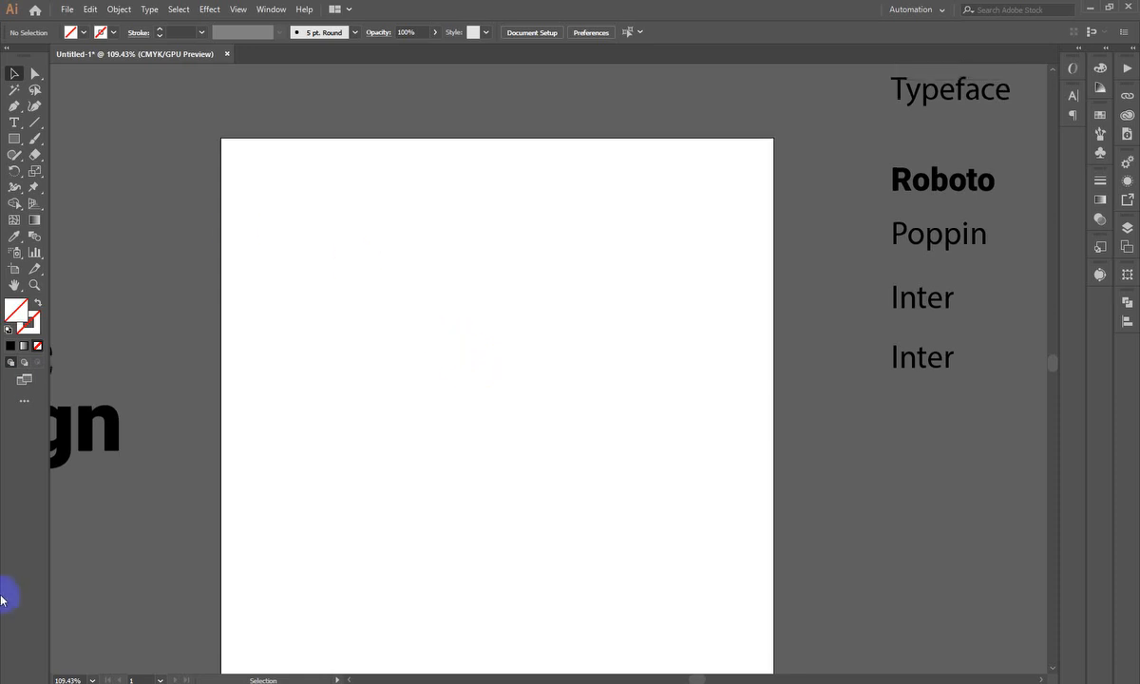
{"action": "scroll", "coordinate": [781, 471], "scroll_direction": "down", "scroll_amount": 7}
{"action": "left_click_drag", "start_coordinate": [544, 328], "coordinate": [418, 356]}
{"action": "left_click_drag", "start_coordinate": [509, 368], "coordinate": [471, 410]}
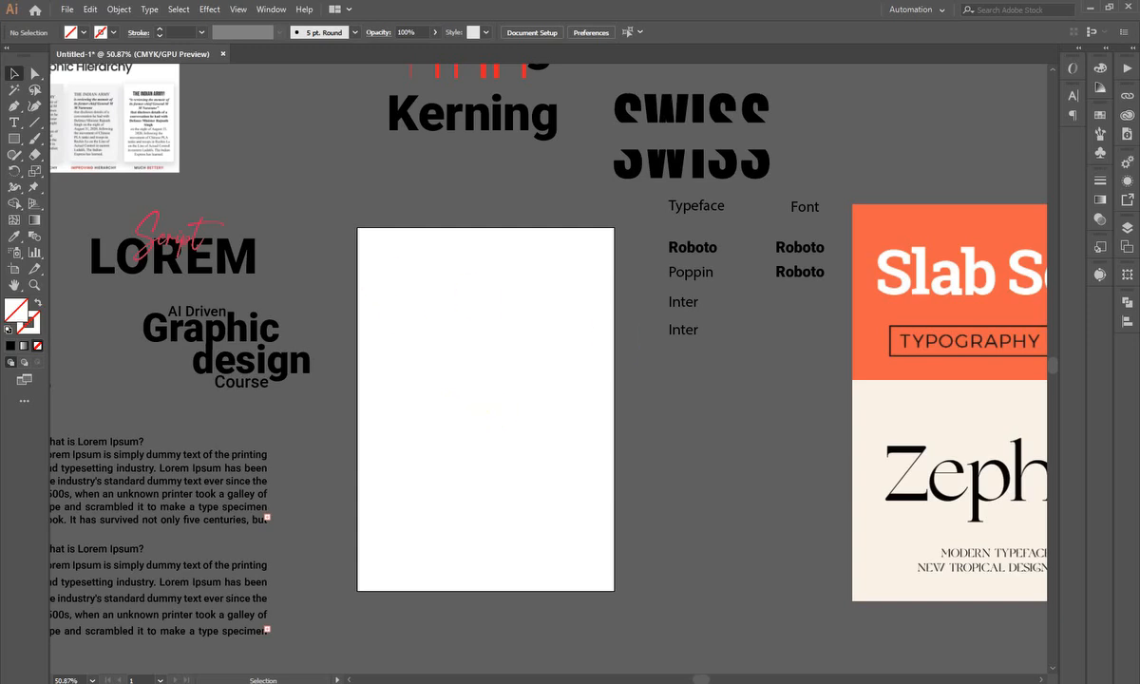
- Switch to the browser and search Google for "404 error means" in a new browser tab
{"action": "key", "text": "alt+Tab"}
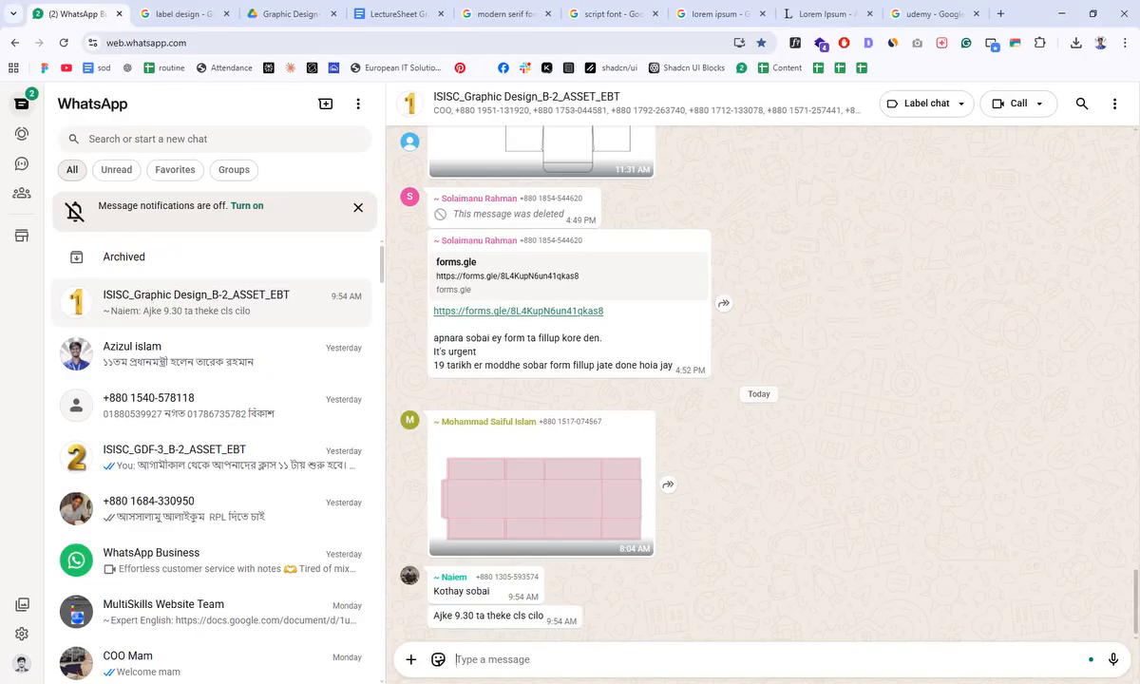
{"action": "left_click", "coordinate": [1001, 13]}
{"action": "type", "text": "4040 e"}
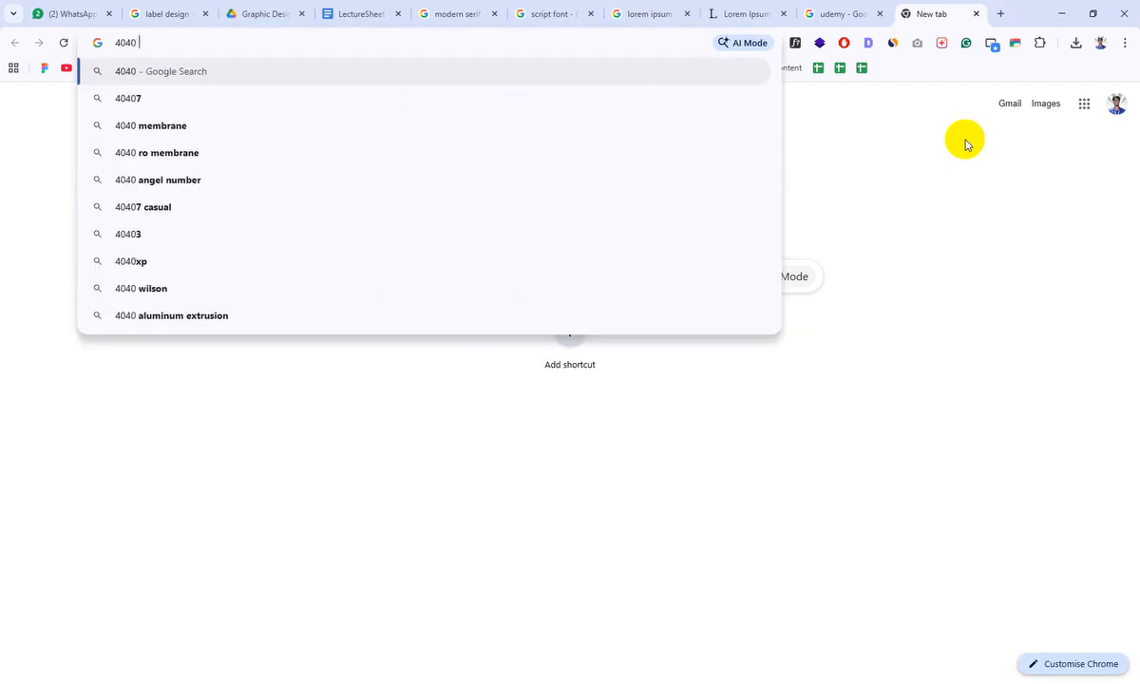
{"action": "key", "text": "BackSpace"}
{"action": "key", "text": "BackSpace"}
{"action": "key", "text": "BackSpace"}
{"action": "type", "text": "err"}
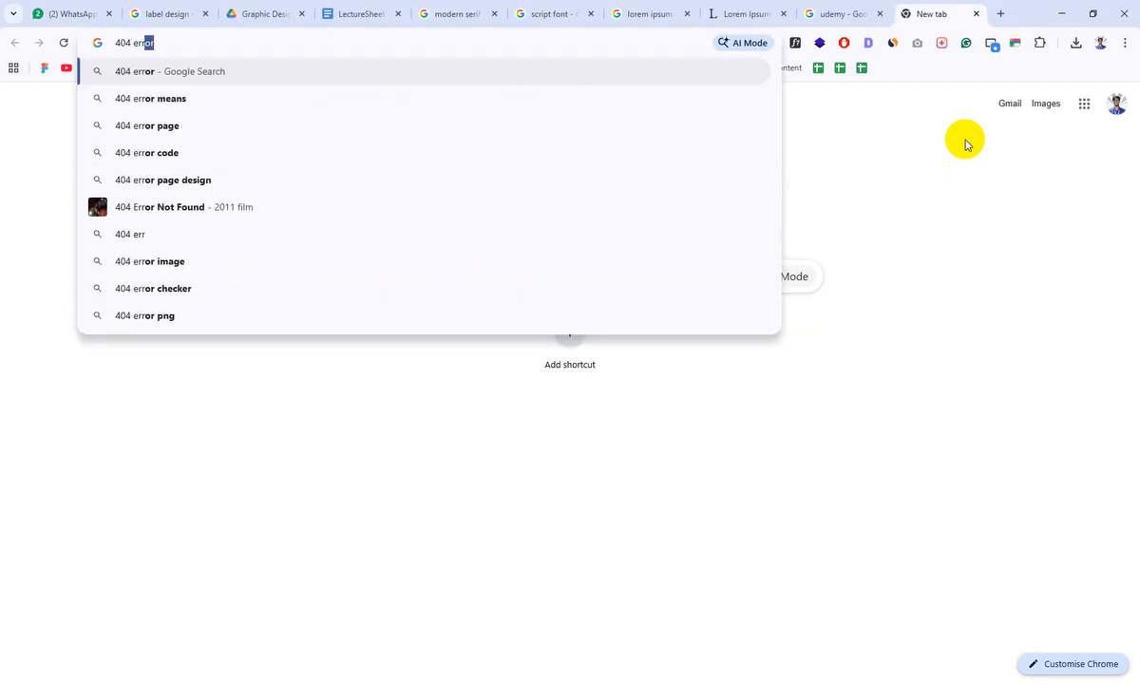
{"action": "key", "text": "Down"}
{"action": "key", "text": "Down"}
{"action": "key", "text": "Up"}
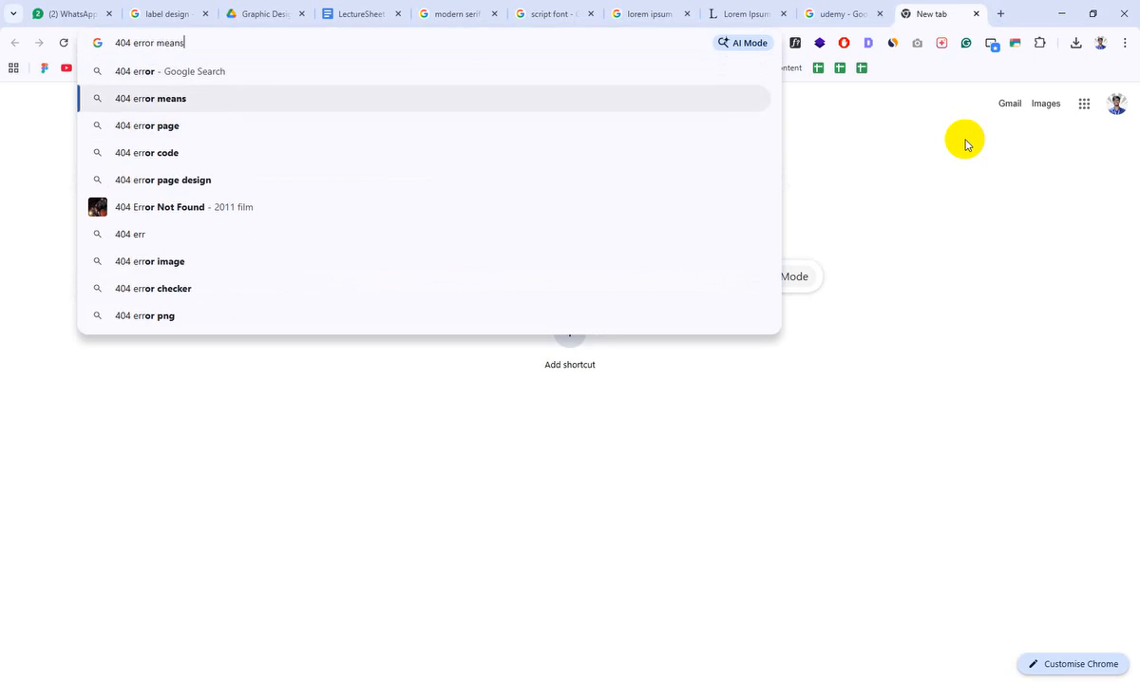
{"action": "key", "text": "Return"}
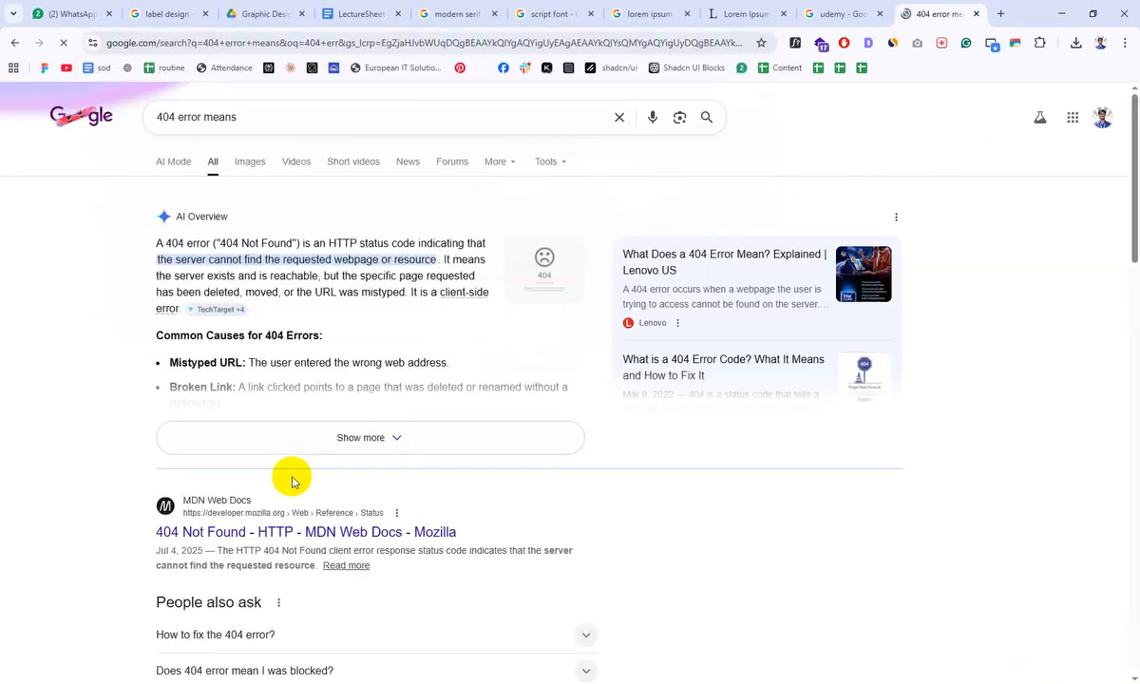
- Expand the AI Overview on 404 errors and read its common causes, fixes and impact on websites
{"action": "left_click", "coordinate": [347, 439]}
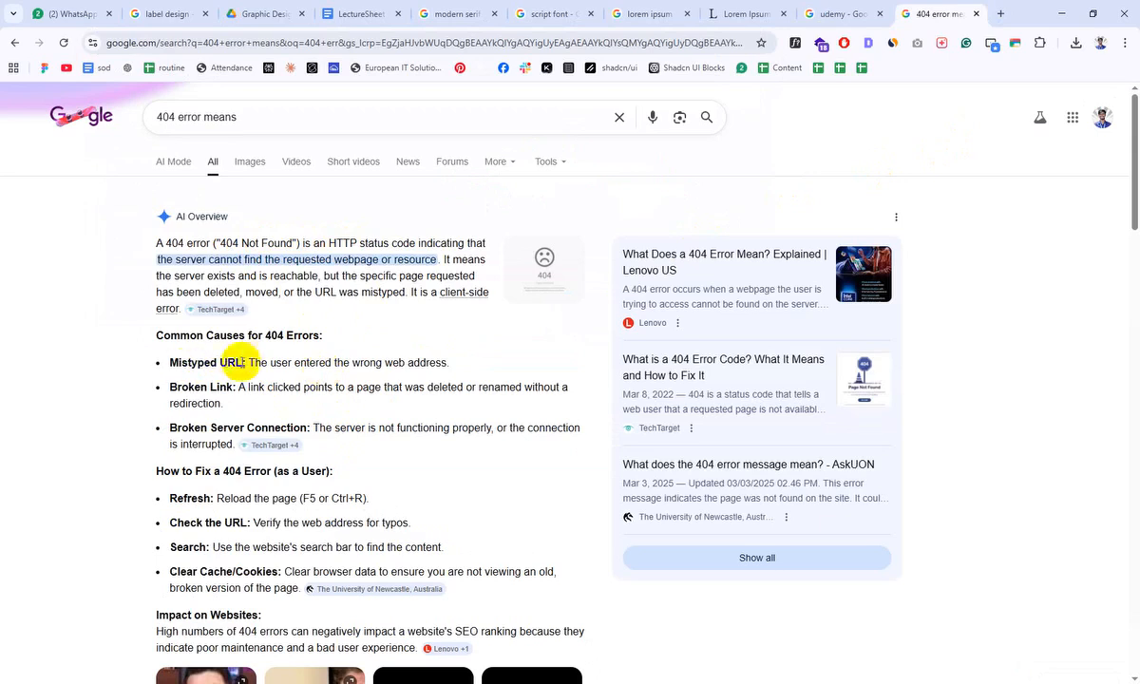
{"action": "left_click_drag", "start_coordinate": [268, 361], "coordinate": [375, 383]}
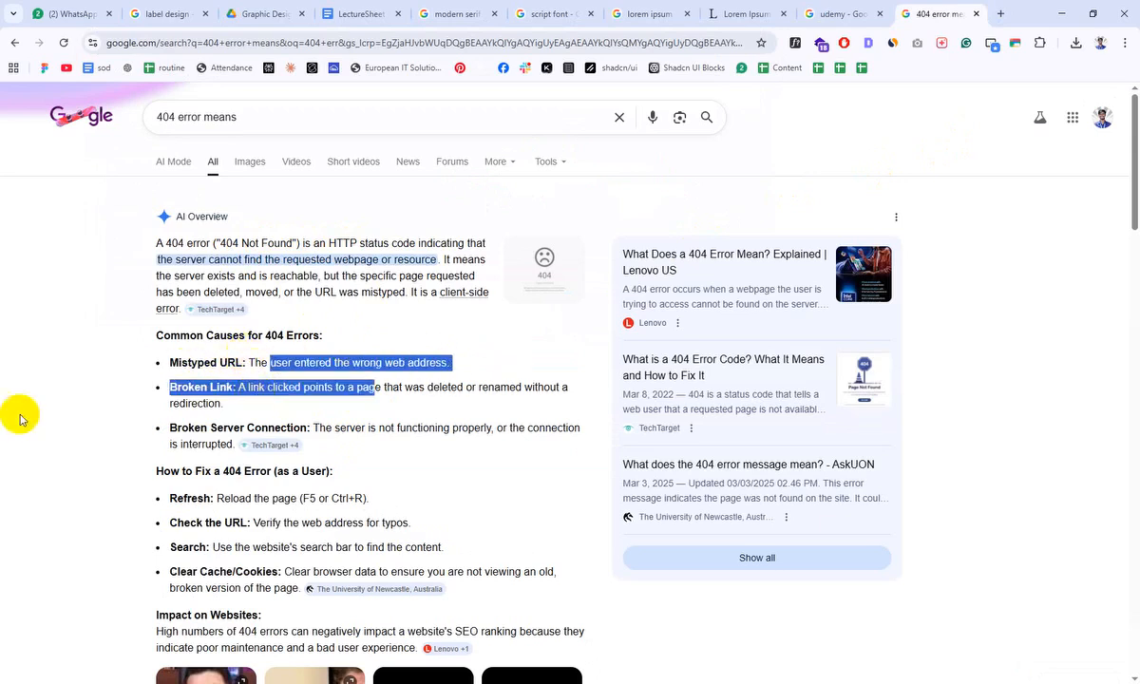
{"action": "left_click", "coordinate": [18, 415]}
{"action": "scroll", "coordinate": [66, 393], "scroll_direction": "down", "scroll_amount": 2}
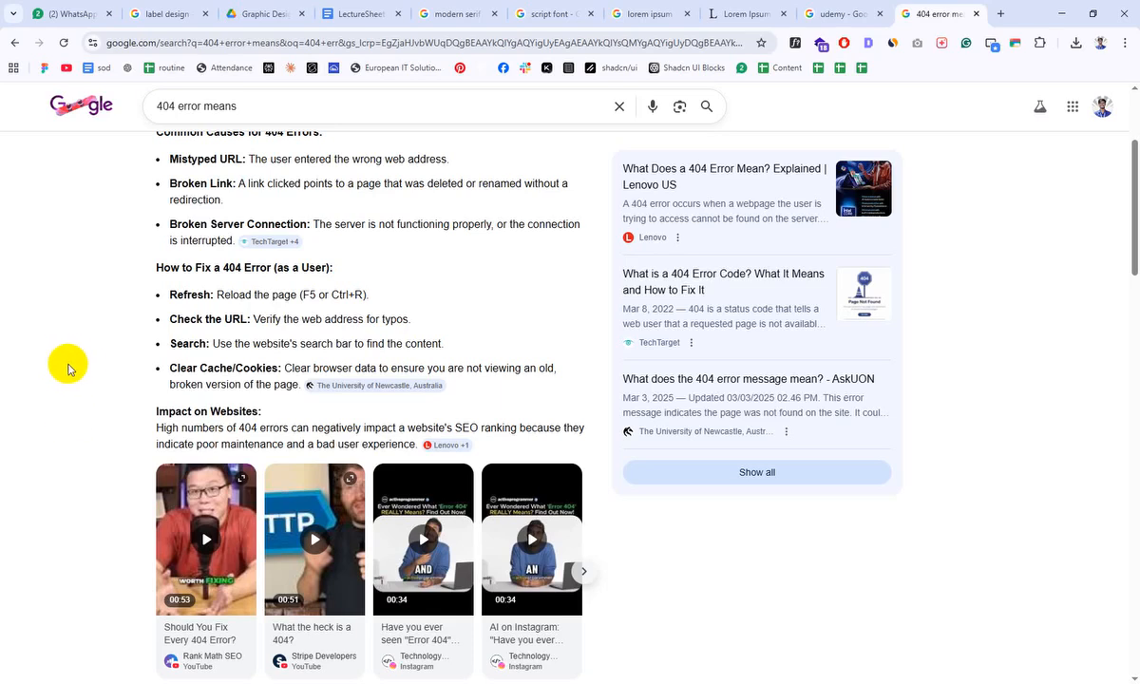
{"action": "scroll", "coordinate": [68, 369], "scroll_direction": "up", "scroll_amount": 2}
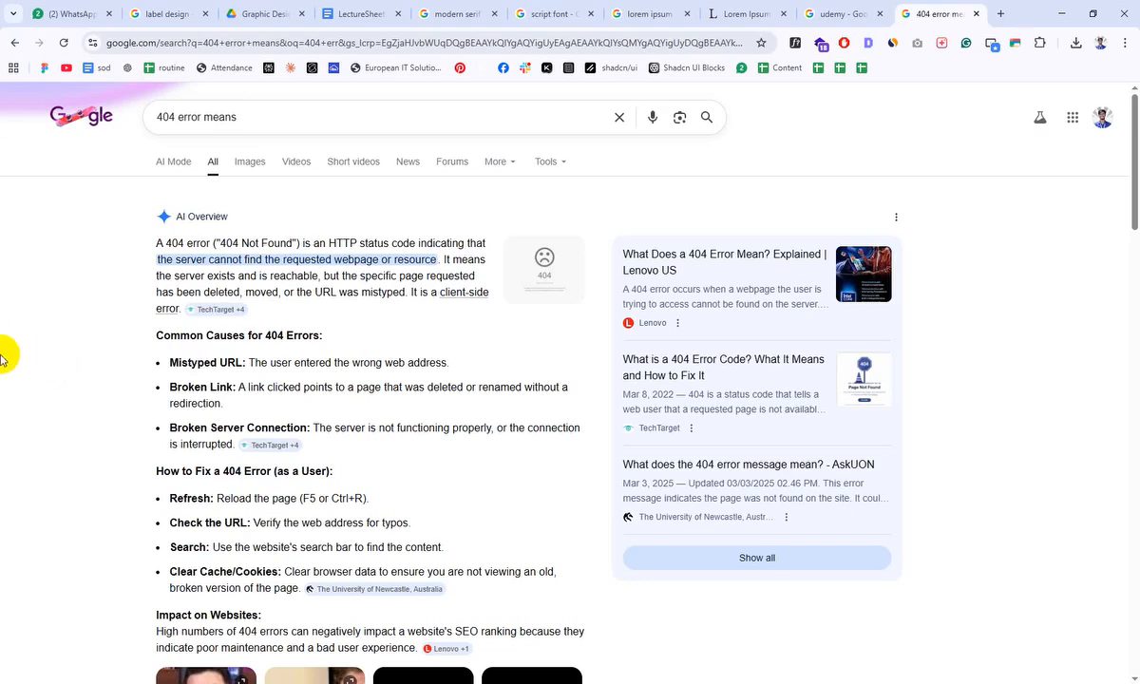
{"action": "scroll", "coordinate": [337, 403], "scroll_direction": "down", "scroll_amount": 1}
{"action": "scroll", "coordinate": [338, 404], "scroll_direction": "down", "scroll_amount": 3}
- Return to "LectureSheet Graphic Design.pdf" and read on from the typography assignments to "Creating a Brand Identity" on page 23
{"action": "left_click", "coordinate": [356, 13]}
{"action": "left_click", "coordinate": [161, 13]}
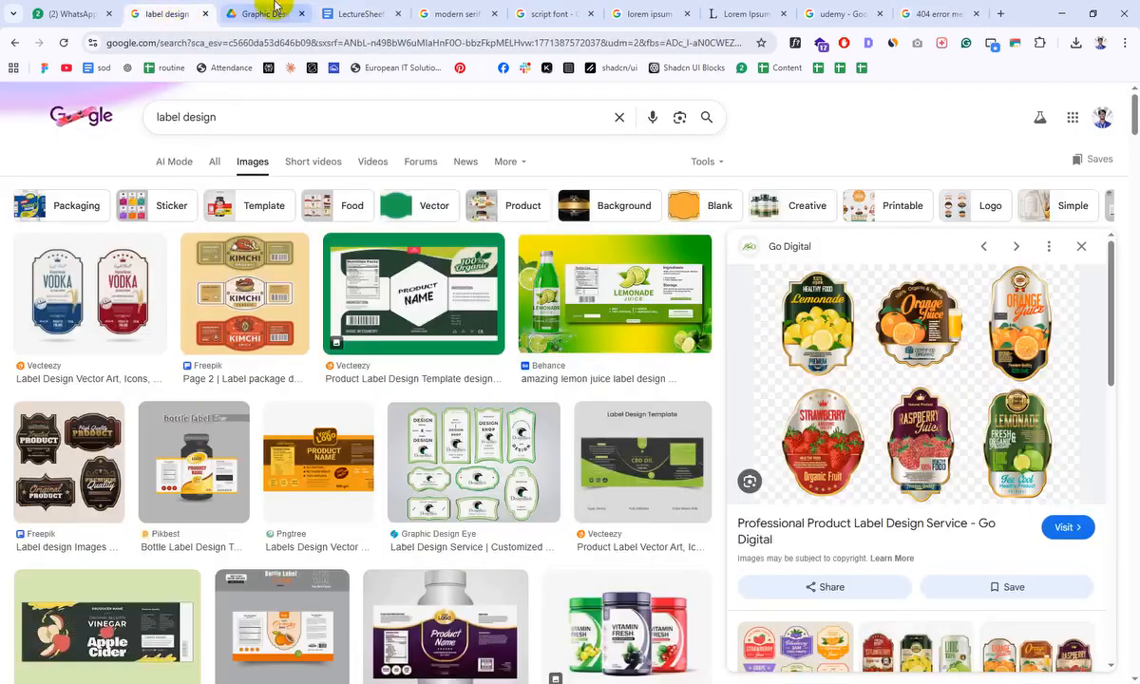
{"action": "left_click", "coordinate": [262, 14]}
{"action": "scroll", "coordinate": [370, 446], "scroll_direction": "down", "scroll_amount": 4}
{"action": "scroll", "coordinate": [370, 452], "scroll_direction": "up", "scroll_amount": 4}
{"action": "scroll", "coordinate": [369, 453], "scroll_direction": "down", "scroll_amount": 7}
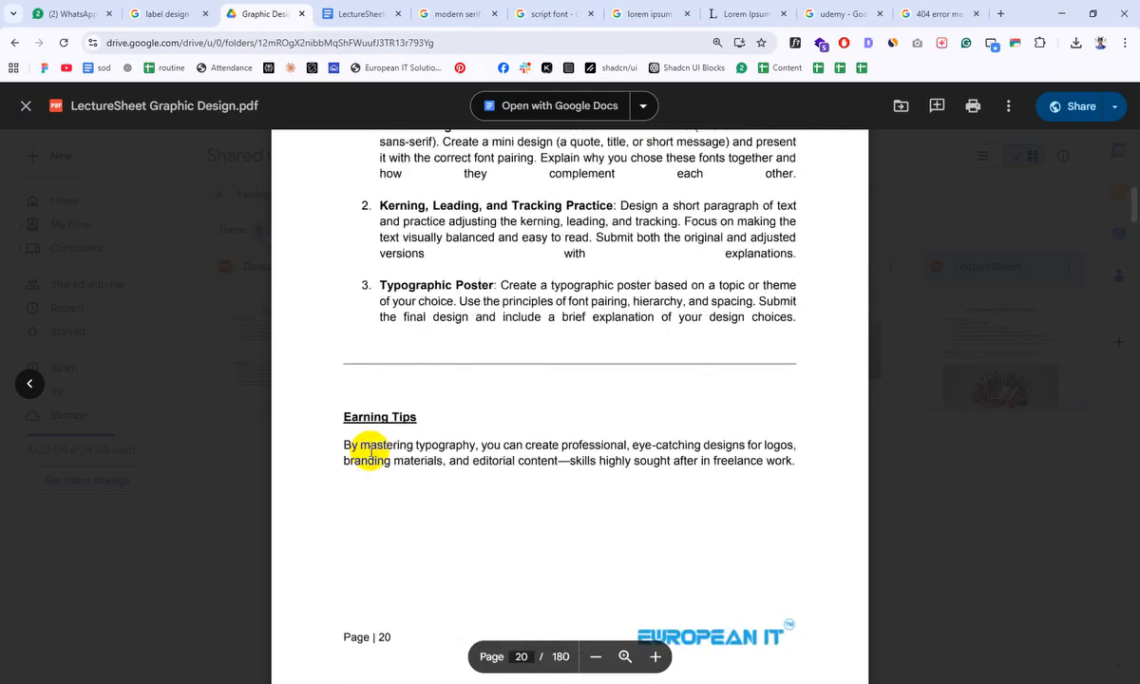
{"action": "scroll", "coordinate": [372, 451], "scroll_direction": "up", "scroll_amount": 1}
{"action": "scroll", "coordinate": [371, 450], "scroll_direction": "down", "scroll_amount": 12}
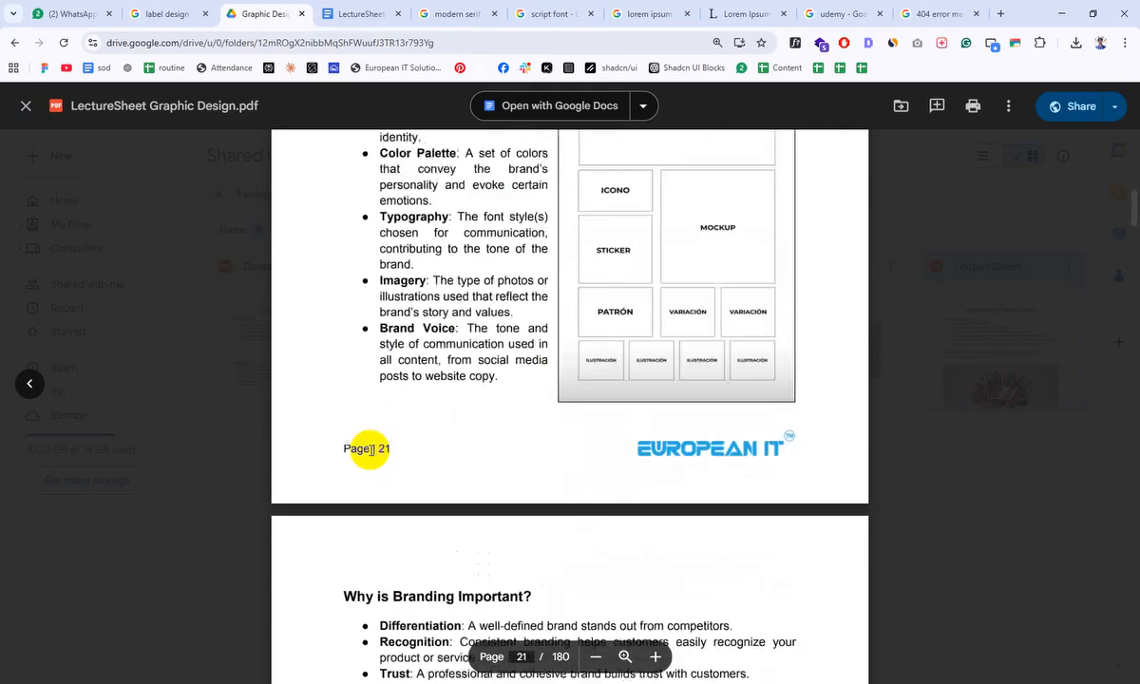
{"action": "scroll", "coordinate": [371, 451], "scroll_direction": "down", "scroll_amount": 10}
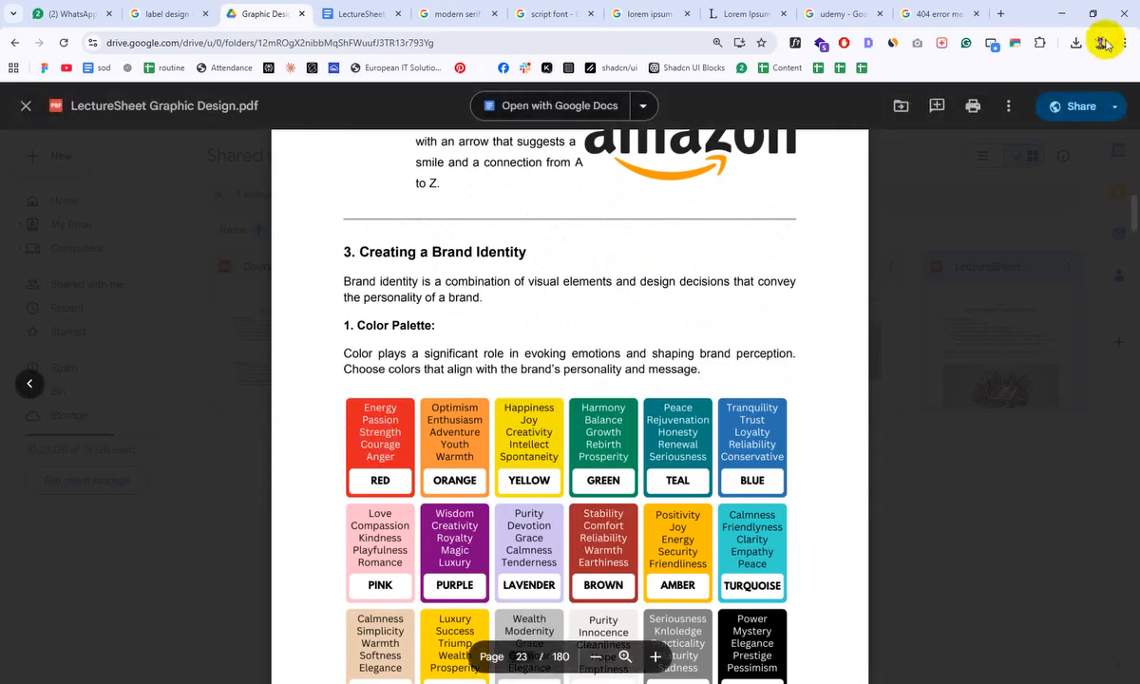
- Search Google for "ramdan font" in a new browser tab
{"action": "left_click", "coordinate": [998, 14]}
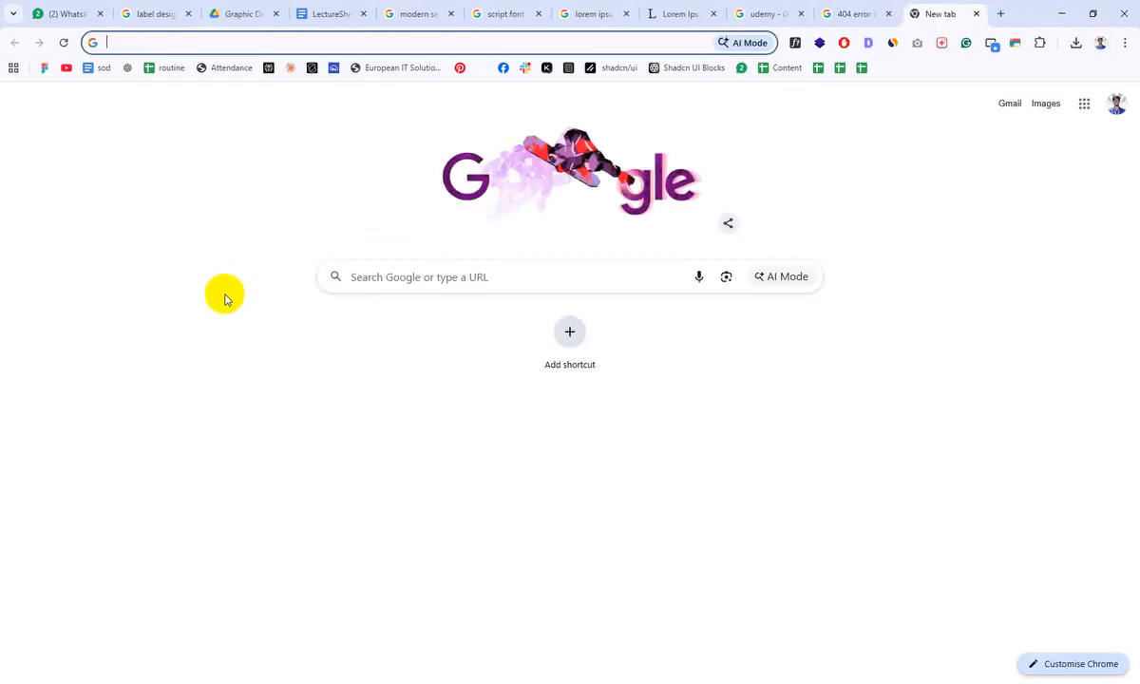
{"action": "type", "text": "ra"}
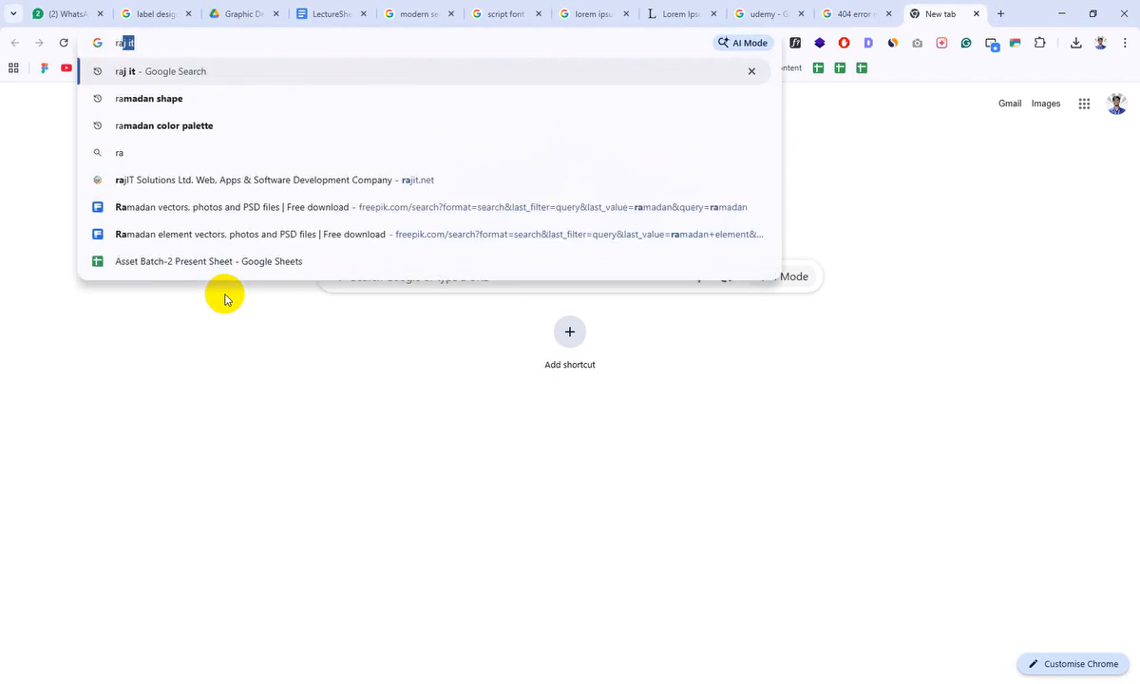
{"action": "type", "text": "mdan fornt"}
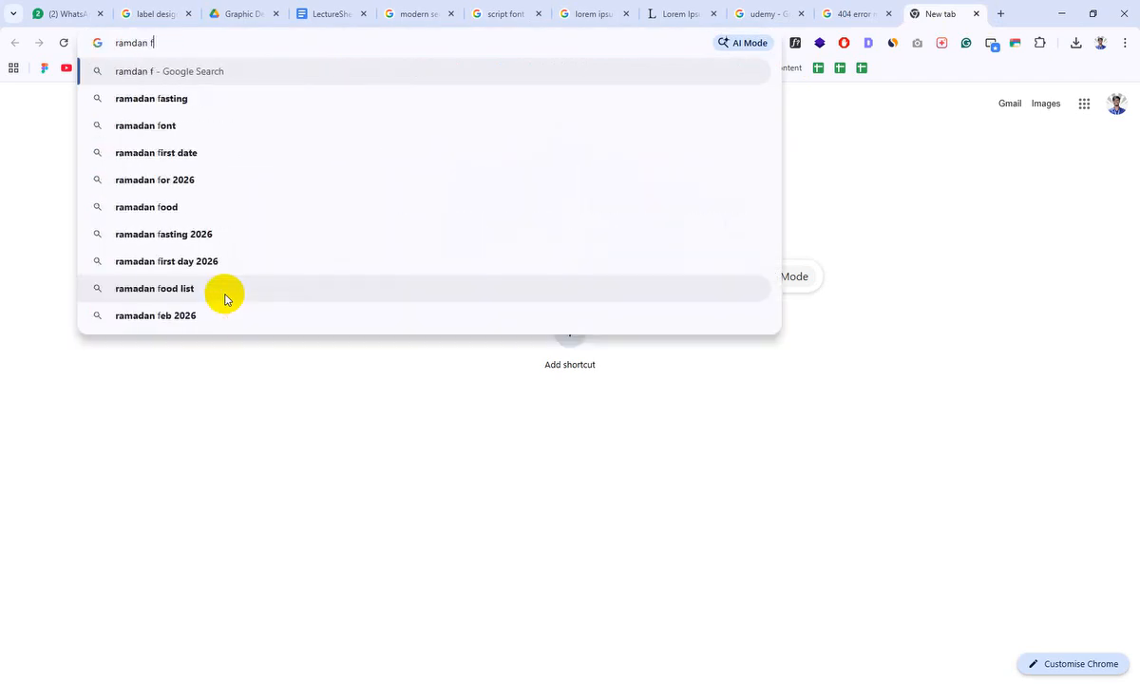
{"action": "key", "text": "BackSpace"}
{"action": "key", "text": "BackSpace"}
{"action": "key", "text": "BackSpace"}
{"action": "type", "text": "nt"}
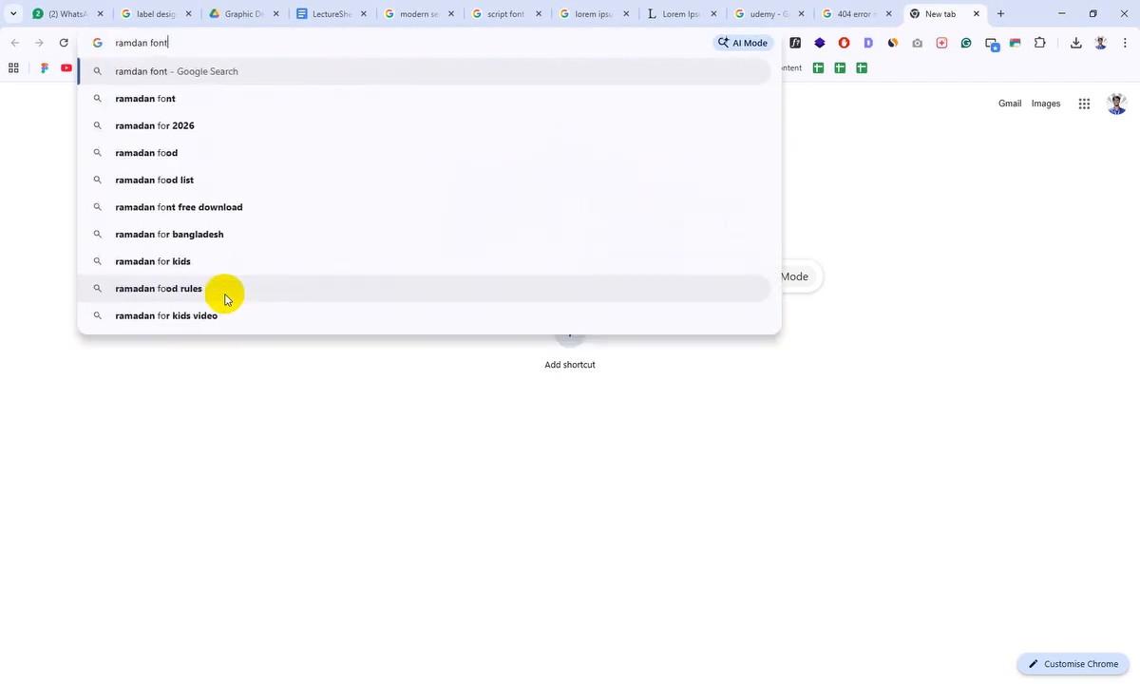
{"action": "key", "text": "Return"}
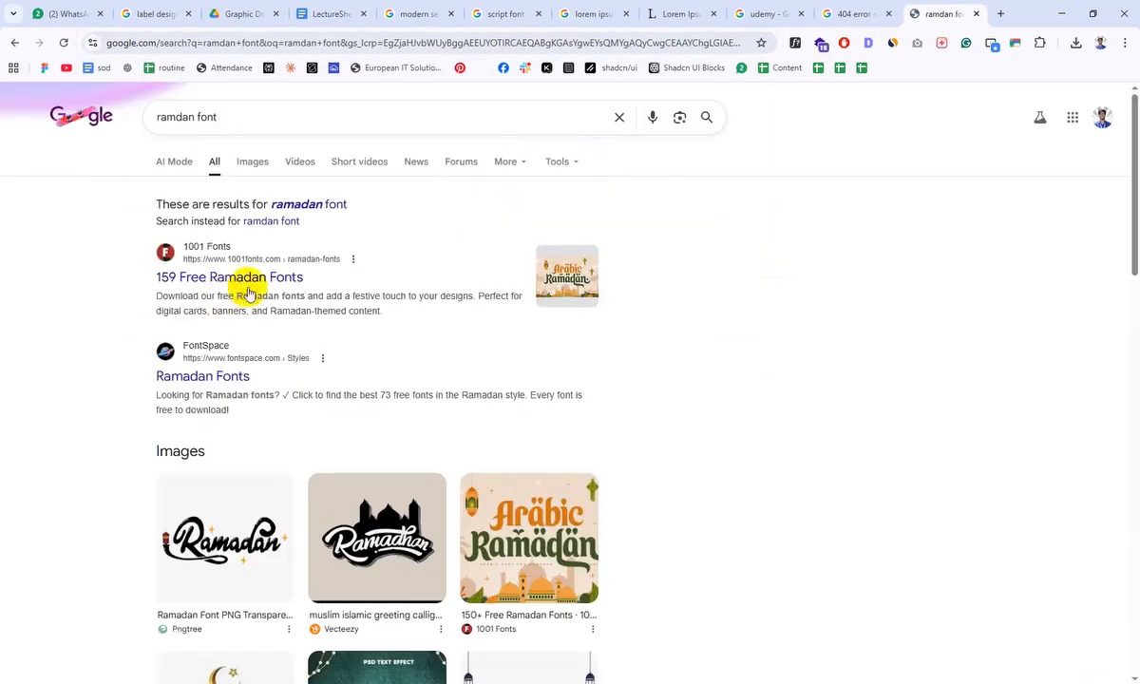
- Open the 1001 Fonts result for Ramadan fonts in its own browser tab and browse its samples through to page 2
{"action": "right_click", "coordinate": [252, 285]}
{"action": "left_click", "coordinate": [300, 301]}
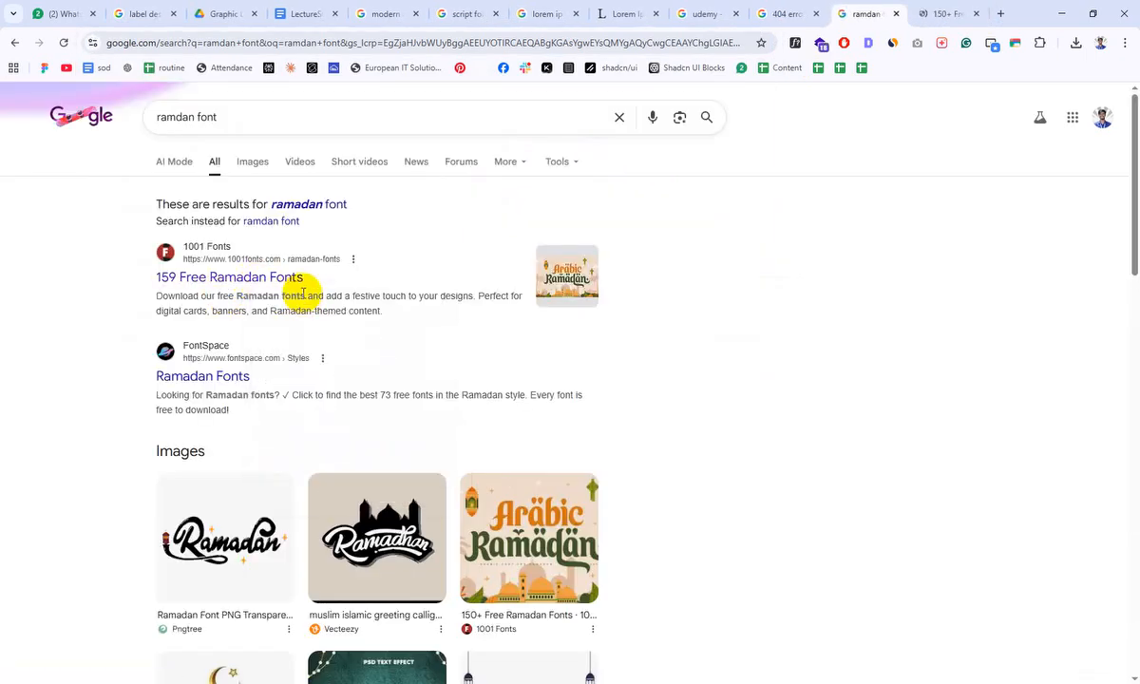
{"action": "left_click", "coordinate": [923, 14]}
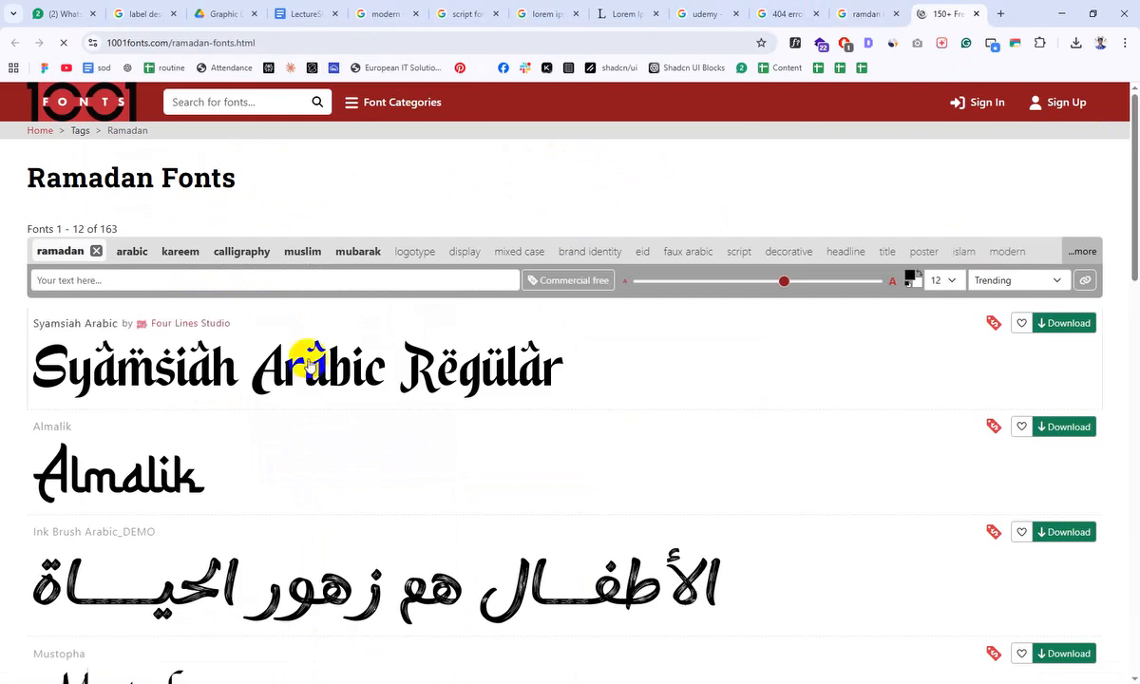
{"action": "scroll", "coordinate": [310, 363], "scroll_direction": "down", "scroll_amount": 3}
{"action": "scroll", "coordinate": [311, 363], "scroll_direction": "down", "scroll_amount": 2}
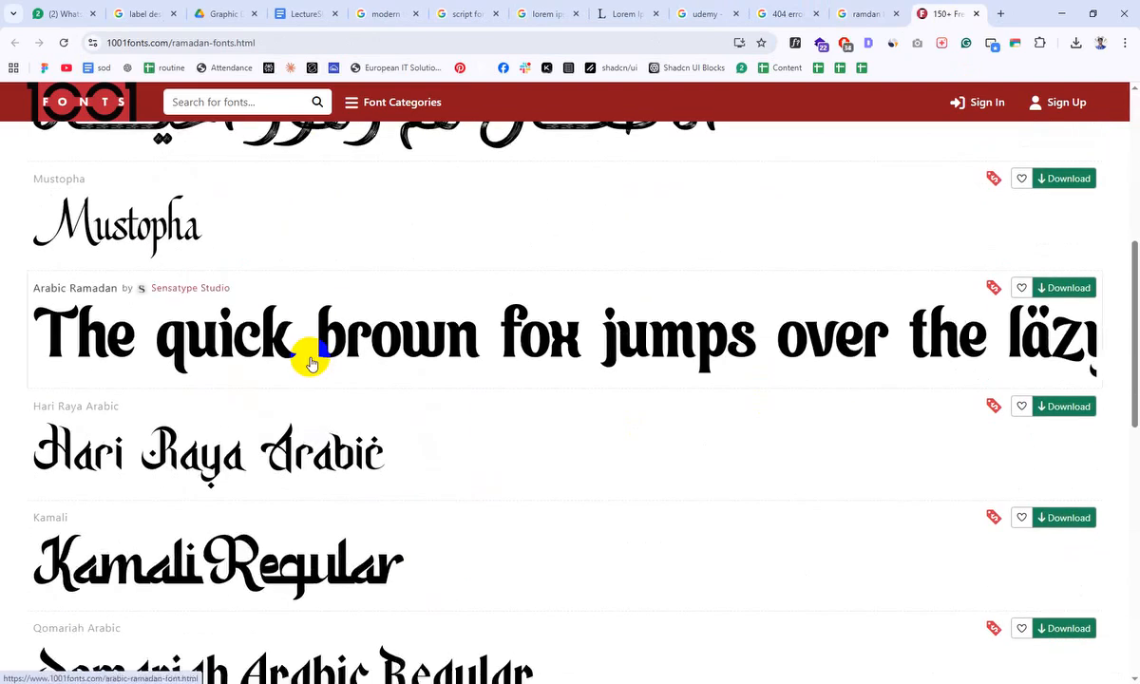
{"action": "scroll", "coordinate": [297, 350], "scroll_direction": "up", "scroll_amount": 5}
{"action": "scroll", "coordinate": [361, 365], "scroll_direction": "down", "scroll_amount": 4}
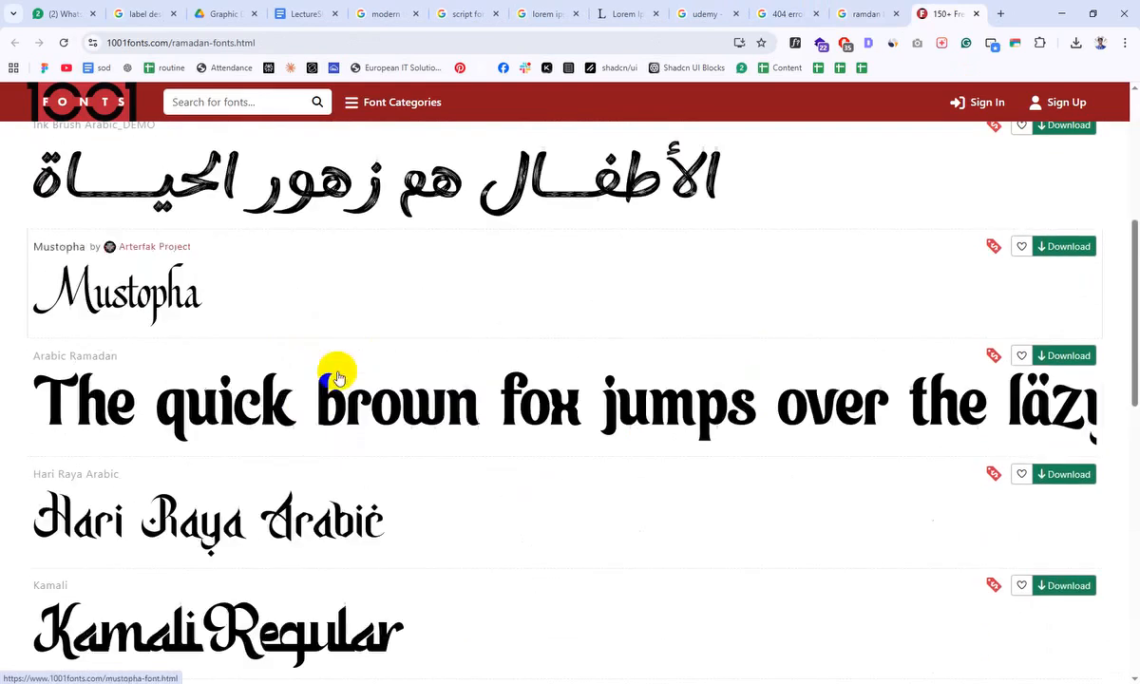
{"action": "scroll", "coordinate": [285, 399], "scroll_direction": "down", "scroll_amount": 1}
{"action": "scroll", "coordinate": [251, 409], "scroll_direction": "down", "scroll_amount": 8}
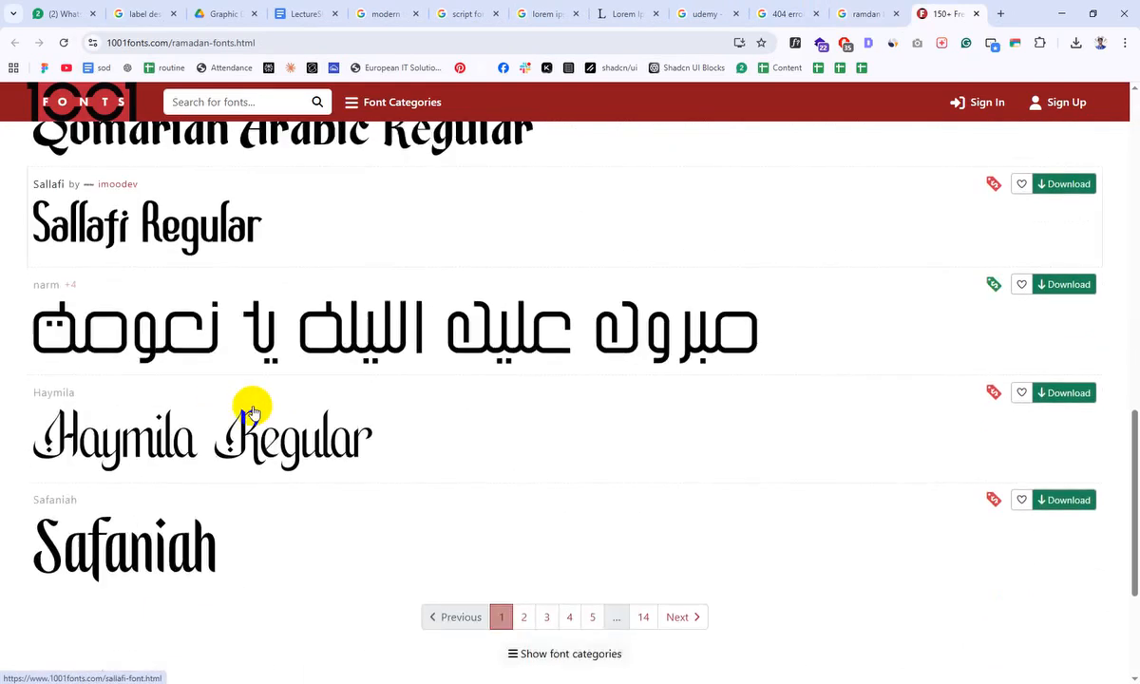
{"action": "left_click", "coordinate": [521, 370]}
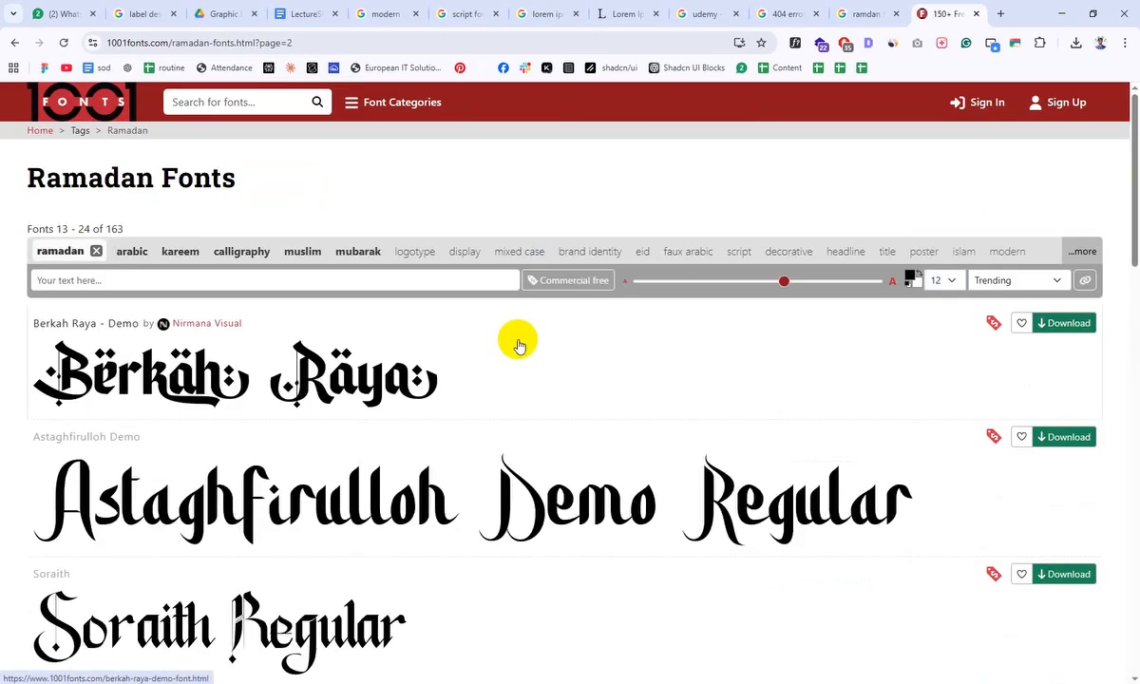
- Return to the Google results for Ramadan fonts and change the search to "coffee font"
{"action": "left_click", "coordinate": [860, 14]}
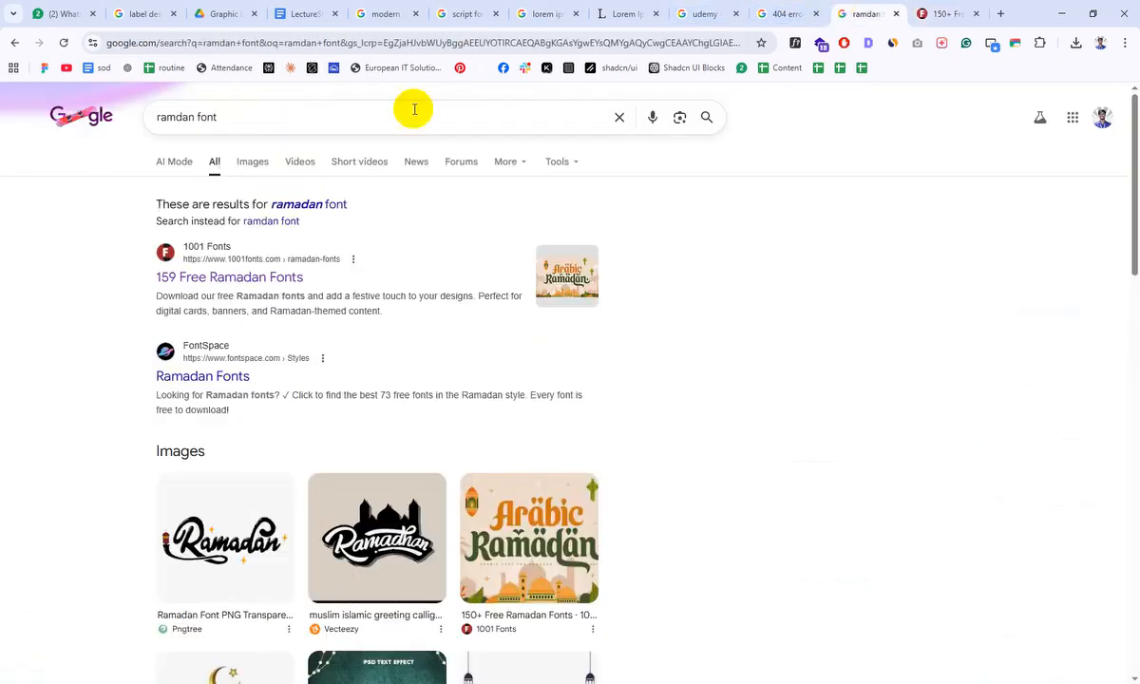
{"action": "double_click", "coordinate": [189, 117]}
{"action": "type", "text": "cod"}
{"action": "key", "text": "BackSpace"}
{"action": "type", "text": "ffee"}
{"action": "key", "text": "Return"}
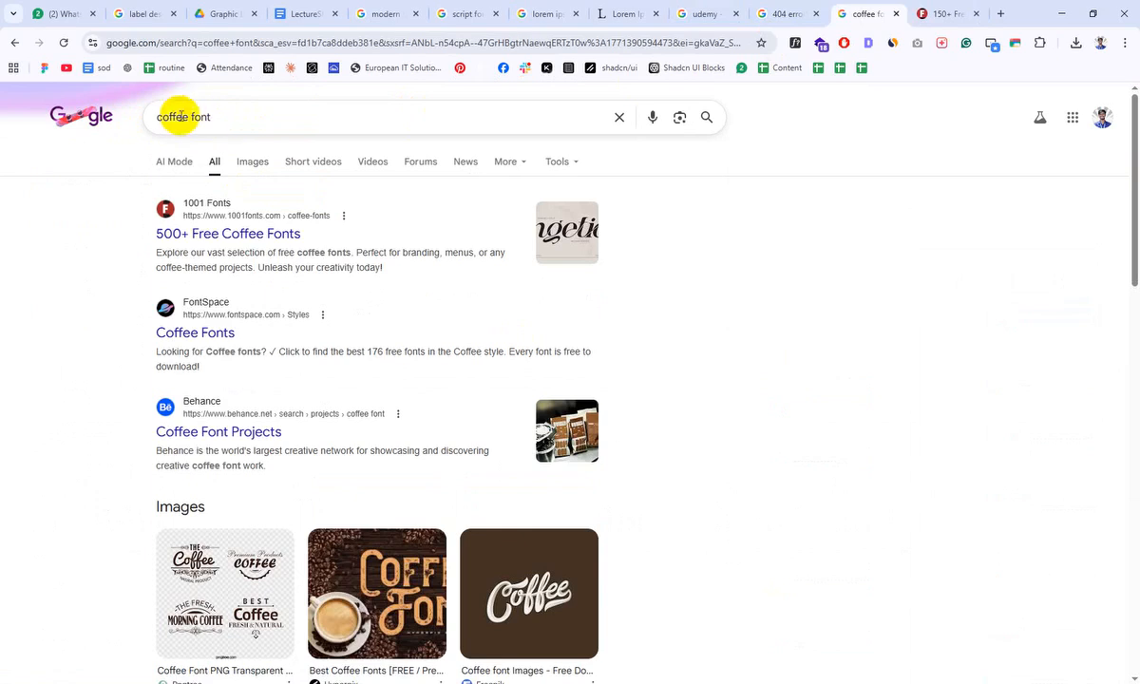
- Open the 1001 Fonts result for coffee fonts in its own browser tab and browse the first page of samples
{"action": "right_click", "coordinate": [224, 234]}
{"action": "left_click", "coordinate": [271, 246]}
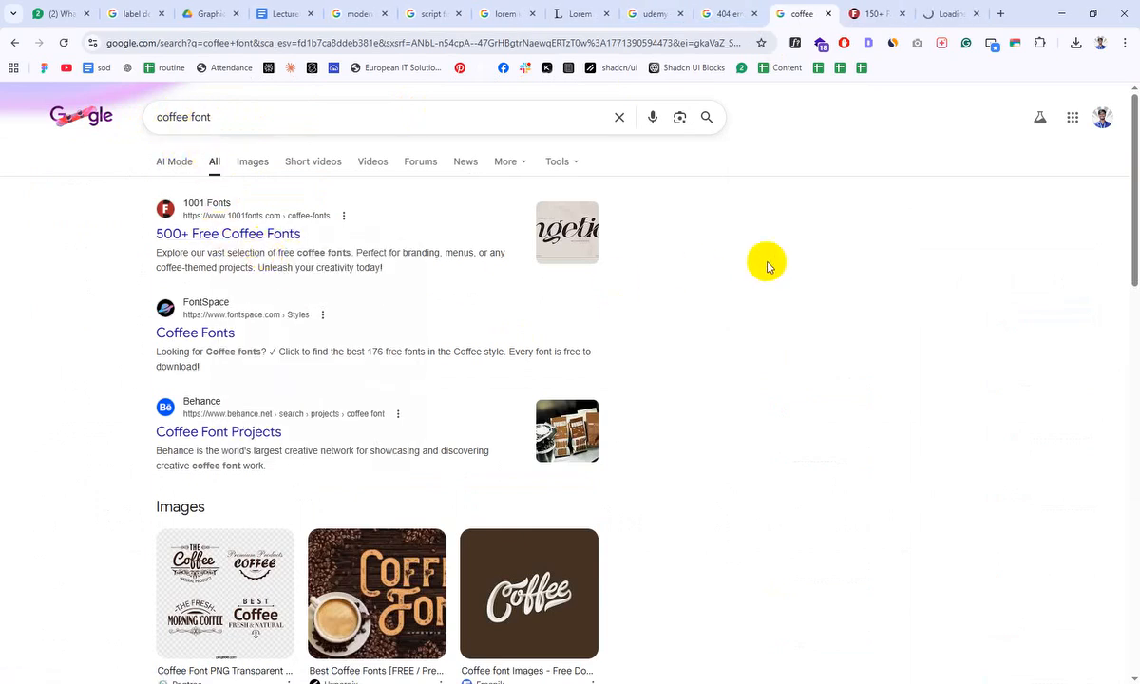
{"action": "left_click", "coordinate": [946, 14]}
{"action": "scroll", "coordinate": [511, 266], "scroll_direction": "down", "scroll_amount": 4}
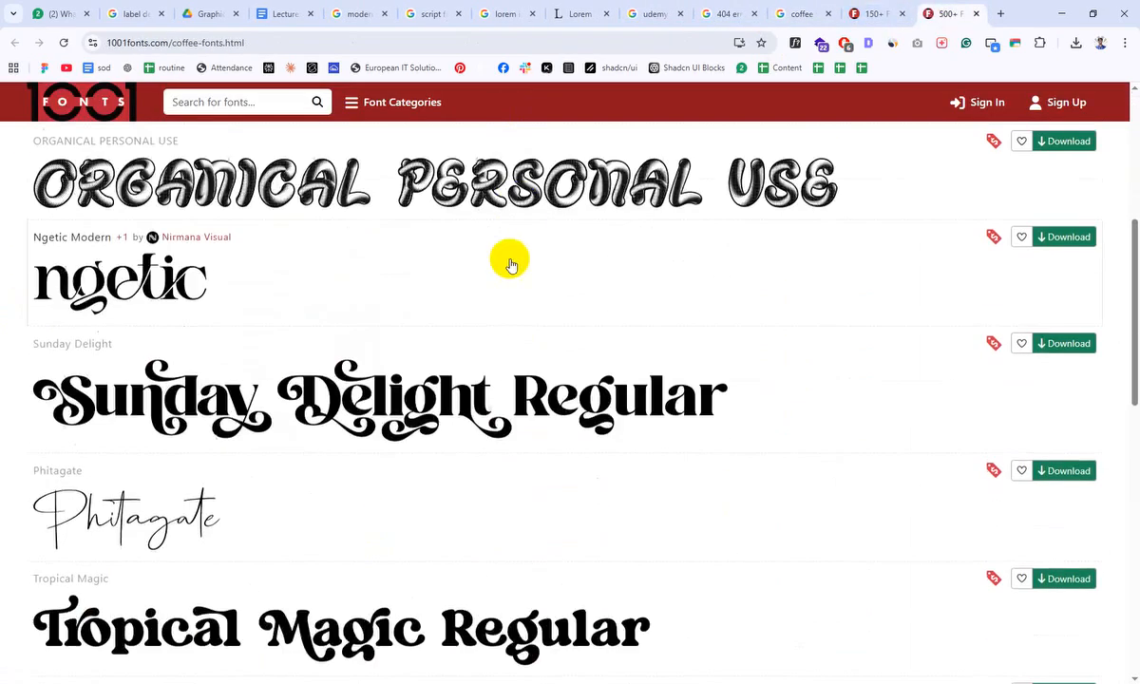
{"action": "scroll", "coordinate": [218, 268], "scroll_direction": "down", "scroll_amount": 3}
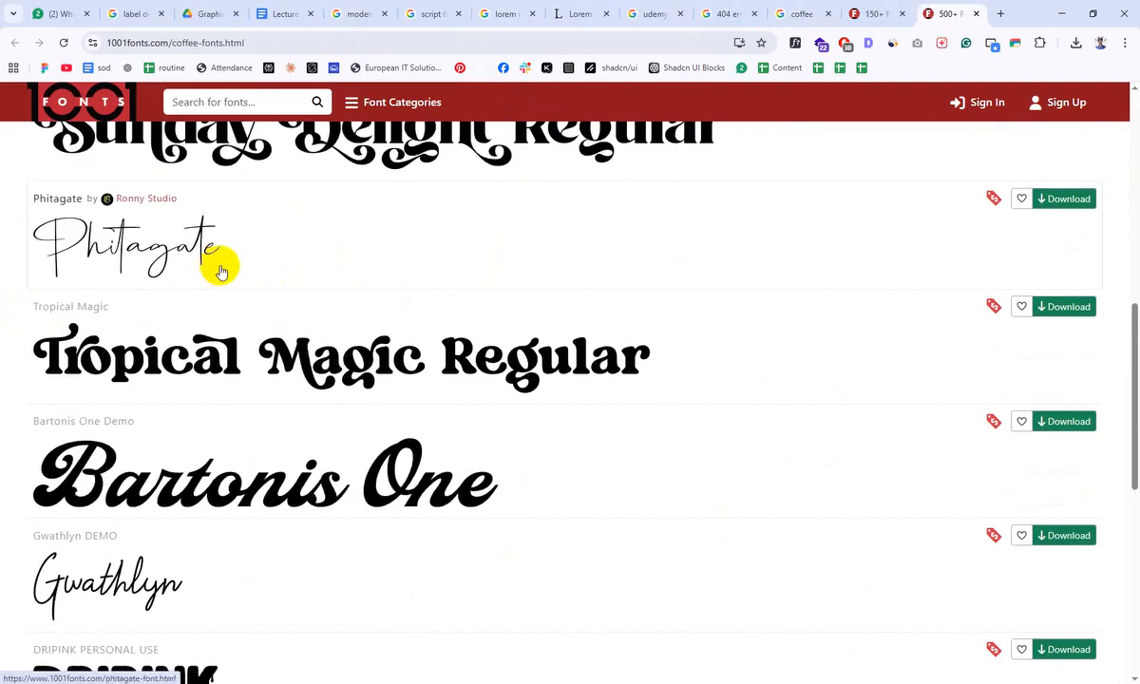
{"action": "scroll", "coordinate": [311, 242], "scroll_direction": "down", "scroll_amount": 5}
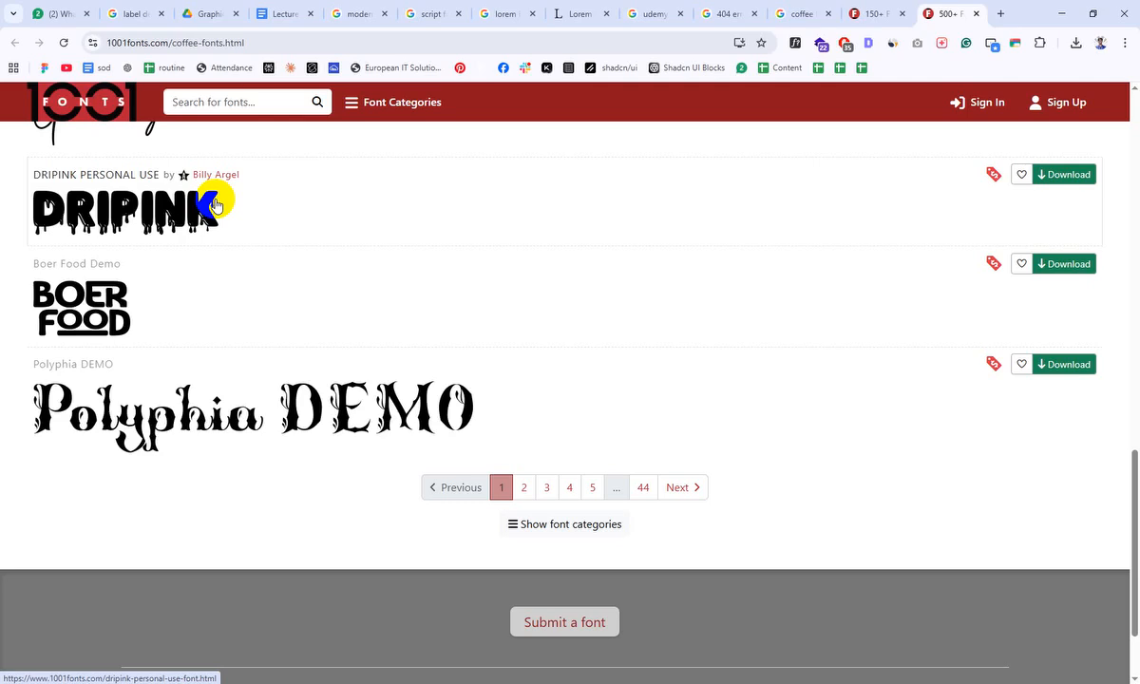
{"action": "scroll", "coordinate": [319, 300], "scroll_direction": "up", "scroll_amount": 10}
{"action": "scroll", "coordinate": [318, 315], "scroll_direction": "down", "scroll_amount": 12}
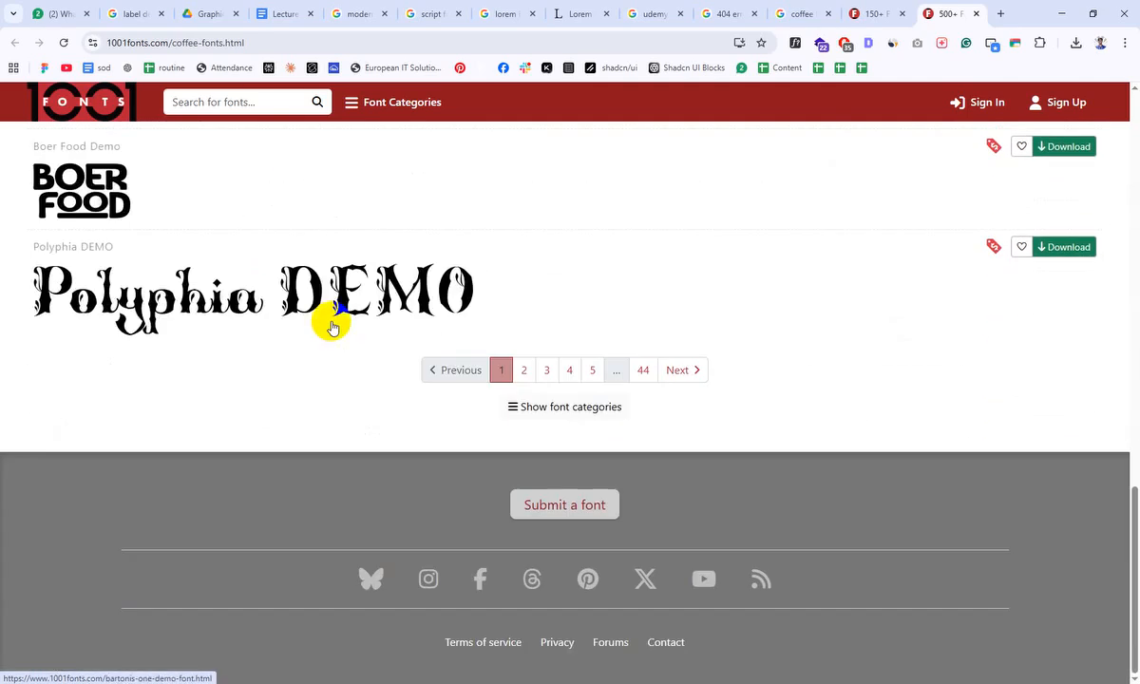
- Go to page 2 of the 1001 Fonts coffee fonts and look through its samples
{"action": "left_click", "coordinate": [526, 369]}
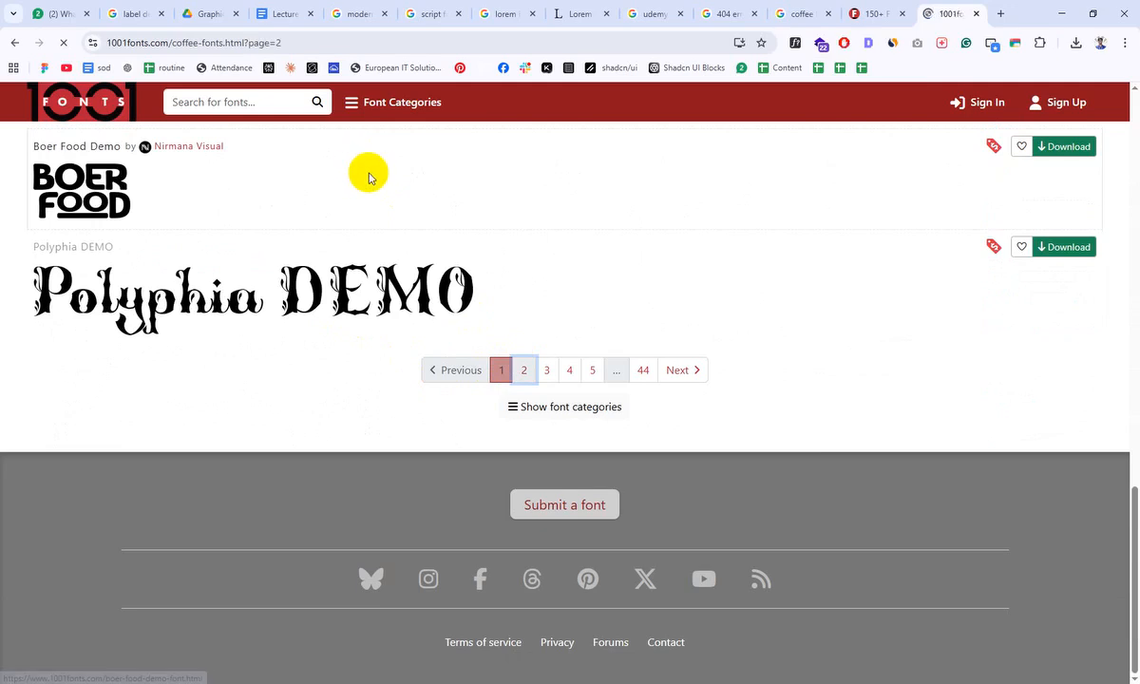
{"action": "scroll", "coordinate": [369, 173], "scroll_direction": "down", "scroll_amount": 3}
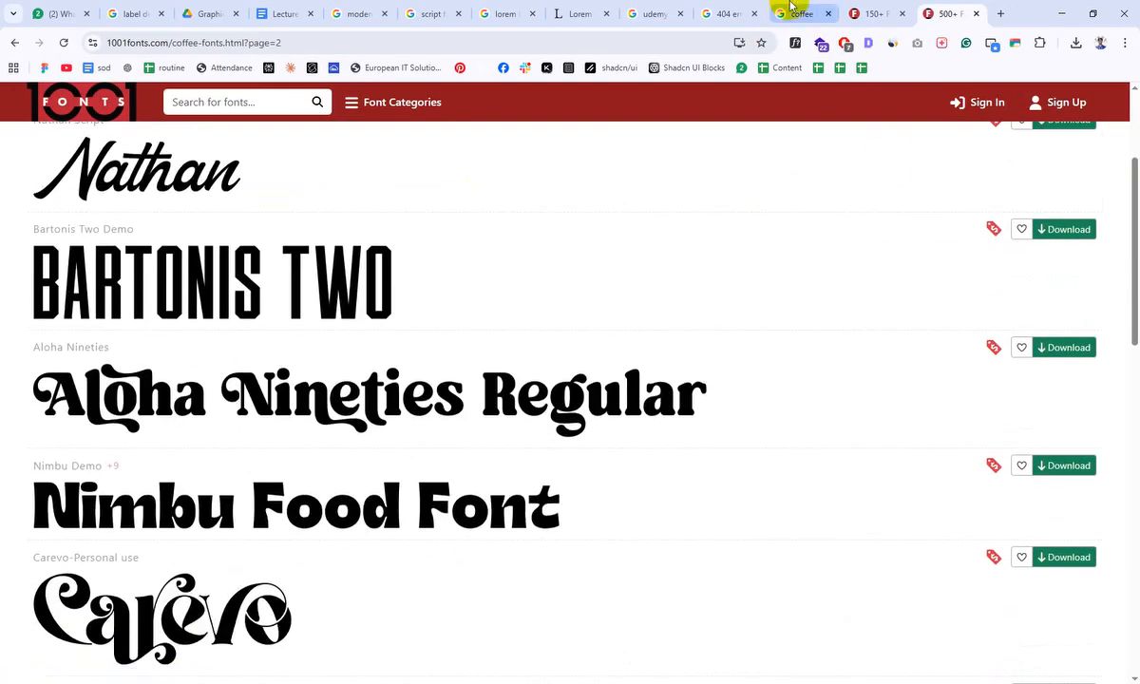
- Return to the Google results for "coffee font", show the image results, and look through the coffee lettering examples
{"action": "left_click", "coordinate": [791, 11]}
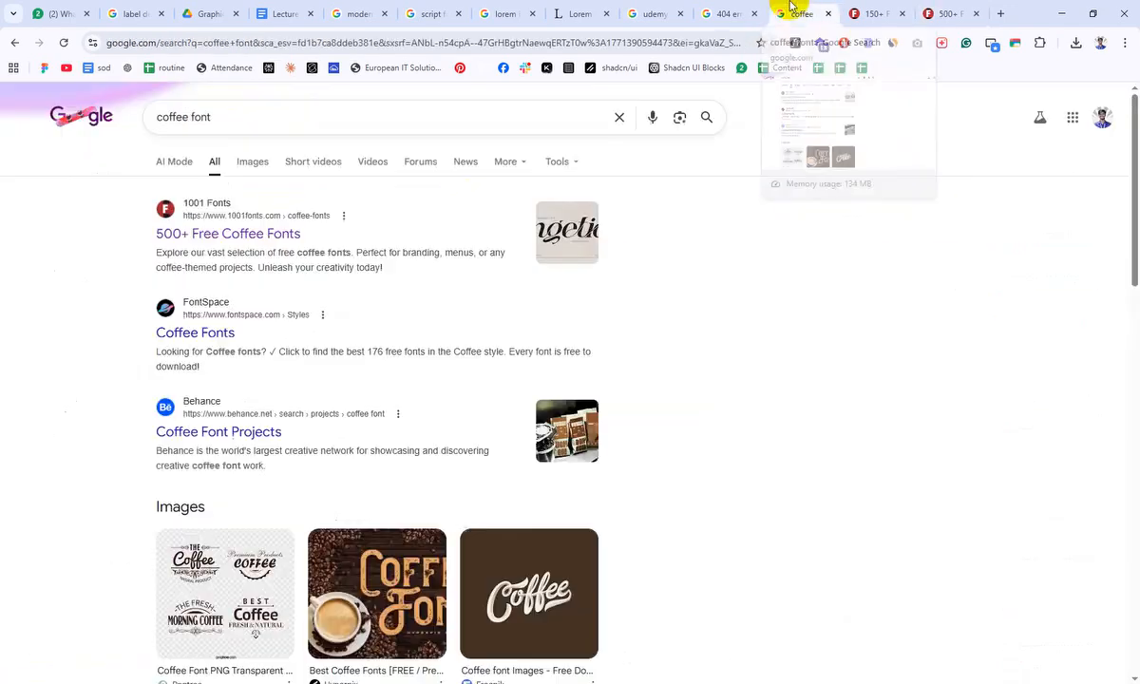
{"action": "left_click", "coordinate": [253, 163]}
{"action": "scroll", "coordinate": [305, 255], "scroll_direction": "down", "scroll_amount": 2}
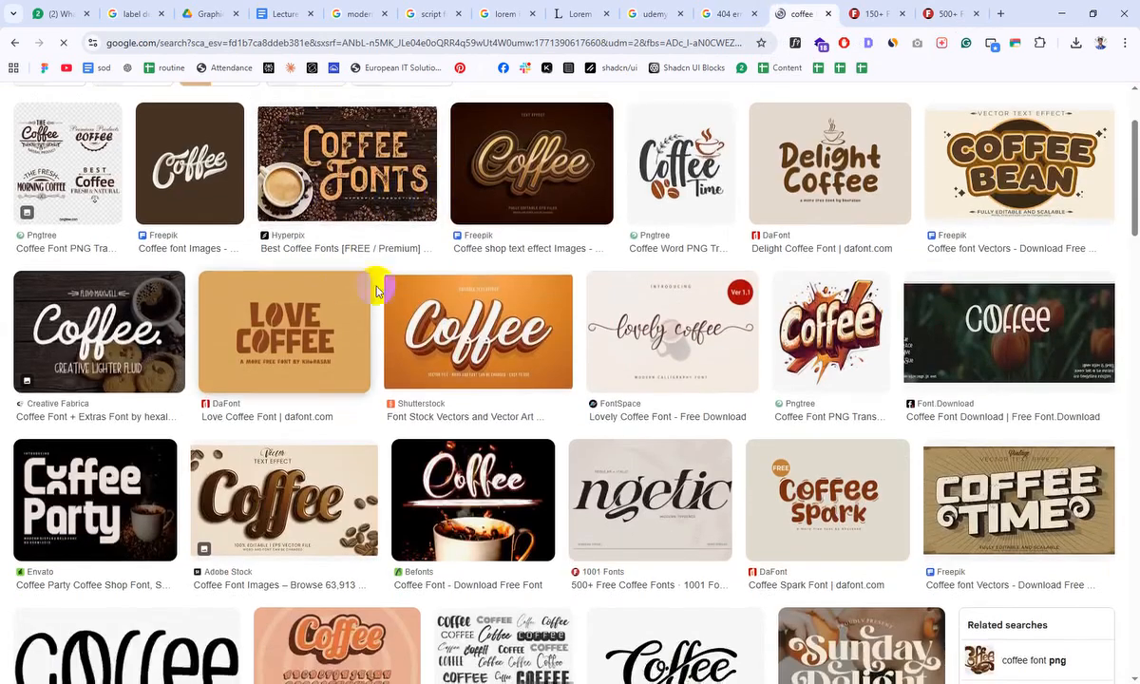
{"action": "scroll", "coordinate": [522, 272], "scroll_direction": "down", "scroll_amount": 2}
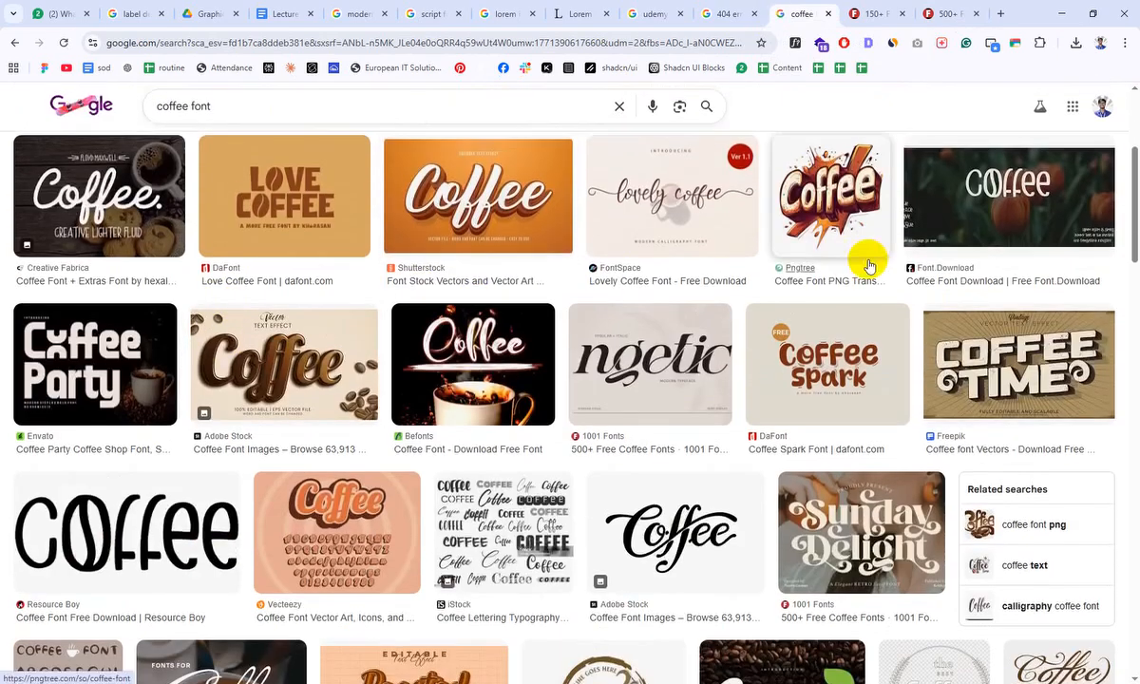
{"action": "scroll", "coordinate": [721, 204], "scroll_direction": "down", "scroll_amount": 2}
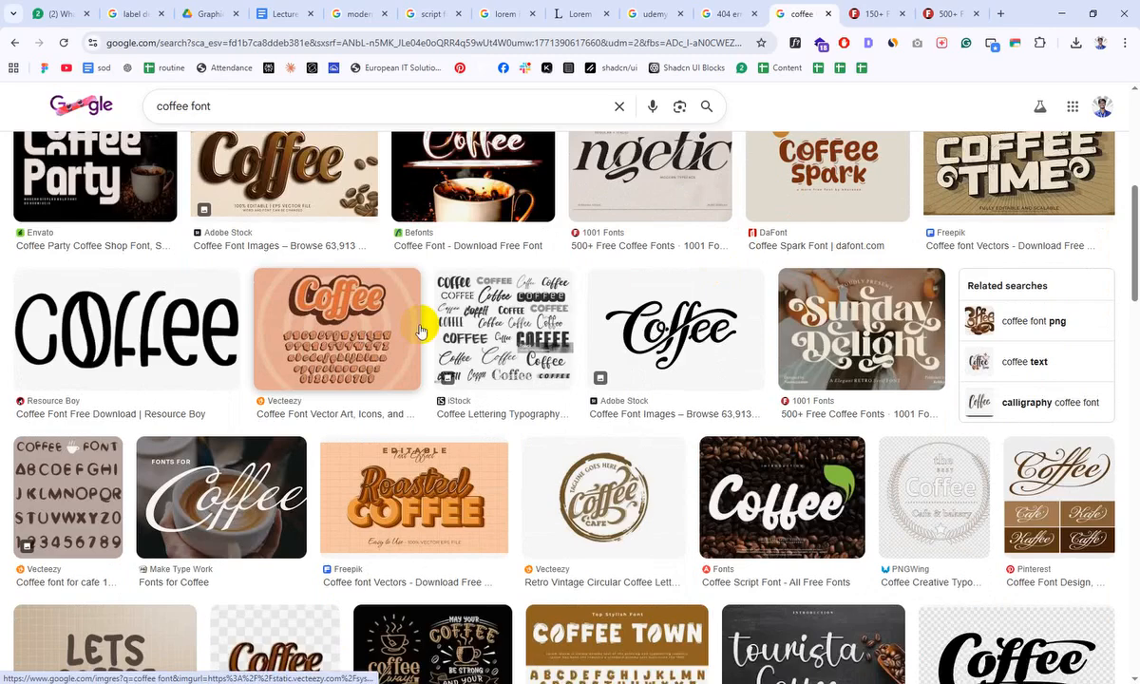
{"action": "scroll", "coordinate": [422, 330], "scroll_direction": "down", "scroll_amount": 15}
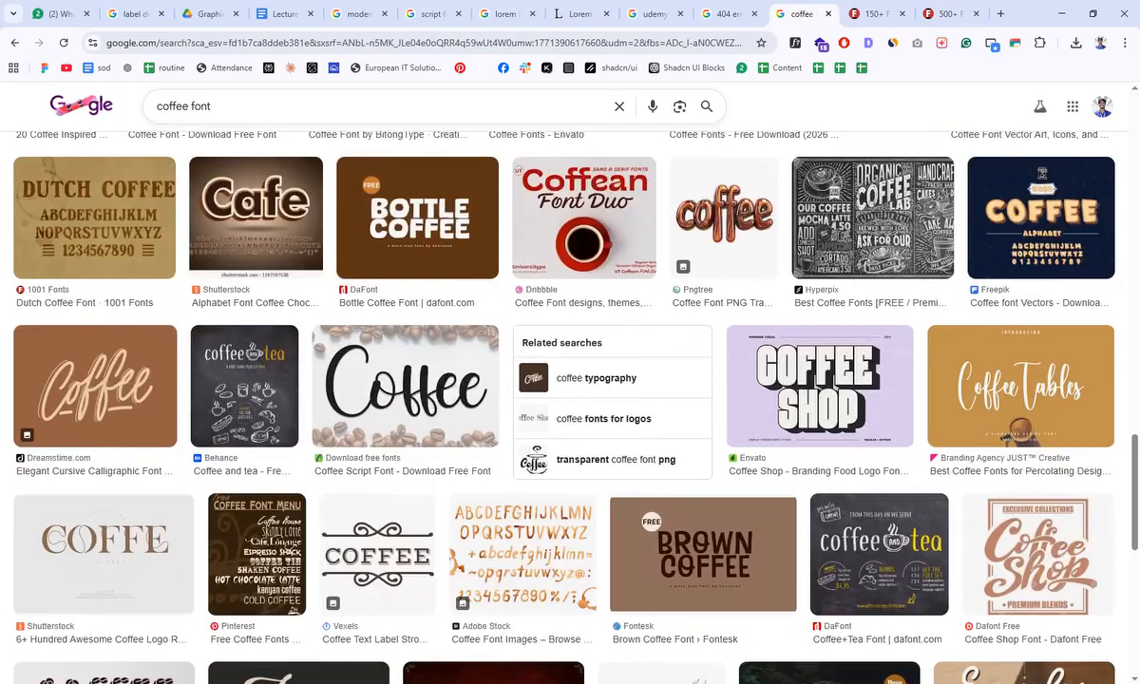
{"action": "scroll", "coordinate": [631, 521], "scroll_direction": "up", "scroll_amount": 15}
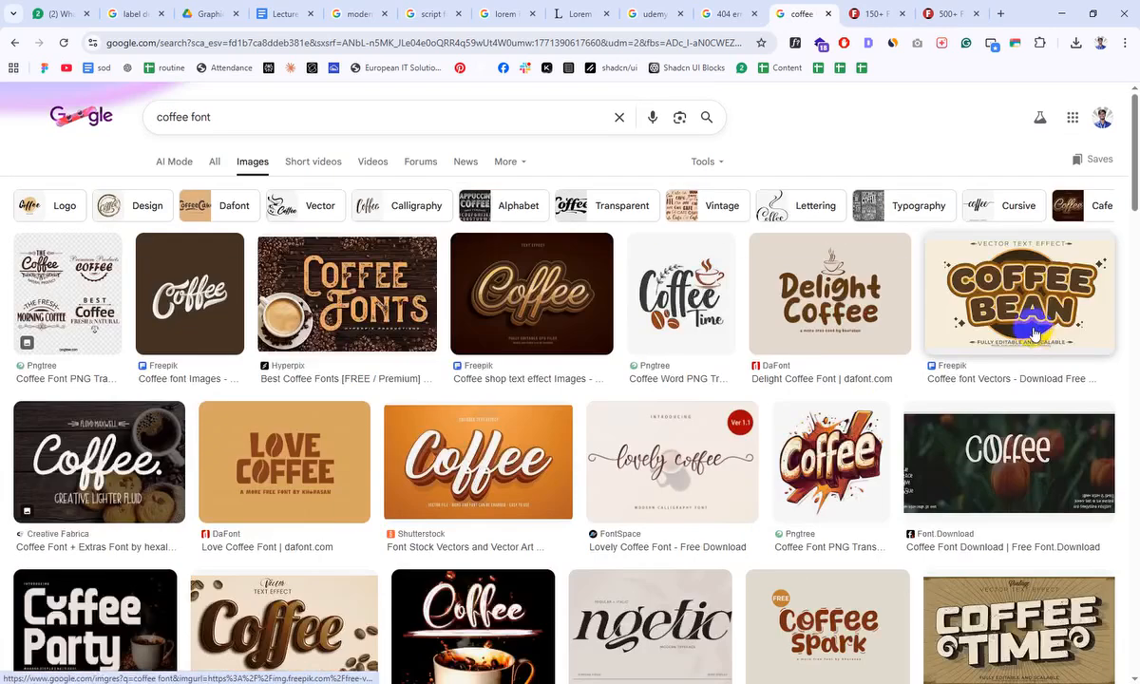